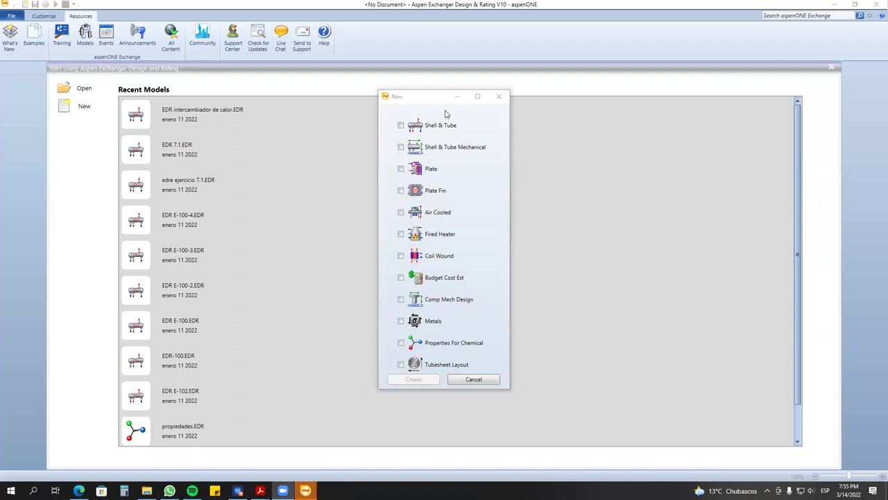
Cancel the new model selection, close Aspen Exchanger Design & Rating and return to the heat exchanger slide.
{"action": "left_click", "coordinate": [499, 96]}
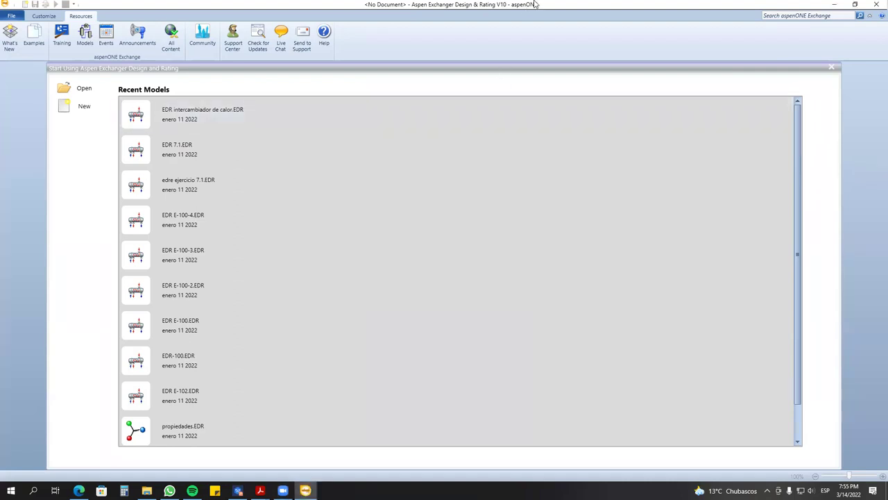
{"action": "double_click", "coordinate": [534, 4]}
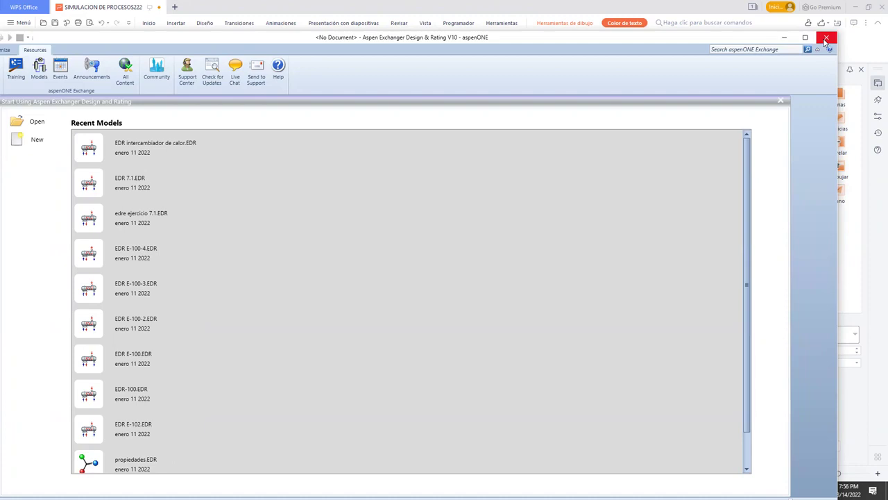
{"action": "left_click", "coordinate": [826, 39]}
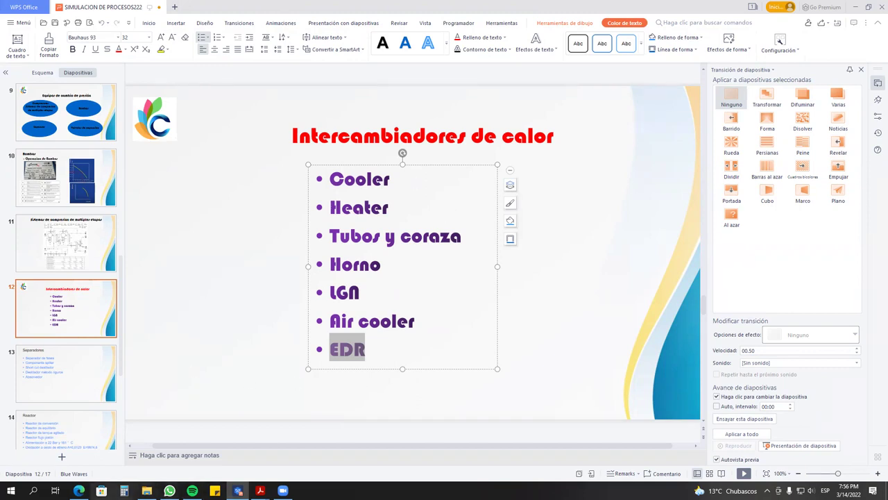
{"action": "left_click", "coordinate": [254, 393]}
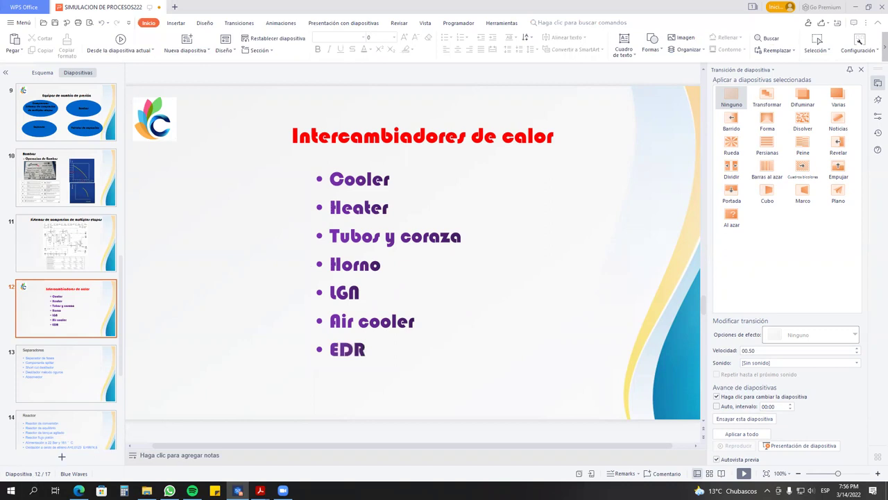
Launch Aspen HYSYS V10 and dismiss its product registration window.
{"action": "left_click", "coordinate": [32, 490]}
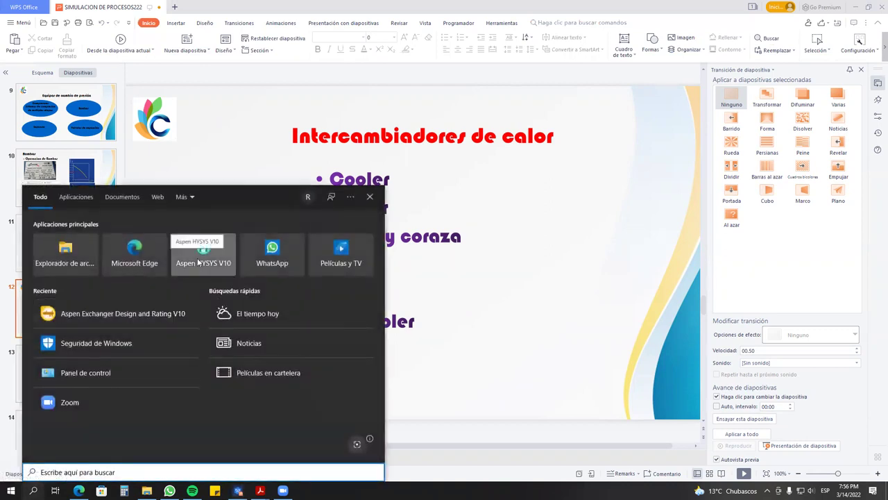
{"action": "left_click", "coordinate": [199, 261]}
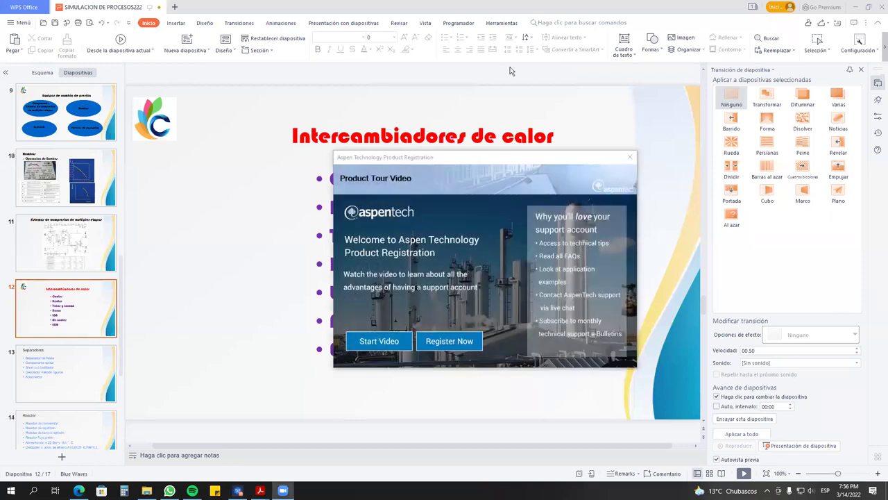
{"action": "left_click", "coordinate": [674, 131]}
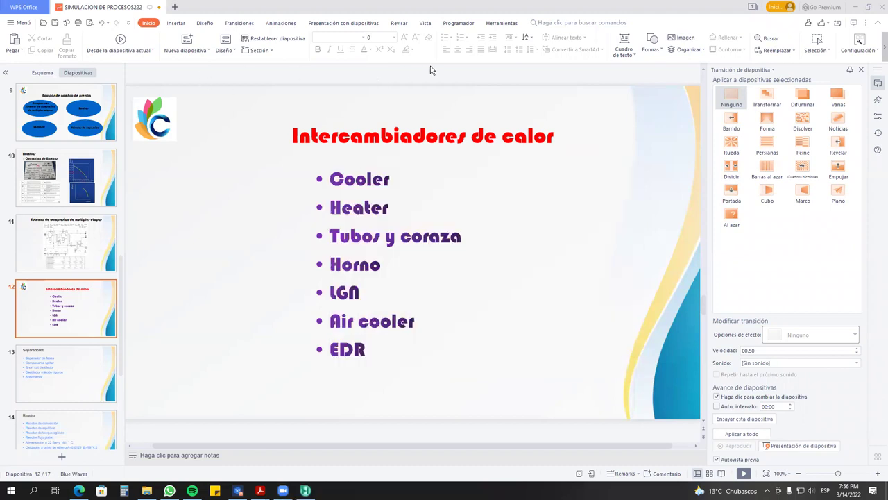
{"action": "key", "text": "XF86AudioLowerVolume"}
{"action": "key", "text": "XF86AudioLowerVolume"}
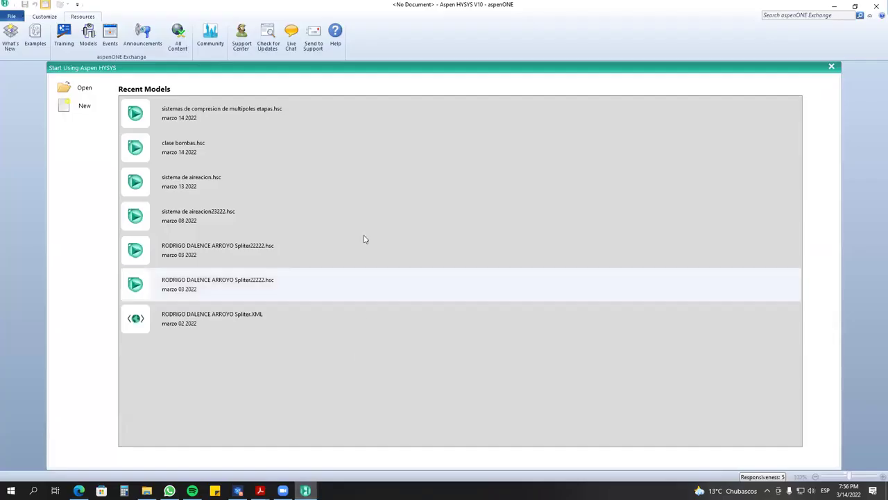
Create a new case with a component list containing Ethane, Propane, n-Butane and n-Pentane.
{"action": "left_click", "coordinate": [66, 109]}
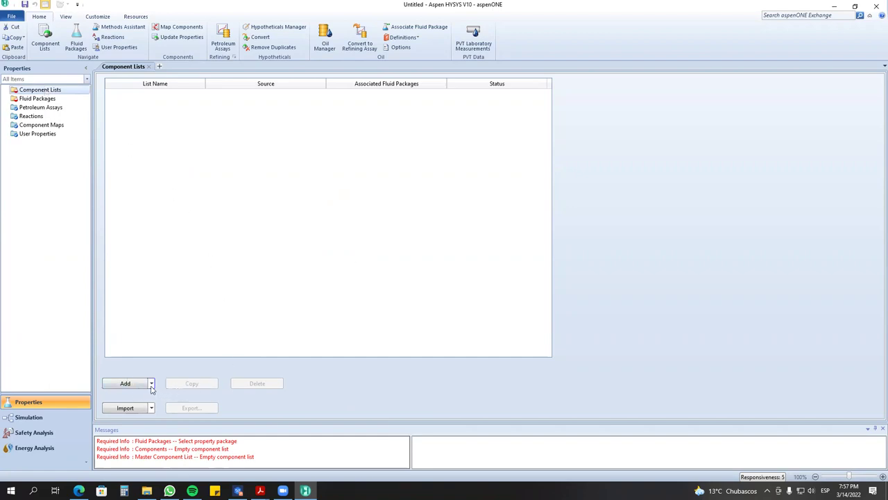
{"action": "left_click", "coordinate": [125, 383]}
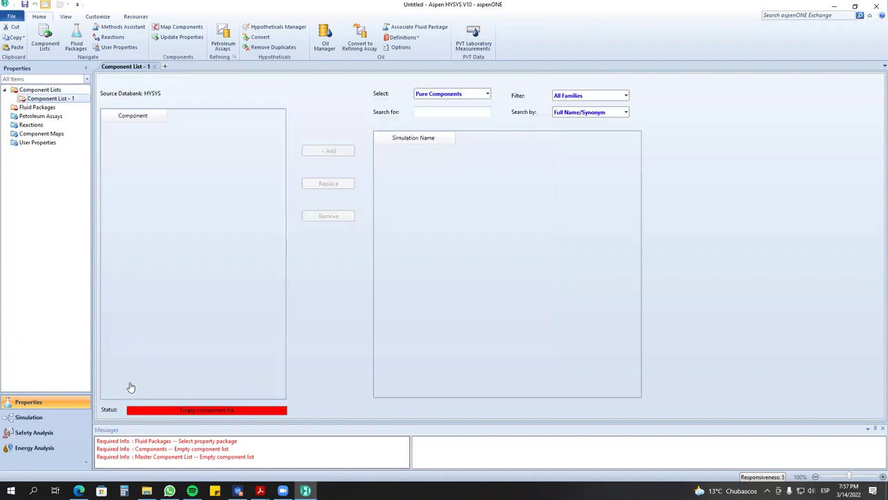
{"action": "left_click", "coordinate": [441, 165]}
{"action": "double_click", "coordinate": [441, 164]}
{"action": "double_click", "coordinate": [443, 164]}
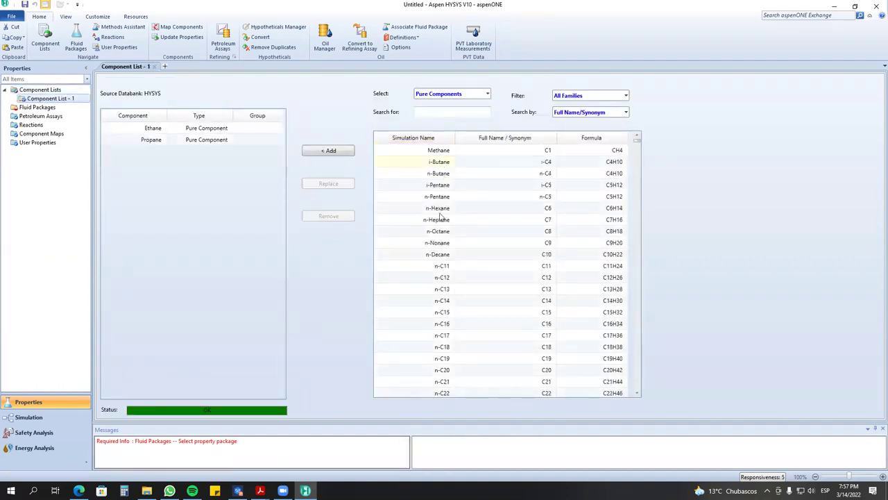
{"action": "double_click", "coordinate": [443, 173]}
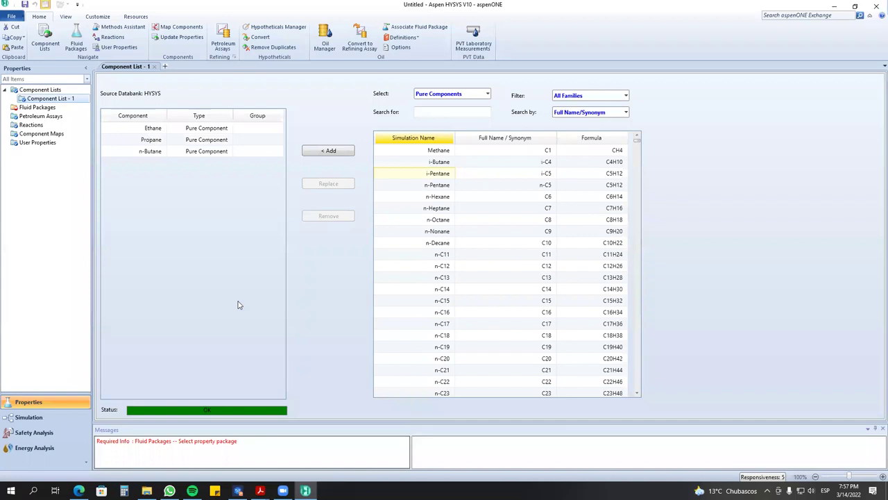
{"action": "double_click", "coordinate": [419, 185]}
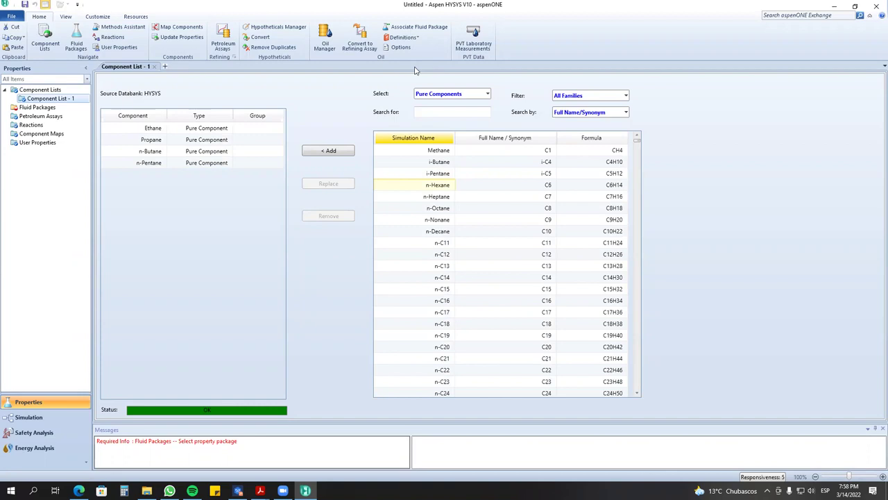
Add a fluid package using Peng-Robinson and enter the simulation environment.
{"action": "left_click", "coordinate": [36, 108]}
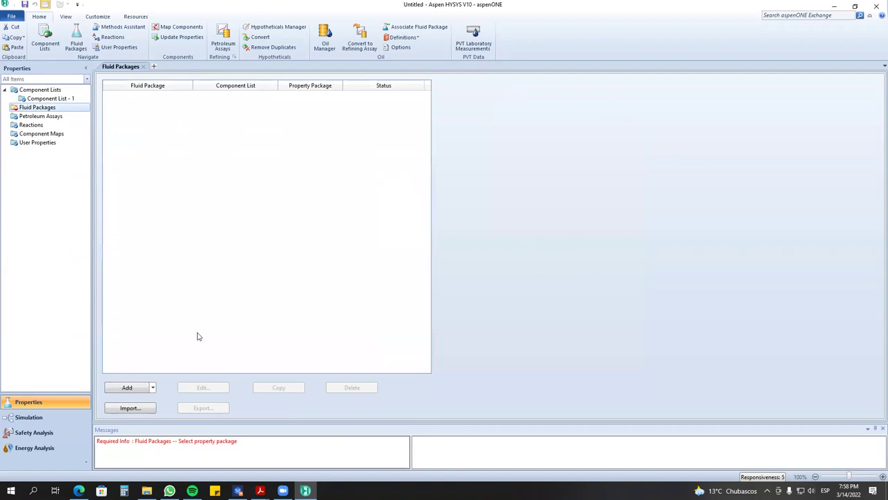
{"action": "left_click", "coordinate": [129, 388]}
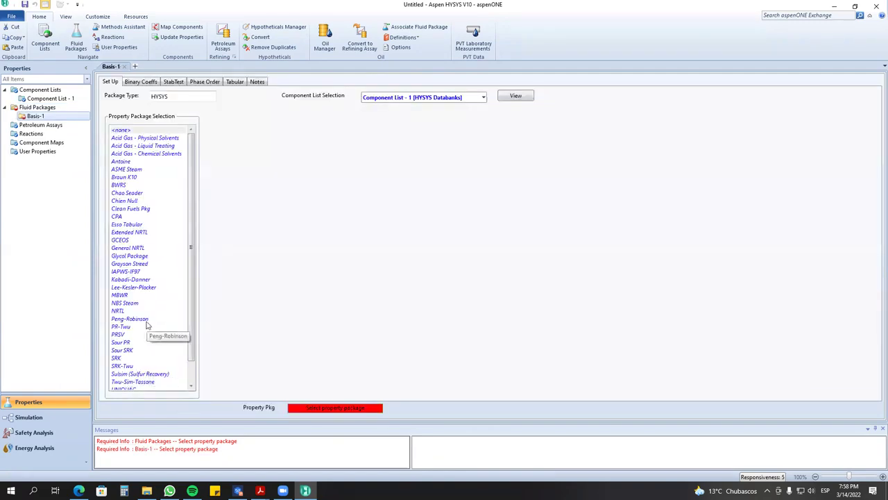
{"action": "left_click", "coordinate": [146, 322]}
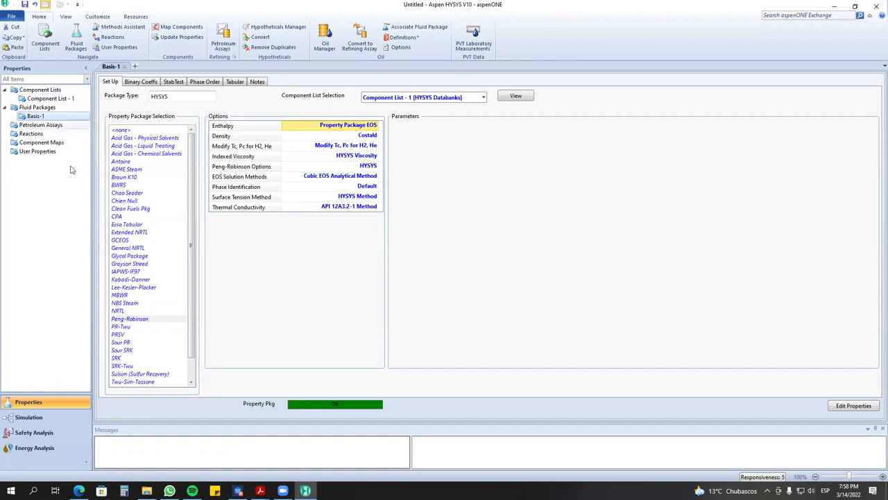
{"action": "left_click", "coordinate": [21, 419]}
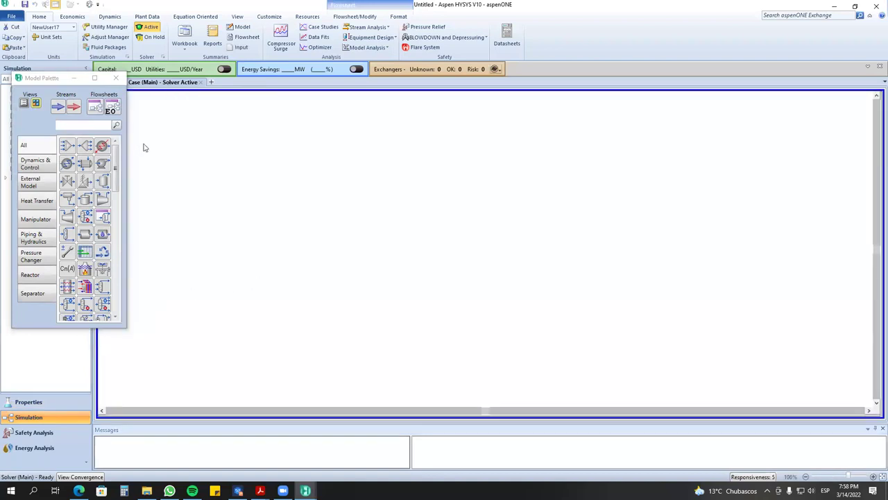
Place a heat exchanger on the flowsheet and compare the heat transfer equipment models with the slide's list.
{"action": "left_click", "coordinate": [85, 164]}
{"action": "left_click", "coordinate": [374, 260]}
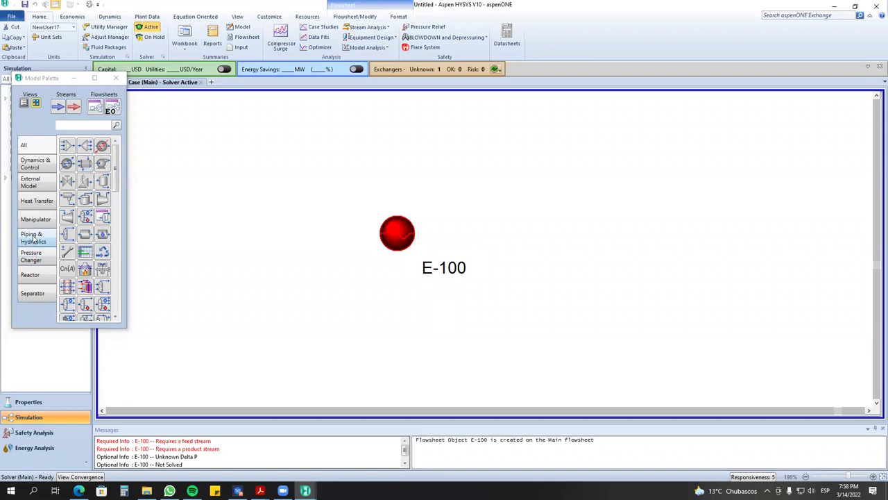
{"action": "left_click", "coordinate": [45, 203]}
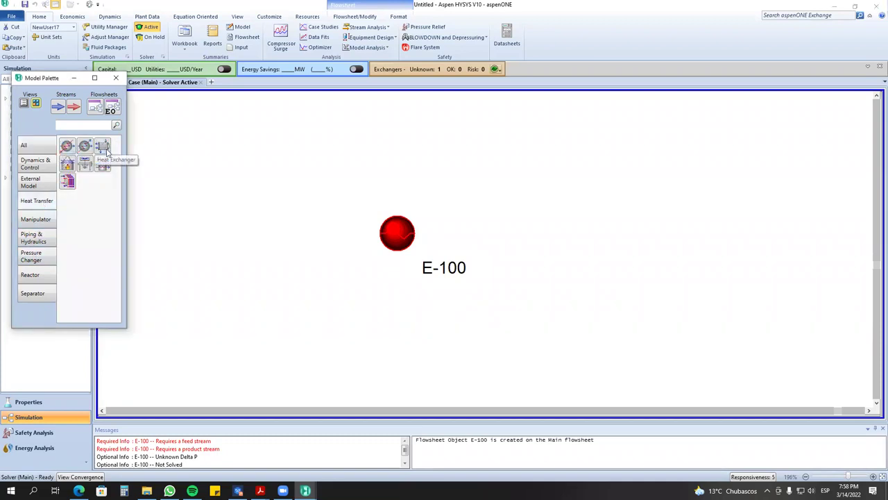
{"action": "left_click", "coordinate": [238, 491]}
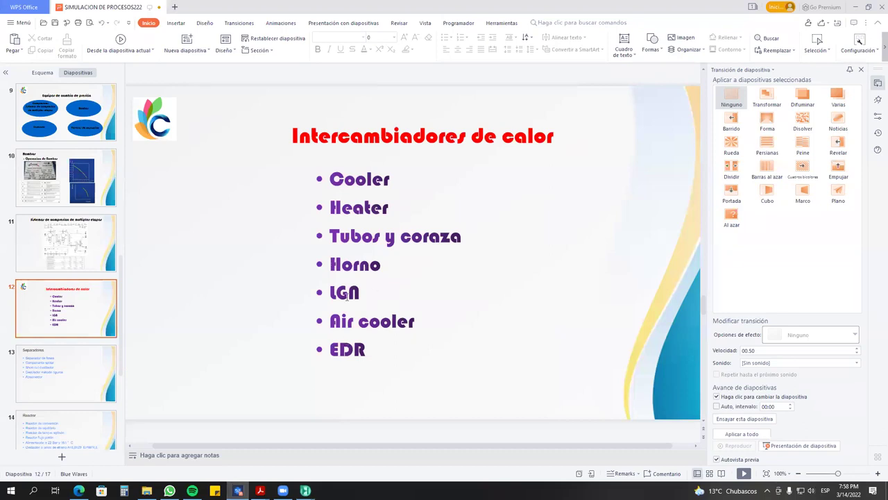
{"action": "left_click", "coordinate": [238, 491]}
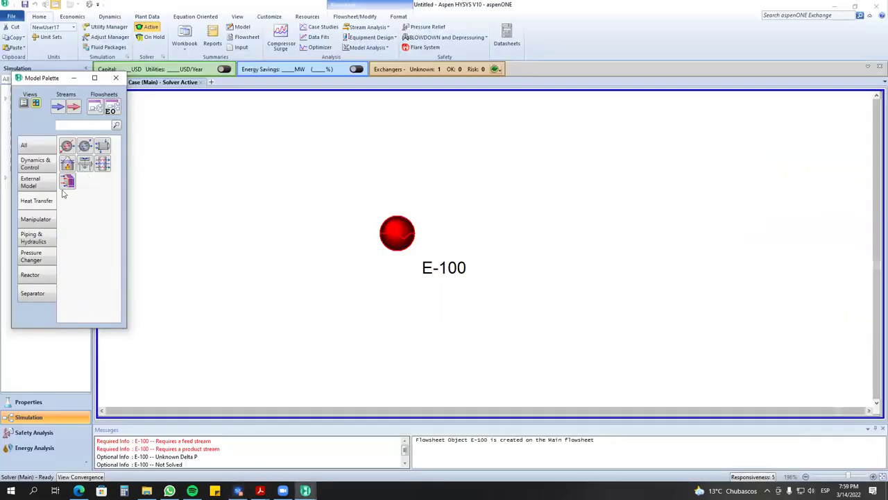
Delete the heat exchanger E-100 from the flowsheet.
{"action": "left_click_drag", "start_coordinate": [407, 246], "coordinate": [397, 201]}
{"action": "mouse_move", "coordinate": [393, 195]}
{"action": "key", "text": "Delete"}
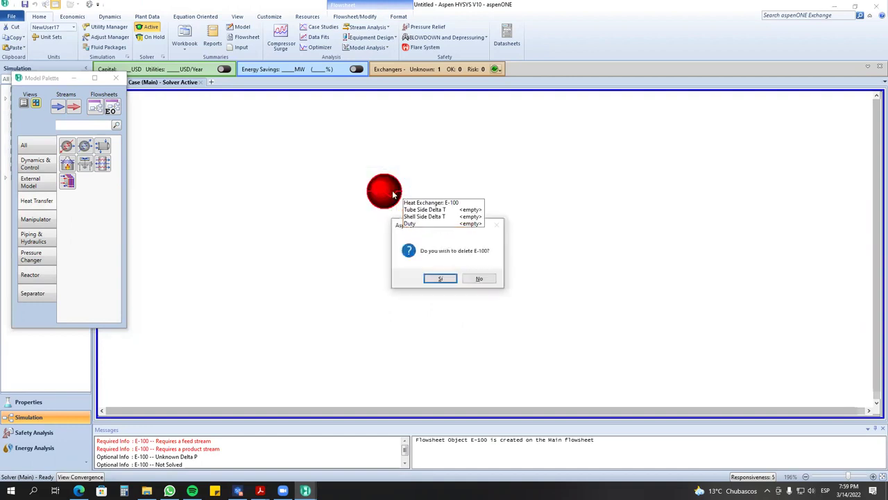
{"action": "left_click", "coordinate": [444, 278]}
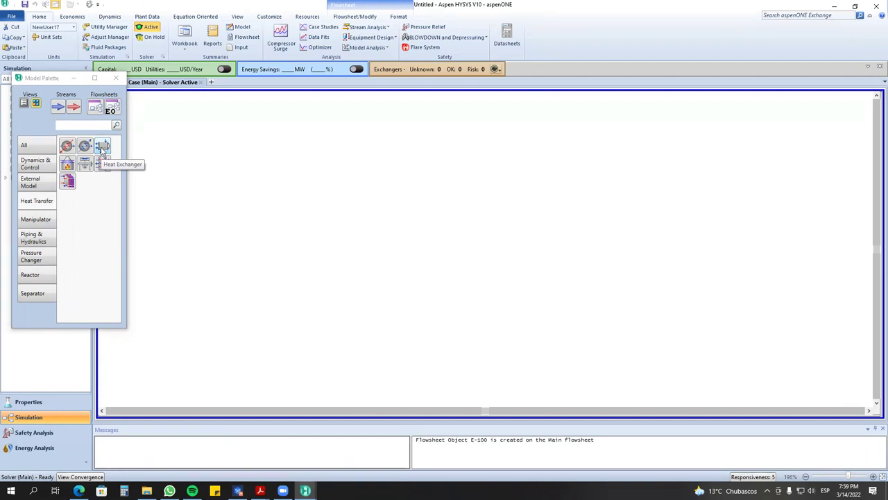
Place a heat exchanger near the middle of the flowsheet and a heater above and to the left of it.
{"action": "left_click_drag", "start_coordinate": [102, 147], "coordinate": [386, 238]}
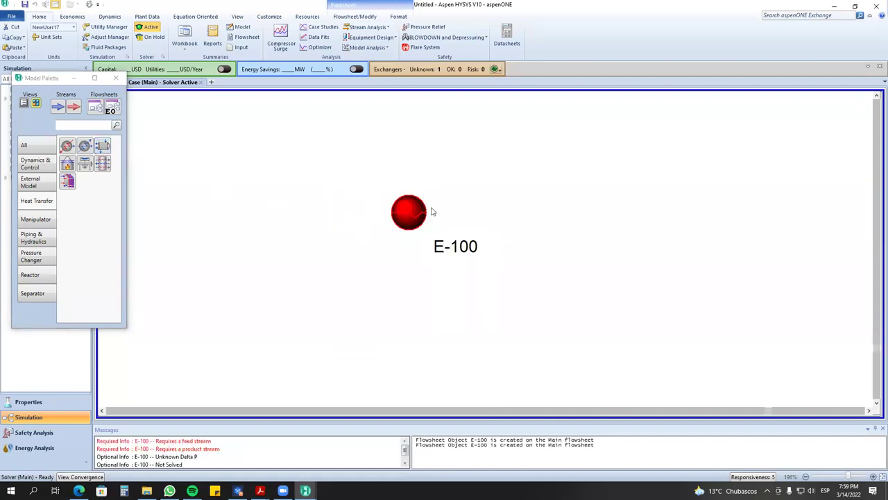
{"action": "left_click_drag", "start_coordinate": [66, 146], "coordinate": [208, 148]}
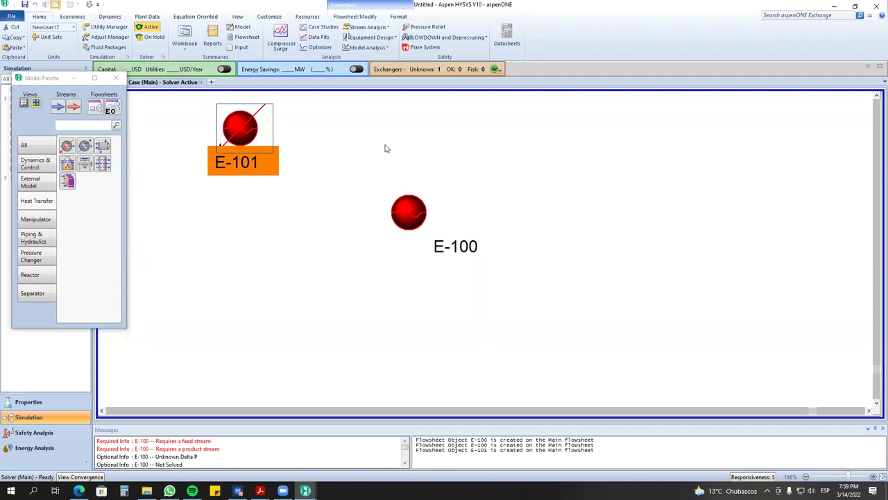
Examine the heater's connections, design parameters and nozzle rating settings.
{"action": "double_click", "coordinate": [250, 128]}
{"action": "left_click", "coordinate": [157, 167]}
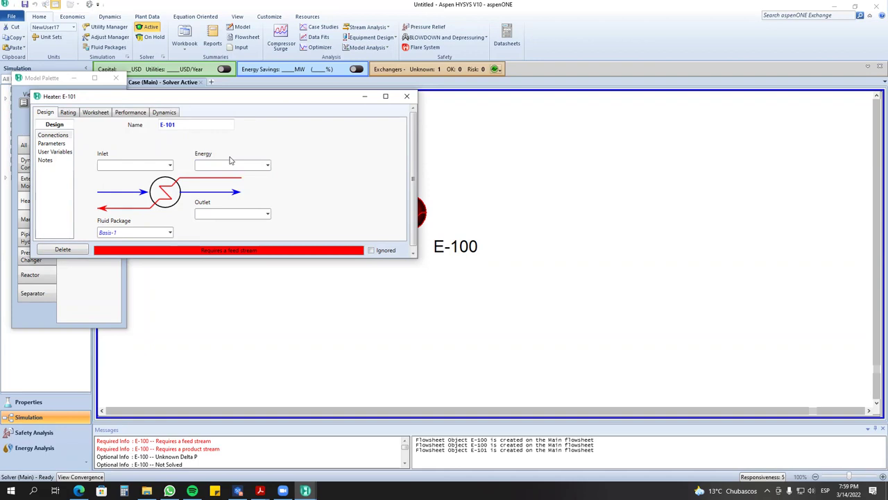
{"action": "left_click", "coordinate": [53, 143]}
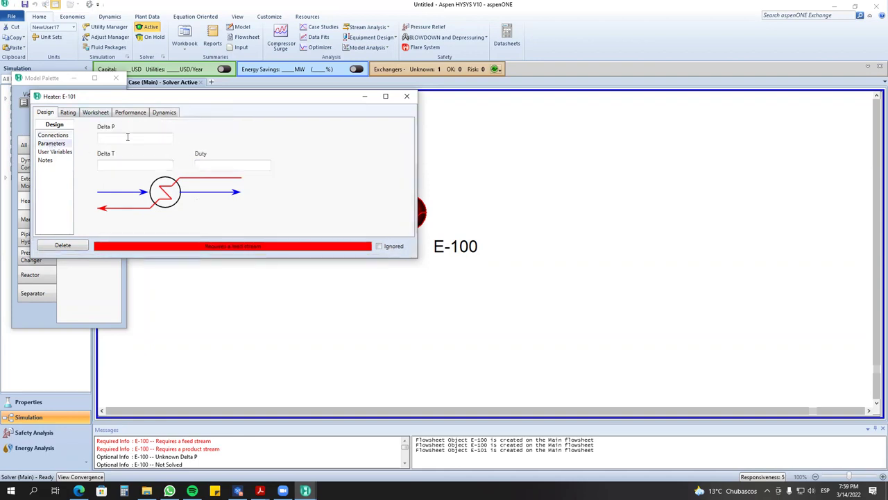
{"action": "left_click", "coordinate": [56, 136]}
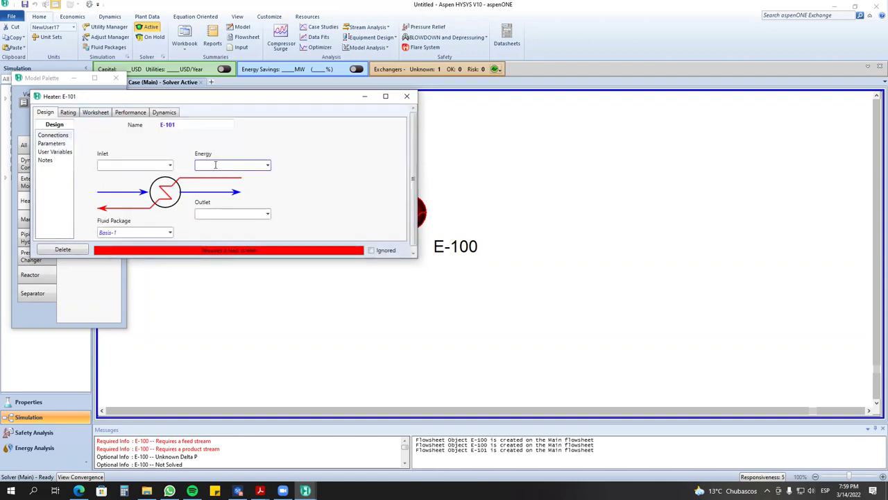
{"action": "left_click", "coordinate": [72, 114]}
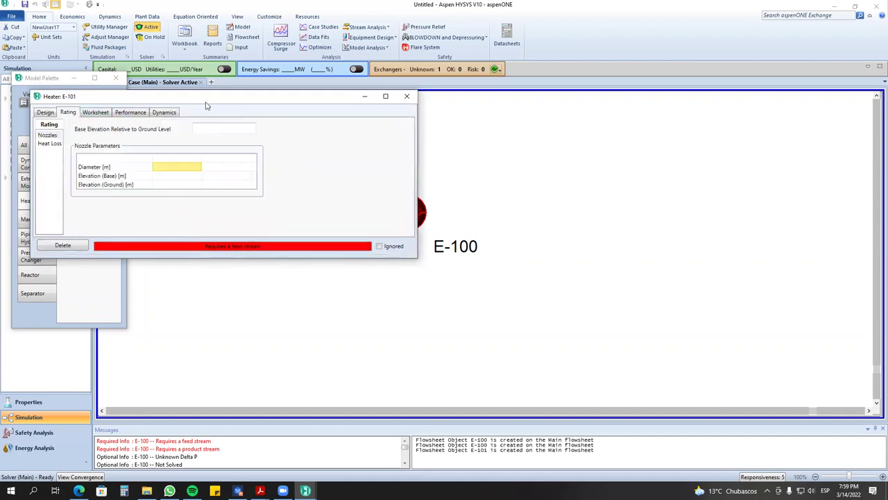
{"action": "left_click_drag", "start_coordinate": [206, 106], "coordinate": [204, 162]}
{"action": "left_click", "coordinate": [43, 168]}
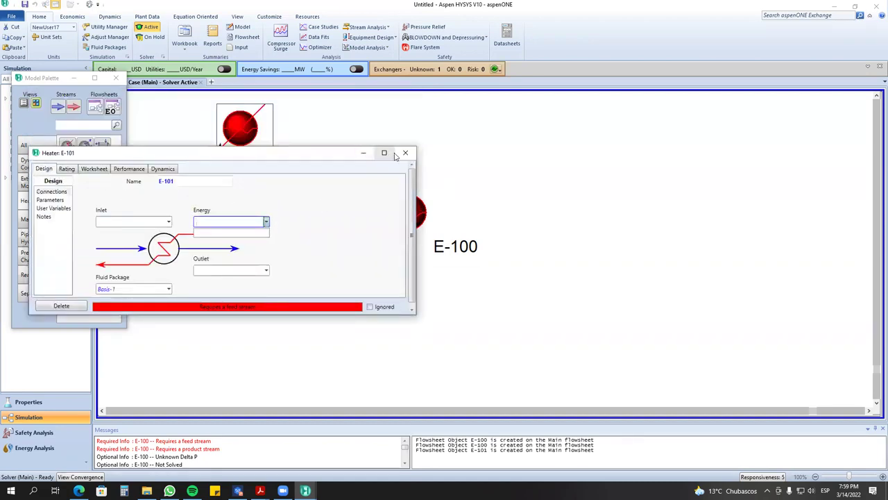
Place an energy stream beside the heater and view its utility type options.
{"action": "left_click", "coordinate": [78, 111]}
{"action": "left_click", "coordinate": [327, 134]}
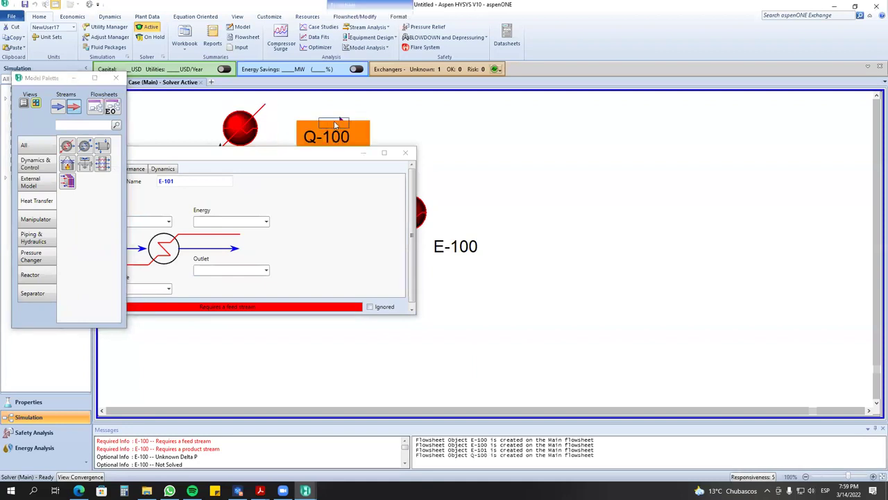
{"action": "left_click", "coordinate": [197, 182]}
{"action": "left_click", "coordinate": [199, 181]}
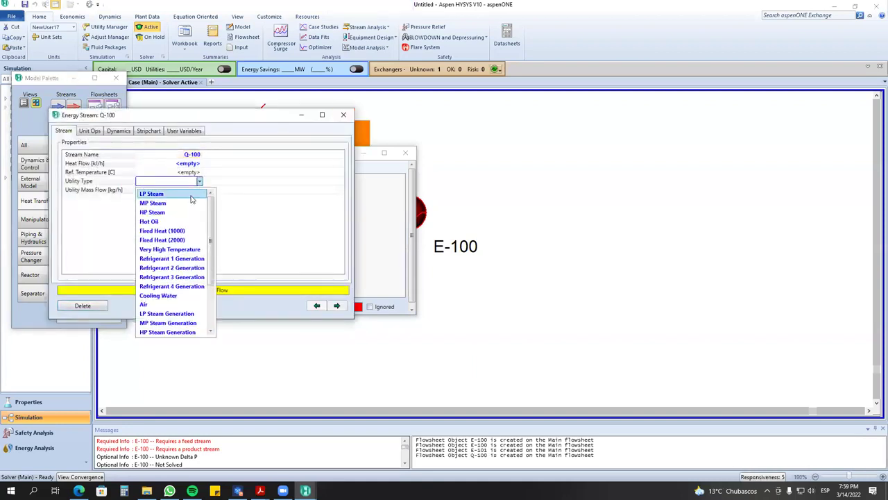
Leave the utility type unset, close the heater's properties and reposition the heater and energy stream Q-100 on the flowsheet.
{"action": "left_click", "coordinate": [370, 200]}
{"action": "left_click", "coordinate": [403, 154]}
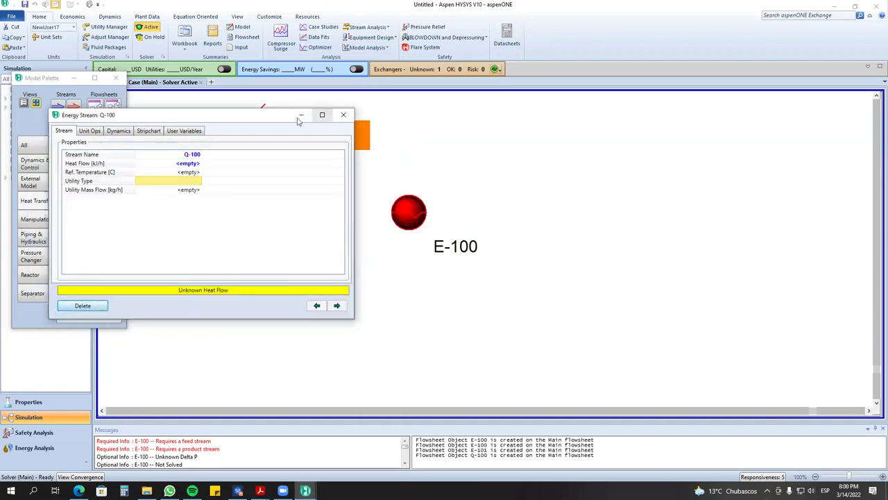
{"action": "left_click_drag", "start_coordinate": [286, 123], "coordinate": [297, 229]}
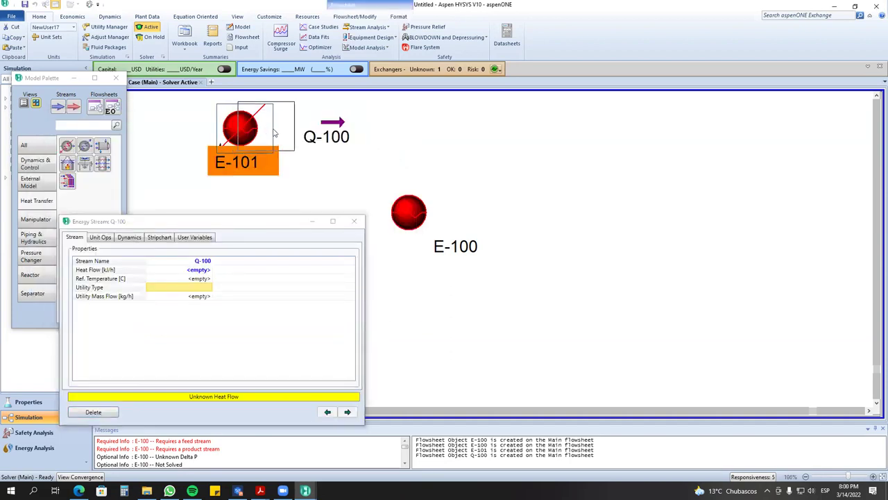
{"action": "left_click_drag", "start_coordinate": [338, 116], "coordinate": [345, 107]}
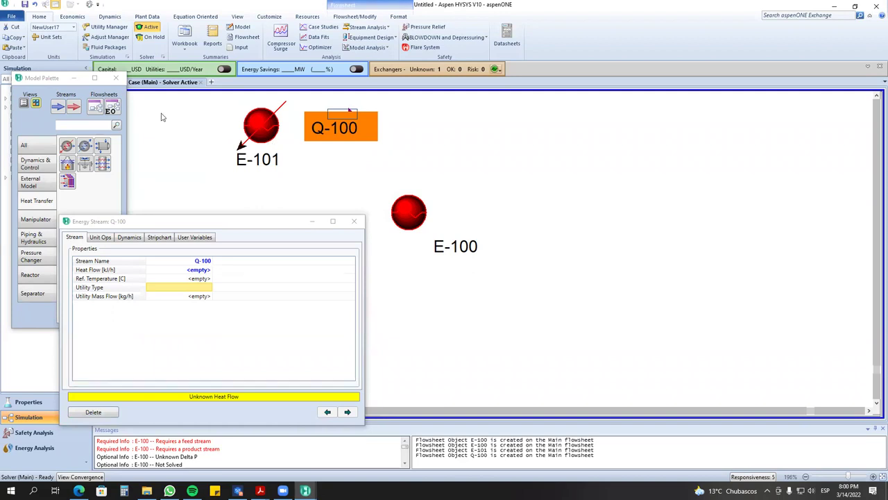
Close the energy stream's properties and move heat exchanger E-100 lower on the flowsheet, away from the heater.
{"action": "left_click", "coordinate": [373, 167]}
{"action": "mouse_move", "coordinate": [365, 170]}
{"action": "left_mouse_down"}
{"action": "mouse_move", "coordinate": [222, 102]}
{"action": "mouse_move", "coordinate": [208, 97]}
{"action": "mouse_move", "coordinate": [186, 111]}
{"action": "mouse_move", "coordinate": [386, 207]}
{"action": "mouse_move", "coordinate": [176, 117]}
{"action": "left_mouse_up"}
{"action": "left_click", "coordinate": [400, 202]}
{"action": "left_click_drag", "start_coordinate": [175, 115], "coordinate": [400, 208]}
{"action": "left_click_drag", "start_coordinate": [292, 221], "coordinate": [215, 210]}
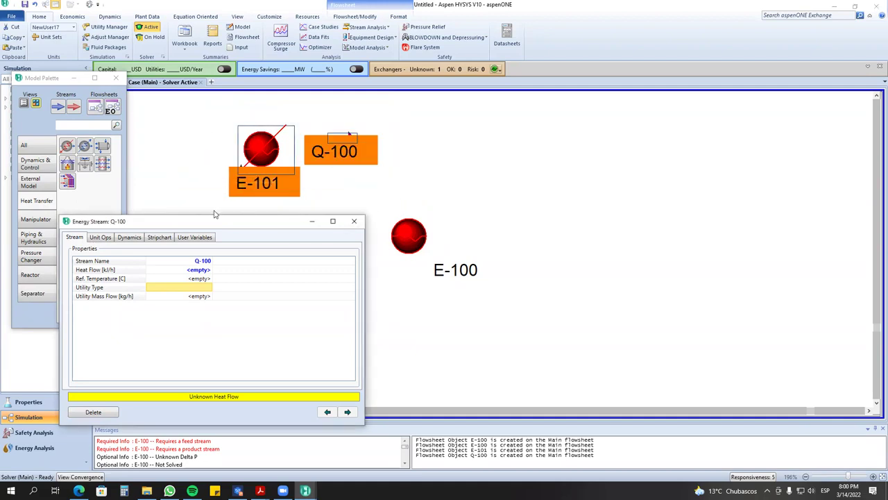
{"action": "left_click", "coordinate": [278, 210]}
{"action": "left_click_drag", "start_coordinate": [403, 237], "coordinate": [418, 290]}
{"action": "left_click", "coordinate": [471, 236]}
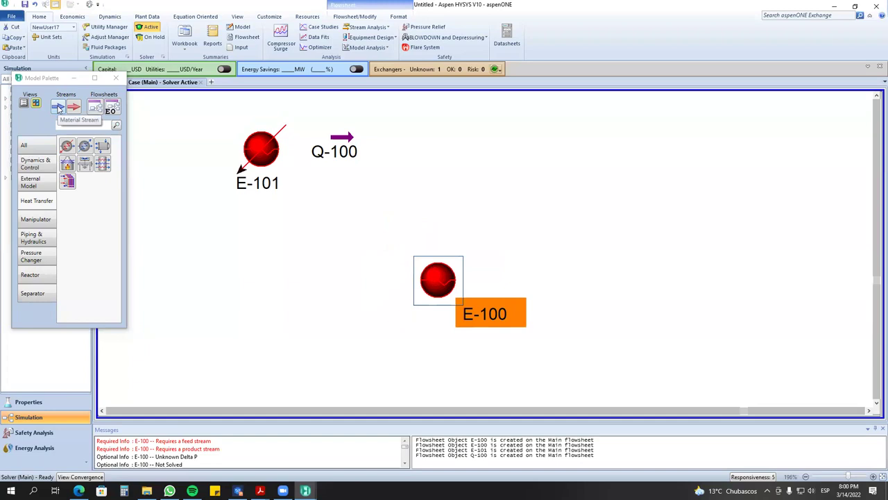
Change the icon of heat exchanger E-100 to the horizontal shell-and-tube symbol.
{"action": "right_click", "coordinate": [438, 278]}
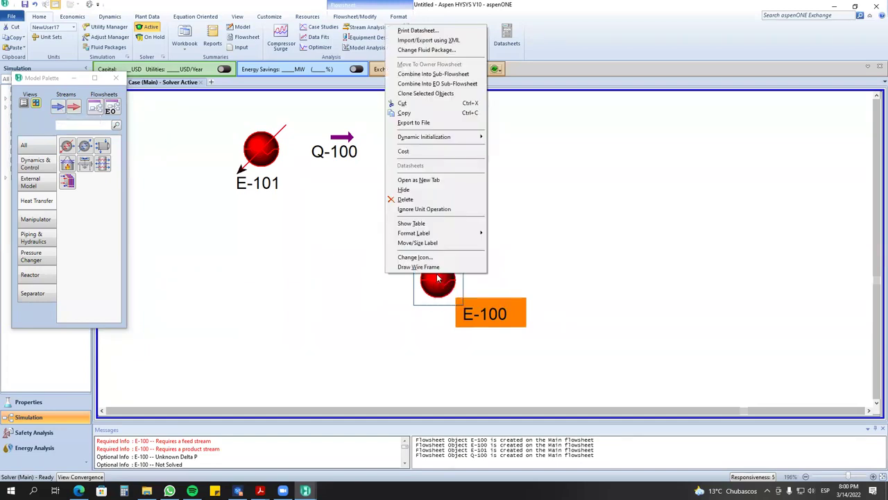
{"action": "left_click", "coordinate": [436, 257]}
{"action": "left_click", "coordinate": [435, 242]}
{"action": "left_click", "coordinate": [499, 234]}
{"action": "left_click", "coordinate": [555, 248]}
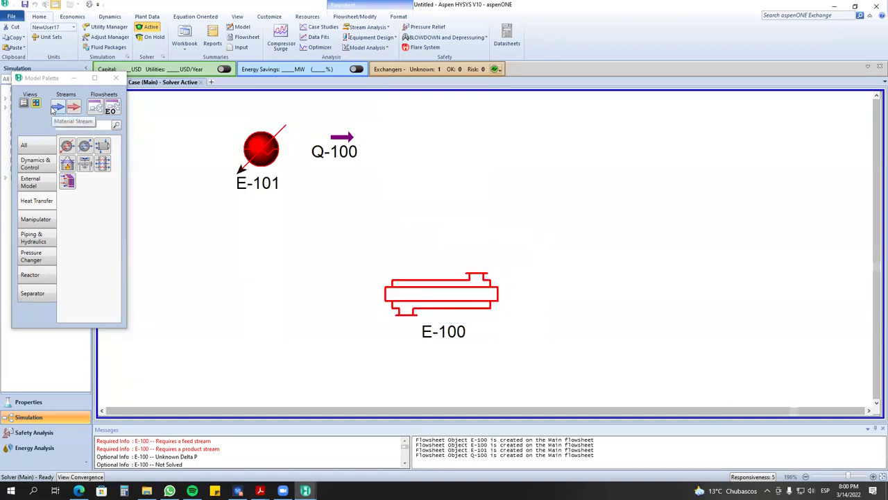
Open the properties of heat exchanger E-100 and compare its connections with those of heater E-101, closing the heater's properties.
{"action": "double_click", "coordinate": [394, 290]}
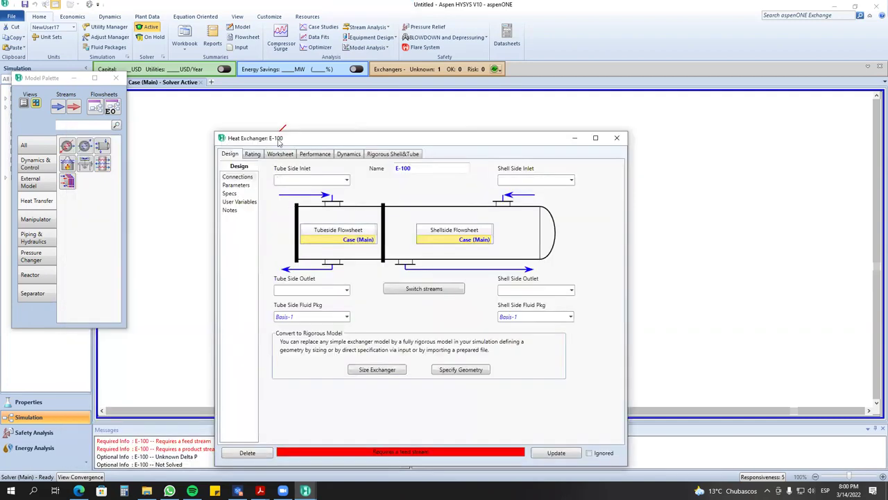
{"action": "left_click", "coordinate": [264, 150]}
{"action": "double_click", "coordinate": [264, 150]}
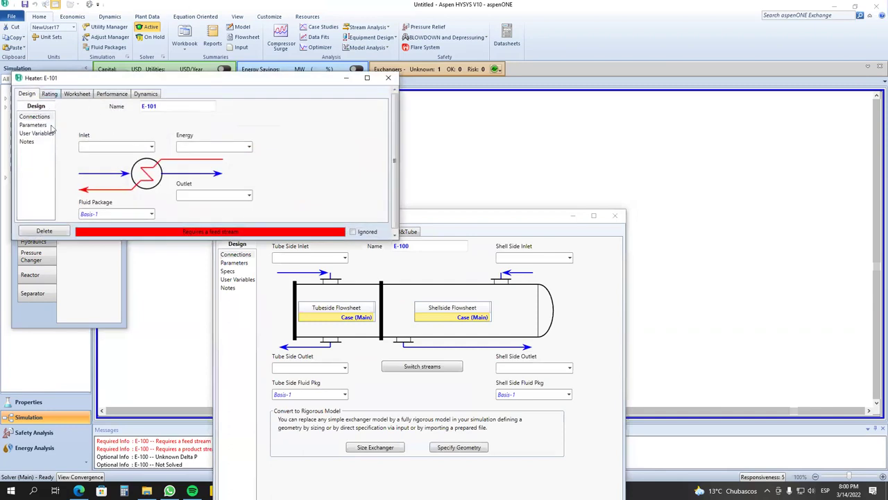
{"action": "left_click", "coordinate": [390, 81]}
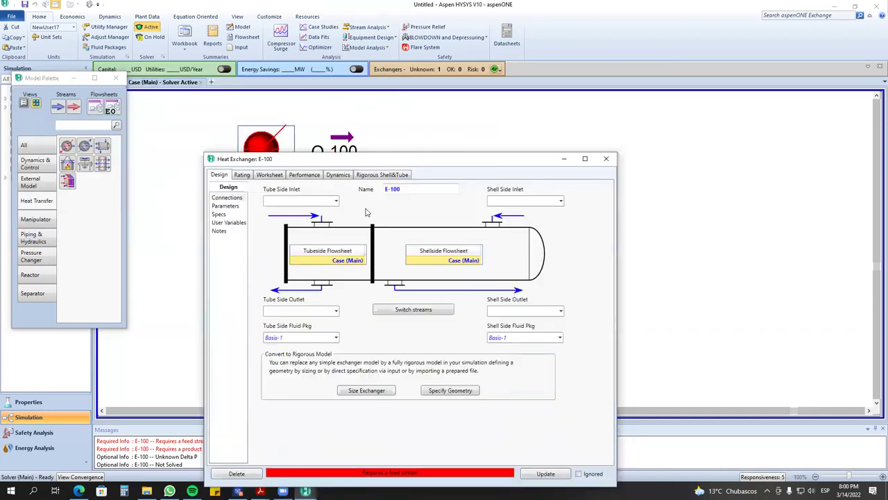
Connect the exchanger's streams: Tube In and Tube Out on the tube side, Shell In and Shell Out on the shell side.
{"action": "left_click", "coordinate": [337, 201]}
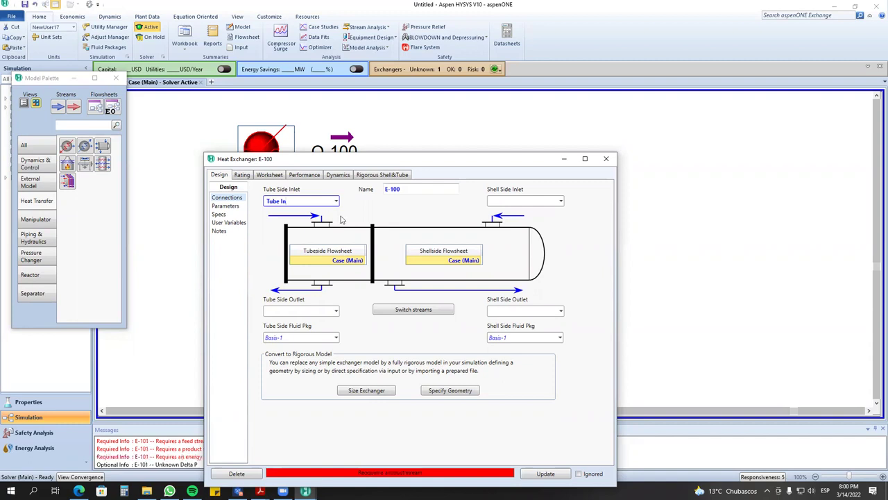
{"action": "left_click", "coordinate": [316, 310]}
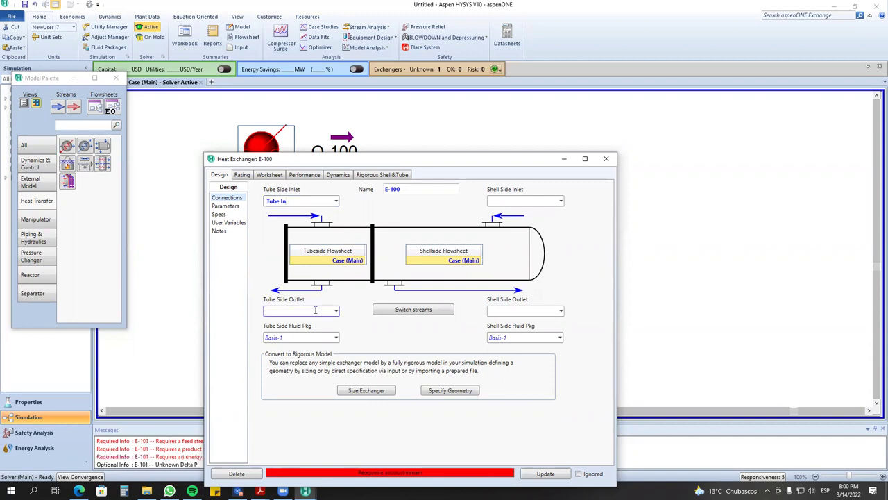
{"action": "type", "text": "Tube Out"}
{"action": "key", "text": "Return"}
{"action": "left_click", "coordinate": [526, 201]}
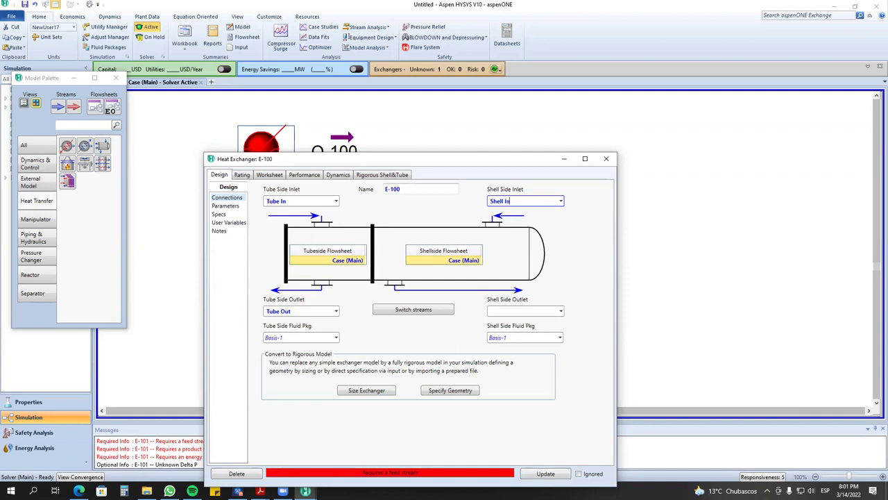
{"action": "left_click", "coordinate": [519, 310]}
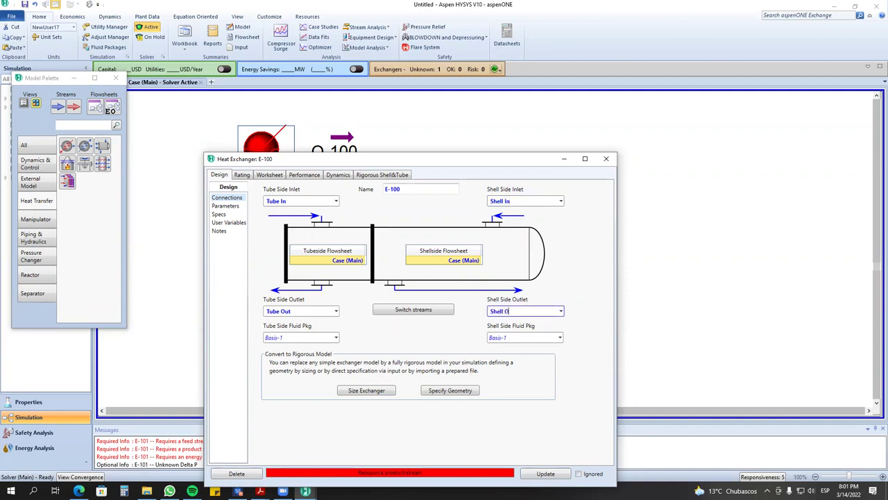
{"action": "type", "text": "Shell Out"}
{"action": "key", "text": "Return"}
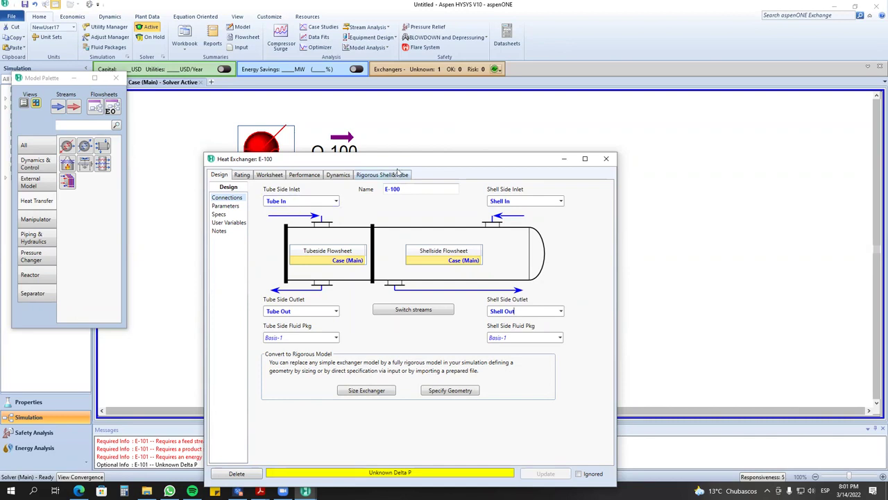
{"action": "left_click_drag", "start_coordinate": [414, 159], "coordinate": [406, 374]}
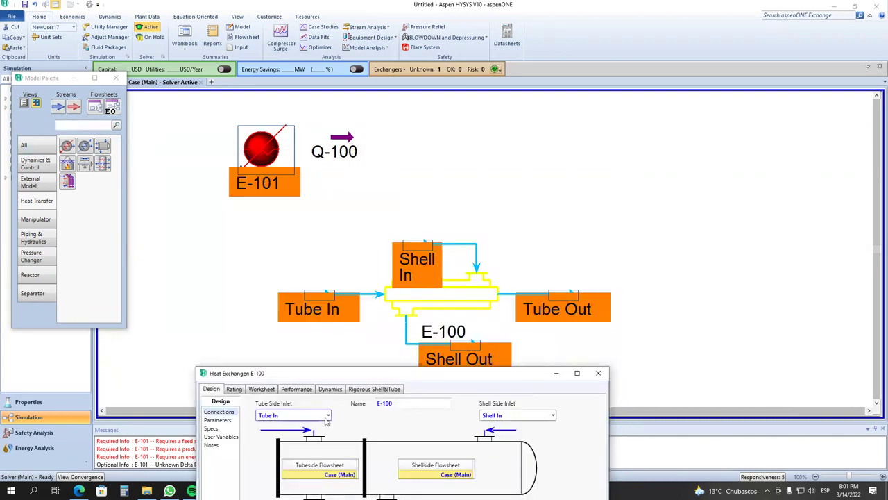
Place a trial material stream above Tube In to view it as a tube side inlet option, and delete it.
{"action": "left_click_drag", "start_coordinate": [59, 112], "coordinate": [283, 269]}
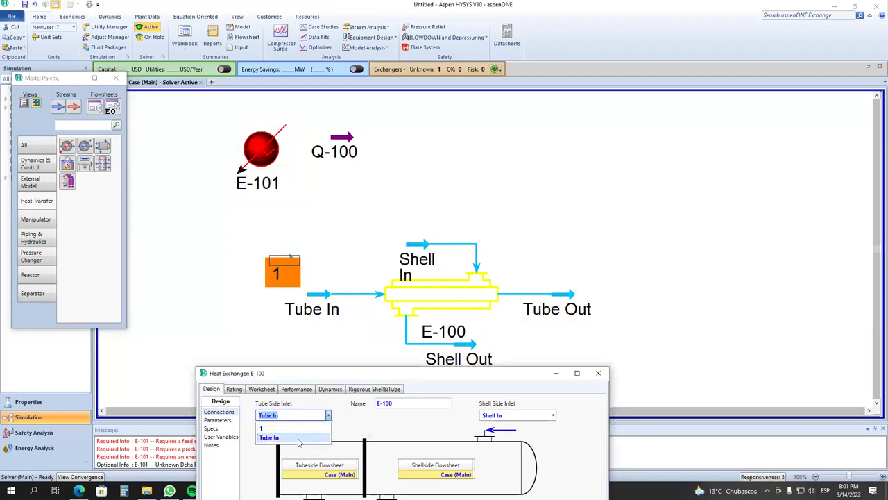
{"action": "left_click", "coordinate": [288, 271]}
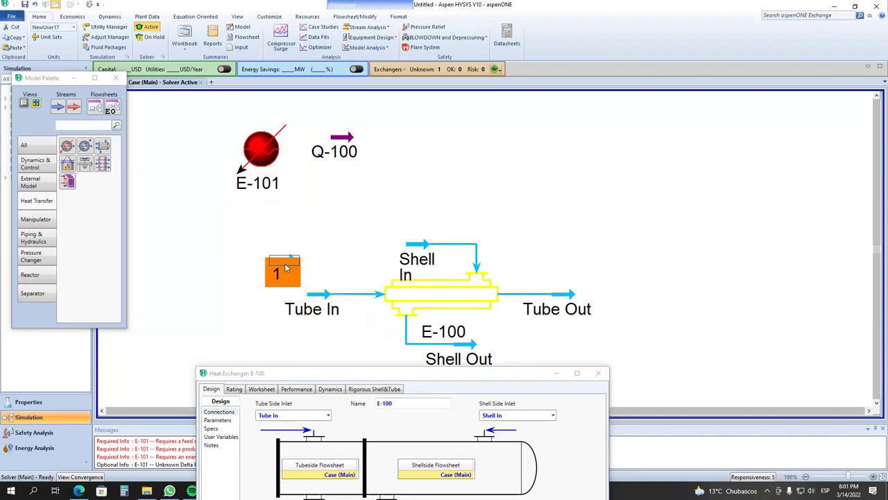
{"action": "mouse_move", "coordinate": [286, 268]}
{"action": "key", "text": "Delete"}
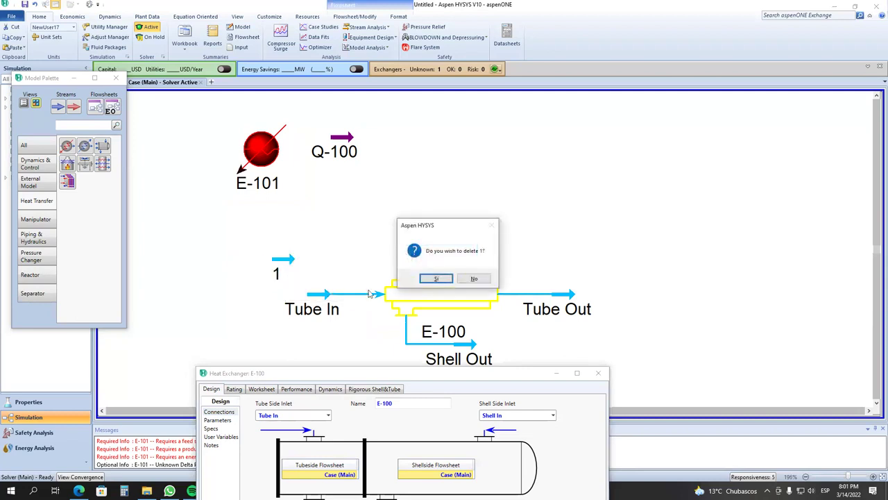
Spread out the exchanger layout by moving Shell In up, Shell Out right, the exchanger slightly up and Tube In left.
{"action": "left_click", "coordinate": [421, 265]}
{"action": "left_click_drag", "start_coordinate": [420, 266], "coordinate": [439, 209]}
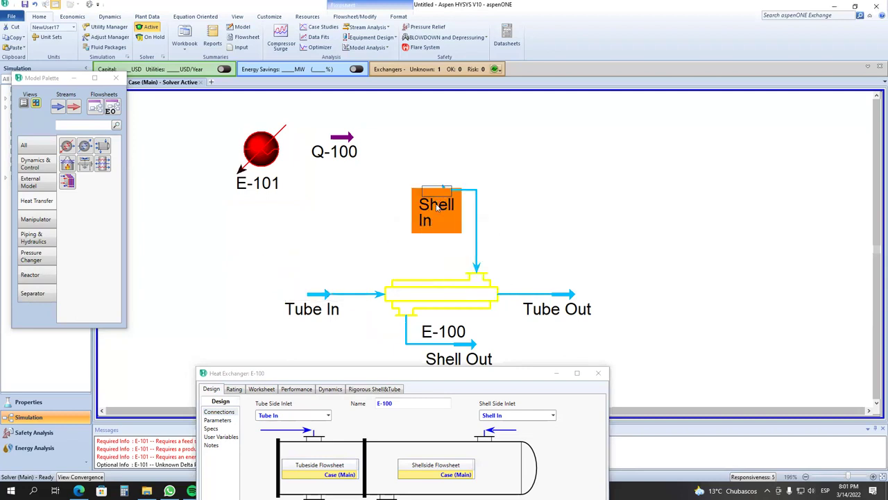
{"action": "left_click", "coordinate": [470, 347]}
{"action": "left_click_drag", "start_coordinate": [470, 347], "coordinate": [527, 347]}
{"action": "left_click", "coordinate": [467, 275]}
{"action": "left_click", "coordinate": [309, 276]}
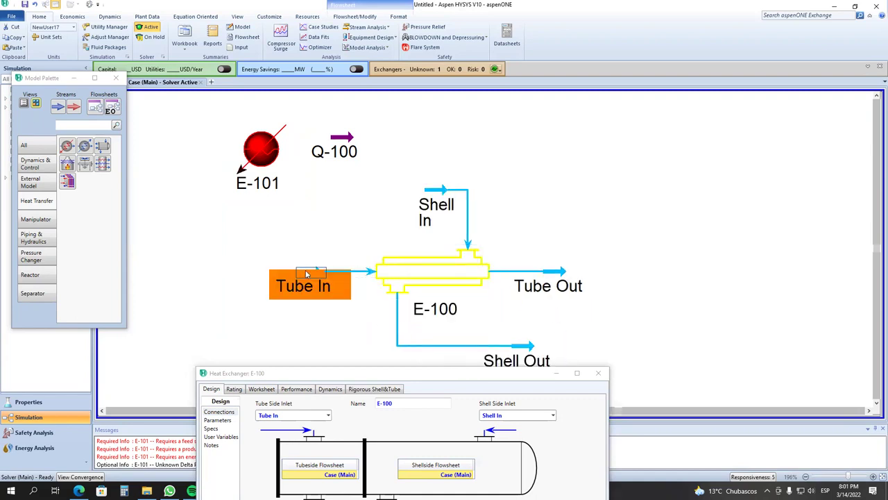
{"action": "left_click_drag", "start_coordinate": [309, 275], "coordinate": [279, 276]}
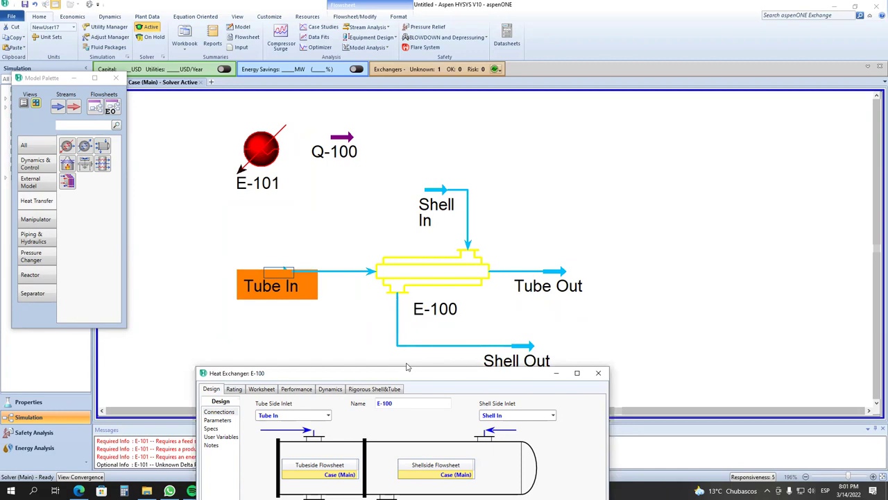
Shift the exchanger and its streams to the right on the flowsheet and fit the exchanger's properties window beside them.
{"action": "left_click_drag", "start_coordinate": [407, 369], "coordinate": [100, 164]}
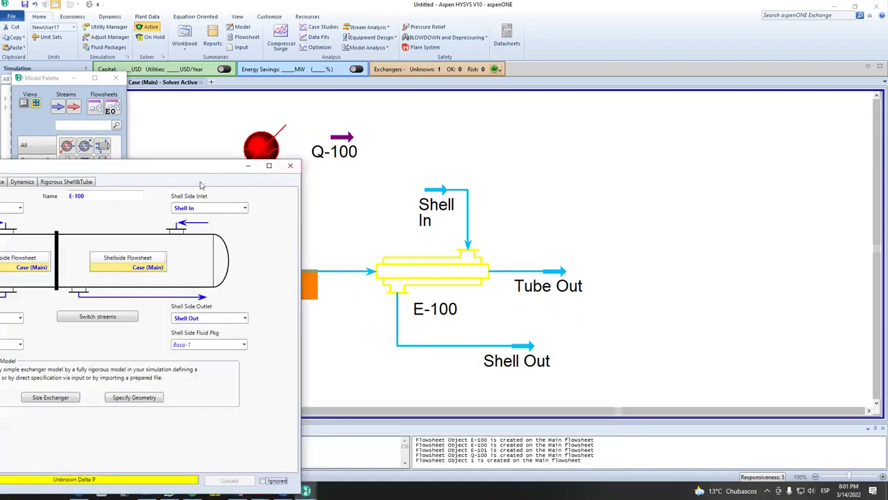
{"action": "left_click_drag", "start_coordinate": [637, 371], "coordinate": [257, 191]}
{"action": "left_click_drag", "start_coordinate": [432, 281], "coordinate": [606, 281]}
{"action": "left_click", "coordinate": [492, 208]}
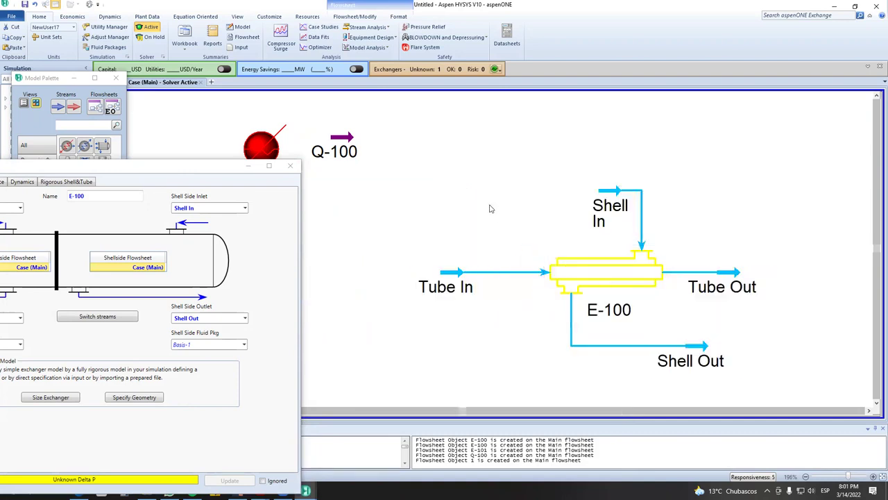
{"action": "left_click_drag", "start_coordinate": [161, 168], "coordinate": [318, 102]}
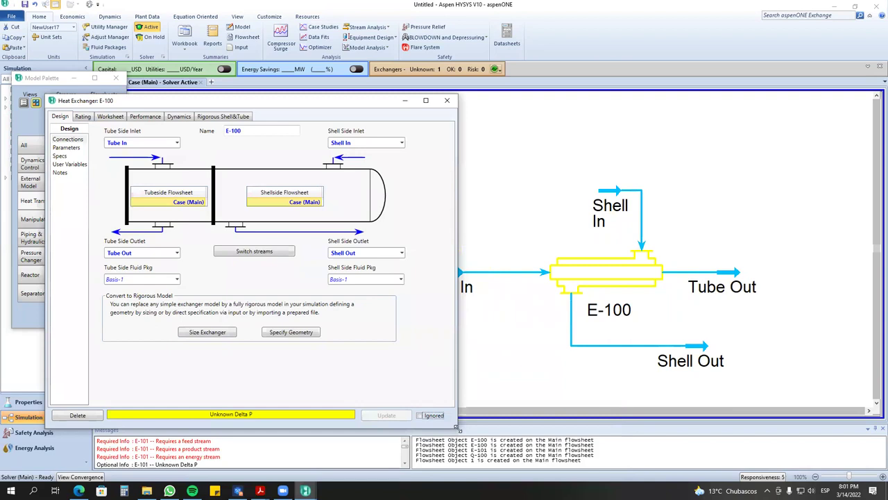
{"action": "left_click_drag", "start_coordinate": [458, 429], "coordinate": [400, 361]}
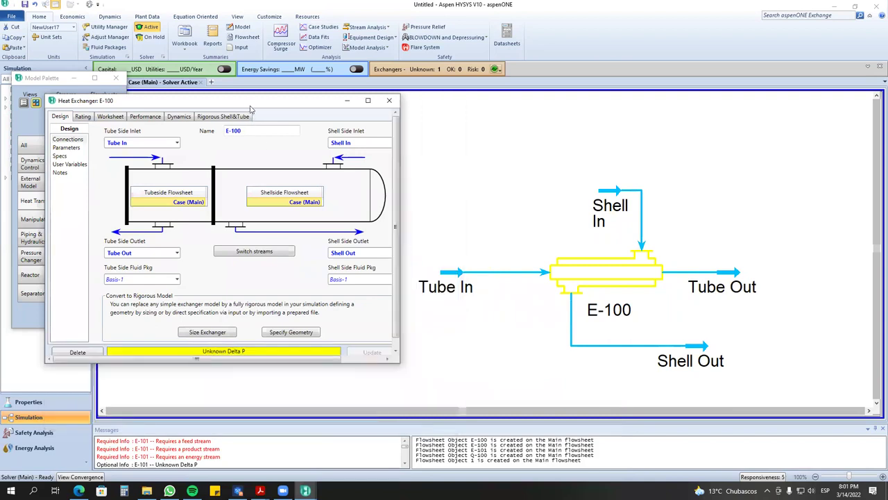
{"action": "left_click_drag", "start_coordinate": [251, 109], "coordinate": [249, 144]}
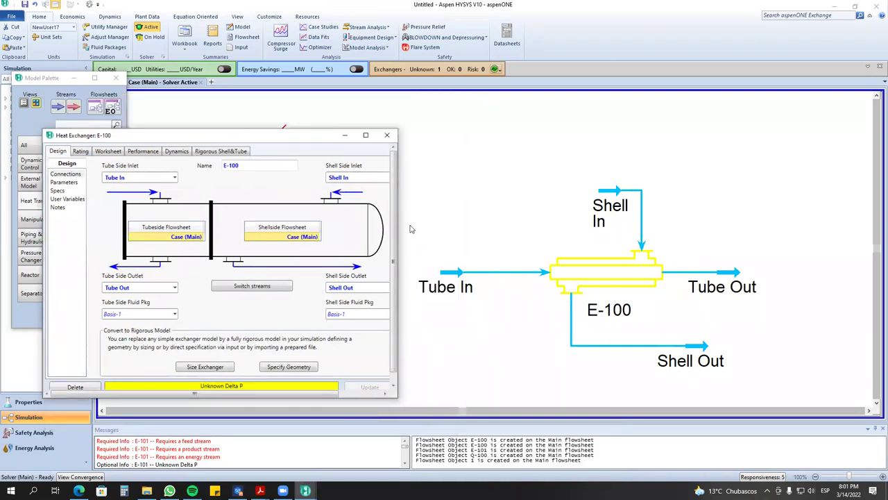
{"action": "left_click_drag", "start_coordinate": [400, 217], "coordinate": [425, 213]}
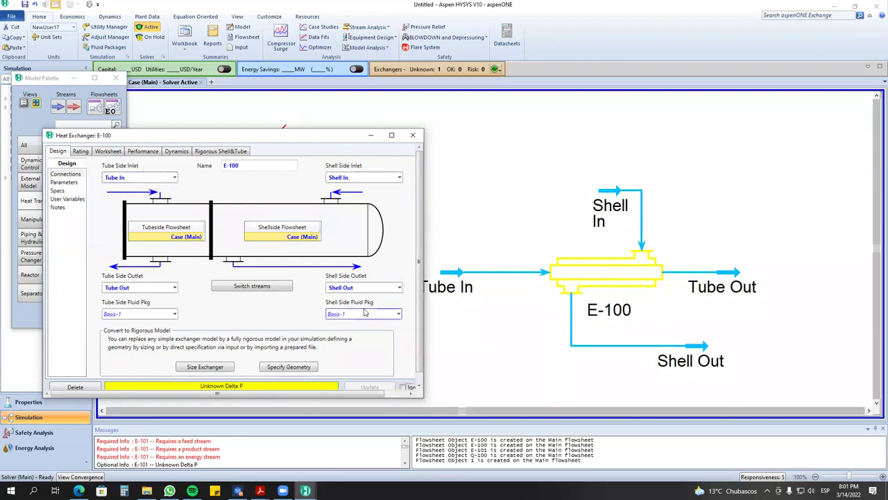
Rename the heat exchanger as IC.
{"action": "left_click", "coordinate": [263, 165]}
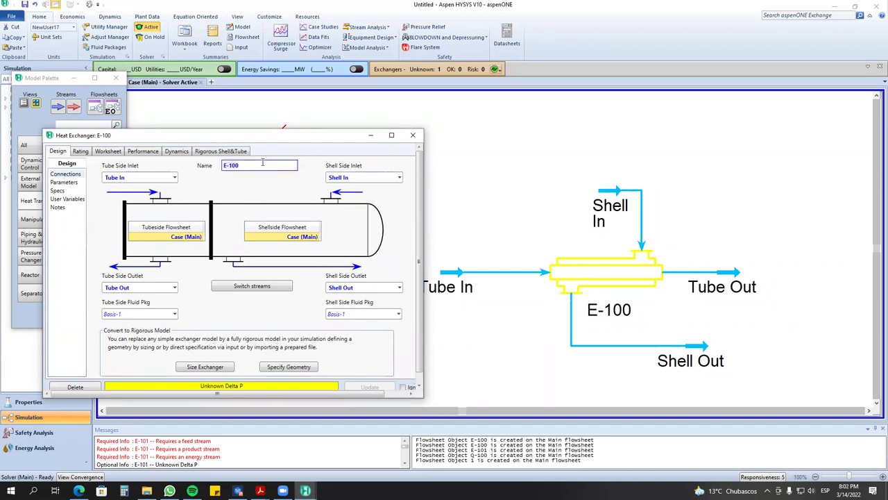
{"action": "type", "text": "IC"}
{"action": "key", "text": "Return"}
{"action": "left_click", "coordinate": [265, 193]}
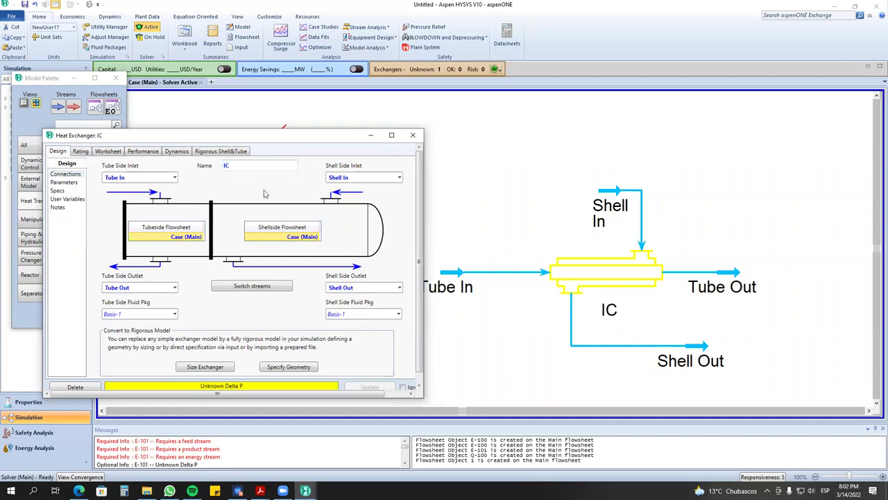
Try switching the exchanger's tube-side and shell-side streams, and restore the original stream assignment.
{"action": "left_click", "coordinate": [252, 286]}
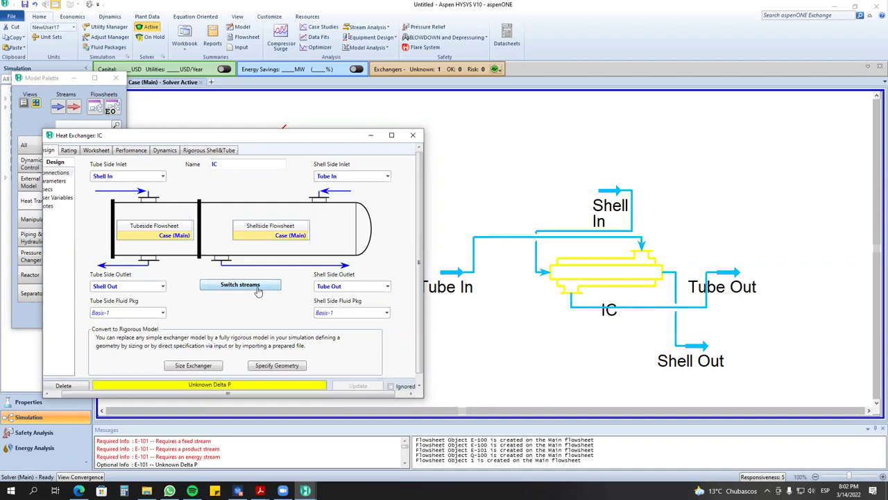
{"action": "left_click", "coordinate": [258, 291]}
{"action": "left_click", "coordinate": [259, 290]}
{"action": "left_click", "coordinate": [258, 291]}
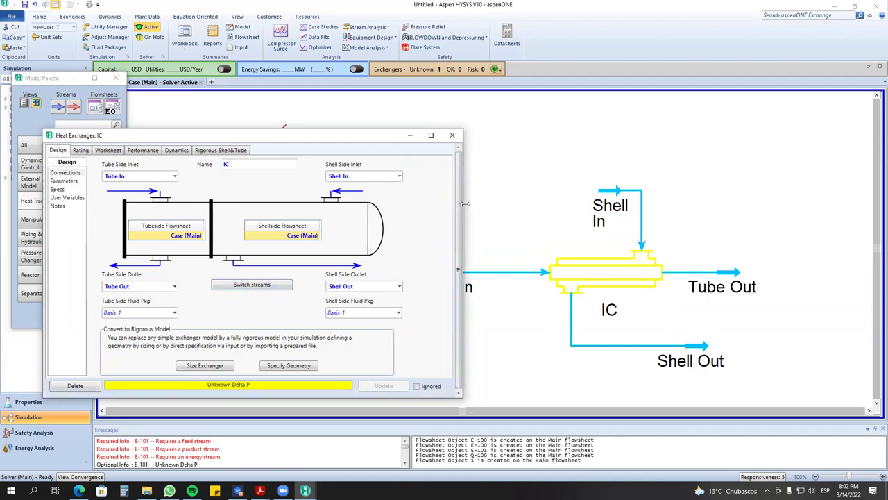
{"action": "left_click", "coordinate": [517, 249]}
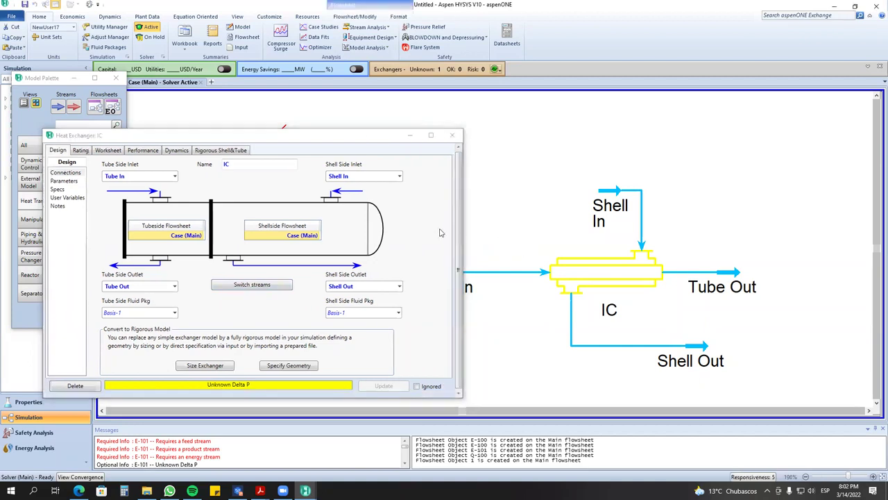
Examine the exchanger's design parameters and the available heat exchanger models, leaving Simple End Point selected.
{"action": "left_click", "coordinate": [73, 182]}
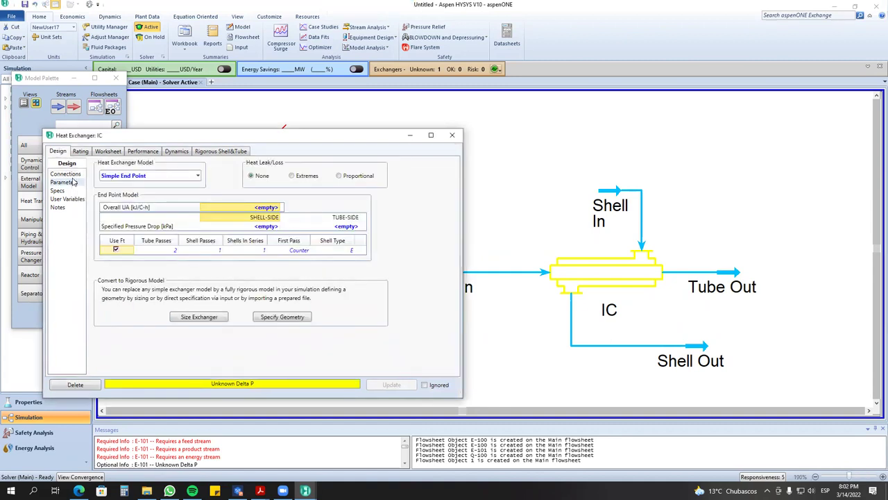
{"action": "left_click", "coordinate": [198, 176]}
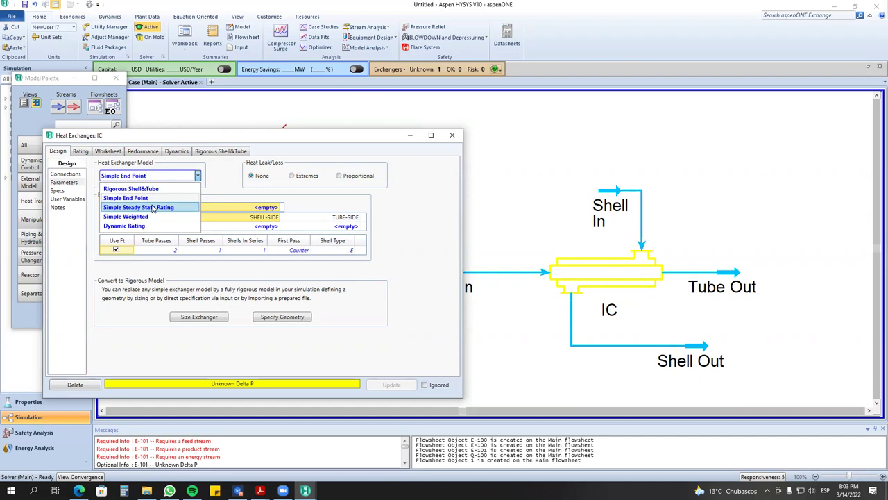
{"action": "left_click", "coordinate": [235, 184]}
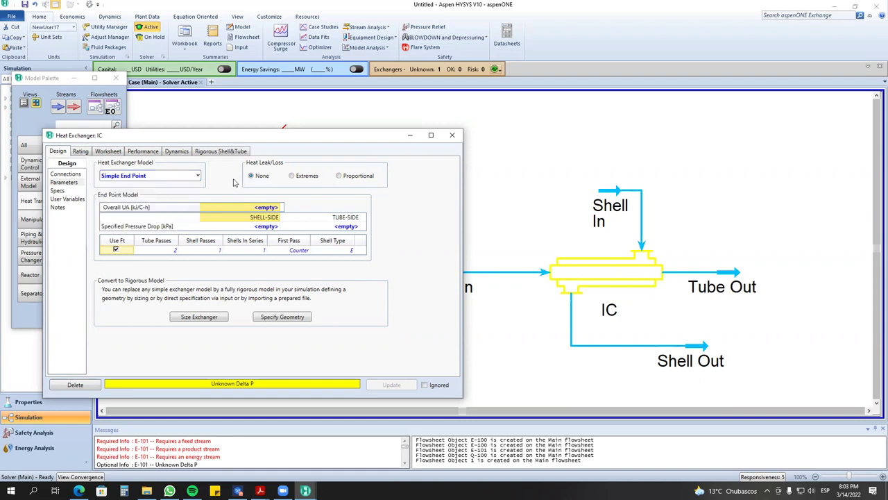
Examine the exchanger's rating sizing data for the overall configuration, the shell side and the tube side.
{"action": "left_click", "coordinate": [79, 152]}
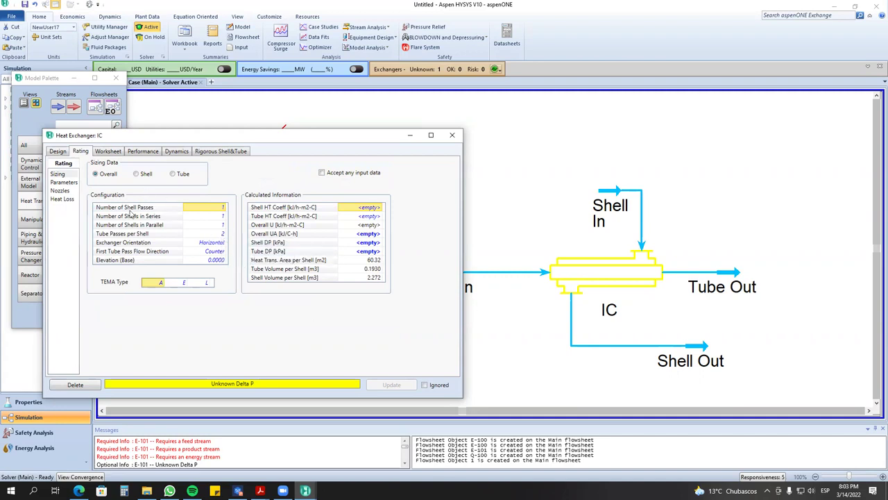
{"action": "left_click", "coordinate": [136, 175]}
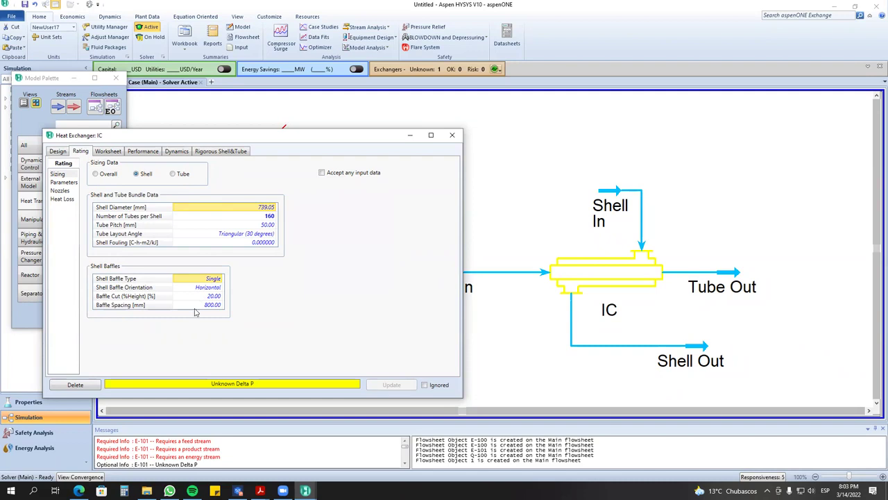
{"action": "left_click", "coordinate": [173, 174]}
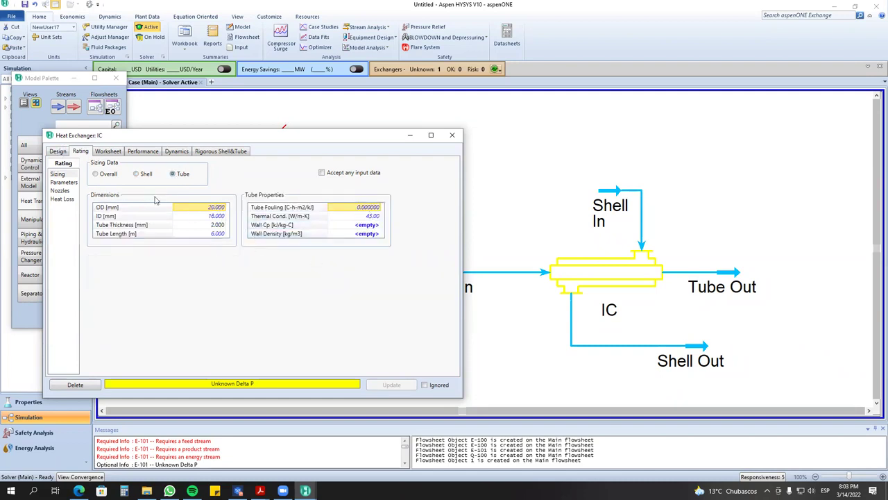
{"action": "left_click", "coordinate": [137, 174]}
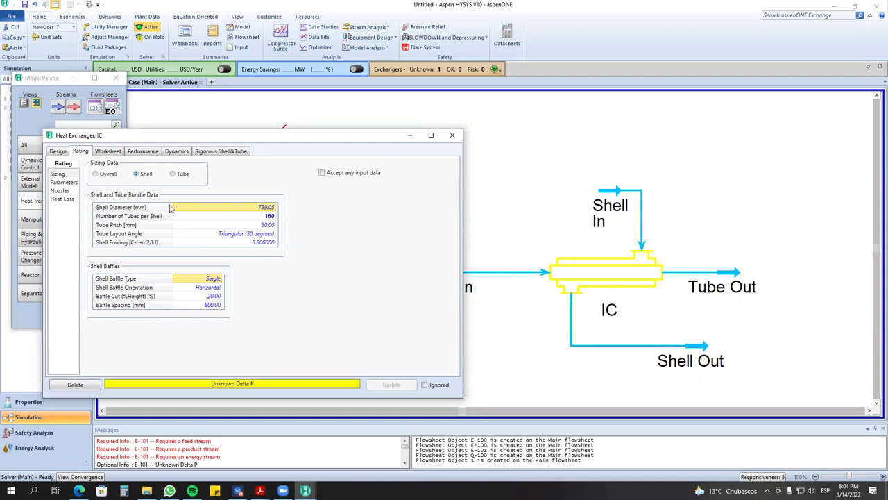
{"action": "left_click", "coordinate": [173, 174]}
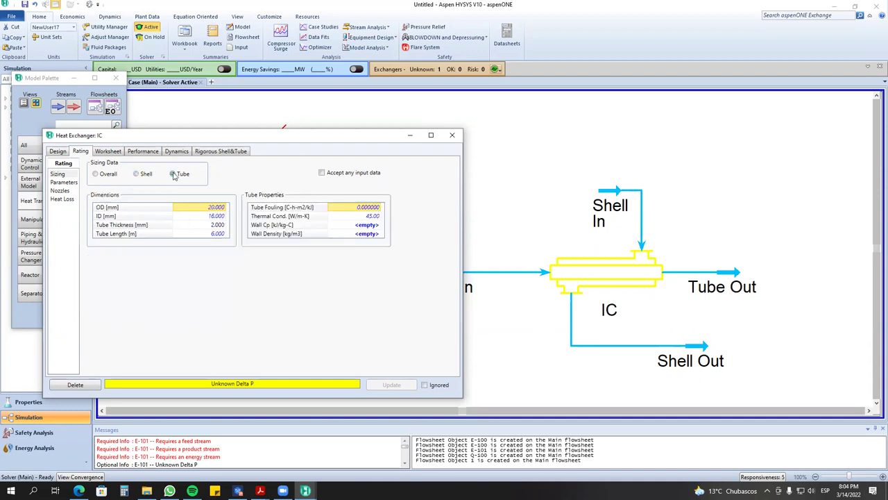
{"action": "left_click", "coordinate": [137, 174]}
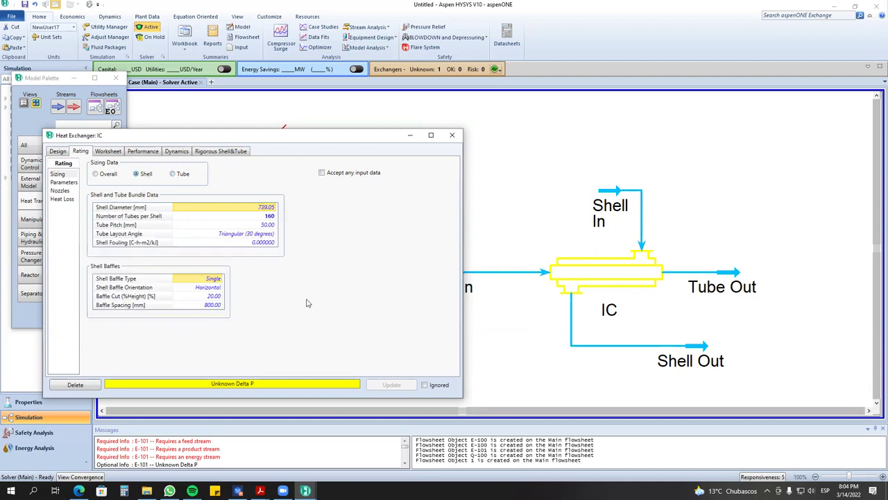
Move the exchanger's properties window away from the flowsheet drawing and shift the Tube In stream closer to the exchanger.
{"action": "left_click_drag", "start_coordinate": [316, 137], "coordinate": [293, 120]}
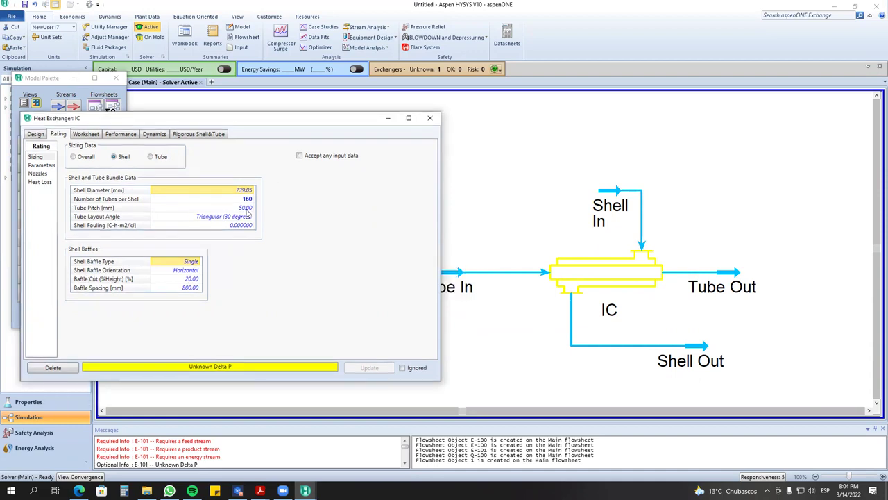
{"action": "left_click_drag", "start_coordinate": [458, 278], "coordinate": [495, 273]}
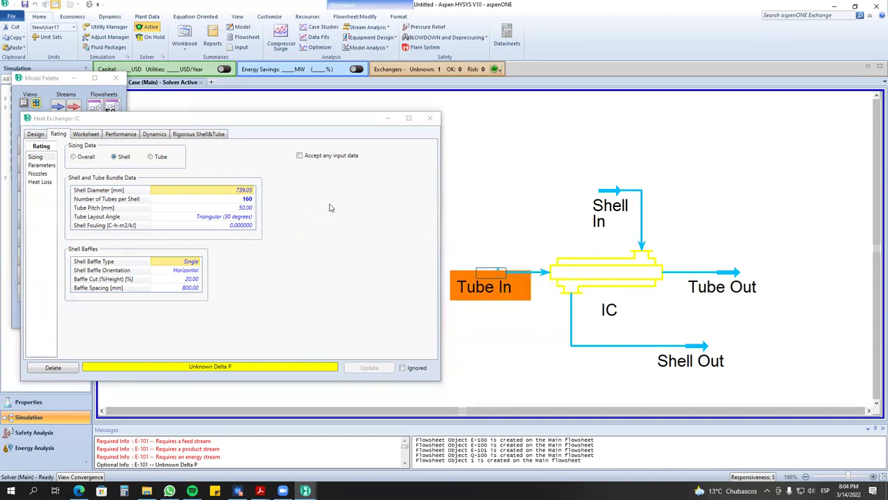
Review the exchanger's stream worksheet, performance details, dynamics model and Rigorous Shell&Tube information.
{"action": "left_click", "coordinate": [93, 136]}
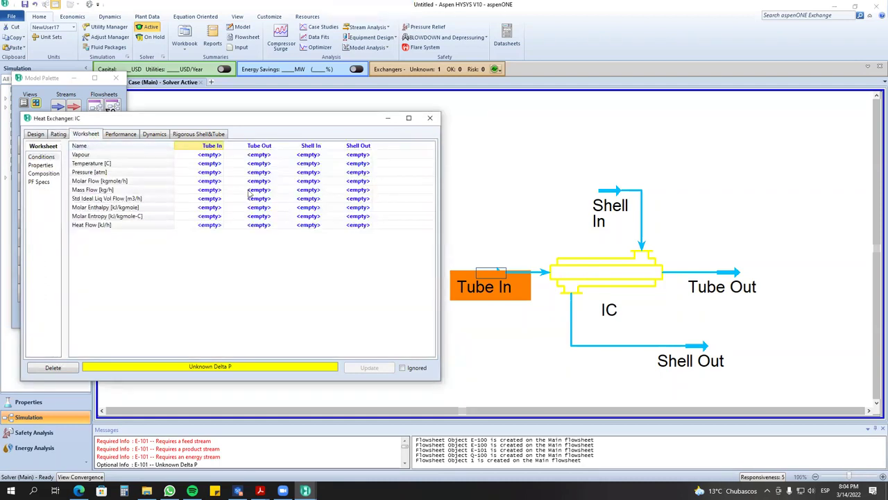
{"action": "left_click", "coordinate": [118, 136]}
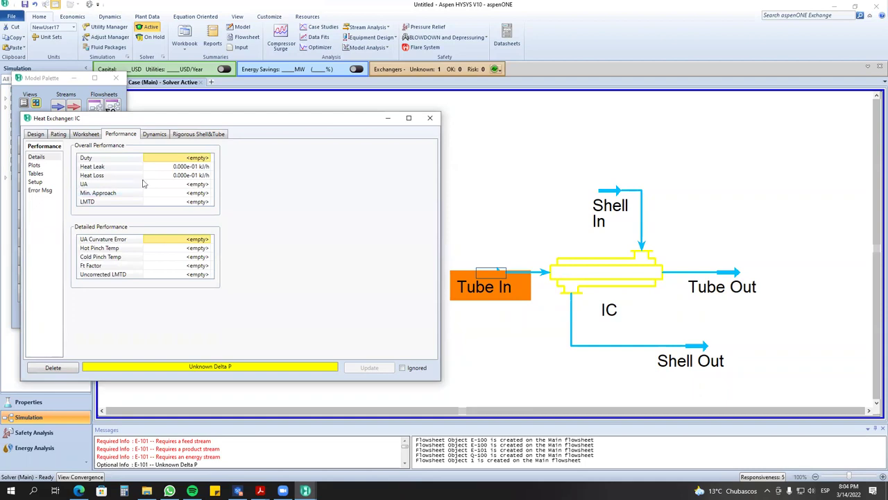
{"action": "left_click", "coordinate": [154, 136]}
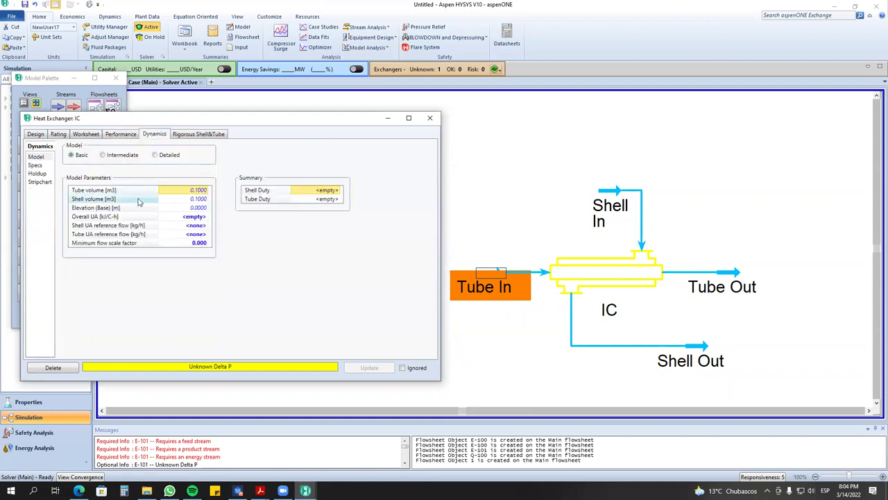
{"action": "left_click", "coordinate": [204, 137]}
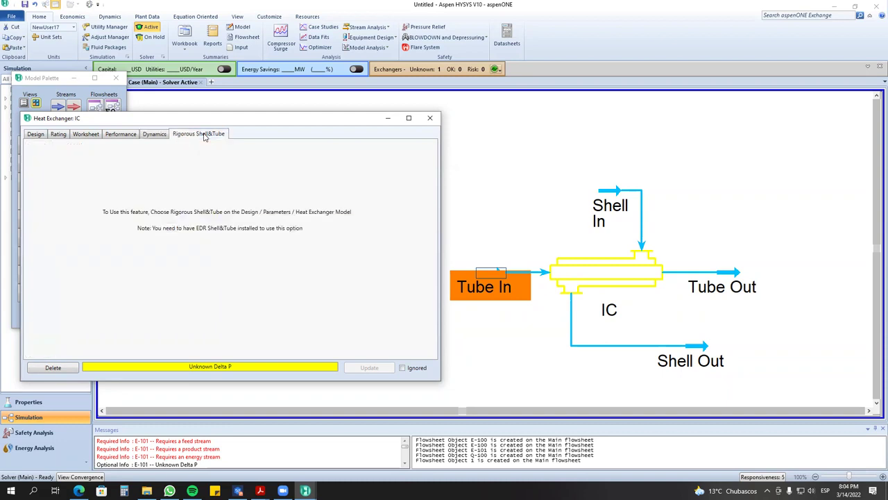
Review the exchanger's design parameters, specifications, user variables and notes, ending on its stream connections.
{"action": "left_click", "coordinate": [38, 135]}
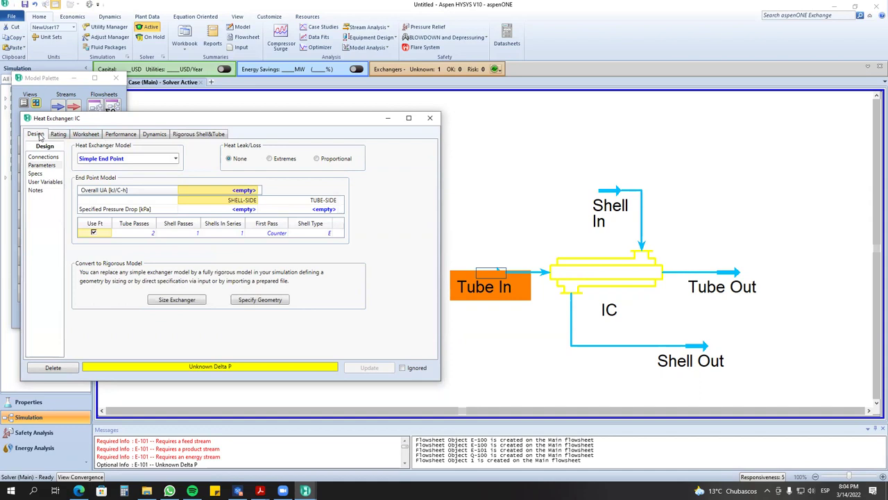
{"action": "left_click", "coordinate": [38, 175]}
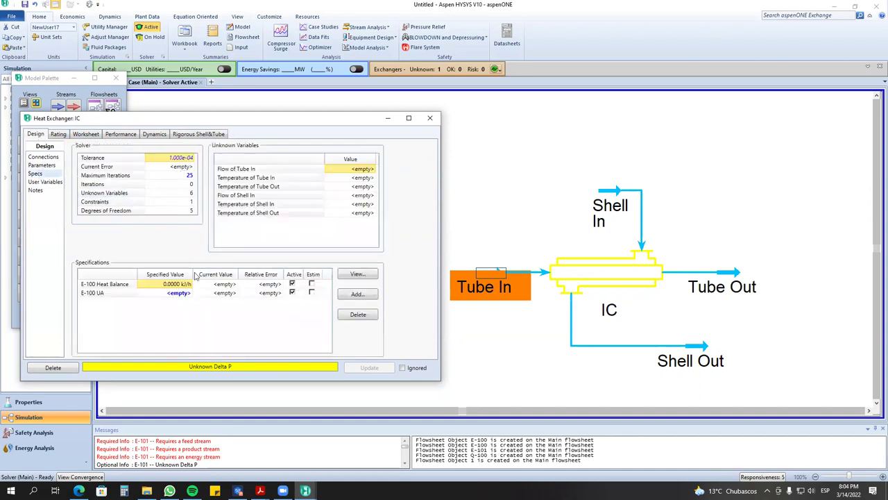
{"action": "left_click", "coordinate": [118, 296]}
{"action": "left_click", "coordinate": [50, 185]}
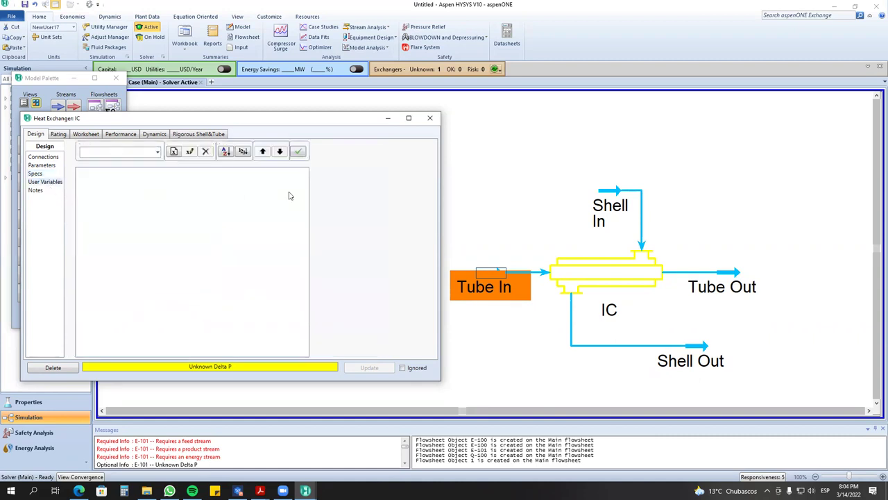
{"action": "left_click", "coordinate": [36, 190]}
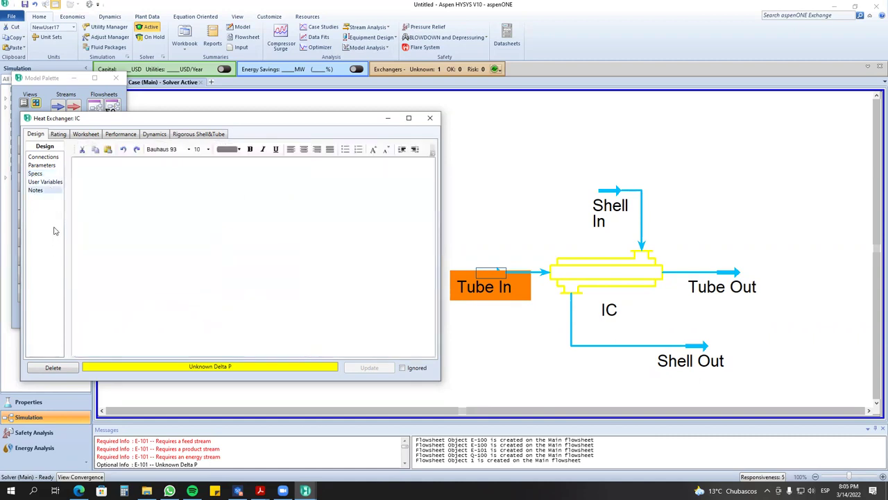
{"action": "left_click", "coordinate": [53, 161]}
Define the Tube In stream's composition as pure ethane, with a mole fraction of 1.
{"action": "left_click", "coordinate": [508, 247]}
{"action": "left_click", "coordinate": [494, 276]}
{"action": "double_click", "coordinate": [495, 276]}
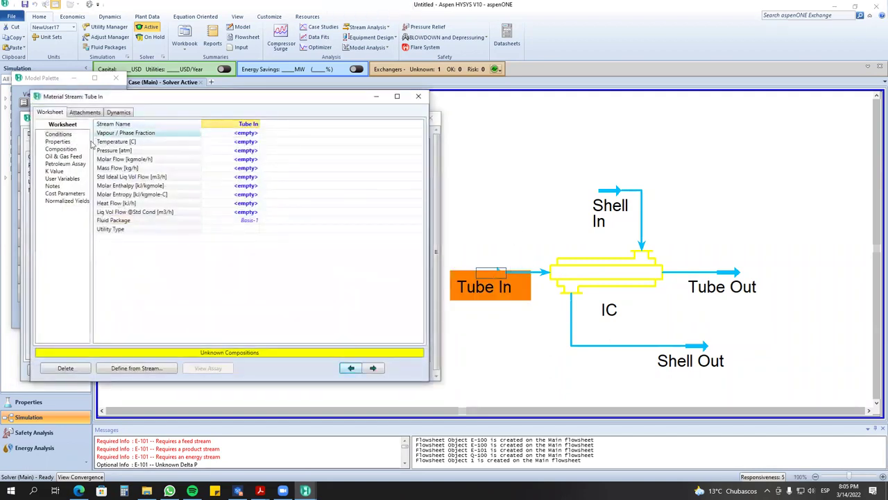
{"action": "left_click", "coordinate": [59, 148]}
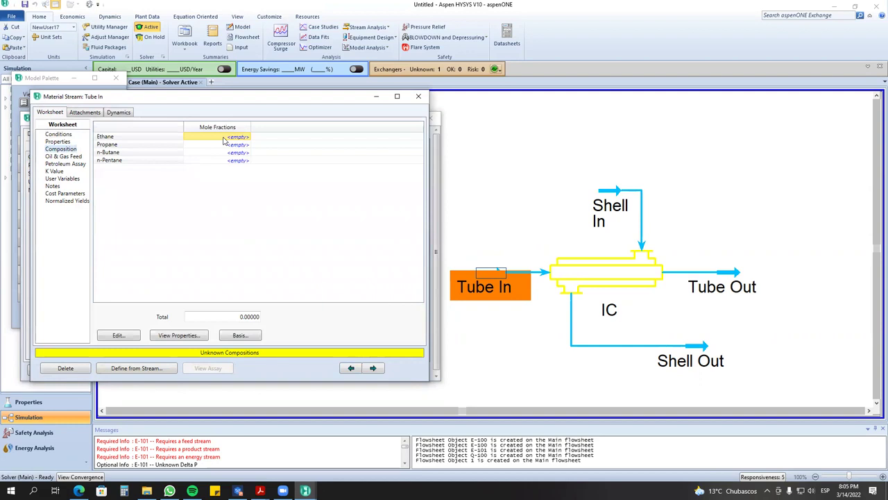
{"action": "type", "text": "1"}
{"action": "key", "text": "Return"}
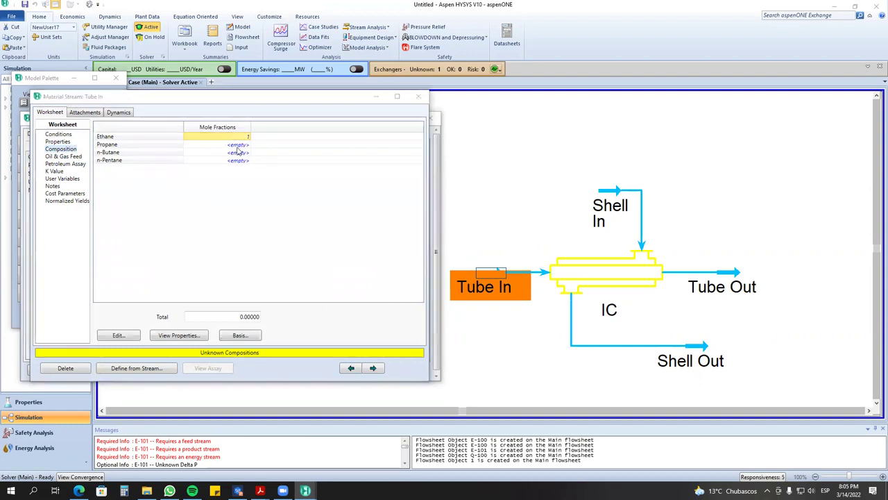
{"action": "left_click", "coordinate": [507, 337]}
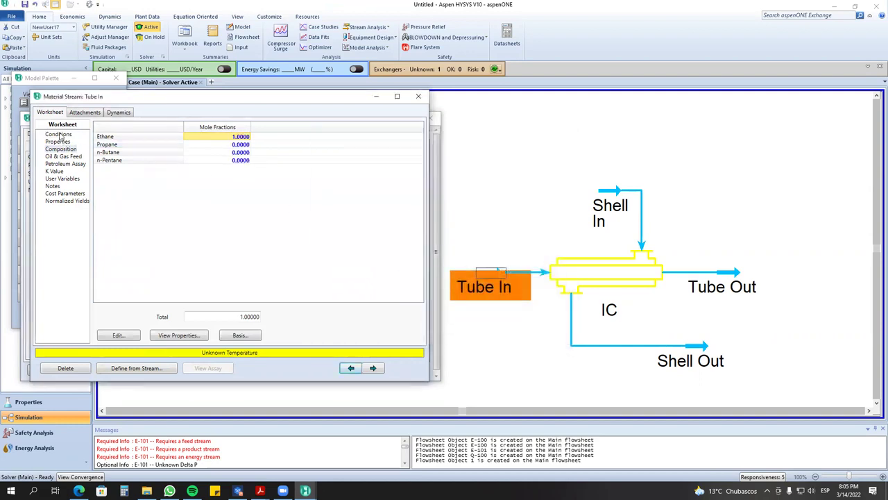
Set the Tube In stream to 25 °C, 3 atm and a mass flow of 1000 kg/h, and close its properties.
{"action": "left_click", "coordinate": [58, 134]}
{"action": "left_click", "coordinate": [256, 143]}
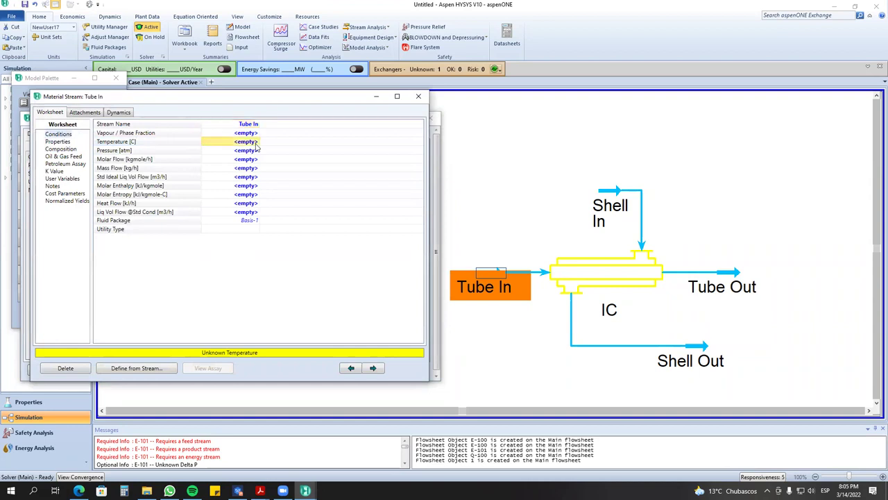
{"action": "type", "text": "25"}
{"action": "left_click", "coordinate": [250, 153]}
{"action": "type", "text": "3"}
{"action": "left_click", "coordinate": [251, 159]}
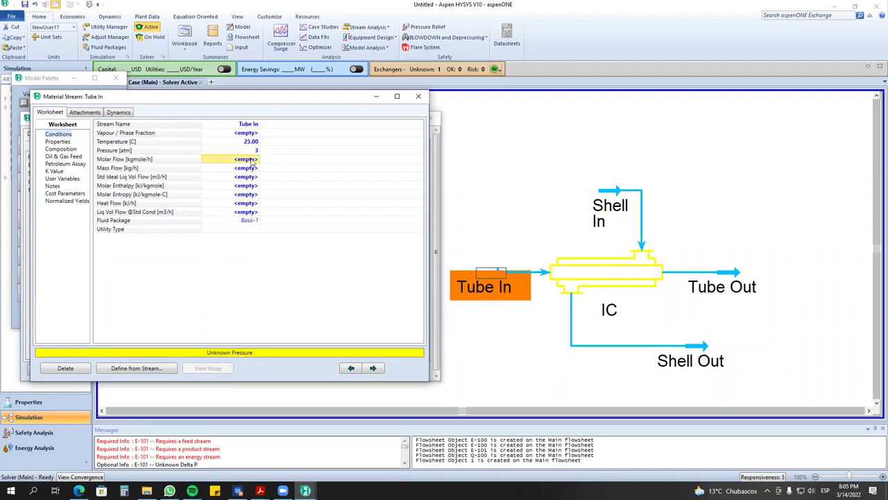
{"action": "left_click", "coordinate": [254, 168]}
{"action": "type", "text": "10"}
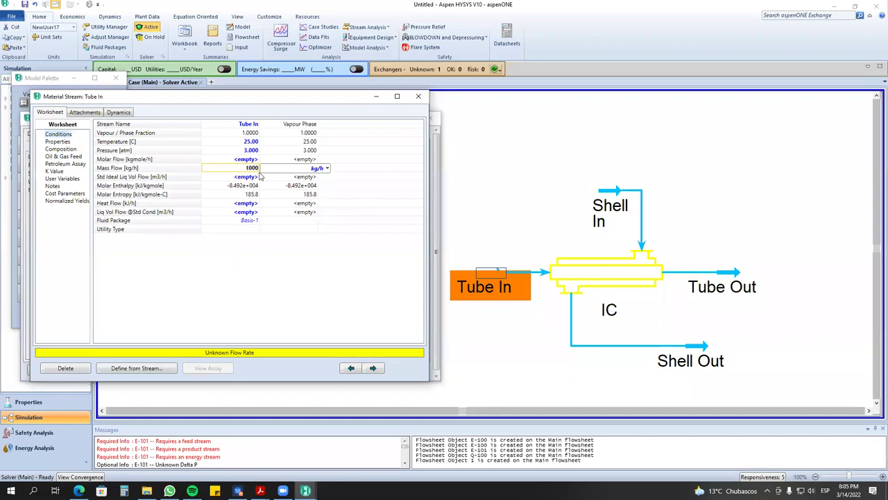
{"action": "type", "text": "00"}
{"action": "key", "text": "Return"}
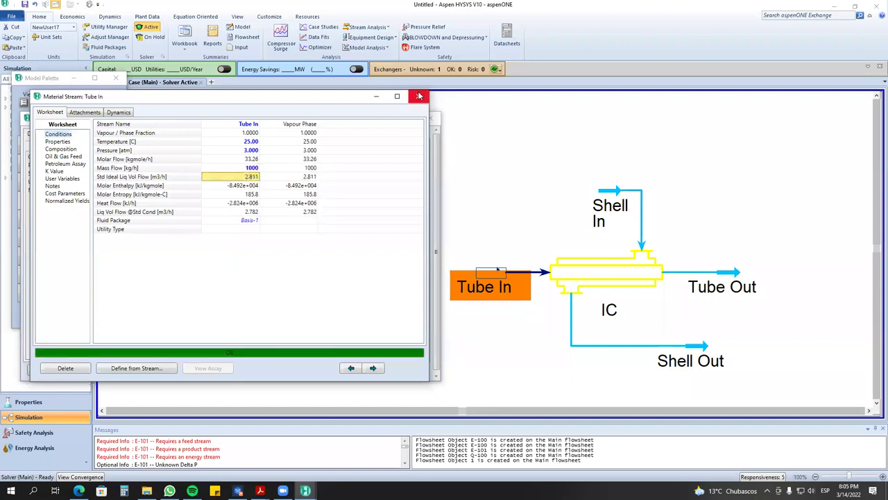
{"action": "left_click", "coordinate": [419, 95]}
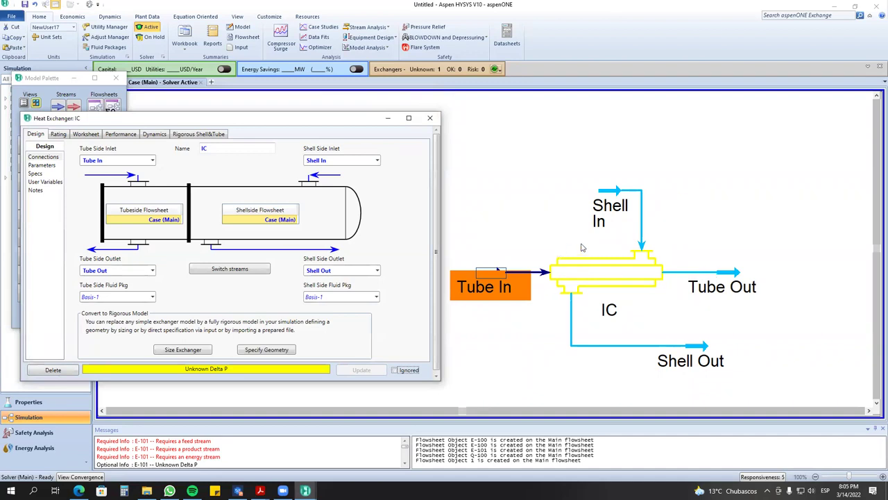
{"action": "double_click", "coordinate": [487, 278]}
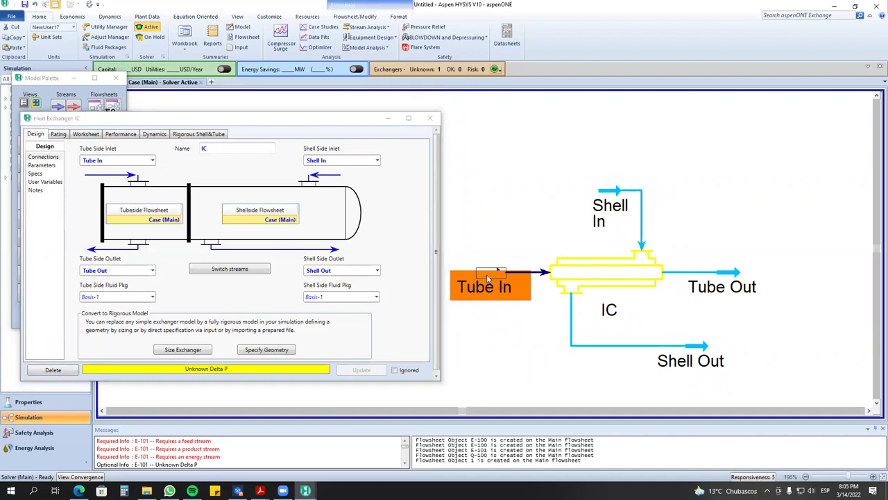
{"action": "left_click", "coordinate": [448, 118]}
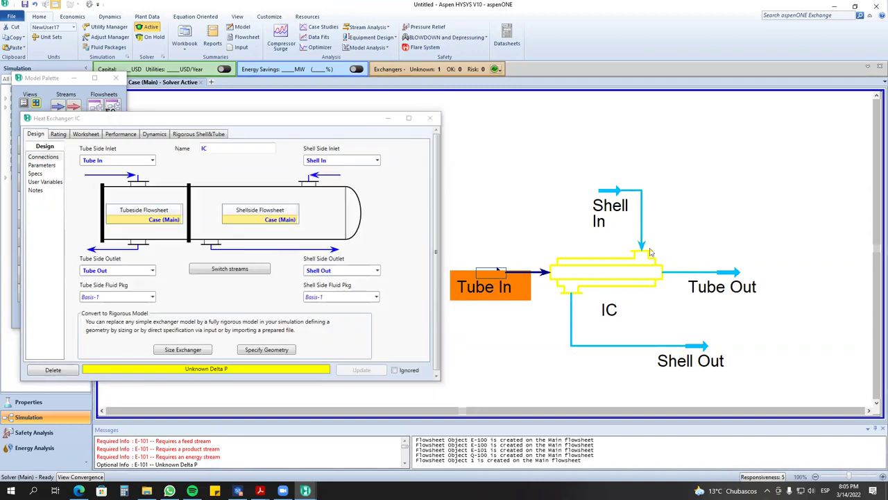
Set the Tube Out stream's temperature to 50 °C and close its properties.
{"action": "double_click", "coordinate": [739, 279]}
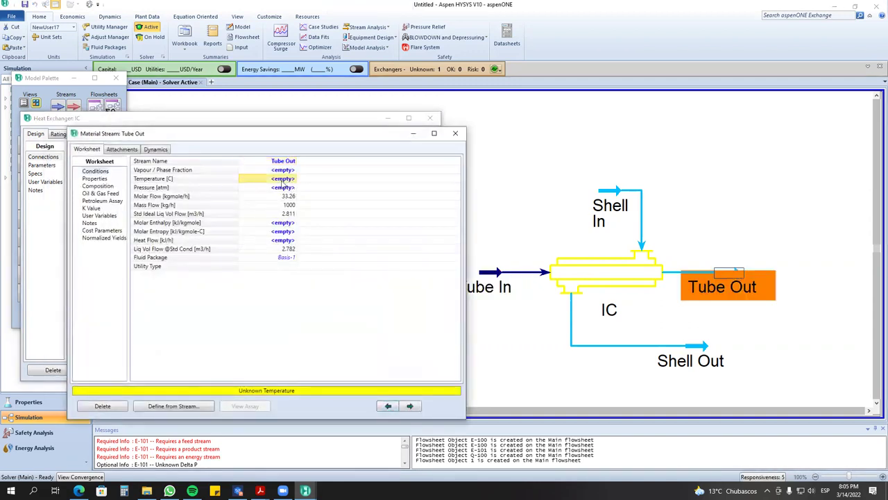
{"action": "type", "text": "50"}
{"action": "key", "text": "Return"}
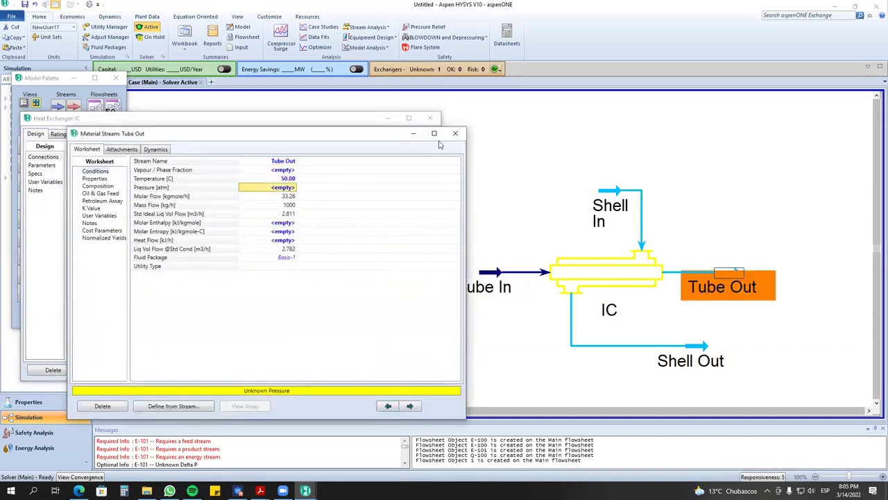
{"action": "left_click", "coordinate": [456, 133]}
Move the Shell In stream farther from the exchanger and define its composition as pure n-butane, with a mole fraction of 1.
{"action": "left_click", "coordinate": [614, 197]}
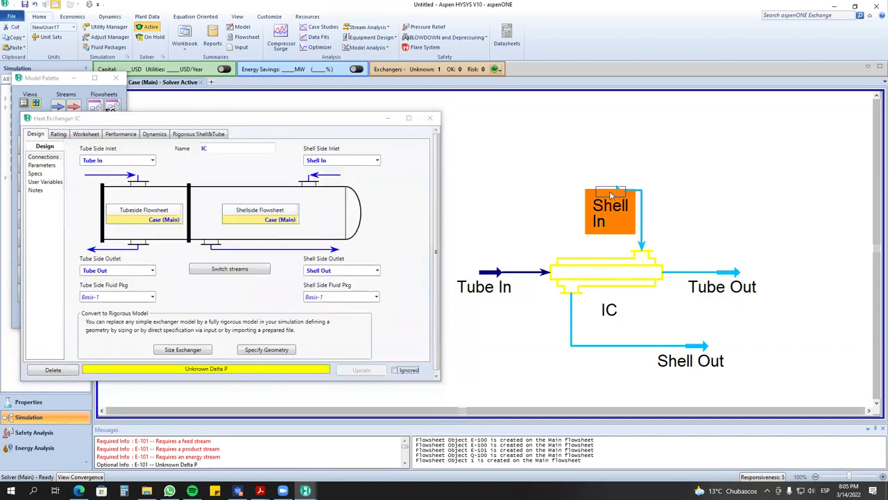
{"action": "left_click_drag", "start_coordinate": [615, 196], "coordinate": [557, 164]}
{"action": "double_click", "coordinate": [538, 179]}
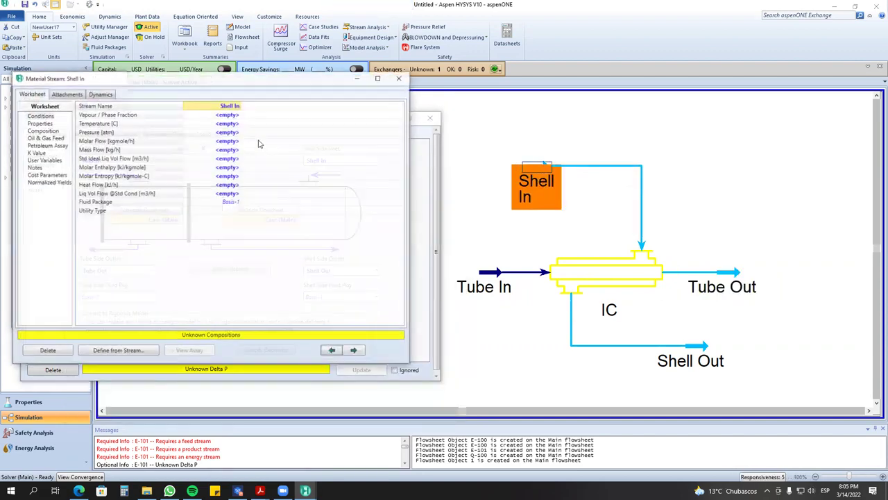
{"action": "left_click", "coordinate": [43, 130]}
{"action": "left_click", "coordinate": [41, 116]}
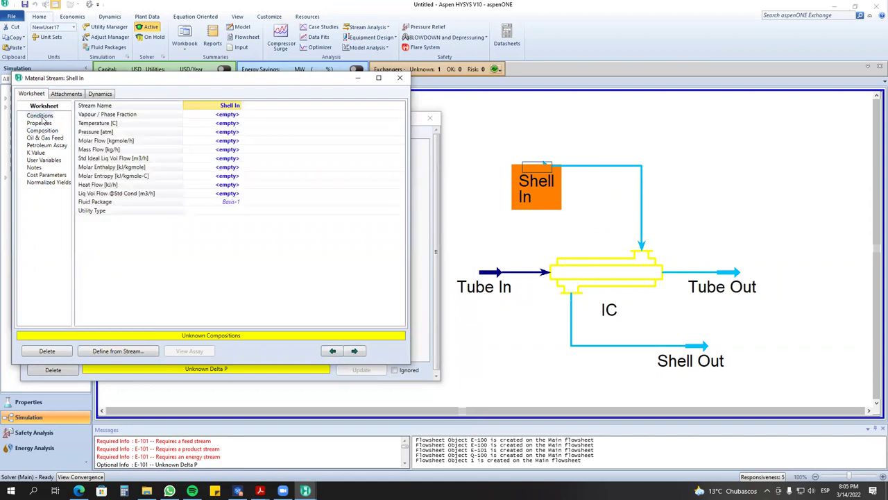
{"action": "left_click", "coordinate": [228, 123]}
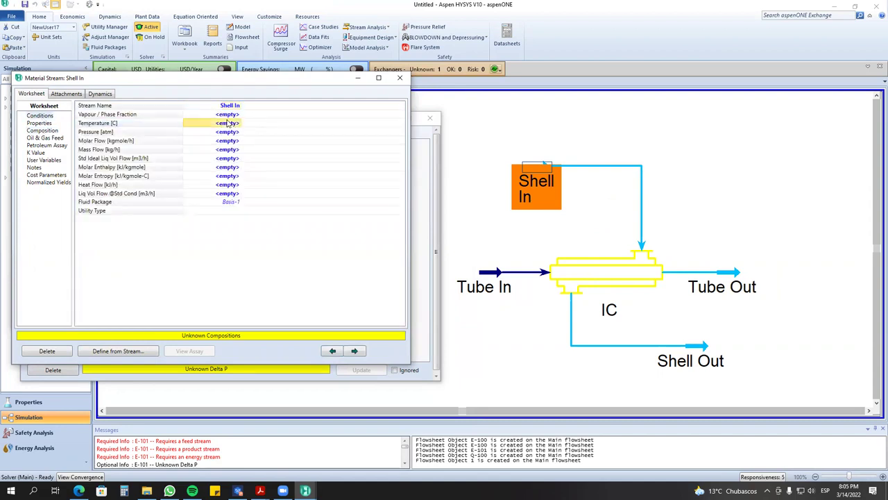
{"action": "left_click", "coordinate": [51, 132]}
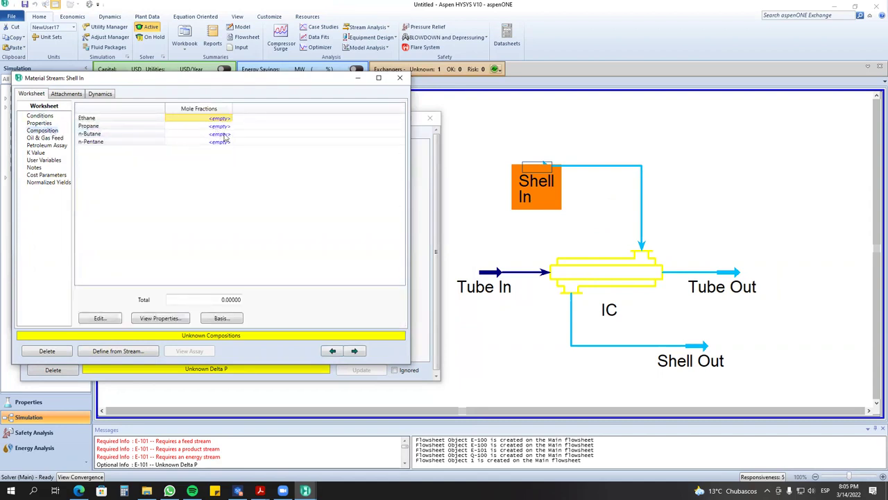
{"action": "left_click", "coordinate": [225, 136]}
{"action": "key", "text": "Return"}
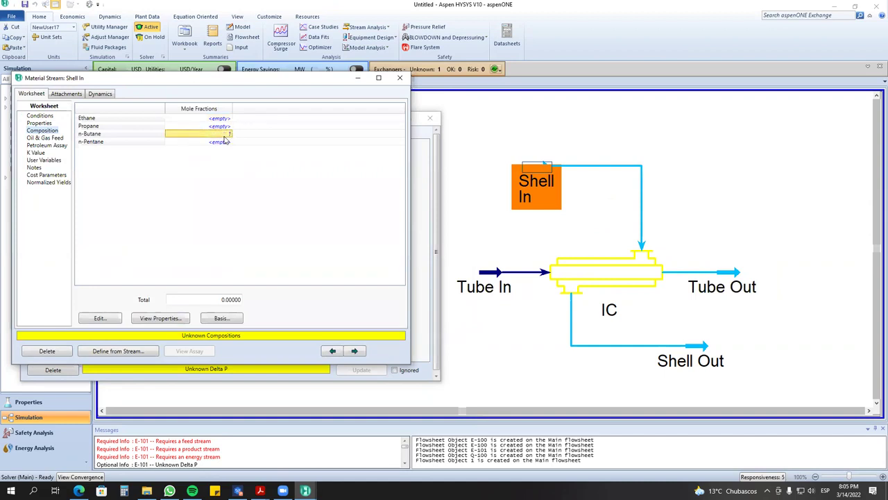
{"action": "left_click", "coordinate": [521, 344]}
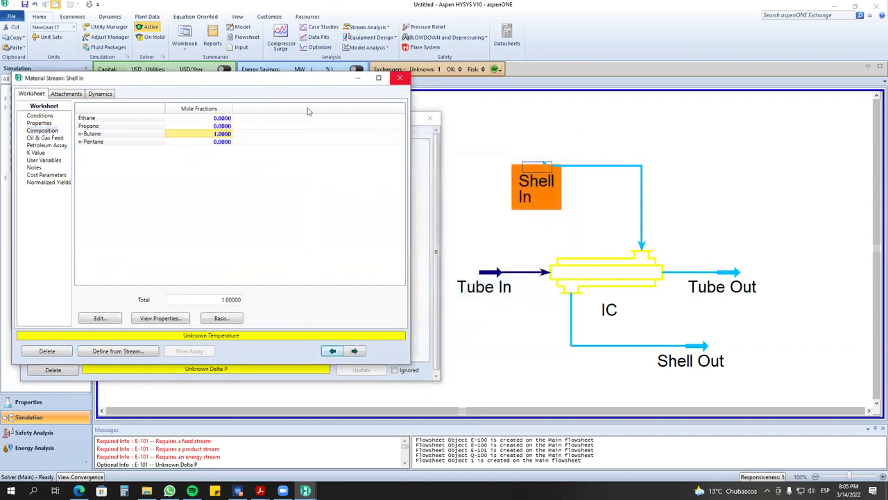
Set the Shell In stream to 90 °C and 1 atm, and close its properties.
{"action": "left_click", "coordinate": [38, 115]}
{"action": "left_click", "coordinate": [215, 124]}
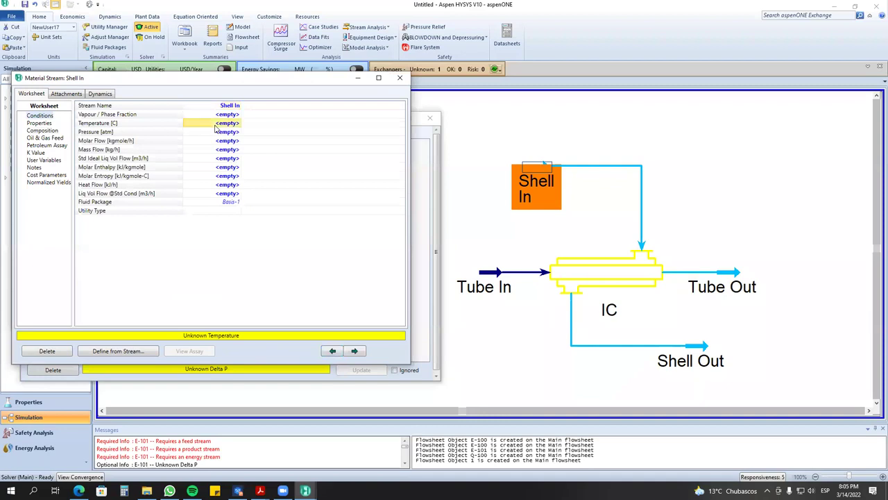
{"action": "type", "text": "90"}
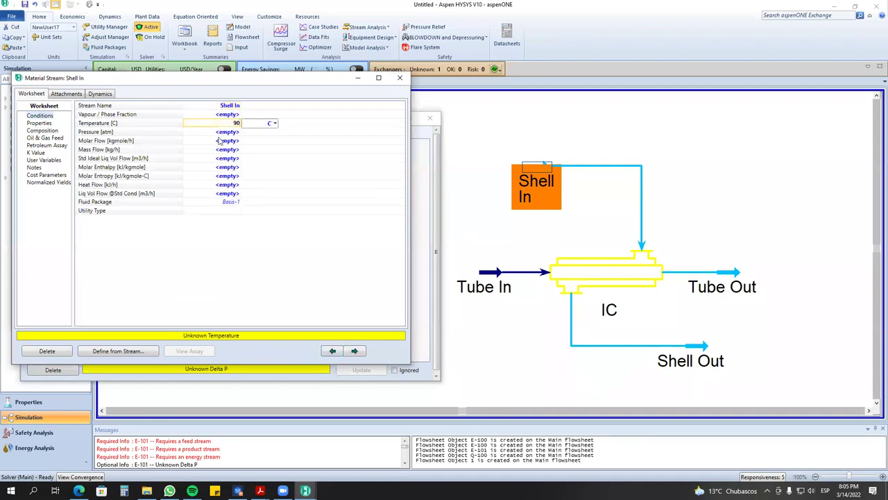
{"action": "left_click", "coordinate": [227, 132]}
{"action": "type", "text": "1"}
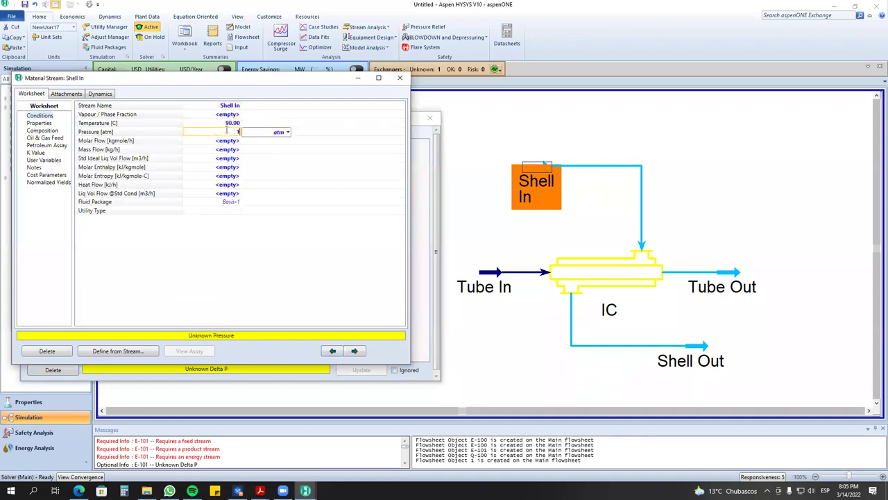
{"action": "key", "text": "Return"}
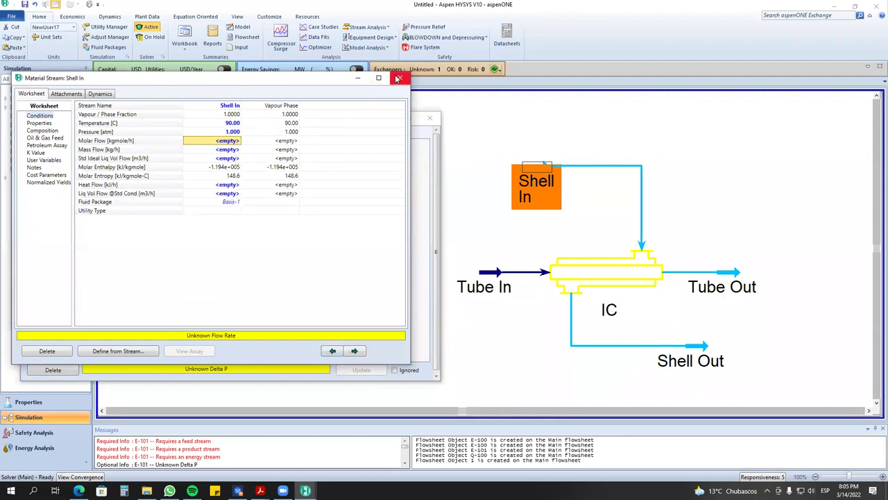
{"action": "left_click", "coordinate": [398, 79]}
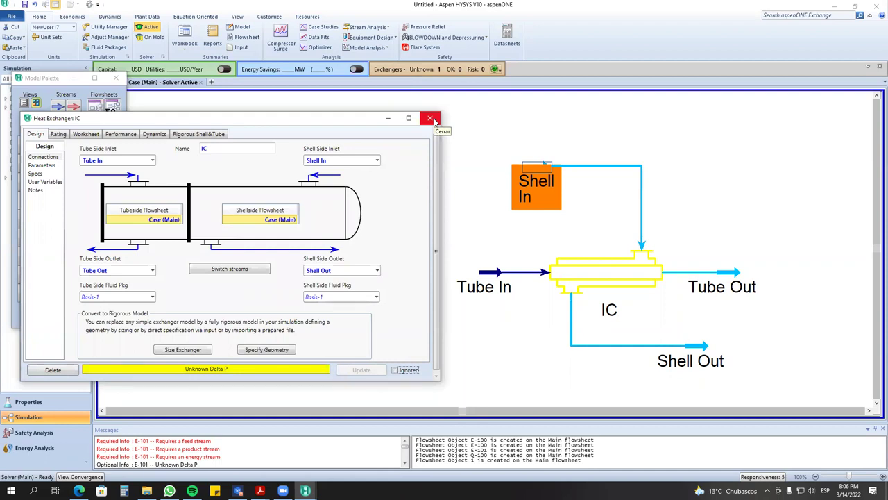
Review the exchanger's design parameters and the conditions of the Shell In and Tube In streams.
{"action": "left_click", "coordinate": [36, 165]}
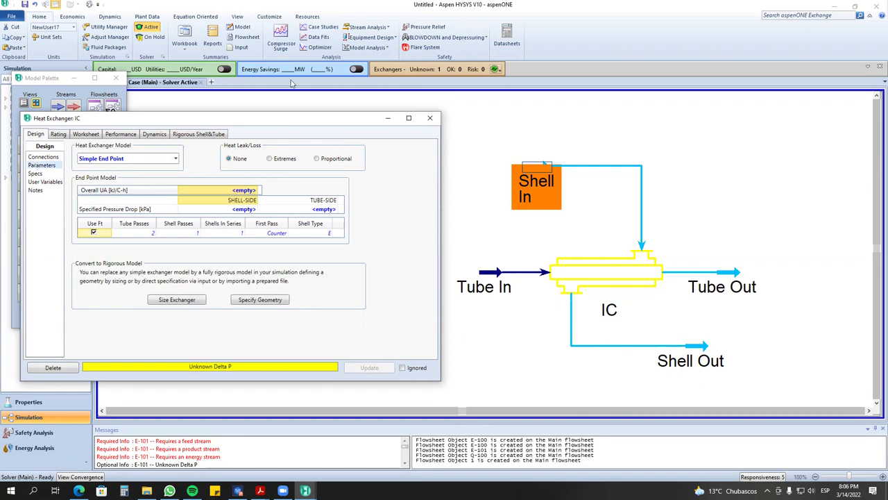
{"action": "left_click", "coordinate": [382, 121]}
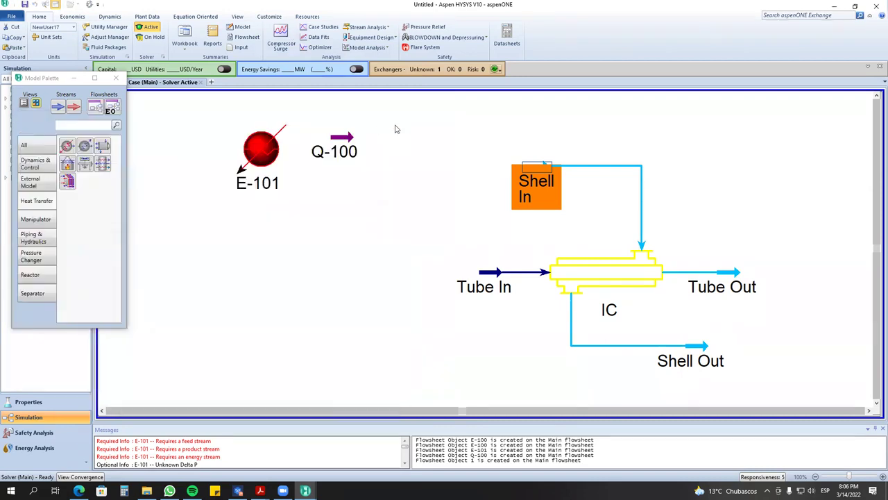
{"action": "double_click", "coordinate": [544, 173]}
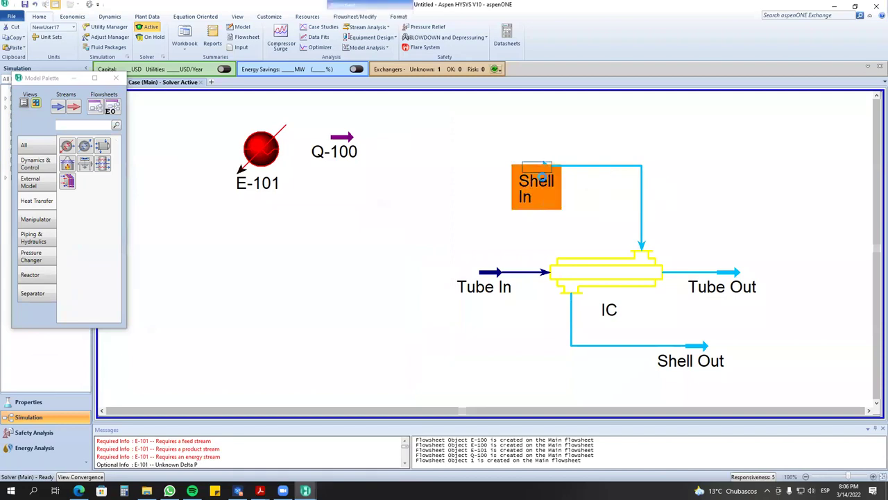
{"action": "left_click", "coordinate": [418, 97]}
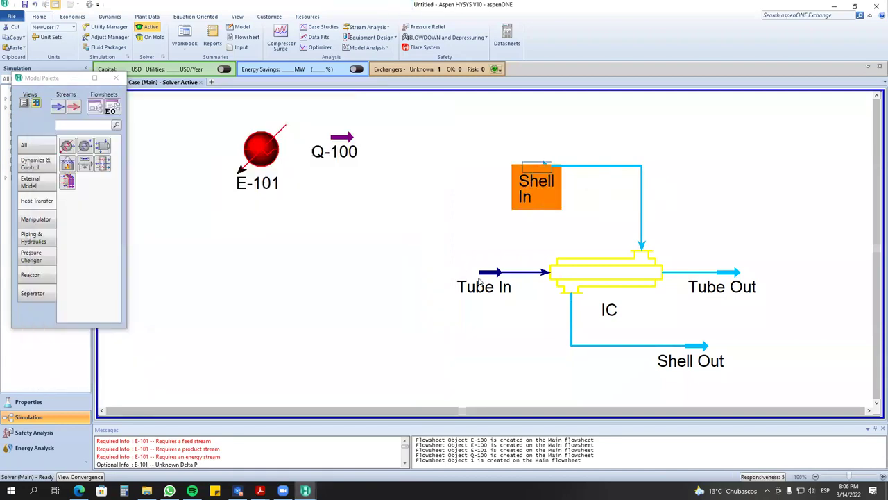
{"action": "double_click", "coordinate": [484, 286]}
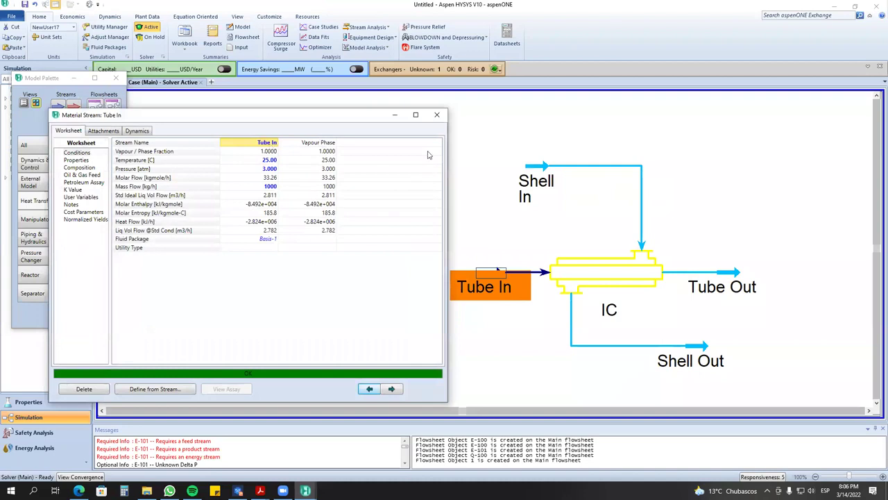
{"action": "left_click", "coordinate": [437, 114]}
Spread out the flowsheet by moving the Shell In, Tube In and Shell Out streams farther from the exchanger.
{"action": "left_click_drag", "start_coordinate": [539, 179], "coordinate": [498, 163]}
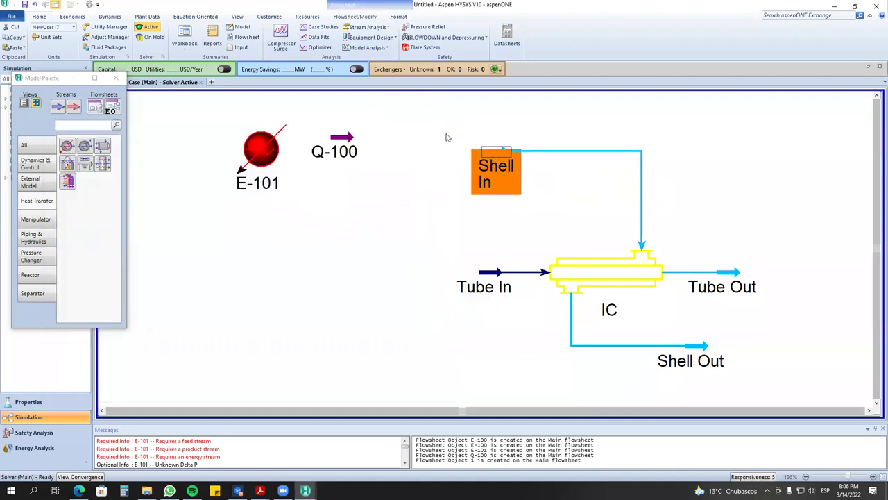
{"action": "left_click_drag", "start_coordinate": [483, 281], "coordinate": [432, 281]}
{"action": "left_click", "coordinate": [698, 359]}
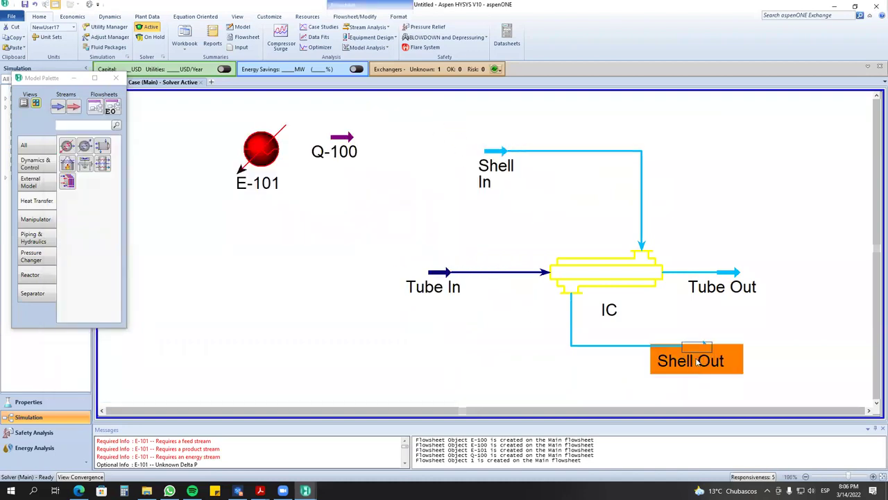
{"action": "left_click_drag", "start_coordinate": [697, 360], "coordinate": [703, 385]}
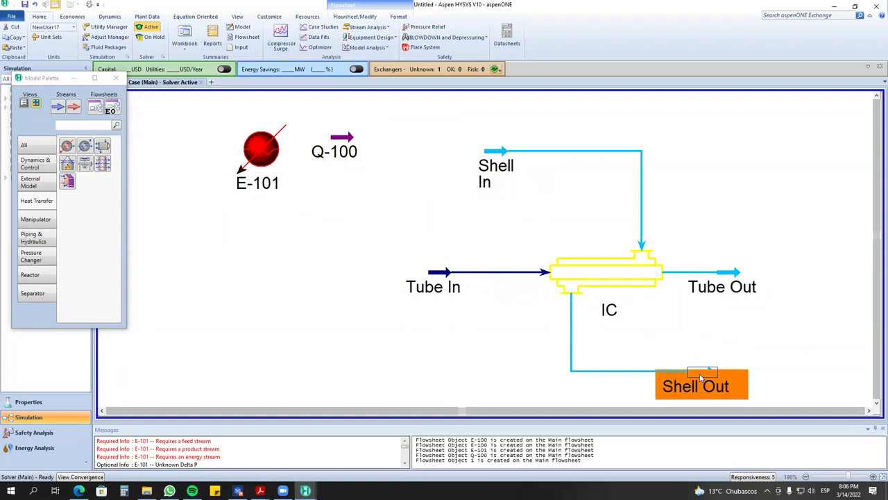
Check the Shell In stream's conditions, including its molar and mass flow, and close its properties.
{"action": "double_click", "coordinate": [480, 162]}
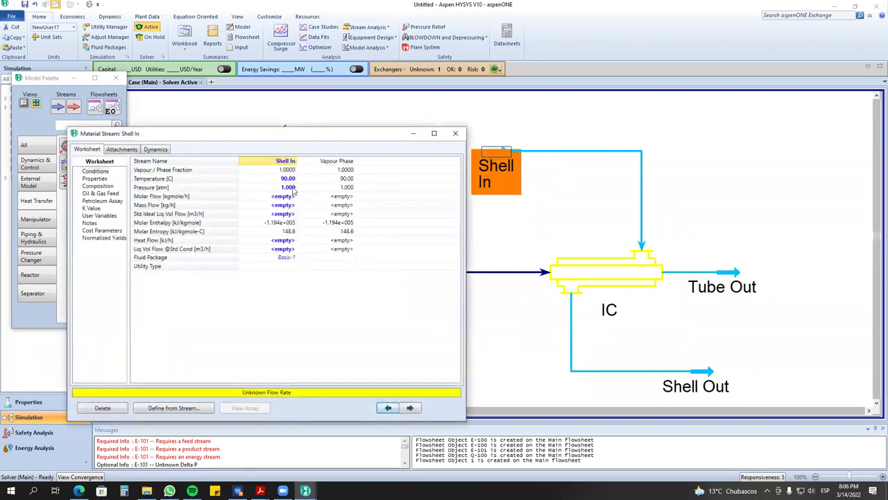
{"action": "left_click", "coordinate": [288, 197]}
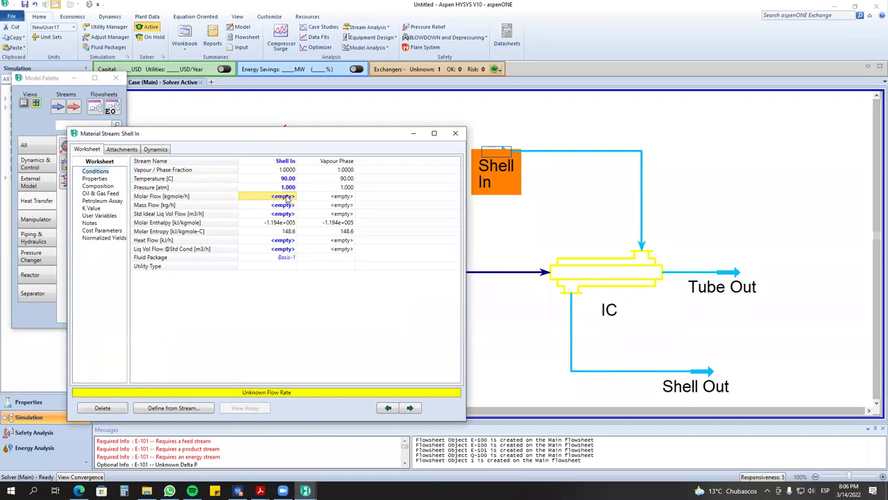
{"action": "key", "text": "XF86AudioLowerVolume"}
{"action": "left_click", "coordinate": [289, 206]}
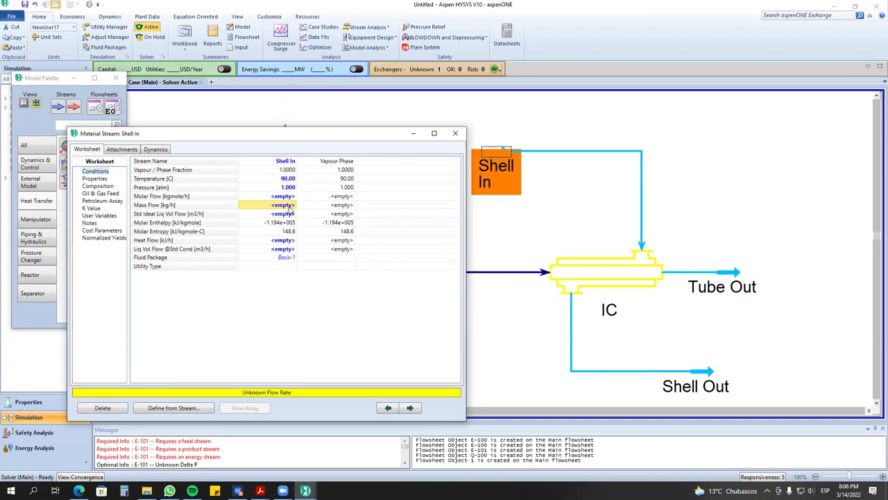
{"action": "left_click", "coordinate": [413, 136]}
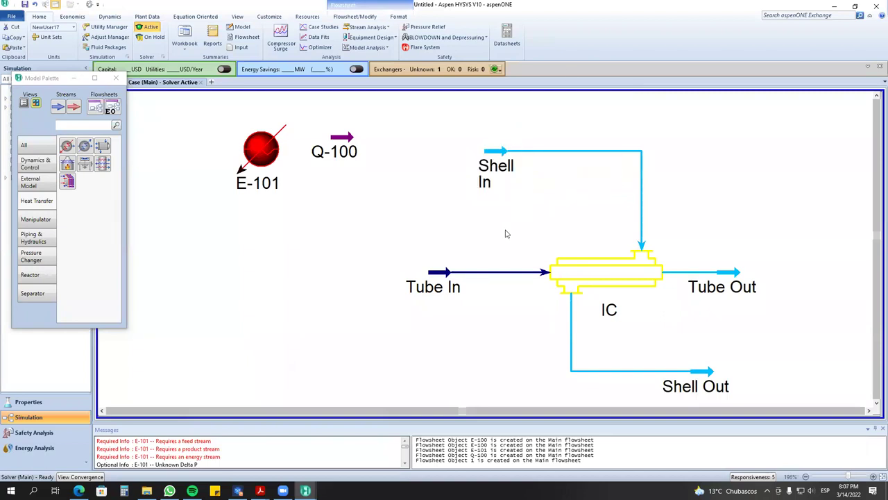
Set the IC exchanger's shell-side pressure drop to 3 psi in its design parameters.
{"action": "double_click", "coordinate": [551, 275]}
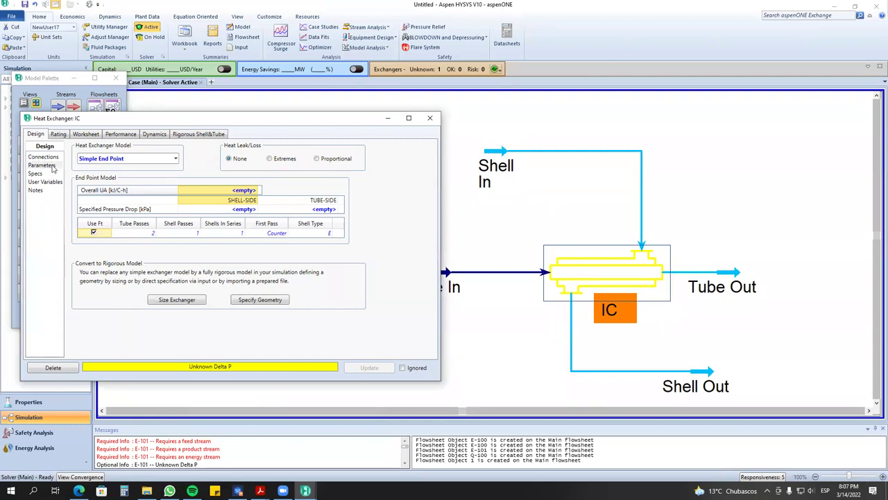
{"action": "left_click", "coordinate": [254, 210]}
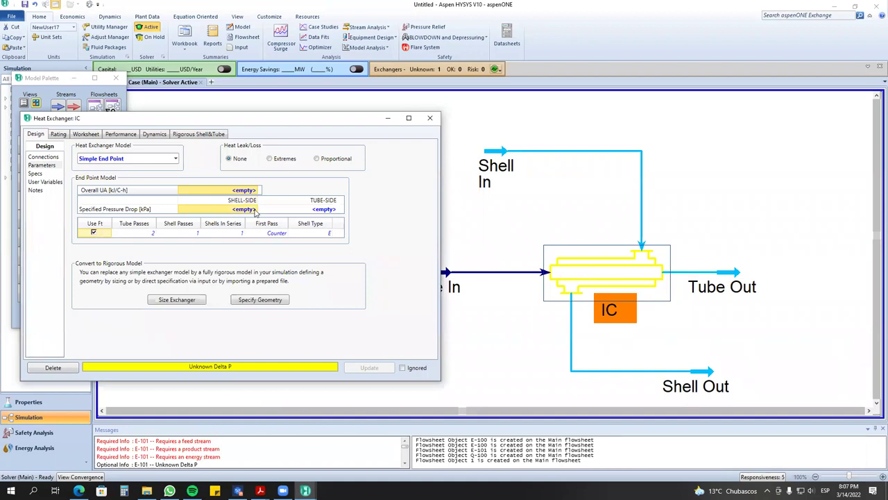
{"action": "left_click", "coordinate": [293, 212]}
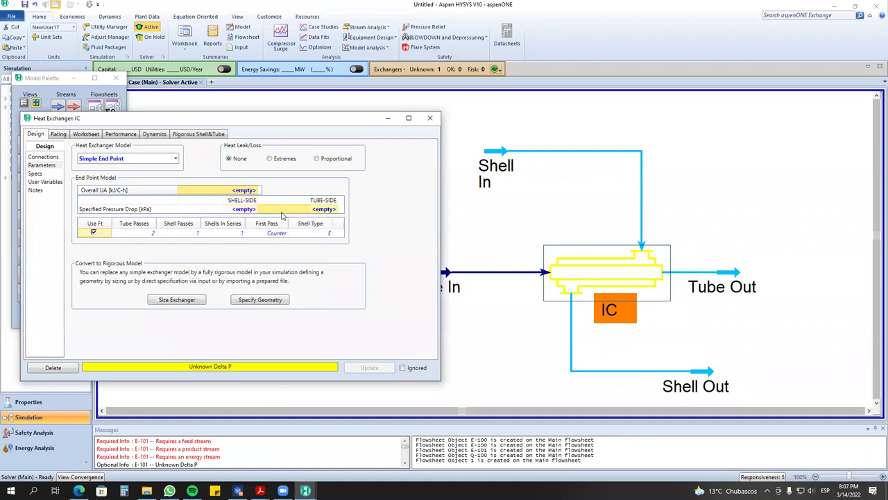
{"action": "left_click", "coordinate": [242, 212]}
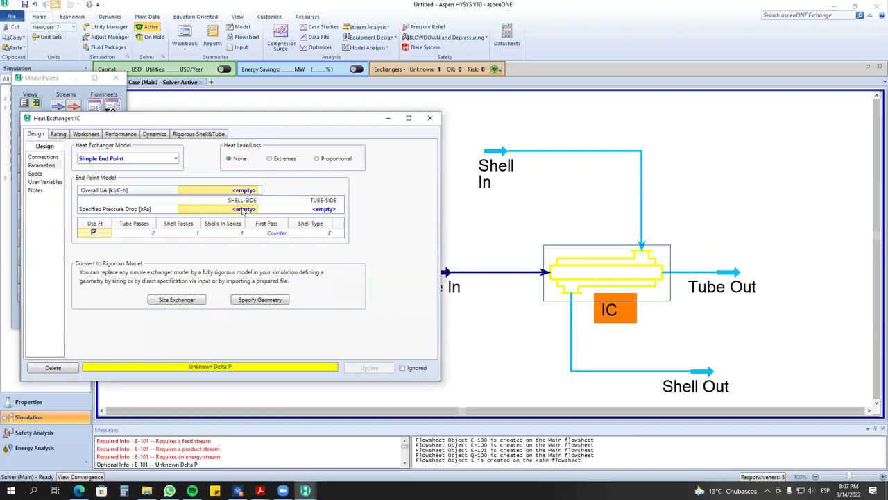
{"action": "type", "text": "3"}
{"action": "left_click", "coordinate": [304, 209]}
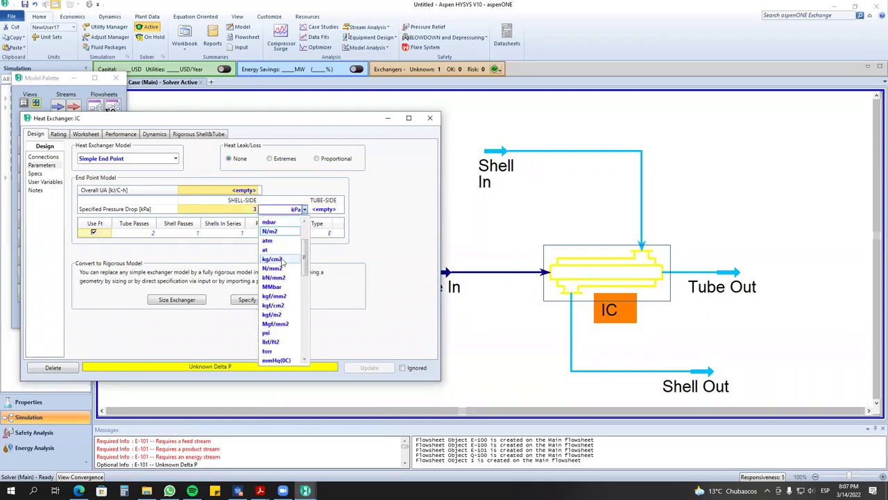
{"action": "left_click", "coordinate": [279, 332]}
Set the exchanger's tube-side pressure drop to 3 psi and close its properties.
{"action": "left_click", "coordinate": [331, 211]}
{"action": "type", "text": "3"}
{"action": "left_click", "coordinate": [380, 211]}
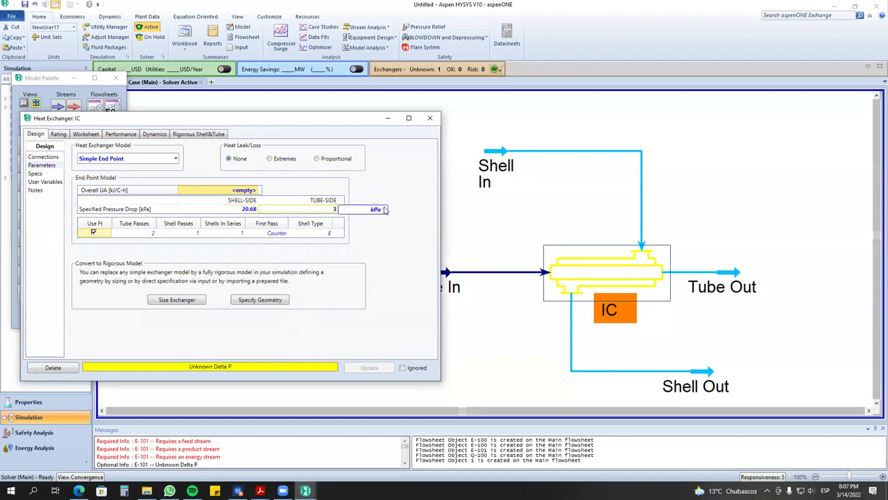
{"action": "left_click", "coordinate": [386, 210]}
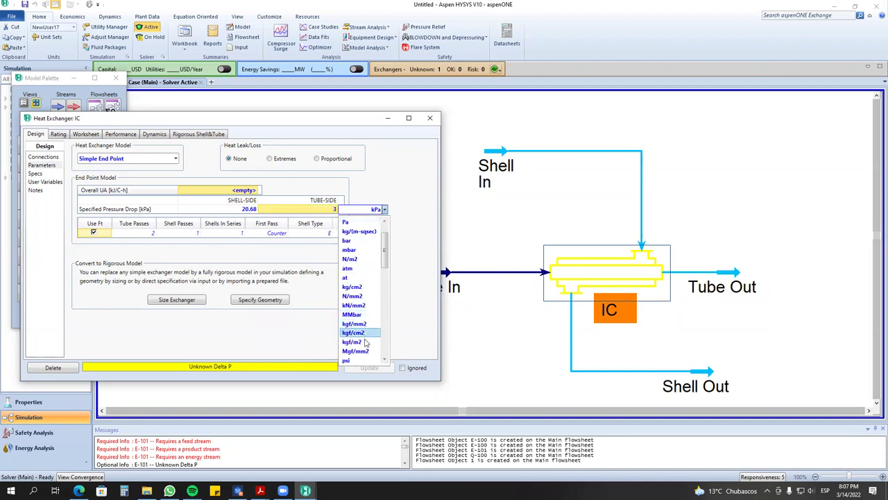
{"action": "left_click", "coordinate": [347, 323]}
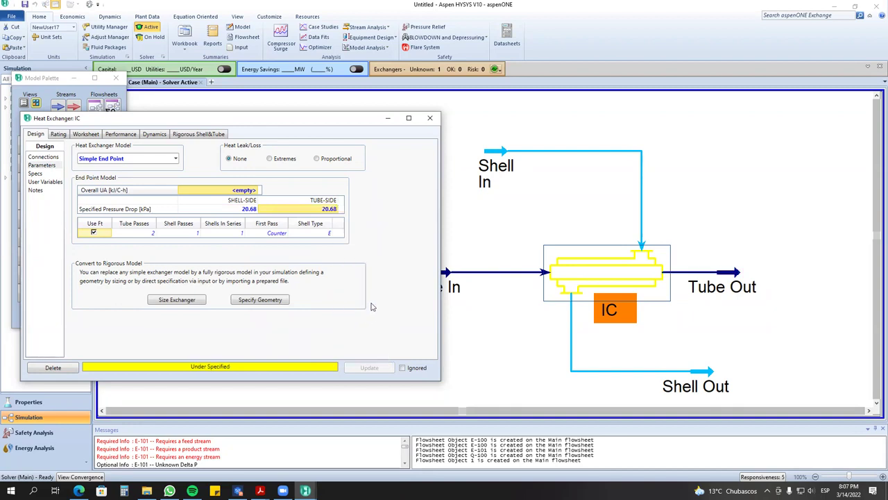
{"action": "left_click", "coordinate": [430, 117]}
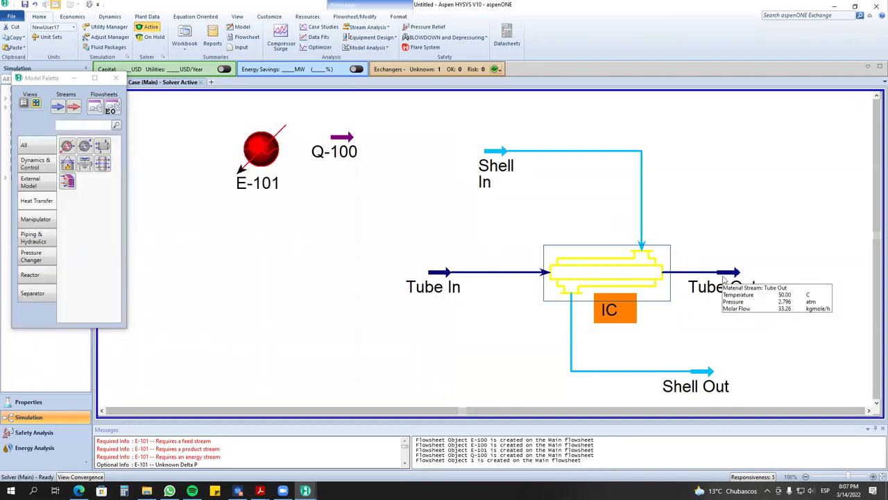
Inspect the Tube Out stream's calculated conditions, close its properties and select the Tube In stream.
{"action": "left_click", "coordinate": [736, 272]}
{"action": "double_click", "coordinate": [737, 272]}
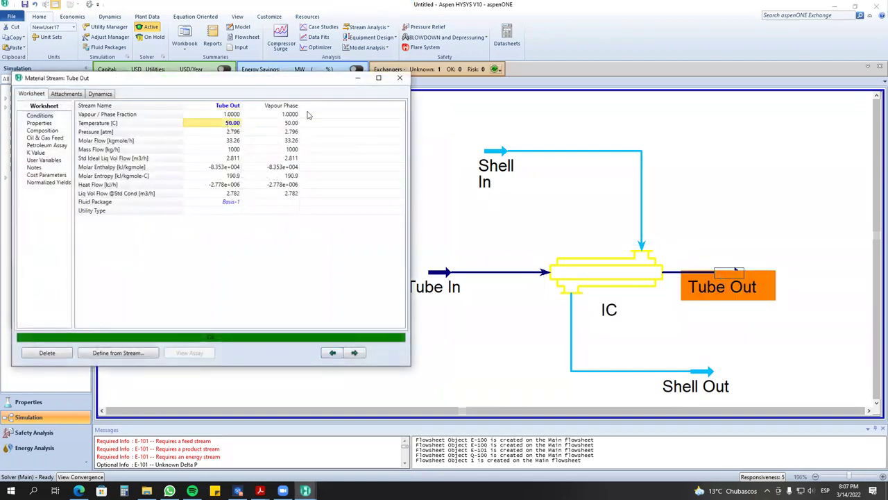
{"action": "left_click", "coordinate": [400, 77]}
{"action": "left_click", "coordinate": [438, 283]}
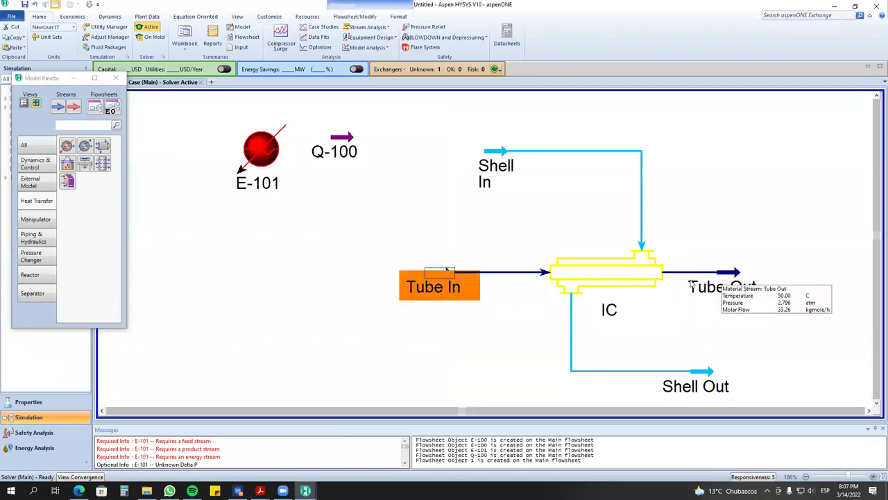
Review the IC exchanger's design parameters and the Tube Out stream's conditions, closing both property windows.
{"action": "left_click", "coordinate": [726, 276]}
{"action": "double_click", "coordinate": [631, 274]}
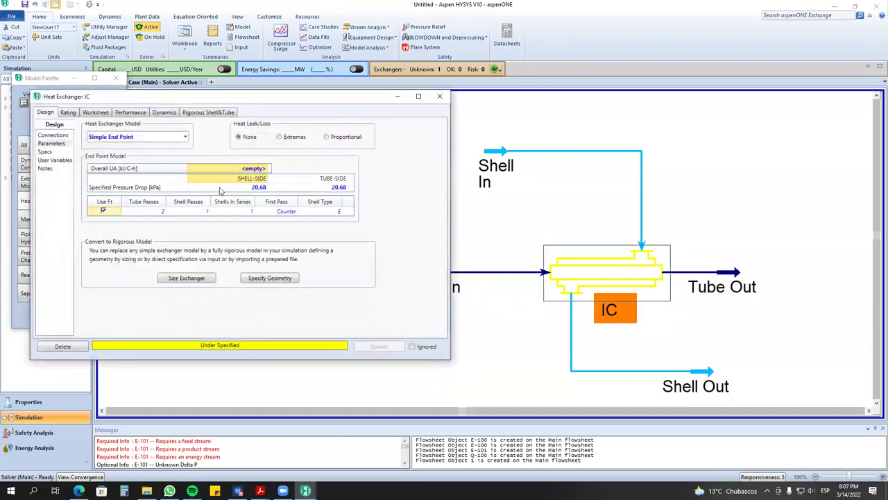
{"action": "left_click", "coordinate": [440, 95]}
{"action": "double_click", "coordinate": [726, 274]}
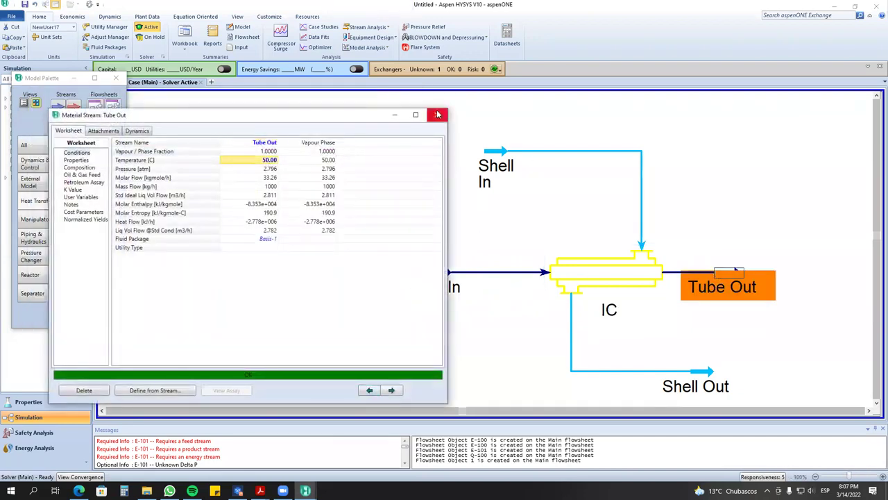
{"action": "left_click", "coordinate": [436, 115]}
Move the Shell In and Shell Out icons slightly outward and set the Shell In stream's mass flow to 1000 kg/h.
{"action": "left_click_drag", "start_coordinate": [495, 167], "coordinate": [470, 166]}
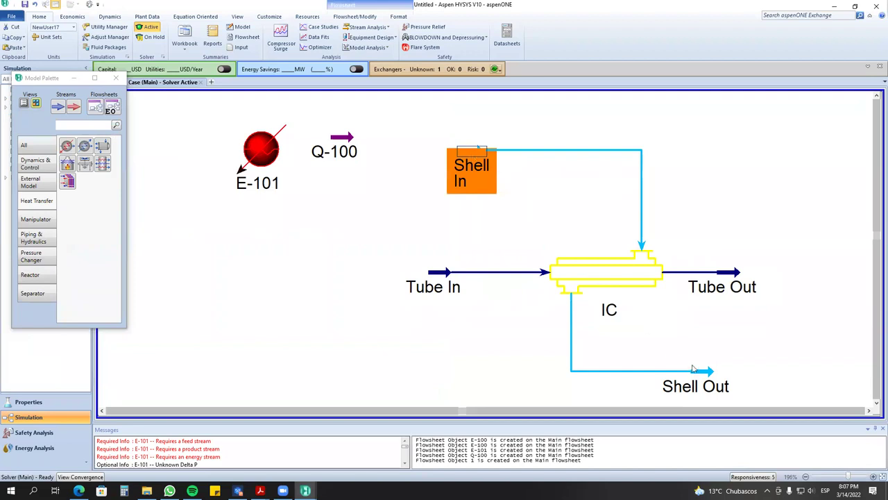
{"action": "left_click", "coordinate": [722, 376]}
{"action": "double_click", "coordinate": [479, 165]}
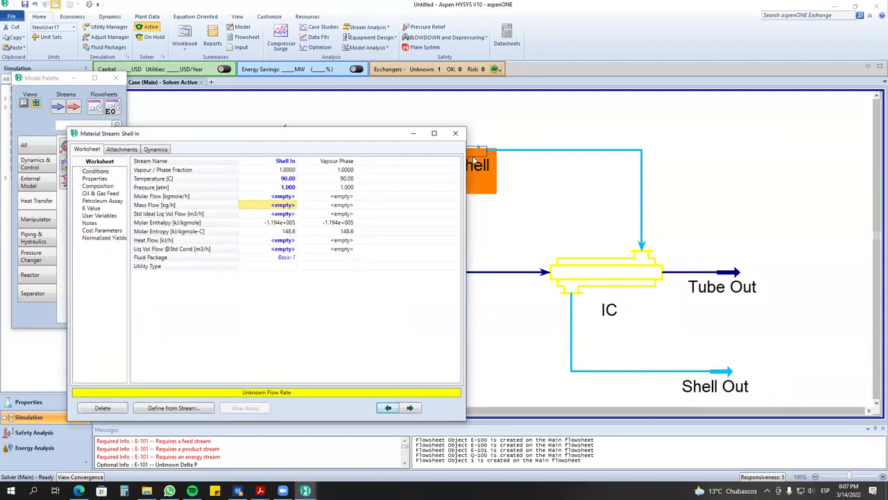
{"action": "left_click", "coordinate": [287, 180]}
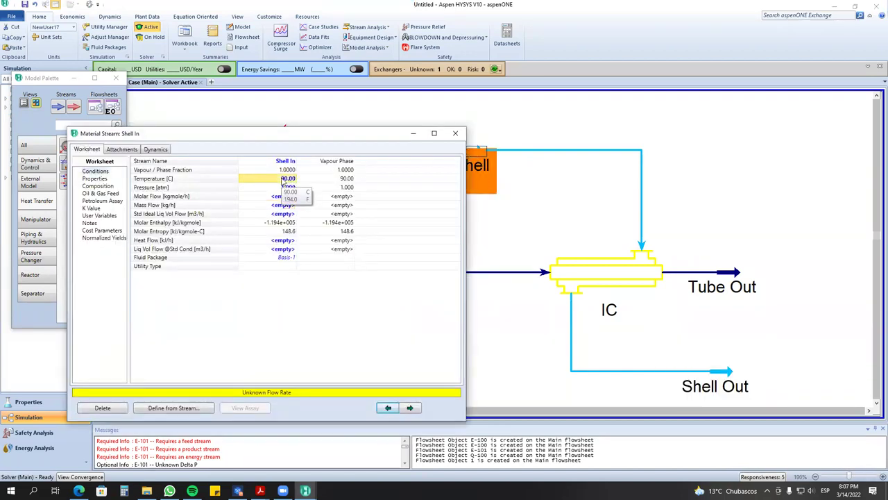
{"action": "left_click", "coordinate": [290, 188]}
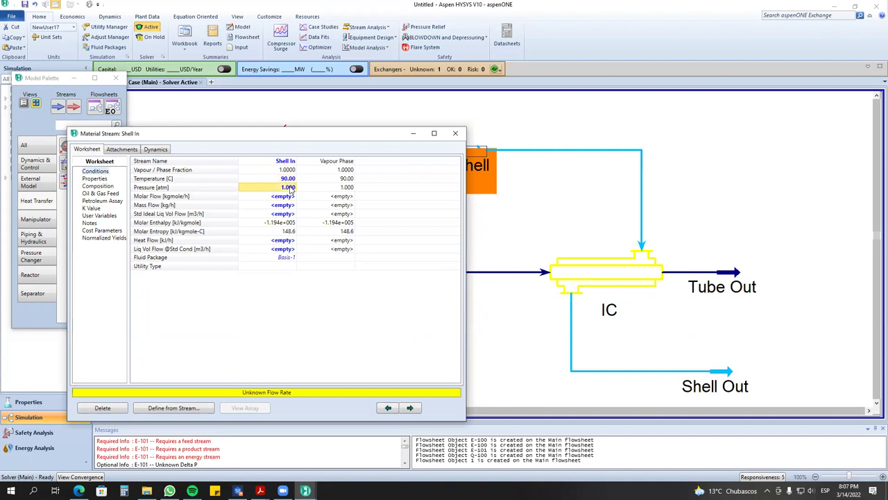
{"action": "left_click", "coordinate": [286, 204]}
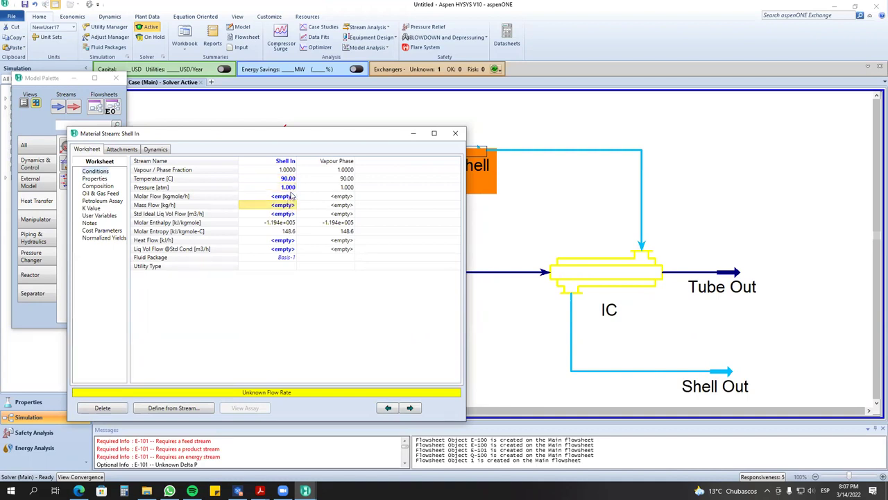
{"action": "type", "text": "1"}
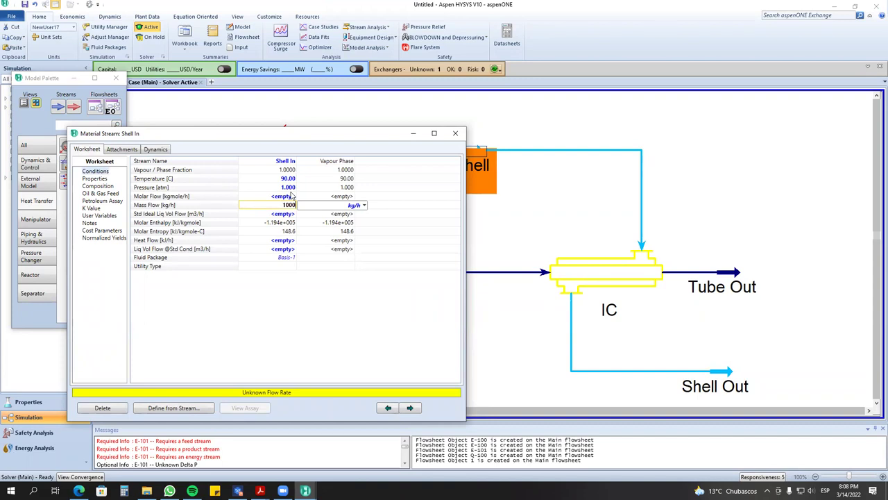
{"action": "type", "text": "000"}
{"action": "key", "text": "Return"}
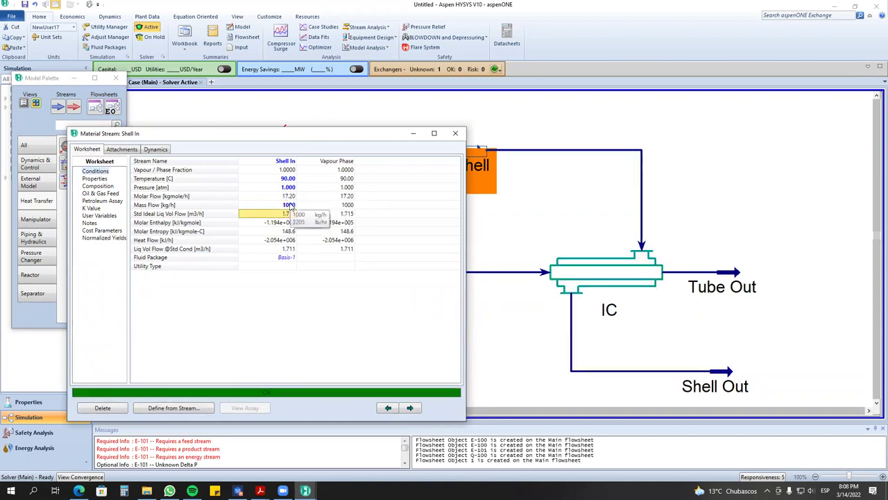
Move the Shell In icon higher in the flowsheet and clear the stream's mass flow value.
{"action": "left_click", "coordinate": [288, 205]}
{"action": "left_click_drag", "start_coordinate": [342, 134], "coordinate": [292, 131]}
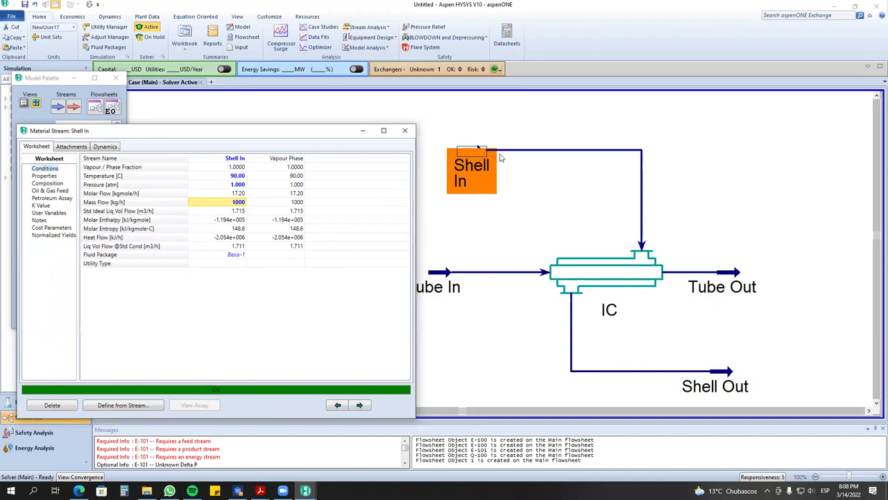
{"action": "left_click", "coordinate": [470, 153]}
{"action": "left_click_drag", "start_coordinate": [484, 158], "coordinate": [491, 118]}
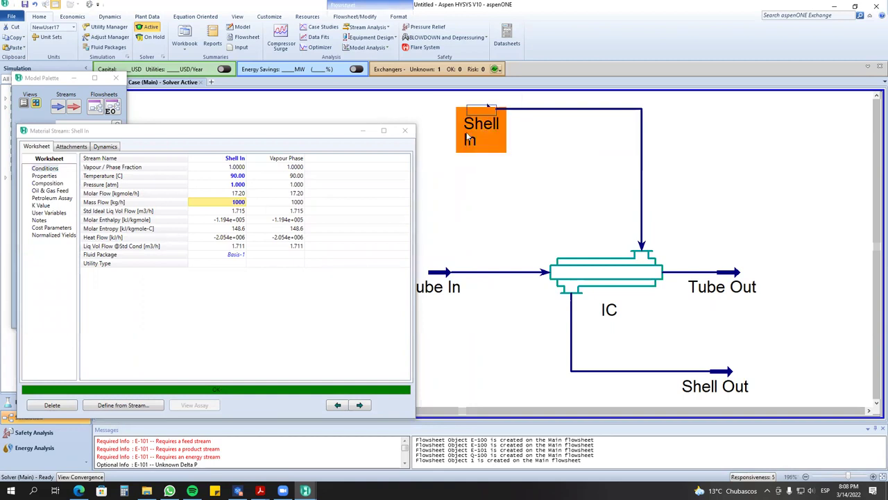
{"action": "left_click", "coordinate": [229, 206]}
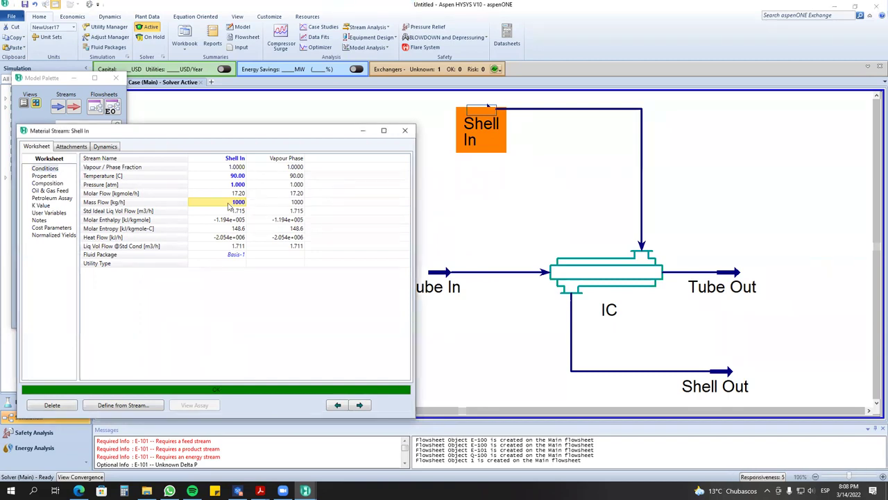
{"action": "key", "text": "Delete"}
Set the Shell Out stream's temperature to 80 °C and place its properties below those of Shell In.
{"action": "left_click", "coordinate": [721, 376]}
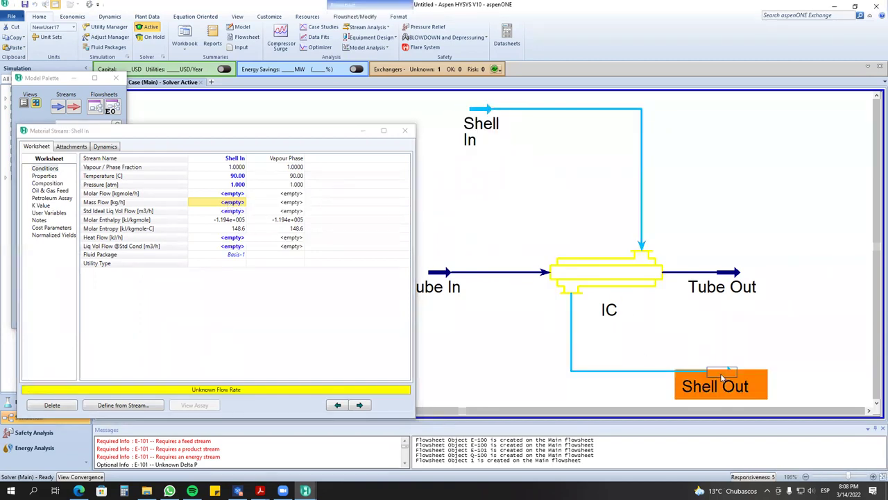
{"action": "double_click", "coordinate": [722, 377]}
{"action": "left_click", "coordinate": [291, 179]}
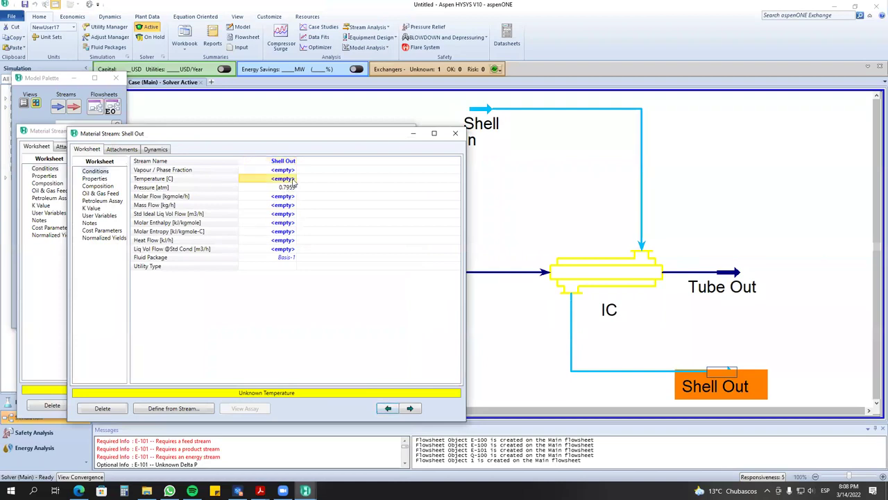
{"action": "type", "text": "80"}
{"action": "key", "text": "Return"}
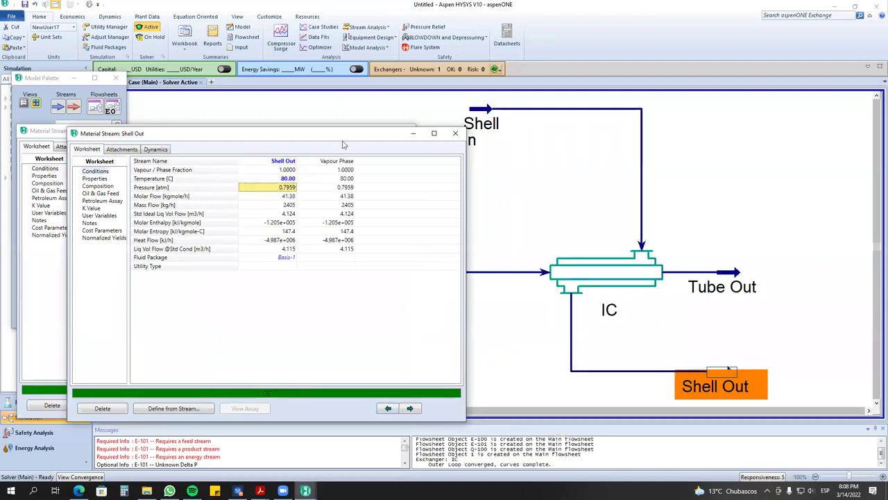
{"action": "left_click_drag", "start_coordinate": [343, 144], "coordinate": [303, 306]}
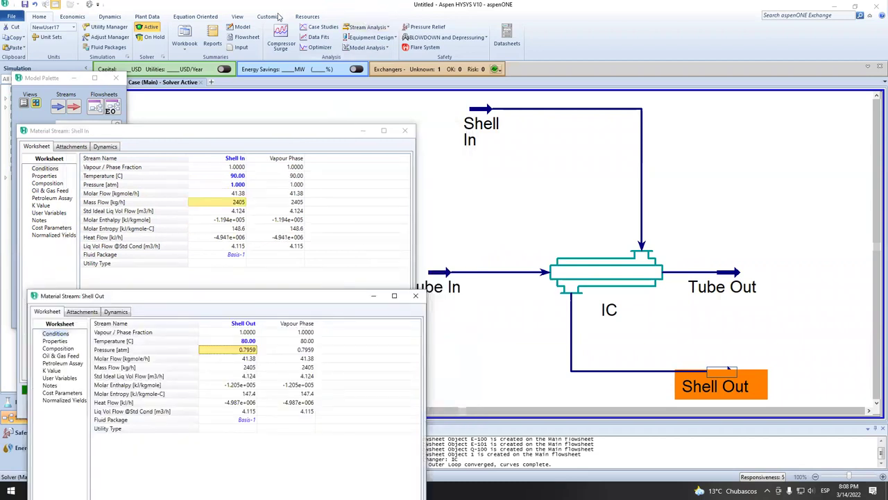
Change the flowsheet's stream labels from names to temperatures.
{"action": "left_click", "coordinate": [237, 16]}
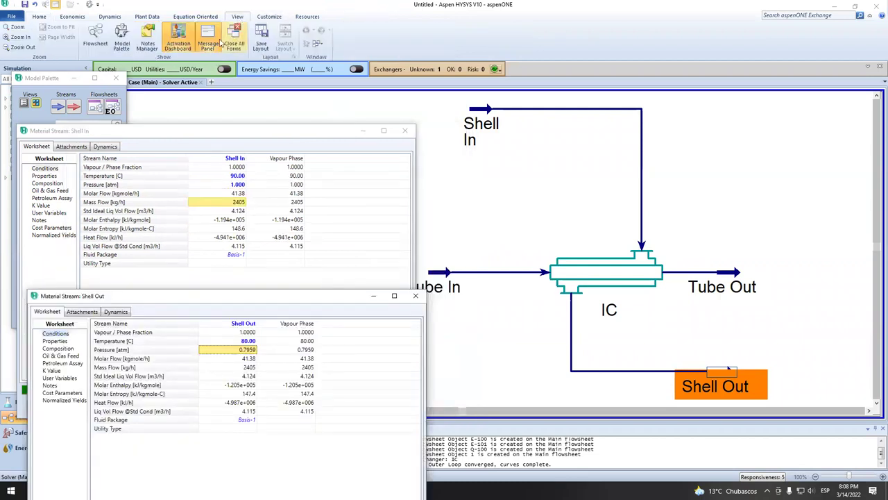
{"action": "left_click", "coordinate": [271, 17]}
{"action": "left_click", "coordinate": [307, 17]}
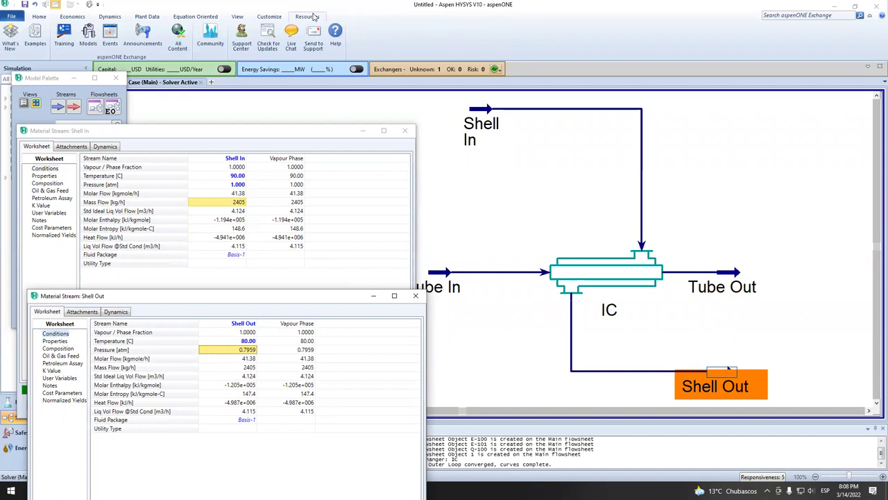
{"action": "left_click", "coordinate": [435, 176]}
{"action": "left_click", "coordinate": [350, 16]}
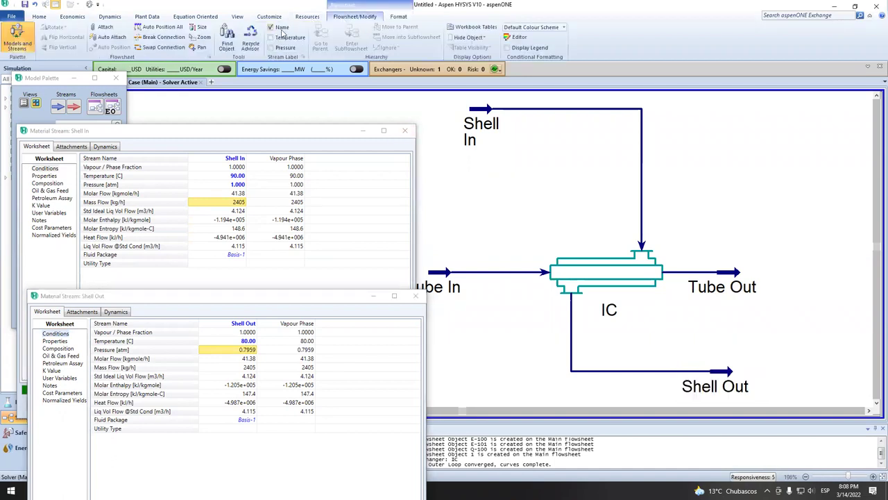
{"action": "left_click", "coordinate": [272, 38]}
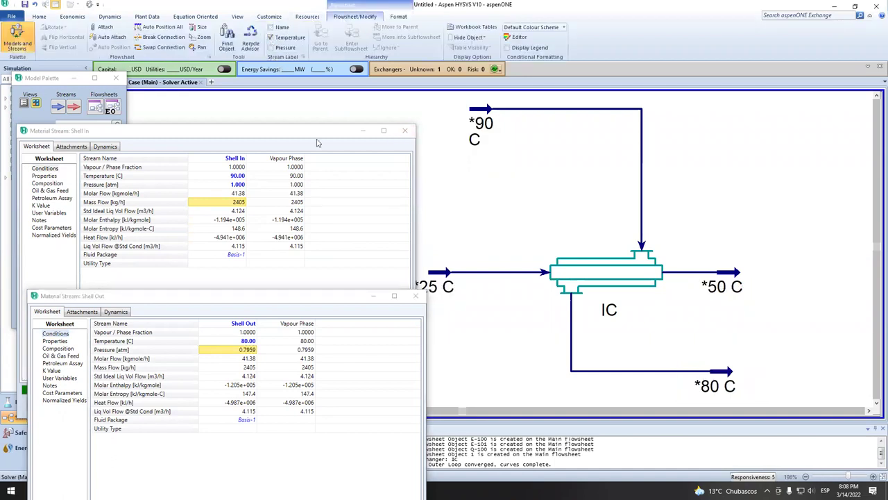
Rearrange the Shell In and Shell Out property windows so the exchanger's diagram stays uncovered.
{"action": "left_click", "coordinate": [317, 142]}
{"action": "left_click_drag", "start_coordinate": [311, 134], "coordinate": [196, 125]}
{"action": "left_click", "coordinate": [343, 294]}
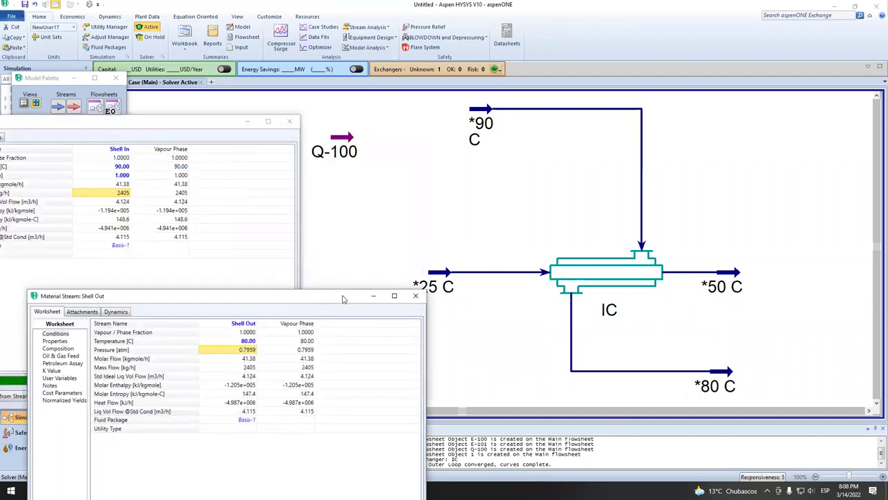
{"action": "left_click_drag", "start_coordinate": [342, 299], "coordinate": [300, 335]}
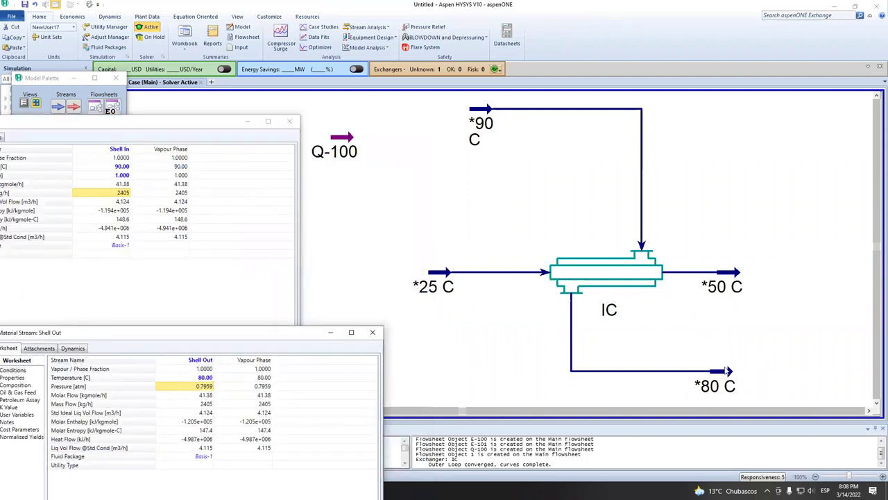
{"action": "left_click_drag", "start_coordinate": [210, 335], "coordinate": [216, 270]}
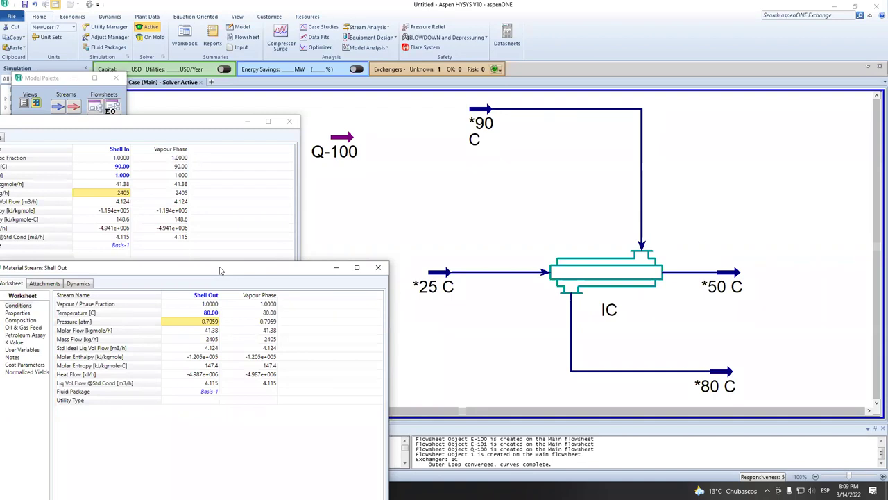
Move the Shell In icon slightly lower and the Shell Out icon closer to the exchanger.
{"action": "left_click", "coordinate": [474, 141]}
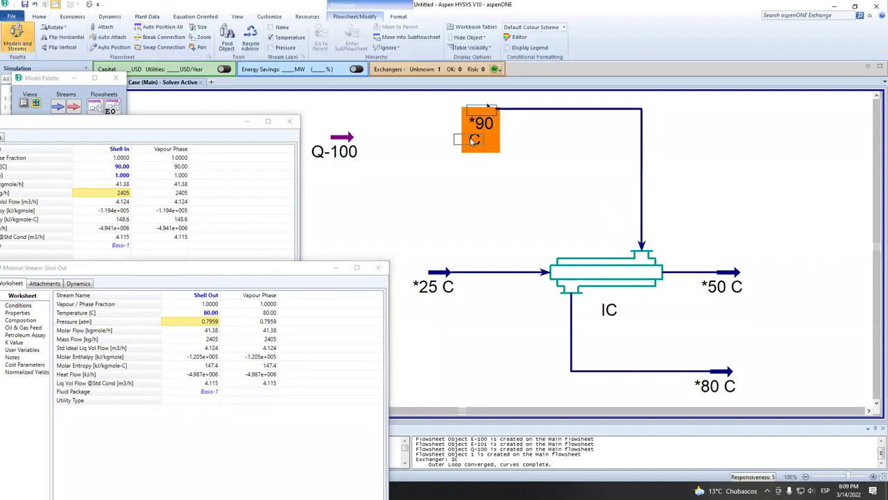
{"action": "left_click_drag", "start_coordinate": [475, 141], "coordinate": [462, 170]}
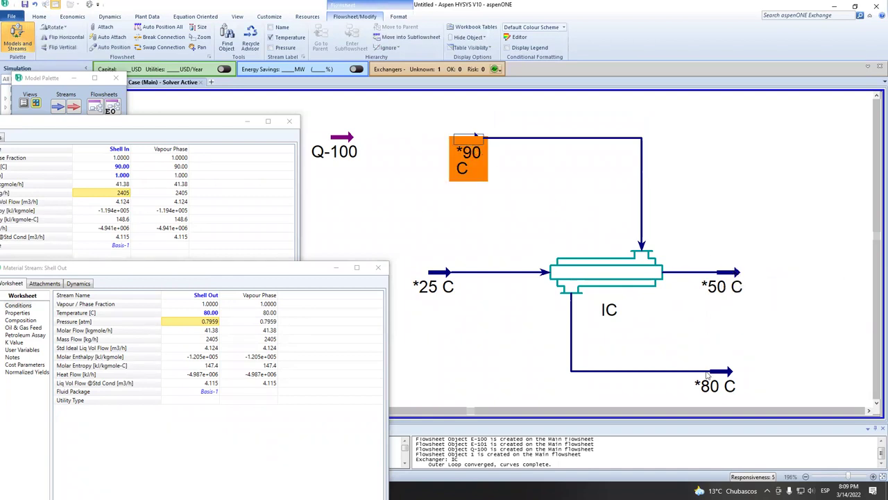
{"action": "left_click", "coordinate": [726, 386]}
{"action": "left_click_drag", "start_coordinate": [726, 385], "coordinate": [661, 366]}
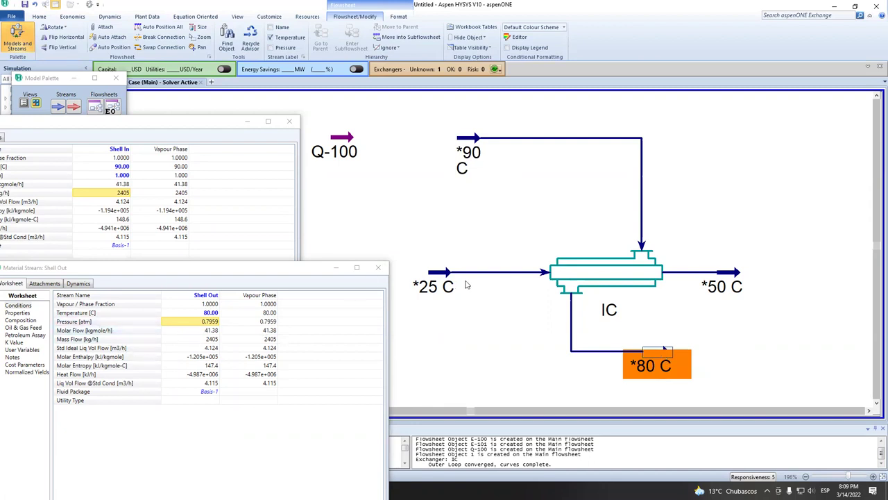
Compare the Shell In and Shell Out temperatures and check the Shell Out mass flow.
{"action": "left_click", "coordinate": [467, 146]}
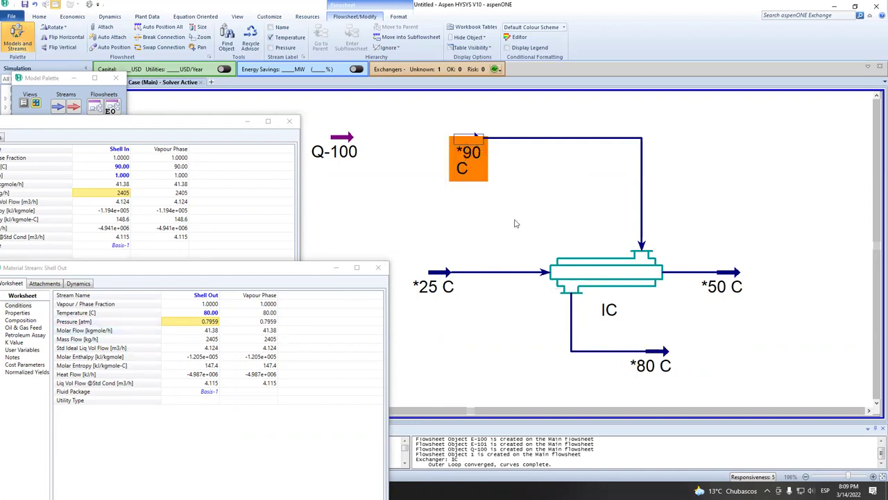
{"action": "left_click", "coordinate": [660, 370]}
{"action": "left_click", "coordinate": [121, 169]}
{"action": "left_click", "coordinate": [357, 368]}
{"action": "left_click", "coordinate": [212, 313]}
{"action": "mouse_move", "coordinate": [209, 340]}
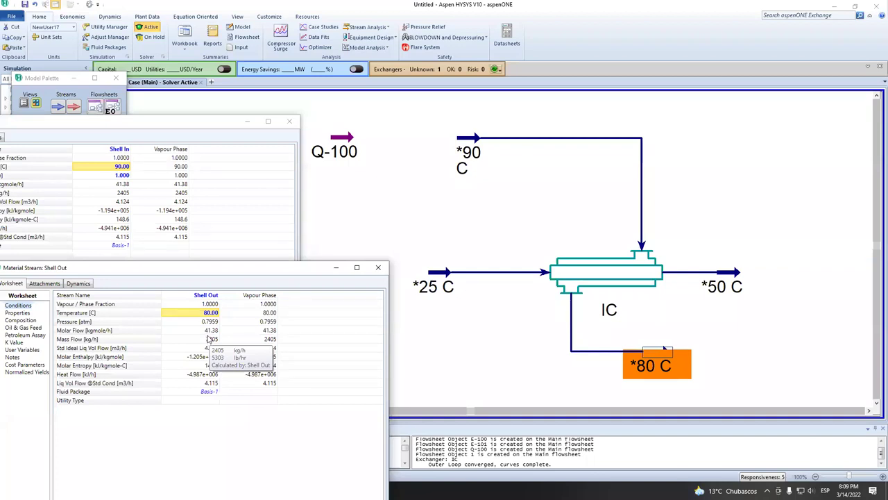
Move the Shell Out icon nearer to the exchanger and set the stream's temperature to 30 °C.
{"action": "left_click", "coordinate": [664, 359]}
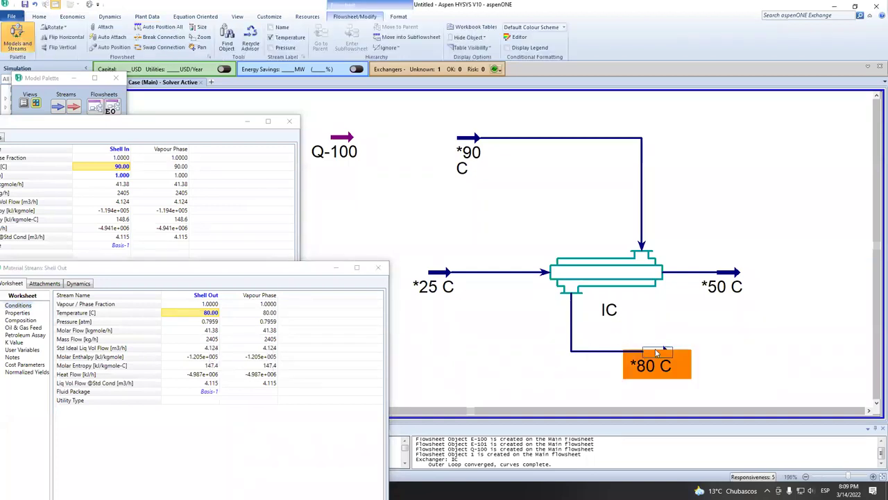
{"action": "left_click_drag", "start_coordinate": [663, 359], "coordinate": [651, 345]}
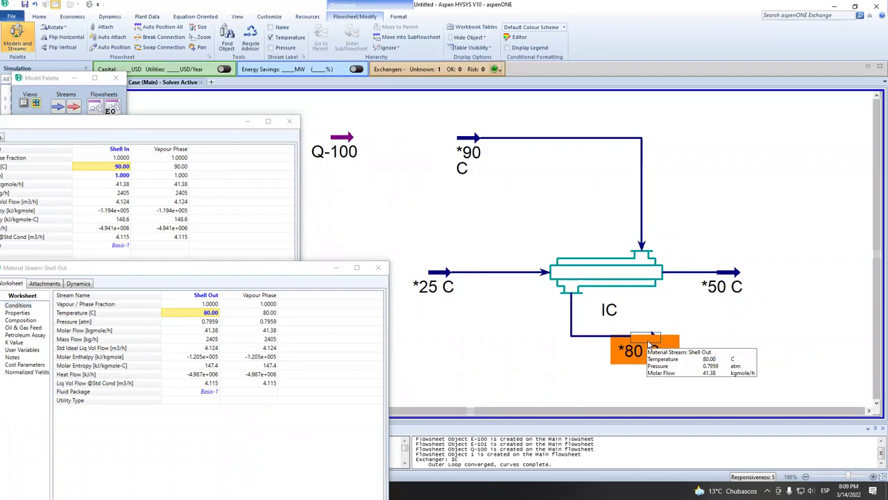
{"action": "left_click", "coordinate": [200, 314]}
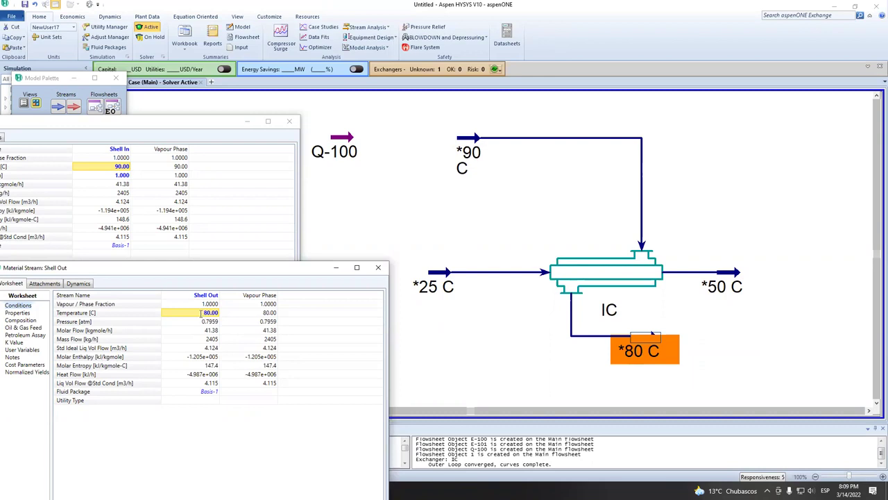
{"action": "type", "text": "30"}
{"action": "key", "text": "Return"}
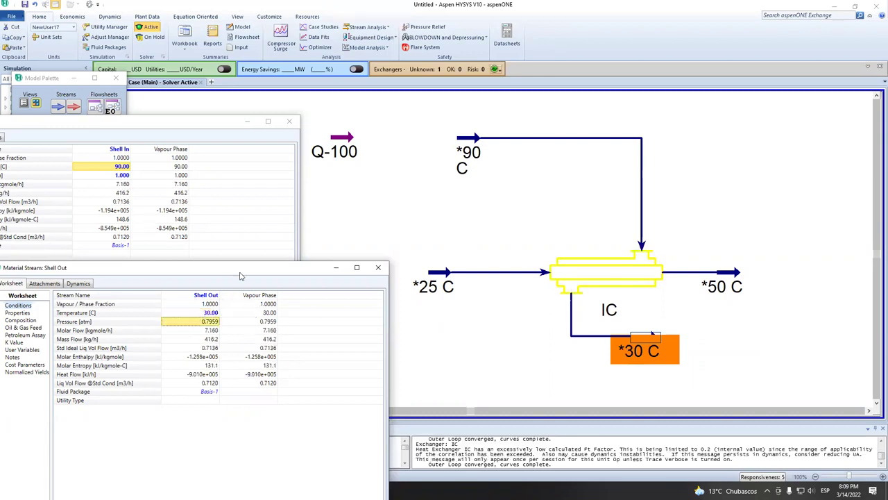
{"action": "left_click_drag", "start_coordinate": [240, 270], "coordinate": [215, 233]}
Set the tube passes per shell to 1 in the IC exchanger's overall rating data.
{"action": "double_click", "coordinate": [603, 263]}
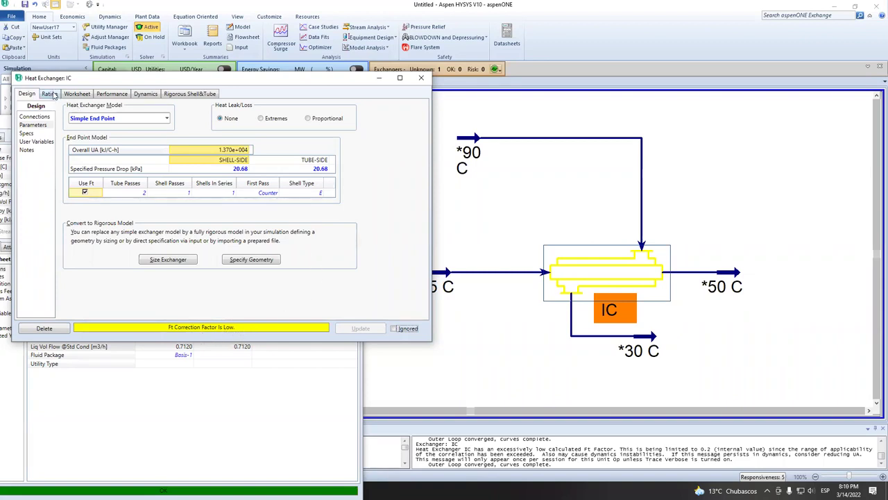
{"action": "left_click", "coordinate": [50, 94]}
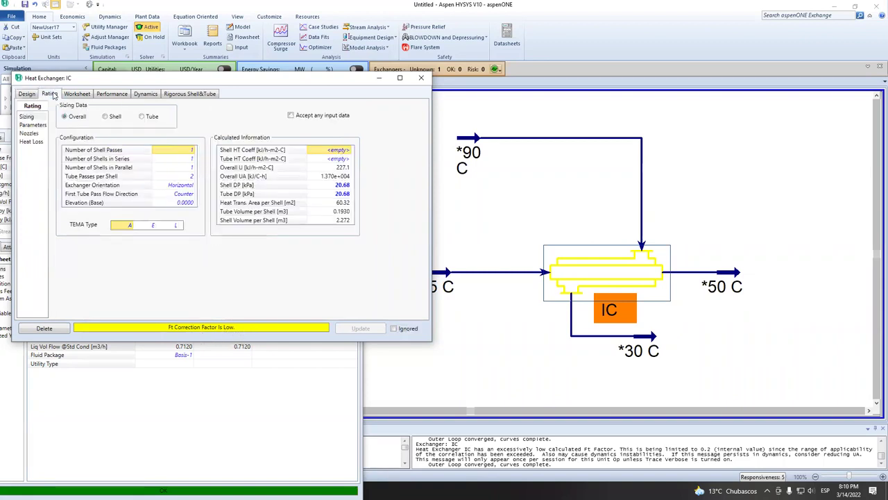
{"action": "left_click", "coordinate": [193, 176]}
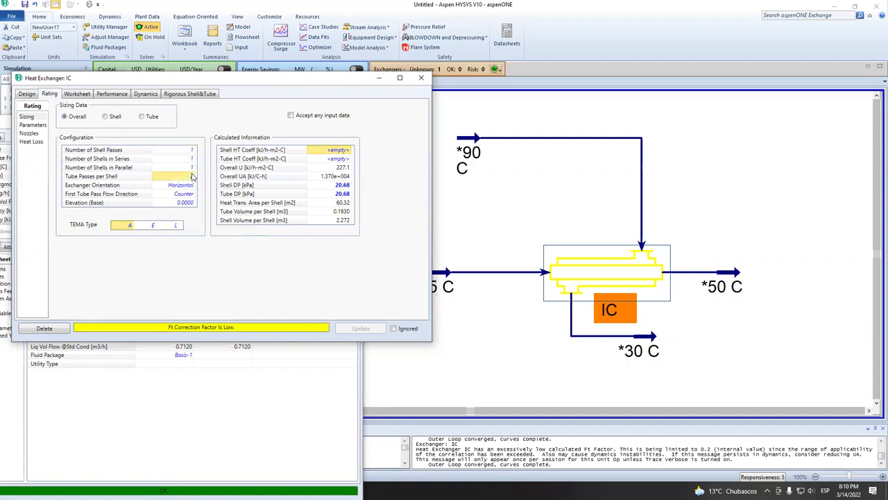
{"action": "left_click", "coordinate": [193, 176]}
{"action": "key", "text": "Return"}
{"action": "left_click", "coordinate": [518, 277]}
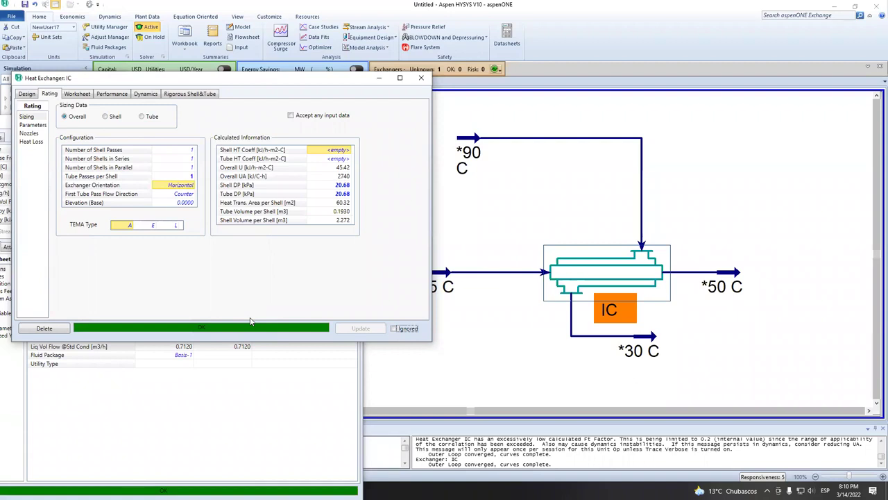
Try a Shell Out temperature of 20 °C, check the exchanger's status, and move the 25 °C inlet icon closer to the exchanger.
{"action": "double_click", "coordinate": [643, 335]}
{"action": "left_click", "coordinate": [179, 277]}
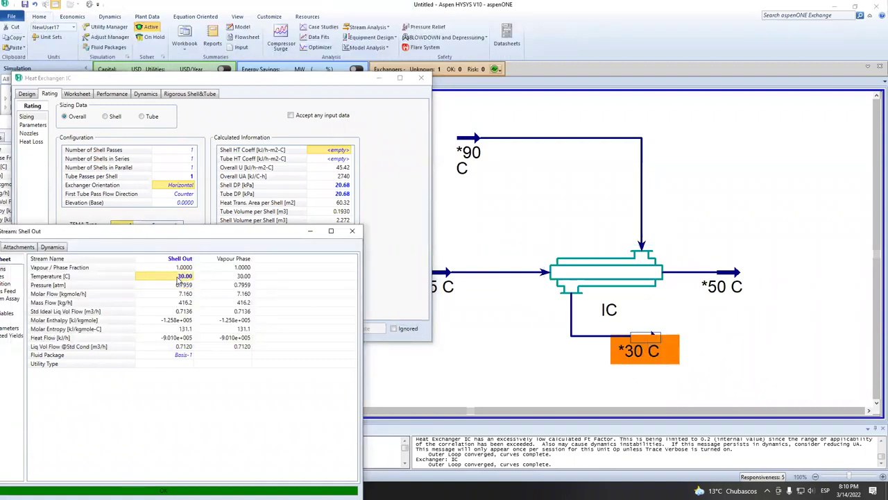
{"action": "type", "text": "20"}
{"action": "key", "text": "Return"}
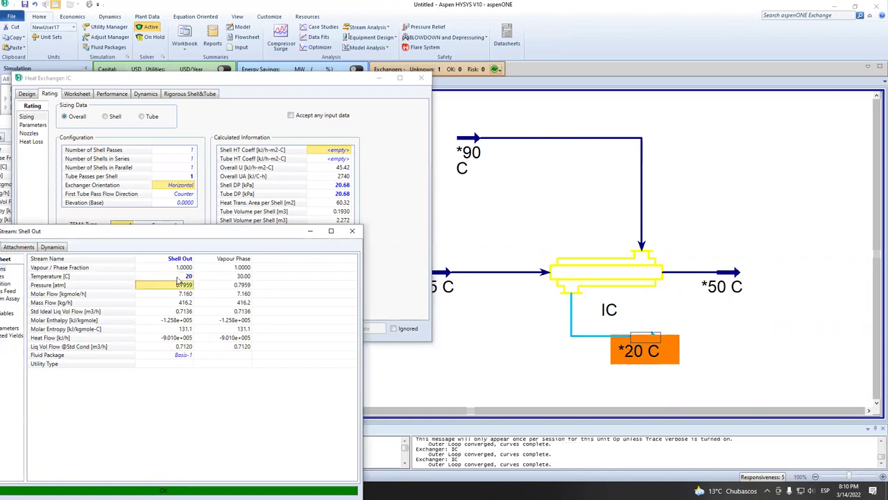
{"action": "left_click", "coordinate": [246, 163]}
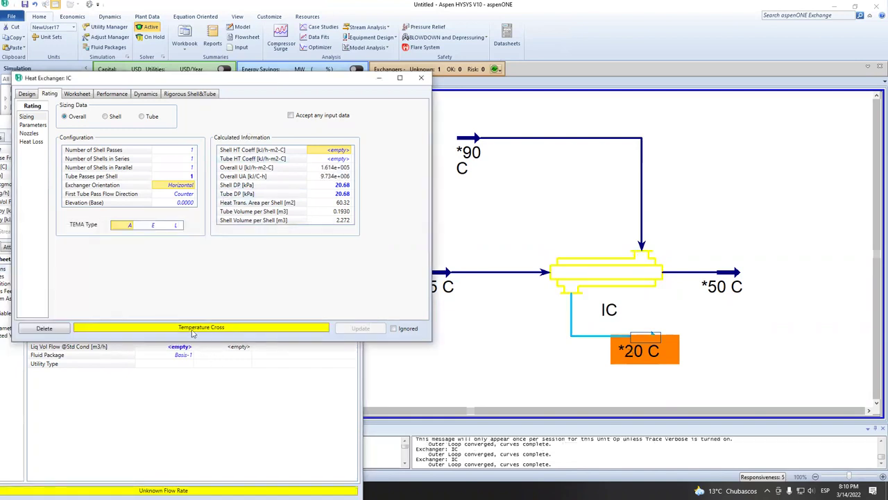
{"action": "left_click", "coordinate": [452, 281]}
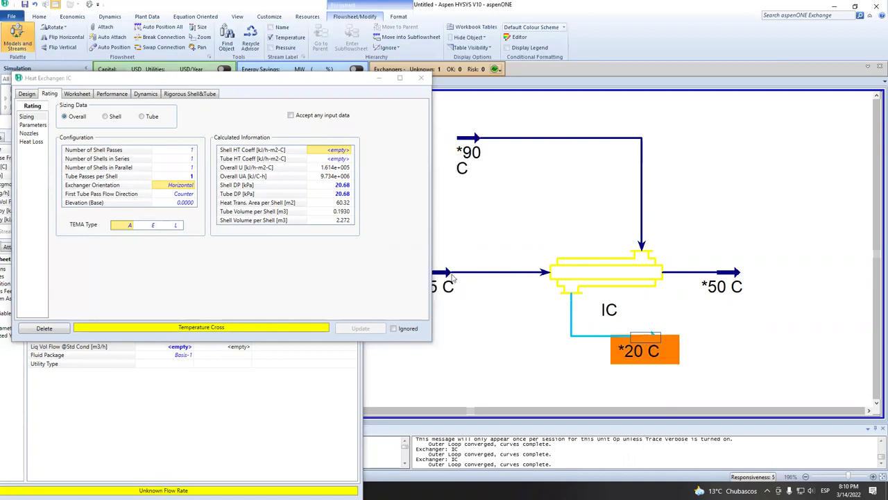
{"action": "left_click_drag", "start_coordinate": [488, 275], "coordinate": [490, 276]}
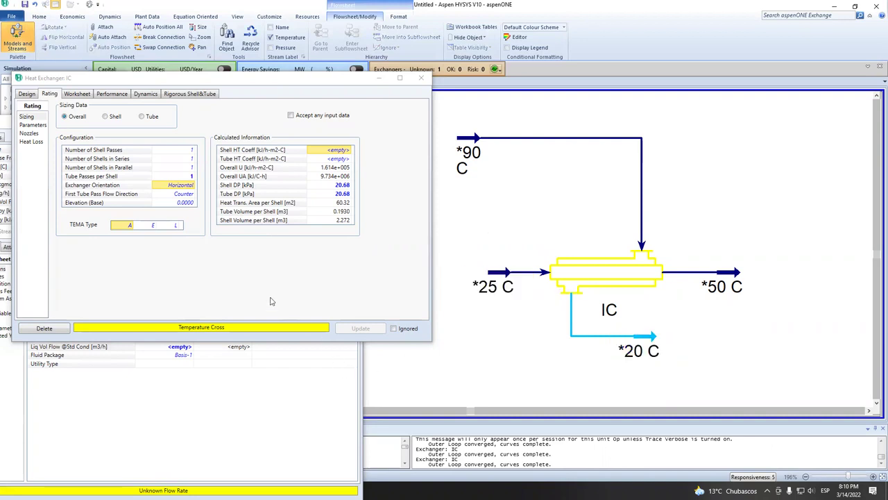
Restore the Shell Out temperature to 30 °C and recheck the exchanger's status.
{"action": "double_click", "coordinate": [645, 351]}
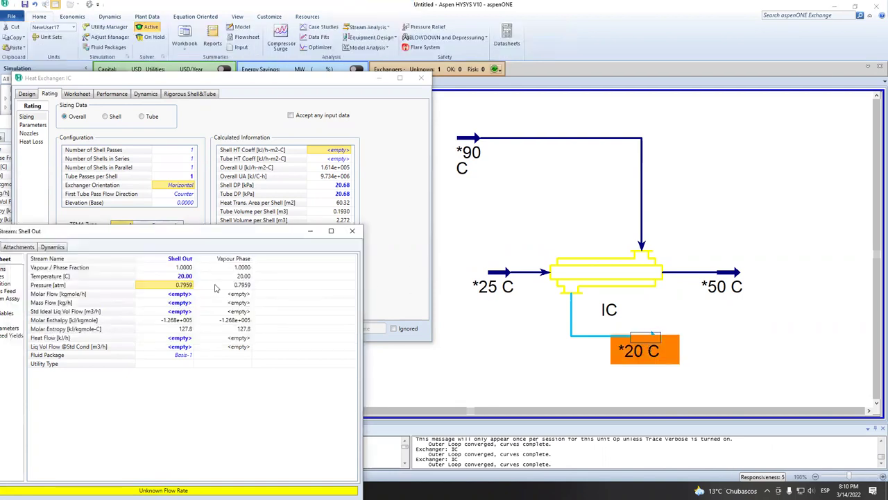
{"action": "left_click", "coordinate": [180, 276]}
{"action": "type", "text": "3"}
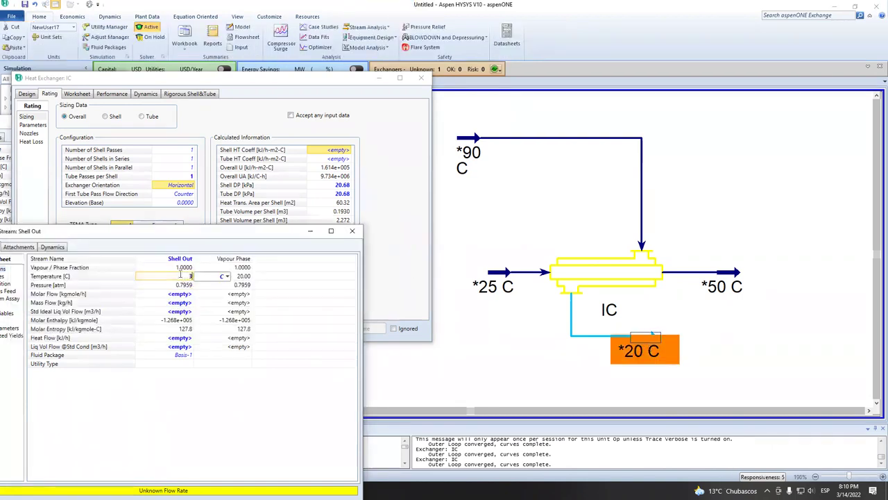
{"action": "type", "text": "0"}
{"action": "key", "text": "Return"}
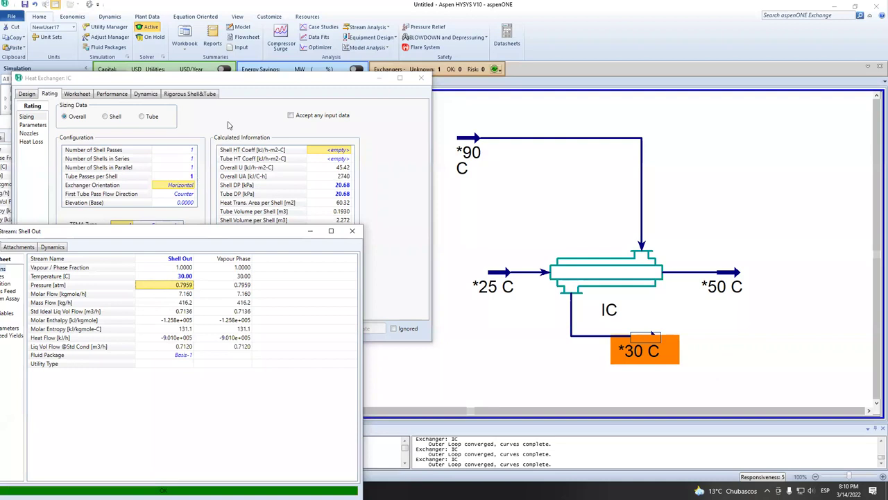
{"action": "left_click", "coordinate": [229, 125]}
Reposition the 25 °C inlet icon, move Shell In closer to the exchanger, and shift Shell Out slightly farther out.
{"action": "left_click", "coordinate": [513, 273]}
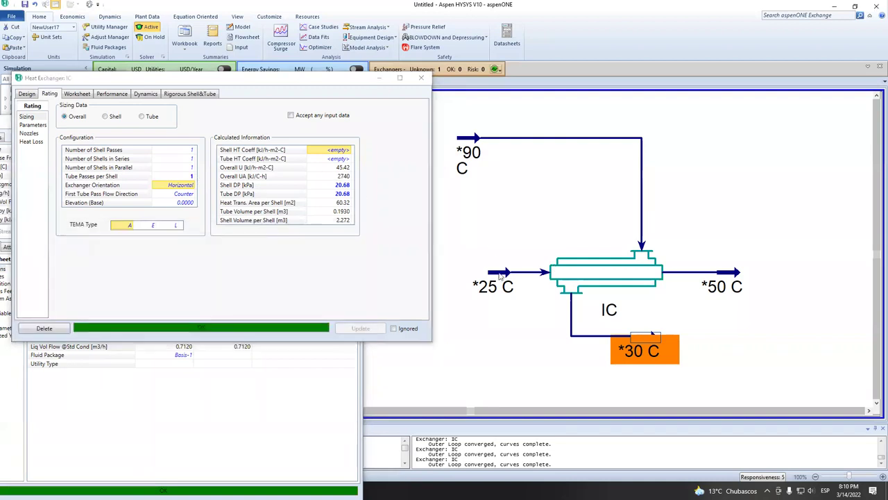
{"action": "left_click_drag", "start_coordinate": [471, 138], "coordinate": [560, 161]}
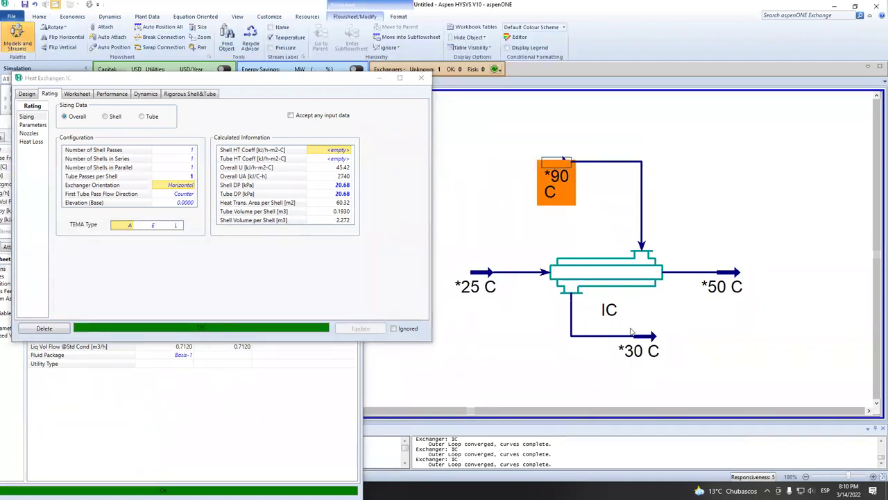
{"action": "left_click", "coordinate": [651, 344]}
{"action": "left_click_drag", "start_coordinate": [652, 343], "coordinate": [691, 344]}
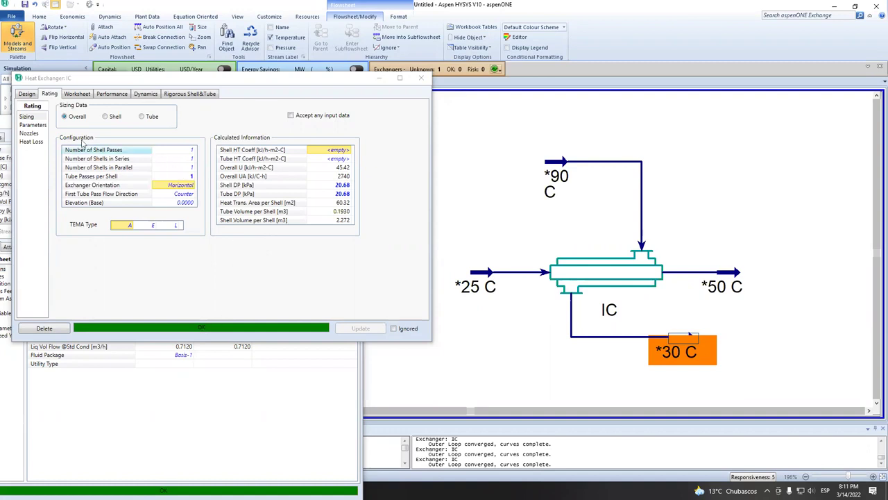
Minimise the IC exchanger's property window, bring the flowsheet to the front, and select the exchanger there.
{"action": "left_click", "coordinate": [186, 177]}
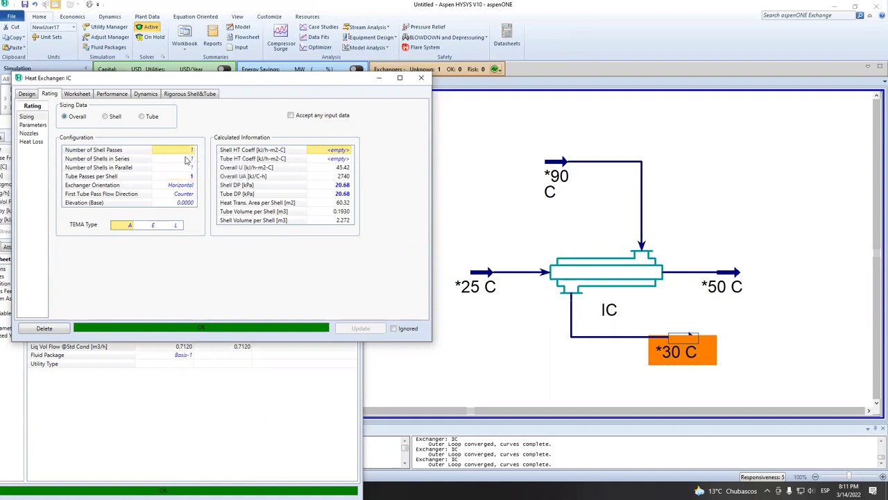
{"action": "left_click", "coordinate": [381, 81]}
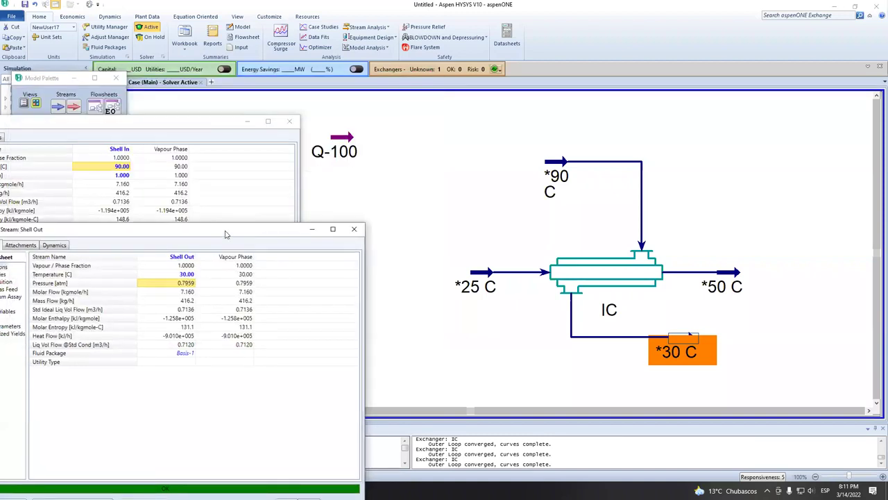
{"action": "left_click", "coordinate": [671, 287]}
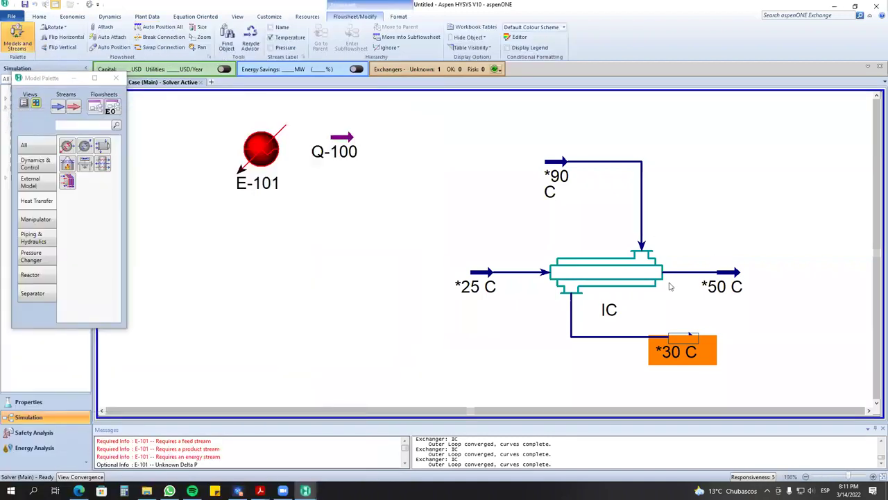
{"action": "left_click", "coordinate": [635, 276]}
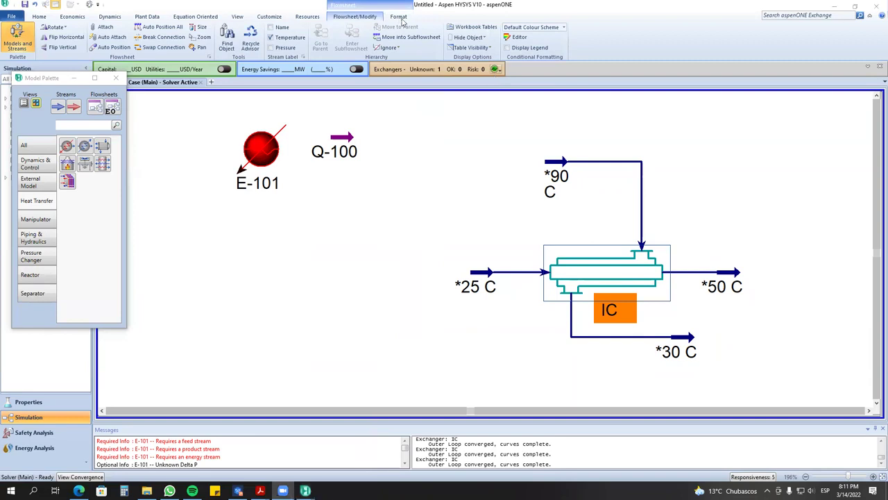
Insert the text label "simple end point" on the flowsheet and place it between the 90 °C and 25 °C inlet streams.
{"action": "left_click", "coordinate": [401, 18]}
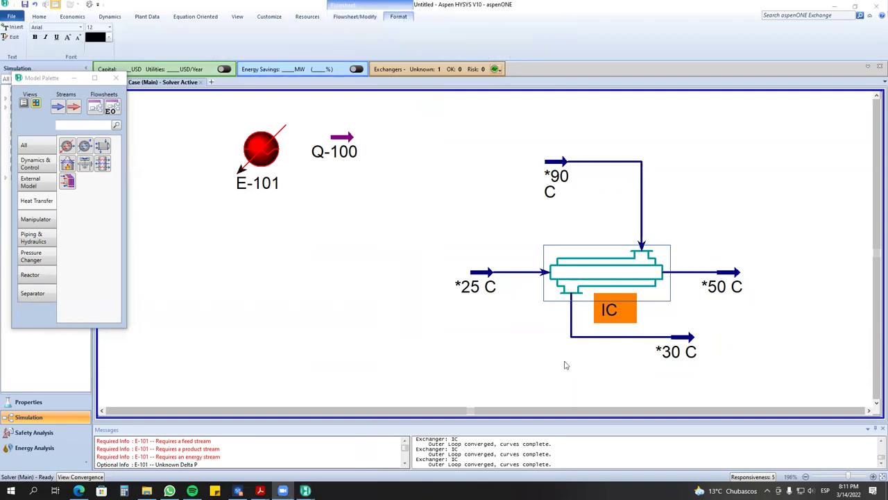
{"action": "left_click", "coordinate": [14, 26]}
{"action": "left_click", "coordinate": [490, 148]}
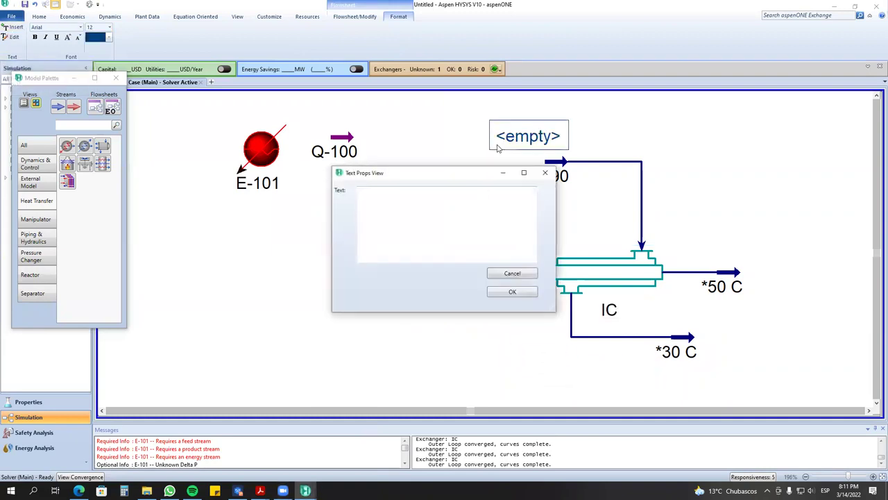
{"action": "type", "text": "s"}
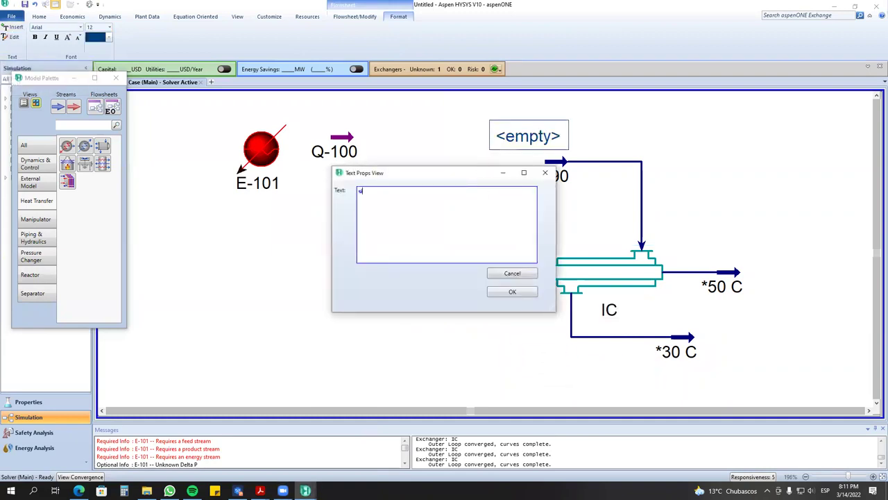
{"action": "type", "text": "imple end point"}
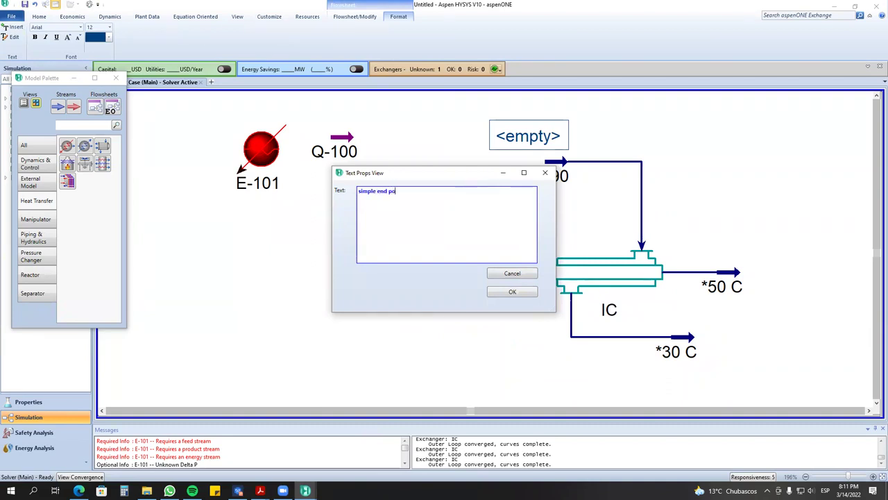
{"action": "left_click", "coordinate": [518, 293]}
{"action": "left_click_drag", "start_coordinate": [538, 134], "coordinate": [489, 192]}
Insert a text label below the exchanger reading "temperaturas y flujos sin sobrespecificar" with "caidas de presion" on a second line.
{"action": "left_click", "coordinate": [14, 27]}
{"action": "left_click", "coordinate": [497, 378]}
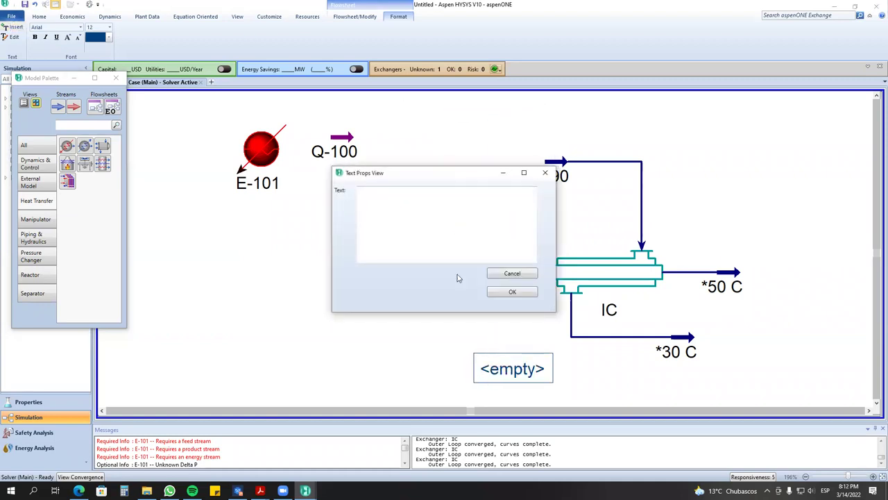
{"action": "type", "text": "temperaturas y flujos sin sobrespec"}
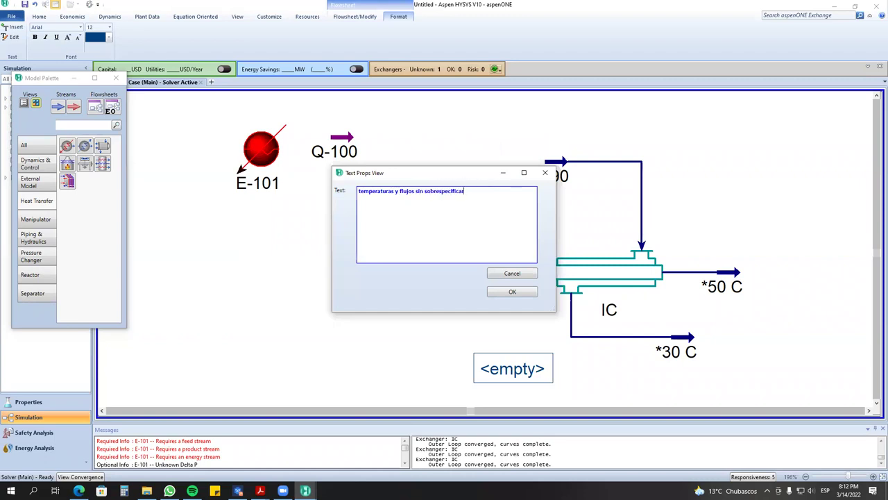
{"action": "type", "text": "ificar"}
{"action": "key", "text": "Return"}
{"action": "type", "text": "caidas de presion"}
{"action": "left_click", "coordinate": [524, 294]}
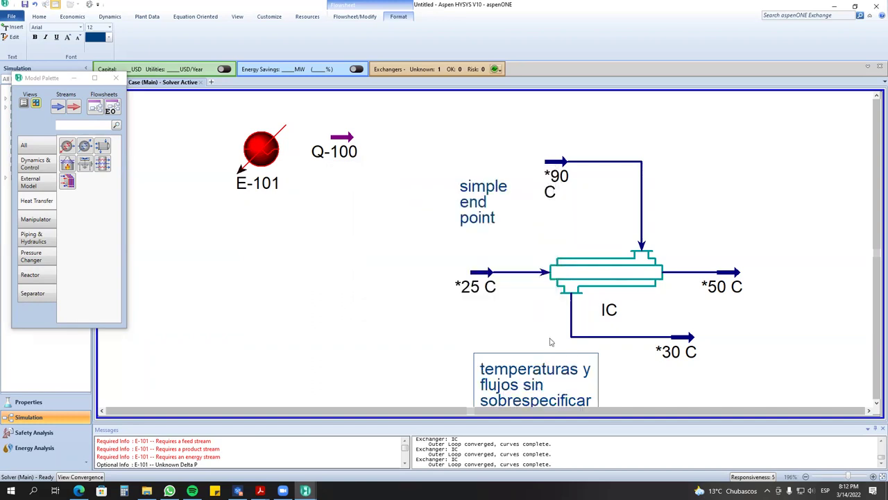
Widen the "simple end point" label to fit on one line and centre it above the Shell In stream.
{"action": "scroll", "coordinate": [576, 382], "scroll_direction": "down", "scroll_amount": 2}
{"action": "left_click_drag", "start_coordinate": [512, 261], "coordinate": [513, 192]}
{"action": "left_click", "coordinate": [354, 16]}
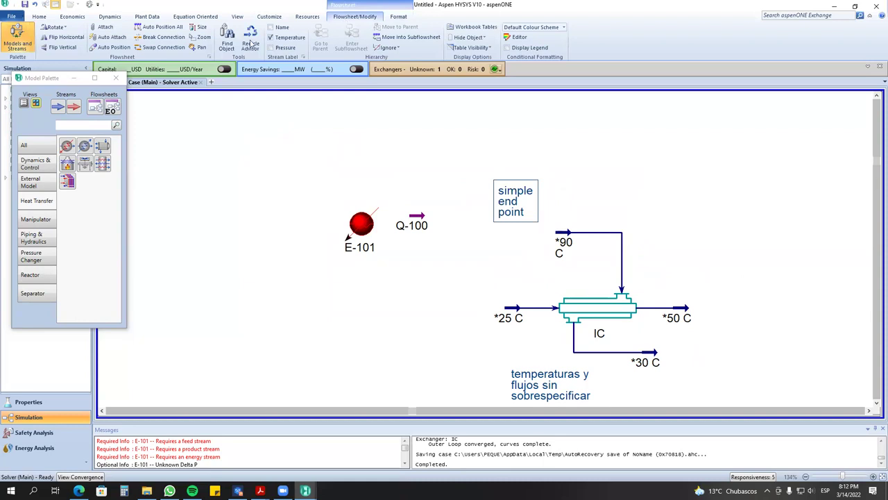
{"action": "left_click_drag", "start_coordinate": [539, 201], "coordinate": [650, 208]}
{"action": "left_click_drag", "start_coordinate": [562, 195], "coordinate": [607, 217]}
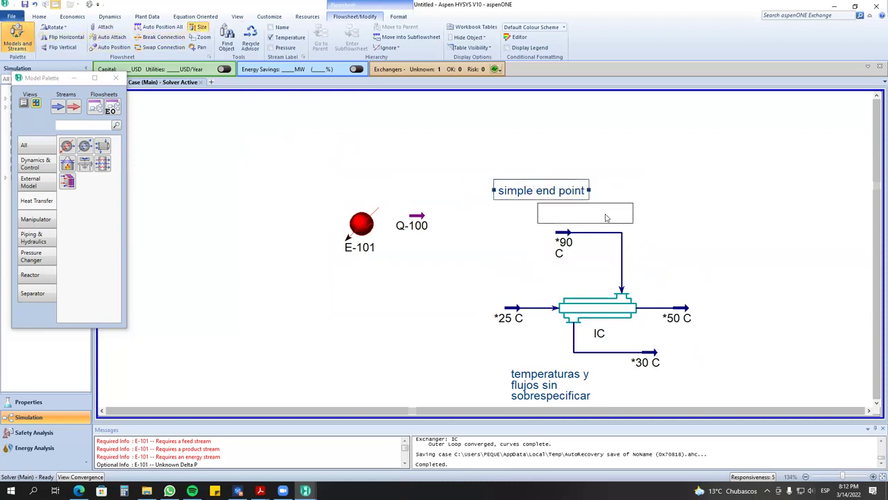
Widen the "temperaturas y flujos sin sobrespecificar" label and place it directly beneath the Shell Out stream.
{"action": "left_click", "coordinate": [876, 404]}
{"action": "left_click", "coordinate": [562, 372]}
{"action": "left_click_drag", "start_coordinate": [597, 372], "coordinate": [719, 347]}
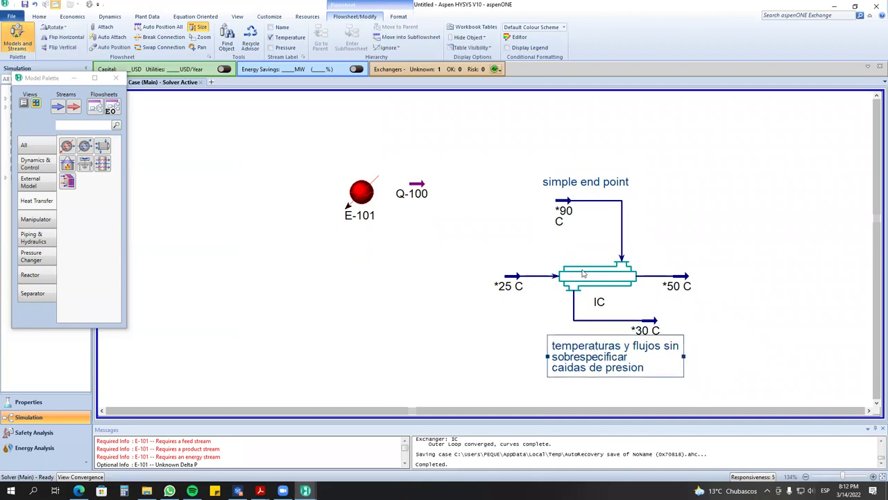
Set the number of tubes per shell to 100 in the IC exchanger's shell sizing data.
{"action": "double_click", "coordinate": [598, 300]}
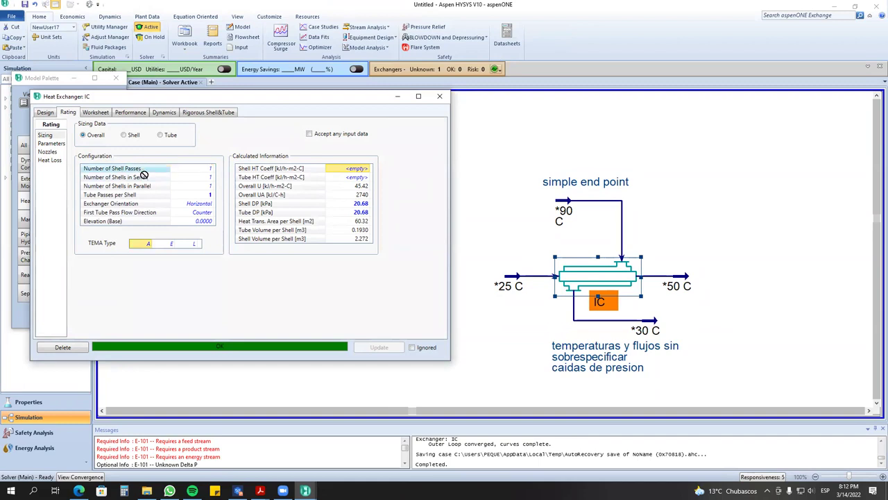
{"action": "left_click", "coordinate": [186, 185]}
{"action": "left_click", "coordinate": [187, 169]}
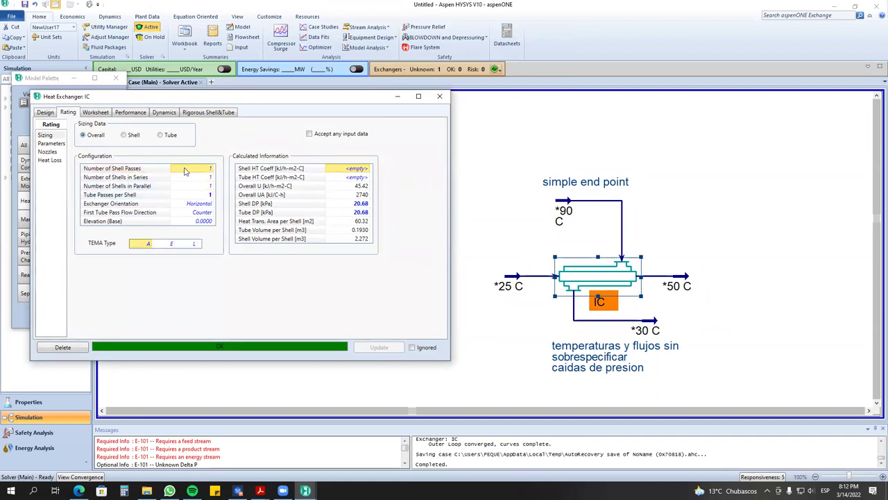
{"action": "left_click", "coordinate": [543, 242]}
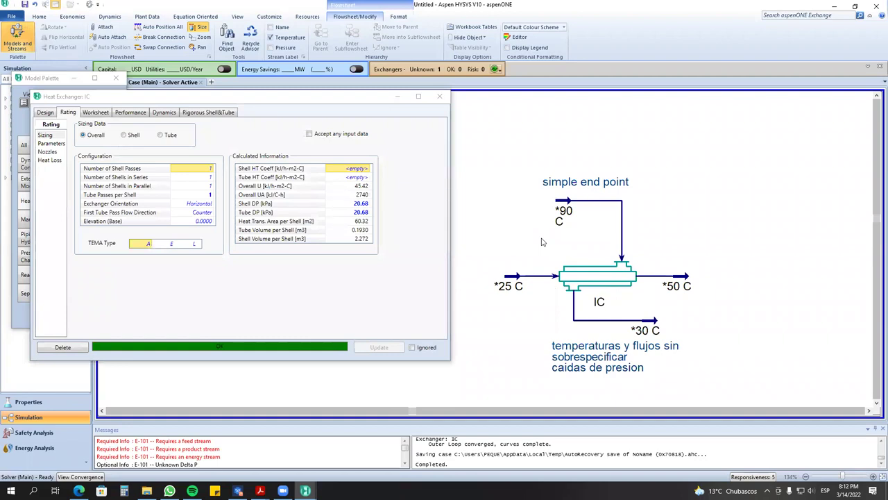
{"action": "left_click", "coordinate": [125, 137]}
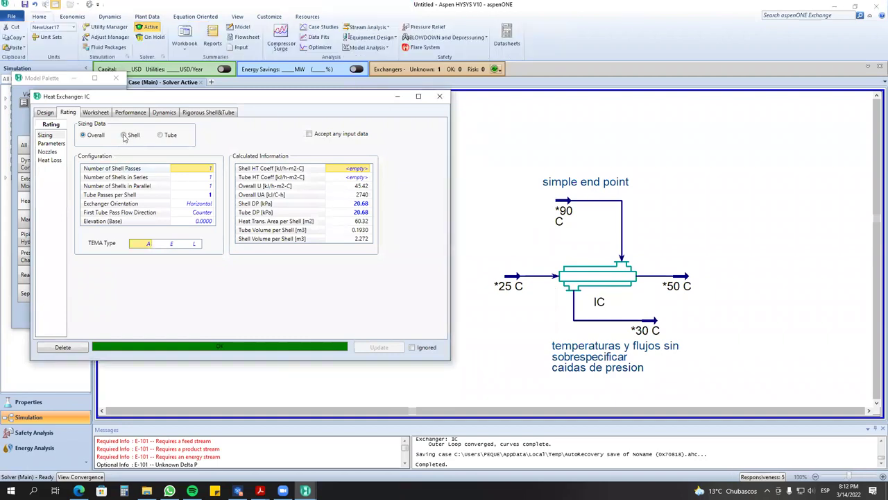
{"action": "left_click", "coordinate": [124, 137]}
{"action": "left_click", "coordinate": [255, 178]}
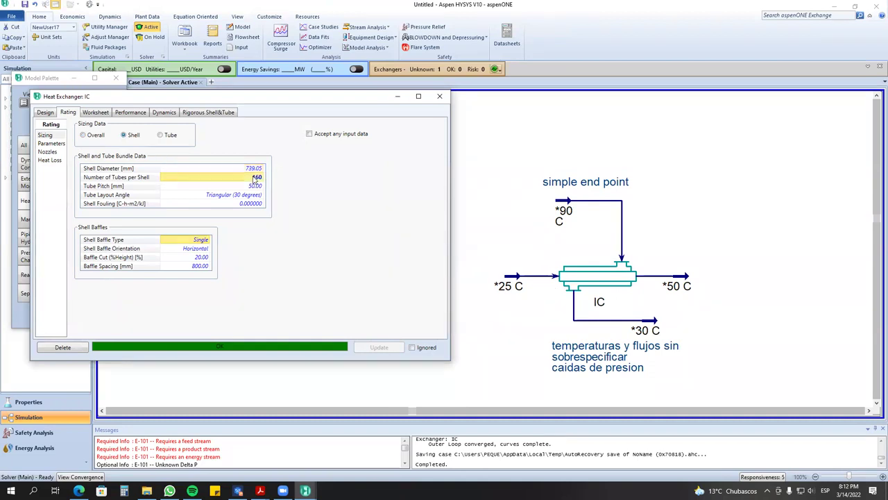
{"action": "type", "text": "100"}
{"action": "key", "text": "Return"}
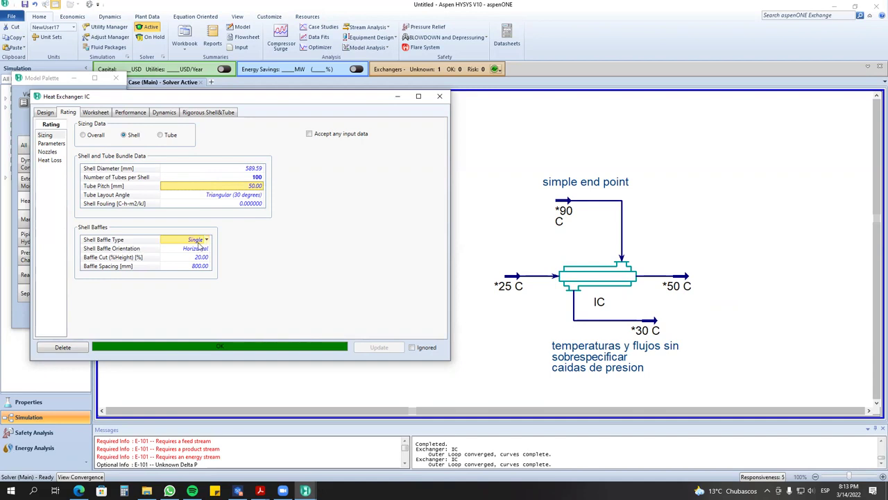
Set the shell diameter to 450 mm in the IC exchanger's shell sizing data.
{"action": "left_click", "coordinate": [246, 171]}
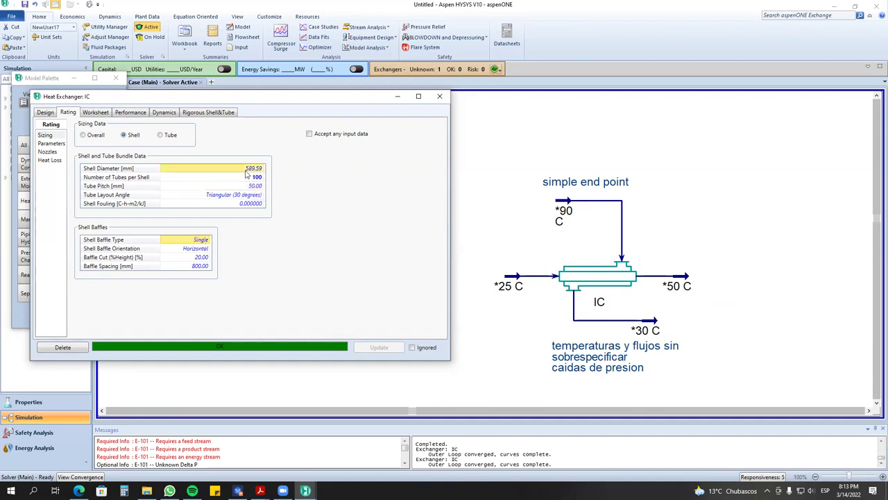
{"action": "type", "text": "450"}
{"action": "key", "text": "Return"}
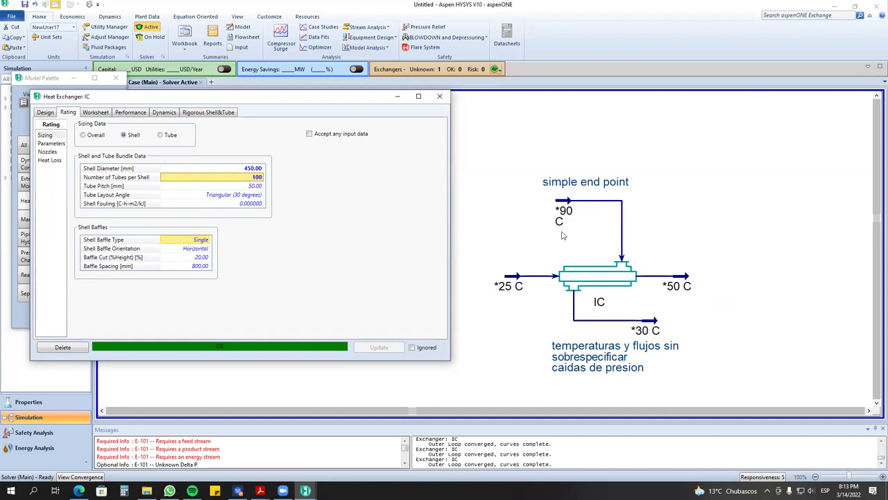
Open the Shell In stream's conditions and check the Tube Out stream's conditions, closing the Tube Out window.
{"action": "left_click", "coordinate": [680, 280]}
{"action": "mouse_move", "coordinate": [680, 280]}
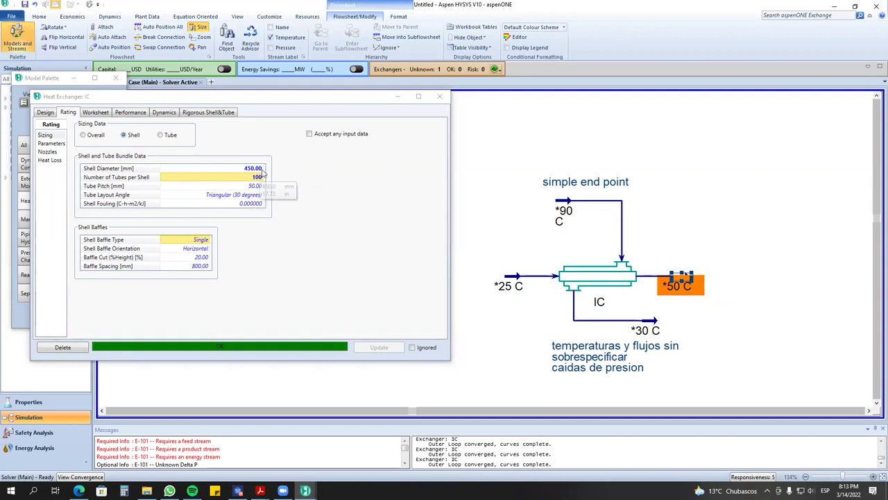
{"action": "left_click", "coordinate": [678, 250]}
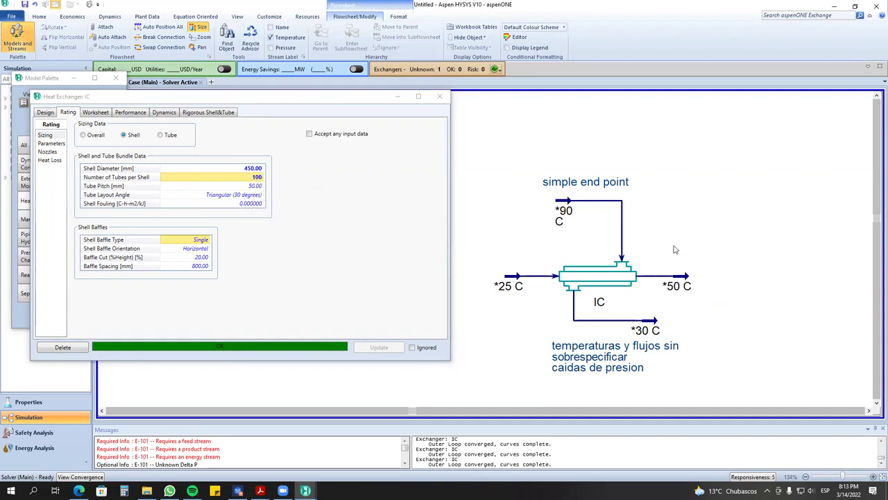
{"action": "double_click", "coordinate": [564, 208]}
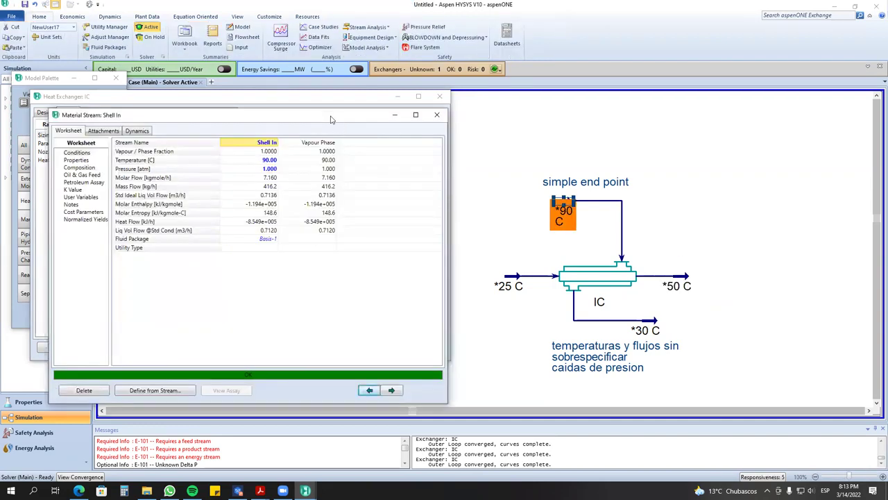
{"action": "left_click_drag", "start_coordinate": [331, 119], "coordinate": [318, 239]}
{"action": "double_click", "coordinate": [679, 285]}
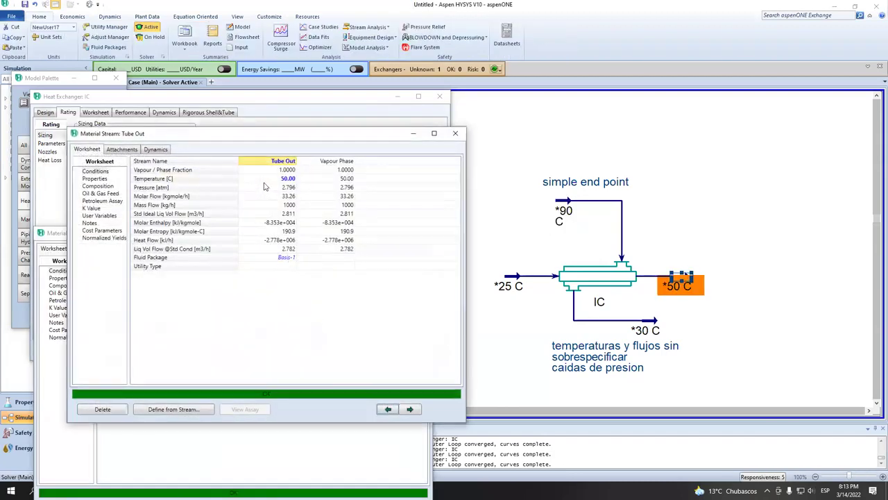
{"action": "left_click", "coordinate": [455, 133]}
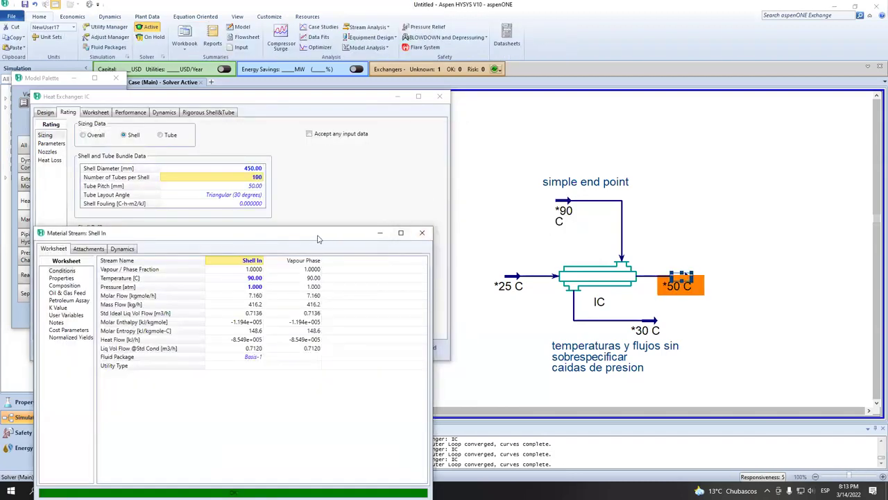
Arrange the Shell In stream window beside the IC exchanger's shell sizing data so both can be read together.
{"action": "left_click_drag", "start_coordinate": [317, 239], "coordinate": [336, 253]}
{"action": "left_click", "coordinate": [267, 327]}
{"action": "left_click", "coordinate": [258, 181]}
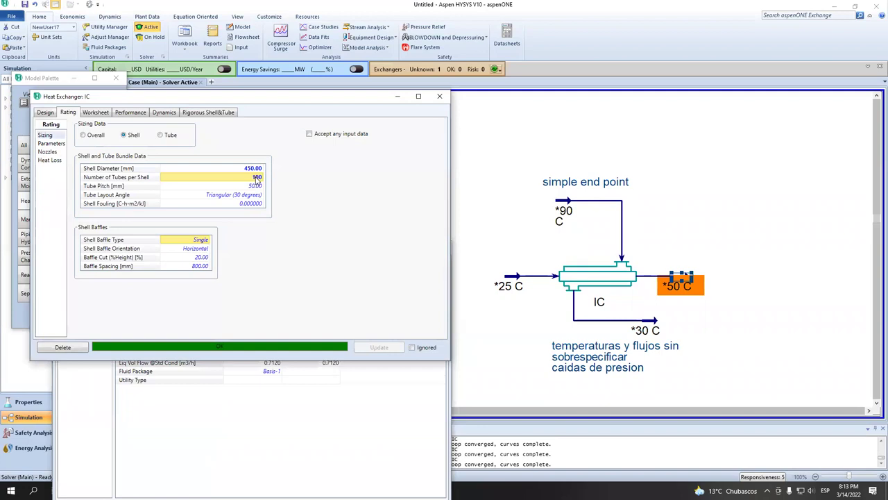
{"action": "left_click", "coordinate": [347, 455]}
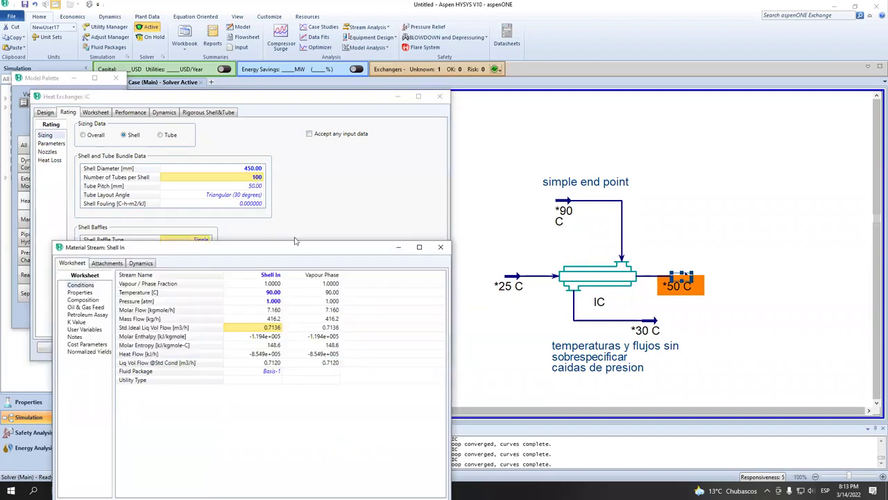
{"action": "left_click", "coordinate": [255, 181]}
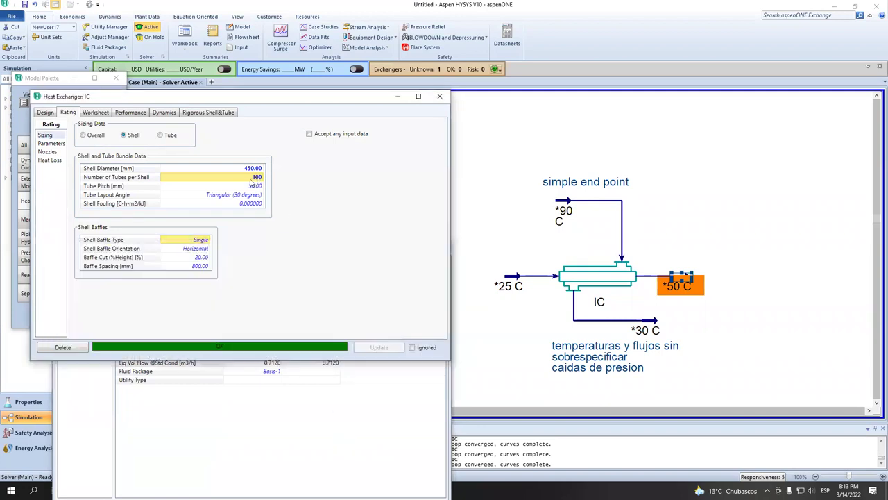
{"action": "left_click", "coordinate": [340, 415]}
{"action": "left_click_drag", "start_coordinate": [292, 257], "coordinate": [601, 219]}
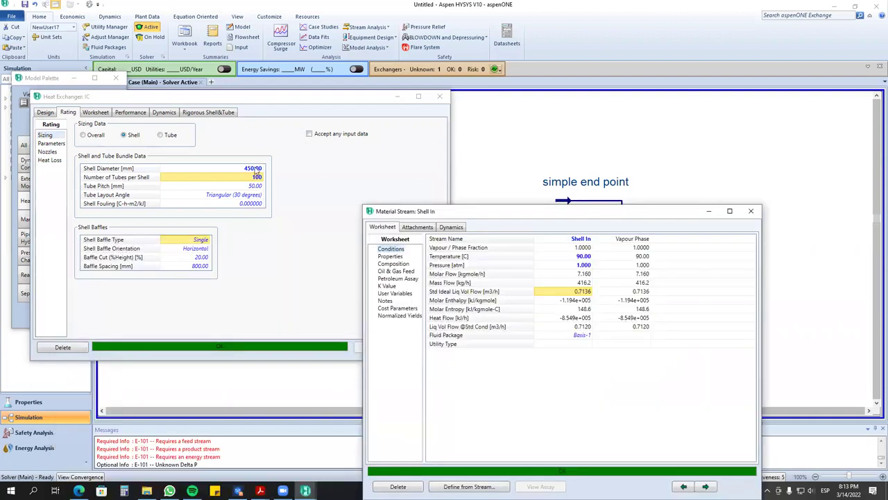
Set the number of tubes per shell to 150 and check the Shell In stream's flow rates.
{"action": "left_click", "coordinate": [254, 179]}
{"action": "type", "text": "150"}
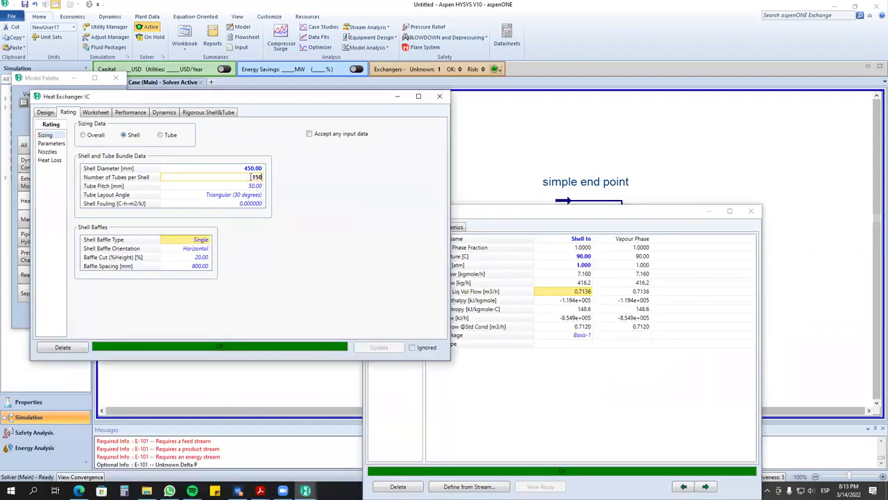
{"action": "key", "text": "Return"}
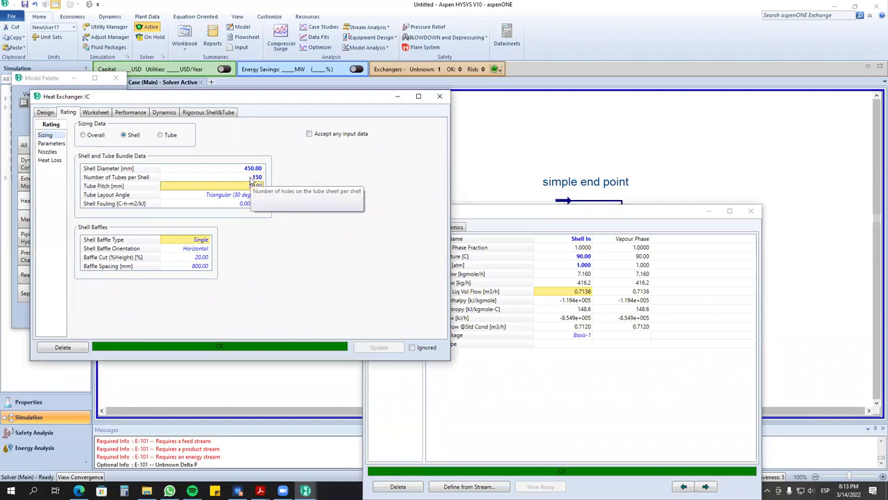
{"action": "left_click", "coordinate": [564, 281]}
Set the number of tubes per shell to 120 in the IC exchanger's shell sizing data.
{"action": "left_click", "coordinate": [259, 179]}
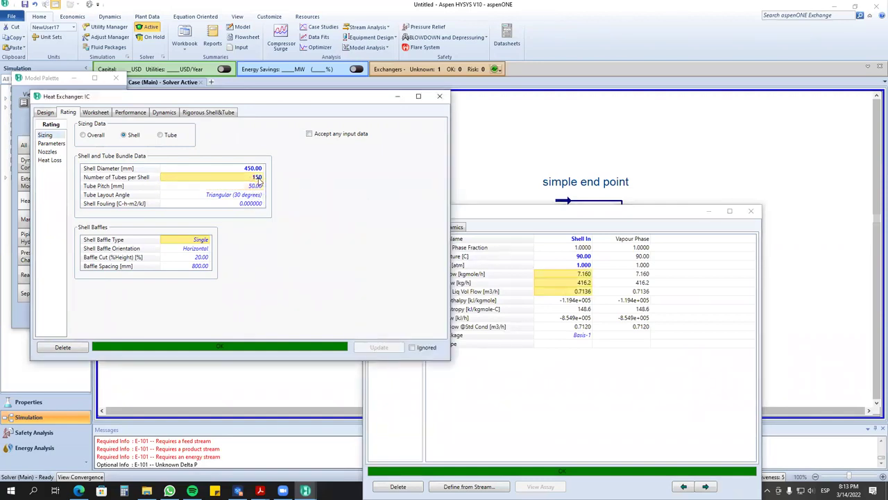
{"action": "type", "text": "120"}
{"action": "key", "text": "Return"}
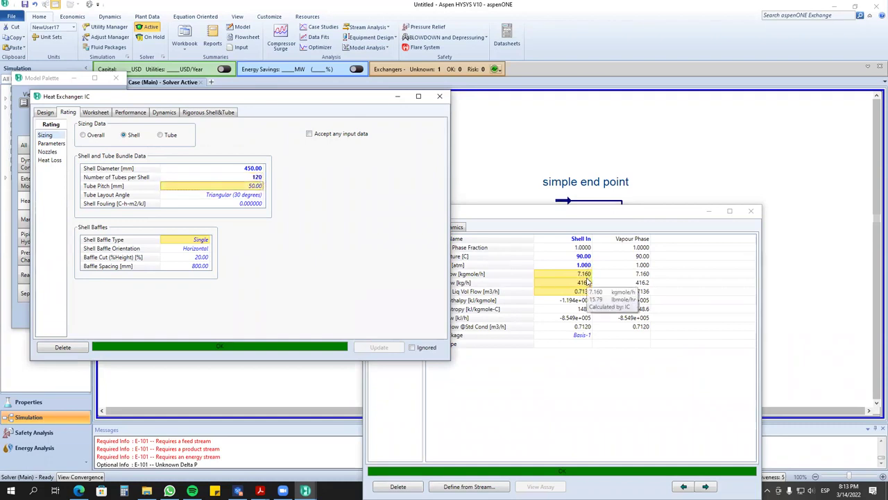
Compare the IC exchanger's Simple End Point design parameters with the overall U and UA in its overall sizing data.
{"action": "left_click", "coordinate": [45, 113]}
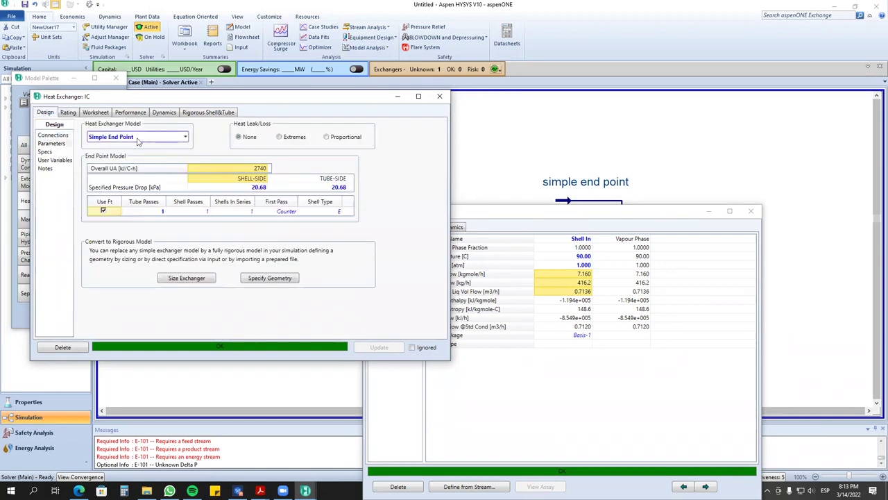
{"action": "left_click", "coordinate": [69, 112]}
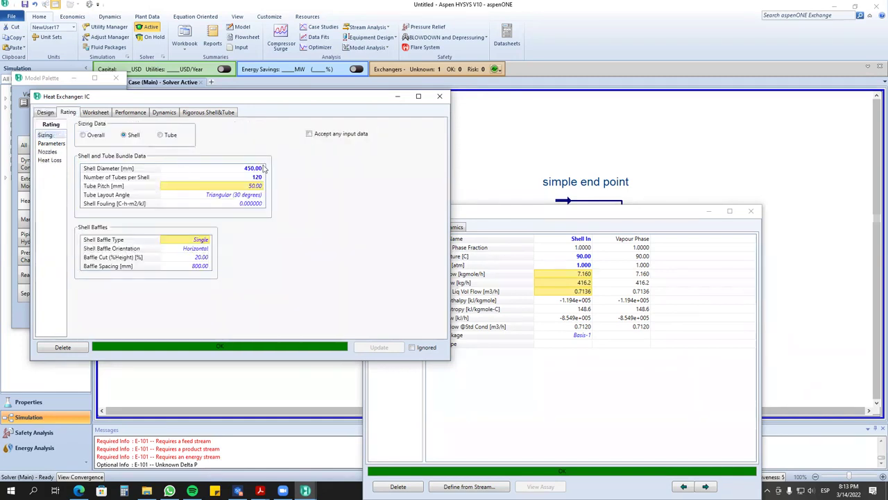
{"action": "left_click", "coordinate": [45, 112]}
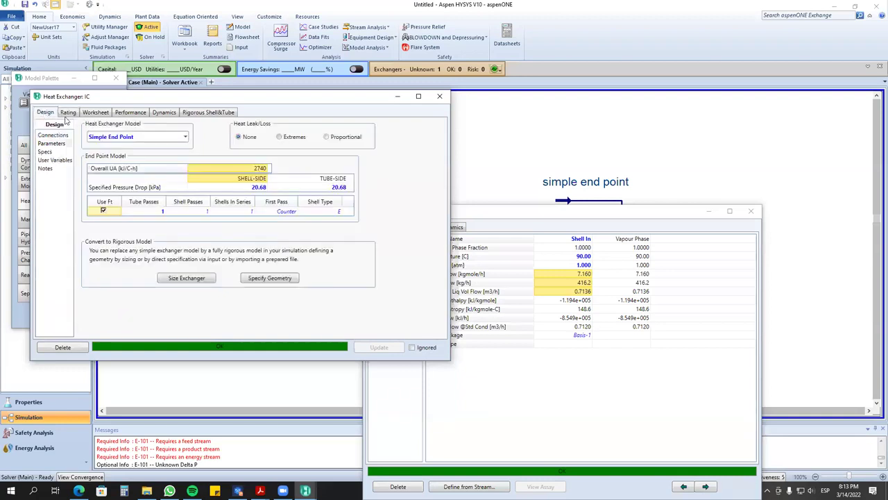
{"action": "left_click", "coordinate": [67, 113]}
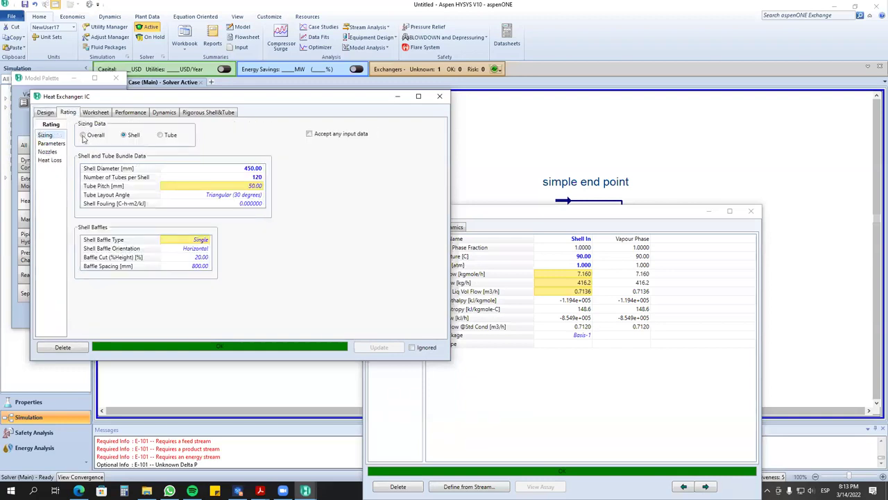
{"action": "left_click", "coordinate": [84, 136]}
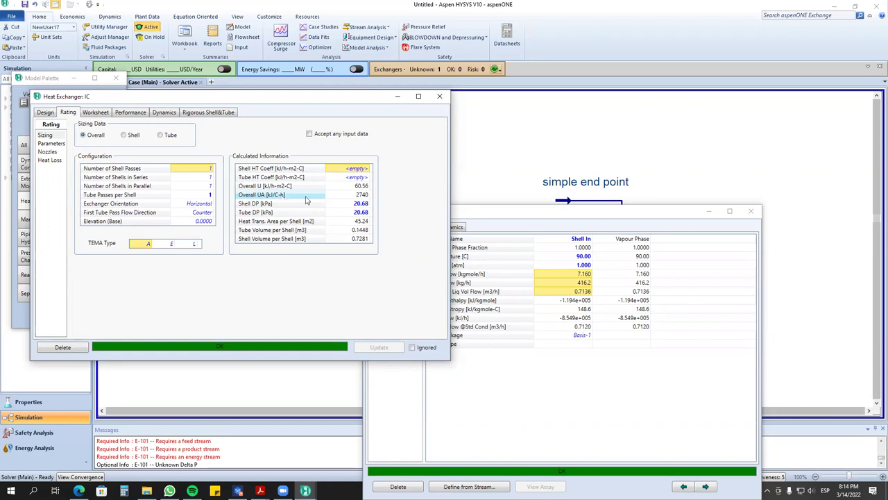
{"action": "mouse_move", "coordinate": [328, 201]}
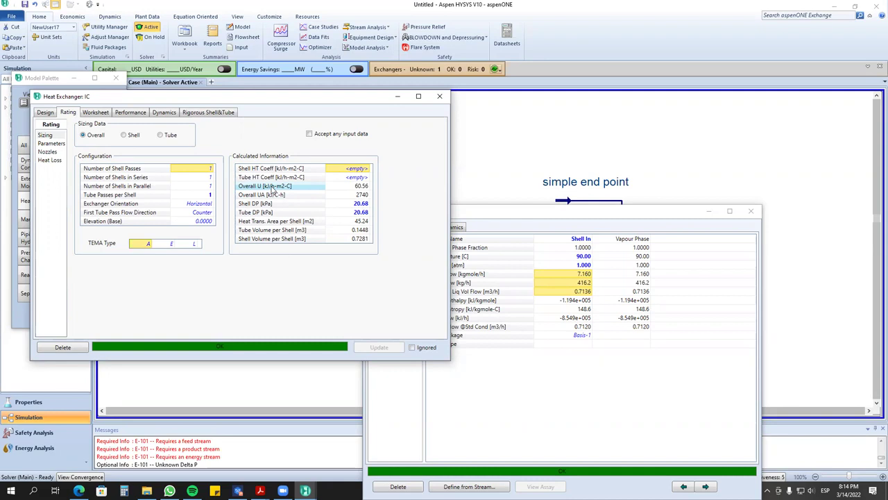
Change the number of tubes per shell to 150 and examine the effect on the exchanger's overall U.
{"action": "left_click", "coordinate": [124, 135]}
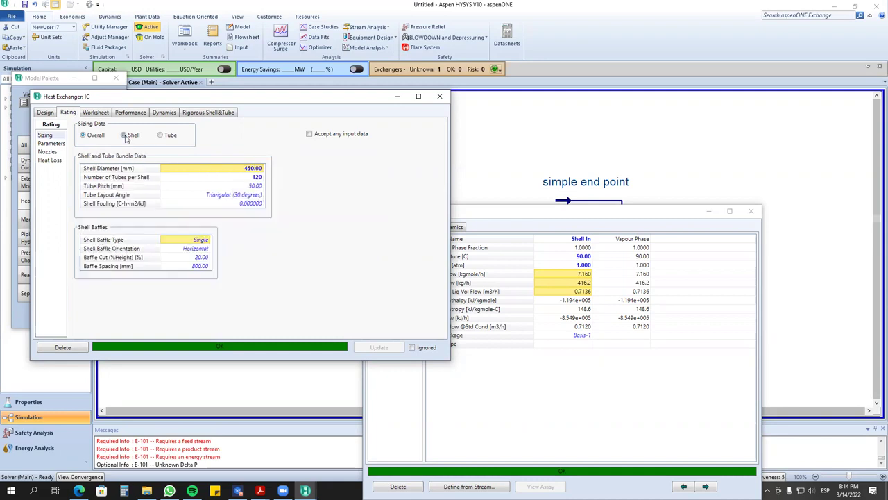
{"action": "left_click", "coordinate": [255, 178]}
{"action": "type", "text": "150"}
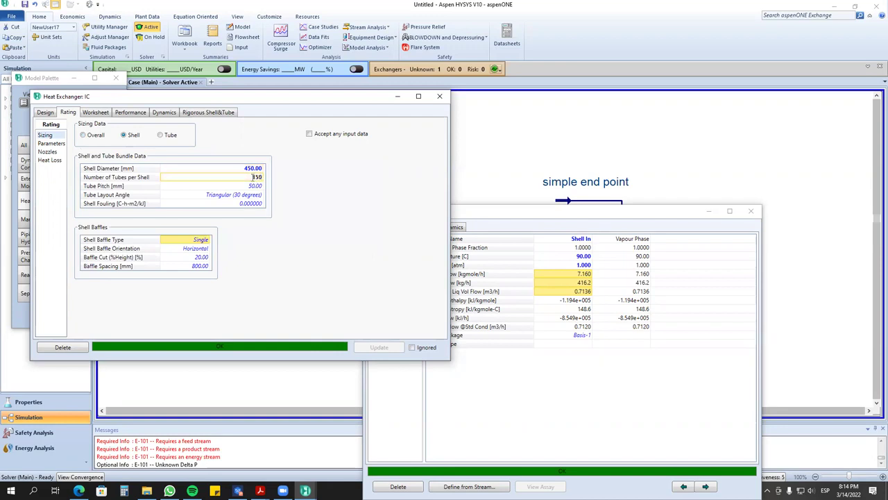
{"action": "key", "text": "Return"}
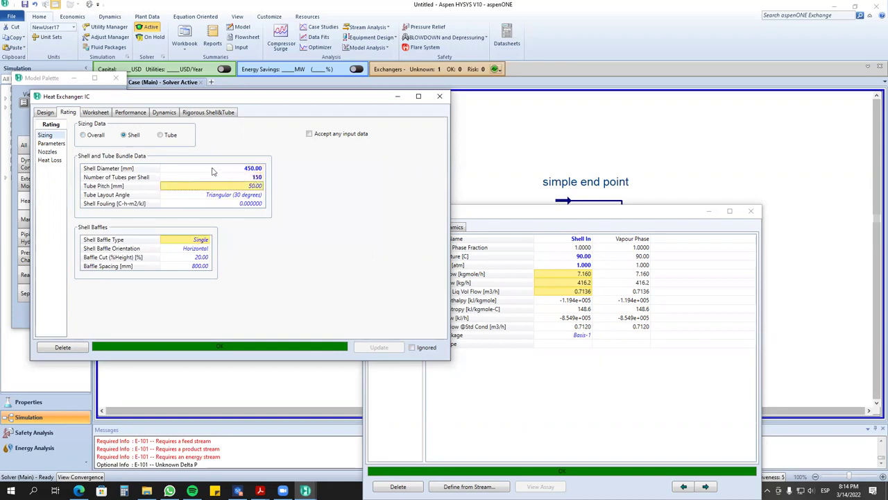
{"action": "left_click", "coordinate": [83, 135]}
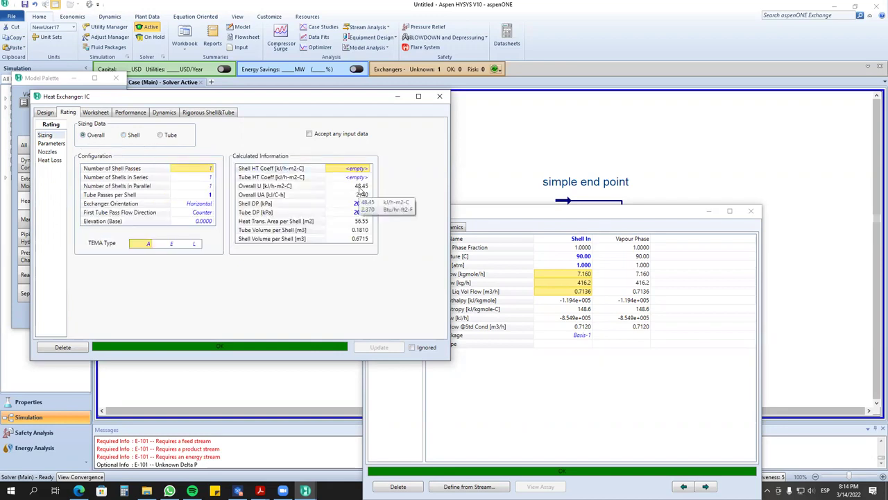
Return the number of tubes per shell to 120 and check the exchanger's overall U again.
{"action": "key", "text": "Right"}
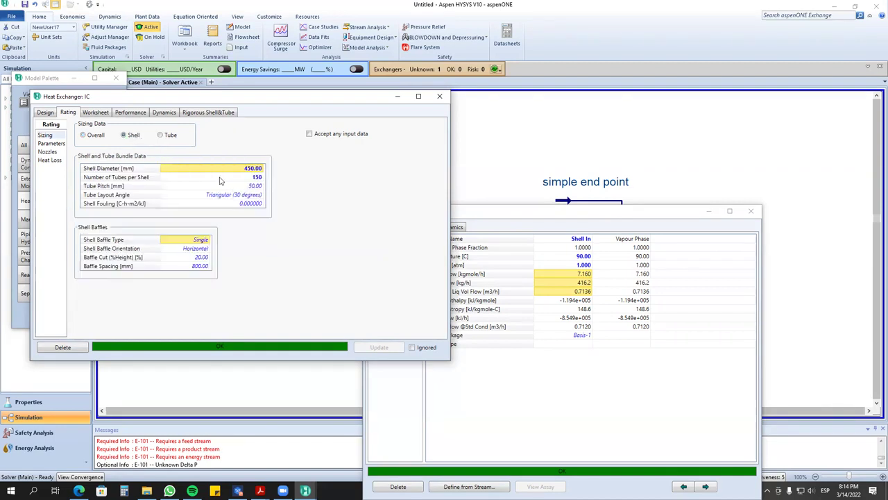
{"action": "left_click", "coordinate": [227, 177]}
{"action": "type", "text": "120"}
{"action": "key", "text": "Return"}
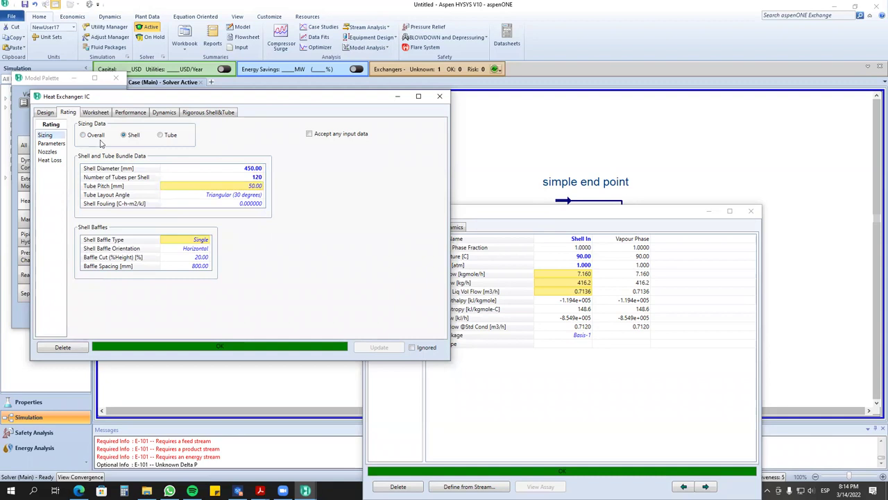
{"action": "left_click", "coordinate": [99, 138]}
{"action": "left_click", "coordinate": [357, 186]}
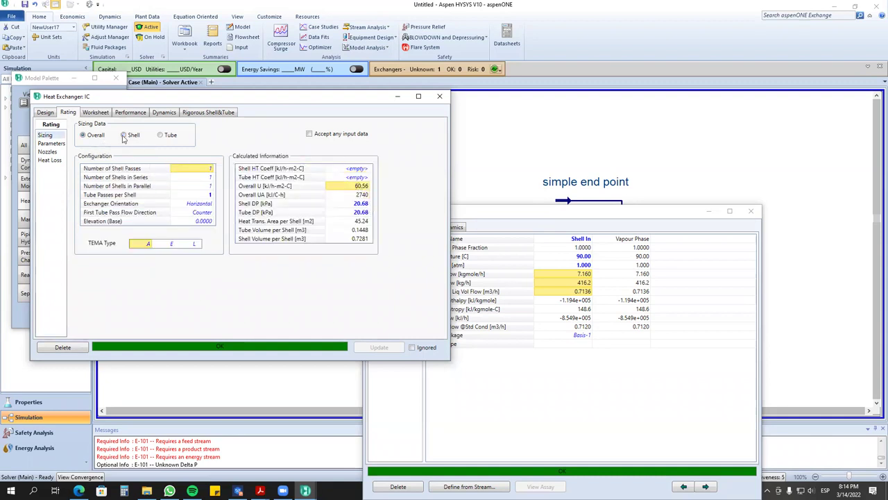
Review the IC exchanger's tube dimensions, shell geometry and overall calculated information against the Shell In stream's conditions.
{"action": "left_click", "coordinate": [160, 136]}
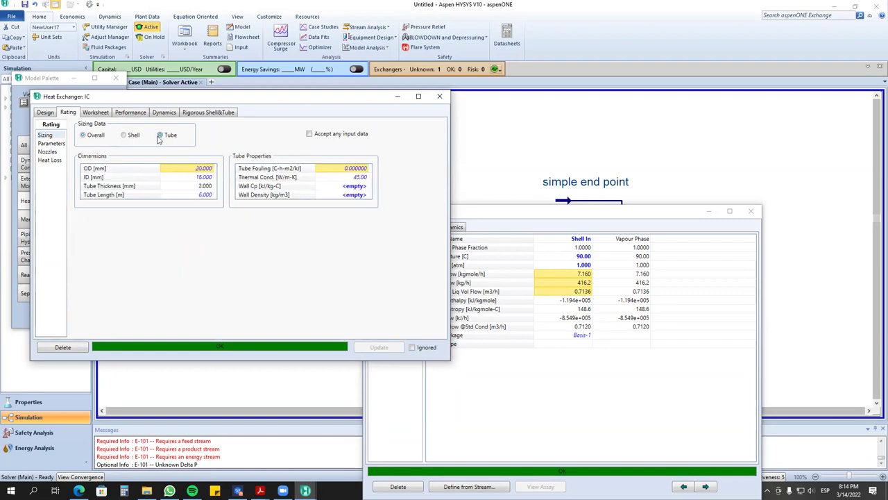
{"action": "left_click", "coordinate": [93, 135]}
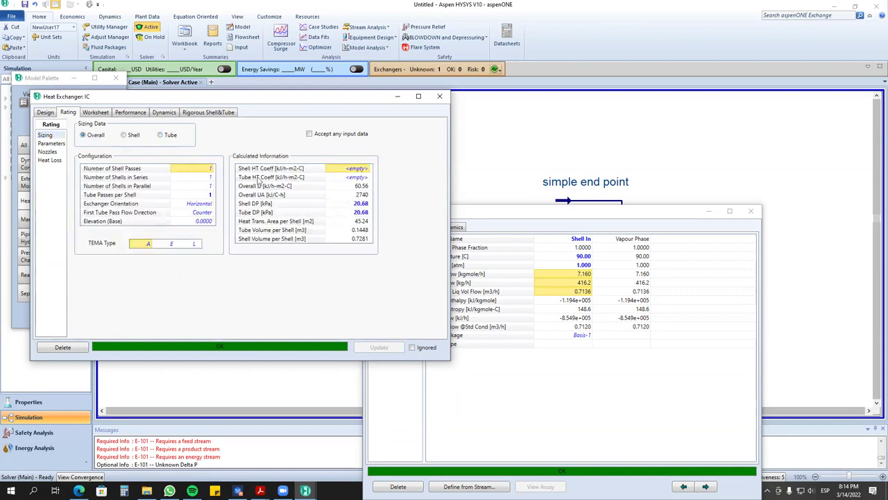
{"action": "left_click_drag", "start_coordinate": [361, 198], "coordinate": [289, 189]}
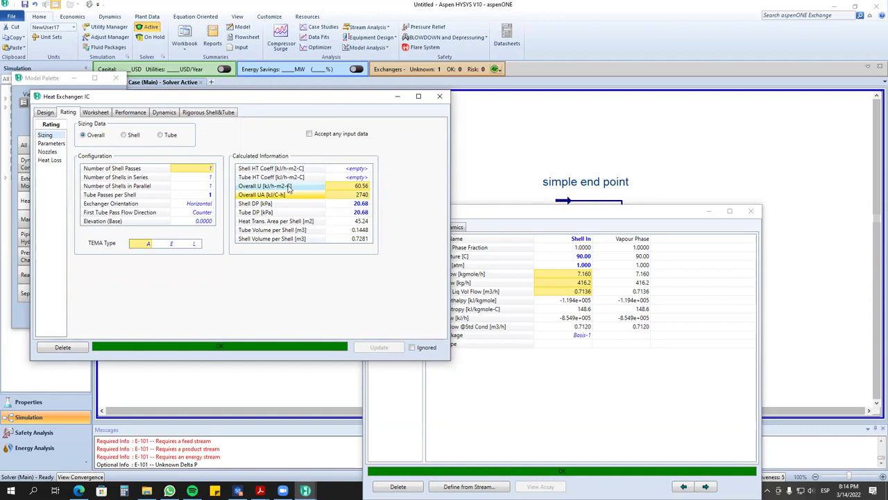
{"action": "left_click", "coordinate": [124, 136]}
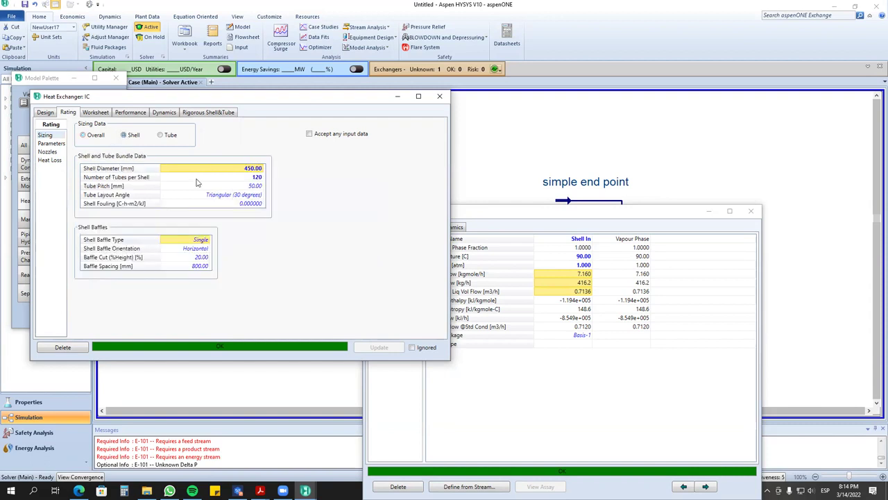
{"action": "left_click", "coordinate": [162, 135]}
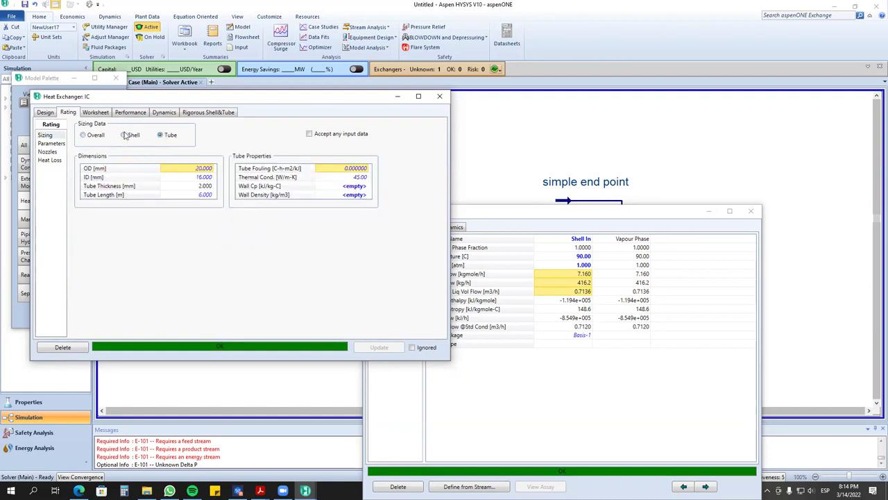
{"action": "left_click", "coordinate": [125, 135]}
{"action": "left_click", "coordinate": [84, 136]}
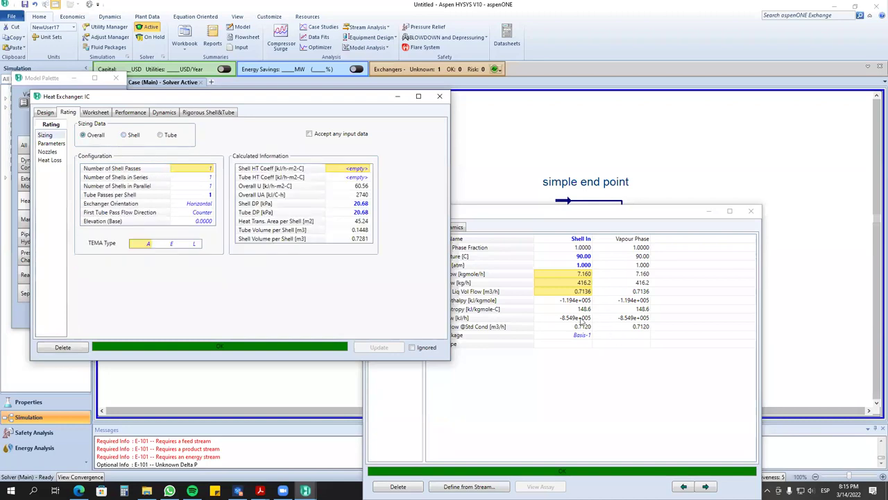
{"action": "left_click", "coordinate": [539, 222]}
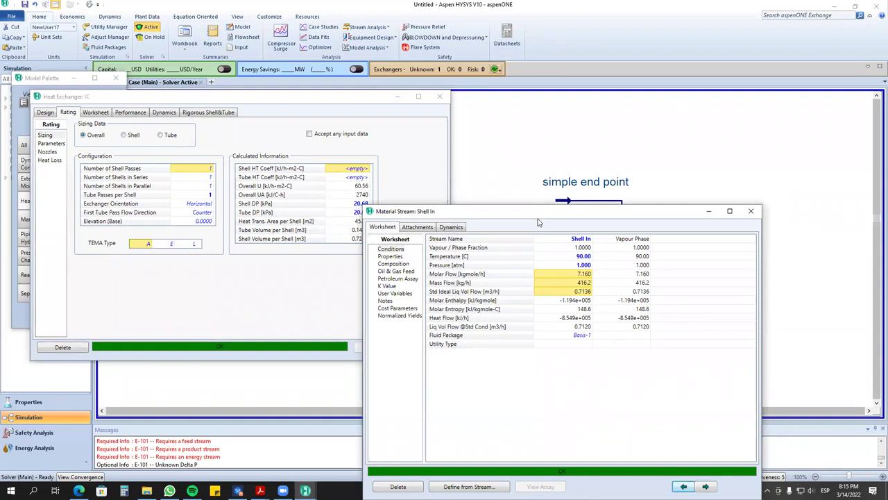
Set the IC exchanger's number of tubes per shell to 100 and examine the effect on overall U and heat transfer area.
{"action": "left_click_drag", "start_coordinate": [425, 214], "coordinate": [312, 213]}
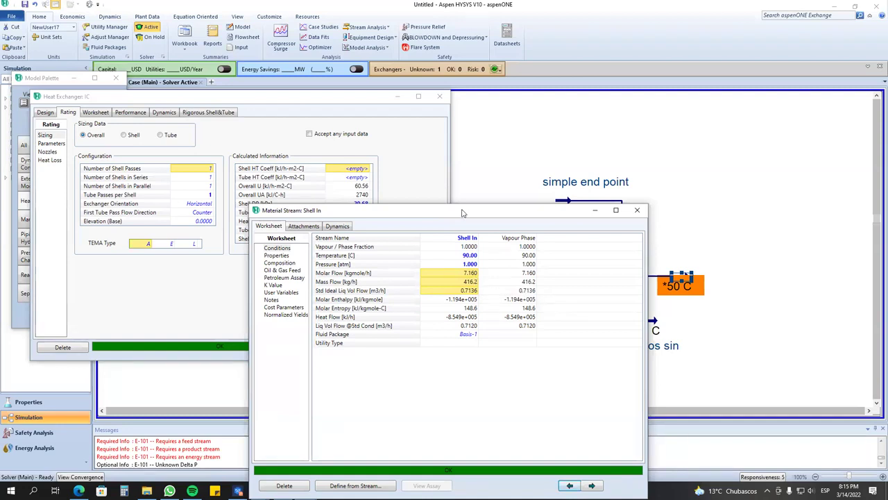
{"action": "left_click_drag", "start_coordinate": [463, 212], "coordinate": [289, 299]}
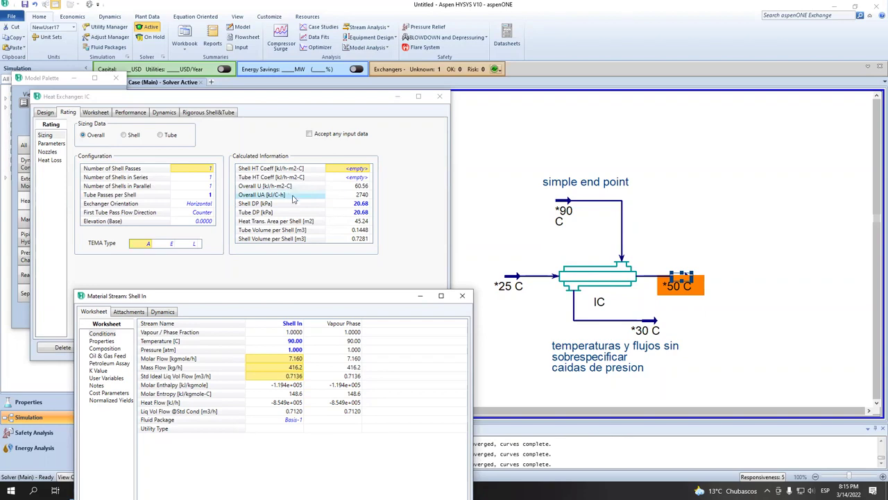
{"action": "left_click", "coordinate": [123, 141]}
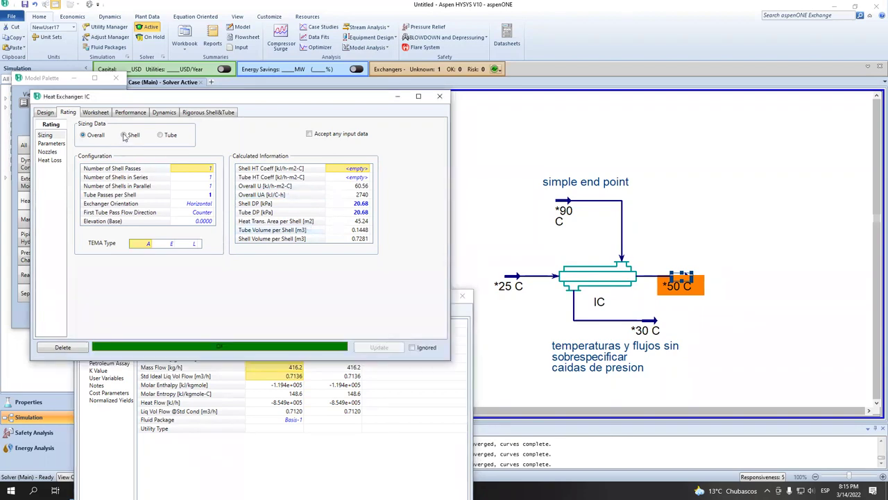
{"action": "left_click", "coordinate": [124, 135]}
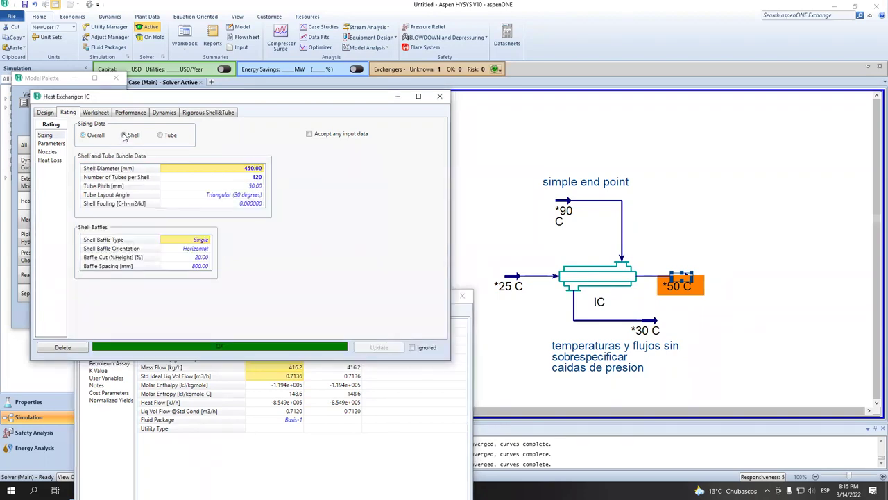
{"action": "left_click", "coordinate": [234, 179]}
{"action": "type", "text": "100"}
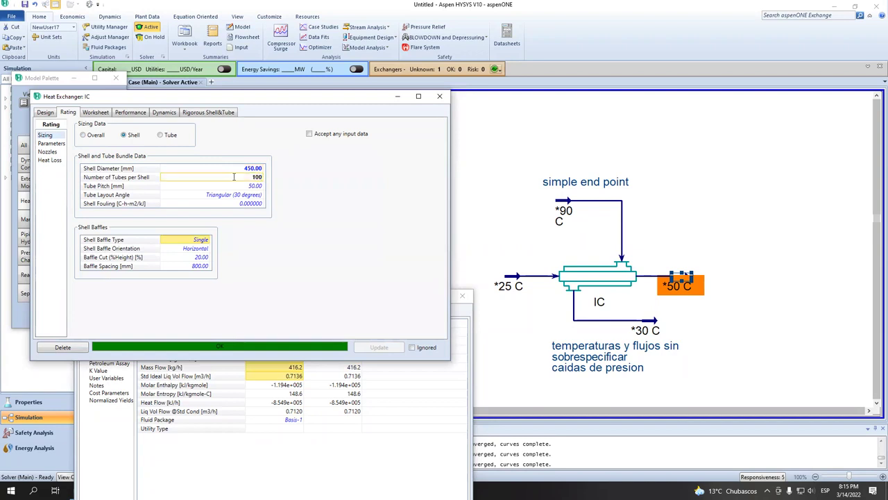
{"action": "left_click", "coordinate": [91, 135]}
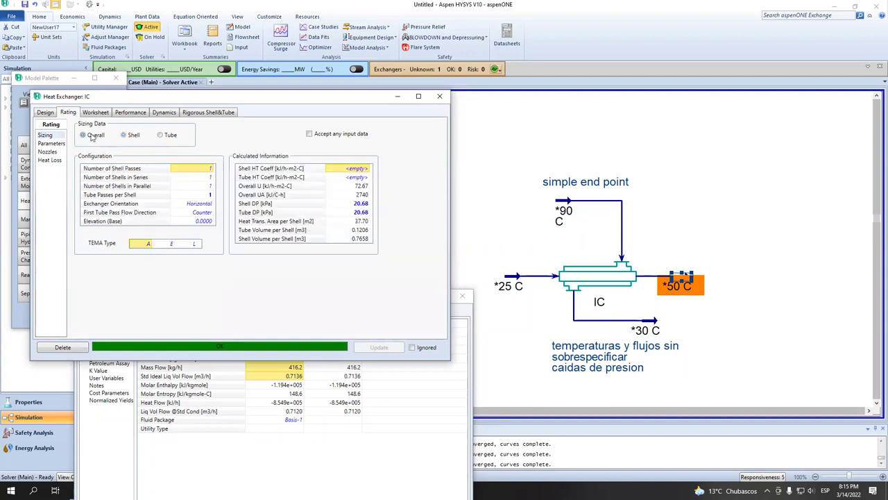
{"action": "left_click", "coordinate": [360, 222]}
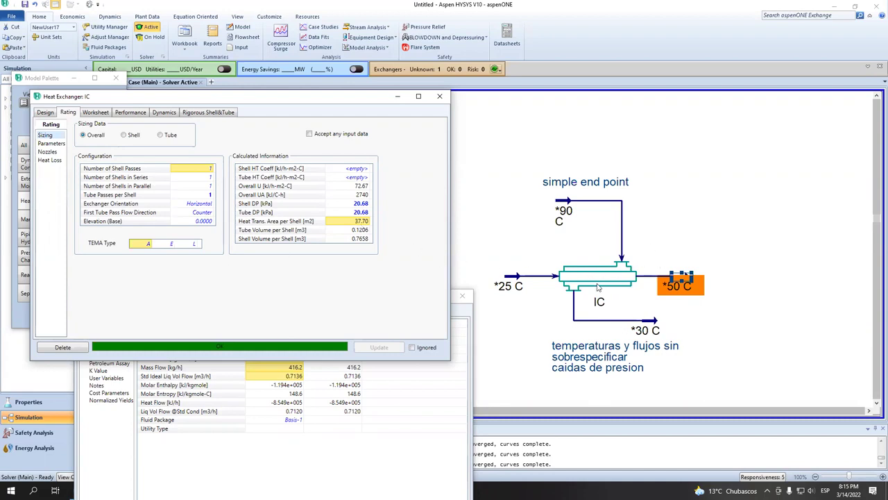
Move the 30 °C shell outlet stream farther from the IC exchanger and the 90 °C shell inlet stream lower on the flowsheet.
{"action": "left_click_drag", "start_coordinate": [652, 323], "coordinate": [705, 323]}
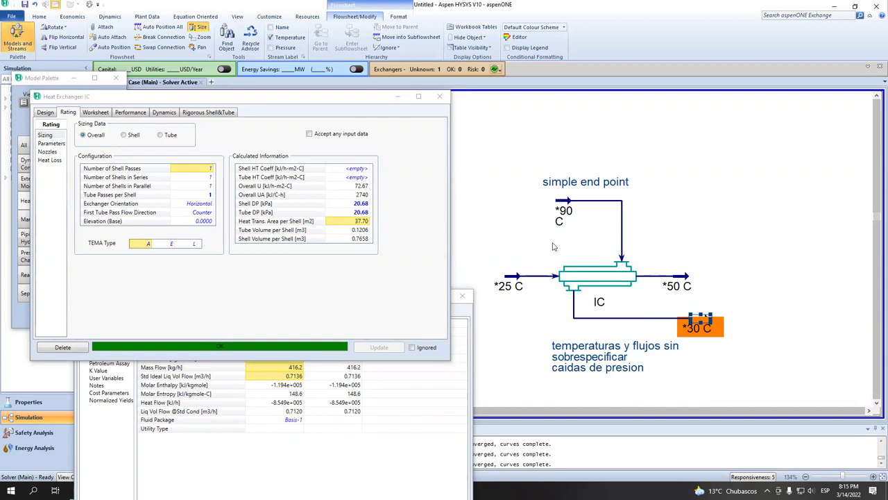
{"action": "left_click", "coordinate": [560, 216]}
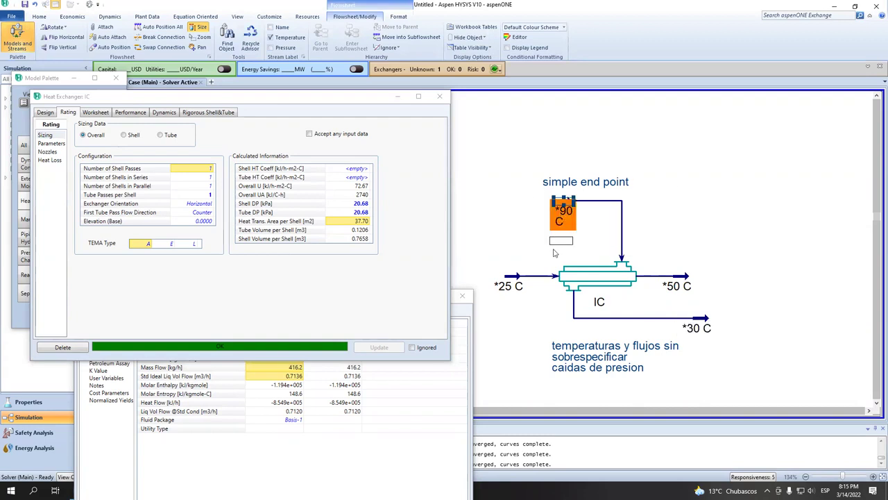
{"action": "mouse_move", "coordinate": [550, 237]}
{"action": "left_mouse_down"}
{"action": "mouse_move", "coordinate": [553, 261]}
{"action": "mouse_move", "coordinate": [547, 236]}
{"action": "mouse_move", "coordinate": [539, 236]}
{"action": "left_mouse_up"}
{"action": "left_click", "coordinate": [575, 231]}
{"action": "left_click", "coordinate": [565, 212]}
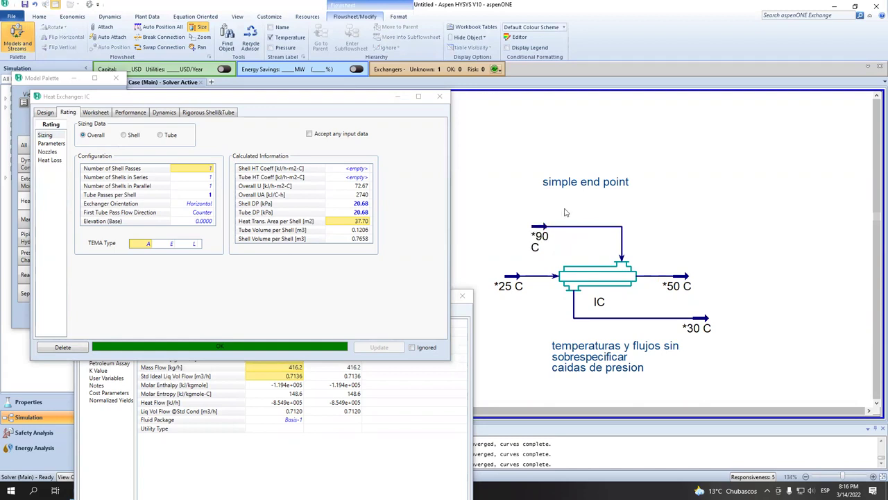
Close the Shell In stream and IC heat exchanger property windows.
{"action": "left_click", "coordinate": [356, 459]}
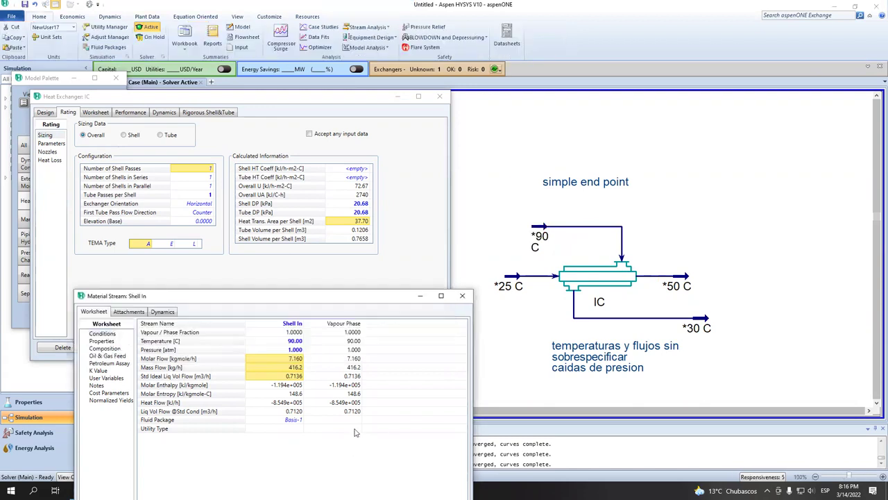
{"action": "left_click", "coordinate": [462, 296]}
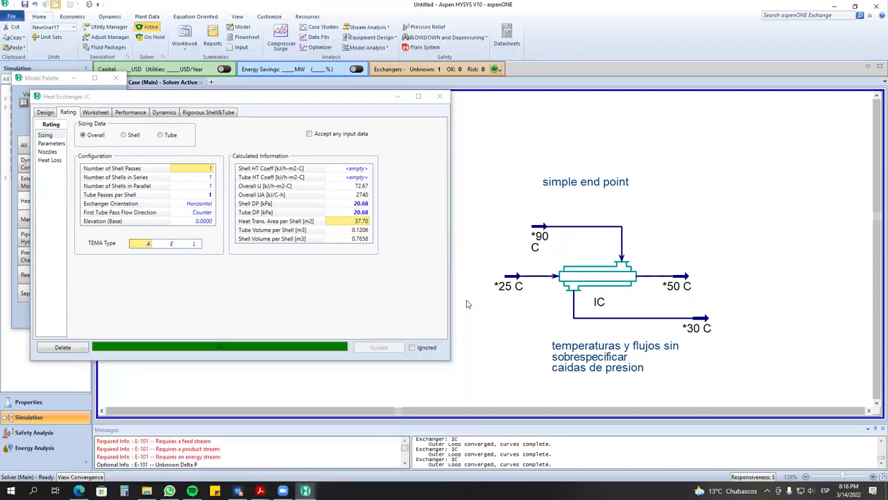
{"action": "left_click", "coordinate": [440, 96]}
Copy the IC exchanger with its four streams and paste the duplicate into the empty flowsheet area beside it.
{"action": "left_click", "coordinate": [869, 411]}
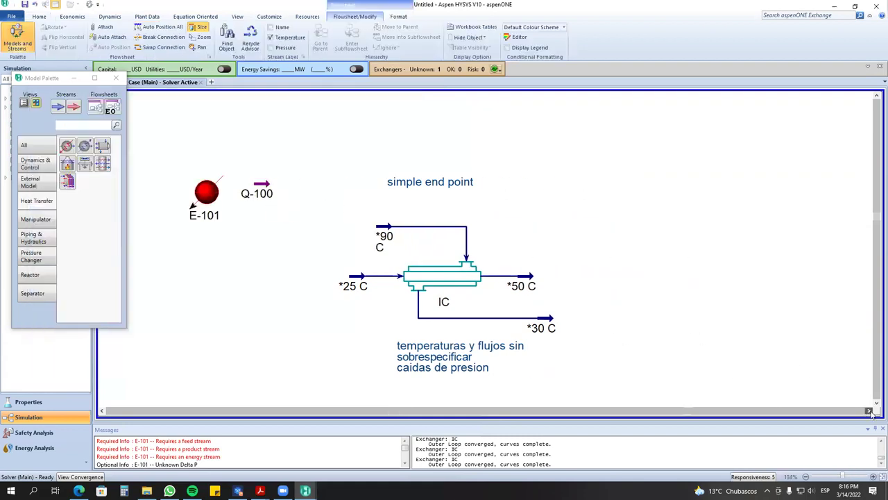
{"action": "left_click", "coordinate": [869, 411]}
{"action": "scroll", "coordinate": [690, 351], "scroll_direction": "down", "scroll_amount": 1}
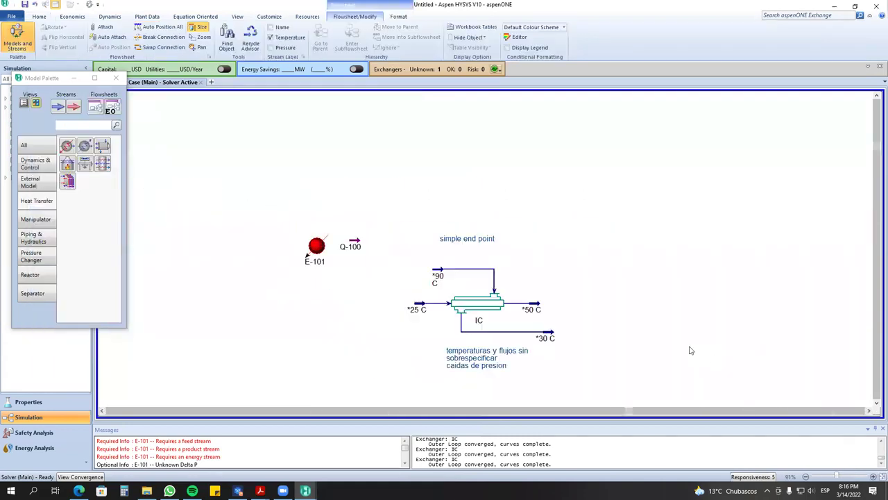
{"action": "scroll", "coordinate": [690, 350], "scroll_direction": "up", "scroll_amount": 2}
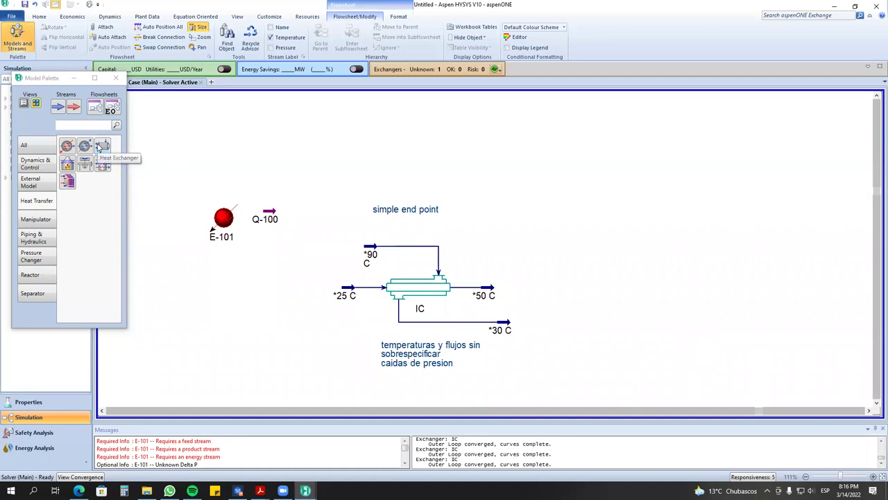
{"action": "mouse_move", "coordinate": [322, 240]}
{"action": "left_mouse_down"}
{"action": "mouse_move", "coordinate": [551, 346]}
{"action": "mouse_move", "coordinate": [454, 278]}
{"action": "mouse_move", "coordinate": [327, 231]}
{"action": "left_mouse_up"}
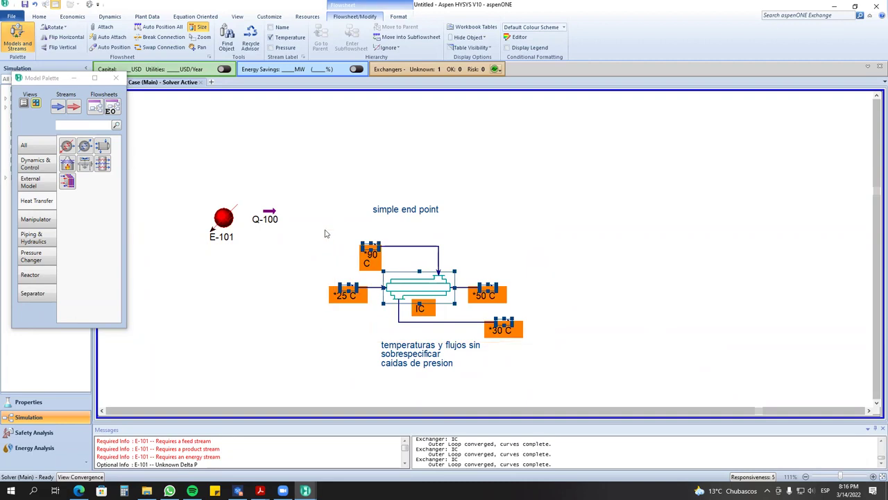
{"action": "right_click", "coordinate": [349, 293]}
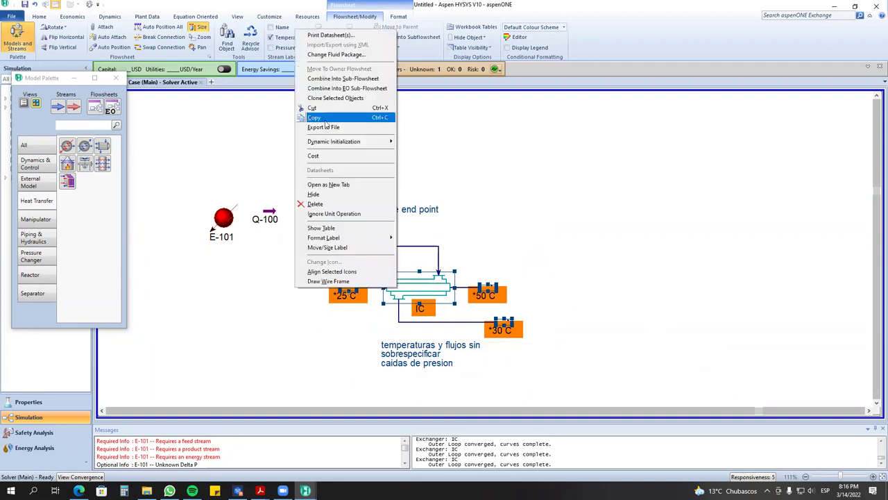
{"action": "left_click", "coordinate": [648, 286]}
{"action": "right_click", "coordinate": [711, 284]}
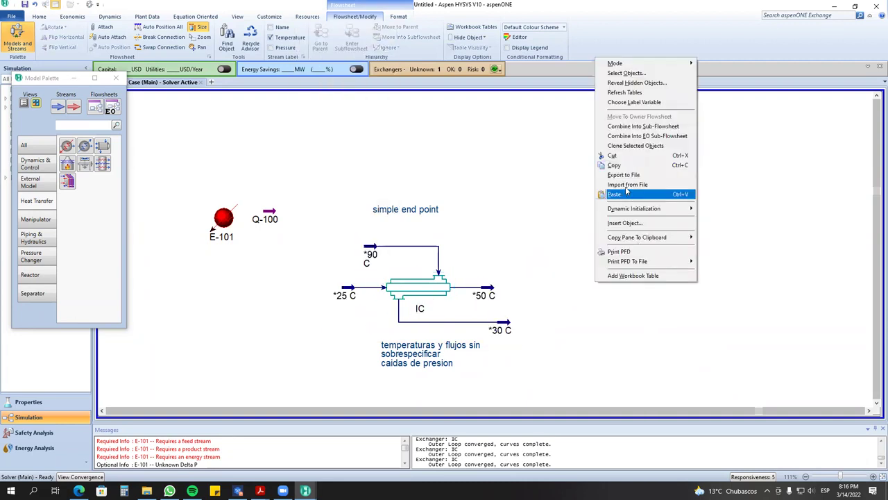
{"action": "left_click", "coordinate": [763, 193]}
{"action": "left_click", "coordinate": [789, 372]}
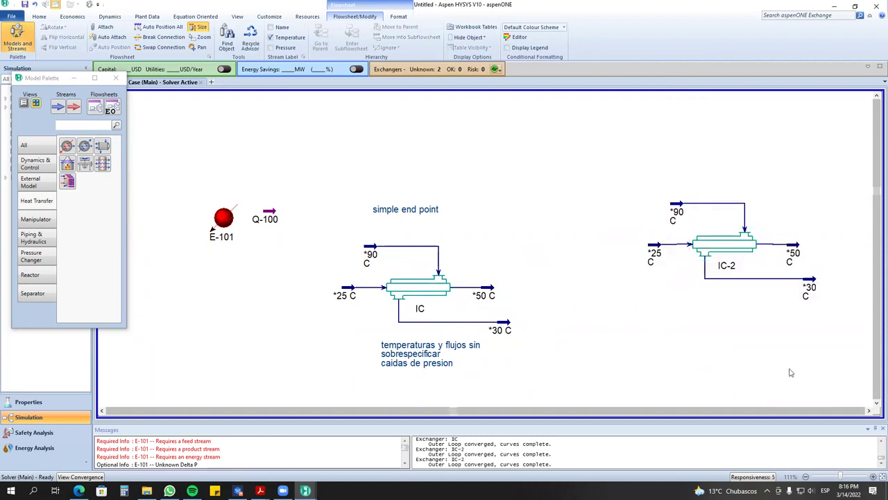
Move the pasted exchanger and its streams level with the original IC exchanger.
{"action": "left_click", "coordinate": [869, 410]}
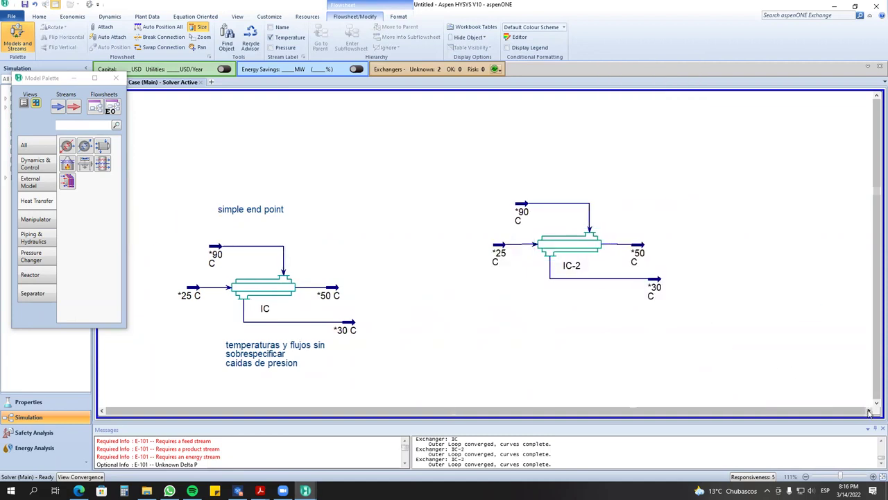
{"action": "left_click", "coordinate": [115, 410]}
{"action": "left_click_drag", "start_coordinate": [460, 190], "coordinate": [689, 322]}
{"action": "left_click_drag", "start_coordinate": [601, 250], "coordinate": [598, 287]}
{"action": "left_click", "coordinate": [678, 277]}
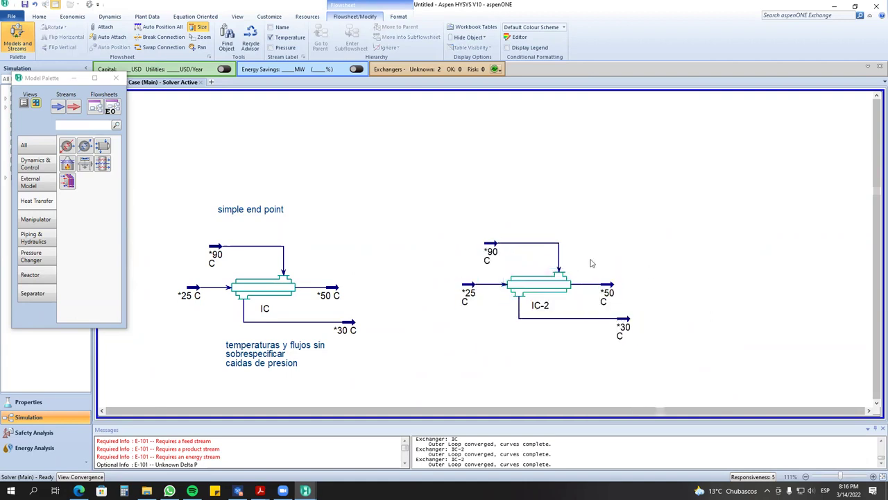
Check the component lists in the Properties environment and return to the simulation flowsheet.
{"action": "left_click", "coordinate": [52, 402]}
{"action": "left_click", "coordinate": [40, 91]}
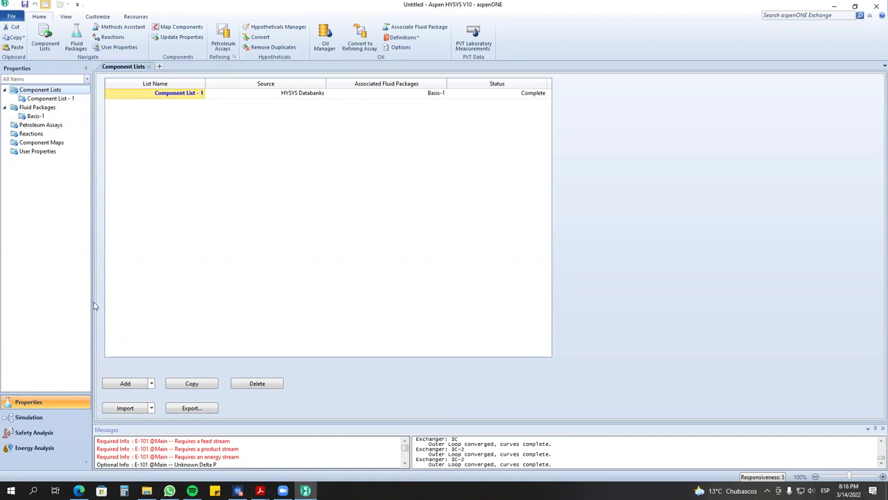
{"action": "left_click", "coordinate": [52, 421]}
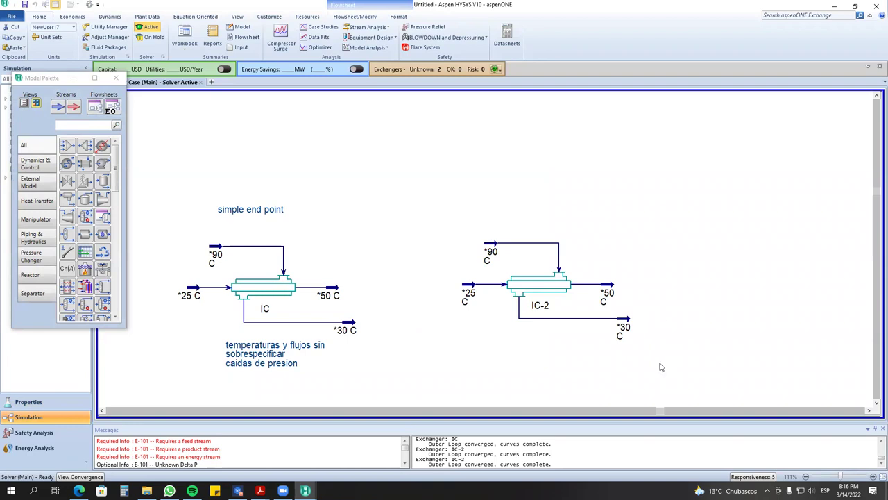
Spread the 25 °C and 50 °C tube streams away from IC-2 and bring its 30 °C shell outlet stream closer.
{"action": "left_click_drag", "start_coordinate": [484, 296], "coordinate": [465, 293]}
{"action": "left_click_drag", "start_coordinate": [608, 293], "coordinate": [640, 293]}
{"action": "left_click_drag", "start_coordinate": [623, 329], "coordinate": [563, 334]}
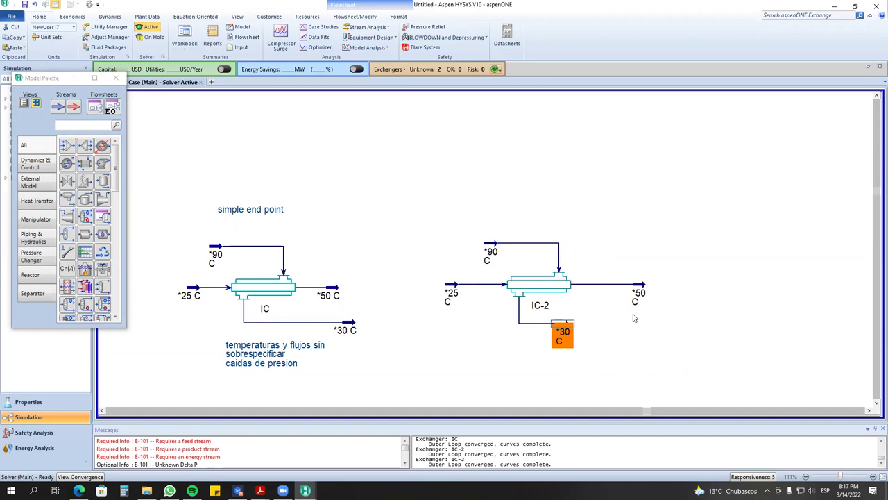
{"action": "left_click", "coordinate": [632, 336]}
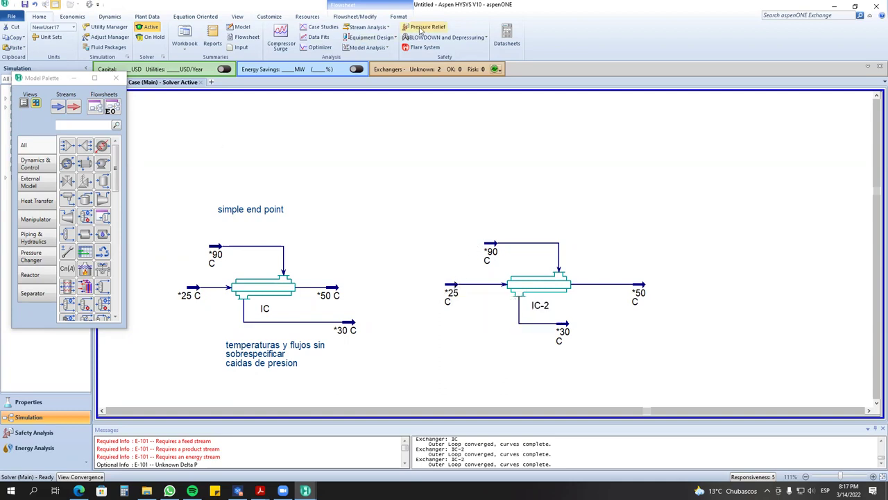
Insert the flowsheet text "Simple State steady Rating" above the IC-2 exchanger.
{"action": "left_click", "coordinate": [397, 18]}
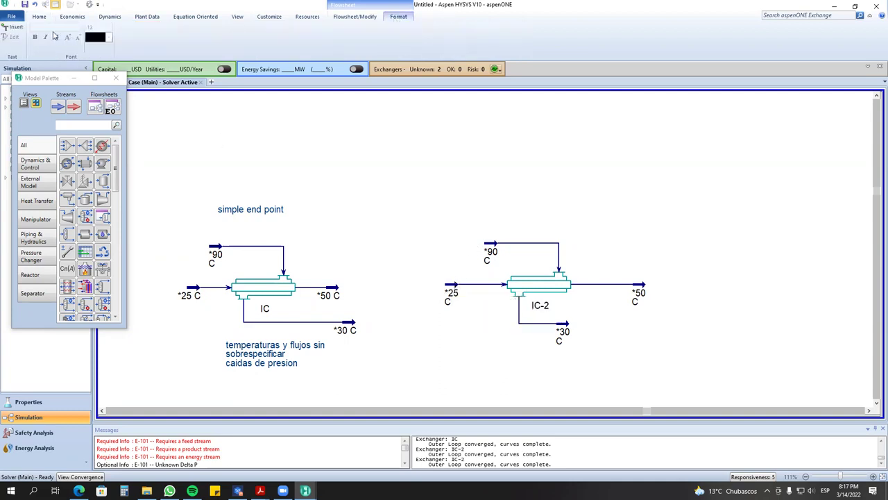
{"action": "left_click", "coordinate": [11, 27]}
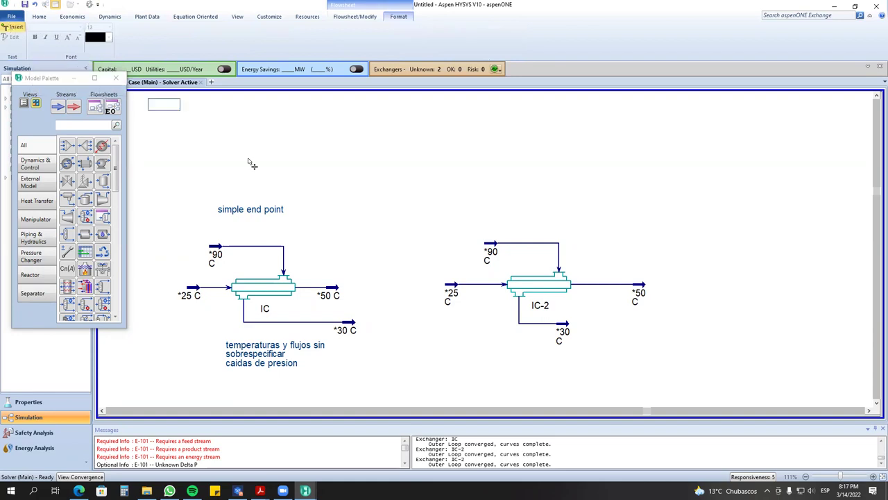
{"action": "left_click", "coordinate": [531, 208]}
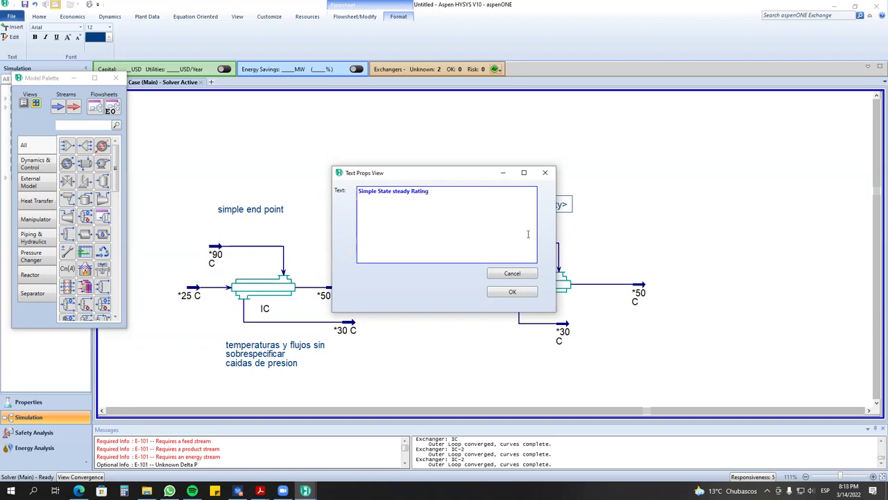
{"action": "left_click", "coordinate": [513, 291]}
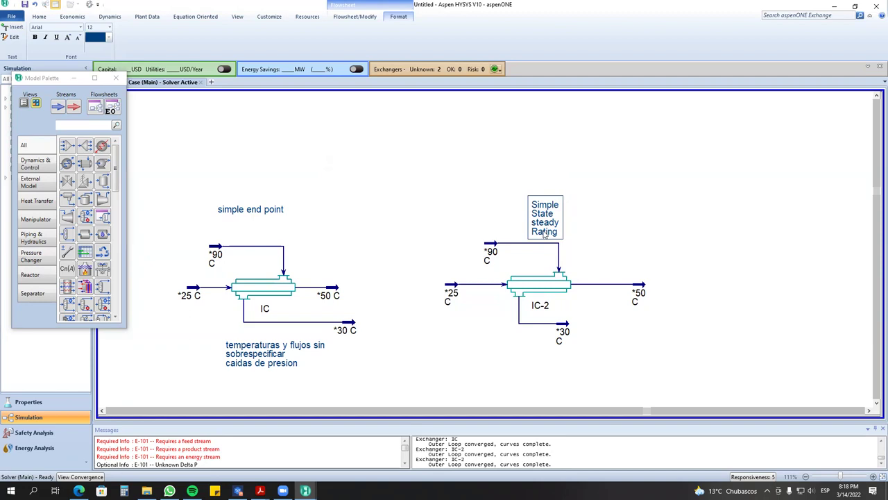
Clear the temperature specification of IC-2's Shell Out-2 stream.
{"action": "double_click", "coordinate": [547, 283]}
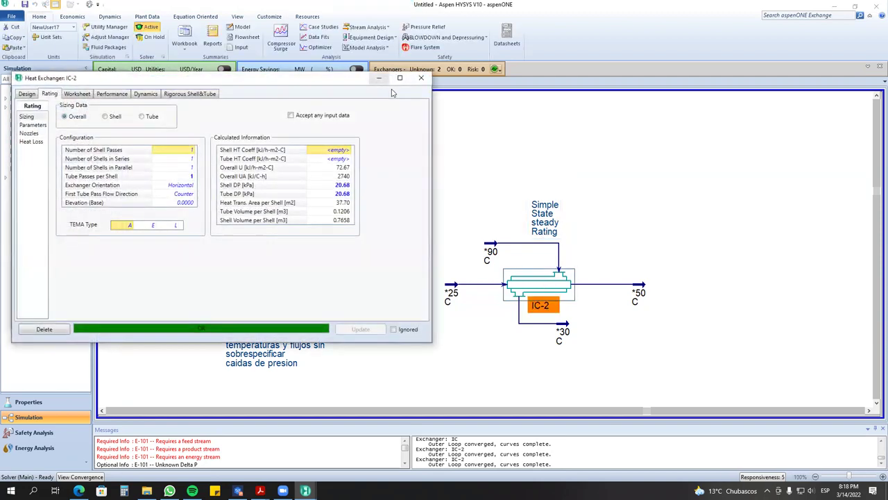
{"action": "left_click", "coordinate": [379, 78]}
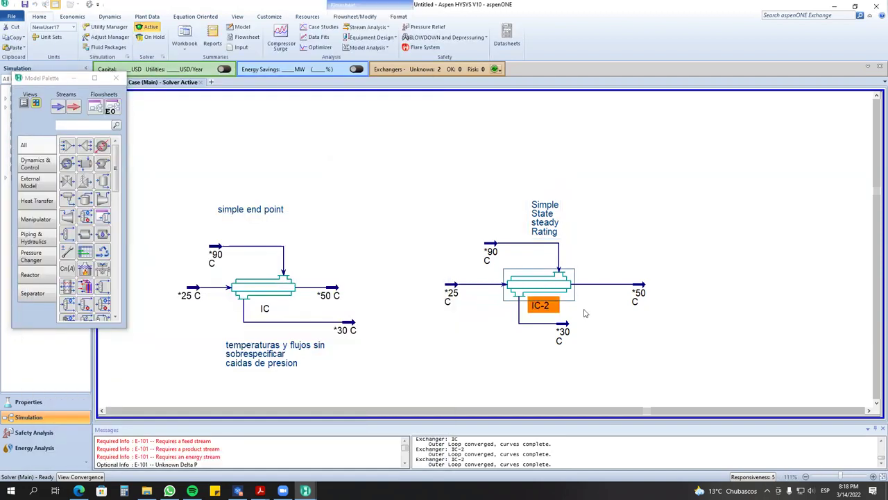
{"action": "double_click", "coordinate": [563, 332]}
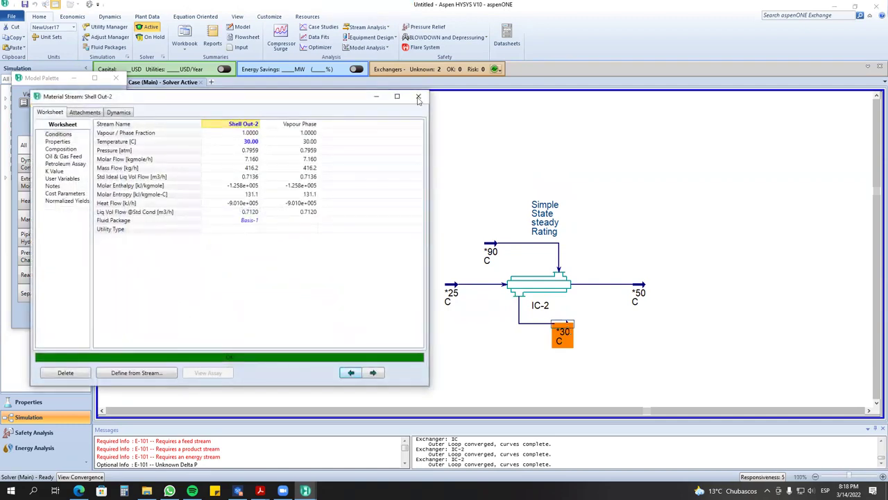
{"action": "left_click", "coordinate": [558, 327]}
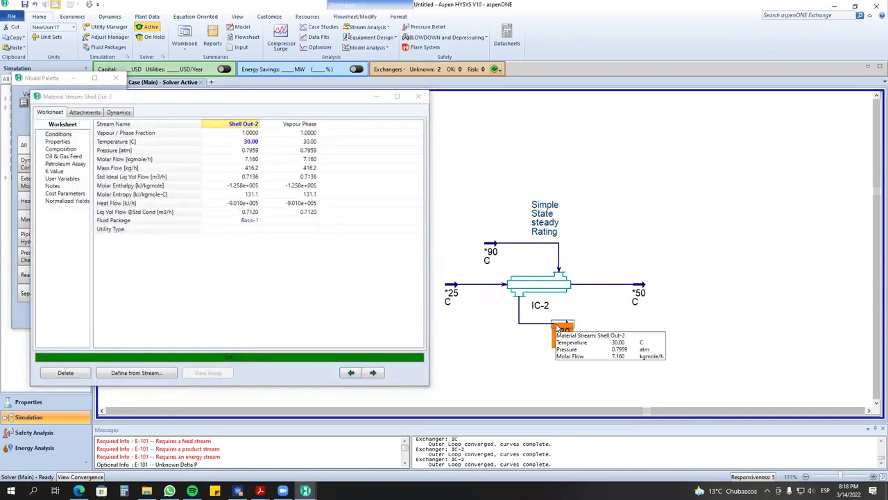
{"action": "left_click", "coordinate": [230, 142]}
{"action": "key", "text": "Delete"}
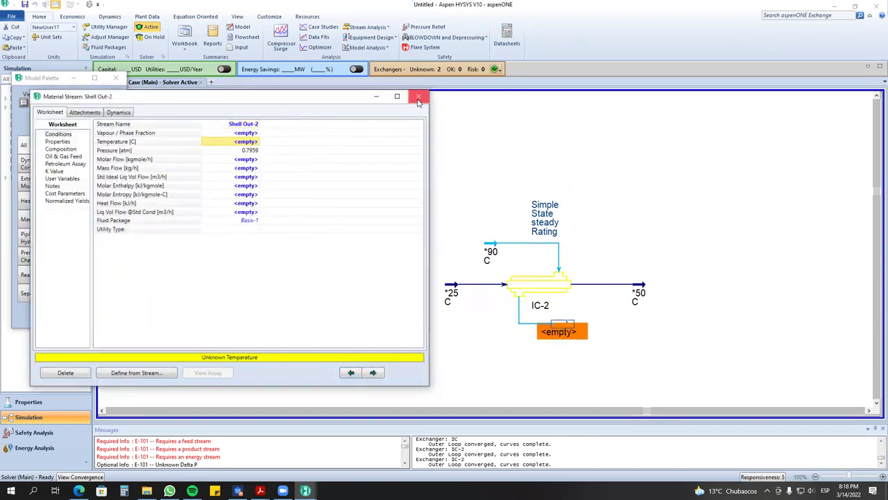
{"action": "left_click", "coordinate": [418, 97]}
Clear the temperature specification of IC-2's Tube Out-2 stream and close its properties.
{"action": "double_click", "coordinate": [635, 290]}
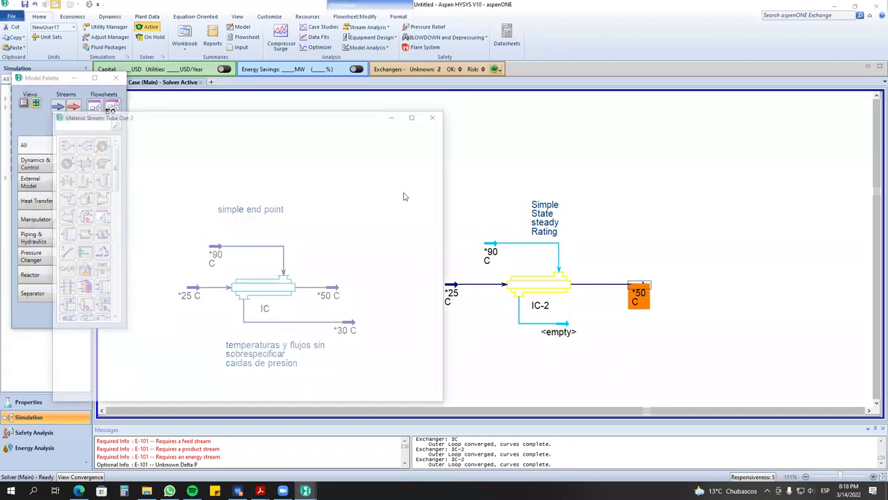
{"action": "left_click", "coordinate": [253, 161]}
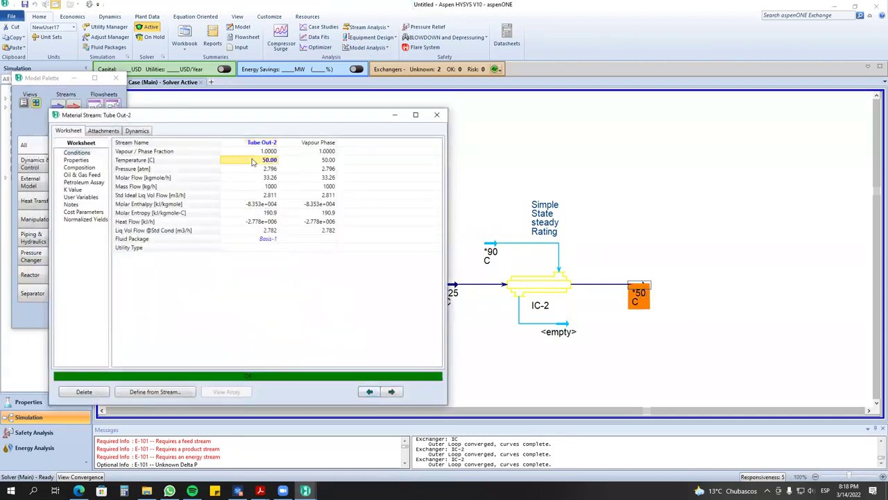
{"action": "key", "text": "Delete"}
{"action": "left_click", "coordinate": [437, 114]}
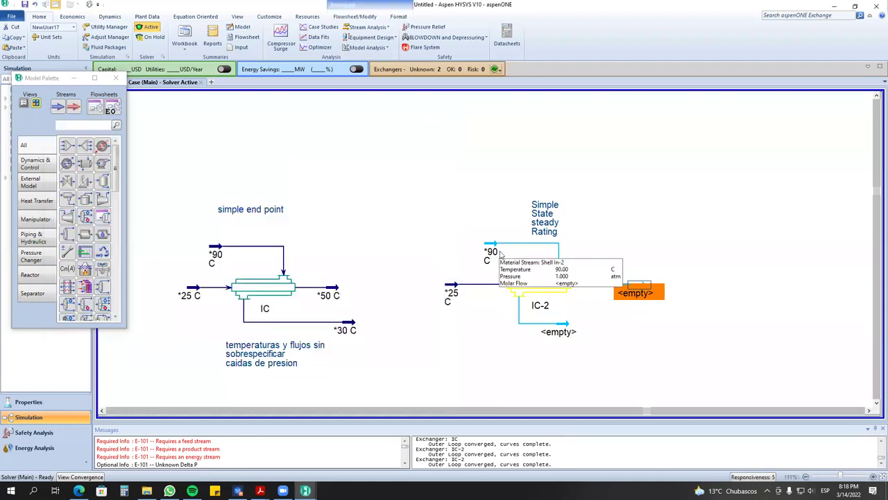
Set the mass flow of IC-2's Shell In-2 stream to 1000 kg/h and close its properties.
{"action": "double_click", "coordinate": [497, 253]}
{"action": "left_click", "coordinate": [280, 206]}
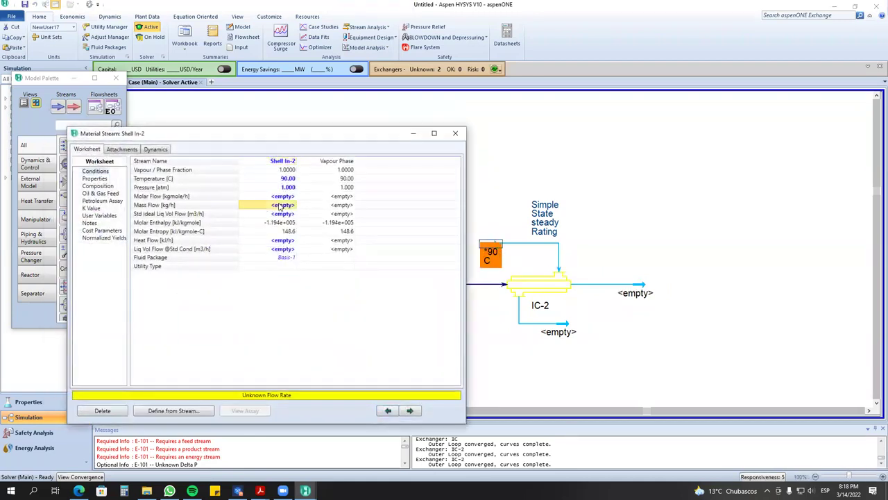
{"action": "type", "text": "1000"}
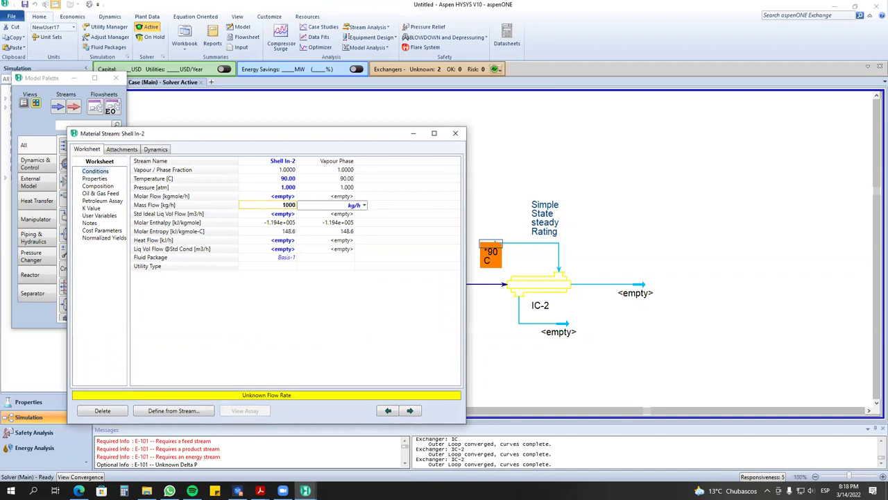
{"action": "key", "text": "Return"}
{"action": "left_click", "coordinate": [455, 133]}
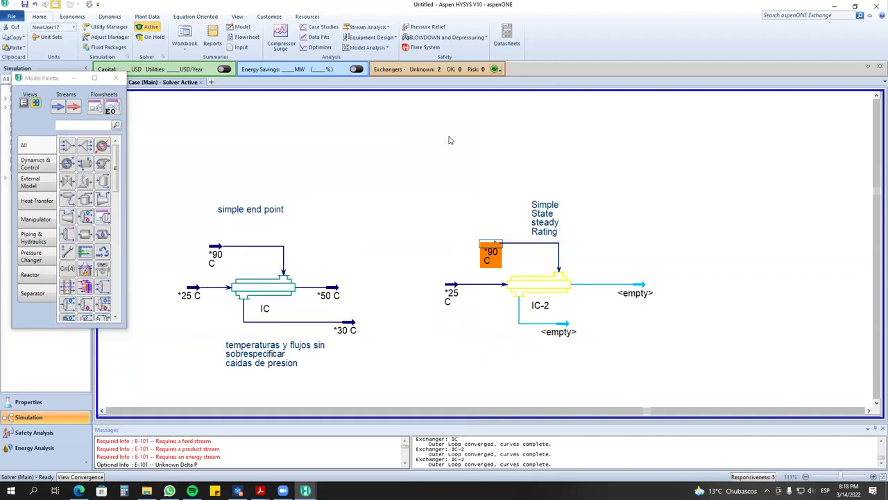
Bring the 25 °C tube inlet stream closer to IC-2 and shift the 90 °C shell inlet stream slightly away from it.
{"action": "left_click", "coordinate": [459, 294]}
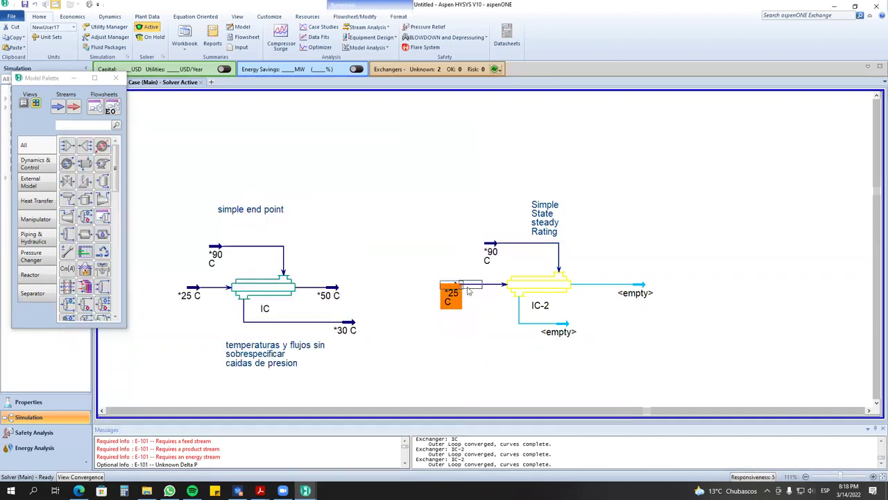
{"action": "left_click_drag", "start_coordinate": [468, 291], "coordinate": [488, 291]}
{"action": "left_click_drag", "start_coordinate": [490, 251], "coordinate": [476, 250]}
{"action": "left_click", "coordinate": [502, 317]}
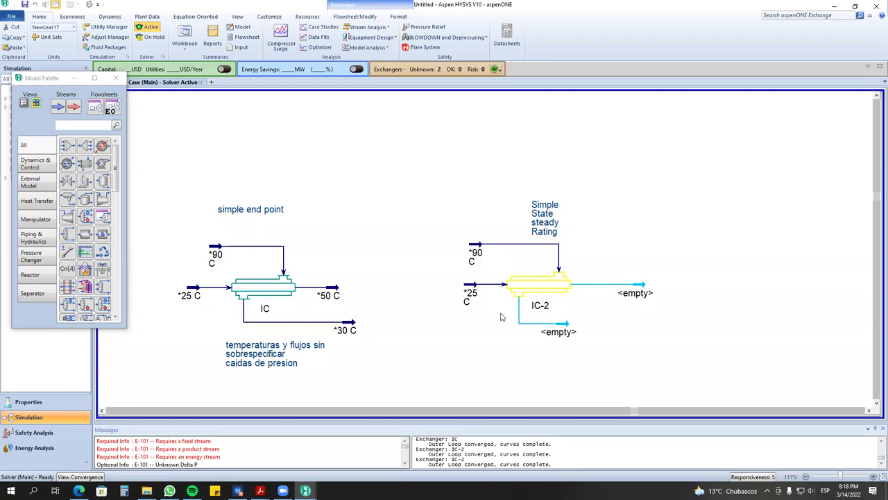
Set the tube passes per shell to 2 in exchanger IC-2's overall rating data.
{"action": "left_click", "coordinate": [525, 281]}
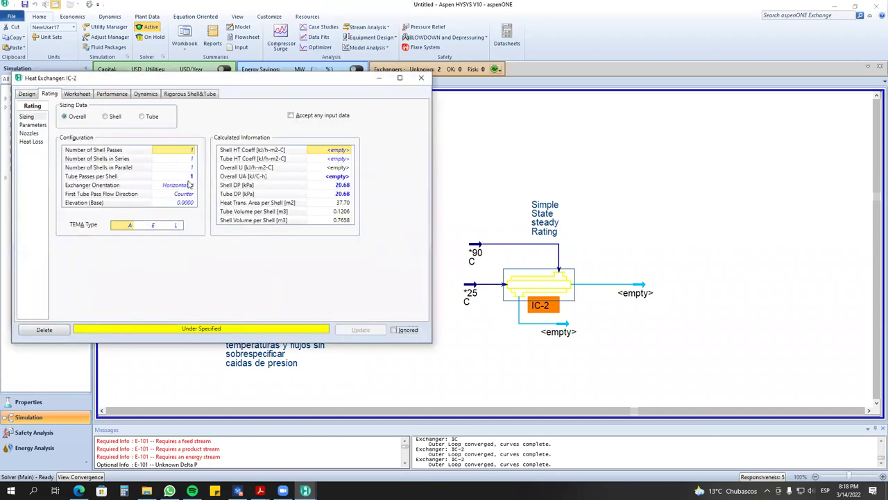
{"action": "left_click", "coordinate": [186, 176]}
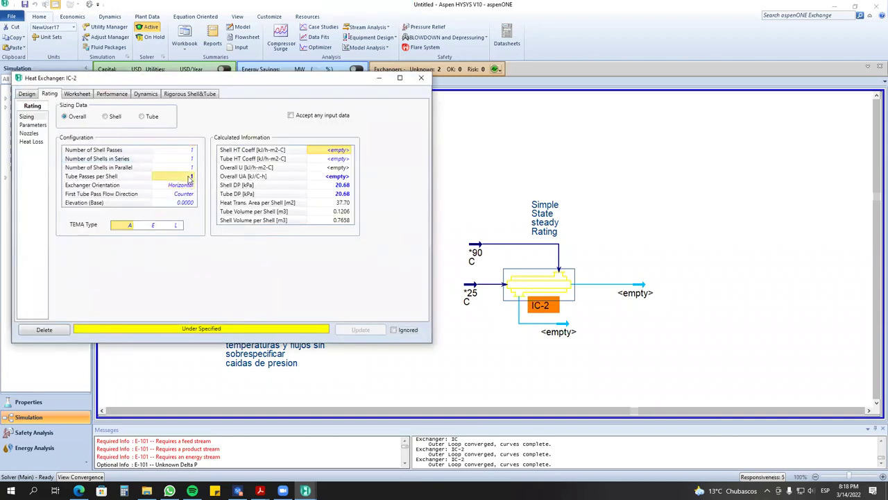
{"action": "type", "text": "2"}
{"action": "key", "text": "Return"}
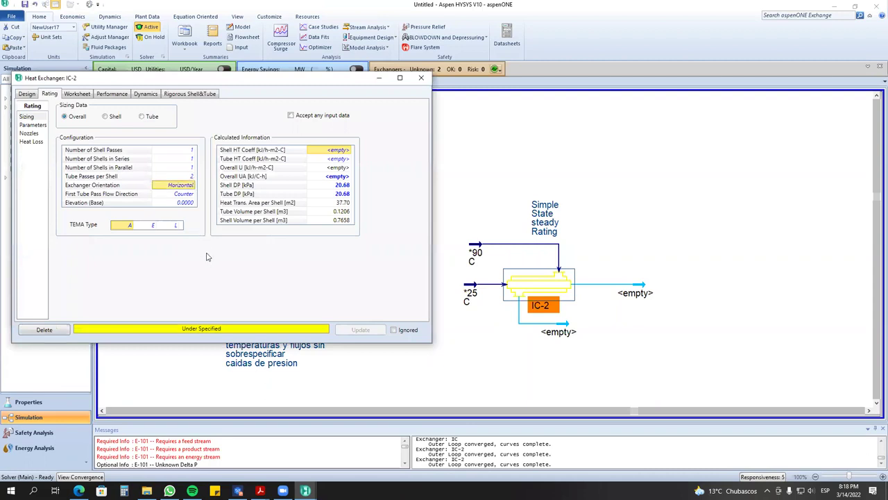
{"action": "left_click_drag", "start_coordinate": [238, 83], "coordinate": [294, 122]}
{"action": "left_click", "coordinate": [220, 223]}
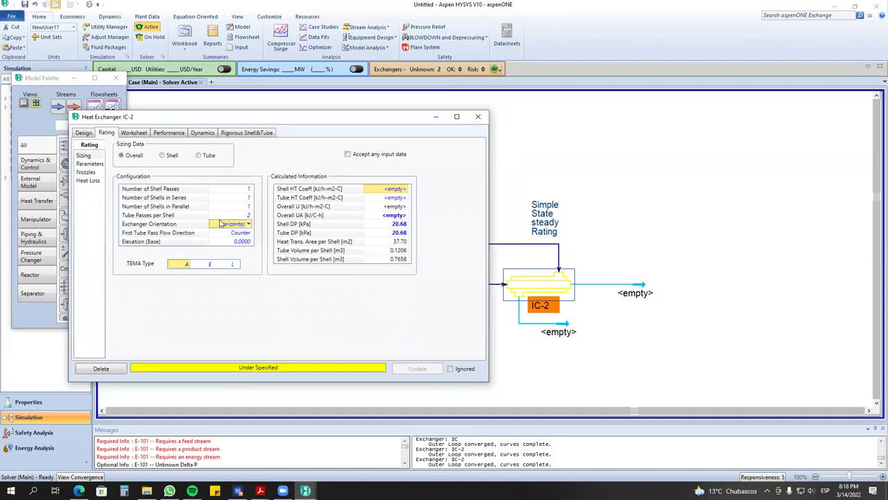
{"action": "left_click", "coordinate": [237, 216]}
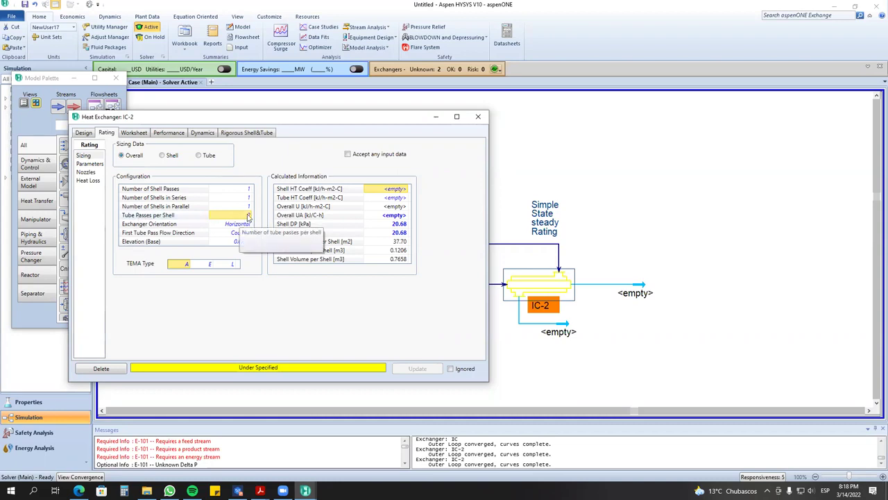
Display IC-2's shell sizing data, switch to Acrobat Reader and find the double-pipe exchanger in Fig. 6.1 of the heat transfer book.
{"action": "left_click", "coordinate": [163, 156]}
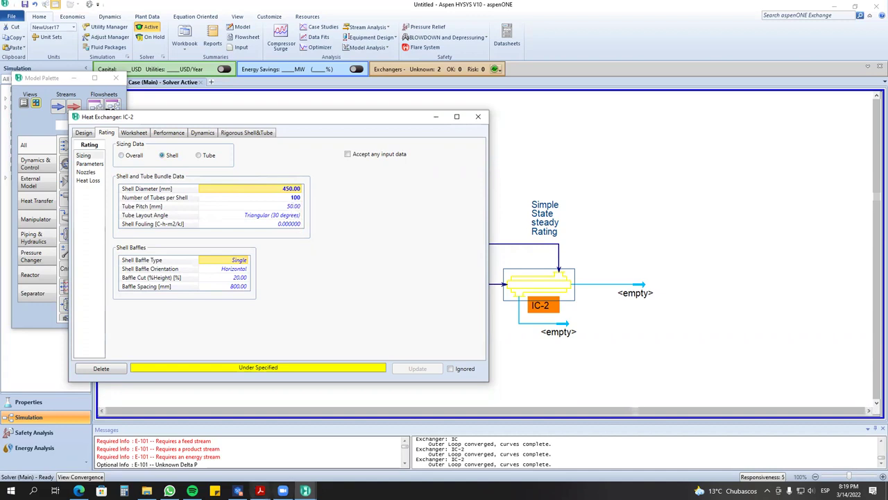
{"action": "left_click", "coordinate": [261, 490]}
{"action": "left_click", "coordinate": [160, 451]}
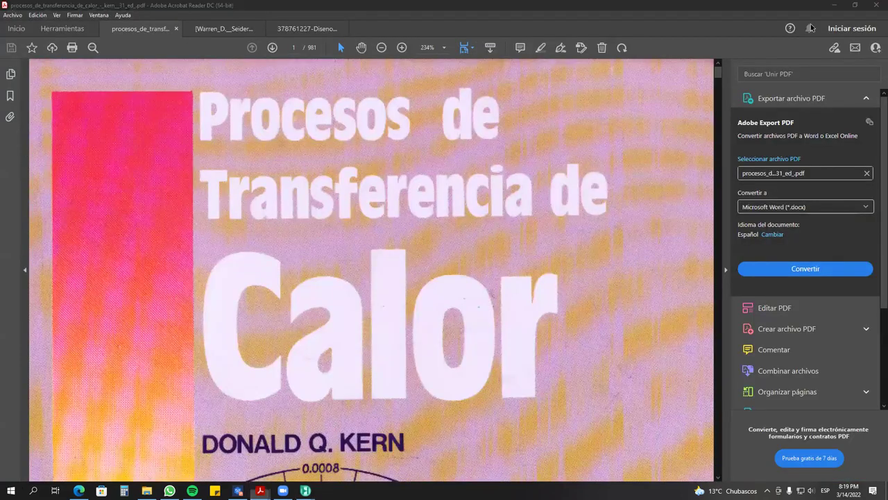
{"action": "left_click_drag", "start_coordinate": [711, 172], "coordinate": [707, 73]}
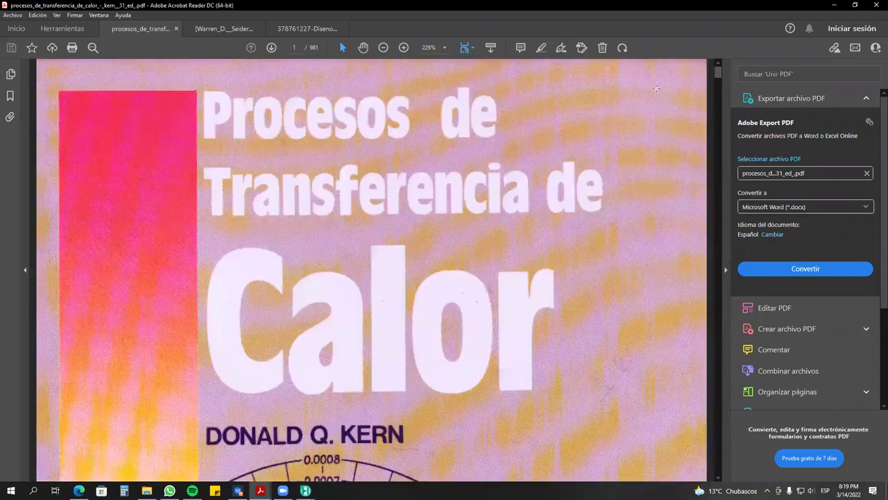
{"action": "left_click_drag", "start_coordinate": [717, 70], "coordinate": [719, 110]}
{"action": "scroll", "coordinate": [719, 110], "scroll_direction": "up", "scroll_amount": 15}
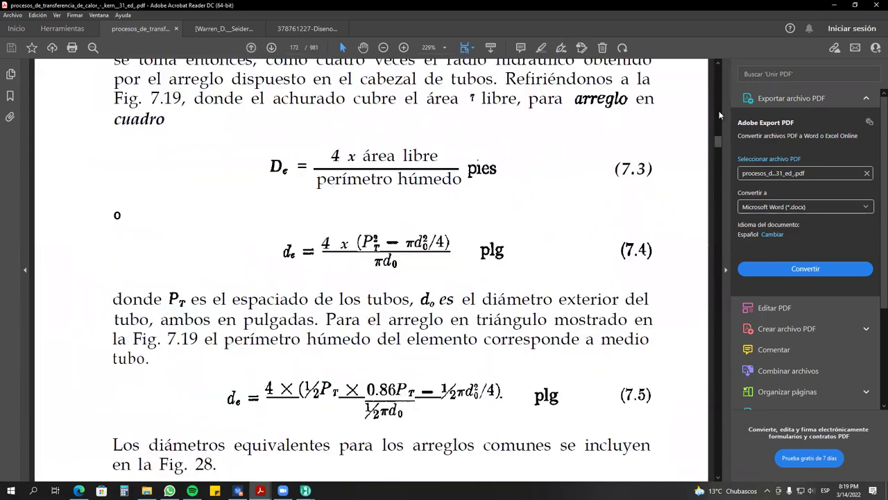
{"action": "scroll", "coordinate": [720, 111], "scroll_direction": "up", "scroll_amount": 20}
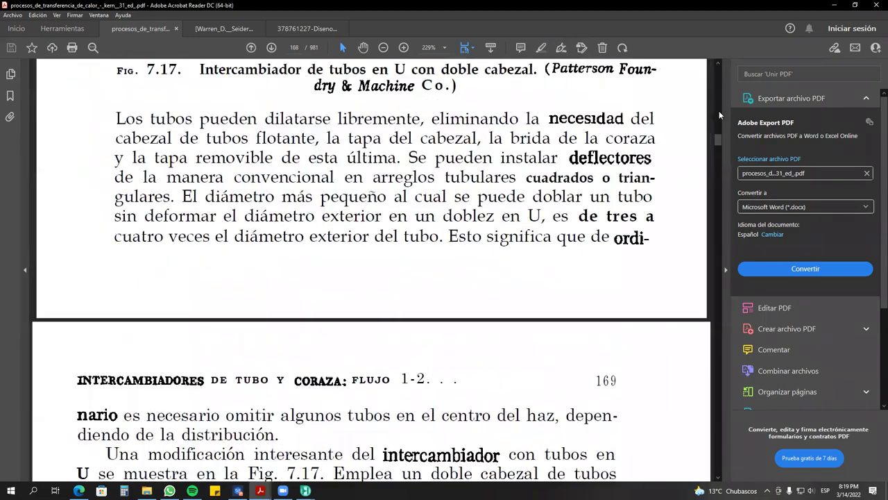
{"action": "scroll", "coordinate": [719, 111], "scroll_direction": "up", "scroll_amount": 20}
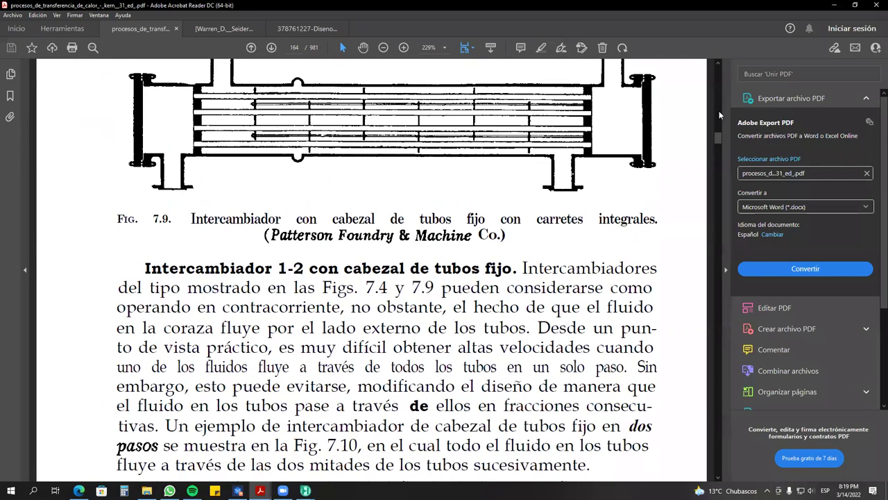
{"action": "scroll", "coordinate": [719, 111], "scroll_direction": "up", "scroll_amount": 20}
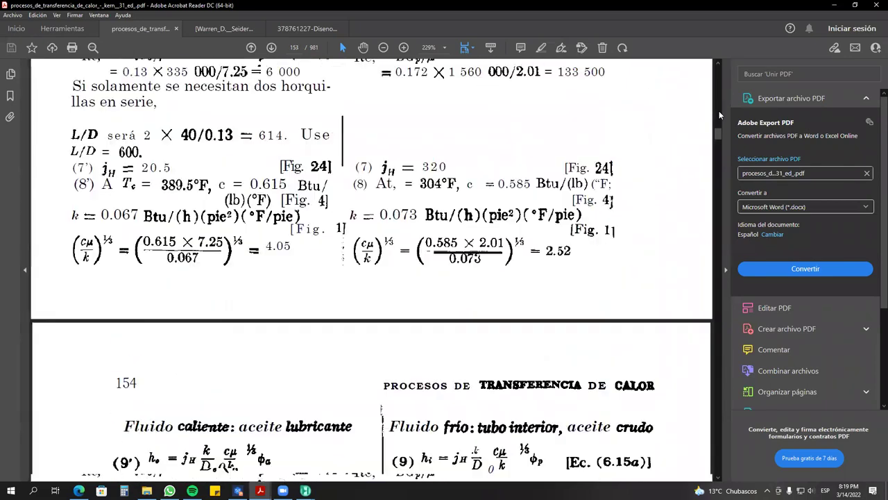
{"action": "scroll", "coordinate": [719, 110], "scroll_direction": "up", "scroll_amount": 20}
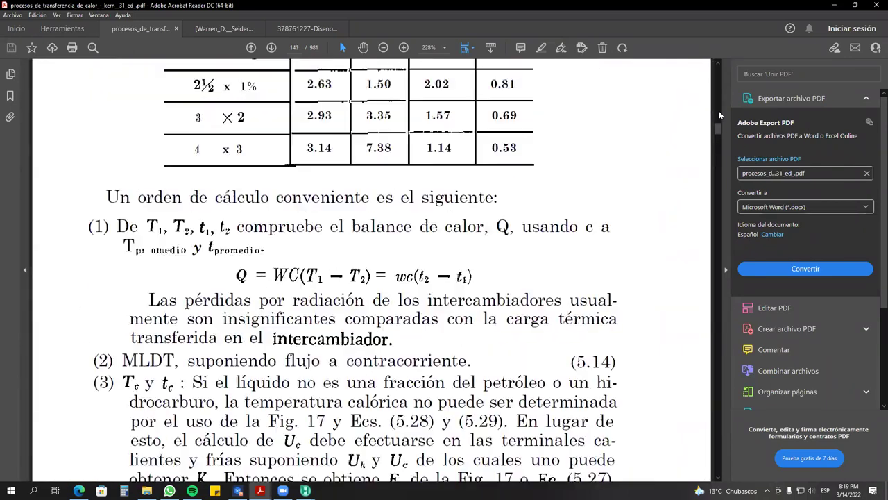
{"action": "scroll", "coordinate": [715, 177], "scroll_direction": "up", "scroll_amount": 15}
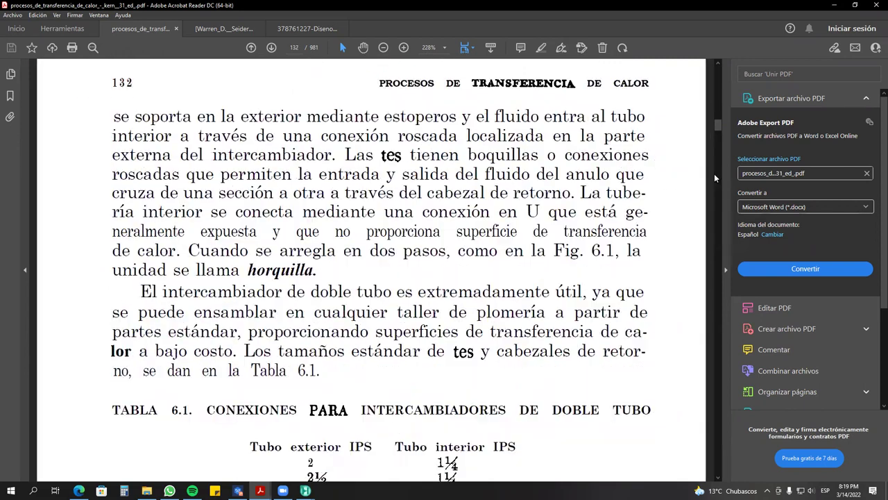
{"action": "scroll", "coordinate": [714, 173], "scroll_direction": "down", "scroll_amount": 5}
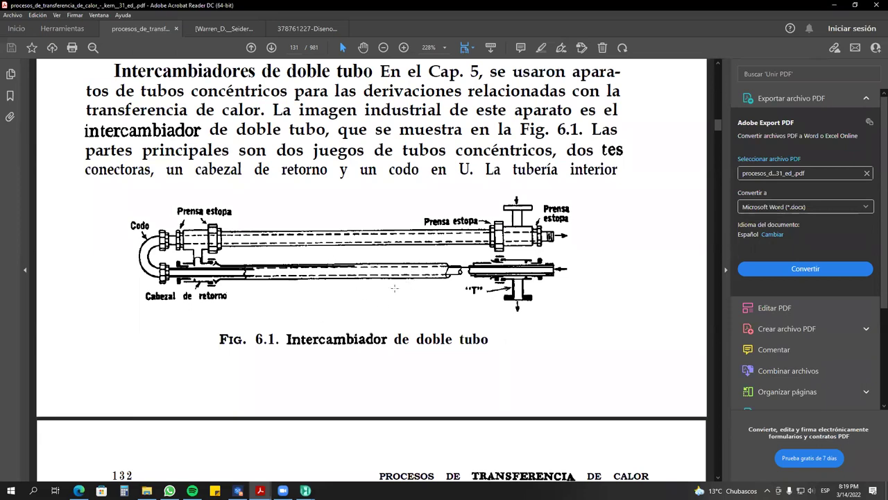
Examine the annulus diameters in Fig. 6.3 on page 135, marking the inner tube and the annular space.
{"action": "scroll", "coordinate": [466, 351], "scroll_direction": "down", "scroll_amount": 10}
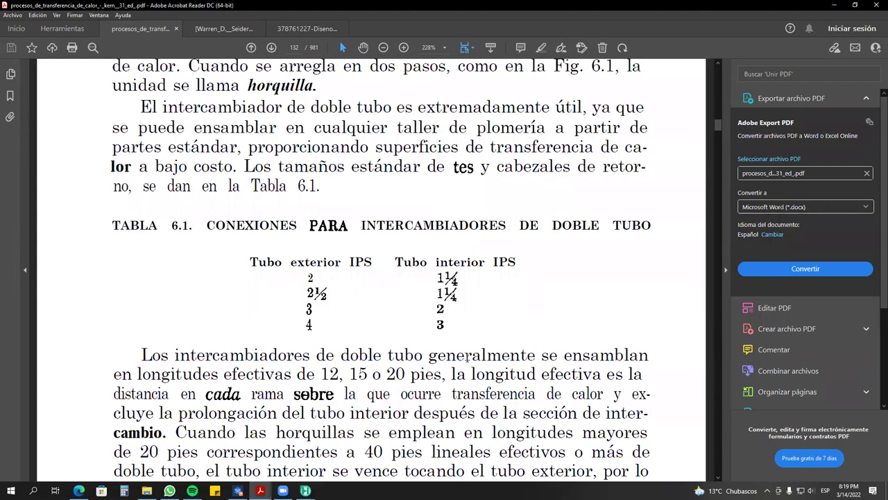
{"action": "scroll", "coordinate": [467, 357], "scroll_direction": "down", "scroll_amount": 12}
{"action": "scroll", "coordinate": [466, 358], "scroll_direction": "down", "scroll_amount": 5}
{"action": "scroll", "coordinate": [245, 309], "scroll_direction": "down", "scroll_amount": 7}
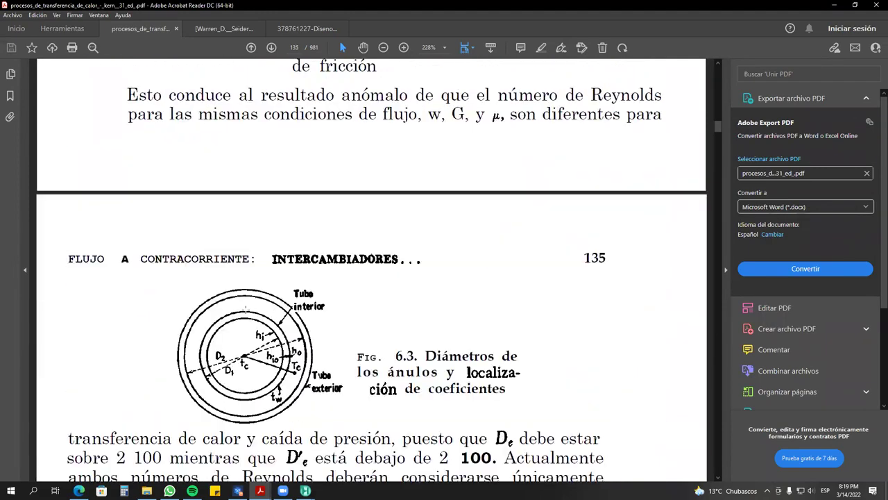
{"action": "left_click_drag", "start_coordinate": [223, 343], "coordinate": [263, 367]}
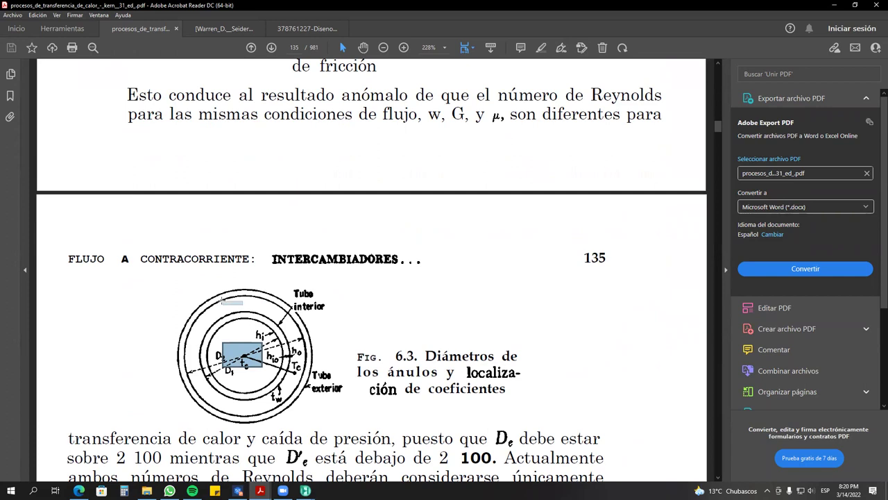
{"action": "left_click_drag", "start_coordinate": [222, 299], "coordinate": [245, 305]}
Return to Aspen HYSYS and try to set IC-2's number of tubes per shell to 1.
{"action": "left_click", "coordinate": [306, 491]}
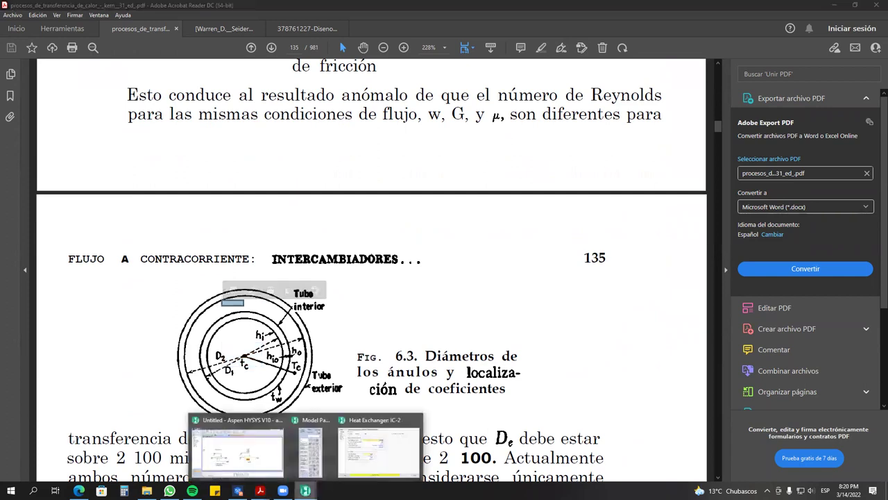
{"action": "left_click", "coordinate": [243, 451]}
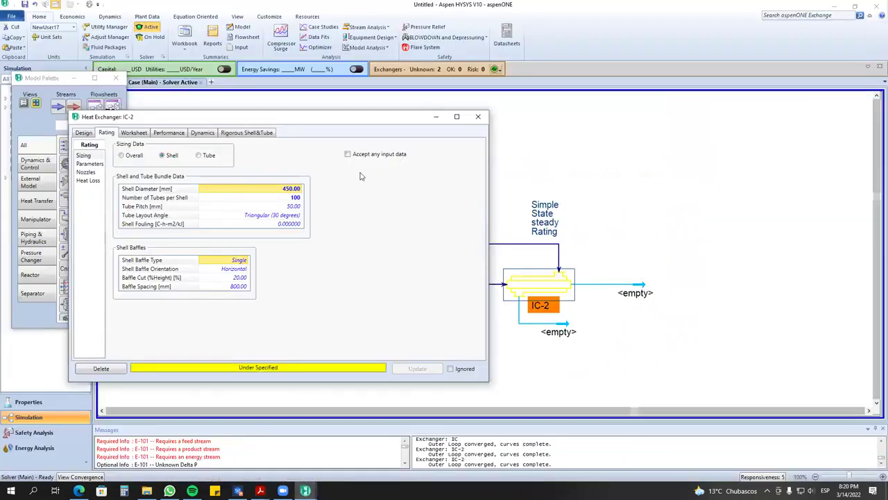
{"action": "left_click", "coordinate": [288, 197]}
{"action": "type", "text": "1"}
{"action": "key", "text": "Return"}
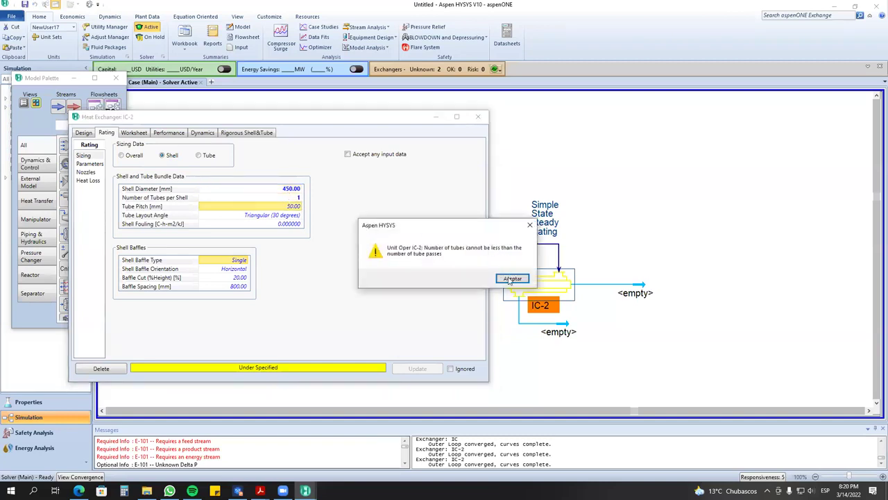
{"action": "left_click", "coordinate": [531, 226]}
Set the tube passes per shell to 1 in IC-2's overall sizing configuration.
{"action": "left_click", "coordinate": [123, 155]}
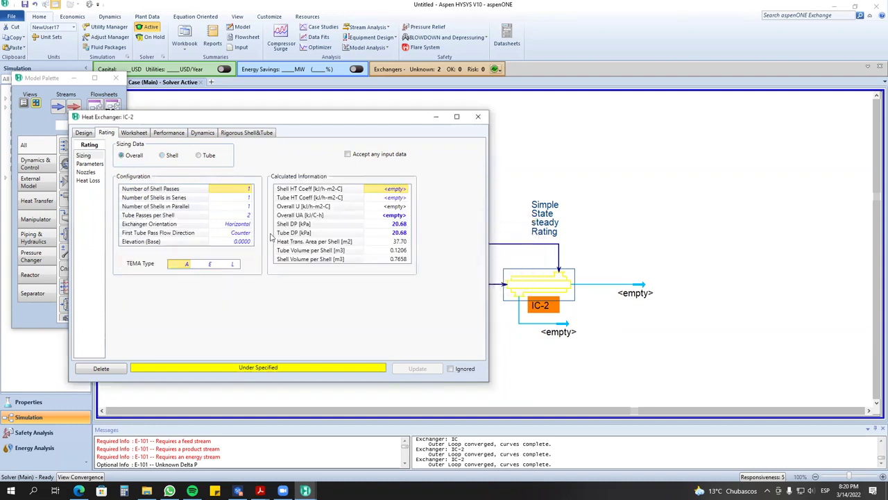
{"action": "left_click", "coordinate": [244, 217]}
{"action": "type", "text": "1"}
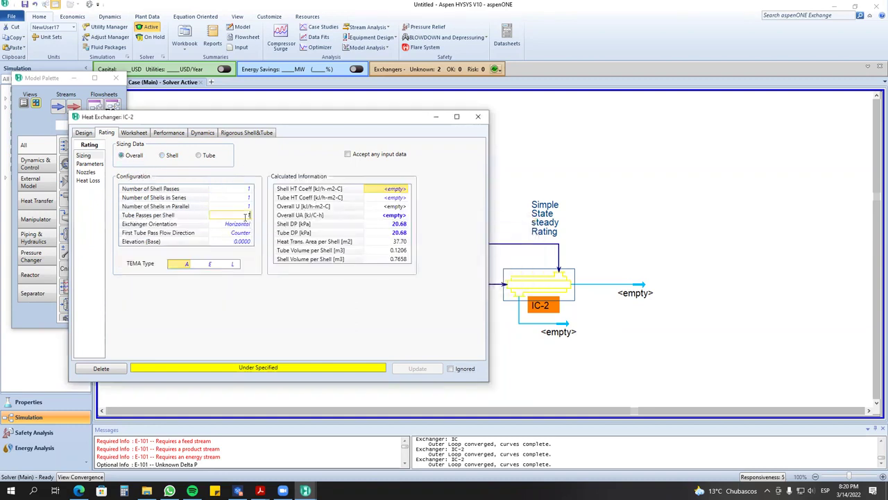
{"action": "key", "text": "Return"}
{"action": "key", "text": "Return"}
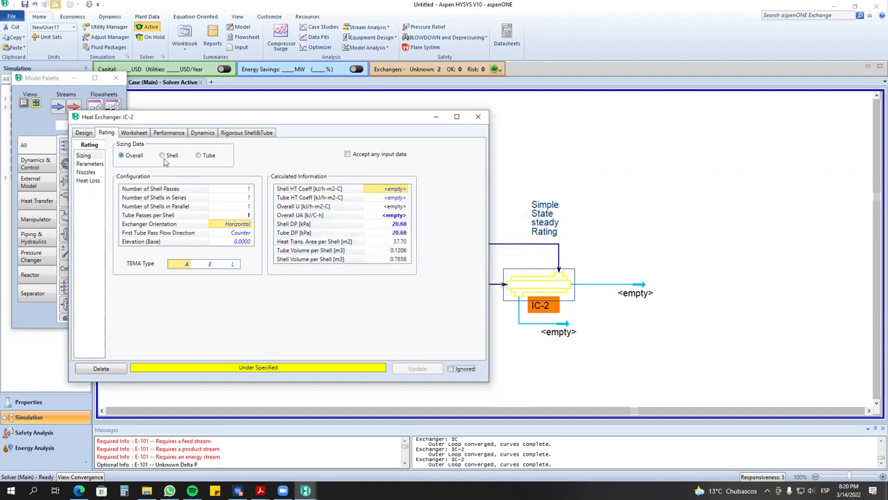
Set the number of tubes per shell to 1 in IC-2's shell sizing data and review it against the shell diameter.
{"action": "left_click", "coordinate": [163, 156]}
{"action": "left_click", "coordinate": [298, 197]}
{"action": "key", "text": "BackSpace"}
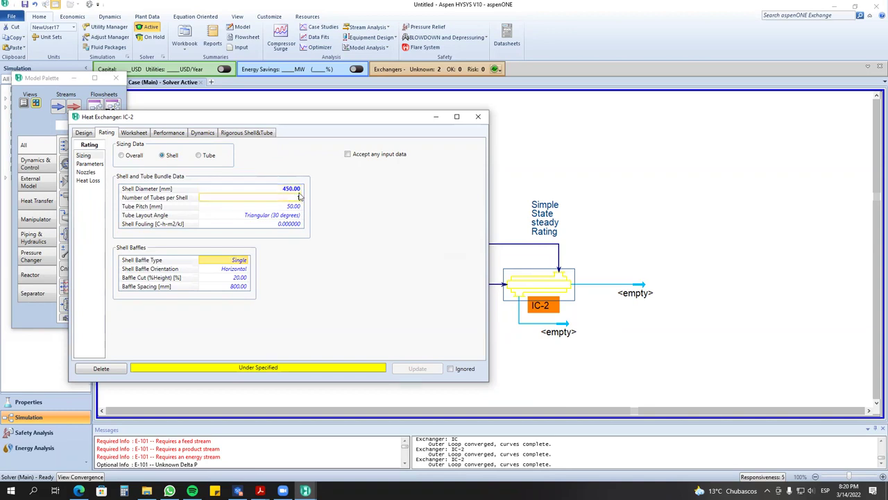
{"action": "type", "text": "1"}
{"action": "key", "text": "Return"}
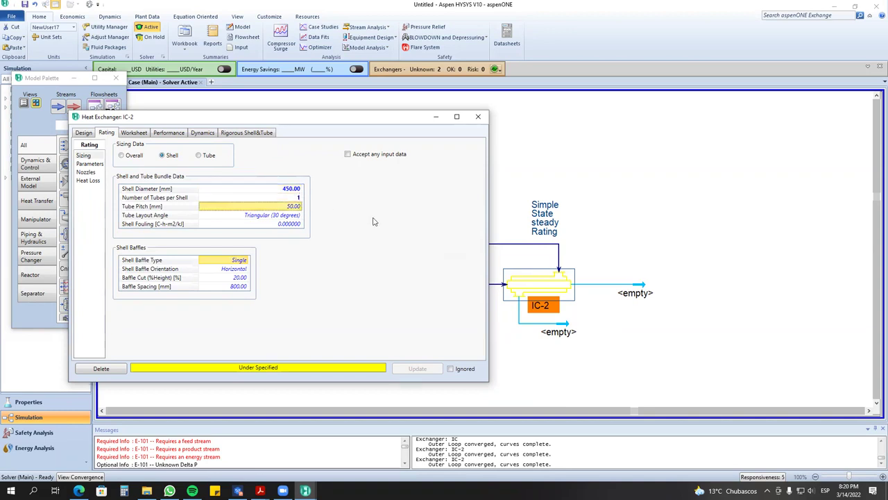
{"action": "left_click", "coordinate": [298, 191]}
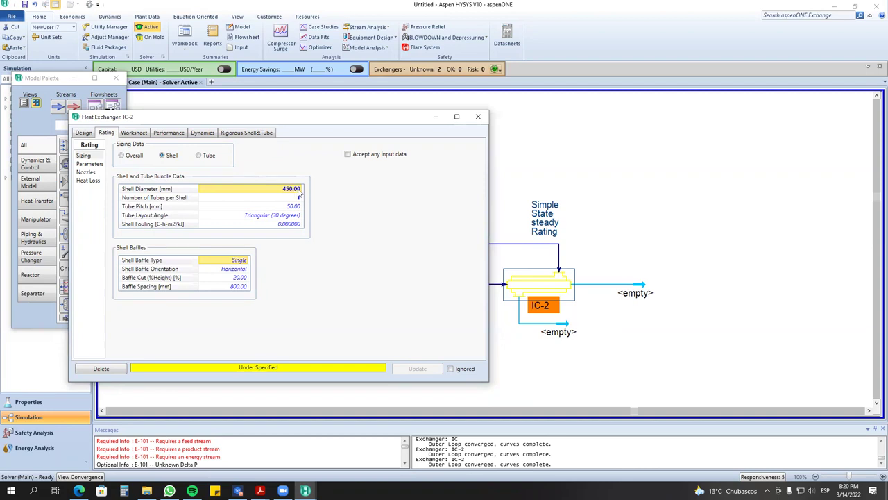
{"action": "left_click", "coordinate": [300, 199]}
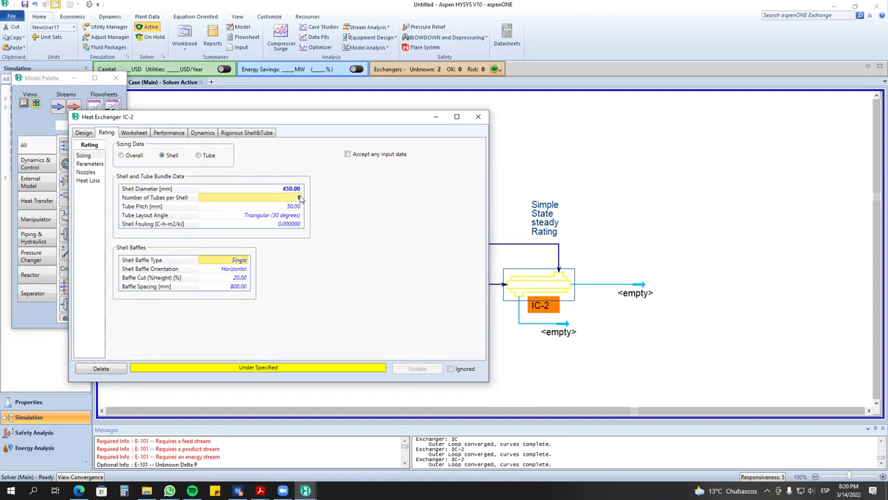
Set exchanger IC-2's number of tubes per shell to 100 and its tube passes per shell to 2.
{"action": "left_click", "coordinate": [300, 200]}
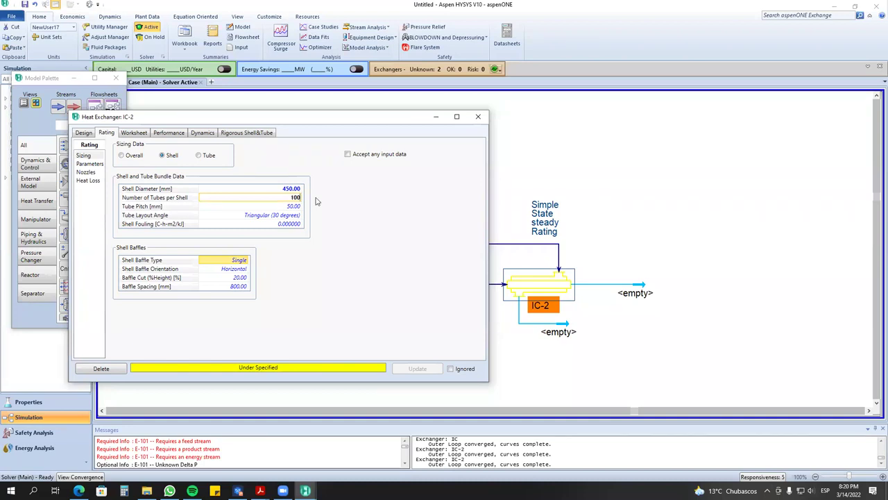
{"action": "key", "text": "Return"}
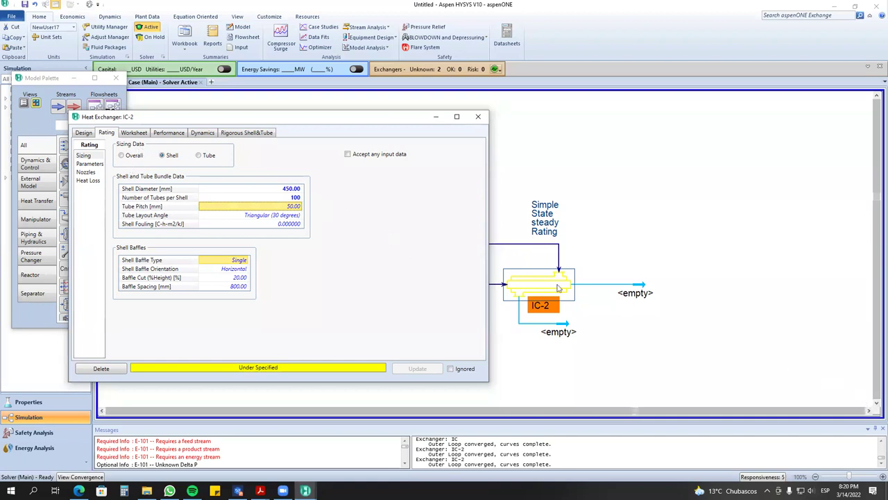
{"action": "left_click", "coordinate": [132, 156]}
{"action": "left_click", "coordinate": [242, 216]}
{"action": "type", "text": "2"}
{"action": "key", "text": "Return"}
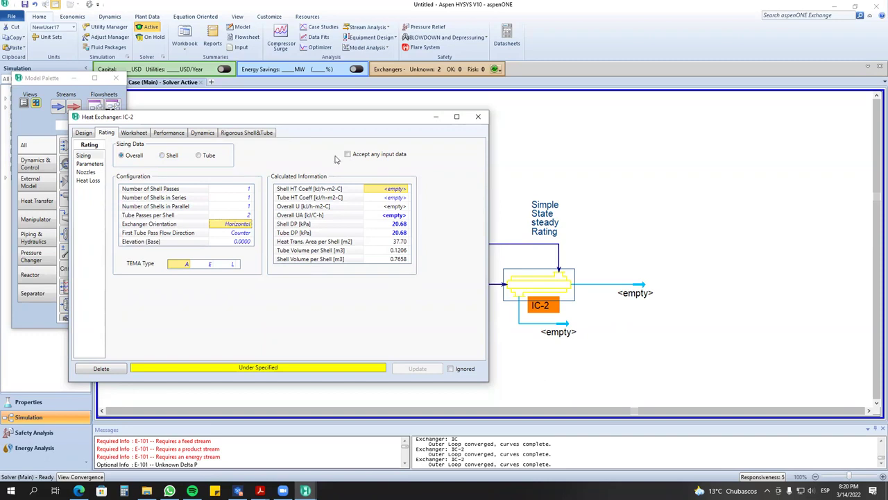
Review the conditions of the shell-side and tube-side inlet streams feeding exchanger IC-2.
{"action": "left_click", "coordinate": [548, 215]}
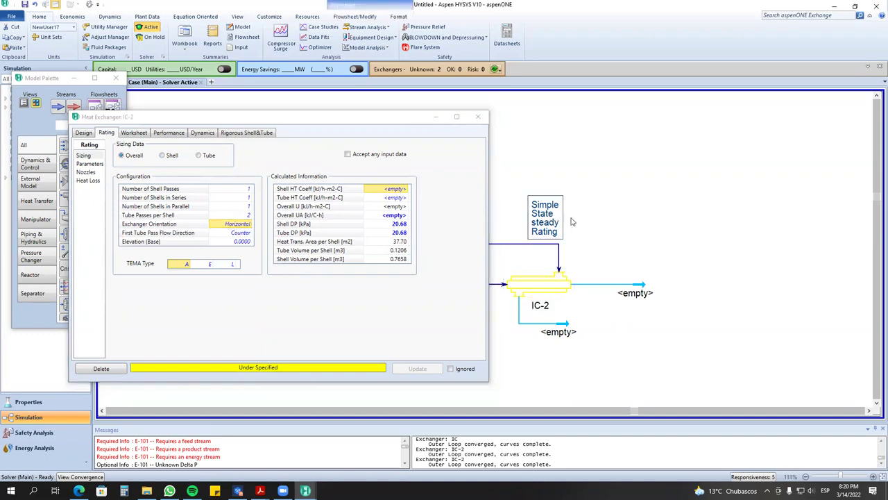
{"action": "left_click", "coordinate": [409, 118]}
{"action": "left_click_drag", "start_coordinate": [291, 117], "coordinate": [198, 120]}
{"action": "double_click", "coordinate": [476, 254]}
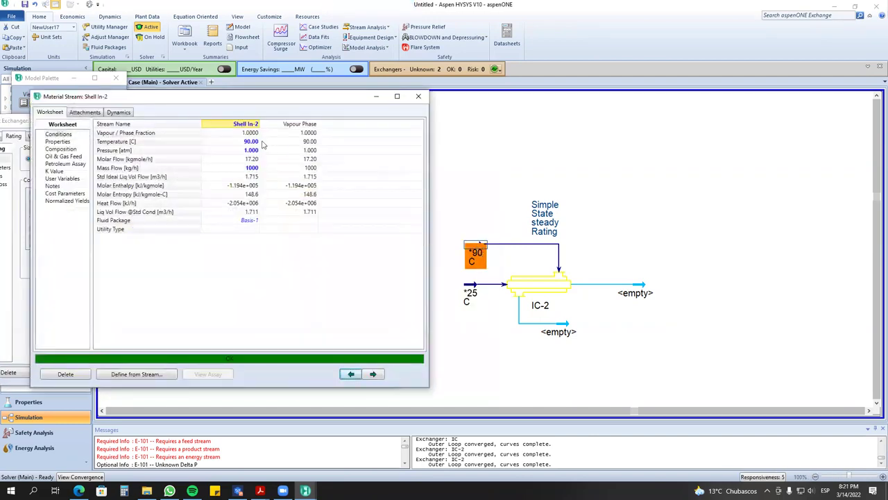
{"action": "left_click", "coordinate": [419, 96]}
{"action": "double_click", "coordinate": [471, 293]}
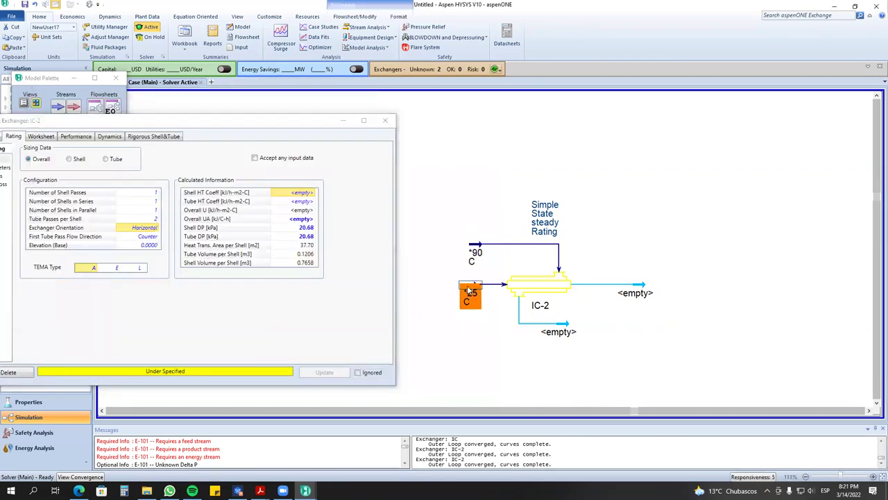
{"action": "left_click", "coordinate": [437, 115]}
Change IC-2's heat exchanger model to Simple Steady State Rating and shift its inlet streams slightly on the flowsheet.
{"action": "double_click", "coordinate": [239, 123]}
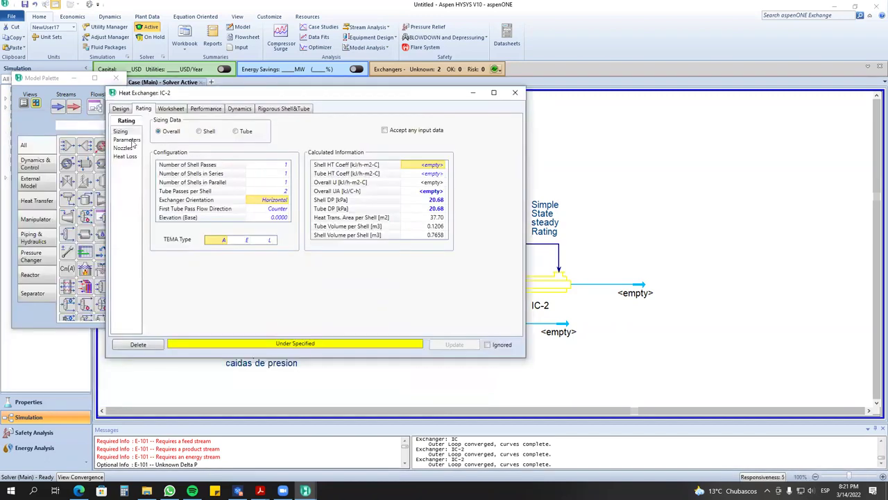
{"action": "left_click", "coordinate": [130, 140]}
{"action": "left_click", "coordinate": [121, 110]}
{"action": "left_click", "coordinate": [132, 141]}
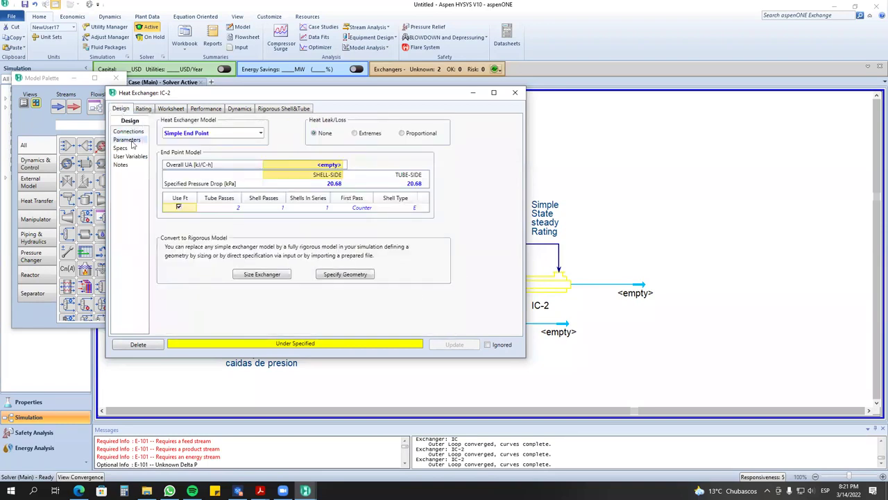
{"action": "left_click", "coordinate": [261, 133]}
{"action": "left_click", "coordinate": [250, 167]}
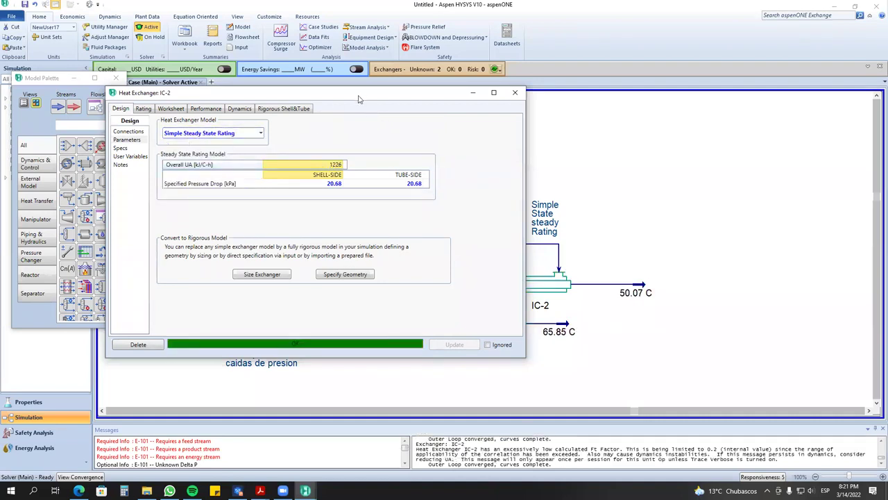
{"action": "left_click_drag", "start_coordinate": [358, 99], "coordinate": [267, 128]}
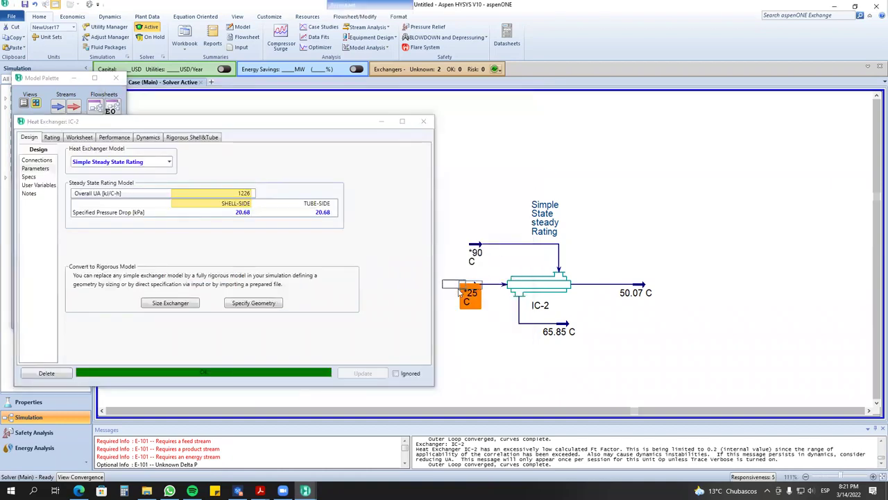
{"action": "left_click_drag", "start_coordinate": [478, 260], "coordinate": [495, 259]}
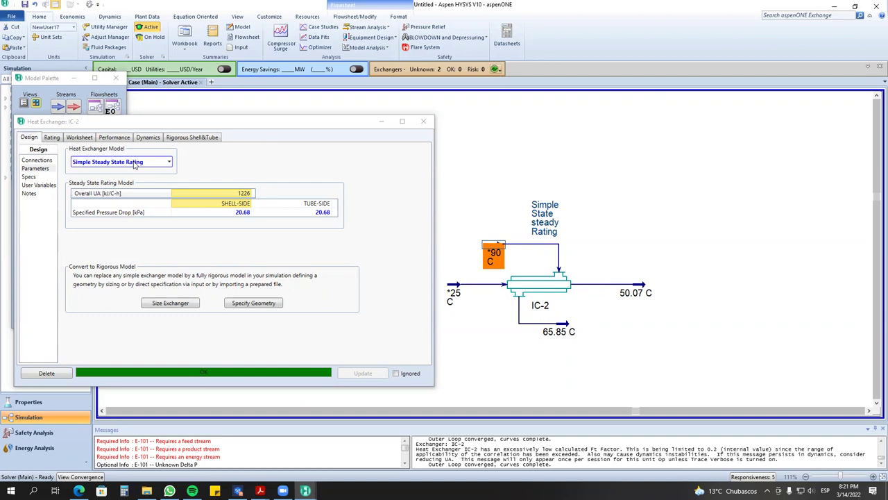
Set IC-2's number of tubes per shell to 80 in the shell sizing data and check the outlet streams.
{"action": "left_click", "coordinate": [53, 137]}
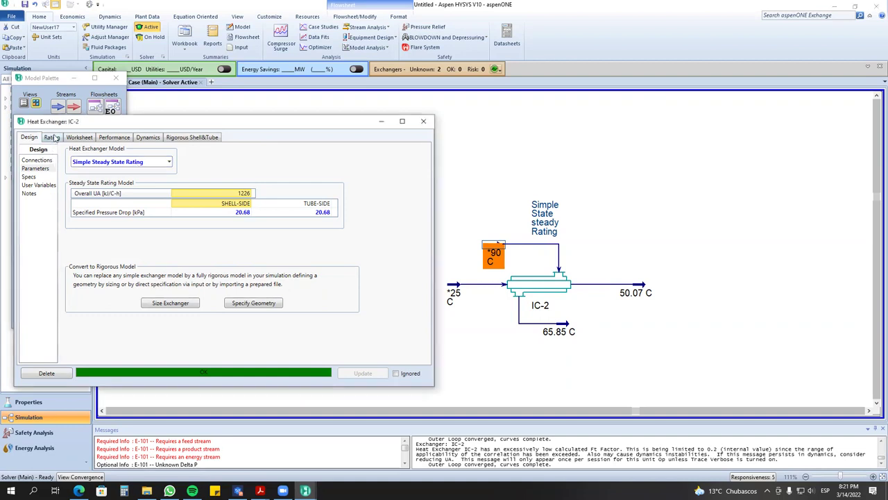
{"action": "left_click", "coordinate": [108, 160]}
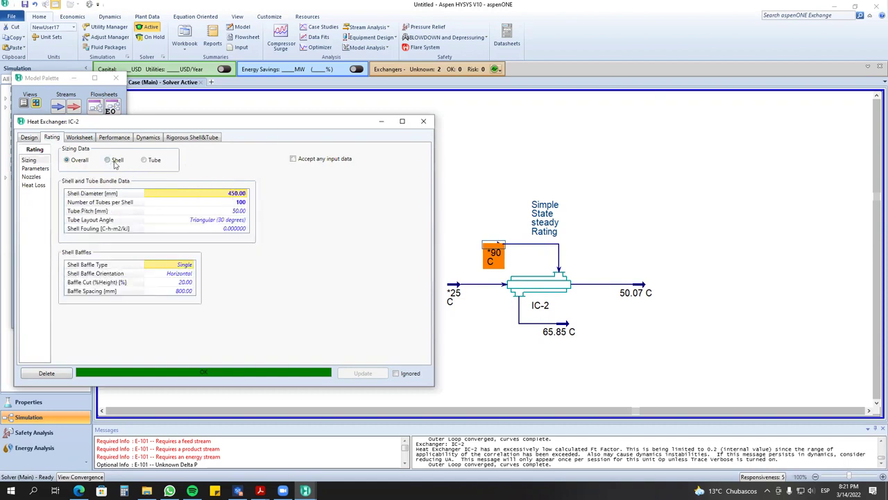
{"action": "left_click", "coordinate": [243, 203]}
{"action": "left_click_drag", "start_coordinate": [280, 128], "coordinate": [282, 131]}
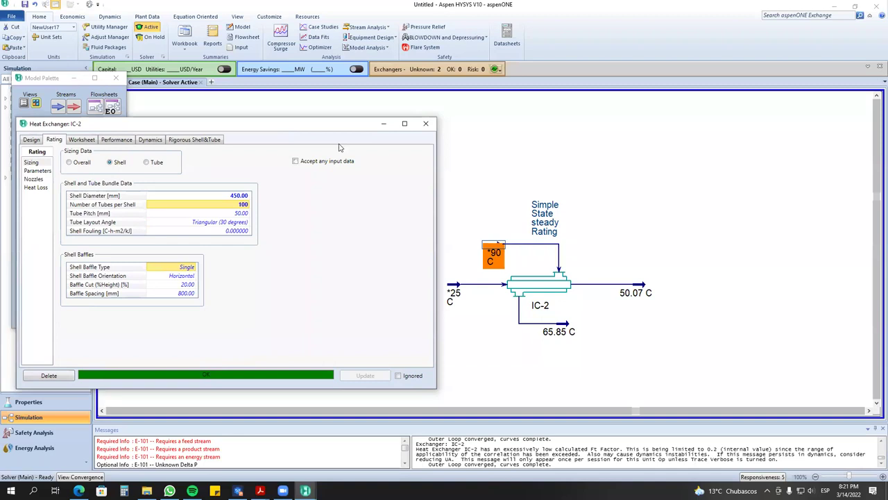
{"action": "left_click_drag", "start_coordinate": [340, 147], "coordinate": [342, 149]}
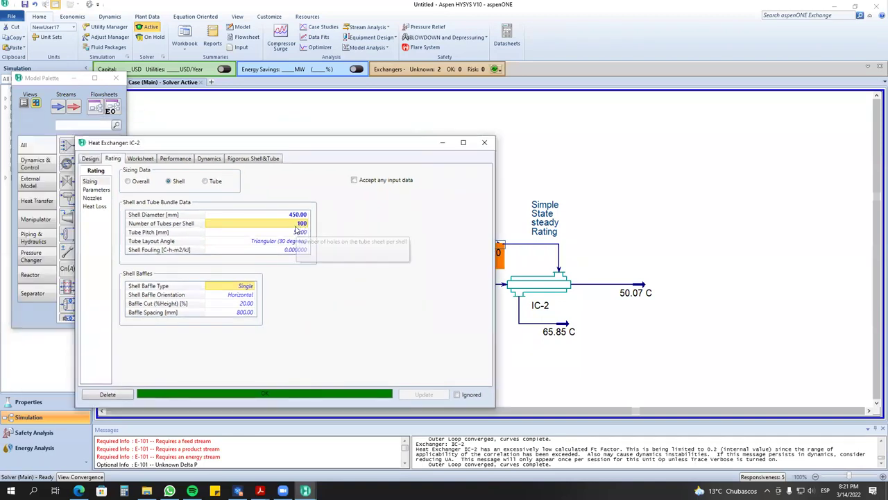
{"action": "left_click", "coordinate": [297, 224]}
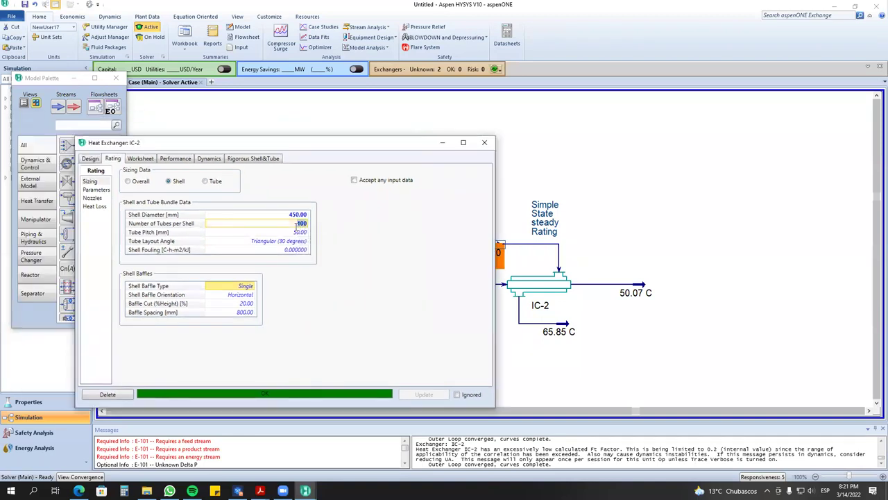
{"action": "type", "text": "80"}
{"action": "key", "text": "Return"}
{"action": "left_click", "coordinate": [583, 316]}
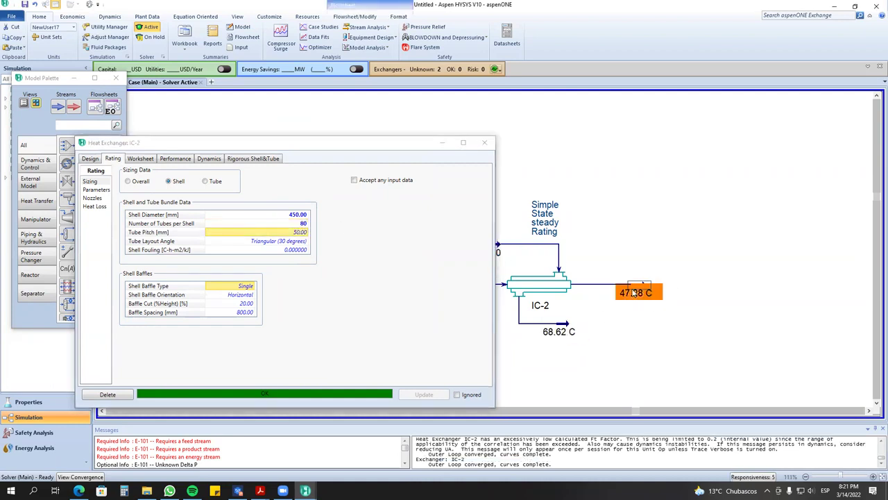
Set IC-2's number of tubes per shell to 160 and check both outlet stream temperatures on the flowsheet.
{"action": "left_click", "coordinate": [300, 224]}
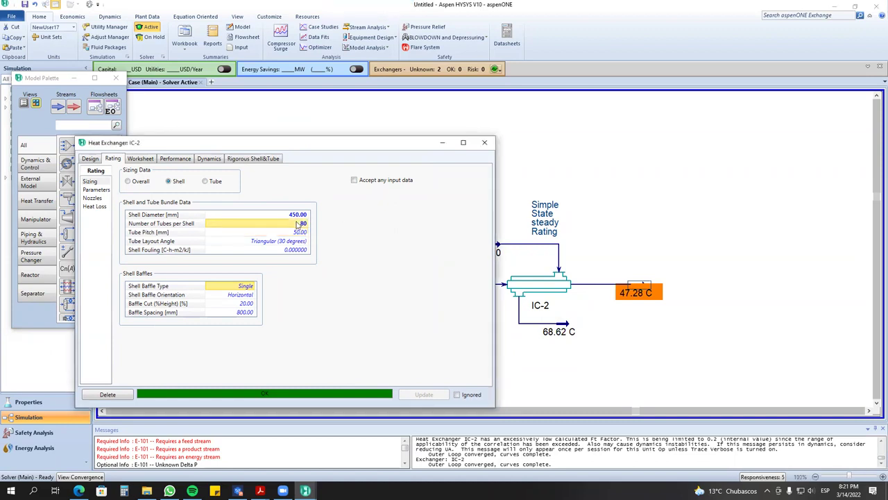
{"action": "type", "text": "16"}
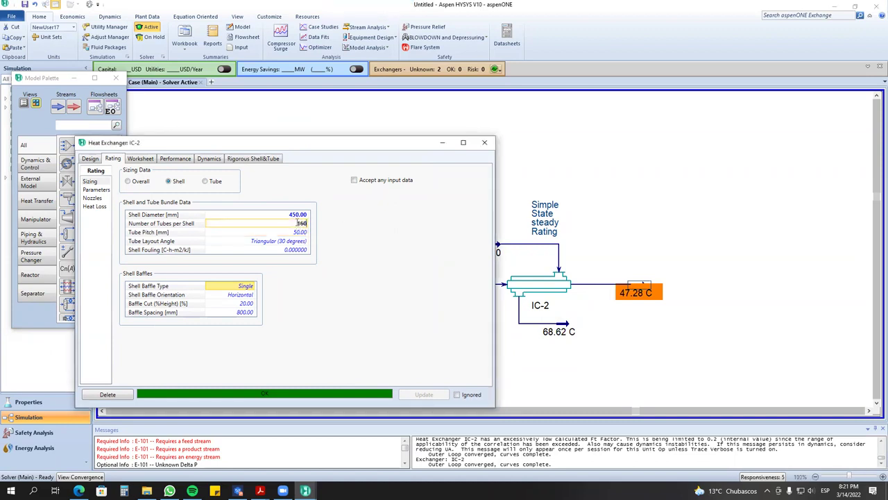
{"action": "key", "text": "Return"}
{"action": "left_click", "coordinate": [640, 261]}
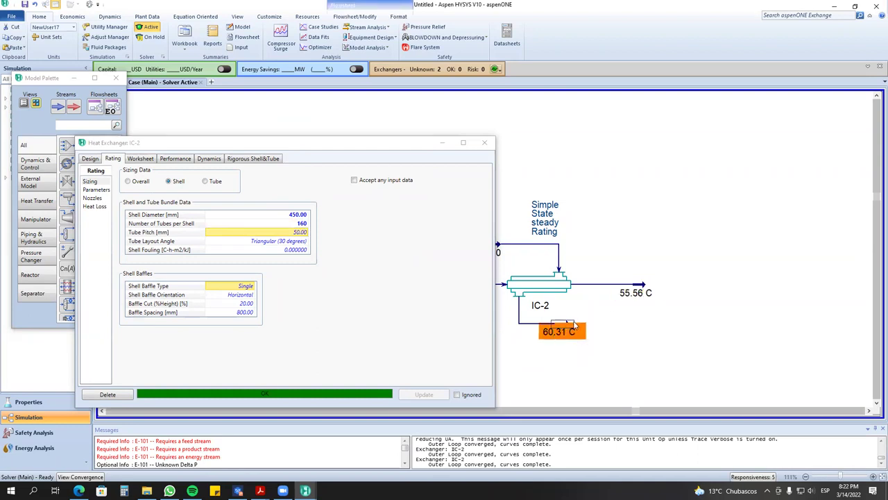
{"action": "mouse_move", "coordinate": [573, 326]}
{"action": "left_click", "coordinate": [331, 145]}
{"action": "left_click_drag", "start_coordinate": [330, 146], "coordinate": [273, 144]}
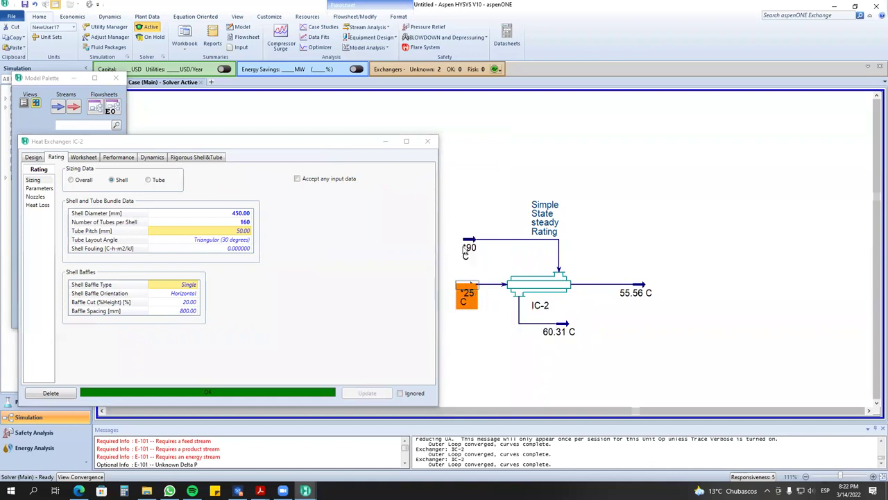
Review IC-2's available exchanger models, design parameters, stream connections, rating parameters and shell sizing data.
{"action": "left_click", "coordinate": [40, 188]}
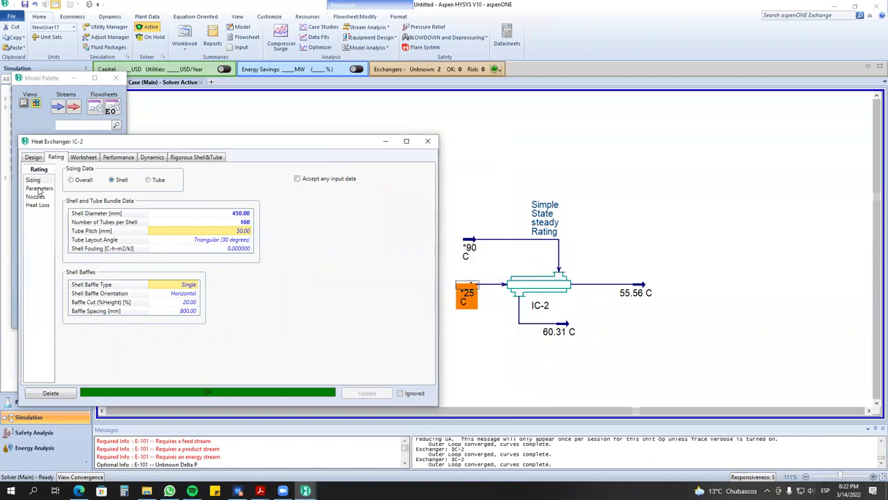
{"action": "left_click", "coordinate": [34, 157]}
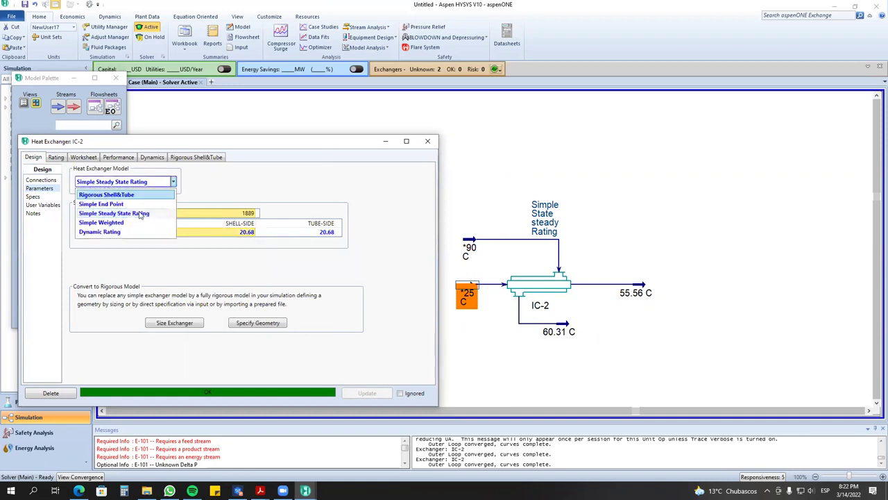
{"action": "left_click", "coordinate": [234, 192]}
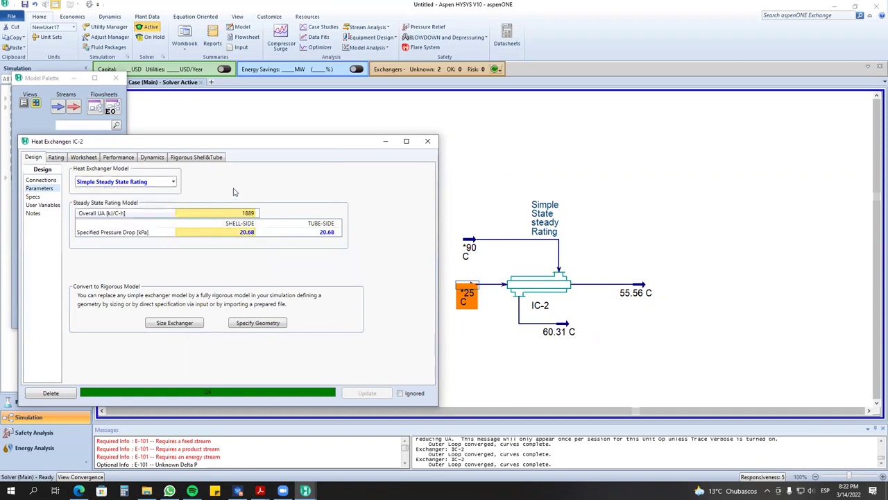
{"action": "left_click", "coordinate": [57, 158]}
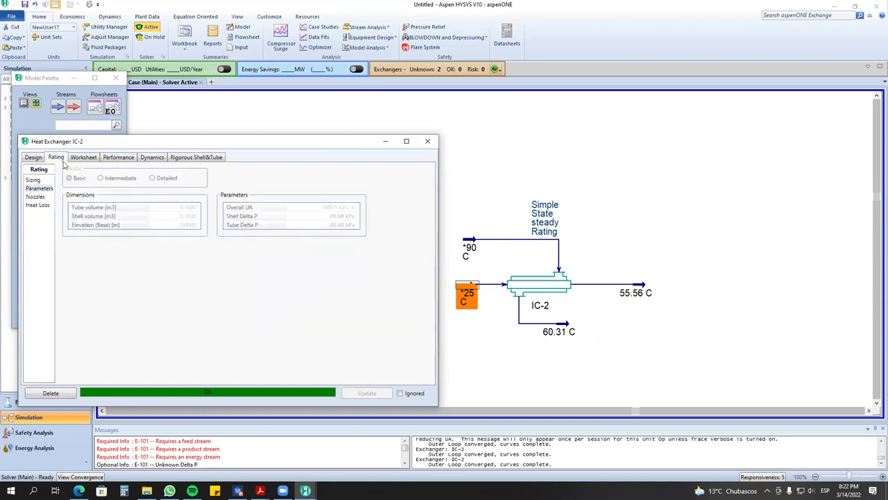
{"action": "left_click", "coordinate": [34, 157]}
{"action": "left_click", "coordinate": [40, 180]}
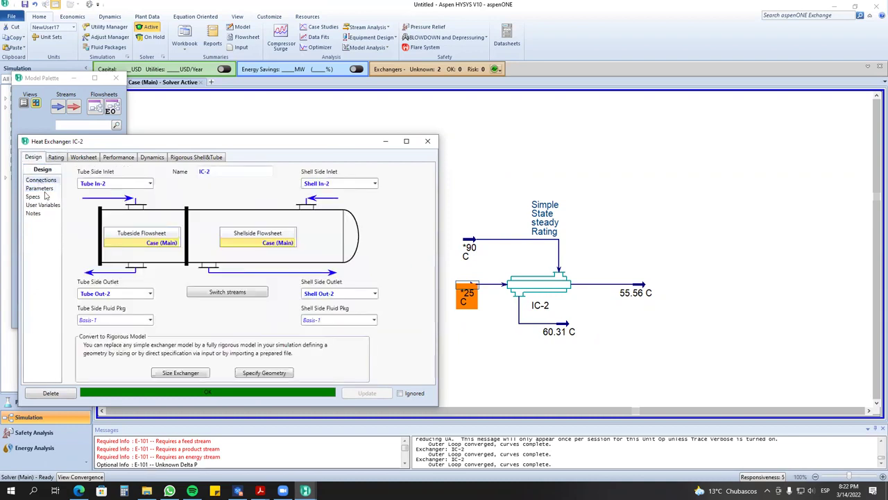
{"action": "left_click", "coordinate": [43, 188]}
{"action": "left_click", "coordinate": [57, 158]}
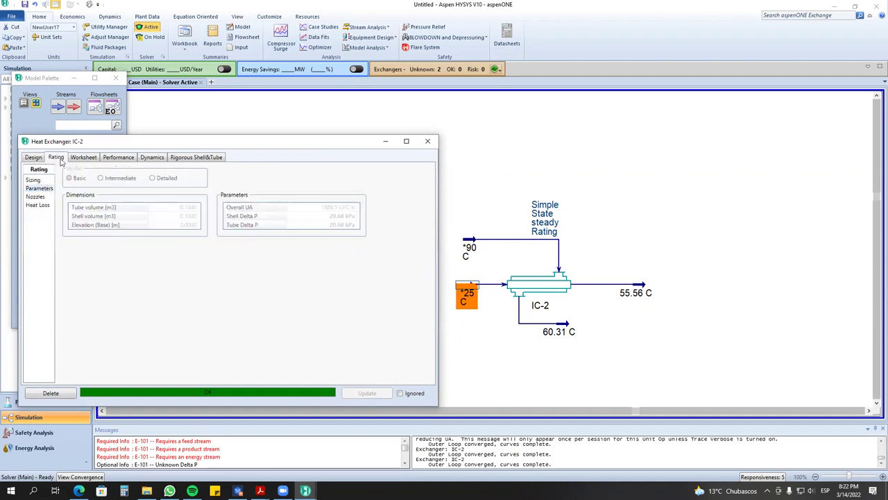
{"action": "left_click", "coordinate": [34, 180]}
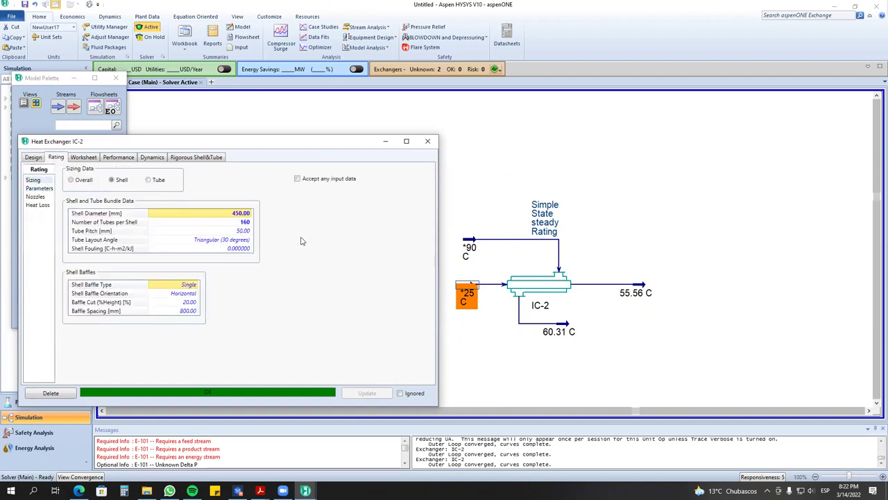
Examine IC-2's outlet streams and compare its calculated overall sizing information with that of exchanger IC.
{"action": "left_click", "coordinate": [635, 290]}
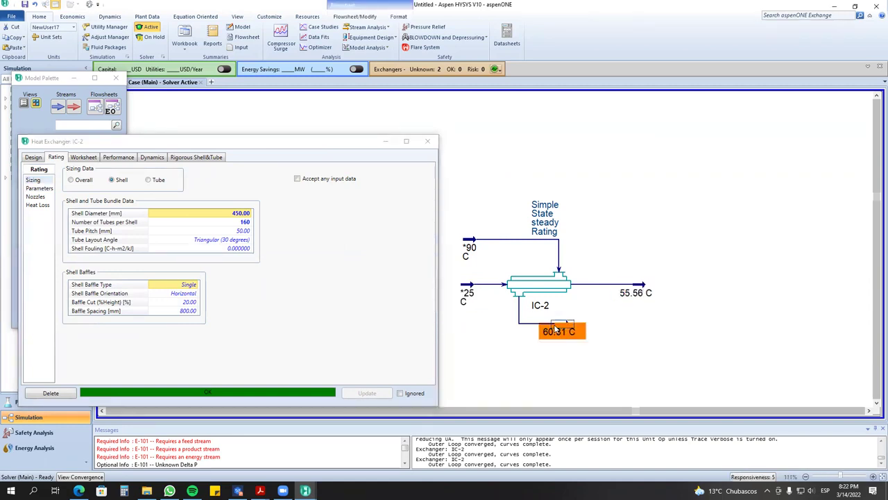
{"action": "left_click", "coordinate": [285, 152]}
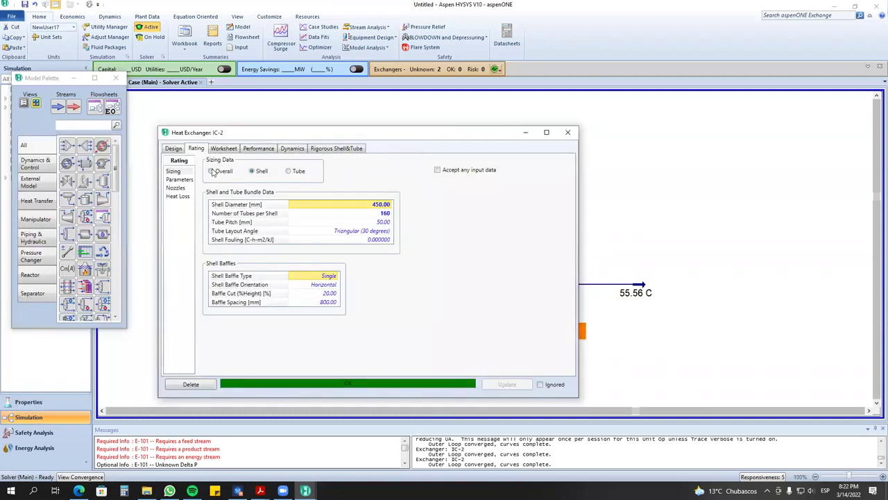
{"action": "left_click", "coordinate": [211, 171]}
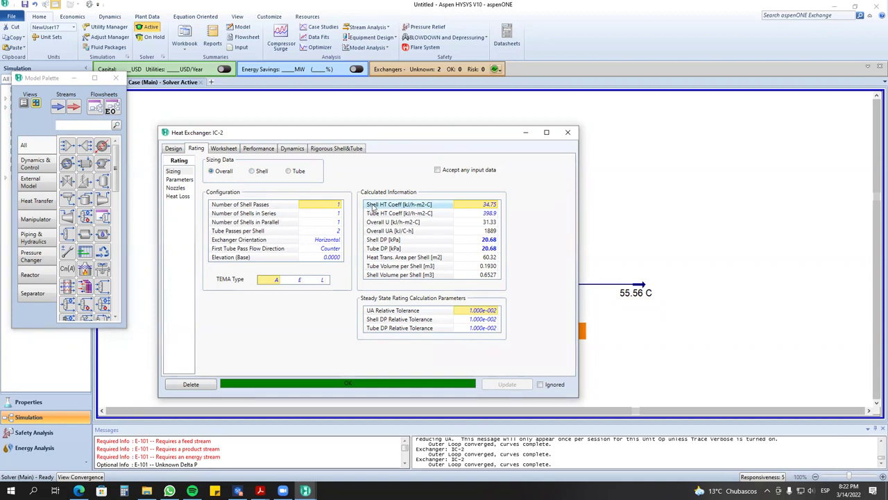
{"action": "left_click_drag", "start_coordinate": [307, 135], "coordinate": [545, 126]}
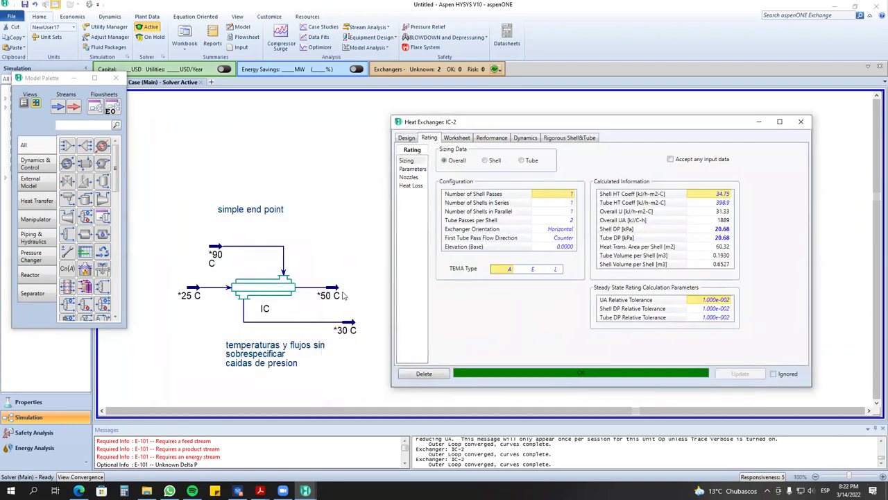
{"action": "double_click", "coordinate": [265, 295]}
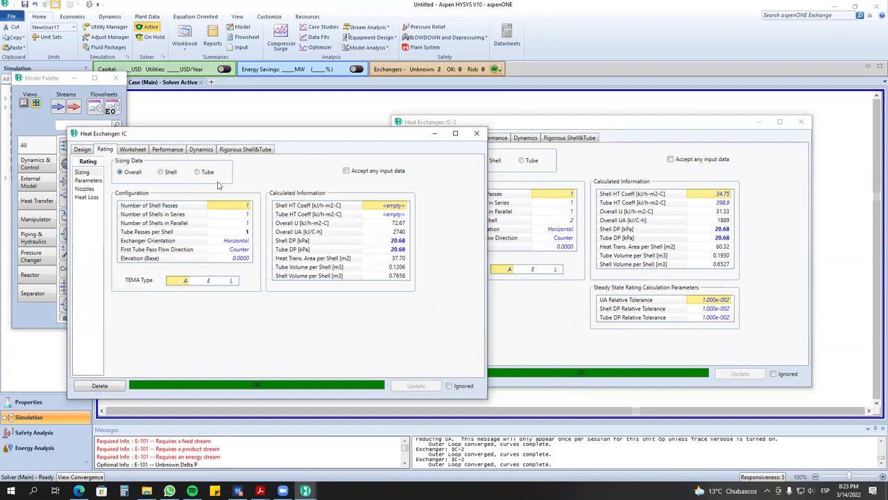
{"action": "left_click", "coordinate": [375, 216]}
{"action": "left_click", "coordinate": [476, 134]}
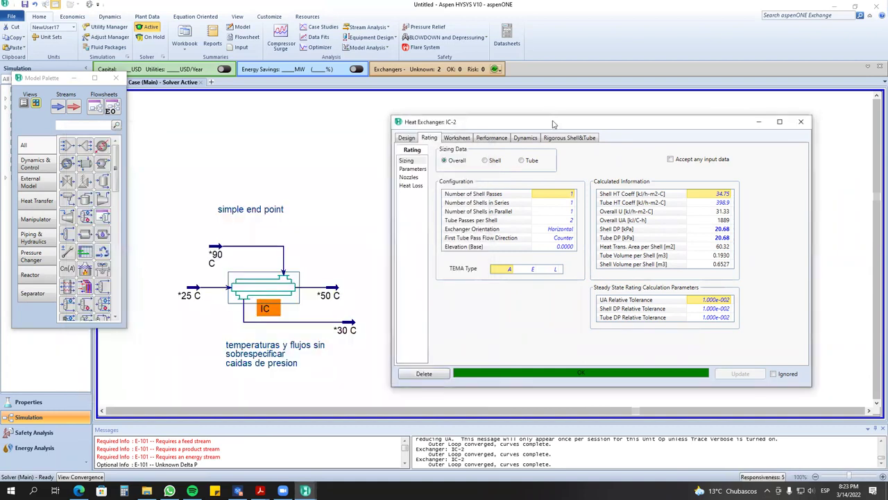
{"action": "left_click_drag", "start_coordinate": [553, 124], "coordinate": [164, 110]}
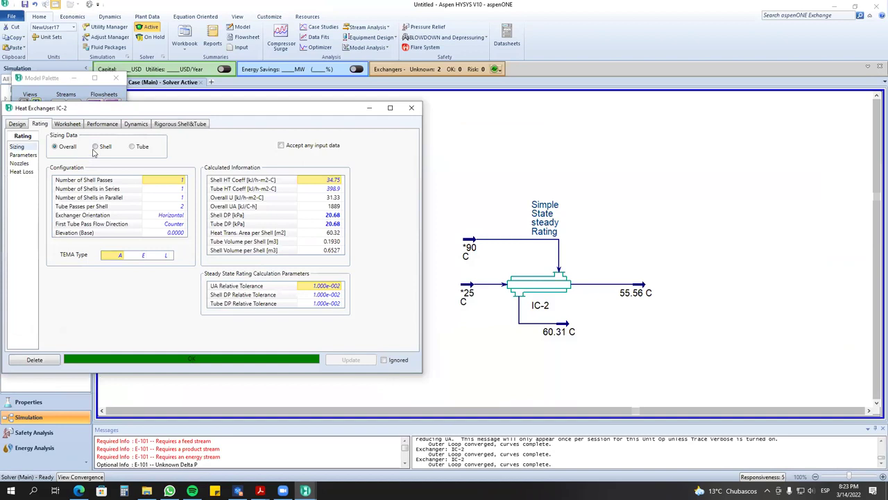
Set IC-2's tube length to 10 m in the tube sizing data.
{"action": "left_click", "coordinate": [95, 147]}
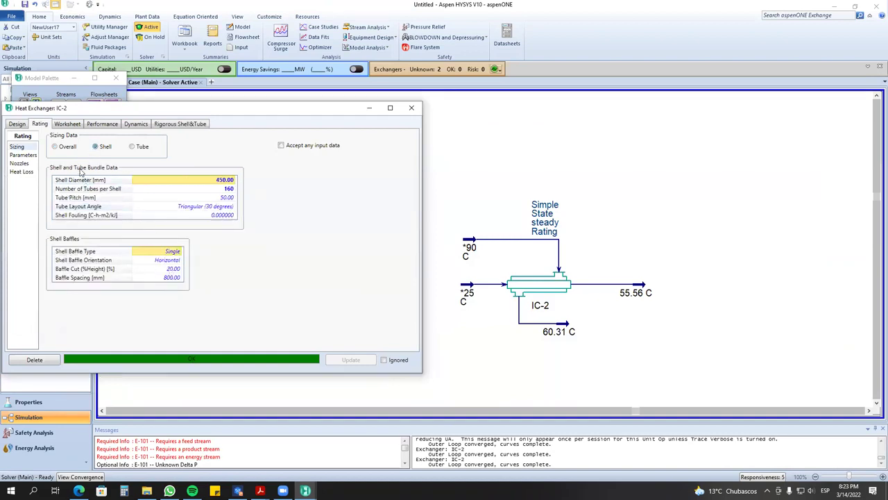
{"action": "left_click", "coordinate": [131, 146]}
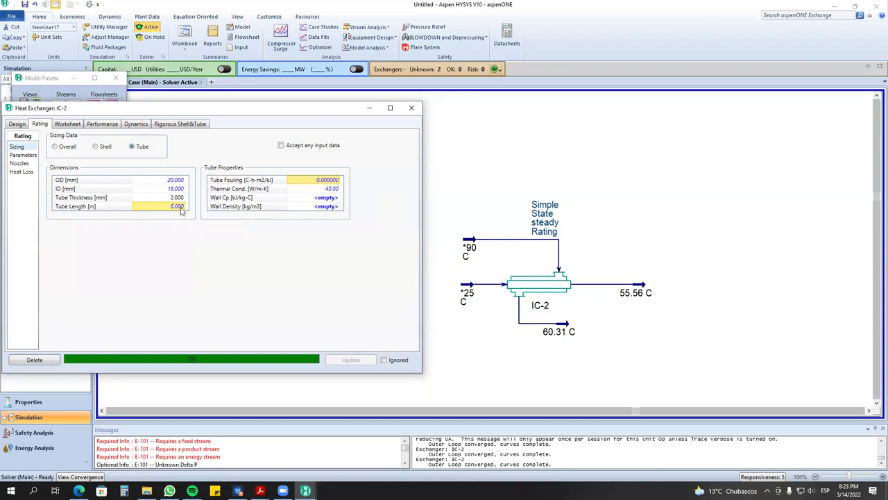
{"action": "type", "text": "10"}
{"action": "key", "text": "Return"}
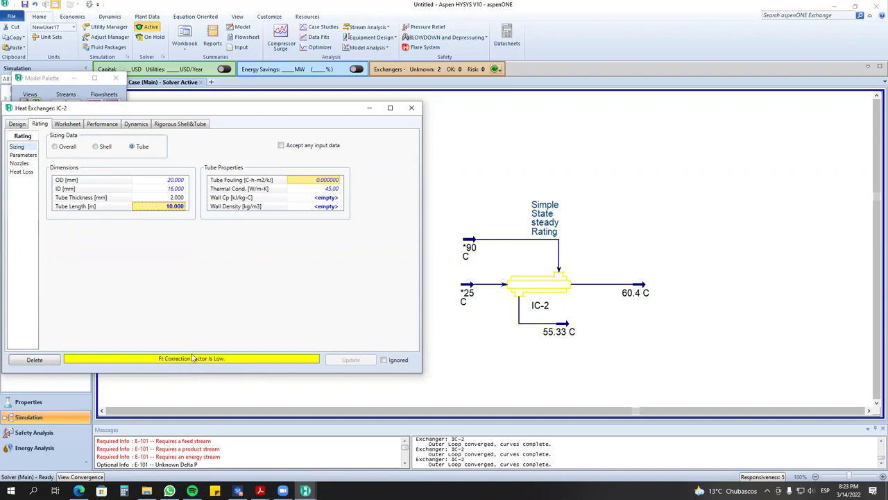
Set IC-2's tube length to 8 m and review the exchanger's overall calculated sizing information.
{"action": "left_click", "coordinate": [175, 207]}
{"action": "type", "text": "8"}
{"action": "key", "text": "Return"}
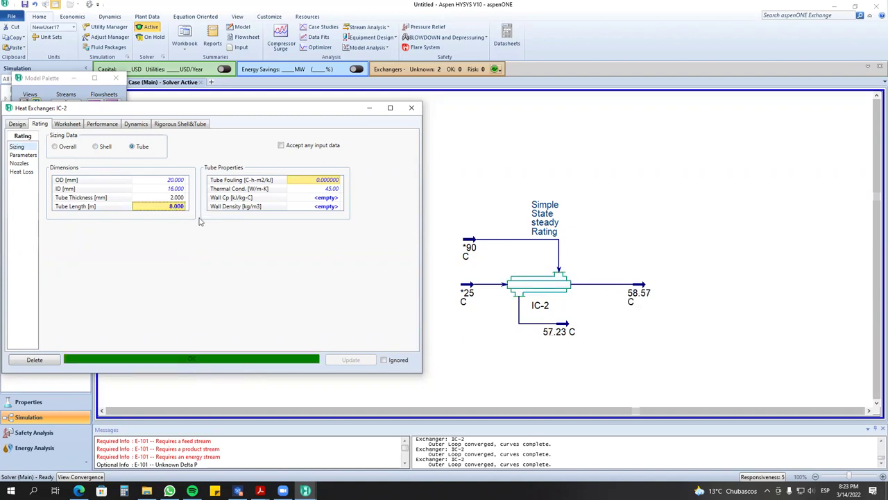
{"action": "left_click", "coordinate": [55, 146]}
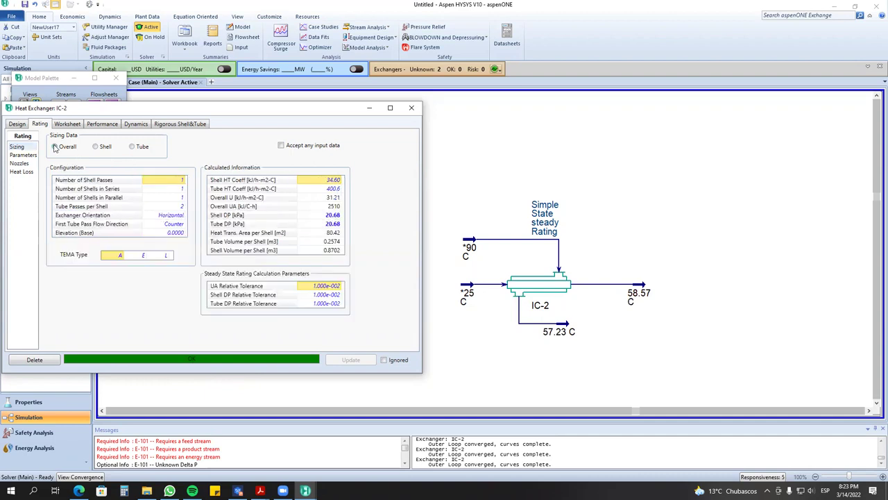
{"action": "mouse_move", "coordinate": [323, 186]}
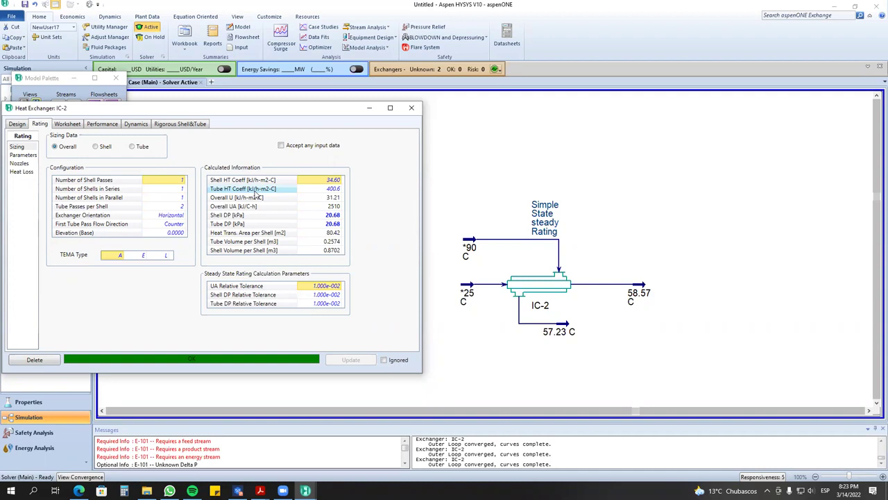
Insert a text note below IC-2 with the first line "solo temperaturas y flujois de entrada y caida de presion".
{"action": "left_click", "coordinate": [524, 4]}
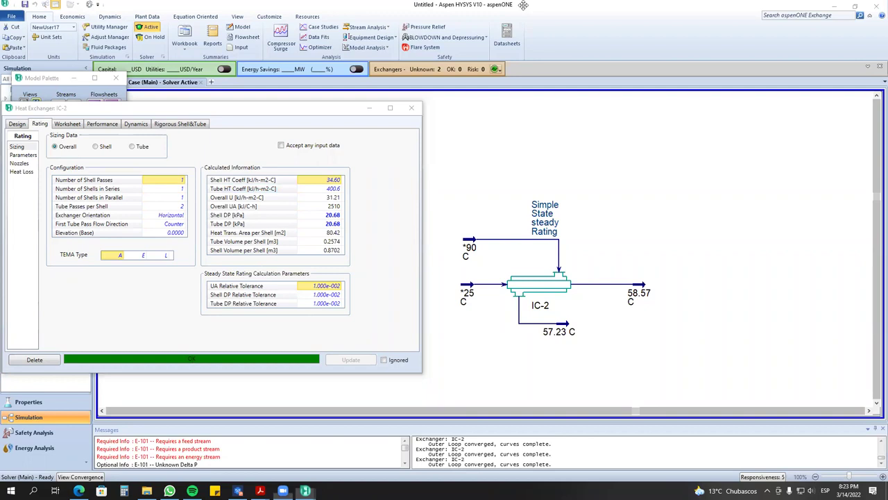
{"action": "left_click", "coordinate": [307, 16]}
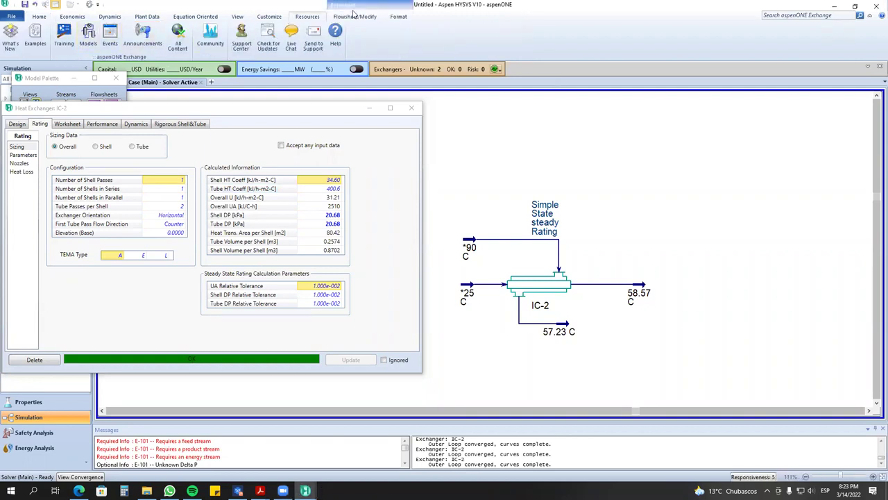
{"action": "left_click", "coordinate": [355, 15]}
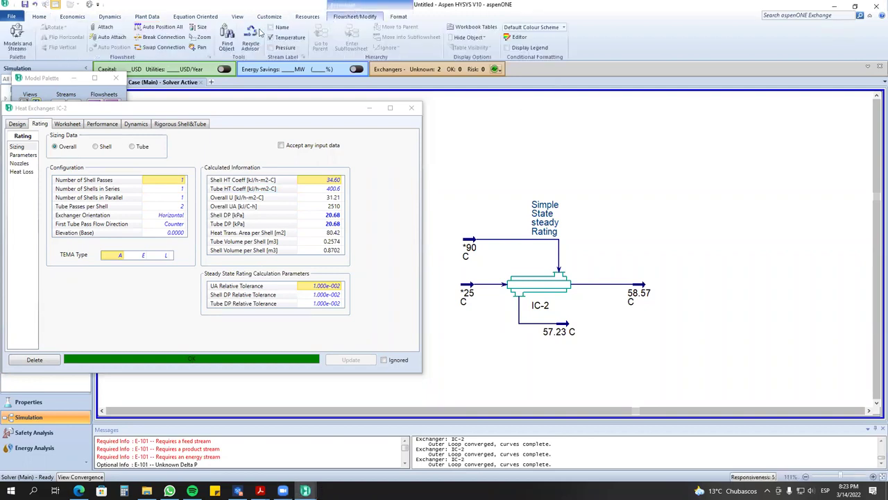
{"action": "left_click", "coordinate": [399, 16]}
{"action": "left_click", "coordinate": [14, 26]}
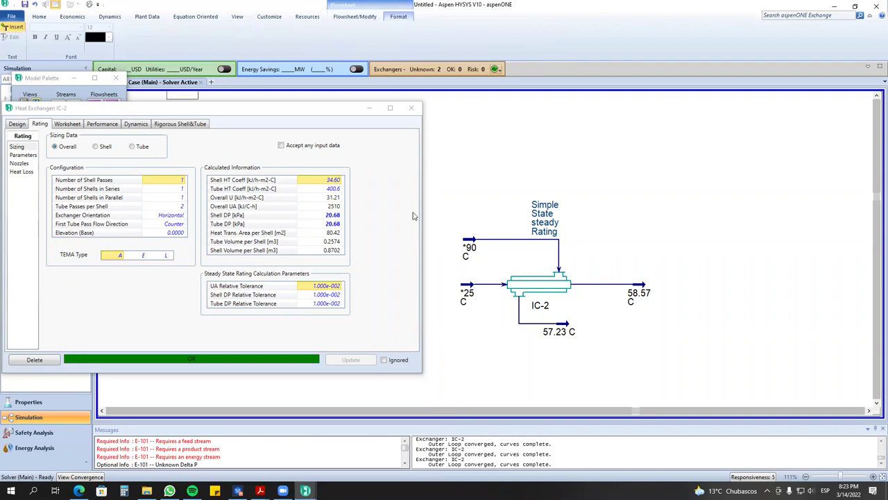
{"action": "left_click", "coordinate": [478, 375]}
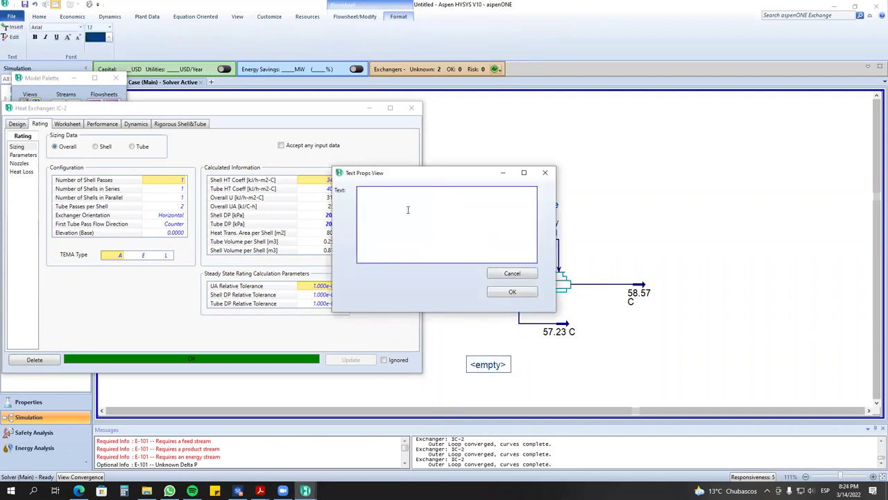
{"action": "type", "text": "solo temperaturas y flujois de entrada"}
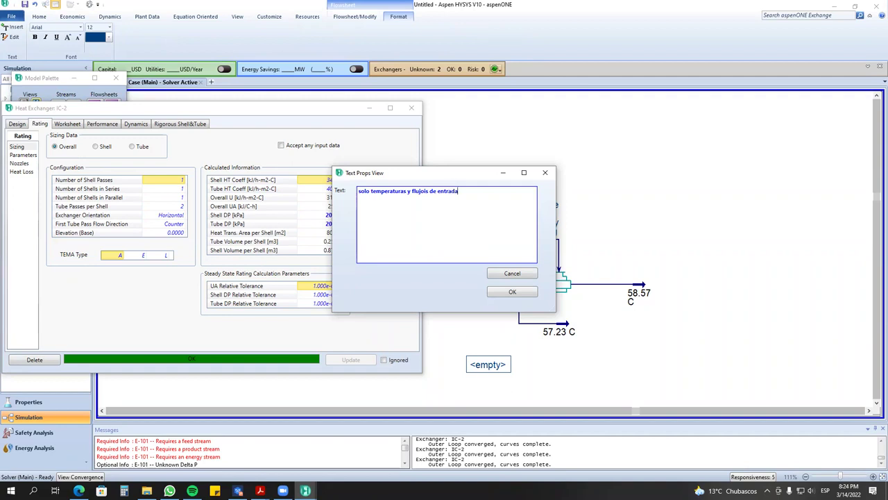
{"action": "type", "text": " y caida de presion"}
{"action": "key", "text": "Return"}
Add a second line to the note reading "el modelo calcula las températuras finales segun las dimensiones".
{"action": "type", "text": "el modelo calcula las temperatura"}
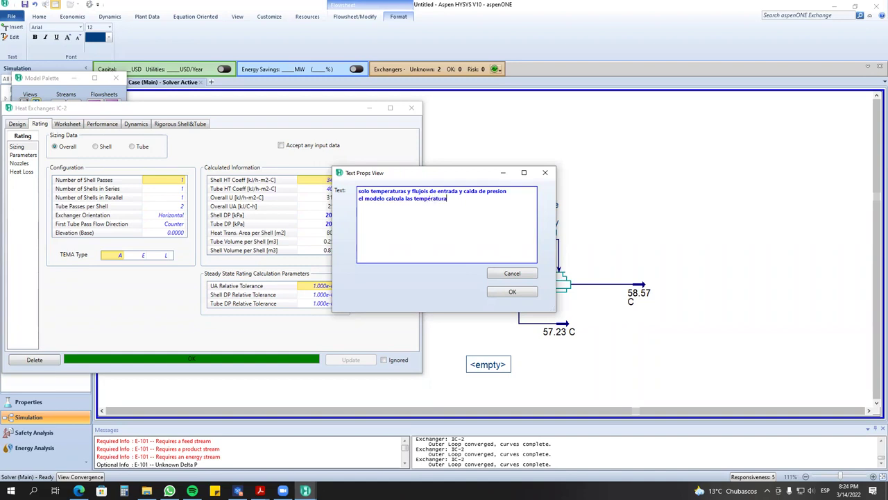
{"action": "type", "text": "s finales segu"}
{"action": "type", "text": "n las dimension"}
Append "y dimensiones" to the note's first line, replace the "y" after "entrada" with a comma and accept the text.
{"action": "type", "text": "y dime"}
{"action": "type", "text": "nsiones"}
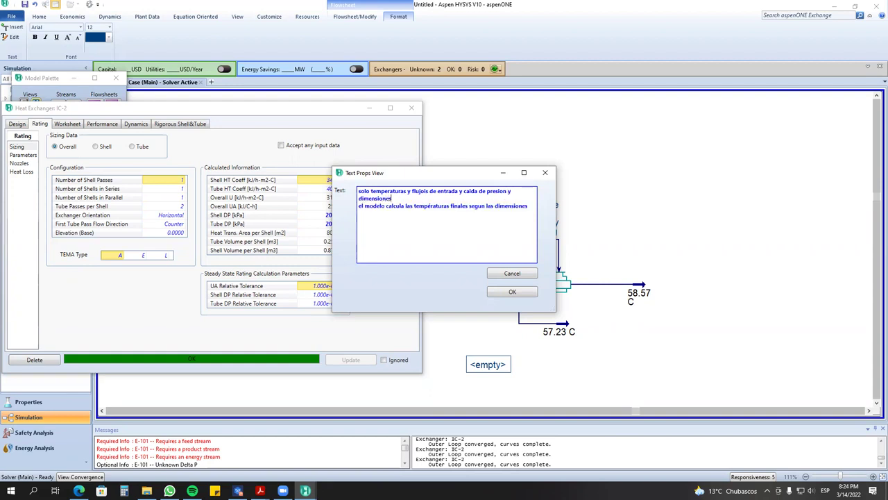
{"action": "left_click", "coordinate": [462, 192]}
{"action": "key", "text": "BackSpace"}
{"action": "type", "text": ","}
{"action": "left_click", "coordinate": [513, 292]}
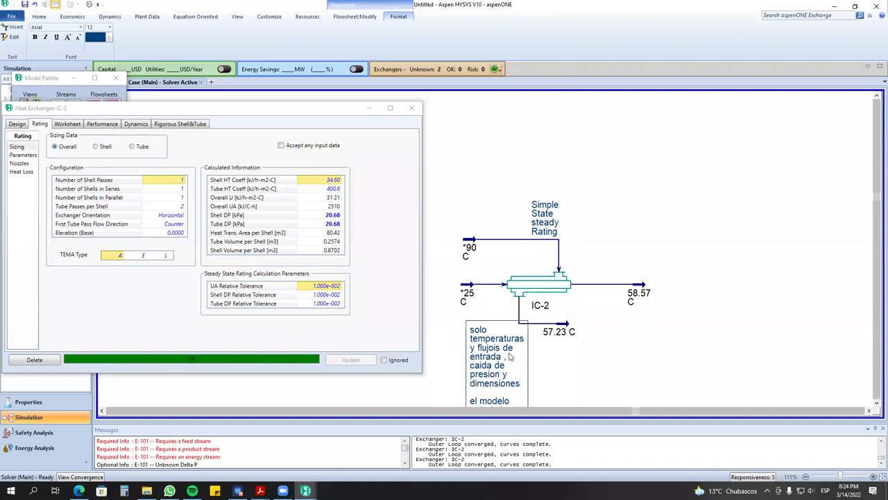
Widen the explanatory note below IC-2 so that its text wraps into four lines beneath the exchanger.
{"action": "left_click", "coordinate": [356, 16]}
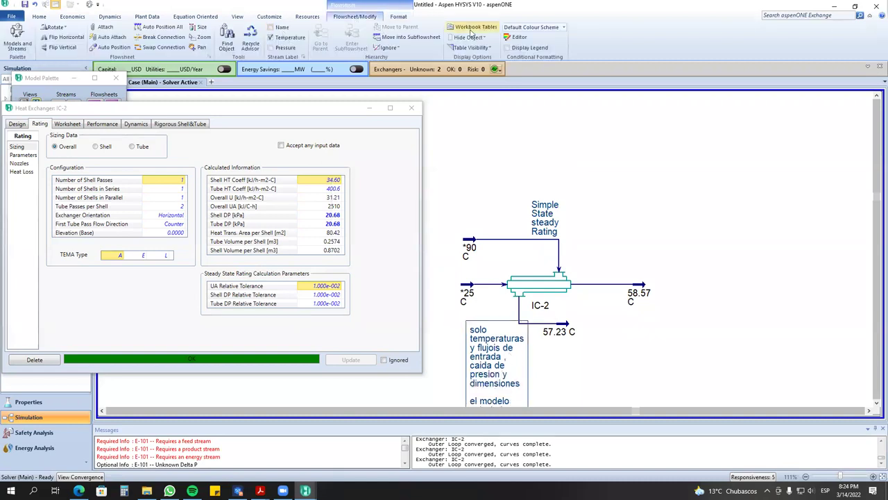
{"action": "left_click", "coordinate": [198, 27]}
{"action": "left_click_drag", "start_coordinate": [528, 386], "coordinate": [583, 362]}
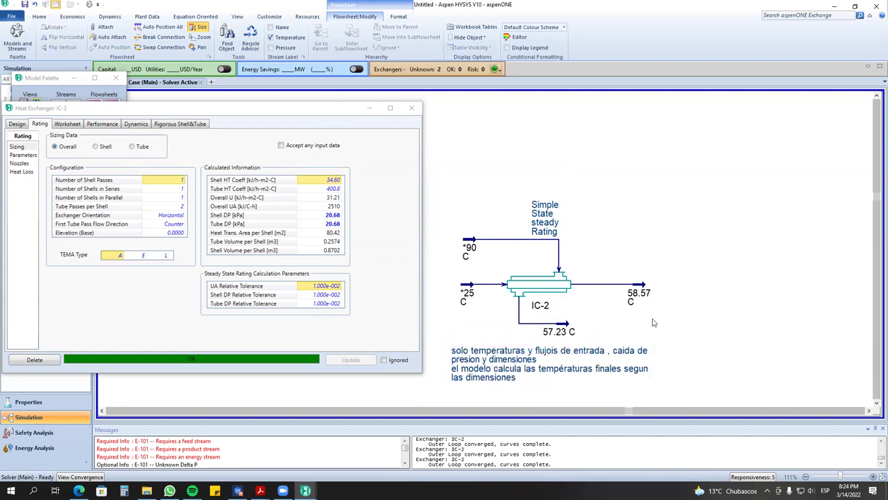
Close IC-2's window, adjust the "simple end point" label above IC and widen the "Simple State steady Rating" label above IC-2.
{"action": "left_click", "coordinate": [411, 107]}
{"action": "left_click", "coordinate": [240, 212]}
{"action": "left_click_drag", "start_coordinate": [240, 213], "coordinate": [248, 228]}
{"action": "left_click", "coordinate": [534, 215]}
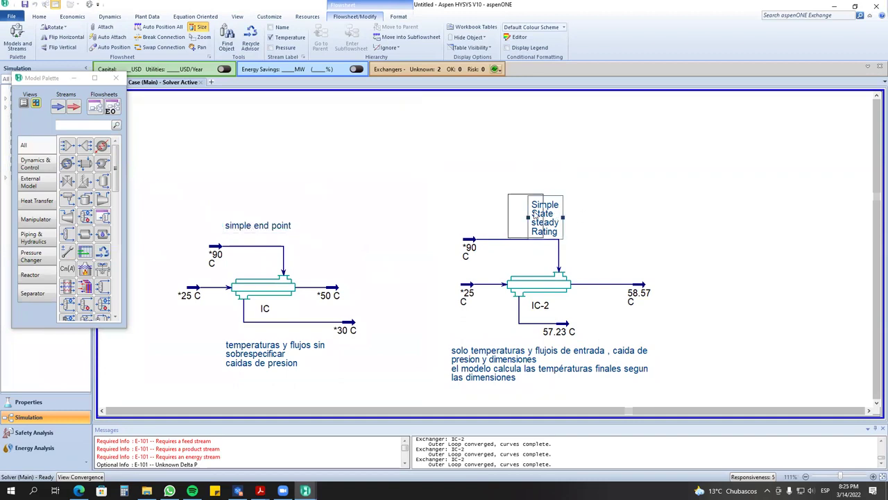
{"action": "mouse_move", "coordinate": [563, 217]}
{"action": "left_mouse_down"}
{"action": "mouse_move", "coordinate": [608, 208]}
{"action": "mouse_move", "coordinate": [570, 224]}
{"action": "mouse_move", "coordinate": [568, 218]}
{"action": "left_mouse_up"}
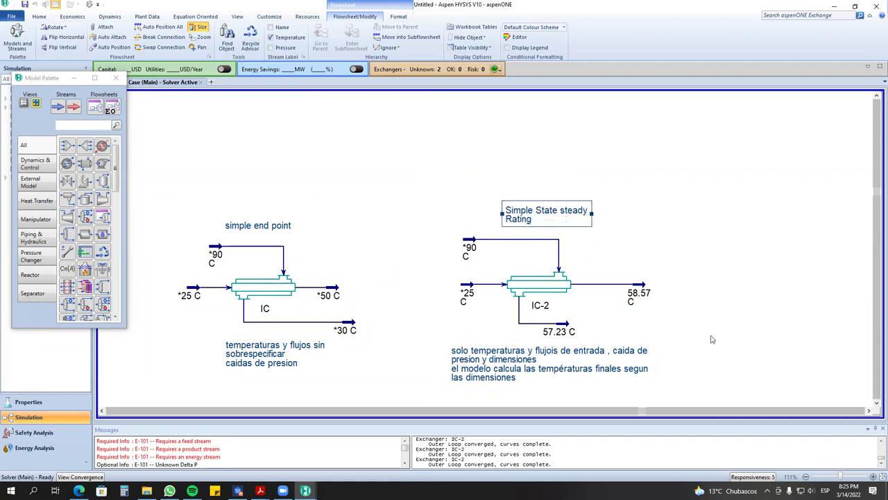
Compare the IC and IC-2 arrangements on the flowsheet and review IC-2's heat exchanger model and design parameters.
{"action": "left_click", "coordinate": [870, 411]}
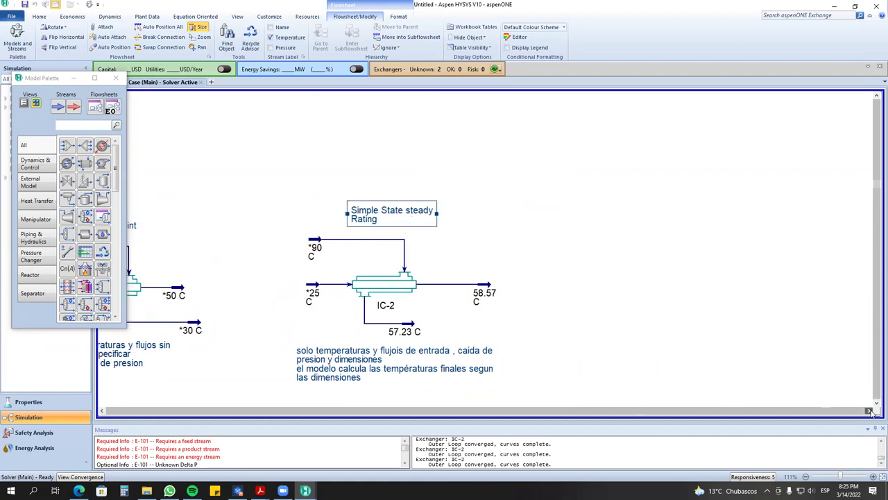
{"action": "scroll", "coordinate": [861, 395], "scroll_direction": "down", "scroll_amount": 1}
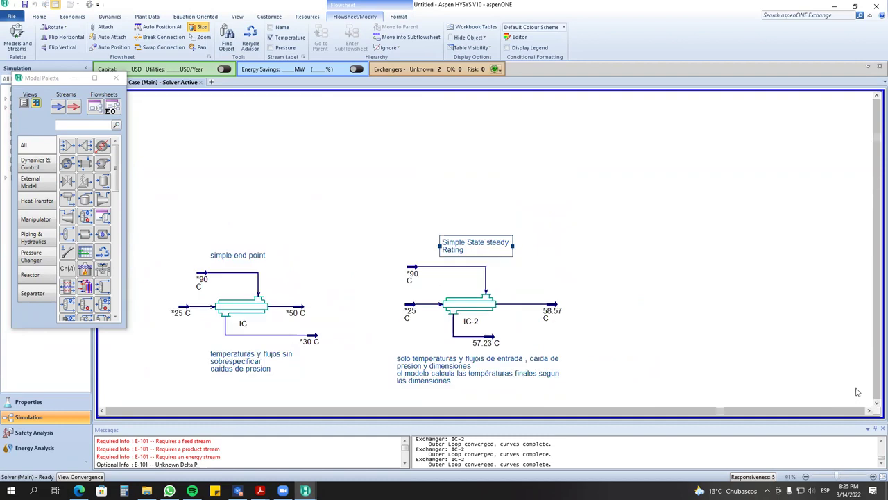
{"action": "mouse_move", "coordinate": [486, 272]}
{"action": "left_click_drag", "start_coordinate": [155, 242], "coordinate": [330, 393]}
{"action": "left_click_drag", "start_coordinate": [369, 247], "coordinate": [604, 402]}
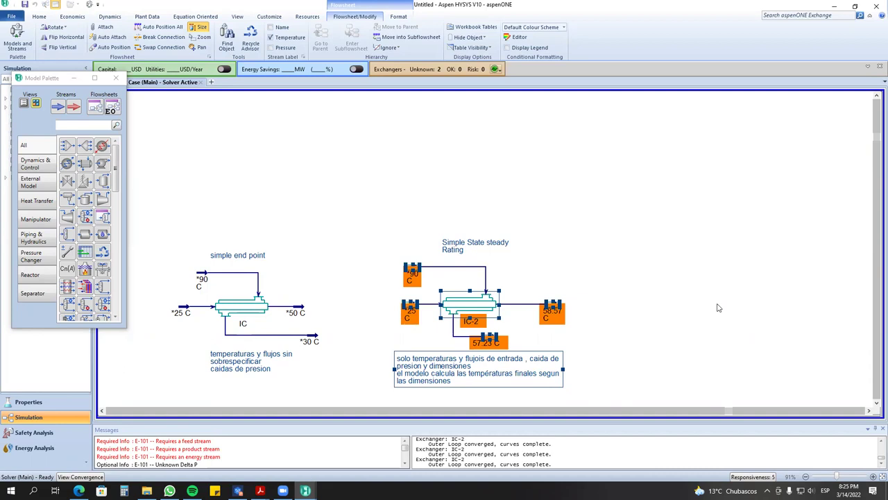
{"action": "double_click", "coordinate": [478, 304]}
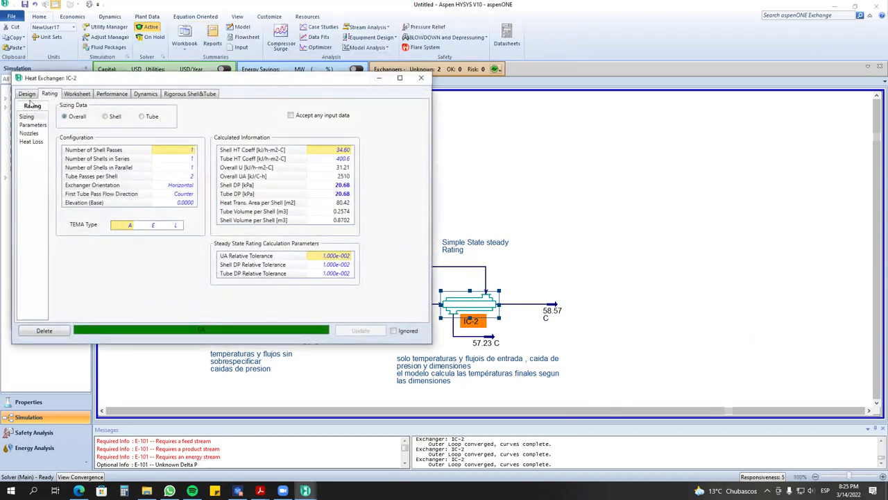
{"action": "left_click", "coordinate": [27, 96]}
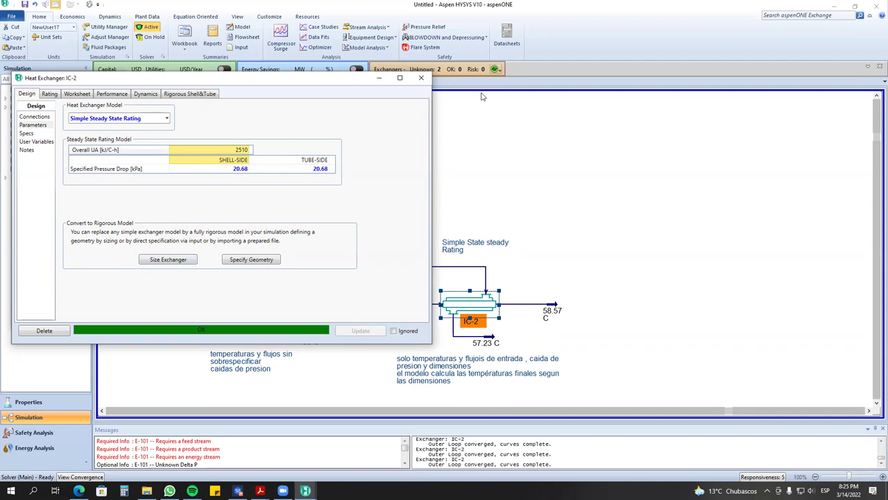
{"action": "left_click_drag", "start_coordinate": [302, 82], "coordinate": [238, 125]}
{"action": "left_click", "coordinate": [316, 122]}
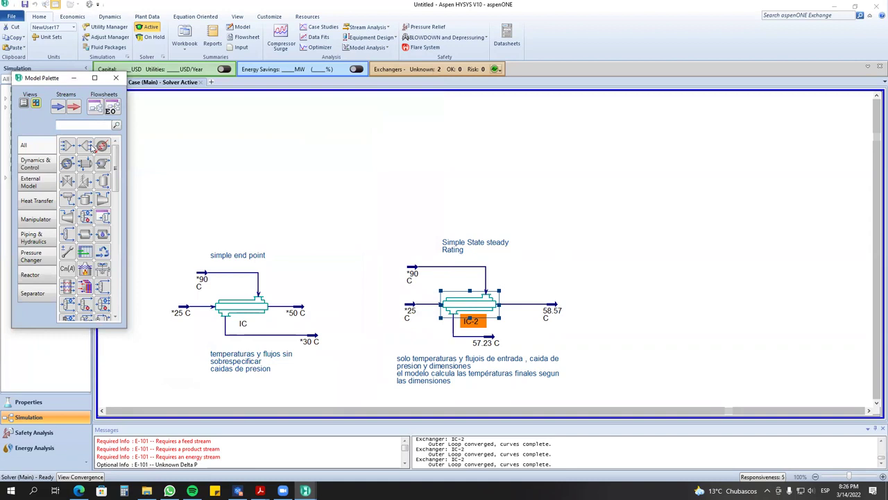
Place two new material streams, one above the other, in the empty flowsheet area beyond IC-2's outlets.
{"action": "left_click_drag", "start_coordinate": [43, 85], "coordinate": [221, 122]}
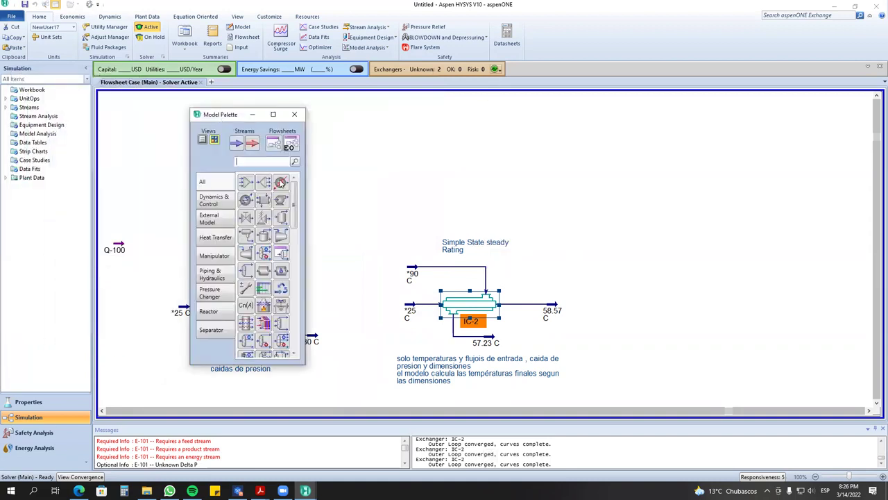
{"action": "left_click", "coordinate": [234, 144]}
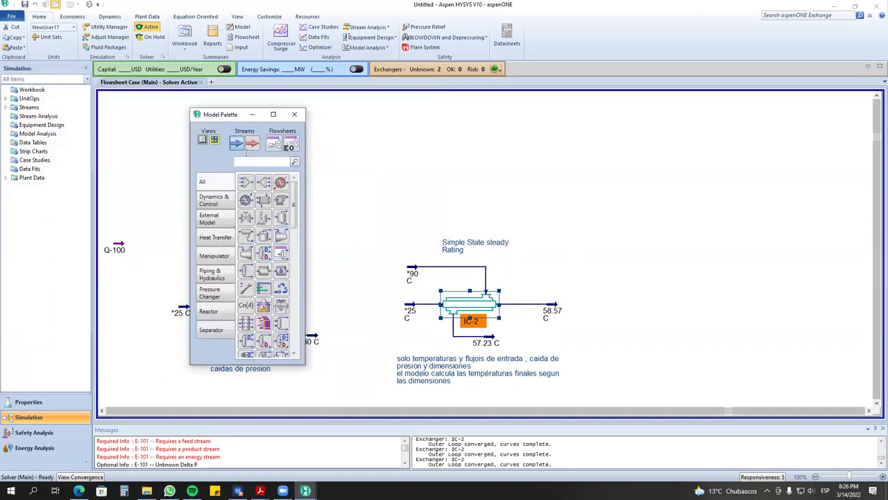
{"action": "left_click", "coordinate": [638, 278]}
{"action": "left_click", "coordinate": [639, 223]}
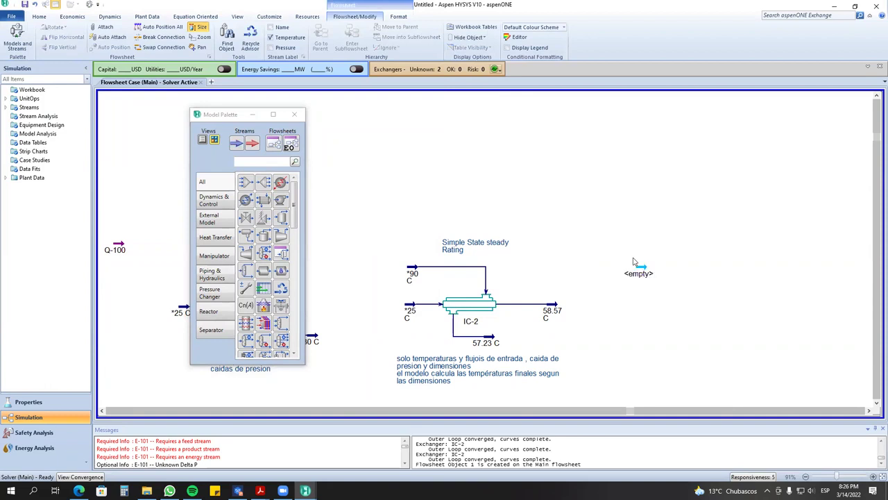
{"action": "left_click", "coordinate": [252, 143]}
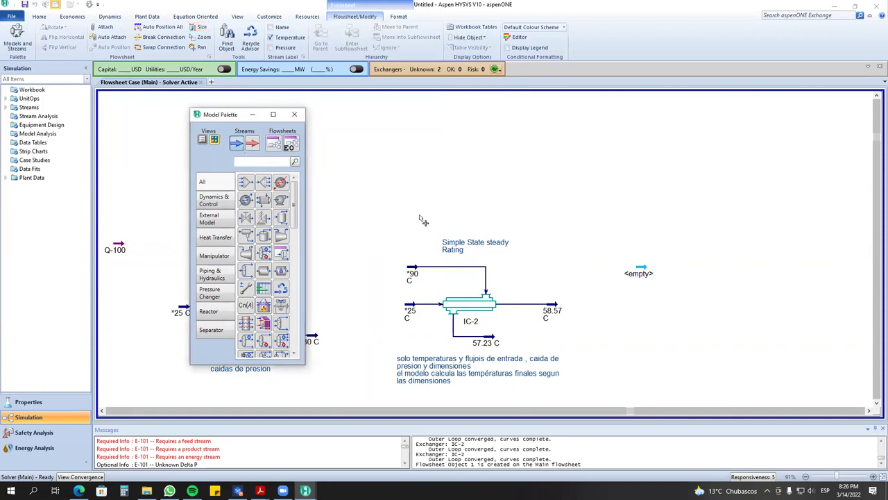
{"action": "left_click", "coordinate": [642, 320]}
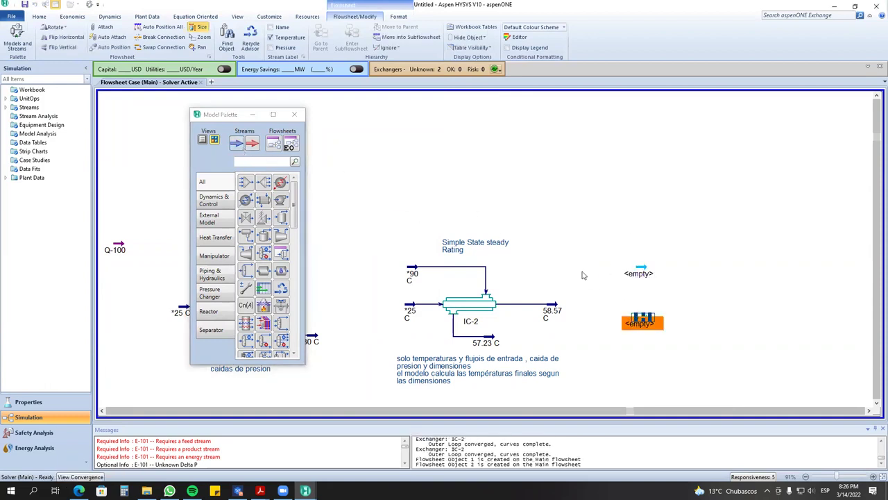
{"action": "double_click", "coordinate": [650, 276]}
{"action": "left_click", "coordinate": [418, 96]}
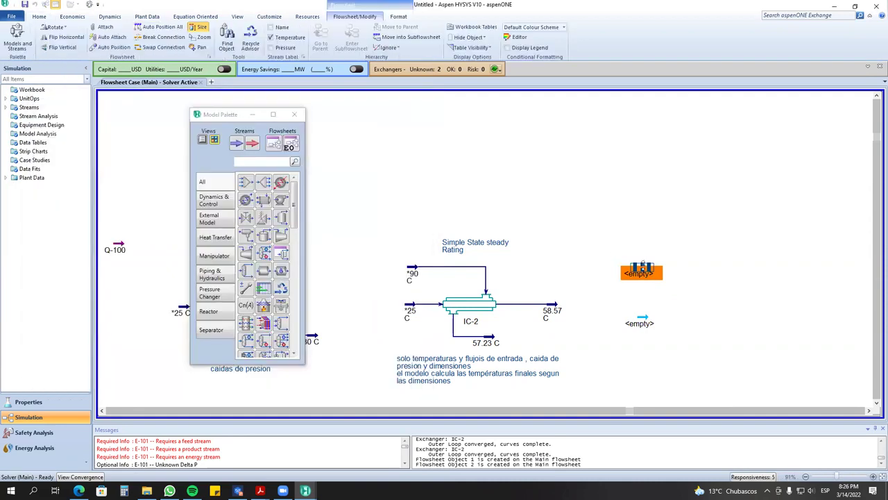
{"action": "left_click", "coordinate": [644, 312]}
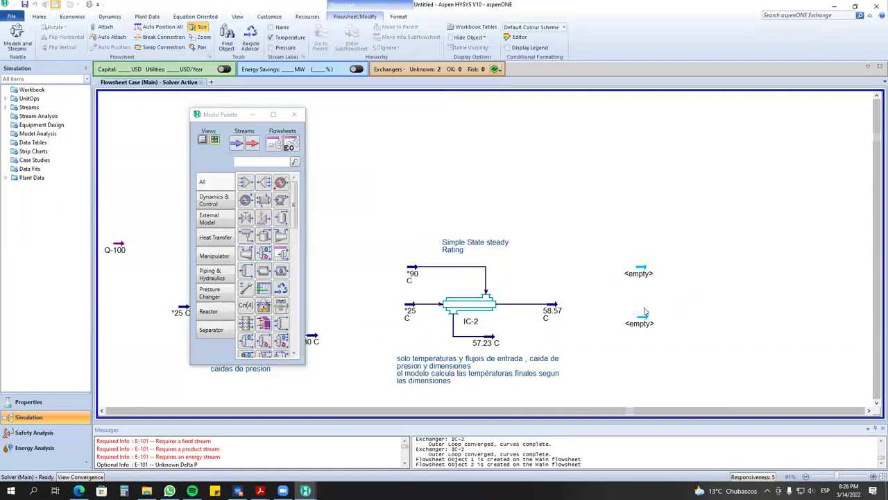
Display the stream names on the flowsheet and add two more material streams opposite the two new ones.
{"action": "left_click", "coordinate": [270, 27]}
{"action": "left_click", "coordinate": [237, 143]}
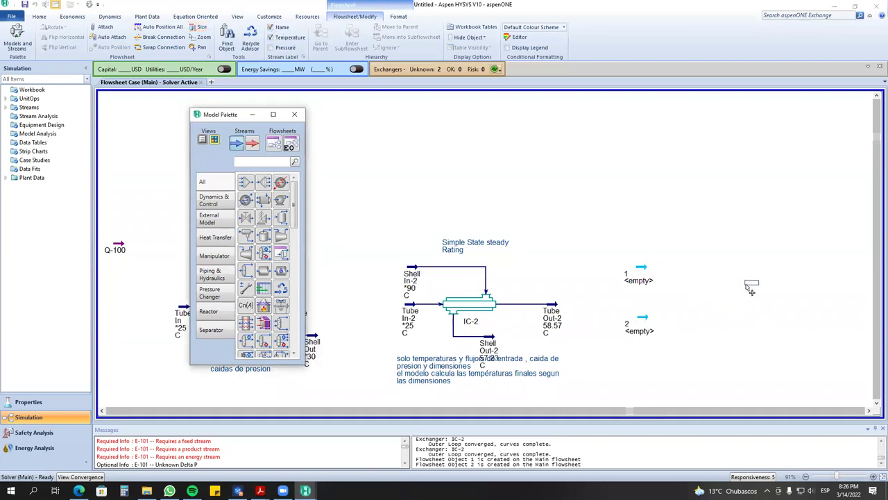
{"action": "left_click", "coordinate": [750, 286]}
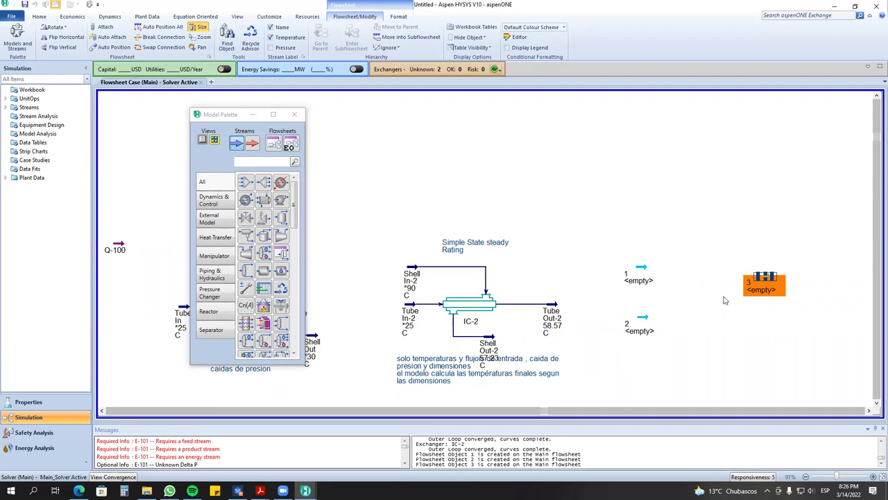
{"action": "left_click", "coordinate": [758, 335]}
Move streams 1, 2 and 3 outward to leave room for a unit between the inlet and outlet pairs.
{"action": "left_click_drag", "start_coordinate": [764, 284], "coordinate": [783, 278]}
{"action": "left_click", "coordinate": [637, 272]}
{"action": "left_click_drag", "start_coordinate": [637, 272], "coordinate": [627, 272]}
{"action": "left_click_drag", "start_coordinate": [642, 318], "coordinate": [631, 332]}
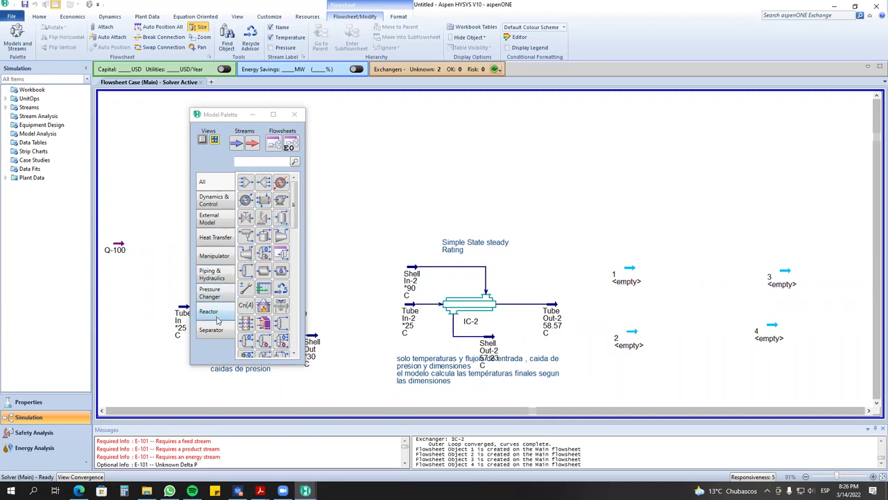
Place a heat exchanger centred between the inlet and outlet stream pairs and give it the solid horizontal shell-and-tube icon.
{"action": "left_click", "coordinate": [216, 239]}
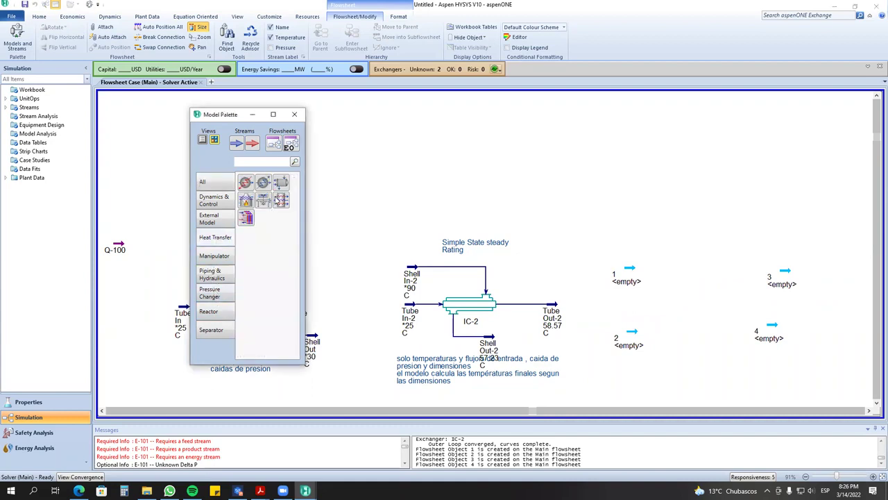
{"action": "left_click", "coordinate": [695, 298]}
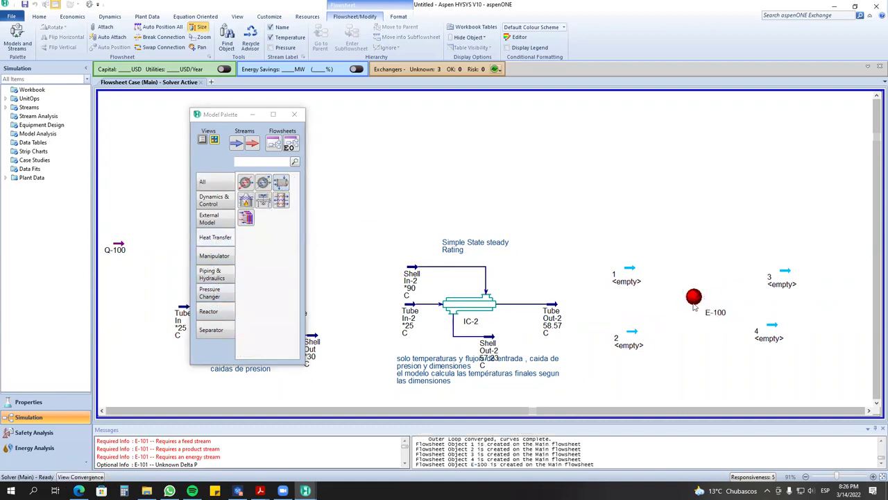
{"action": "right_click", "coordinate": [694, 298]}
{"action": "left_click", "coordinate": [715, 283]}
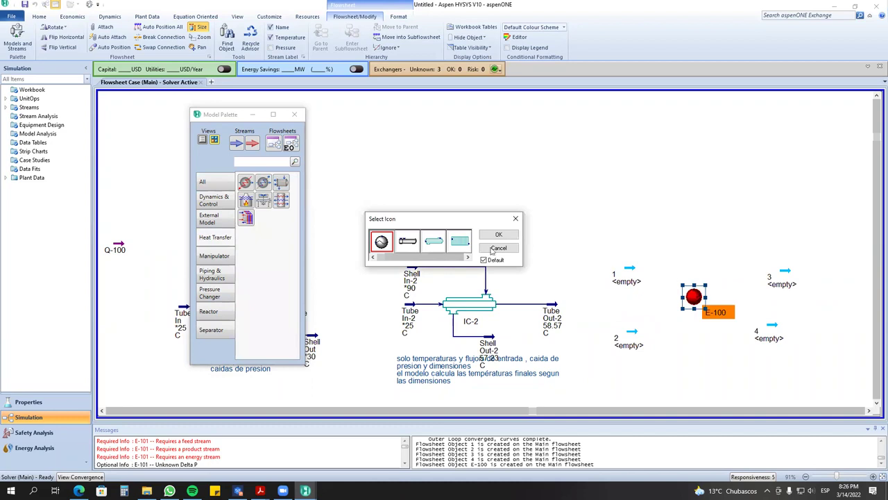
{"action": "left_click", "coordinate": [467, 258]}
{"action": "left_click", "coordinate": [467, 257]}
{"action": "left_click", "coordinate": [467, 257]}
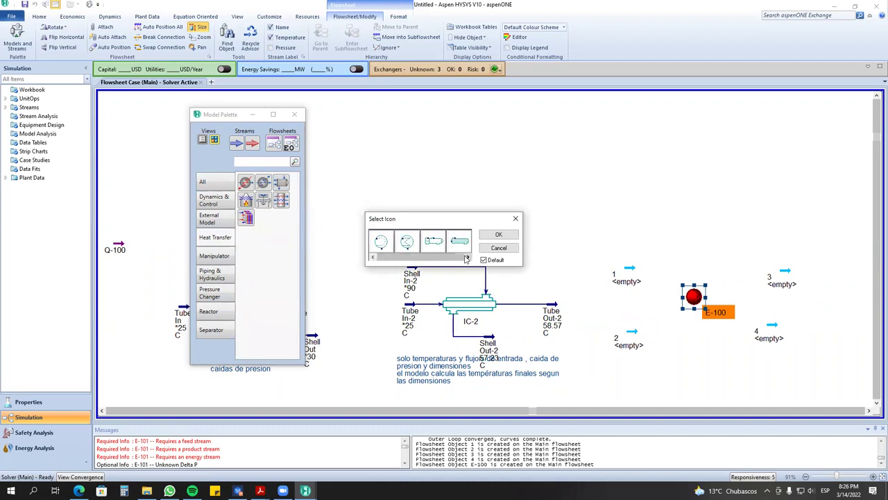
{"action": "left_click", "coordinate": [375, 258]}
{"action": "left_click", "coordinate": [374, 258]}
{"action": "left_click", "coordinate": [374, 258]}
{"action": "left_click", "coordinate": [381, 240]}
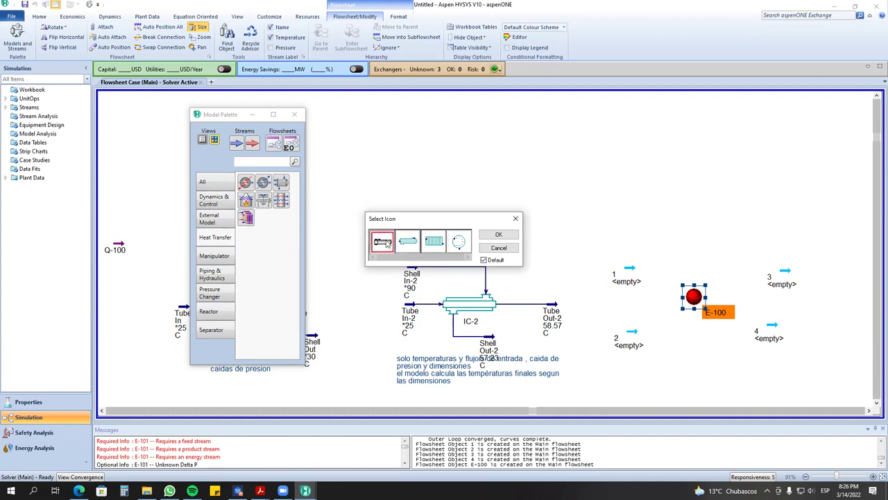
{"action": "left_click", "coordinate": [499, 235]}
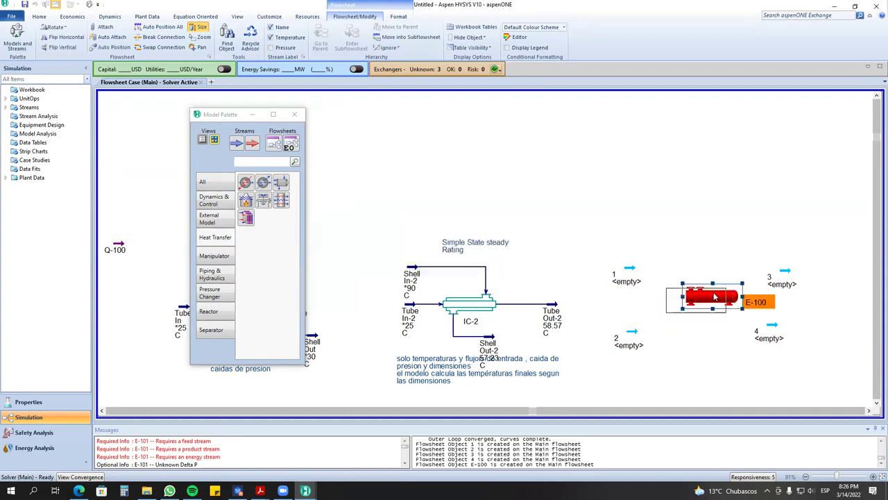
{"action": "left_click_drag", "start_coordinate": [702, 293], "coordinate": [684, 297]}
Connect E-100 with stream 1 as tube side inlet, 2 as tube side outlet, 3 as shell side inlet and 4 as shell side outlet.
{"action": "double_click", "coordinate": [683, 298]}
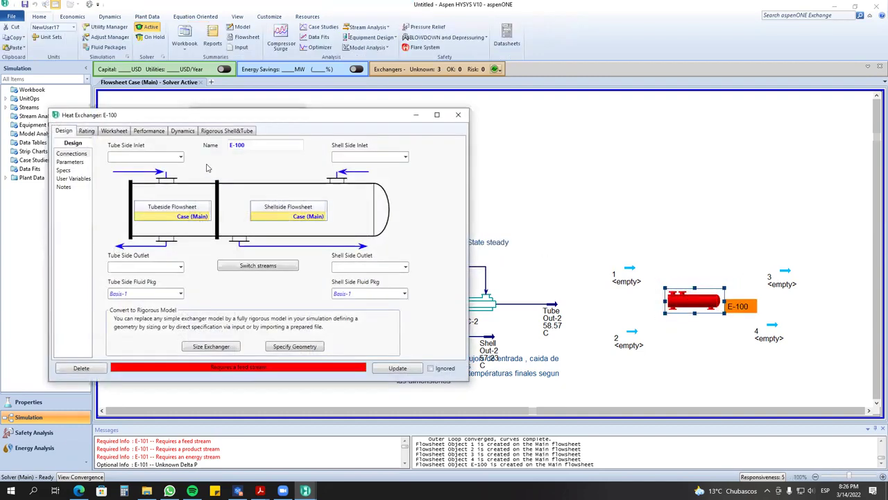
{"action": "left_click", "coordinate": [179, 157]}
{"action": "left_click", "coordinate": [173, 172]}
{"action": "left_click", "coordinate": [179, 266]}
{"action": "left_click", "coordinate": [168, 280]}
{"action": "left_click", "coordinate": [406, 158]}
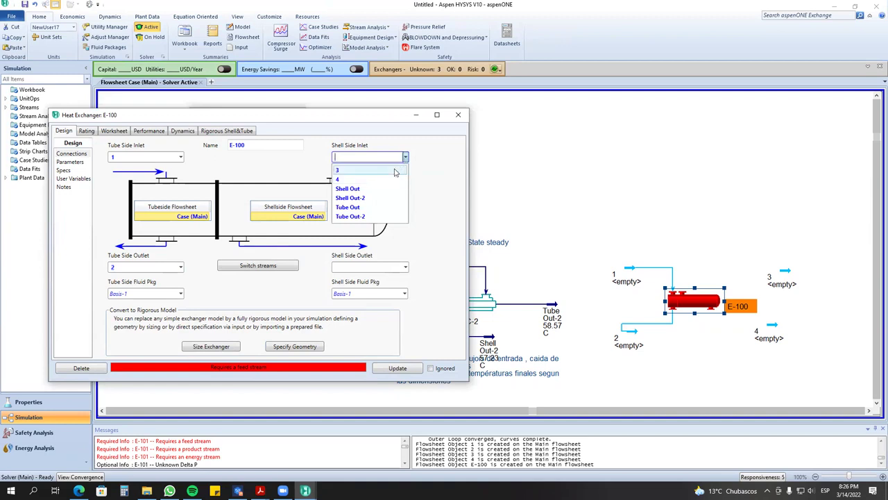
{"action": "left_click", "coordinate": [397, 168]}
{"action": "left_click", "coordinate": [405, 268]}
{"action": "left_click", "coordinate": [385, 287]}
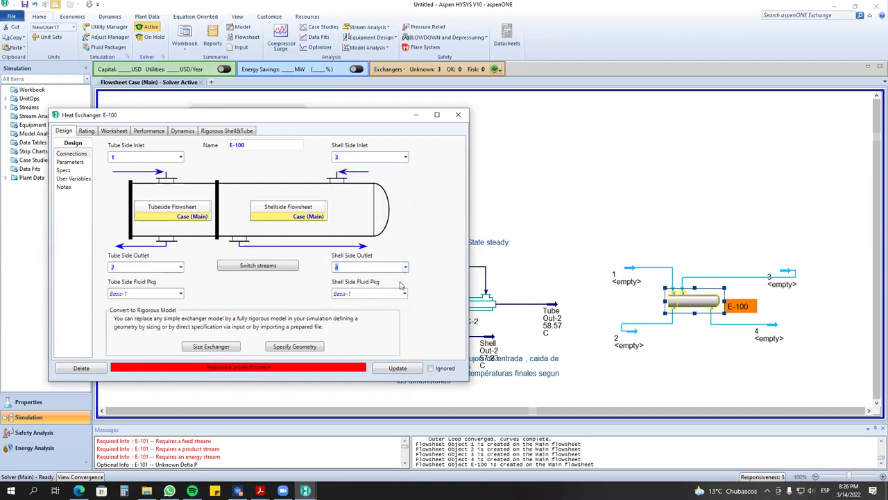
Move stream 2 to a spot below E-100 and close the exchanger's window.
{"action": "left_click", "coordinate": [646, 345]}
{"action": "left_click_drag", "start_coordinate": [645, 345], "coordinate": [730, 390]}
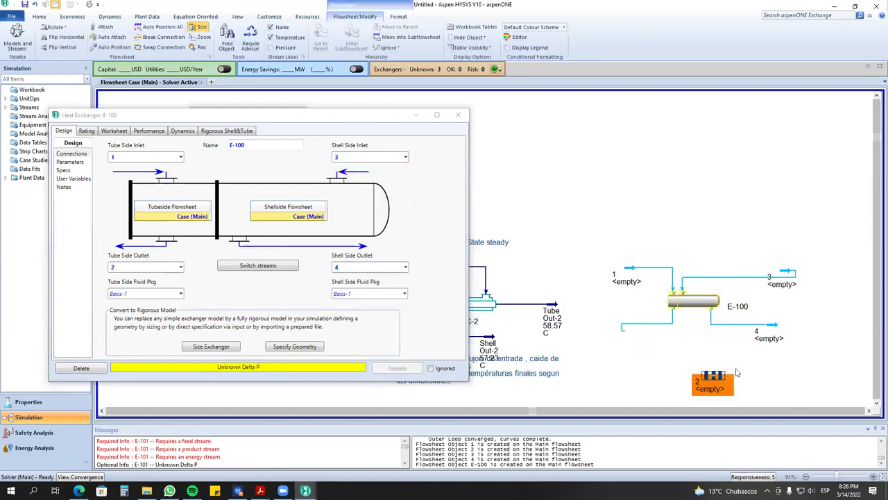
{"action": "left_click", "coordinate": [458, 114]}
Define stream 1's composition as pure propane with a mole fraction of 1.
{"action": "double_click", "coordinate": [635, 277]}
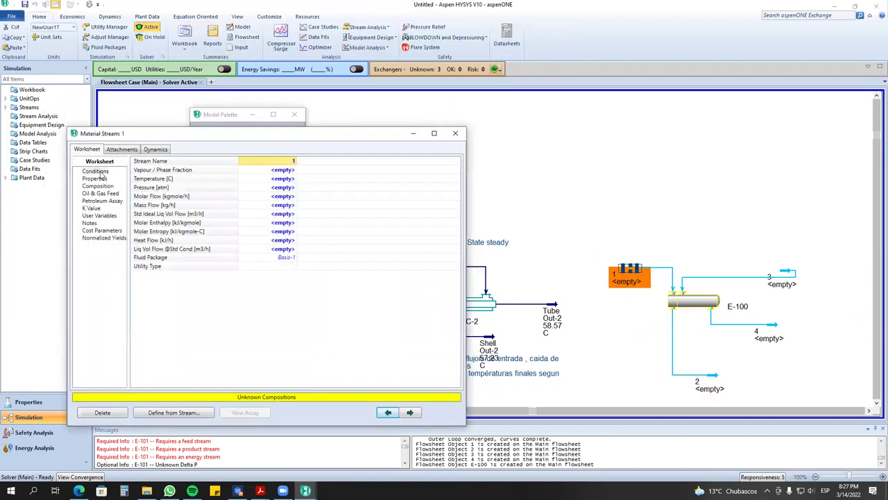
{"action": "left_click", "coordinate": [99, 187]}
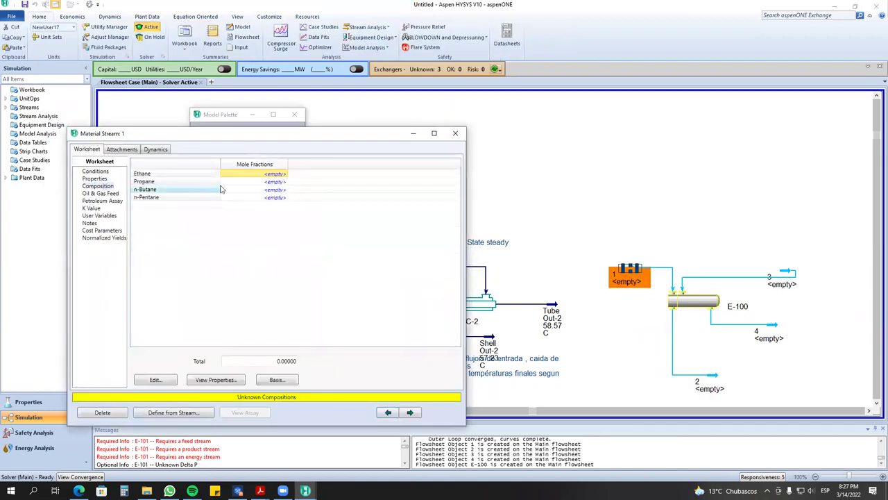
{"action": "left_click", "coordinate": [270, 184]}
{"action": "type", "text": "1"}
{"action": "key", "text": "Return"}
{"action": "left_click", "coordinate": [507, 337]}
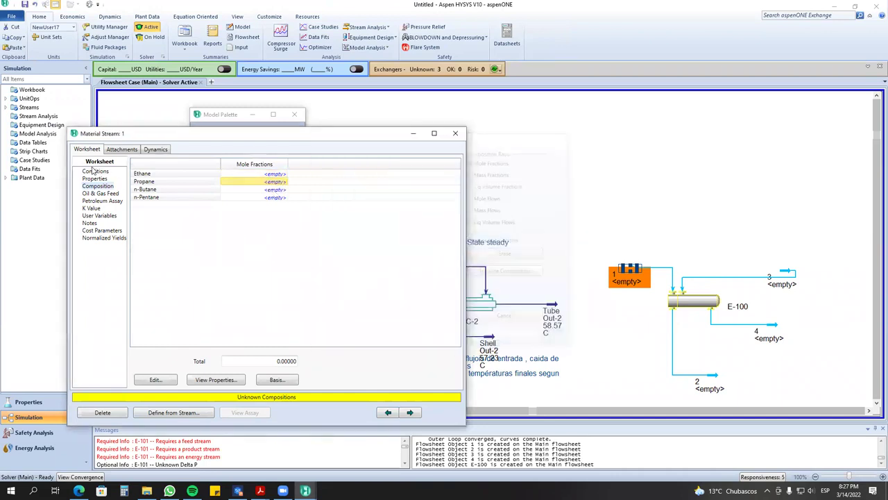
Set stream 1's conditions to 25 C, 1 atm and a mass flow of 1000 kg/h.
{"action": "left_click", "coordinate": [95, 171]}
{"action": "left_click", "coordinate": [275, 179]}
{"action": "type", "text": "25"}
{"action": "left_click", "coordinate": [272, 188]}
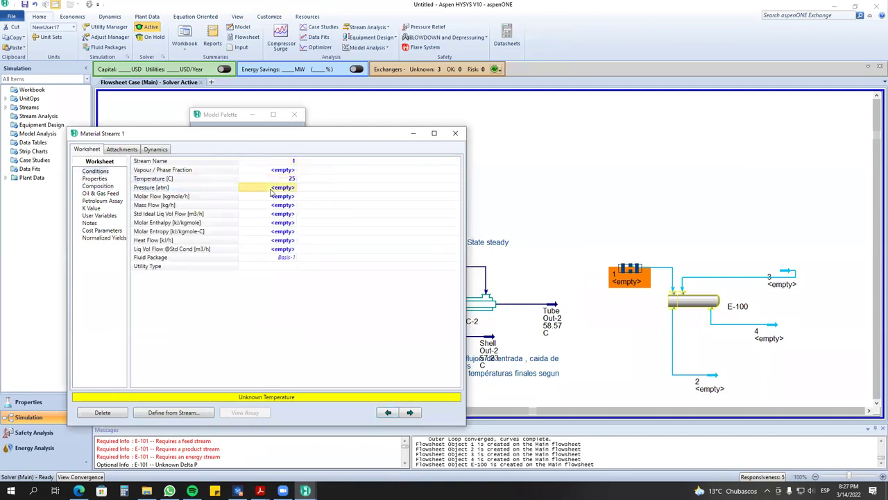
{"action": "type", "text": "1"}
{"action": "left_click", "coordinate": [273, 196]}
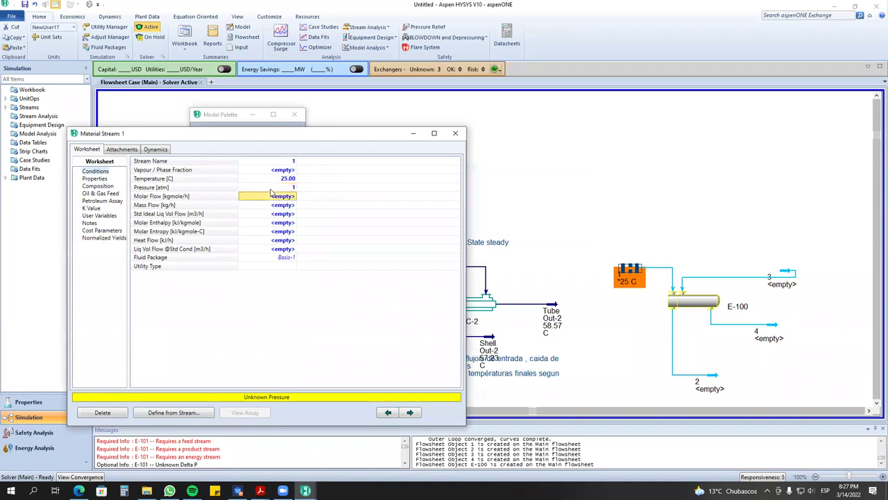
{"action": "left_click", "coordinate": [280, 206]}
{"action": "type", "text": "100"}
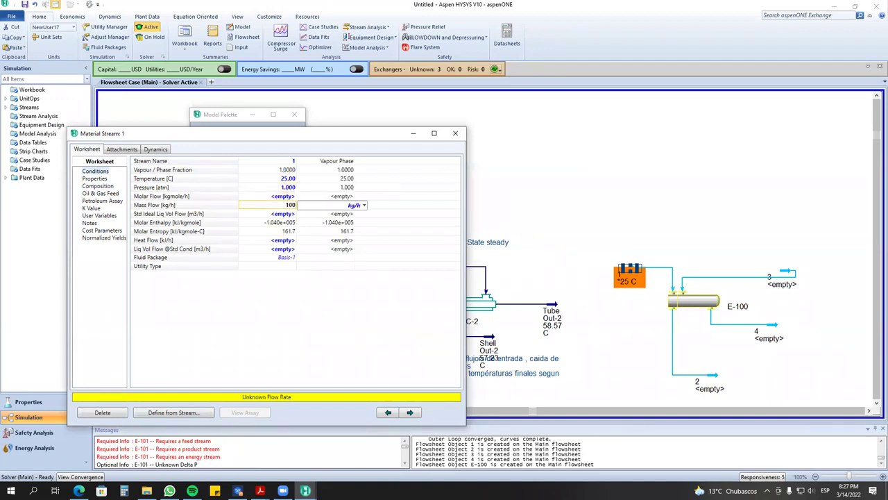
{"action": "type", "text": "0"}
{"action": "key", "text": "Return"}
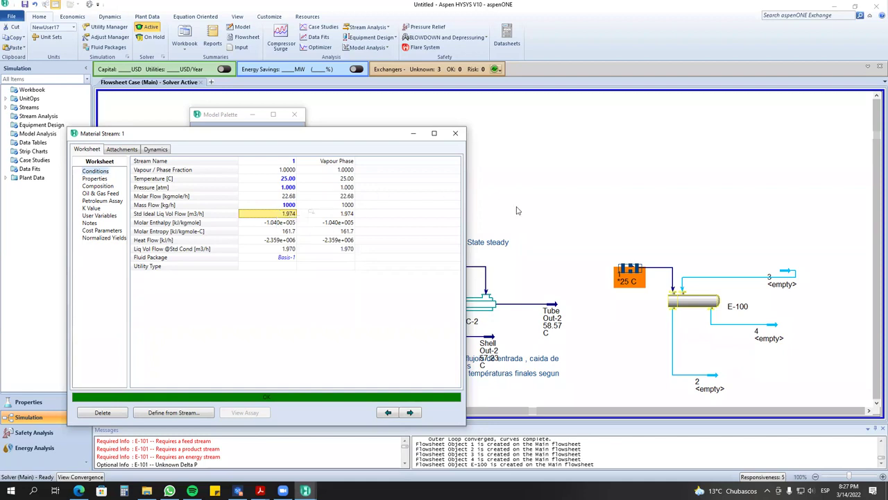
Open the heat exchanger E-100 from the flowsheet.
{"action": "left_click", "coordinate": [630, 212]}
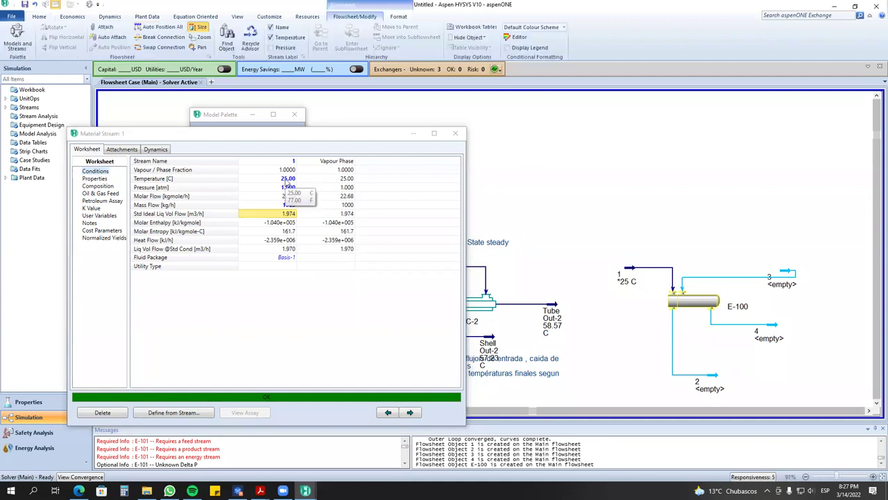
{"action": "double_click", "coordinate": [672, 302]}
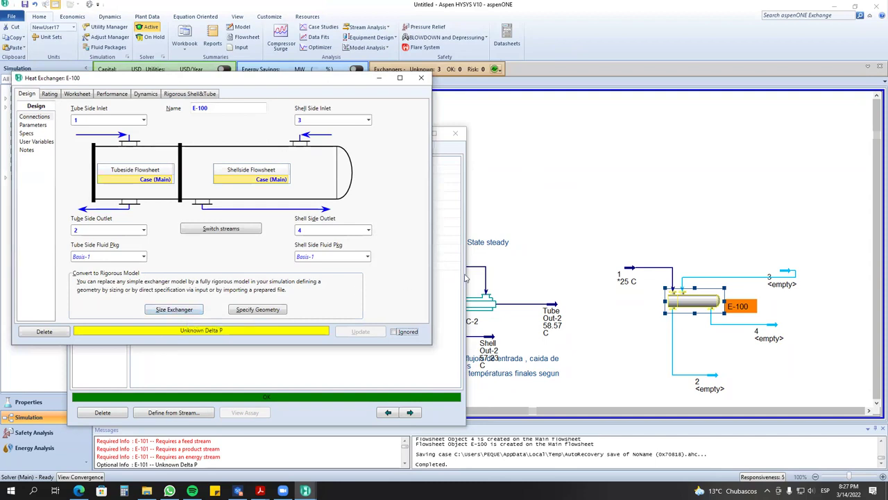
{"action": "key", "text": "XF86AudioLowerVolume"}
{"action": "key", "text": "XF86AudioRaiseVolume"}
{"action": "key", "text": "XF86AudioRaiseVolume"}
{"action": "key", "text": "XF86AudioRaiseVolume"}
{"action": "key", "text": "XF86AudioRaiseVolume"}
{"action": "key", "text": "XF86AudioRaiseVolume"}
{"action": "key", "text": "XF86AudioRaiseVolume"}
{"action": "key", "text": "XF86AudioRaiseVolume"}
{"action": "key", "text": "XF86AudioRaiseVolume"}
{"action": "key", "text": "XF86AudioRaiseVolume"}
{"action": "key", "text": "XF86AudioRaiseVolume"}
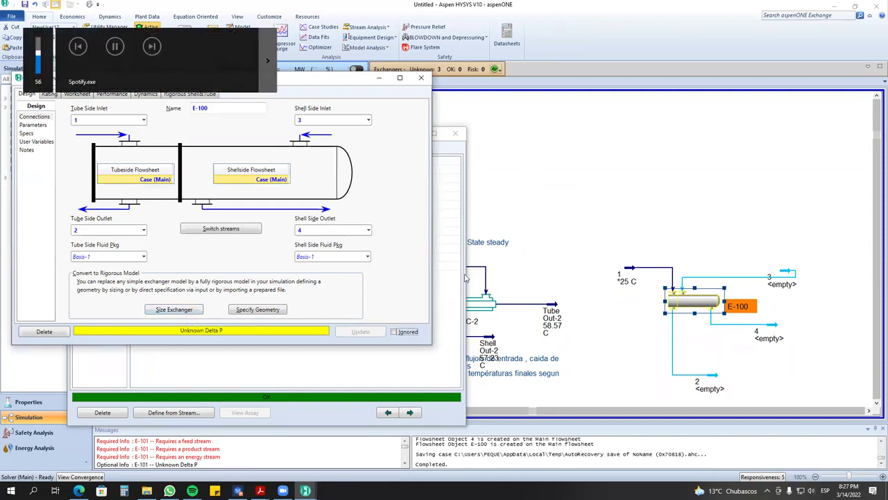
{"action": "key", "text": "XF86AudioLowerVolume"}
{"action": "key", "text": "XF86AudioLowerVolume"}
{"action": "key", "text": "XF86AudioLowerVolume"}
{"action": "key", "text": "XF86AudioLowerVolume"}
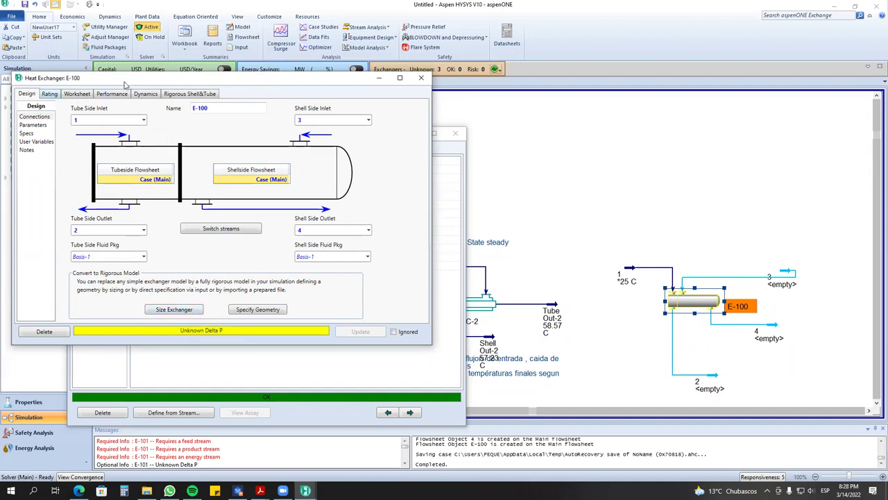
Switch E-100's heat exchanger model to Rigorous Shell&Tube in its design parameters.
{"action": "left_click", "coordinate": [49, 95]}
{"action": "left_click", "coordinate": [26, 95]}
{"action": "left_click", "coordinate": [33, 125]}
{"action": "left_click", "coordinate": [167, 121]}
{"action": "scroll", "coordinate": [104, 135], "scroll_direction": "up", "scroll_amount": 1}
{"action": "left_click", "coordinate": [100, 127]}
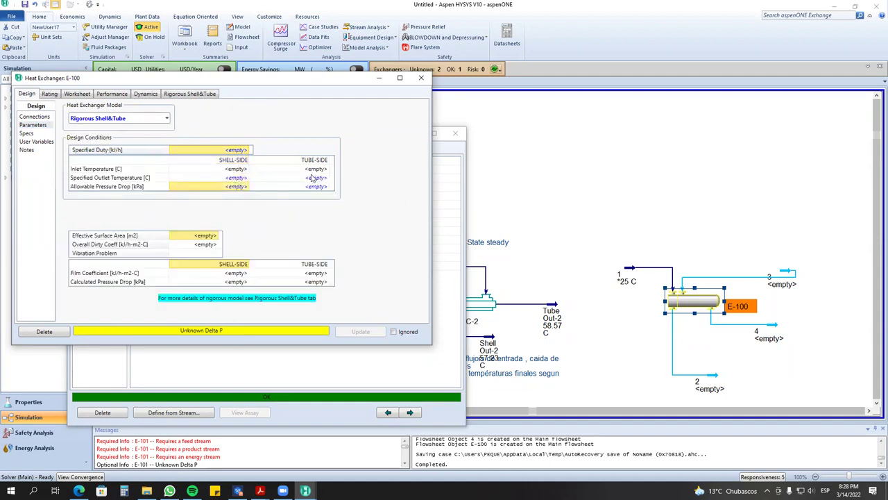
Review the rigorous shell-and-tube application, process, property range, results summary and profile data of E-100.
{"action": "left_click", "coordinate": [192, 95]}
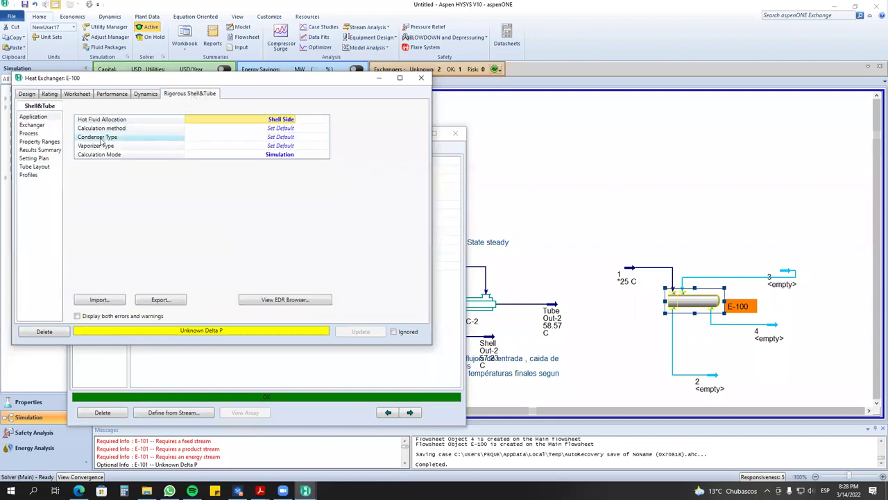
{"action": "left_click", "coordinate": [29, 133]}
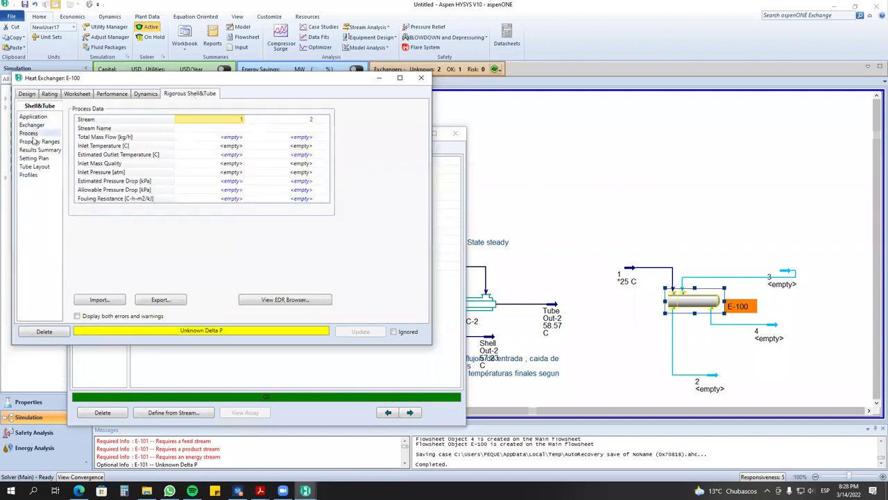
{"action": "left_click", "coordinate": [34, 142]}
{"action": "left_click", "coordinate": [36, 151]}
{"action": "left_click", "coordinate": [29, 175]}
{"action": "left_click", "coordinate": [32, 117]}
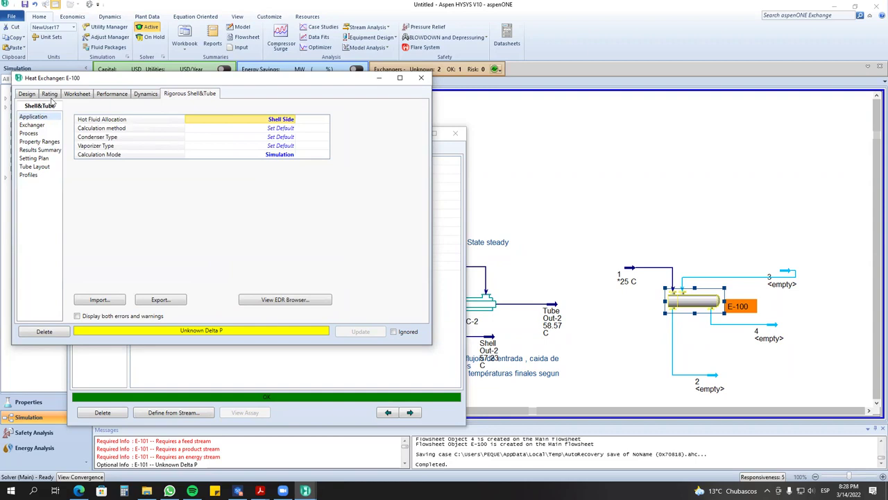
Set E-100's heat exchanger model to Simple End Point, accepting the loss of rigorous model data, and return to the flowsheet.
{"action": "left_click", "coordinate": [49, 94]}
{"action": "left_click", "coordinate": [26, 94]}
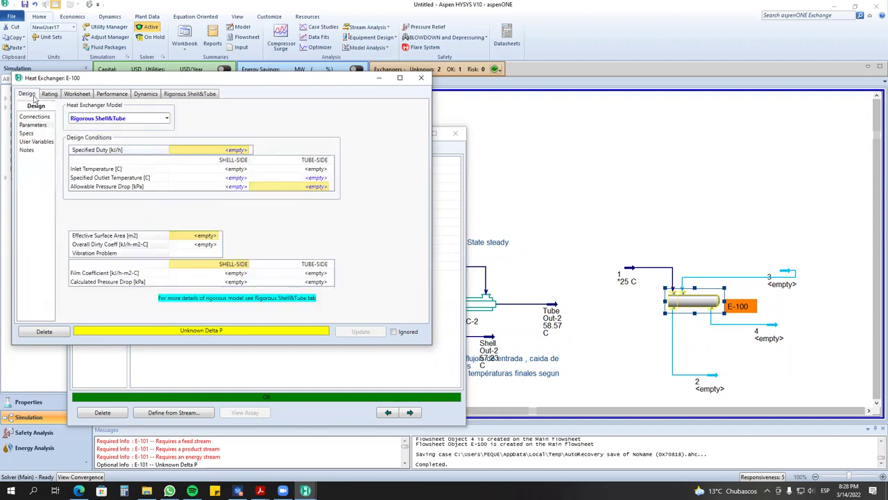
{"action": "left_click", "coordinate": [166, 118]}
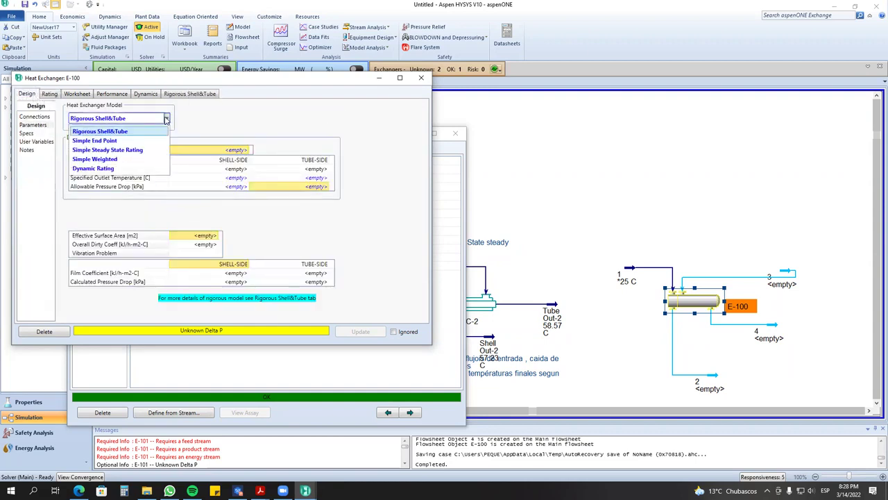
{"action": "left_click", "coordinate": [95, 140]}
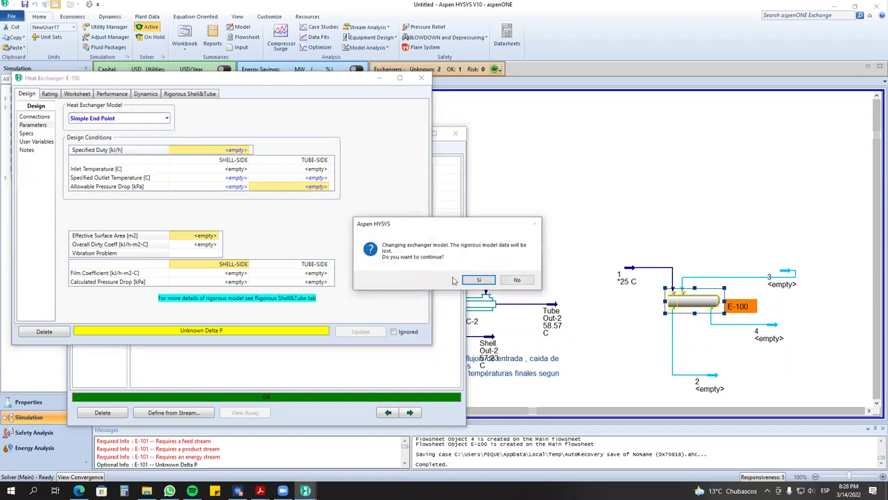
{"action": "left_click", "coordinate": [481, 280]}
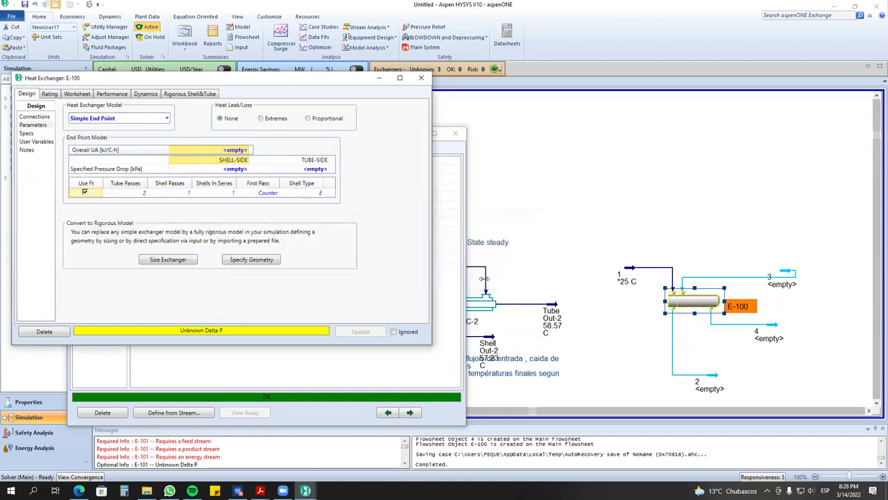
{"action": "left_click", "coordinate": [553, 200]}
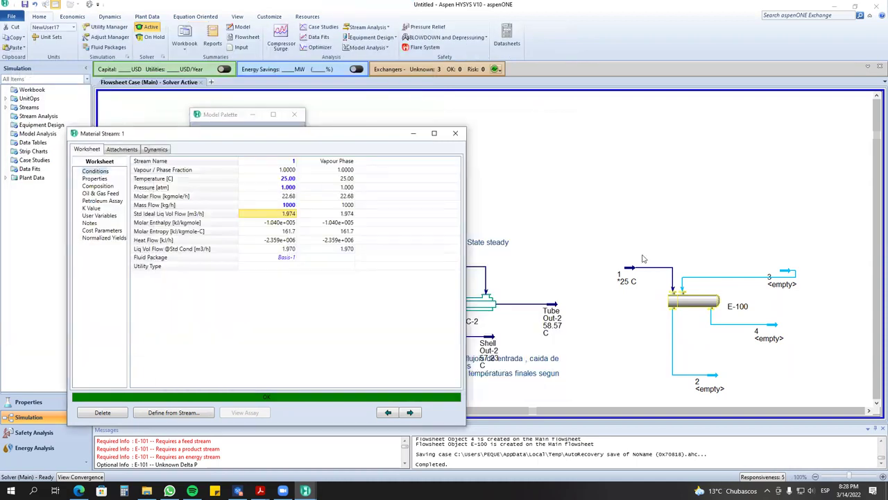
Move stream 1 up and outward from E-100 and rename it propano.
{"action": "left_click", "coordinate": [617, 247]}
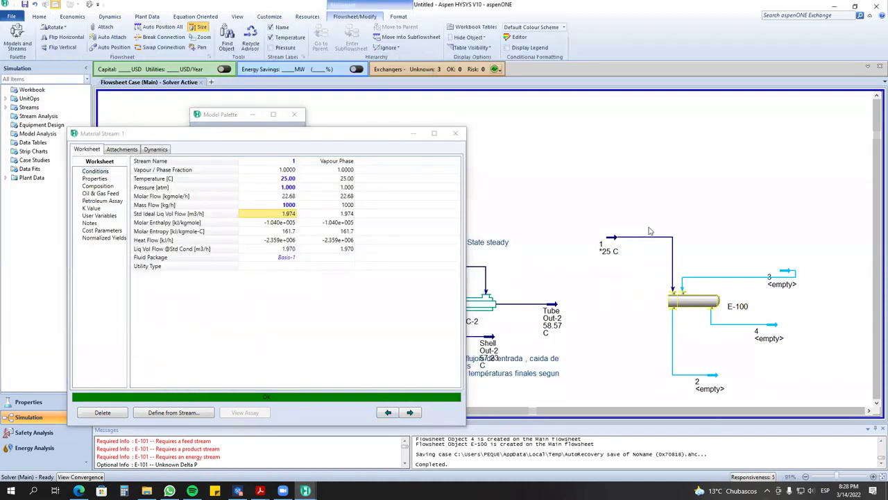
{"action": "left_click", "coordinate": [615, 261]}
{"action": "left_click", "coordinate": [611, 244]}
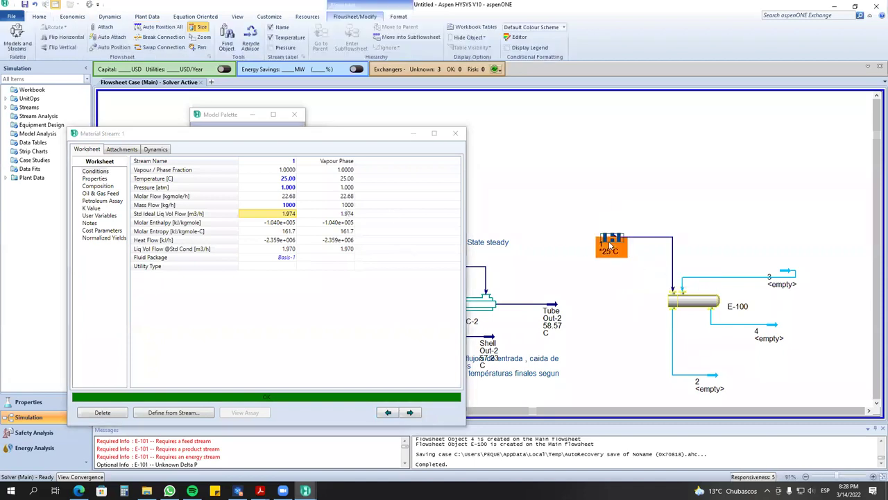
{"action": "left_click", "coordinate": [274, 162]}
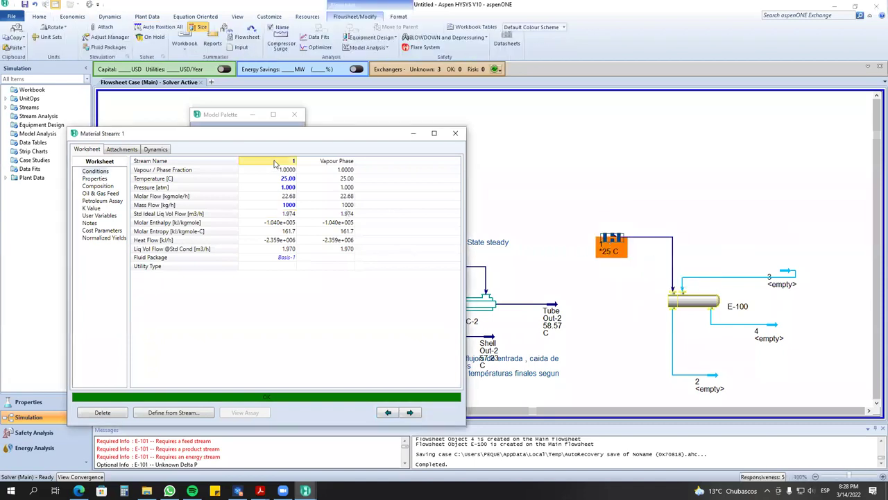
{"action": "type", "text": "pr"}
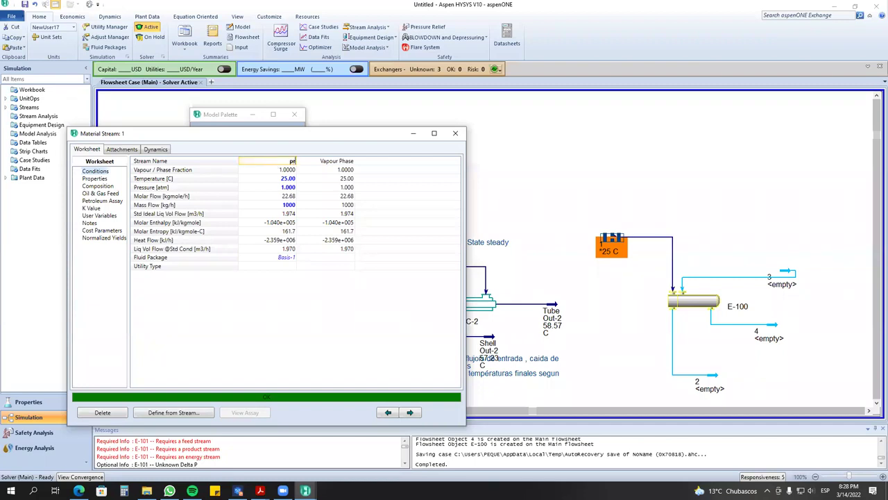
{"action": "type", "text": "opano"}
{"action": "key", "text": "Return"}
Move stream 3 above propano and define its composition as pure n-Pentane with a mole fraction of 1.
{"action": "left_click_drag", "start_coordinate": [786, 274], "coordinate": [619, 184]}
{"action": "double_click", "coordinate": [619, 187]}
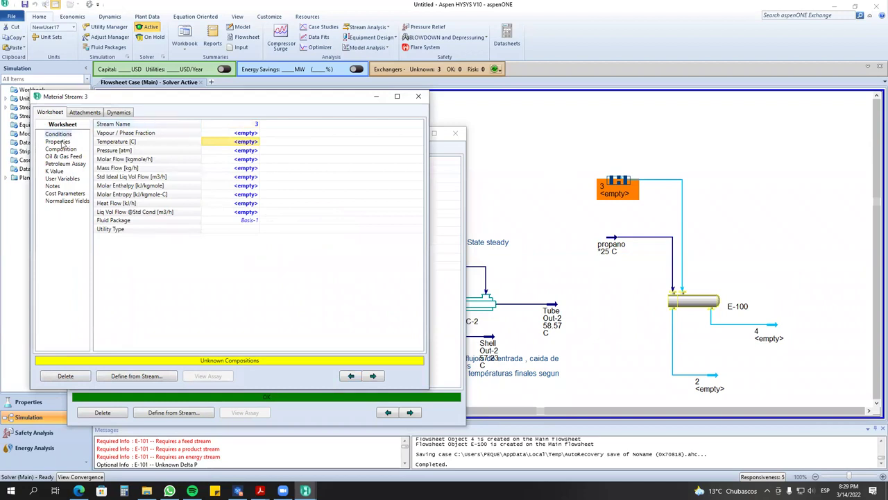
{"action": "left_click", "coordinate": [62, 149]}
{"action": "left_click", "coordinate": [235, 161]}
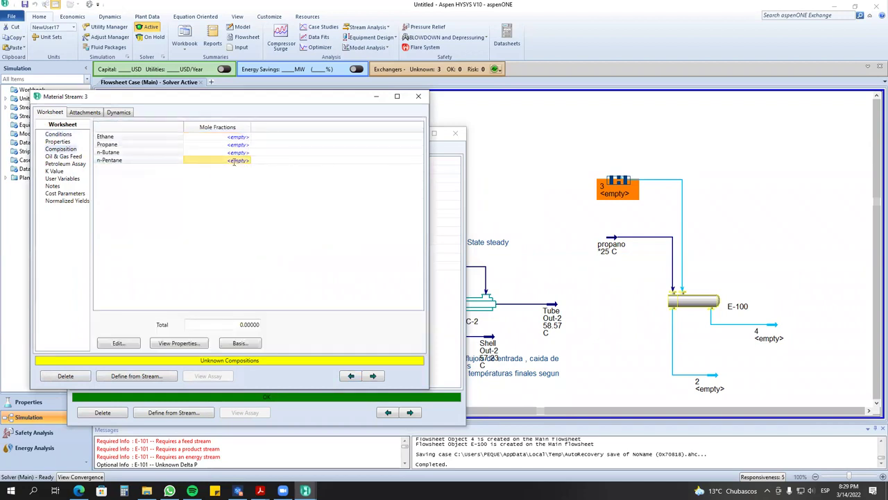
{"action": "type", "text": "1"}
{"action": "key", "text": "Return"}
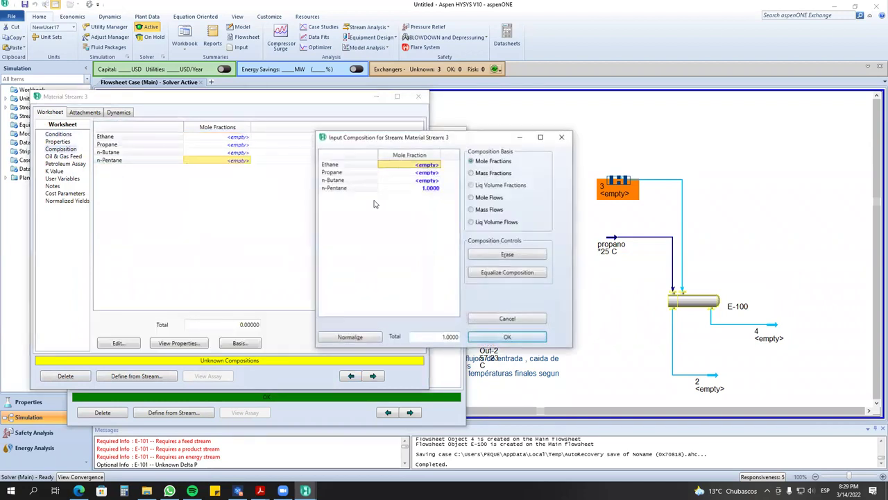
{"action": "left_click", "coordinate": [514, 340]}
Set stream 3's conditions to 90 °C, 2 atm and a mass flow of 1000 kg/h.
{"action": "left_click", "coordinate": [53, 135]}
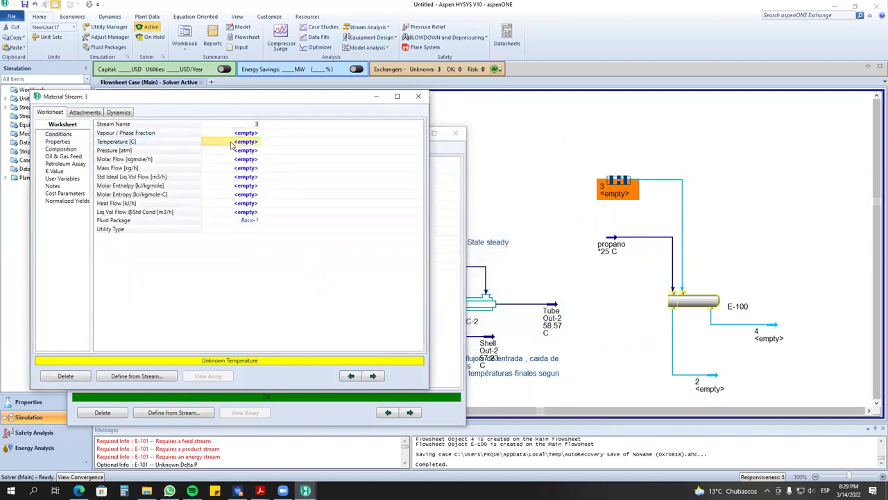
{"action": "type", "text": "25"}
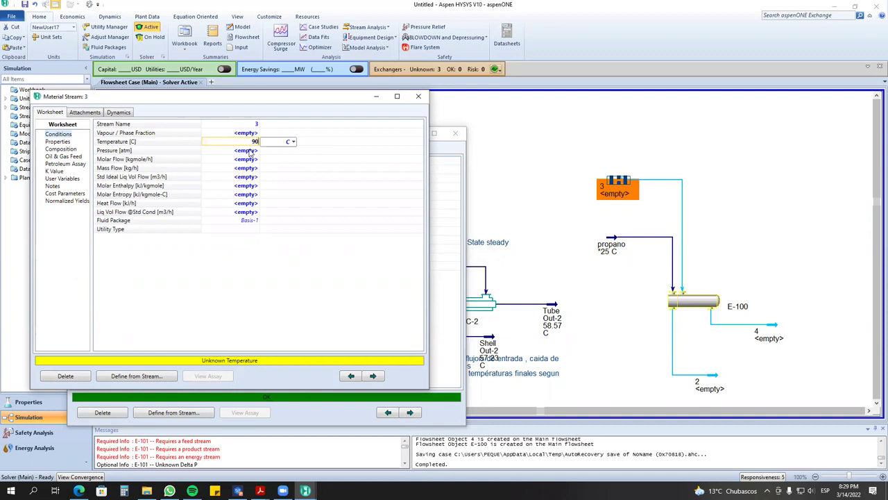
{"action": "key", "text": "Return"}
{"action": "type", "text": "2"}
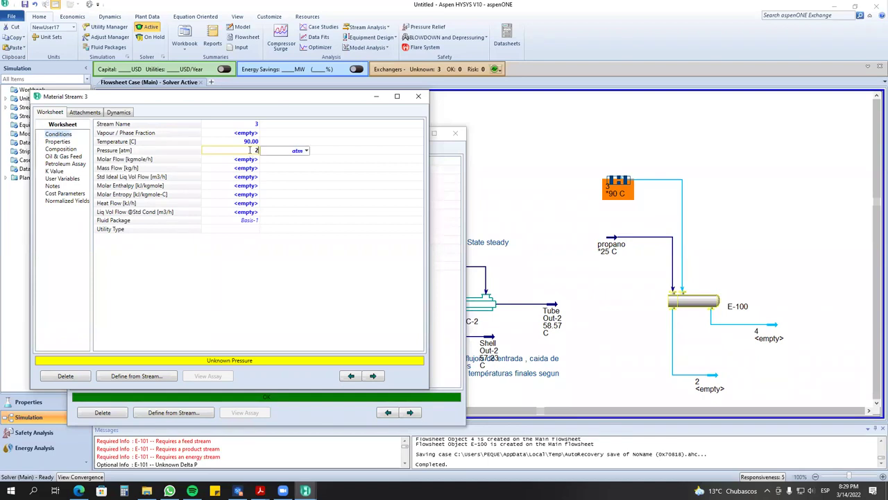
{"action": "key", "text": "Return"}
{"action": "left_click", "coordinate": [256, 169]}
{"action": "left_click", "coordinate": [257, 169]}
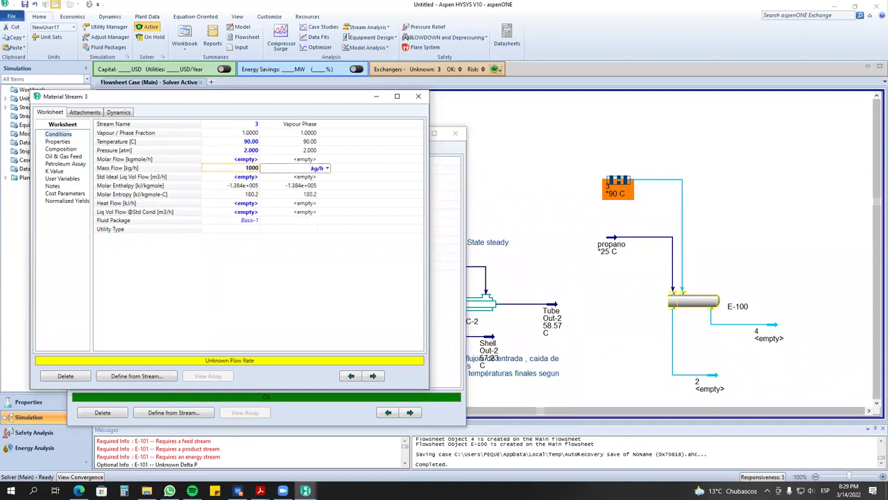
{"action": "type", "text": "1000"}
{"action": "key", "text": "Return"}
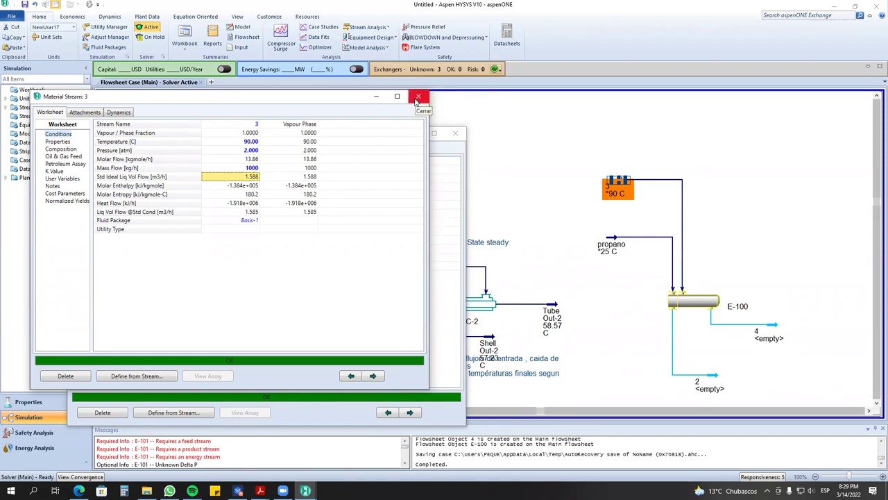
{"action": "left_click", "coordinate": [419, 100]}
Spread the two inlet streams apart by moving stream 3 slightly up and propano slightly down on the flowsheet.
{"action": "left_click", "coordinate": [622, 186]}
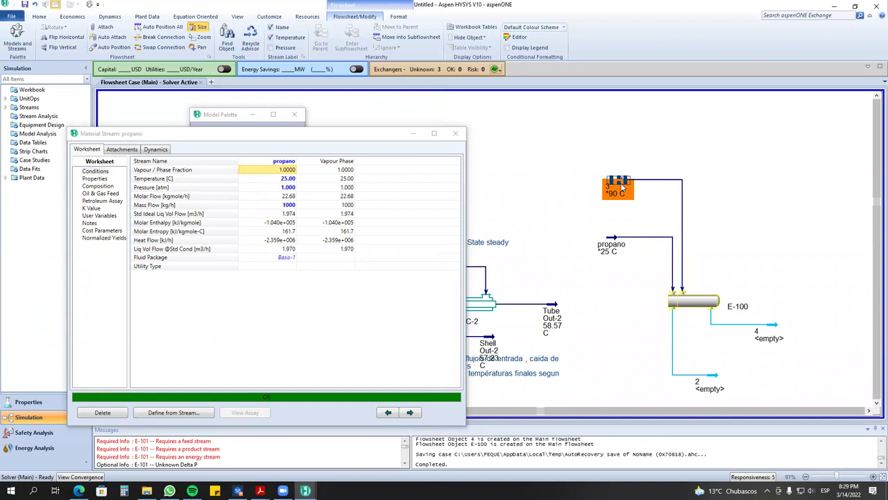
{"action": "left_click_drag", "start_coordinate": [622, 186], "coordinate": [612, 177]}
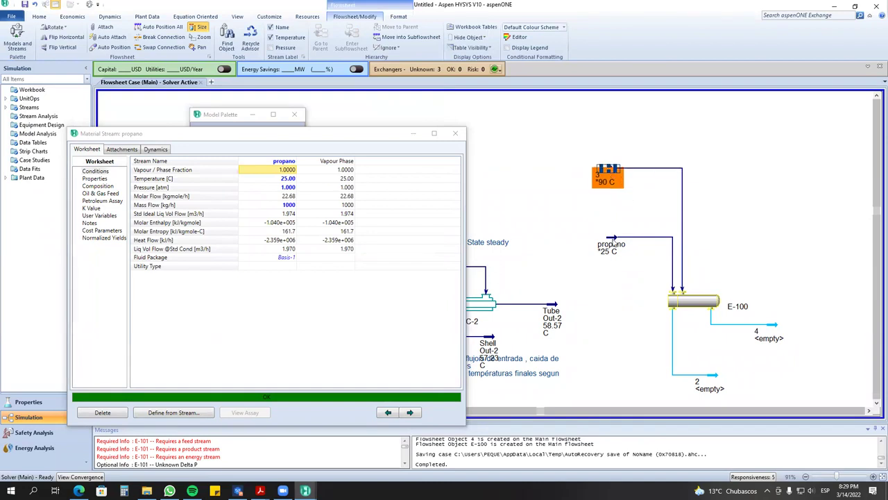
{"action": "left_click_drag", "start_coordinate": [612, 240], "coordinate": [608, 245]}
Rename stream 3 as Pentano.
{"action": "double_click", "coordinate": [608, 168]}
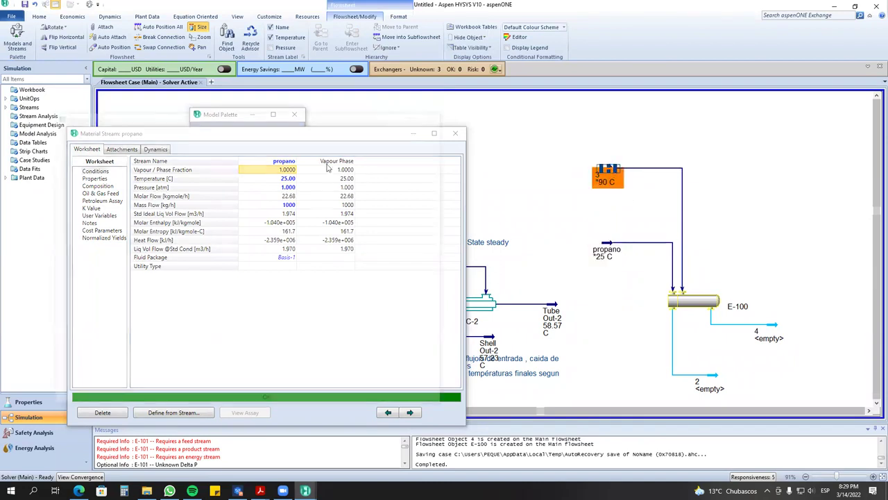
{"action": "type", "text": "P"}
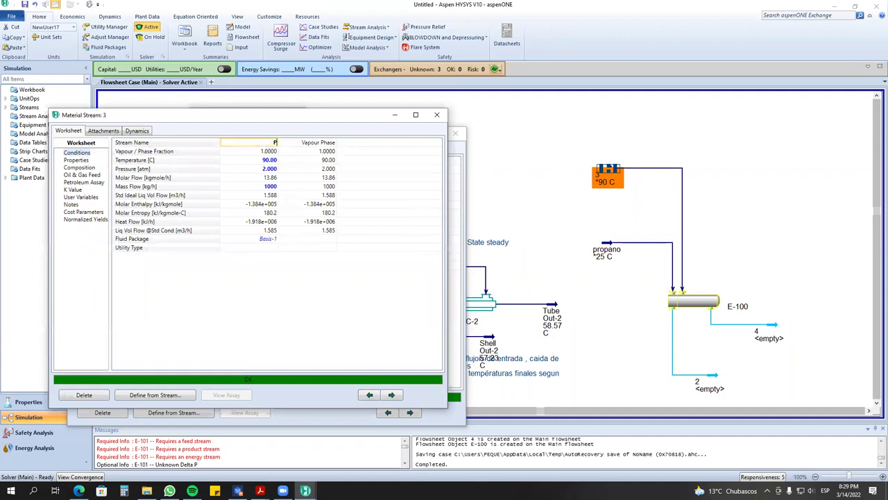
{"action": "key", "text": "BackSpace"}
{"action": "key", "text": "BackSpace"}
{"action": "key", "text": "Return"}
{"action": "left_click", "coordinate": [436, 113]}
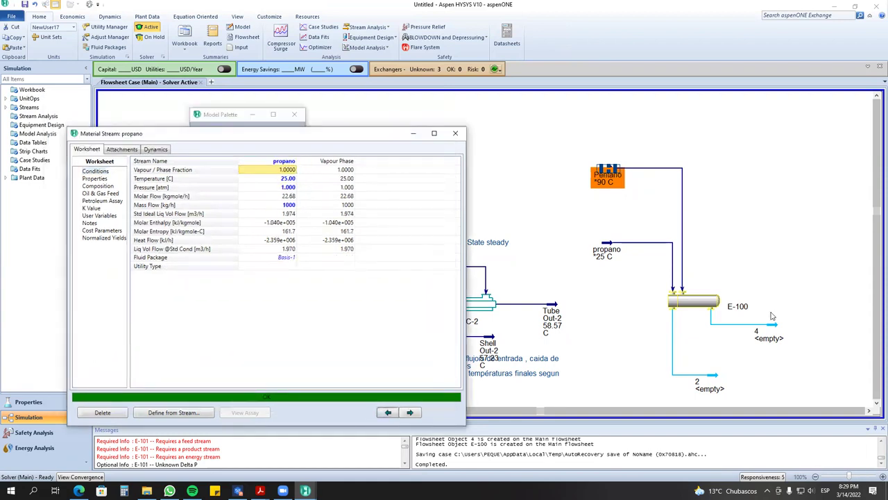
Move outlet stream 4 slightly lower and check E-100's connections and design parameters.
{"action": "left_click", "coordinate": [770, 338]}
{"action": "left_click_drag", "start_coordinate": [769, 338], "coordinate": [761, 355]}
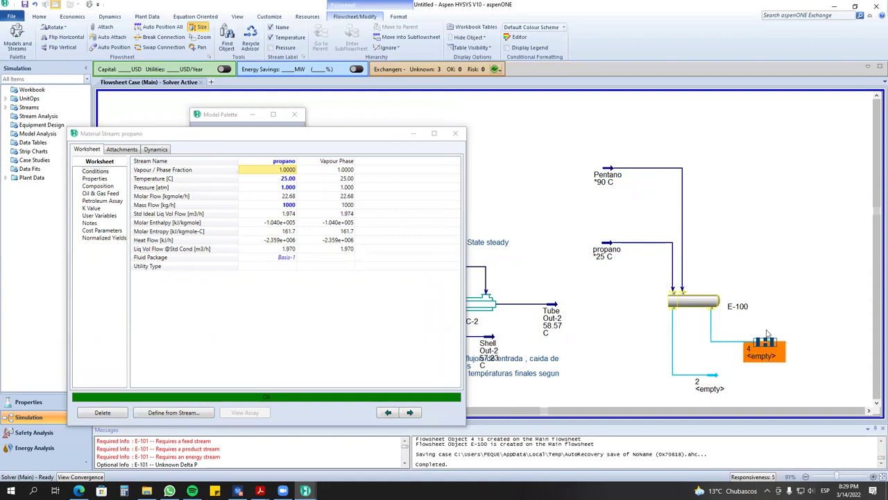
{"action": "double_click", "coordinate": [691, 302]}
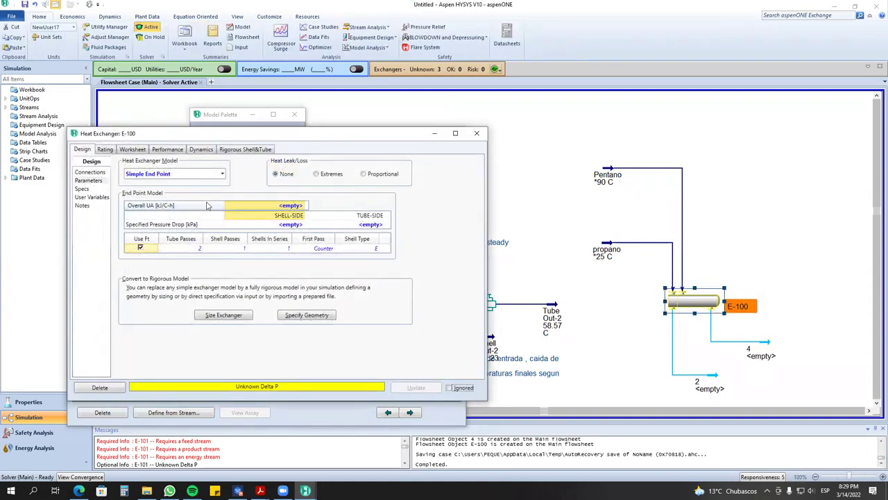
{"action": "left_click", "coordinate": [91, 172]}
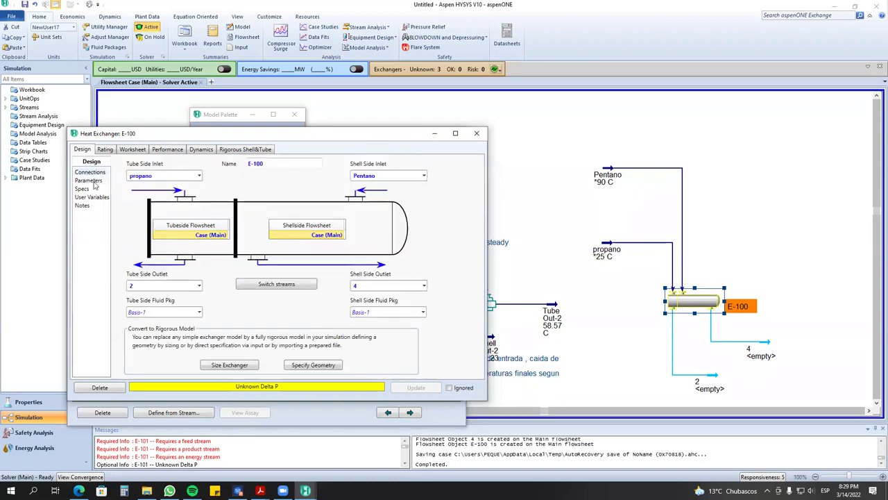
{"action": "left_click", "coordinate": [88, 181]}
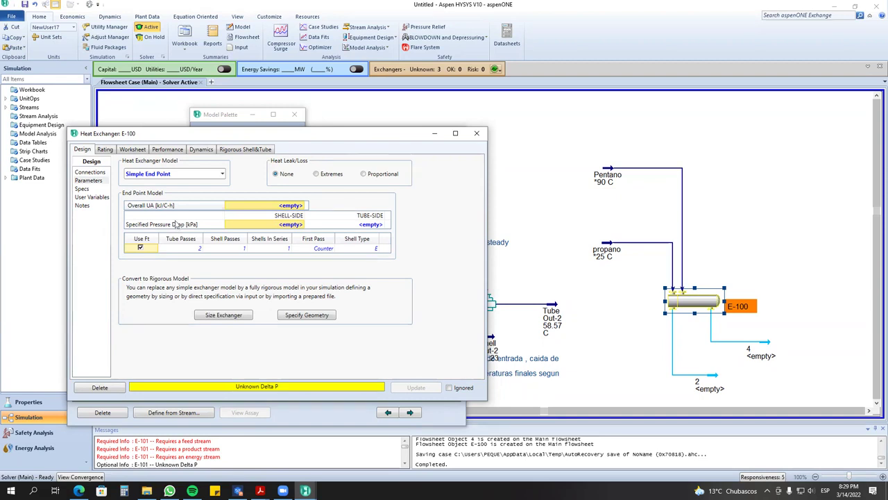
{"action": "left_click", "coordinate": [476, 133]}
Check propano's inlet pressure, move stream 2 slightly lower, and set stream 2's pressure to 0.8 atm.
{"action": "left_click", "coordinate": [718, 385]}
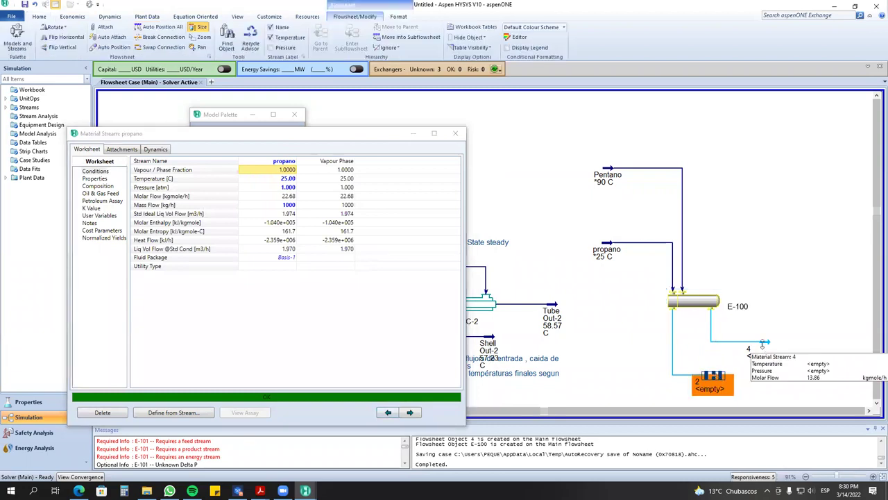
{"action": "double_click", "coordinate": [607, 251]}
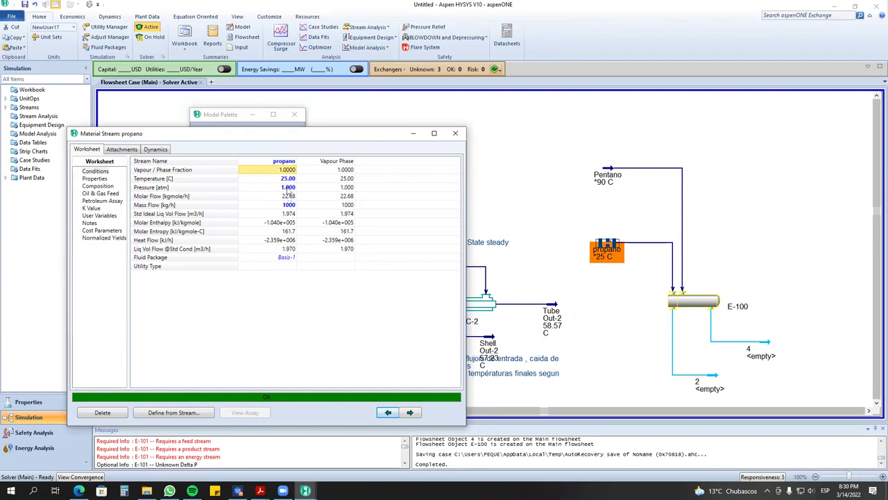
{"action": "mouse_move", "coordinate": [288, 189]}
{"action": "left_click", "coordinate": [710, 386]}
{"action": "left_click_drag", "start_coordinate": [709, 384], "coordinate": [703, 391]}
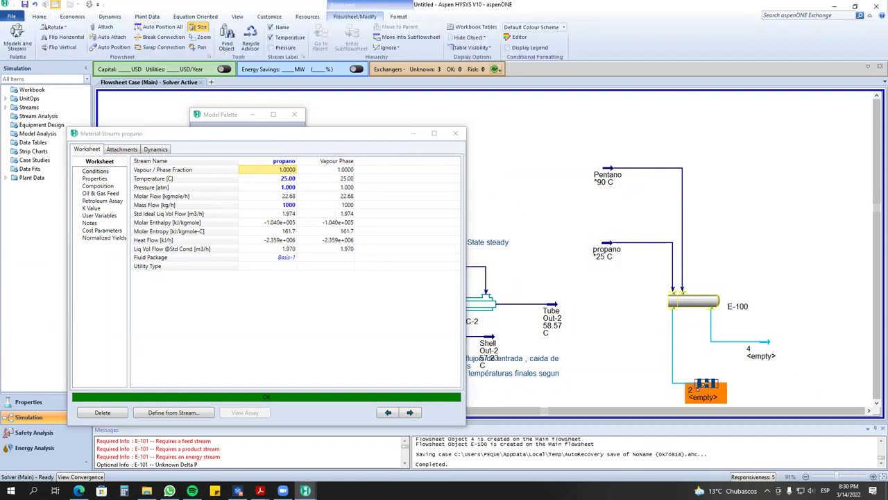
{"action": "double_click", "coordinate": [708, 385]}
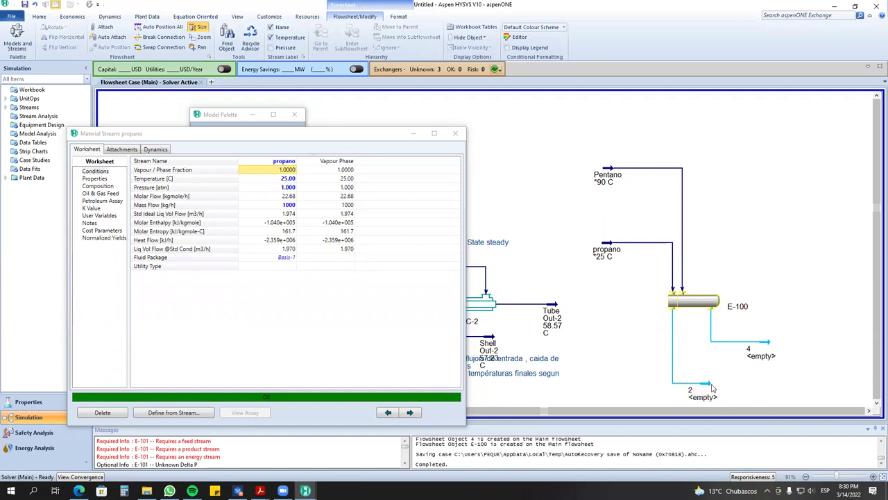
{"action": "left_click", "coordinate": [208, 133]}
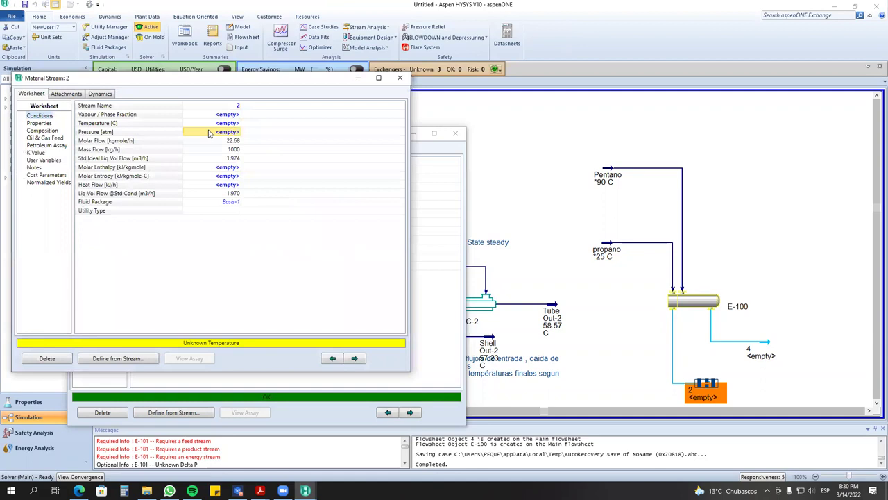
{"action": "type", "text": "0.8"}
{"action": "key", "text": "Return"}
{"action": "key", "text": "Escape"}
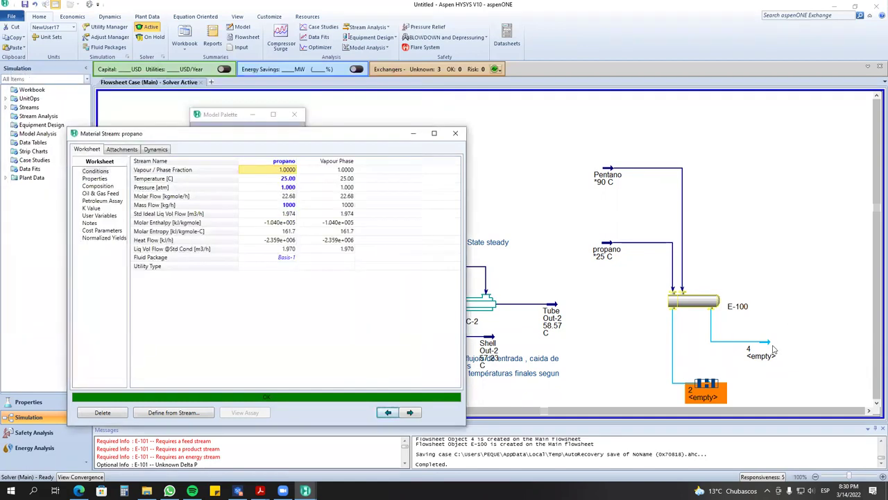
Check Pentano's inlet conditions and set the pressure of outlet stream 4 to 1.2 atm.
{"action": "left_click", "coordinate": [608, 173]}
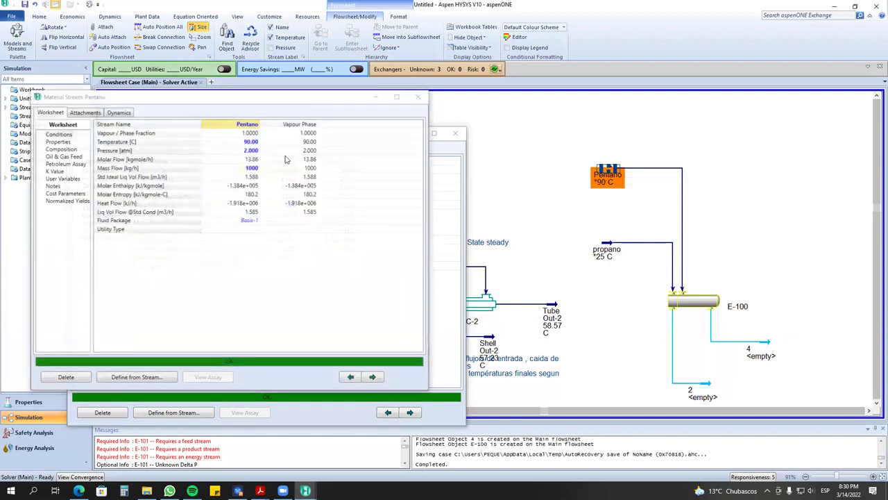
{"action": "double_click", "coordinate": [762, 350]}
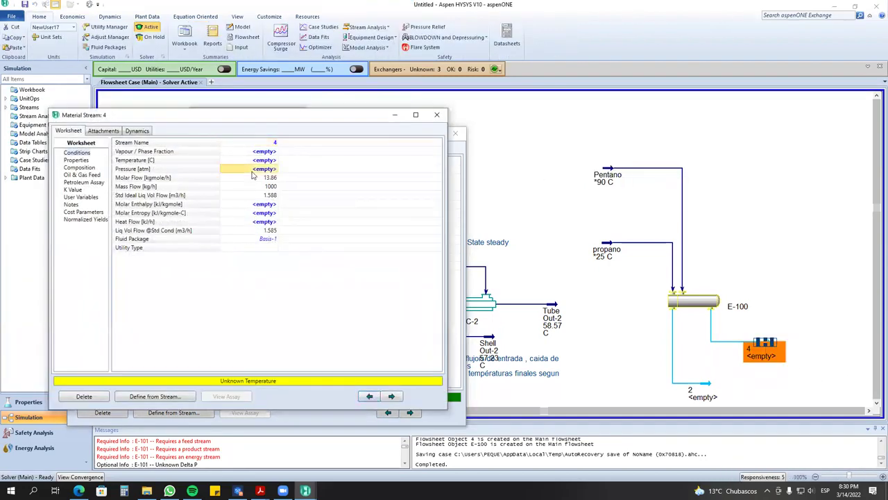
{"action": "type", "text": "1.2"}
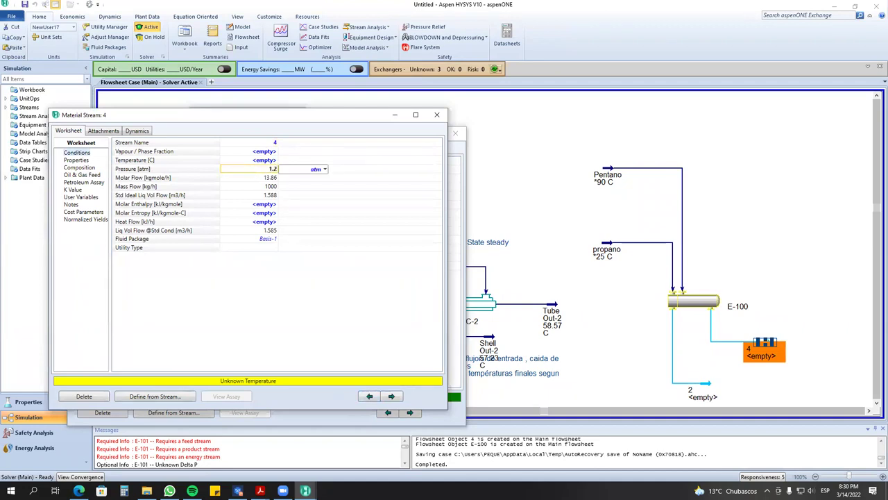
{"action": "key", "text": "Return"}
{"action": "left_click", "coordinate": [436, 114]}
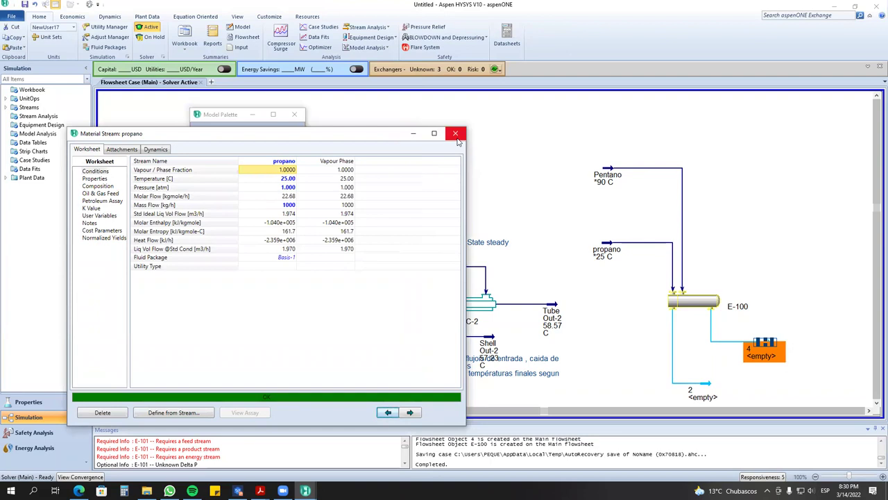
Review the shell-side and tube-side pressure drops in E-100's design parameters.
{"action": "double_click", "coordinate": [702, 302]}
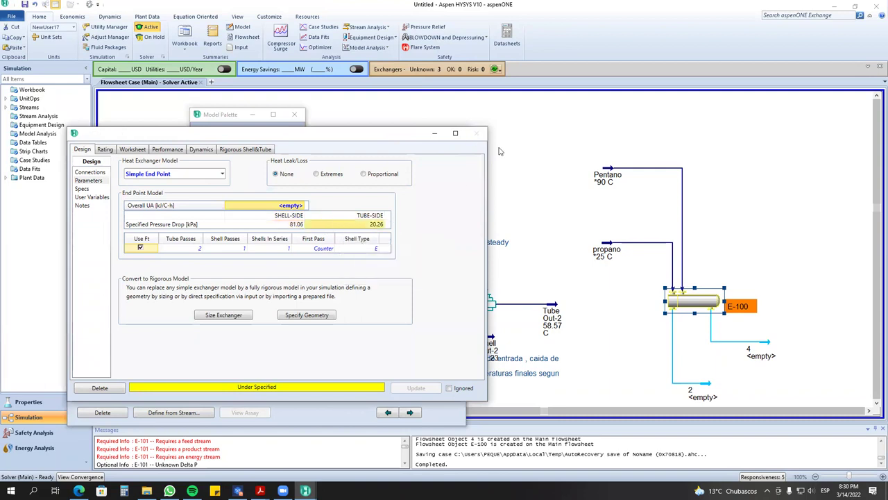
{"action": "left_click", "coordinate": [477, 133]}
{"action": "left_click", "coordinate": [788, 311]}
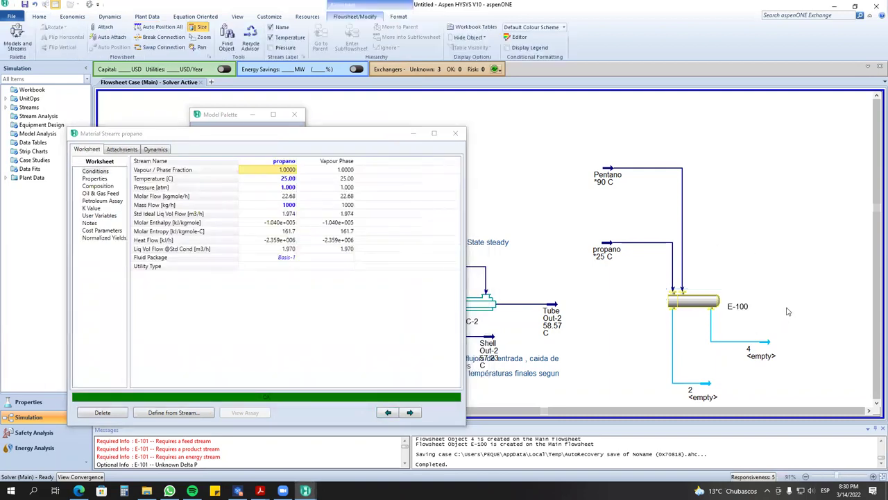
Set stream 4's temperature to 40 °C and recheck E-100's design parameters.
{"action": "double_click", "coordinate": [770, 354]}
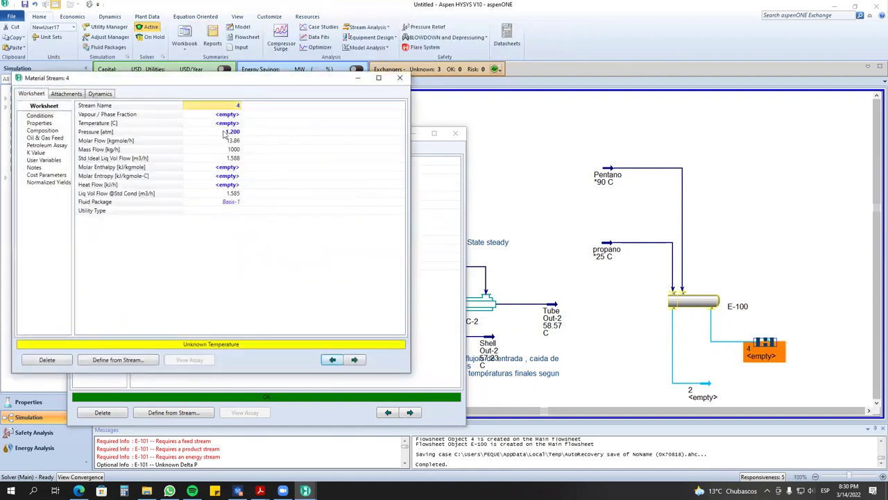
{"action": "left_click", "coordinate": [234, 118]}
{"action": "left_click", "coordinate": [234, 125]}
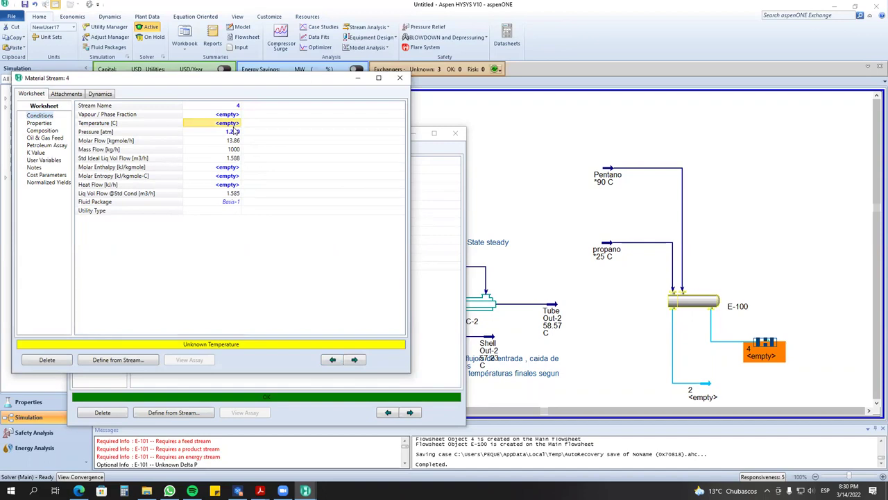
{"action": "left_click", "coordinate": [234, 126]}
{"action": "type", "text": "40"}
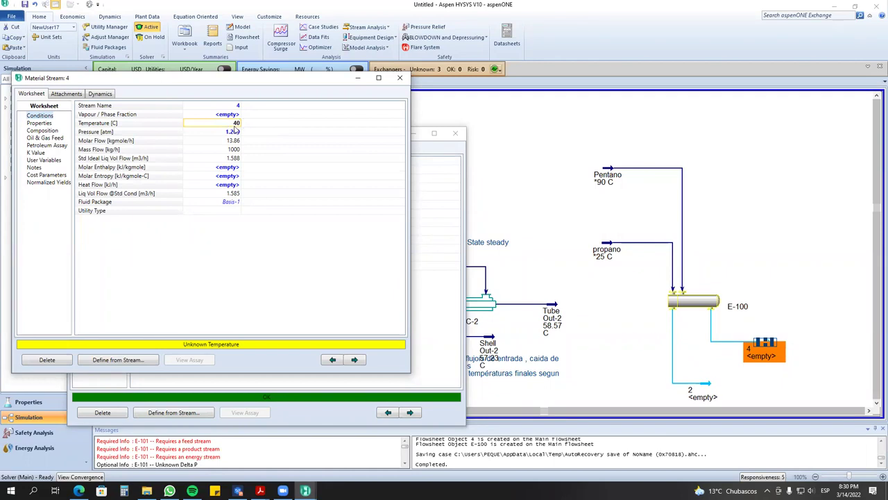
{"action": "key", "text": "Return"}
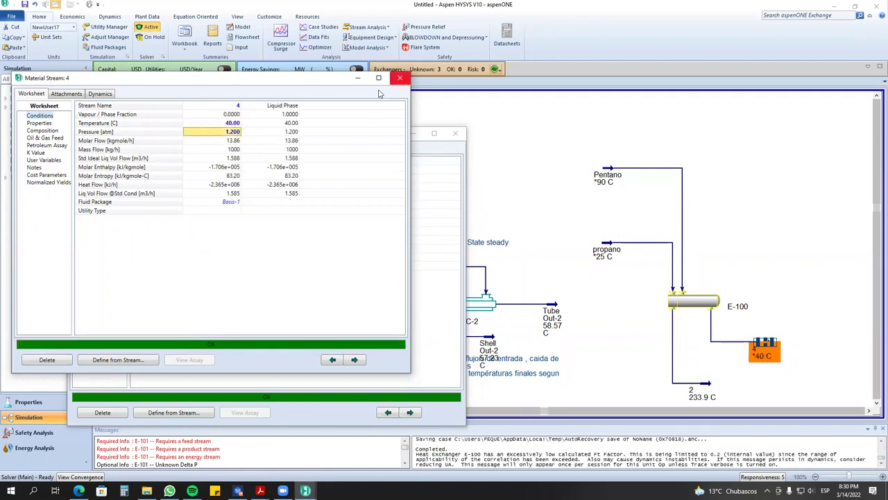
{"action": "left_click", "coordinate": [400, 77]}
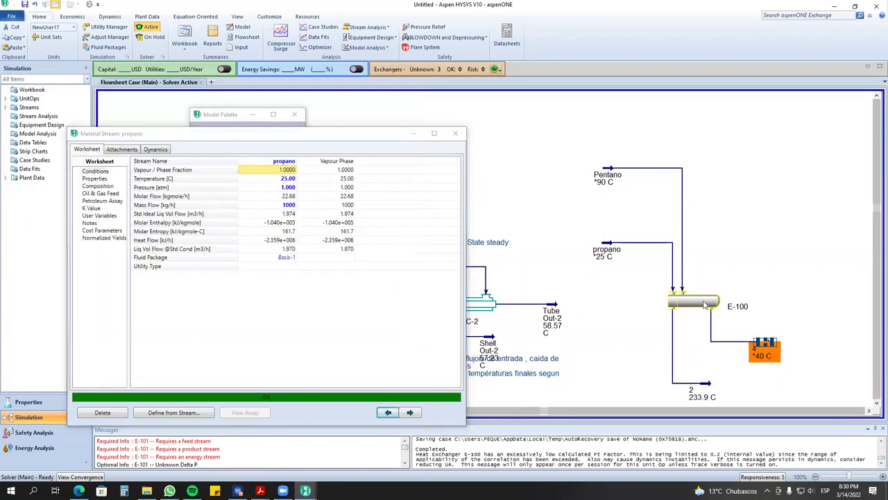
{"action": "double_click", "coordinate": [704, 303]}
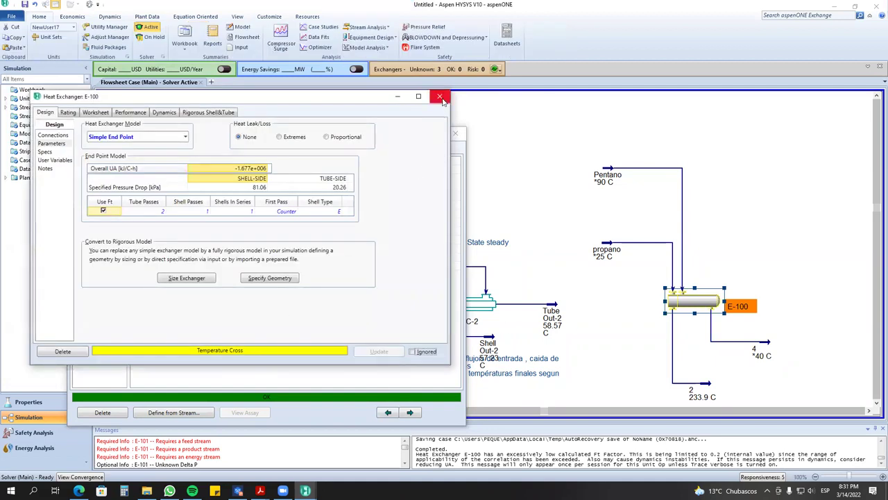
Shift propano slightly away from E-100 and check the specified pressure of outlet stream 2.
{"action": "left_click", "coordinate": [439, 96]}
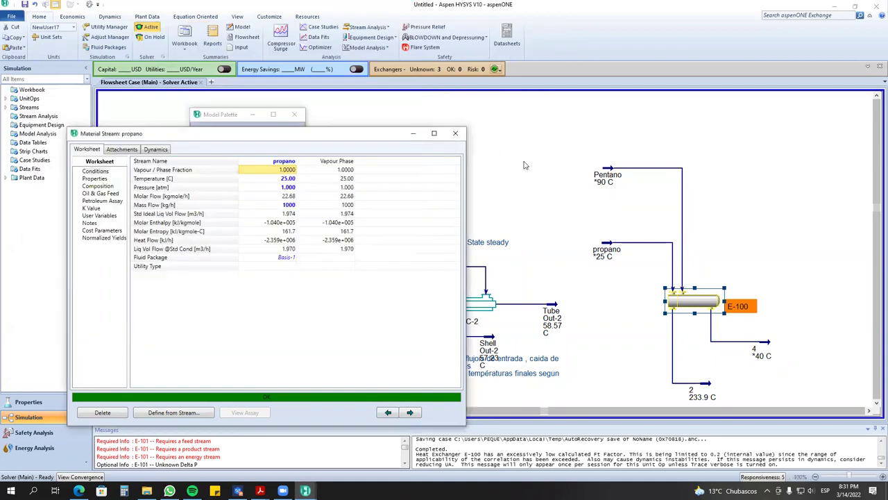
{"action": "left_click", "coordinate": [608, 254]}
{"action": "left_click_drag", "start_coordinate": [607, 255], "coordinate": [591, 257]}
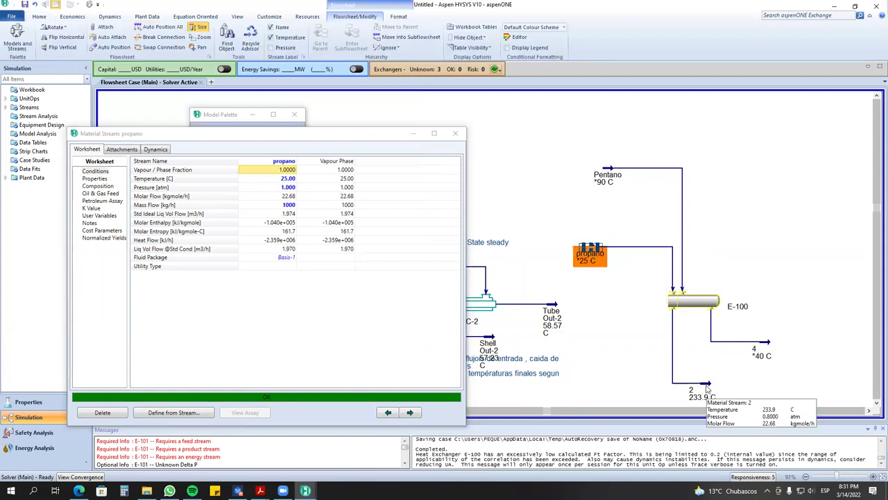
{"action": "double_click", "coordinate": [706, 387]}
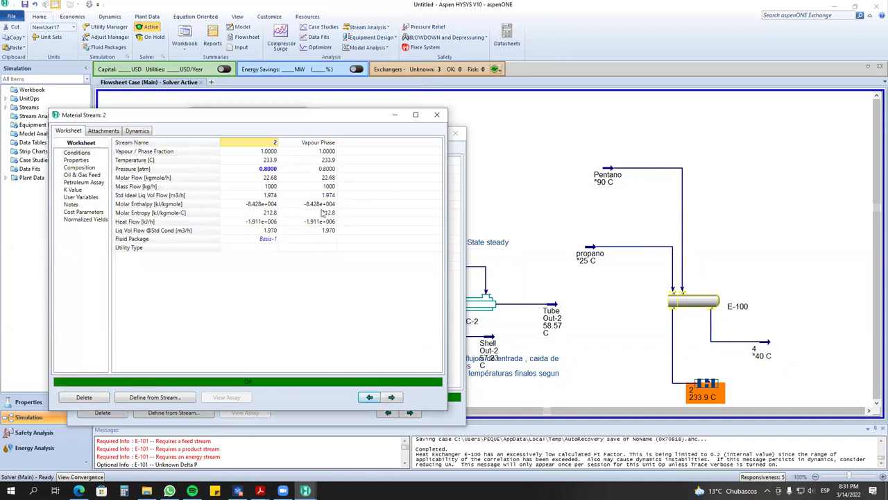
{"action": "left_click", "coordinate": [254, 172]}
{"action": "left_click", "coordinate": [436, 115]}
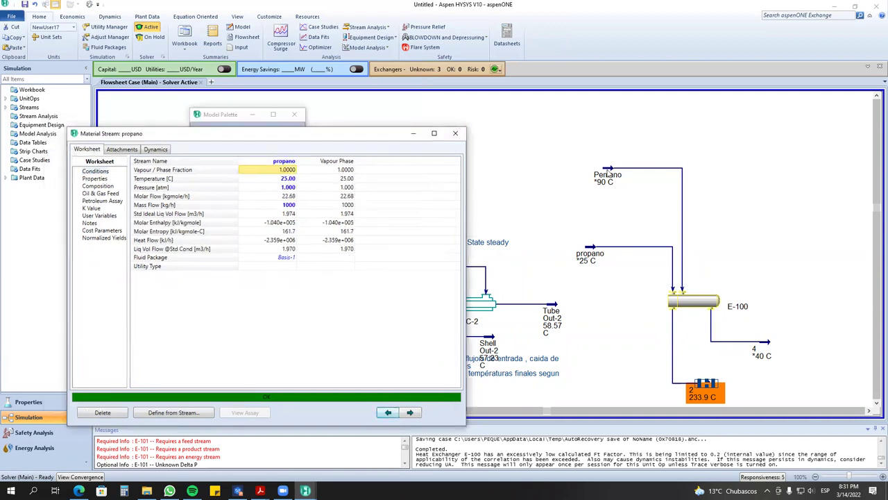
Clear the temperature specification of outlet stream 4, keeping its pressure specification.
{"action": "left_click", "coordinate": [608, 174]}
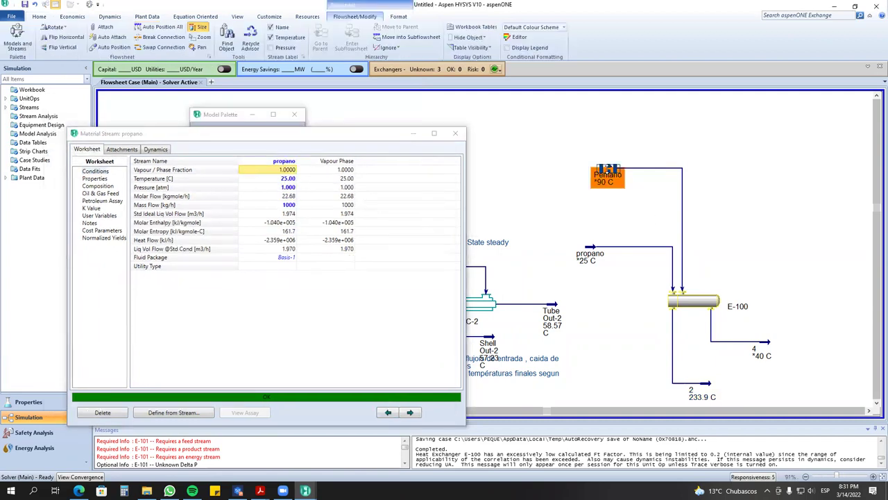
{"action": "left_click", "coordinate": [766, 345]}
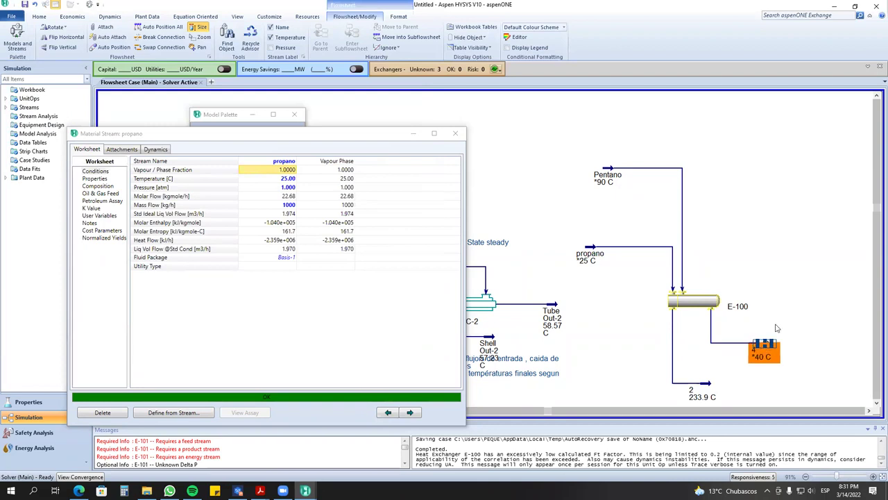
{"action": "double_click", "coordinate": [766, 348]}
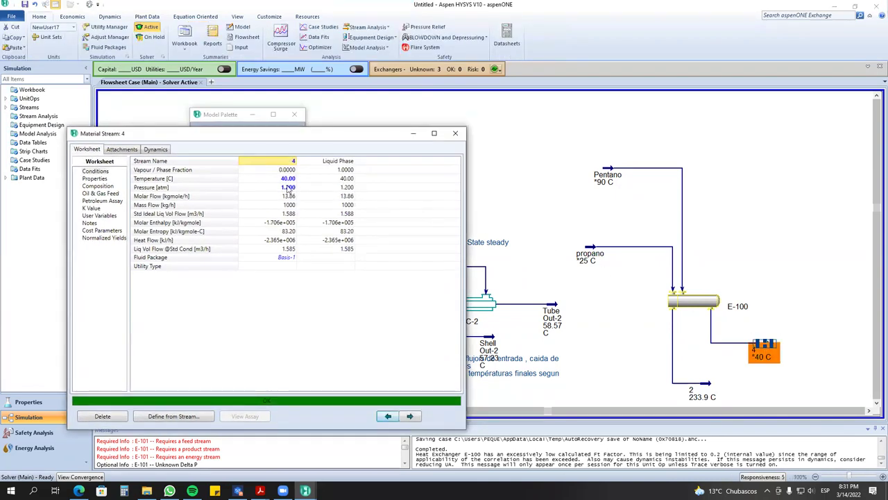
{"action": "left_click", "coordinate": [286, 179]}
{"action": "key", "text": "Delete"}
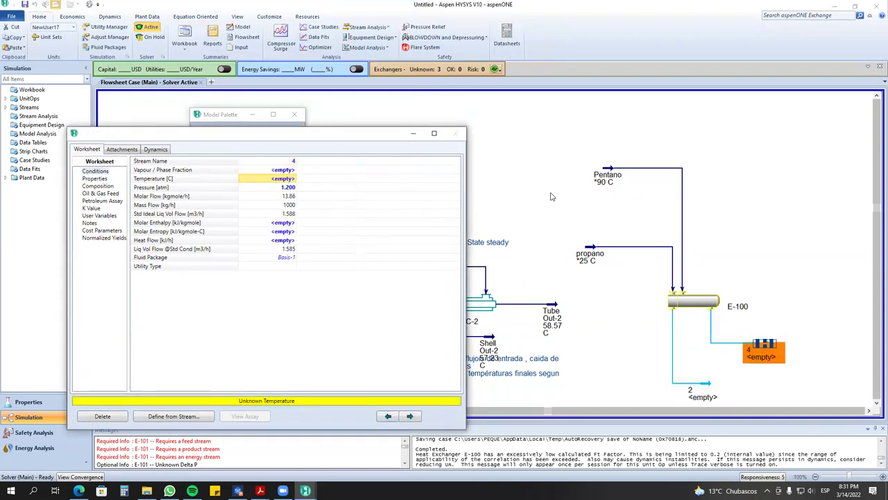
{"action": "left_click", "coordinate": [455, 133]}
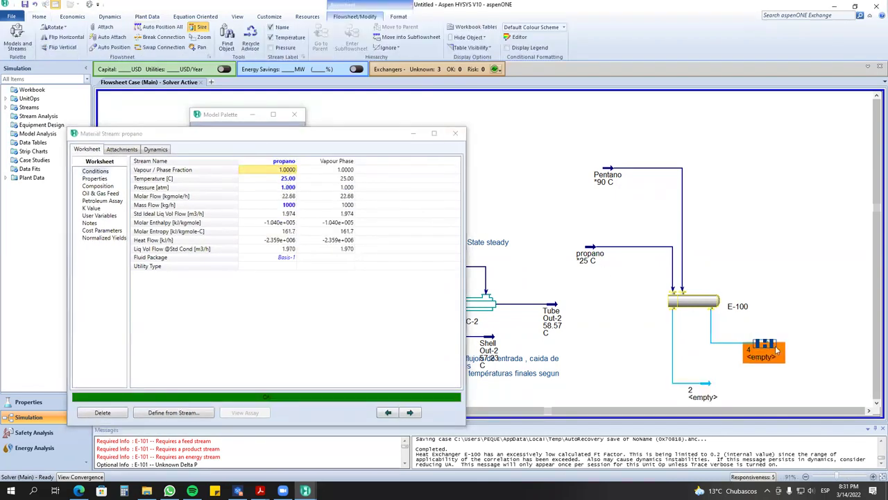
Change E-100's flowsheet icon to the round heat exchanger symbol.
{"action": "right_click", "coordinate": [704, 306]}
{"action": "left_click", "coordinate": [703, 292]}
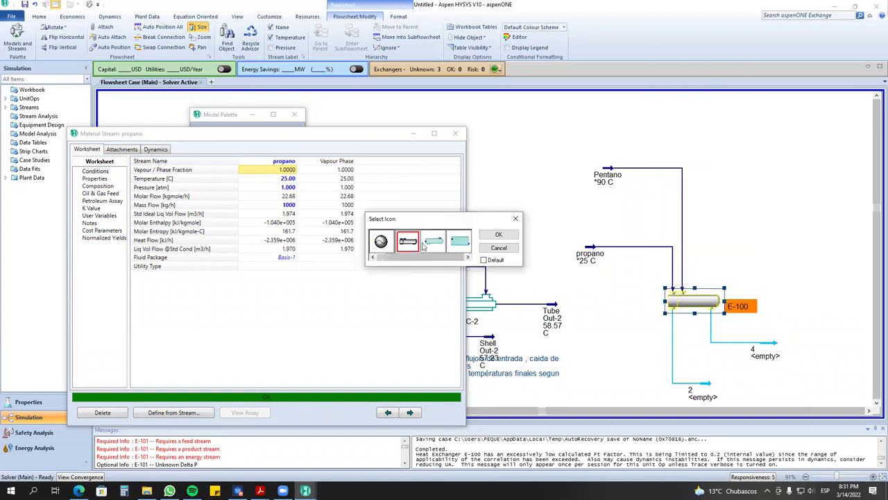
{"action": "left_click", "coordinate": [381, 241]}
{"action": "left_click", "coordinate": [499, 235]}
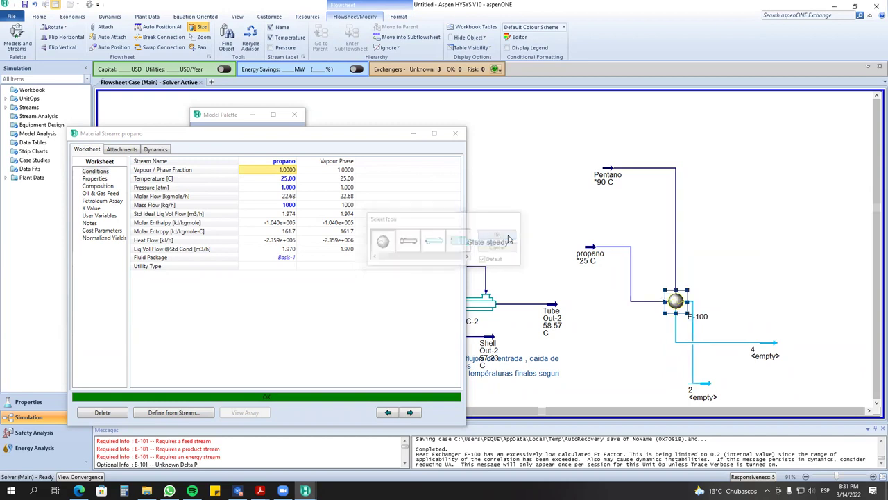
Rearrange the flowsheet so propano and stream 2 align horizontally with E-100 and stream 4 sits below it.
{"action": "left_click_drag", "start_coordinate": [704, 383], "coordinate": [769, 301]}
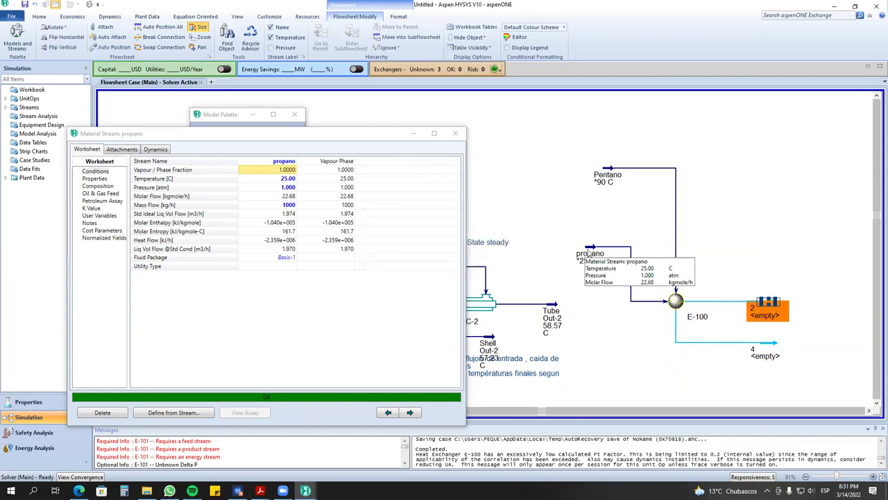
{"action": "left_click_drag", "start_coordinate": [610, 315], "coordinate": [612, 313]}
{"action": "left_click_drag", "start_coordinate": [772, 355], "coordinate": [719, 390]}
{"action": "left_click", "coordinate": [763, 310]}
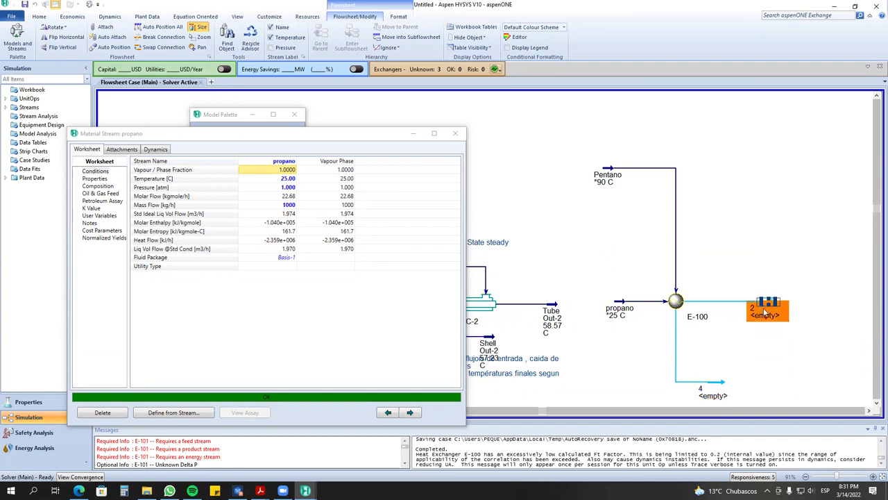
Set stream 2's temperature to 40 °C and close the open stream windows.
{"action": "double_click", "coordinate": [764, 312]}
{"action": "left_click", "coordinate": [219, 123]}
{"action": "type", "text": "4"}
{"action": "key", "text": "Return"}
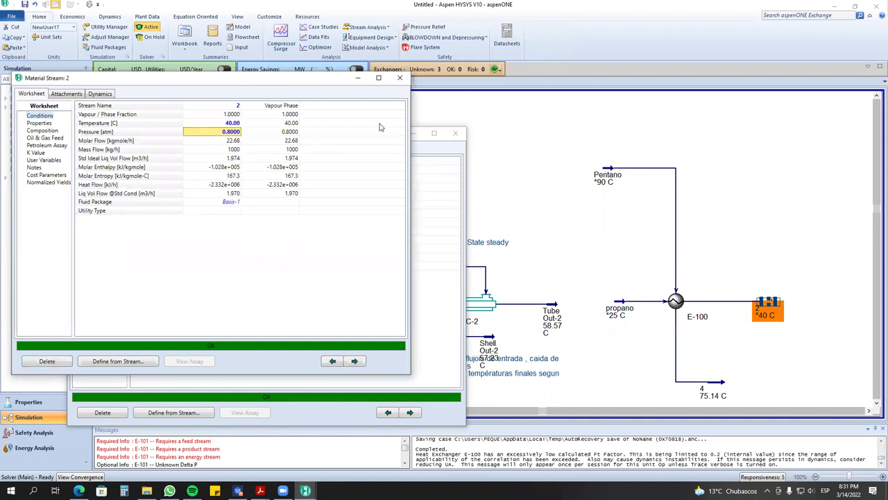
{"action": "left_click", "coordinate": [400, 77]}
{"action": "left_click", "coordinate": [456, 134]}
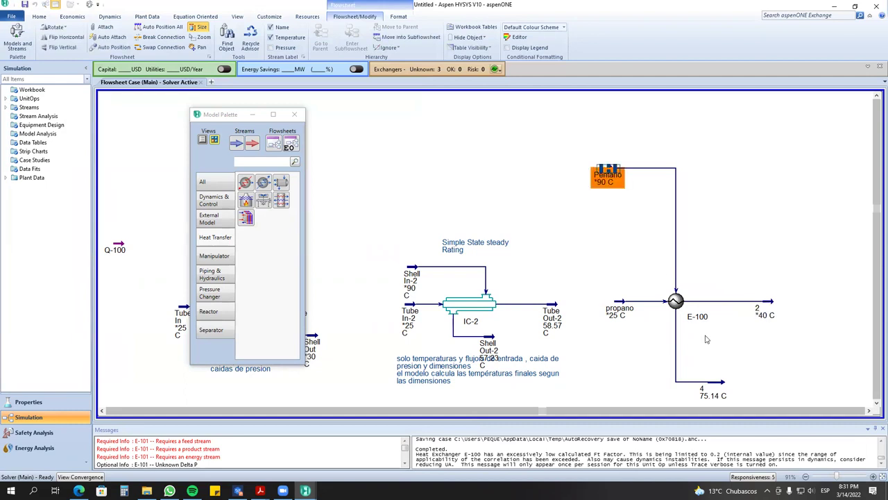
Review E-100's design parameters and the sizing methods for creating a rigorous exchanger, without converting it.
{"action": "mouse_move", "coordinate": [708, 407]}
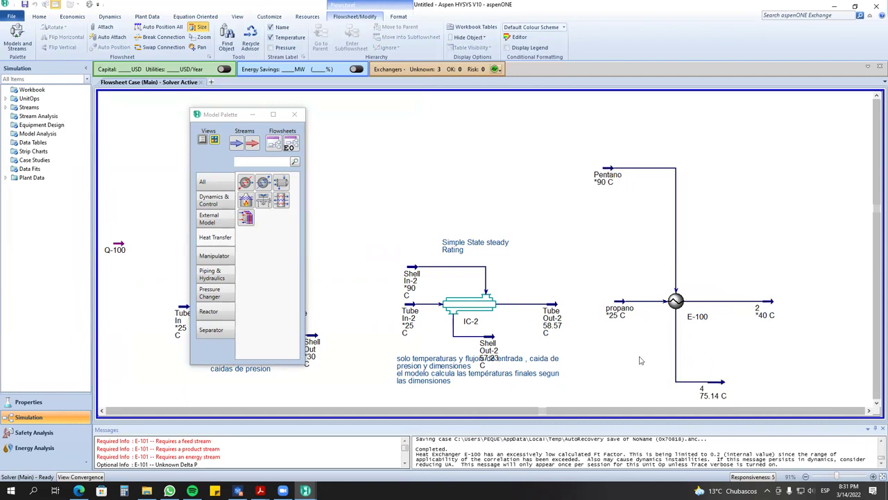
{"action": "left_click", "coordinate": [102, 410]}
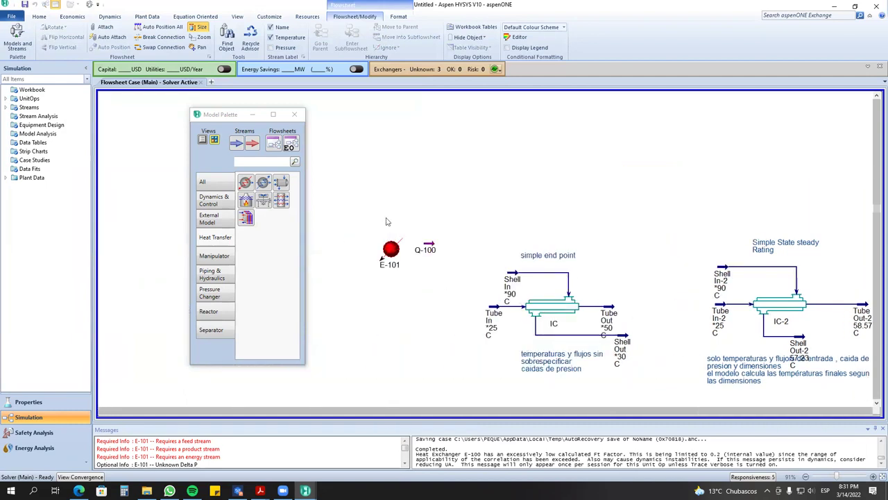
{"action": "scroll", "coordinate": [647, 347], "scroll_direction": "right", "scroll_amount": 5}
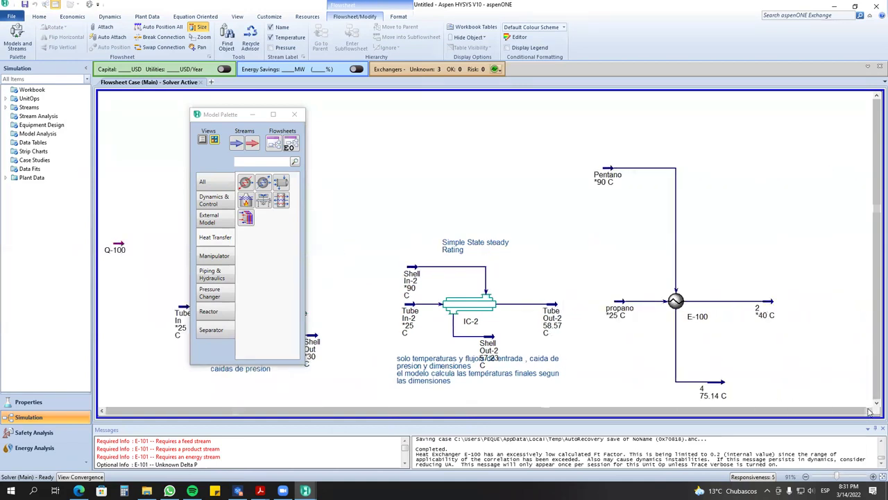
{"action": "double_click", "coordinate": [598, 301]}
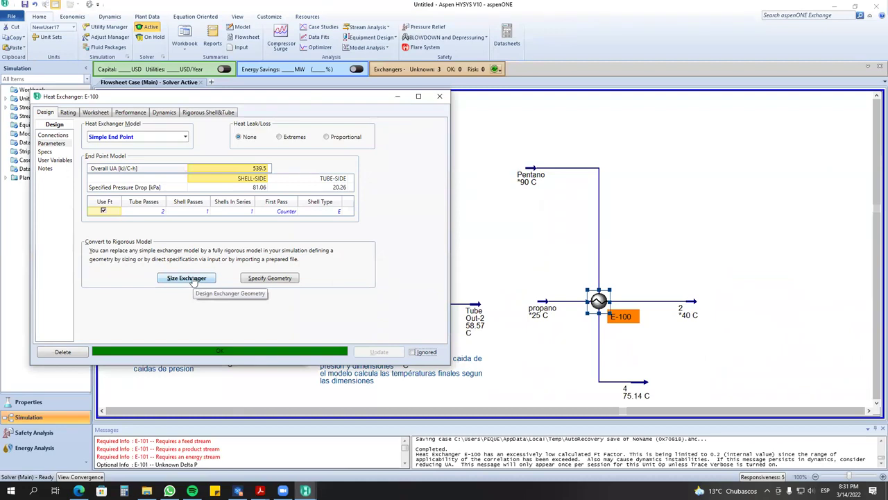
{"action": "left_click", "coordinate": [194, 280]}
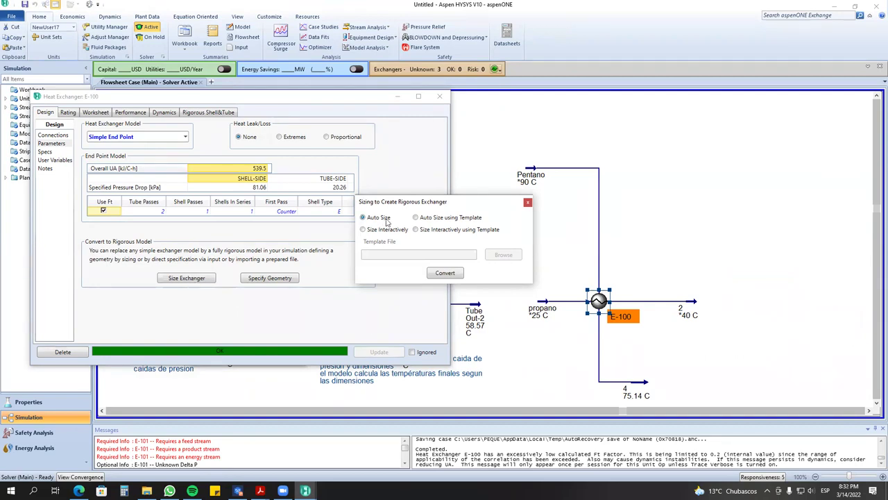
{"action": "left_click", "coordinate": [528, 203]}
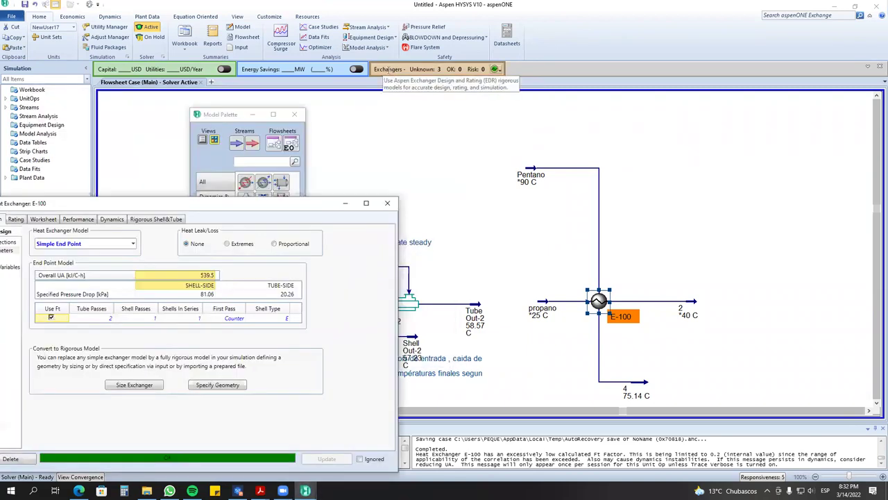
Check the rigorous conversion options in the exchanger summary table and close the model palette.
{"action": "left_click", "coordinate": [406, 69]}
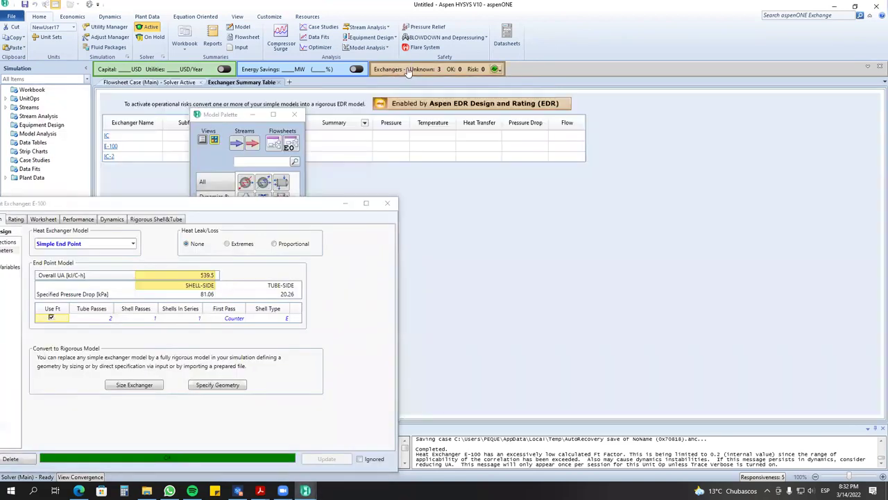
{"action": "left_click", "coordinate": [294, 115]}
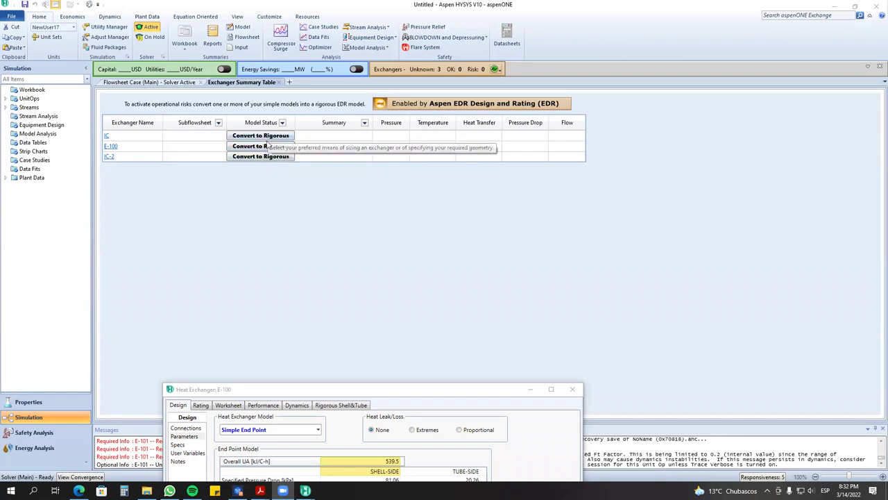
{"action": "left_click", "coordinate": [279, 82]}
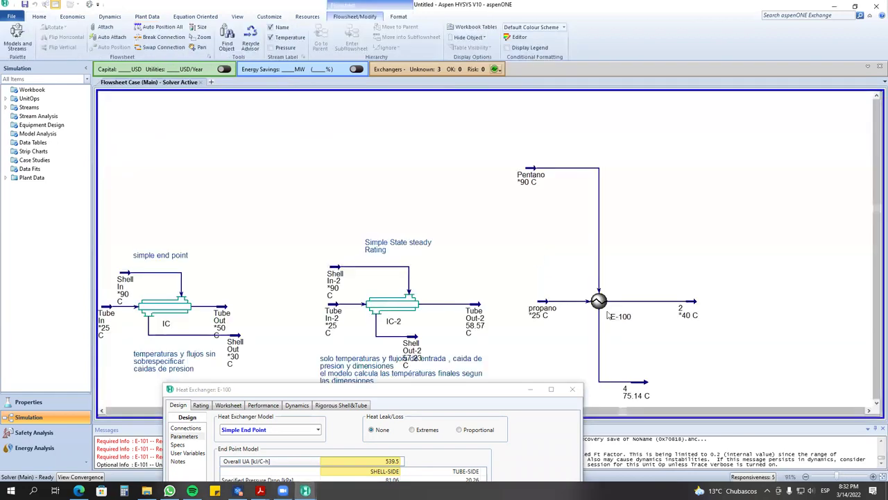
Compare E-100's sizing methods with the rigorous conversion options in the exchanger summary table.
{"action": "double_click", "coordinate": [608, 314]}
{"action": "left_click", "coordinate": [312, 292]}
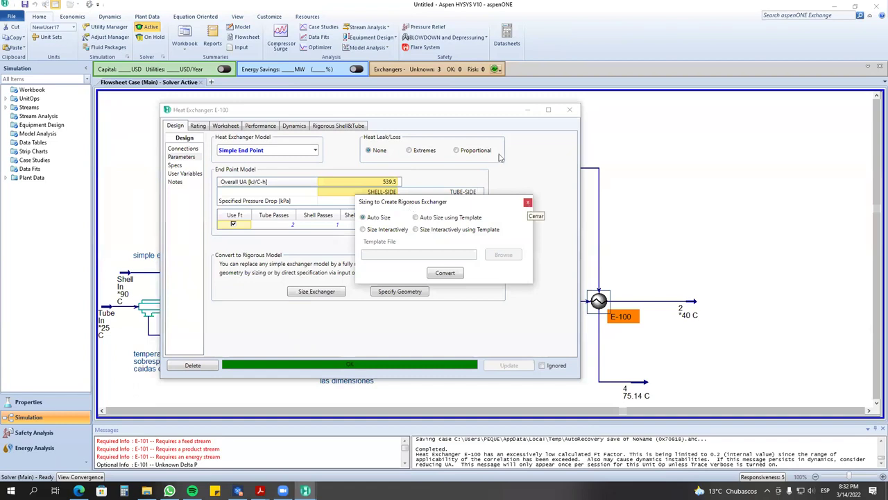
{"action": "left_click", "coordinate": [527, 203]}
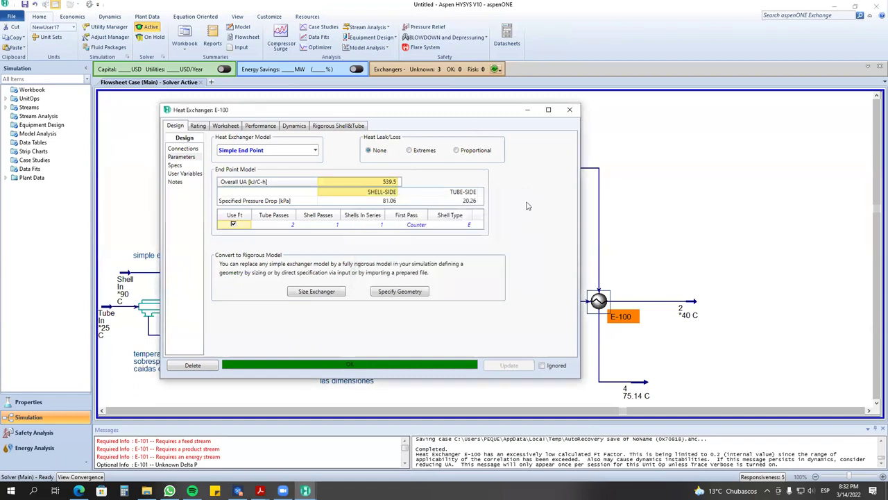
{"action": "left_click", "coordinate": [413, 69]}
{"action": "left_click_drag", "start_coordinate": [252, 118], "coordinate": [212, 230]}
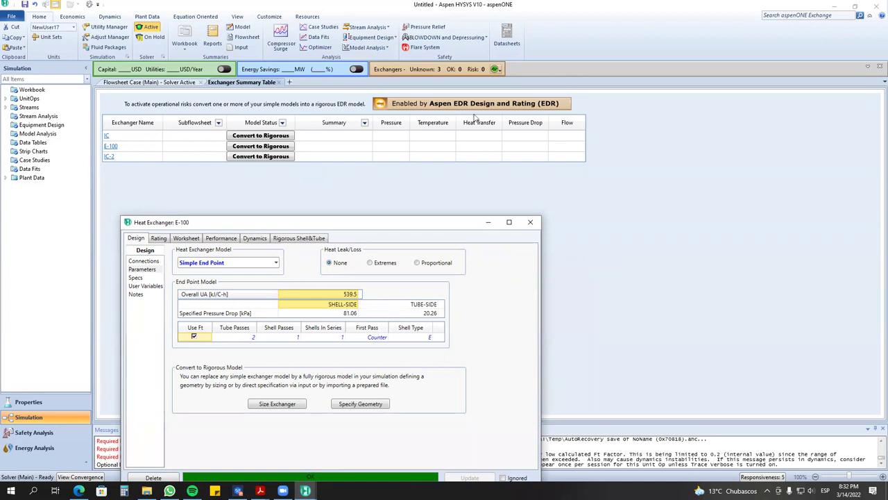
{"action": "left_click", "coordinate": [280, 83]}
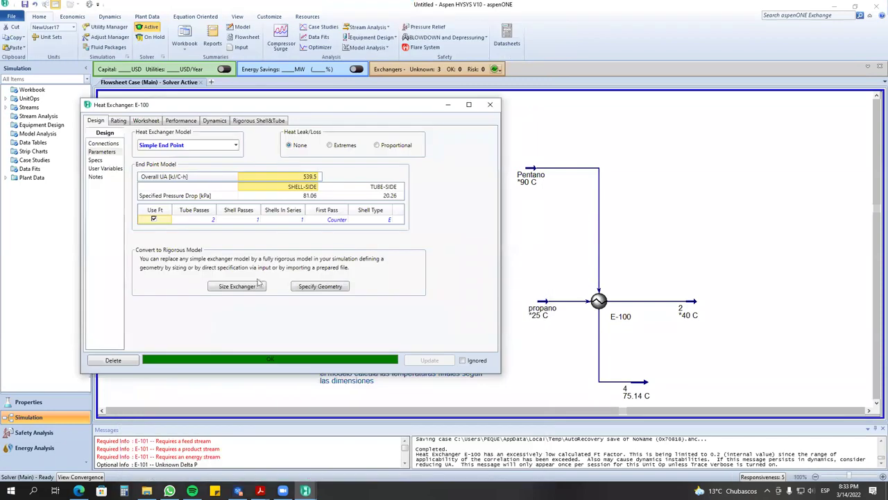
Convert E-100 to a rigorous shell-and-tube exchanger with Auto Size, overriding the existing outlet stream specifications.
{"action": "left_click", "coordinate": [237, 286]}
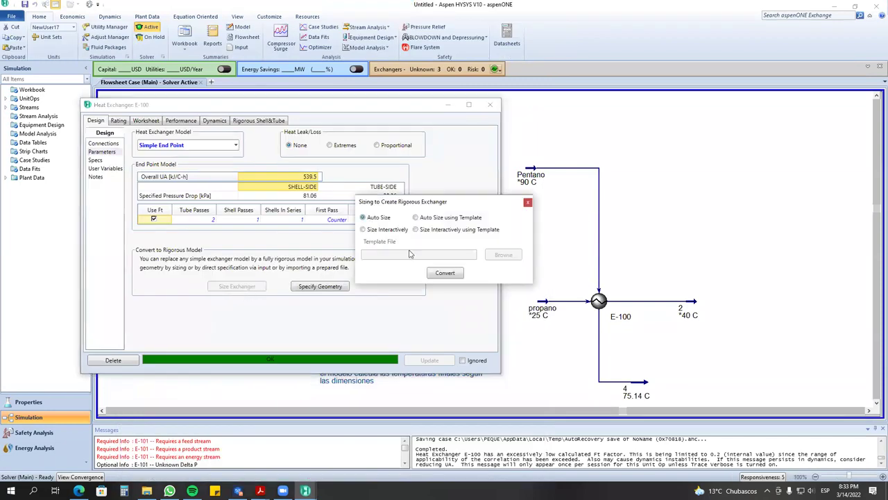
{"action": "left_click", "coordinate": [445, 272]}
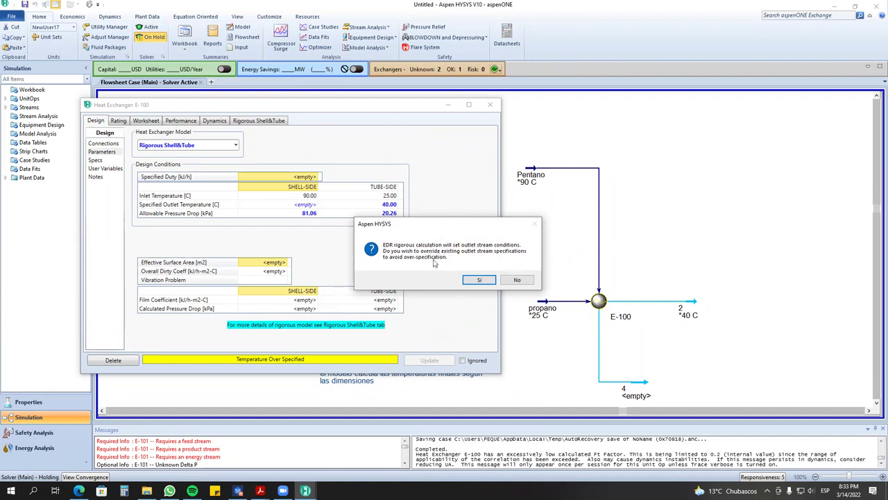
{"action": "left_click", "coordinate": [479, 281]}
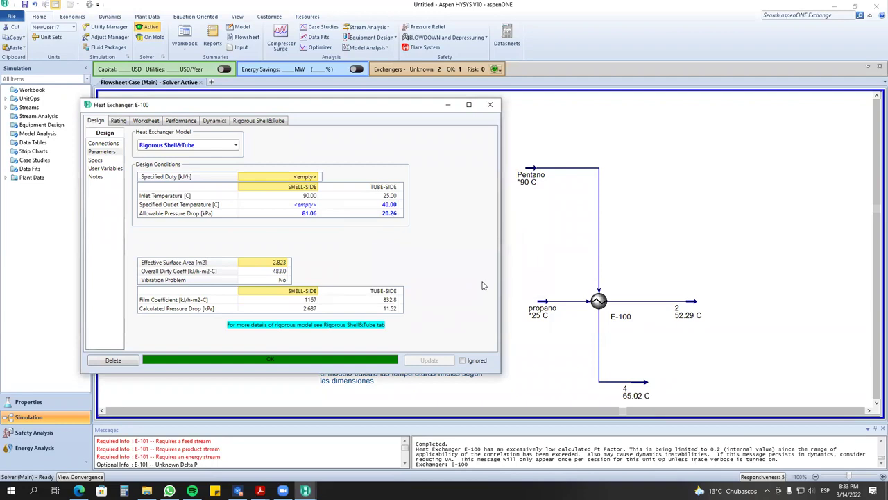
Compare E-100's rigorous design results with its inlet and outlet streams, shifting propano slightly farther from the exchanger.
{"action": "left_click_drag", "start_coordinate": [370, 113], "coordinate": [358, 118]}
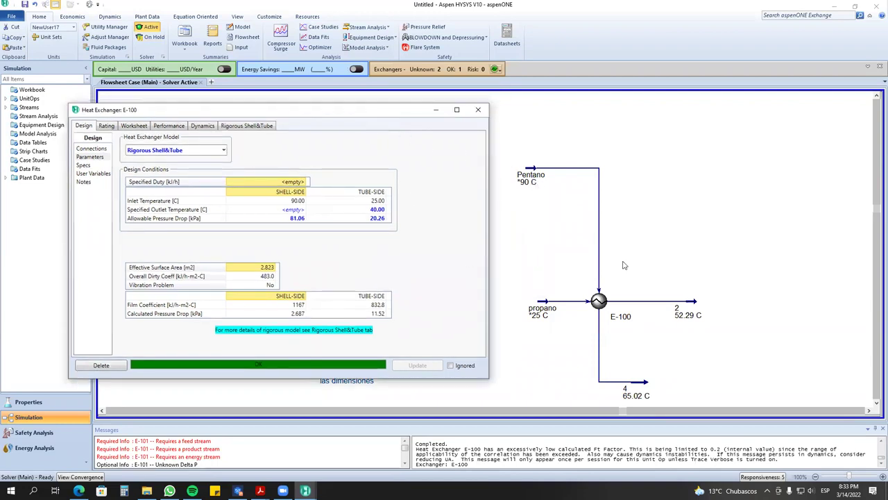
{"action": "left_click", "coordinate": [689, 308]}
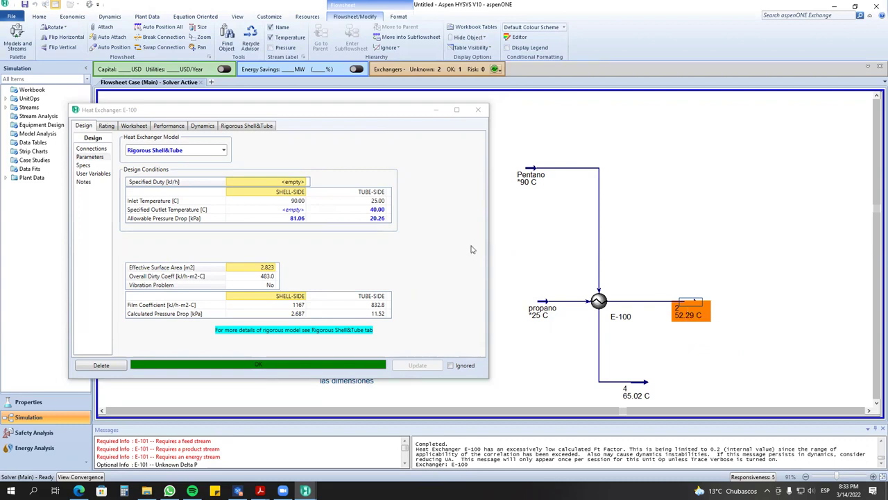
{"action": "left_click", "coordinate": [536, 181]}
{"action": "left_click", "coordinate": [542, 314]}
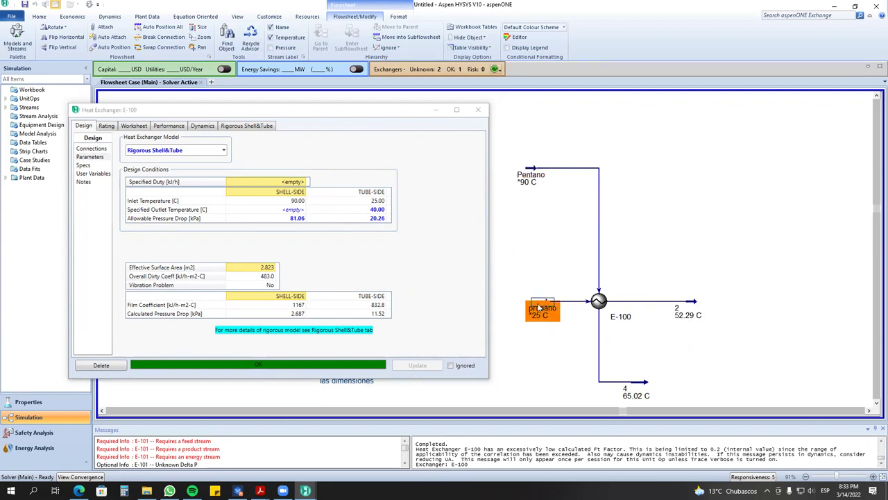
{"action": "left_click", "coordinate": [539, 179]}
{"action": "left_click", "coordinate": [534, 180]}
{"action": "left_click", "coordinate": [533, 180]}
{"action": "left_click", "coordinate": [533, 310]}
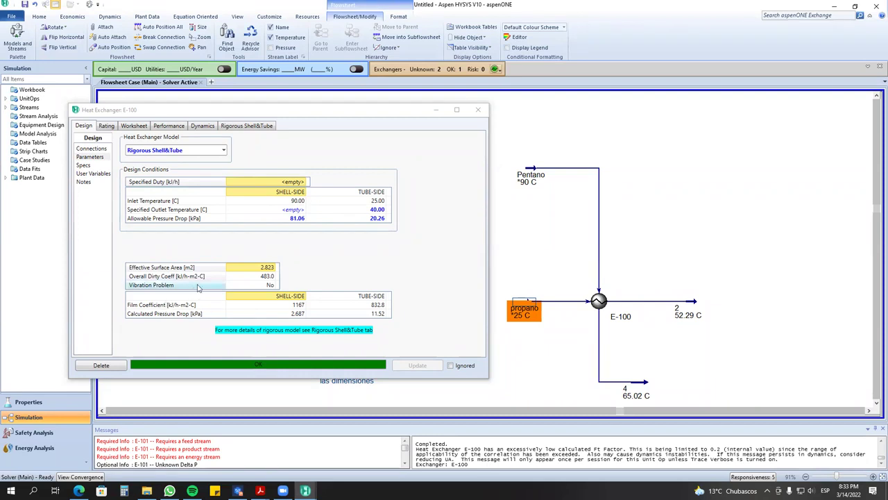
Review E-100's rigorous process data, property ranges, results summary, setting plan and tube layout.
{"action": "mouse_move", "coordinate": [252, 272]}
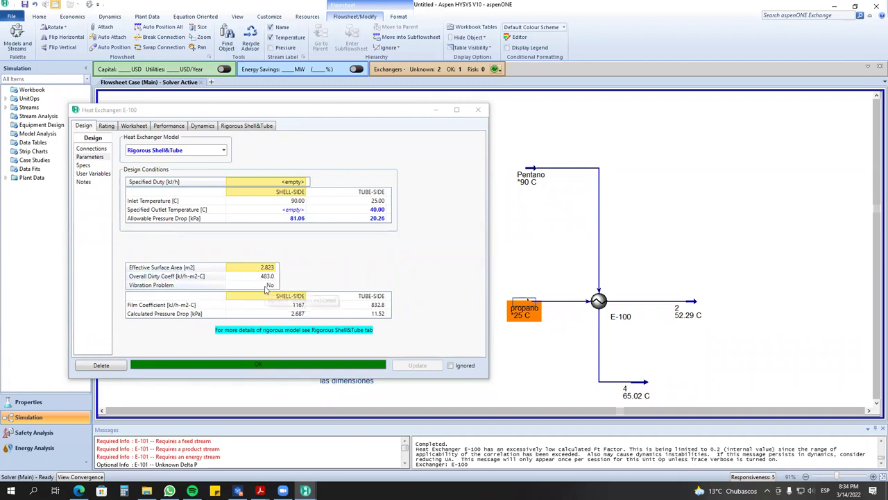
{"action": "left_click", "coordinate": [245, 126]}
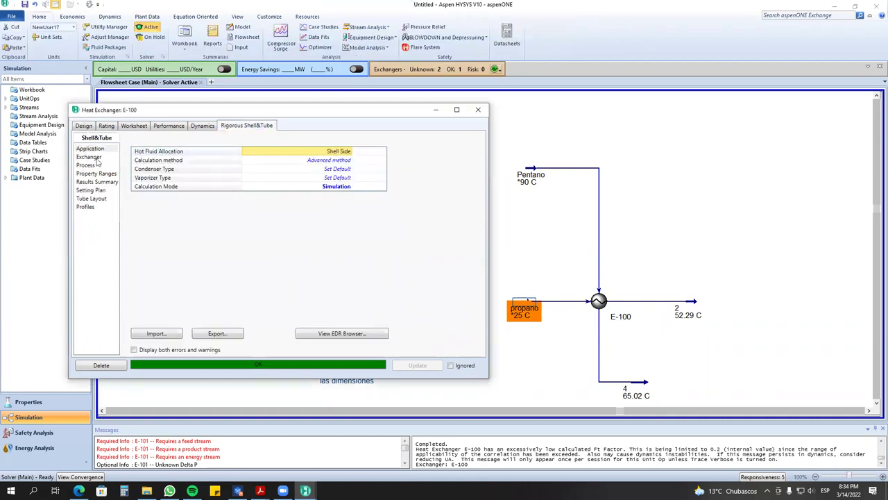
{"action": "left_click", "coordinate": [88, 166]}
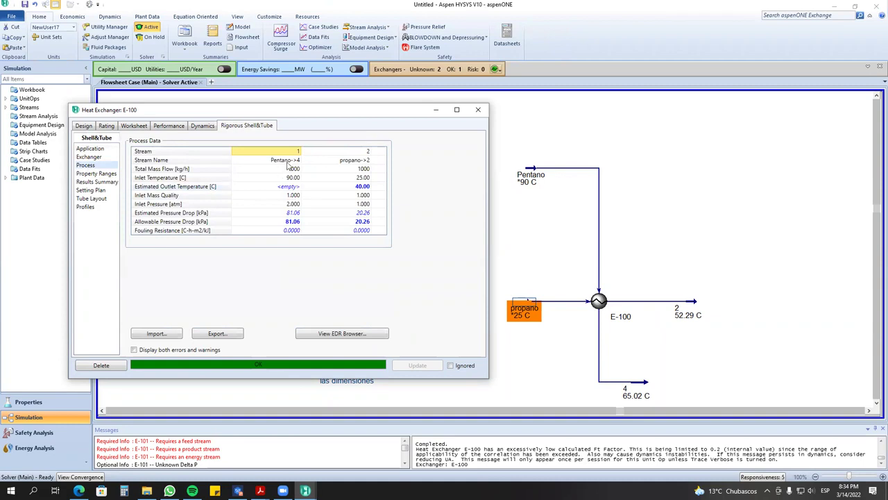
{"action": "left_click", "coordinate": [100, 174]}
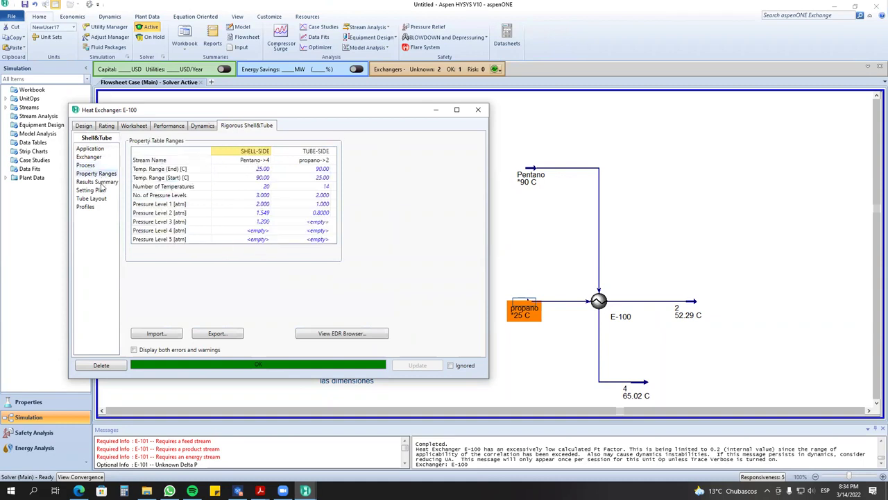
{"action": "left_click", "coordinate": [101, 184]}
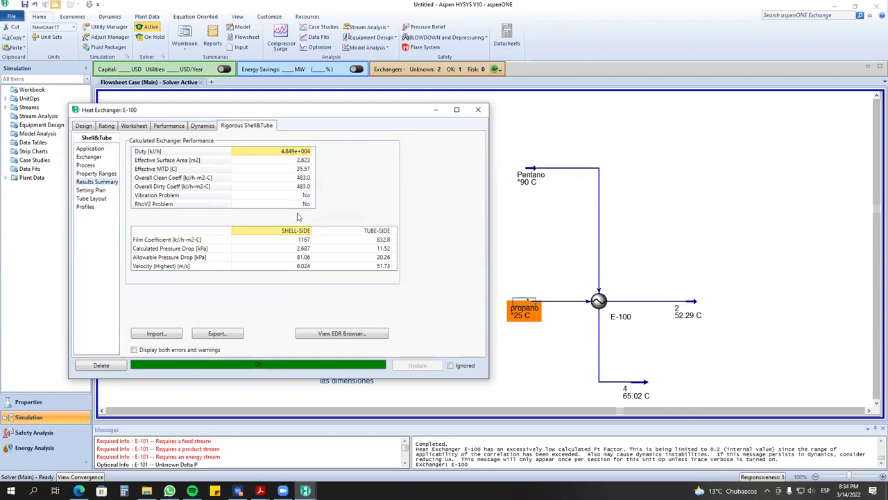
{"action": "left_click", "coordinate": [97, 193]}
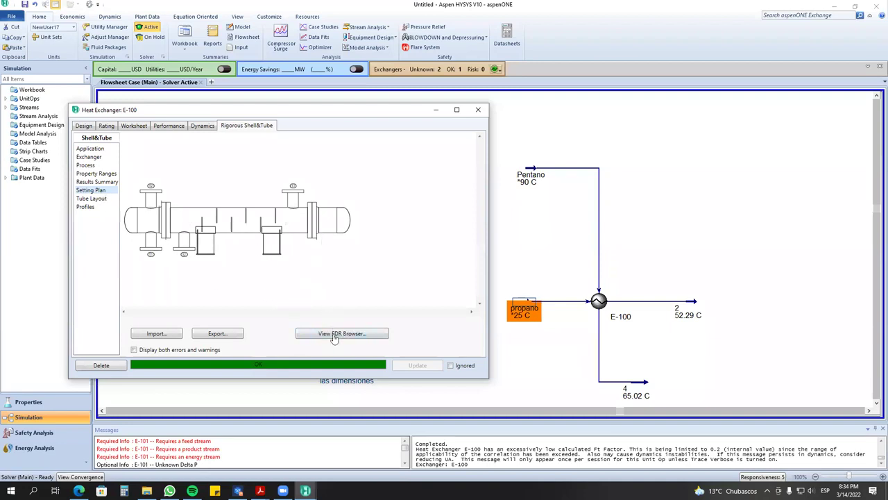
{"action": "left_click", "coordinate": [97, 199]}
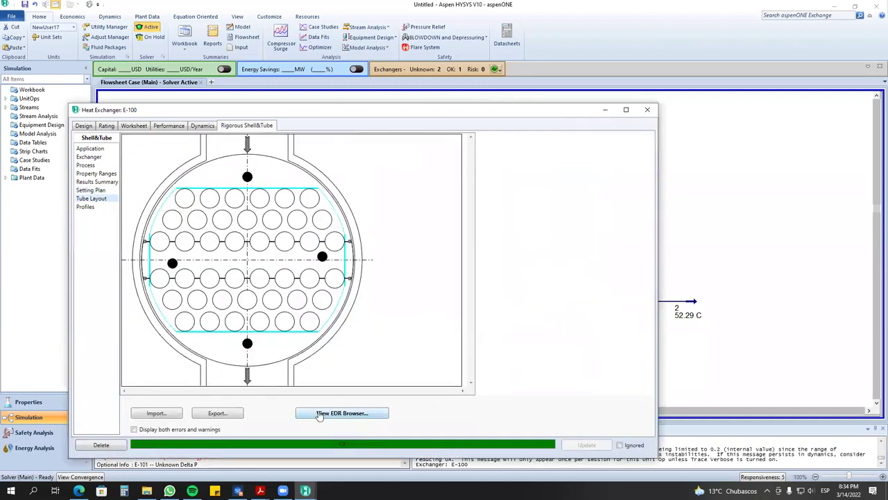
Open E-100 in the EDR browser and examine the optimization path in its result summary.
{"action": "left_click", "coordinate": [337, 413]}
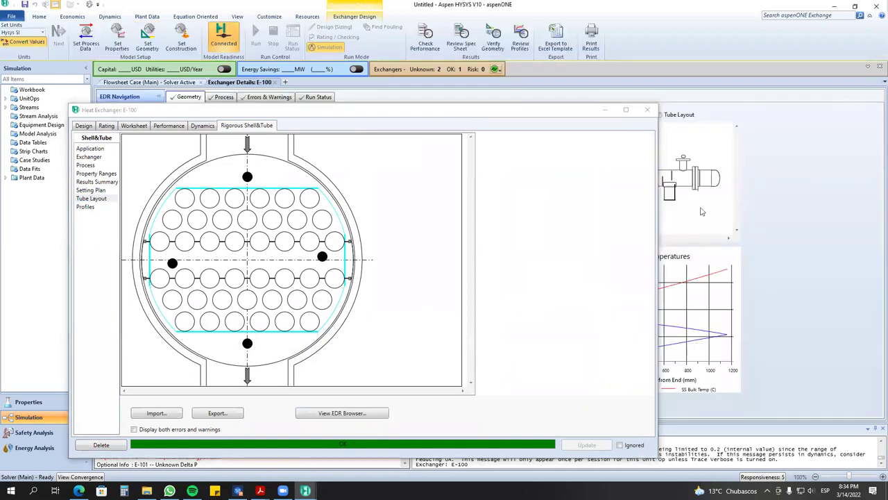
{"action": "left_click", "coordinate": [605, 109]}
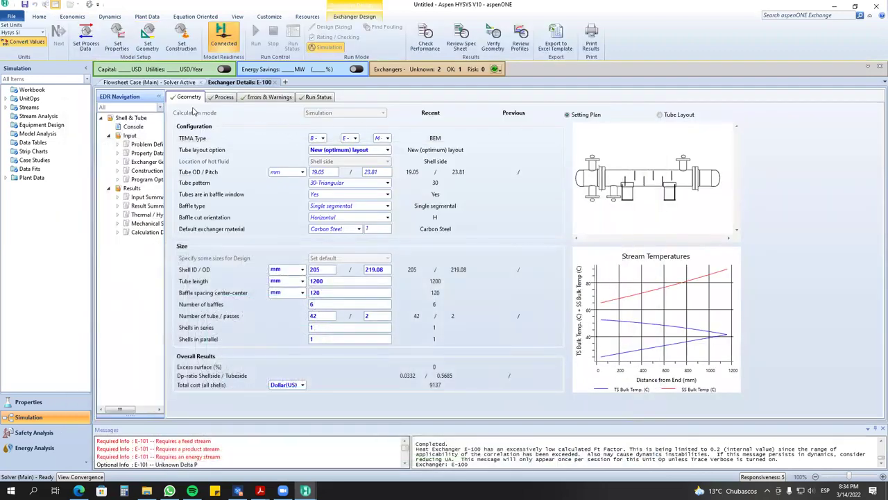
{"action": "left_click", "coordinate": [118, 199]}
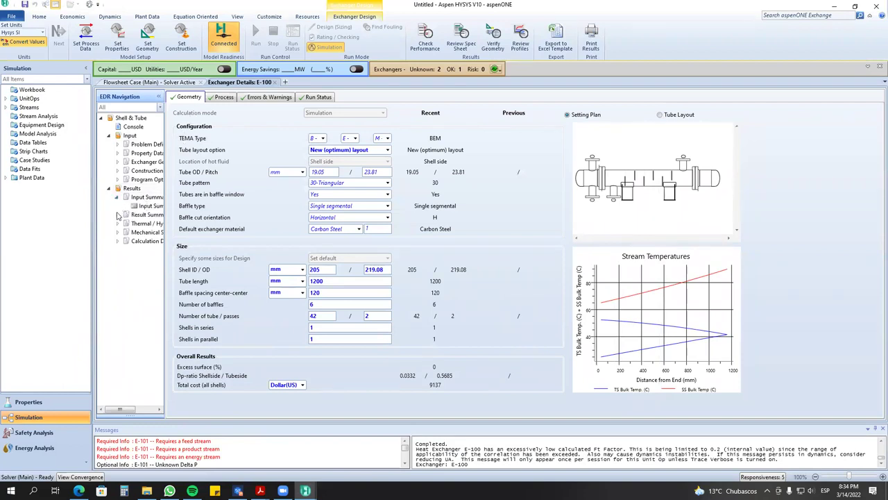
{"action": "left_click", "coordinate": [118, 215]}
{"action": "left_click", "coordinate": [150, 231]}
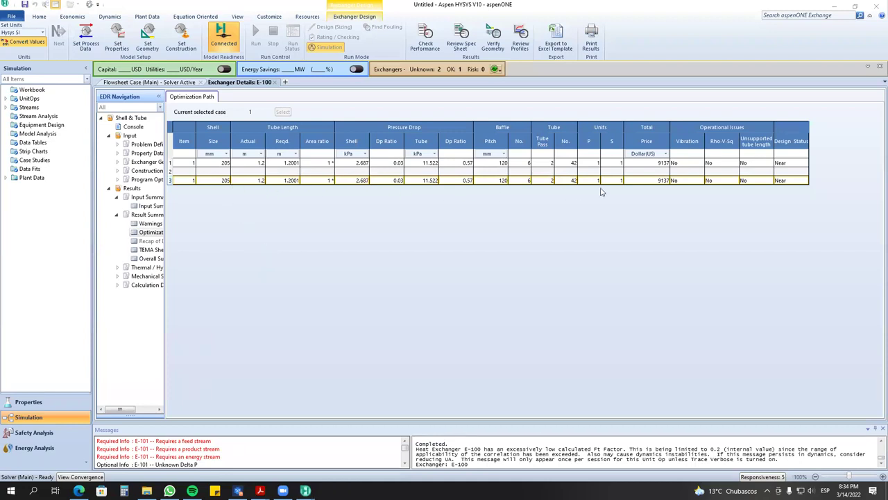
{"action": "mouse_move", "coordinate": [751, 186]}
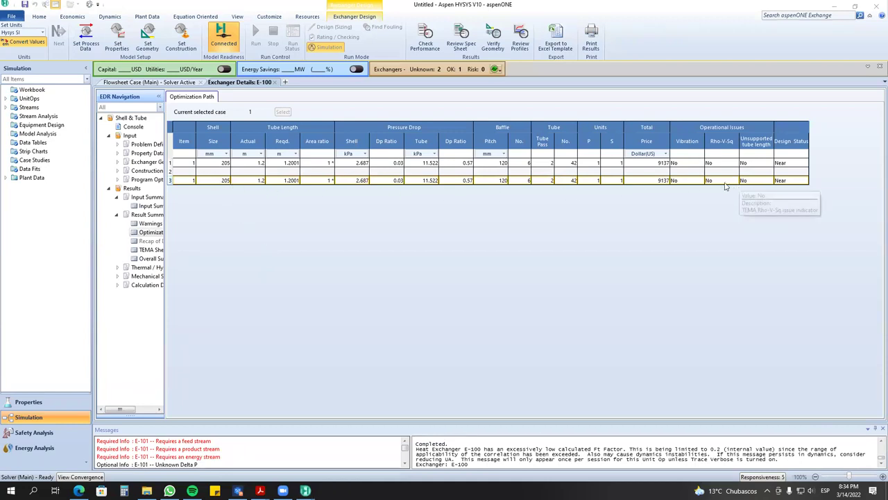
Examine E-100's warnings, mechanical setting plan, costs and weights, and the console's geometry overview.
{"action": "left_click", "coordinate": [150, 223]}
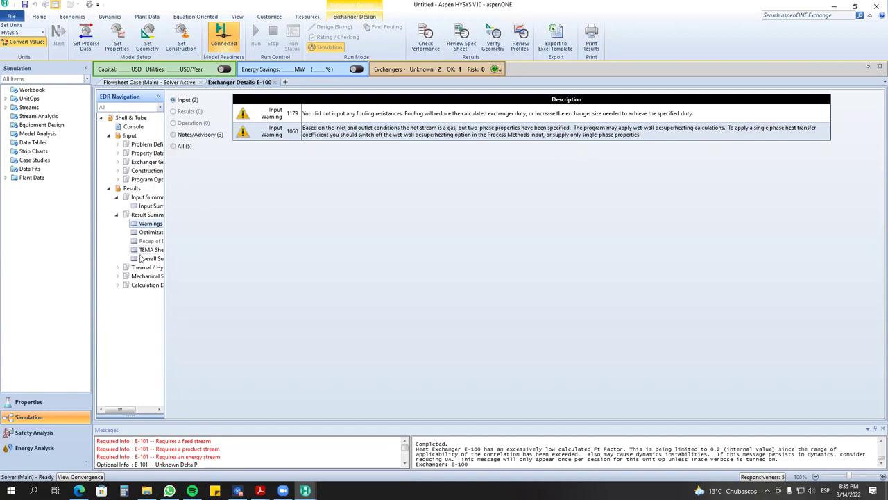
{"action": "left_click", "coordinate": [146, 276]}
{"action": "left_click", "coordinate": [117, 276]}
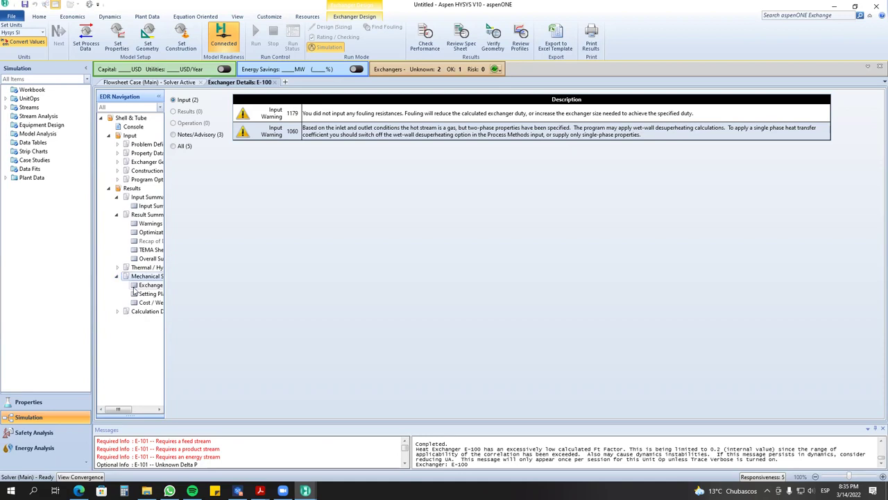
{"action": "left_click", "coordinate": [142, 285]}
{"action": "left_click", "coordinate": [151, 294]}
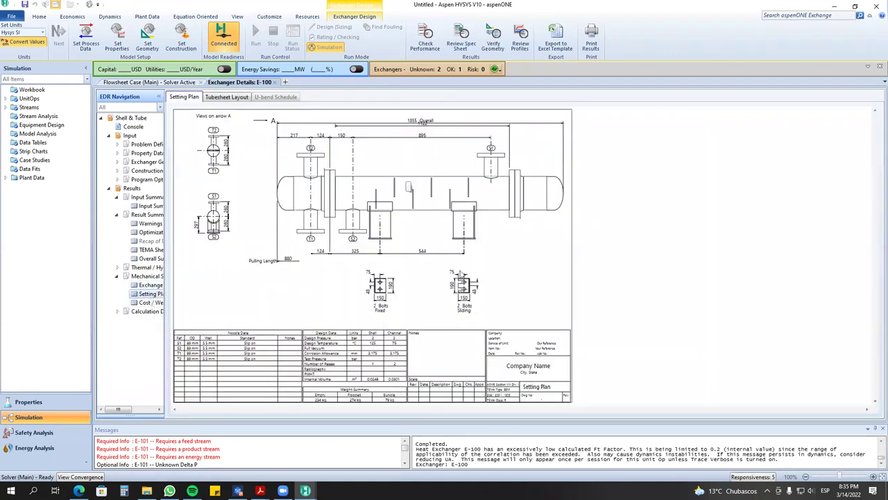
{"action": "left_click", "coordinate": [148, 304]}
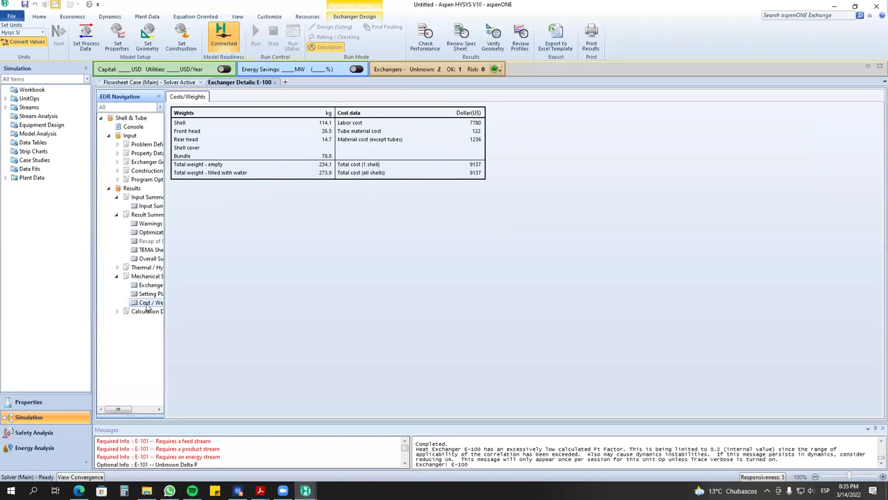
{"action": "left_click", "coordinate": [145, 128]}
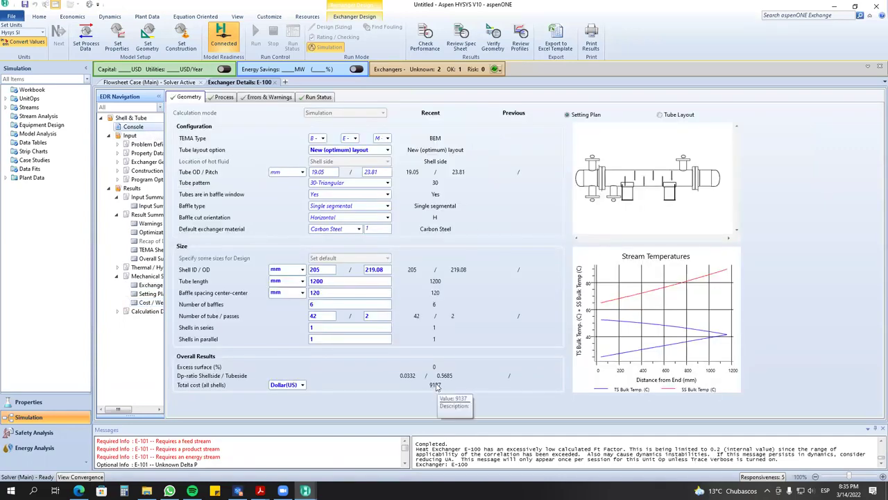
Return to the flowsheet, move Pentano closer to E-100 and add the text label "riguroso" near the exchanger.
{"action": "left_click", "coordinate": [177, 82]}
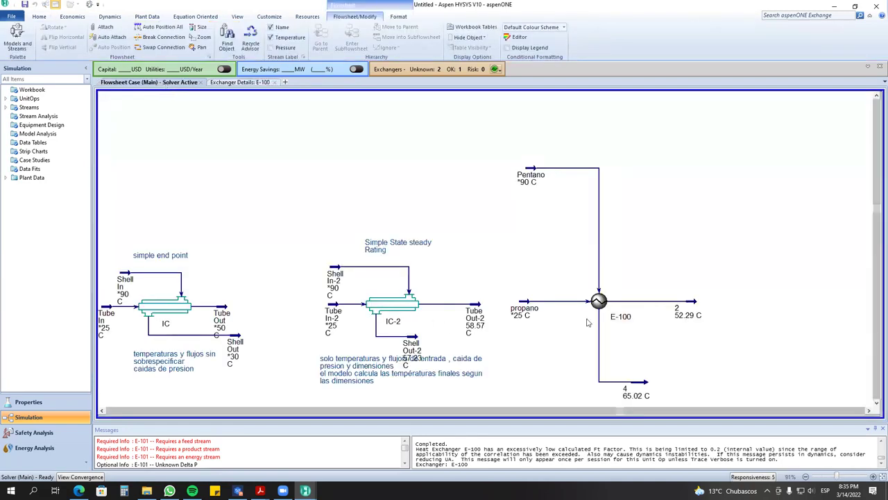
{"action": "left_click_drag", "start_coordinate": [531, 175], "coordinate": [562, 245]}
{"action": "left_click", "coordinate": [399, 16]}
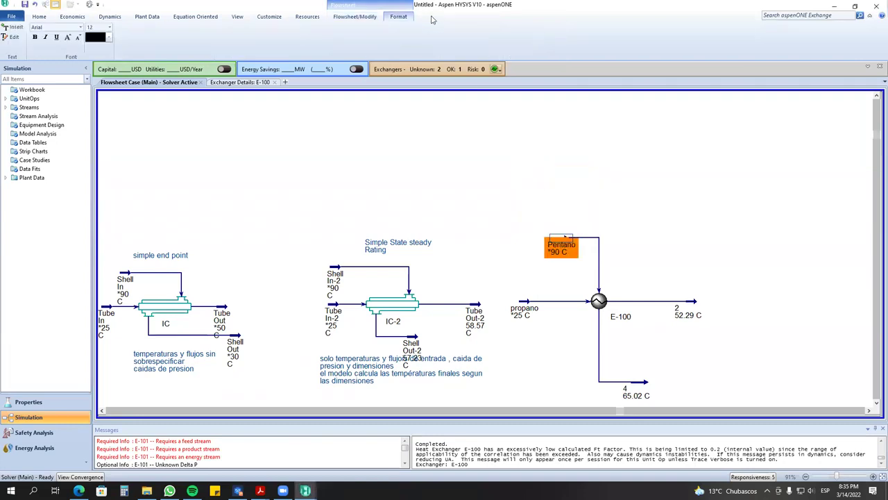
{"action": "left_click", "coordinate": [14, 31]}
{"action": "left_click", "coordinate": [615, 257]}
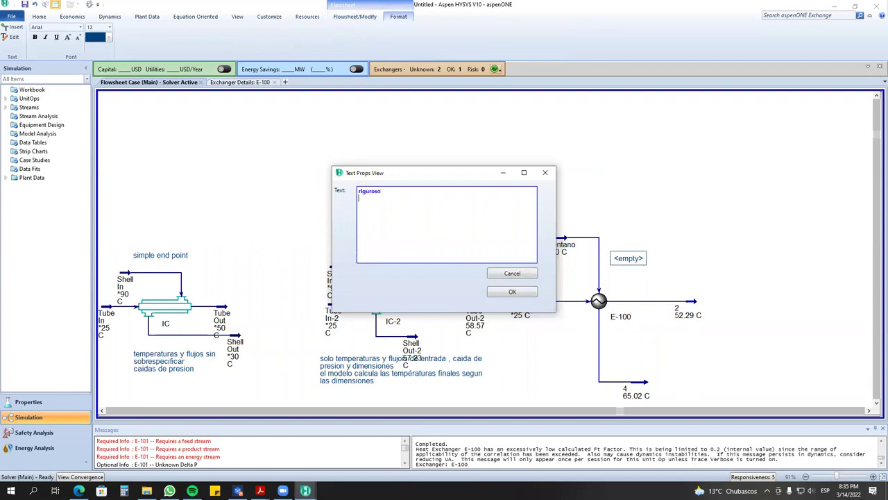
{"action": "left_click", "coordinate": [513, 292]}
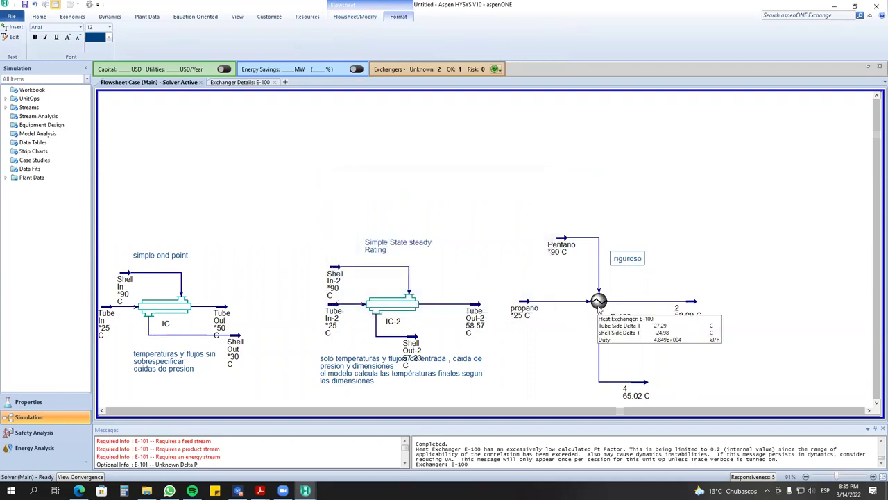
Review E-100's geometry details and look for Aspen Exchanger Design and Rating V10 among the recent Windows programs.
{"action": "left_click", "coordinate": [240, 83]}
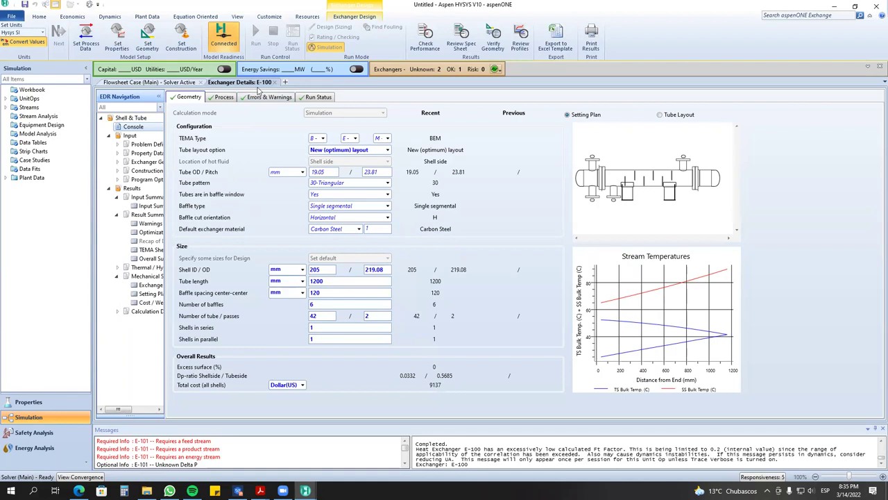
{"action": "left_click", "coordinate": [32, 490]}
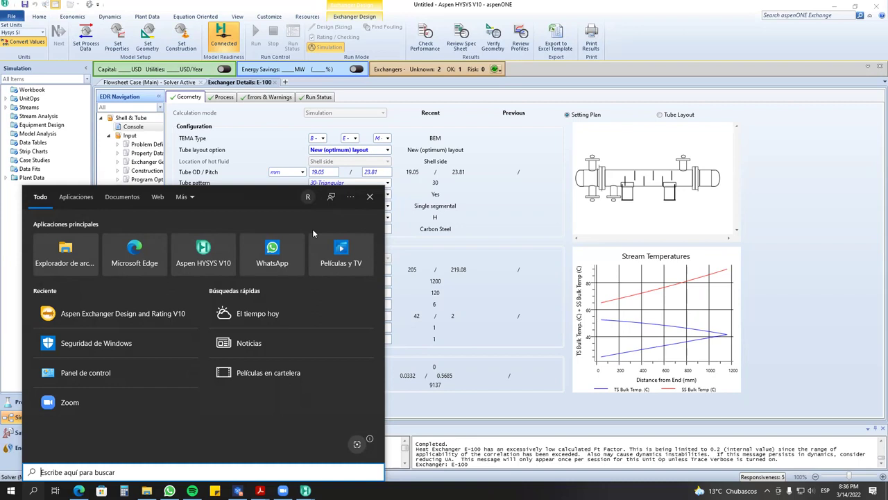
{"action": "left_click", "coordinate": [372, 198]}
Move propano, Pentano and stream 2 closer to E-100 on the flowsheet and raise the "riguroso" label above them.
{"action": "left_click", "coordinate": [170, 82]}
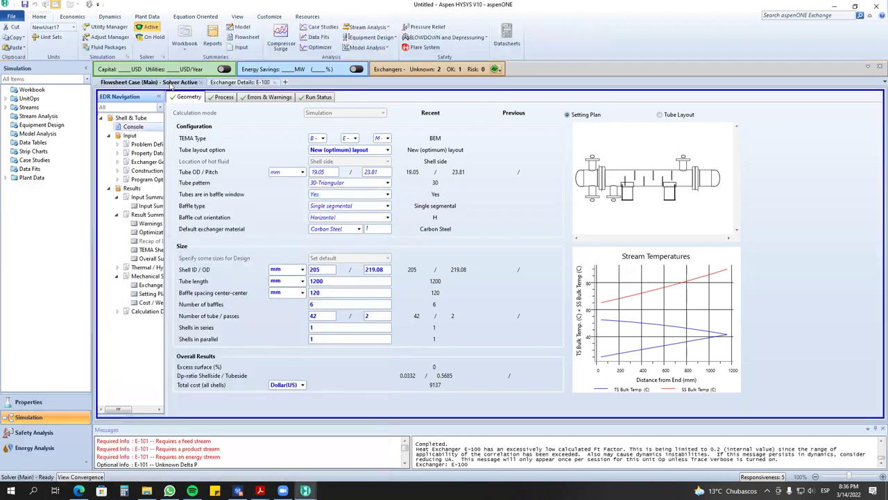
{"action": "left_click_drag", "start_coordinate": [531, 308], "coordinate": [571, 307]}
{"action": "left_click_drag", "start_coordinate": [562, 248], "coordinate": [579, 276]}
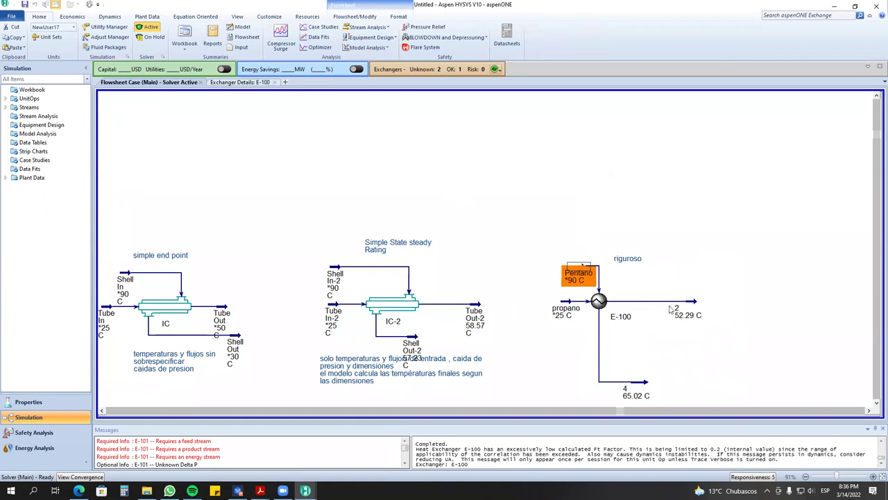
{"action": "left_click_drag", "start_coordinate": [692, 305], "coordinate": [646, 305]}
{"action": "left_click_drag", "start_coordinate": [323, 208], "coordinate": [391, 223]}
{"action": "left_click_drag", "start_coordinate": [284, 213], "coordinate": [515, 351]}
{"action": "left_click_drag", "start_coordinate": [677, 402], "coordinate": [546, 243]}
{"action": "left_click_drag", "start_coordinate": [610, 261], "coordinate": [612, 238]}
{"action": "mouse_move", "coordinate": [301, 260]}
{"action": "left_mouse_down"}
{"action": "mouse_move", "coordinate": [448, 333]}
{"action": "mouse_move", "coordinate": [515, 397]}
{"action": "mouse_move", "coordinate": [389, 323]}
{"action": "mouse_move", "coordinate": [302, 256]}
{"action": "left_mouse_up"}
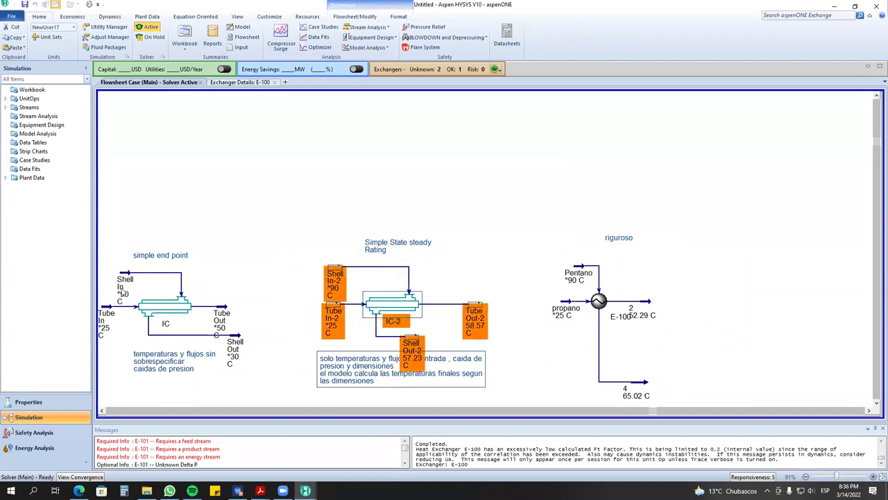
Move the explanatory notes under exchangers IC and IC-2 lower, away from their stream labels.
{"action": "left_click", "coordinate": [102, 411]}
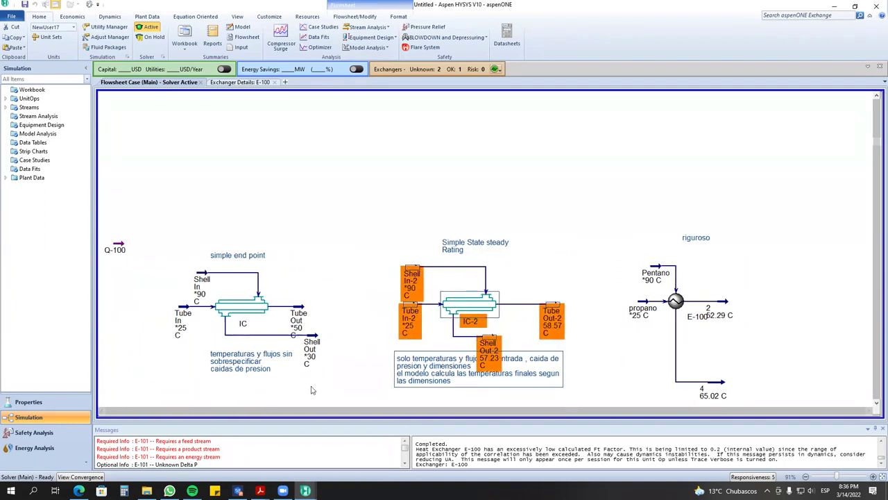
{"action": "left_click", "coordinate": [273, 371]}
{"action": "left_click_drag", "start_coordinate": [273, 371], "coordinate": [258, 390]}
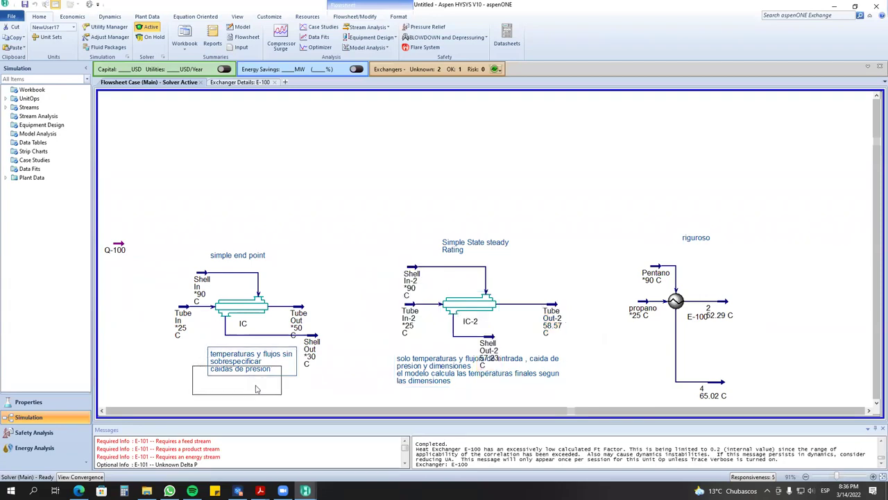
{"action": "left_click_drag", "start_coordinate": [364, 362], "coordinate": [136, 273]}
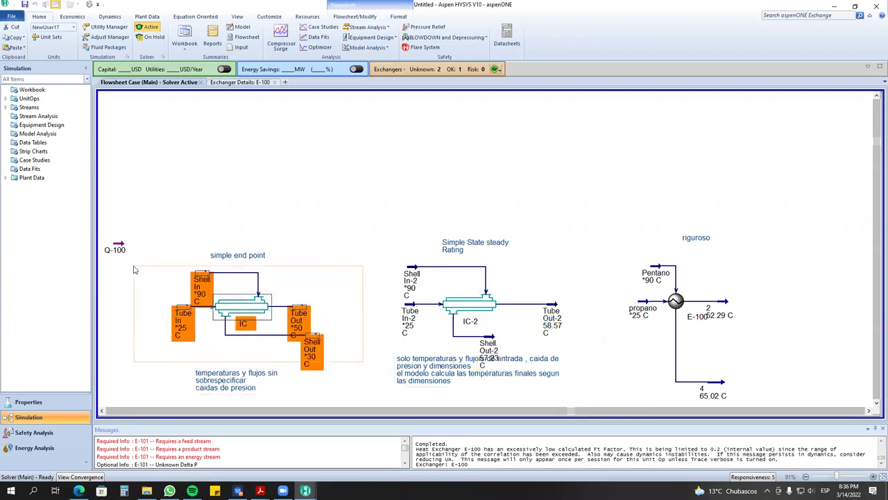
{"action": "left_click", "coordinate": [186, 279]}
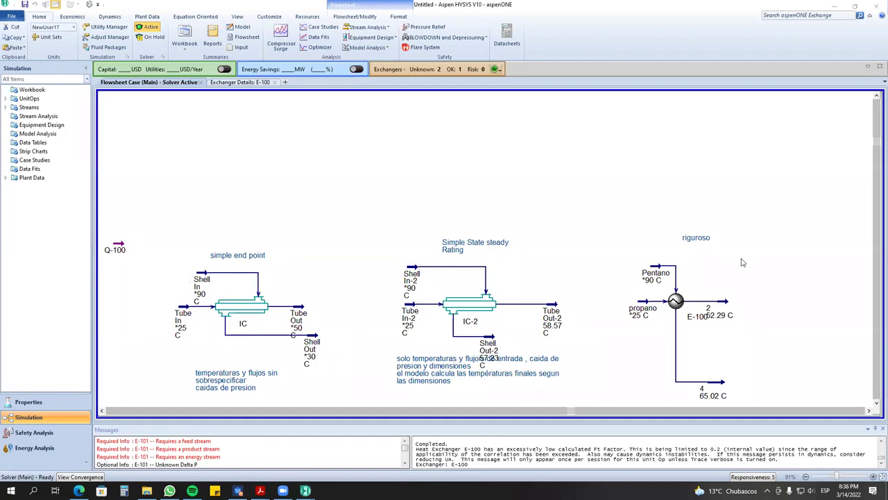
{"action": "left_click_drag", "start_coordinate": [539, 373], "coordinate": [539, 384]}
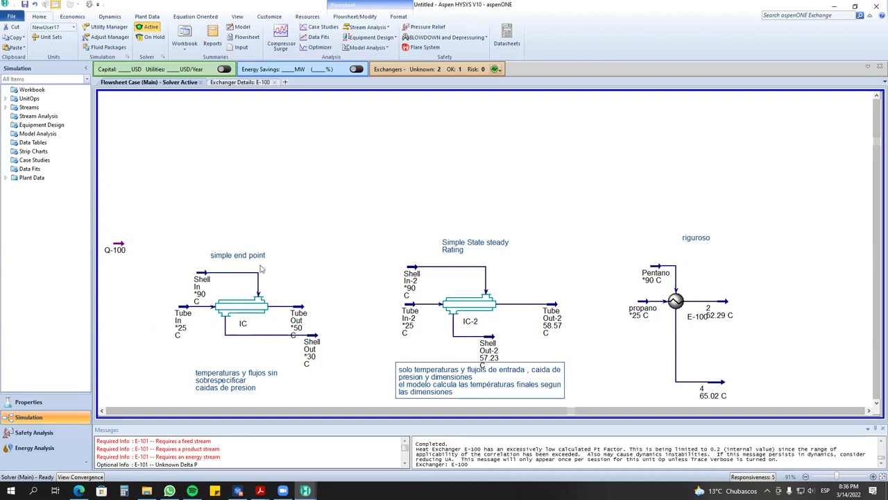
Check IC's duty and side temperature differences, and shift its Shell In stream up and farther from the exchanger.
{"action": "left_click", "coordinate": [259, 307]}
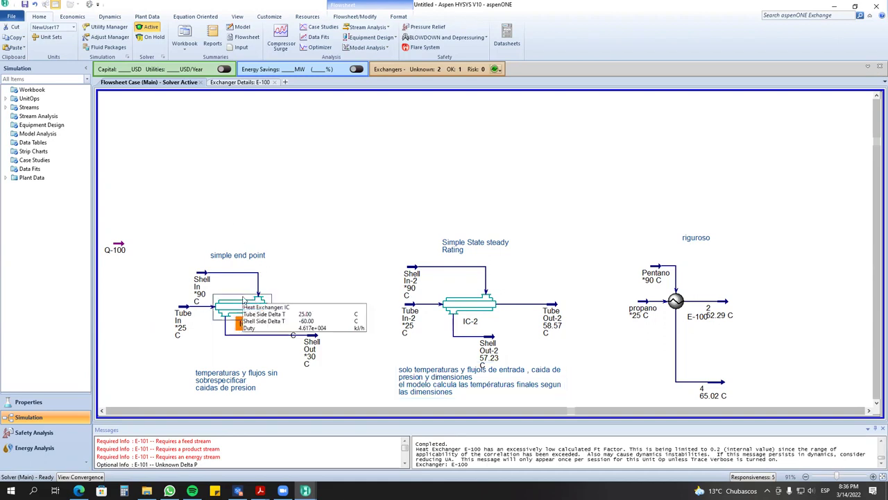
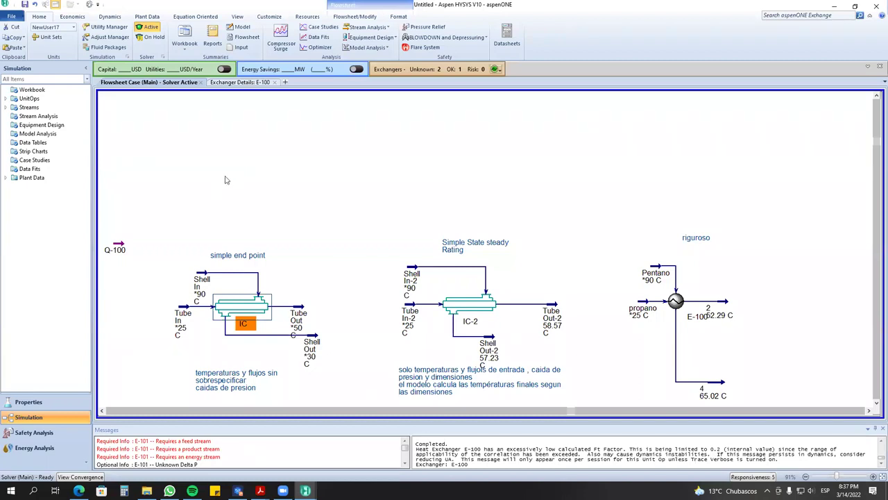
{"action": "left_click", "coordinate": [311, 274]}
{"action": "left_click", "coordinate": [247, 316]}
{"action": "mouse_move", "coordinate": [243, 308]}
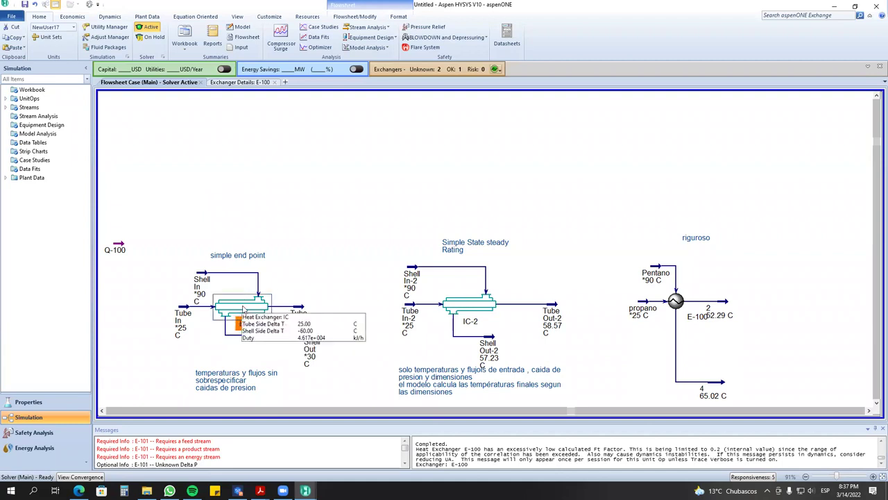
{"action": "left_click", "coordinate": [199, 283]}
{"action": "left_click_drag", "start_coordinate": [176, 275], "coordinate": [175, 273]}
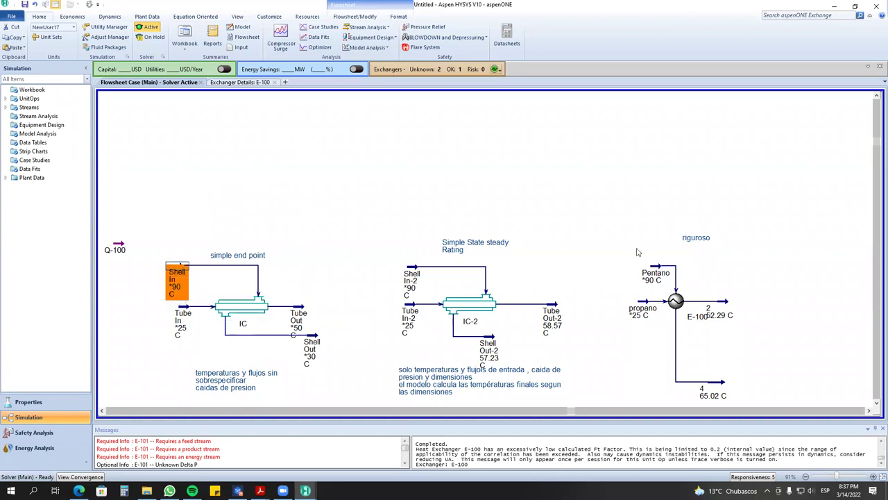
Move the Pentano stream up and away from E-100, and bring stream 4 closer beneath the exchanger.
{"action": "left_click_drag", "start_coordinate": [665, 274], "coordinate": [647, 260]}
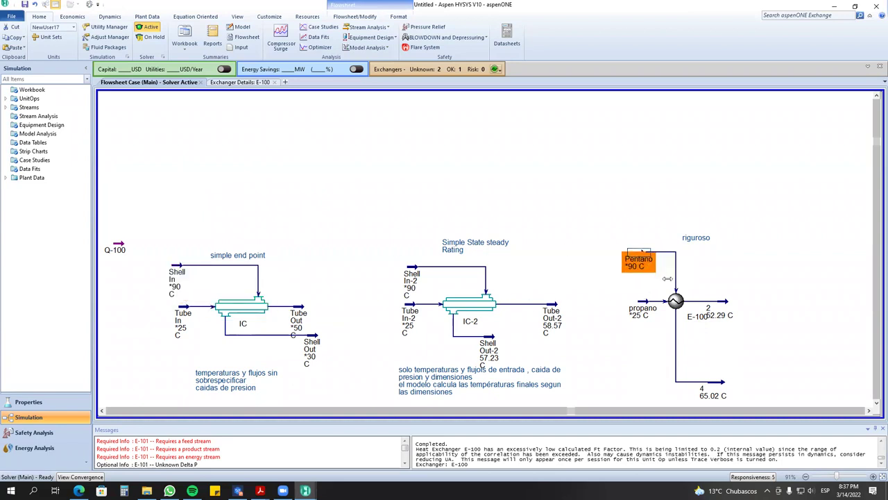
{"action": "left_click_drag", "start_coordinate": [717, 386], "coordinate": [701, 359]}
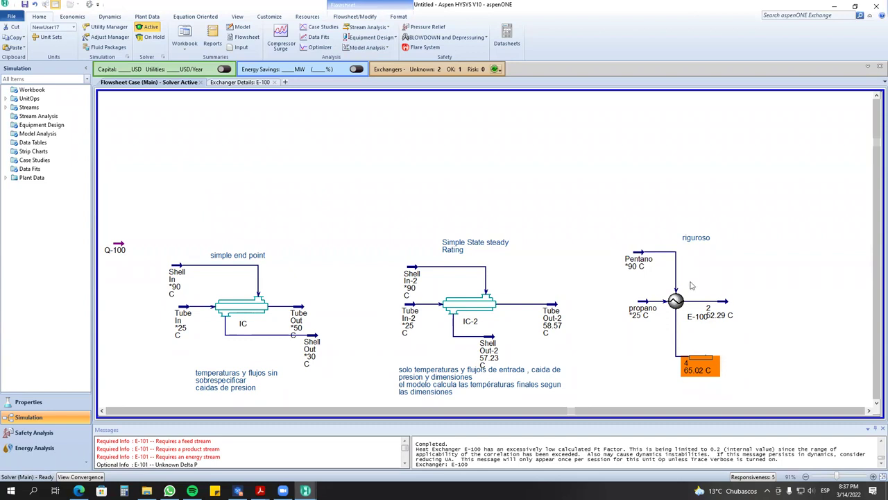
Review E-100's rigorous application, exchanger geometry and results summary, and look over its exchanger details before returning to the flowsheet.
{"action": "double_click", "coordinate": [676, 300]}
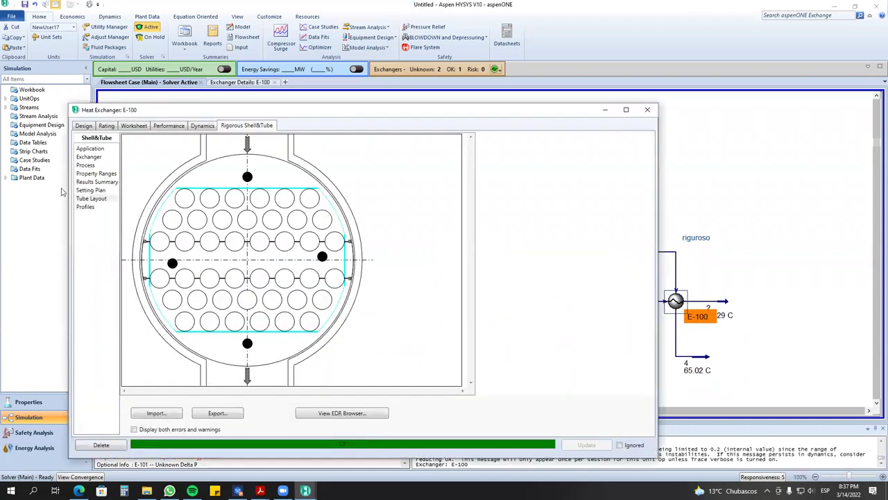
{"action": "left_click", "coordinate": [90, 149]}
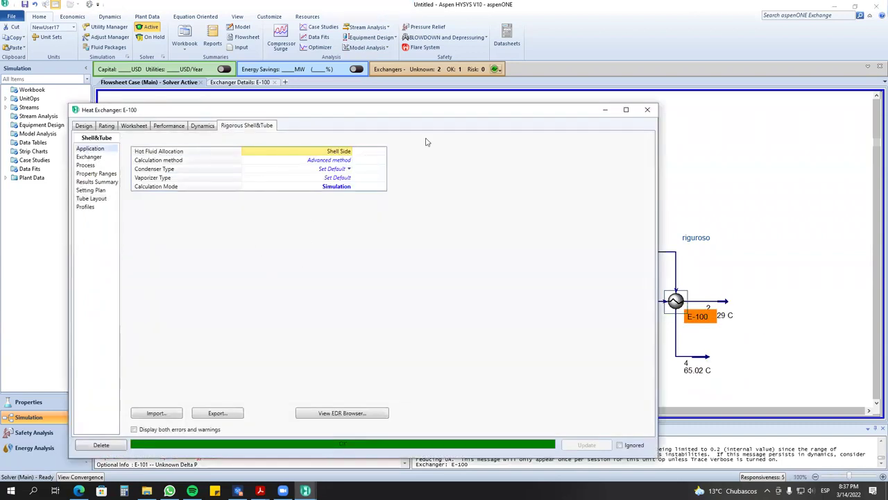
{"action": "left_click", "coordinate": [89, 158]}
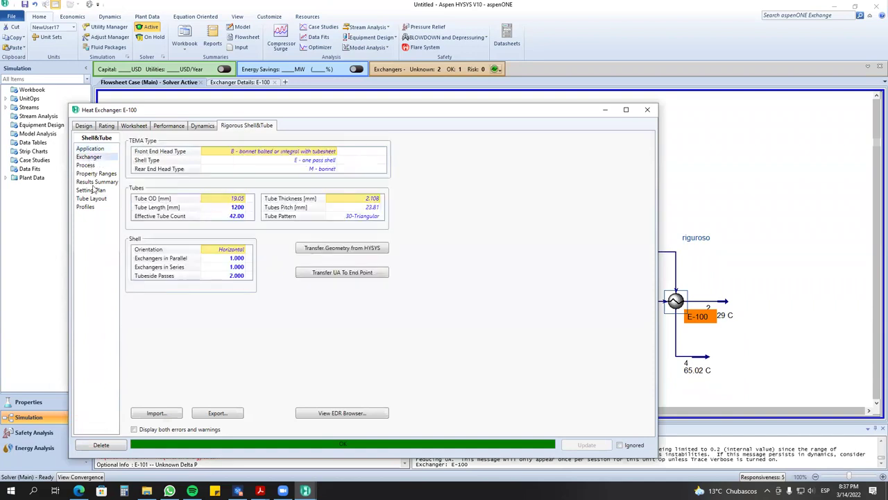
{"action": "left_click", "coordinate": [93, 183]}
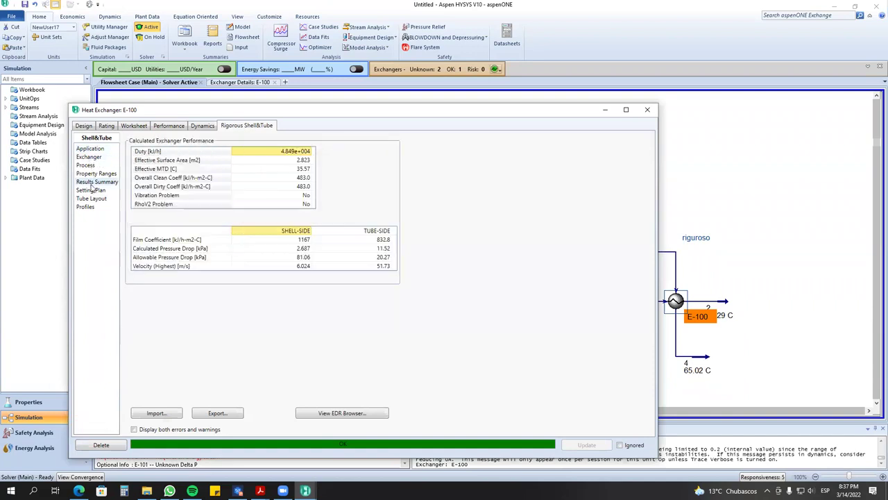
{"action": "left_click", "coordinate": [237, 82]}
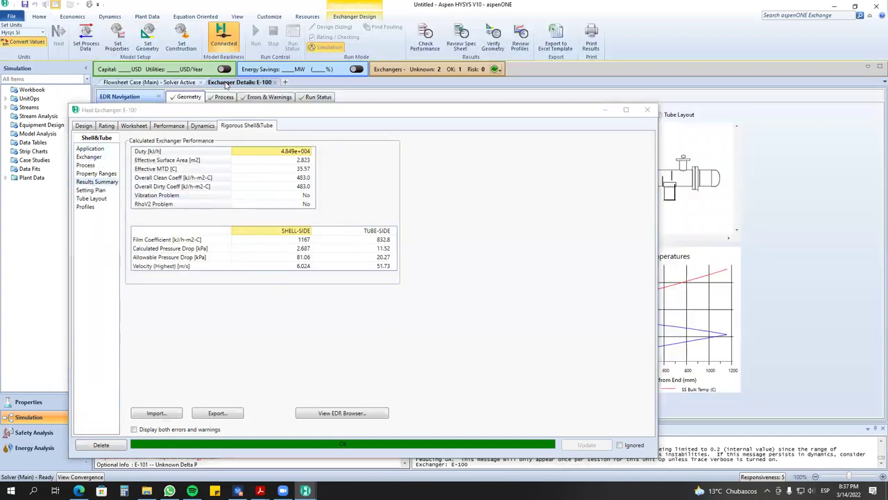
{"action": "left_click", "coordinate": [647, 109]}
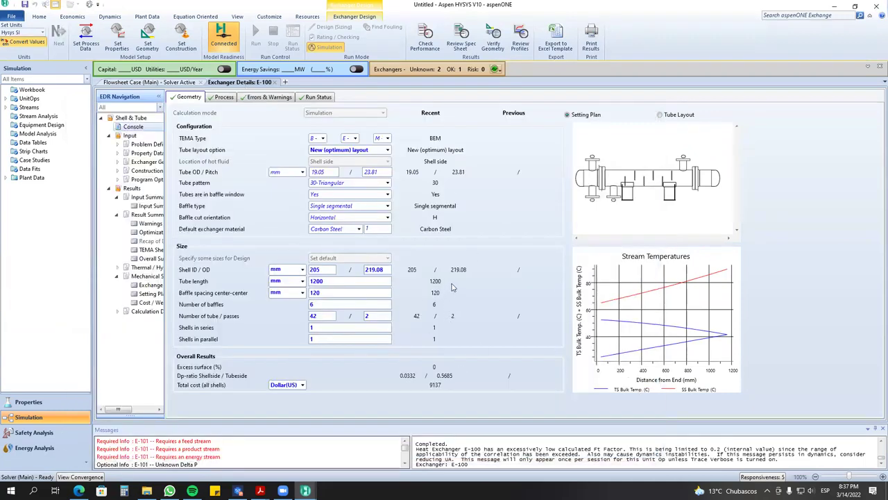
{"action": "left_click", "coordinate": [116, 83]}
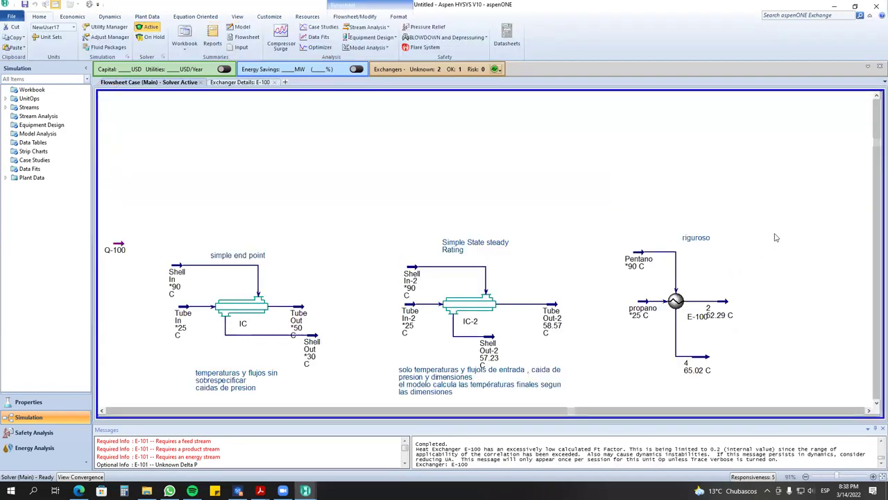
Shift stream Shell In-2 farther away from IC-2, and check E-100's duty and side temperature differences.
{"action": "left_click_drag", "start_coordinate": [412, 280], "coordinate": [388, 278]}
{"action": "left_click", "coordinate": [876, 402]}
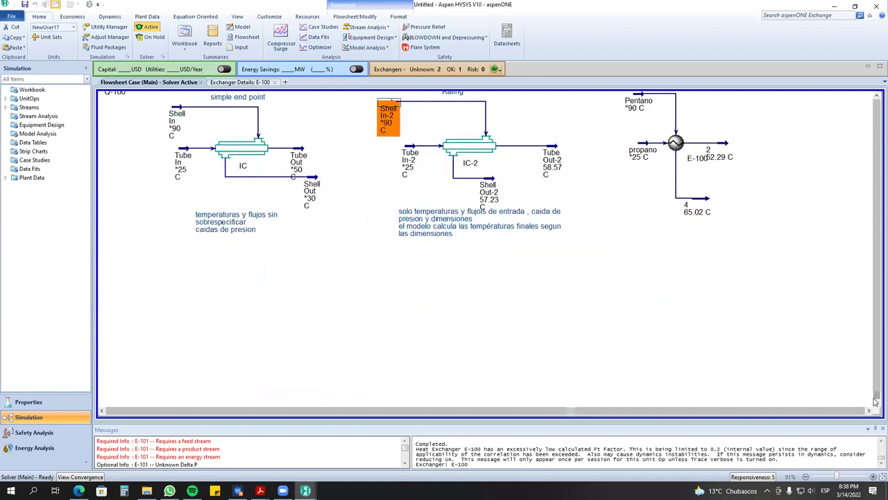
{"action": "scroll", "coordinate": [827, 363], "scroll_direction": "down", "scroll_amount": 2}
{"action": "scroll", "coordinate": [844, 324], "scroll_direction": "up", "scroll_amount": 1}
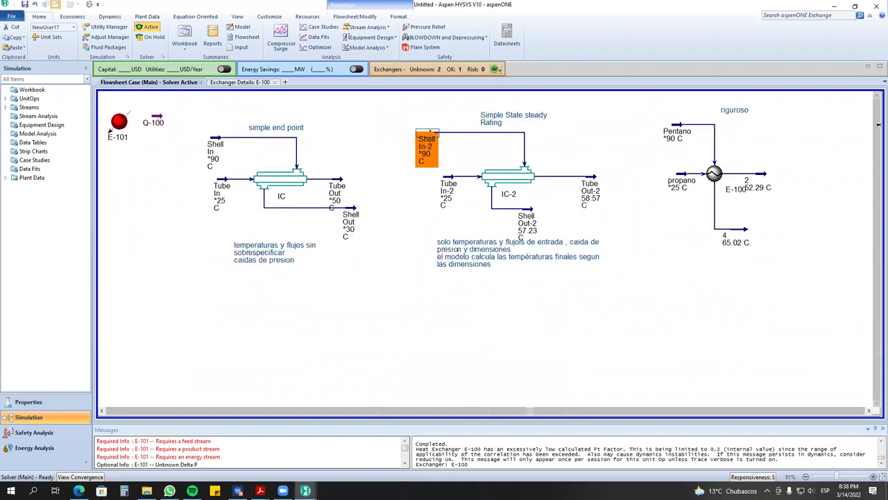
{"action": "scroll", "coordinate": [876, 94], "scroll_direction": "up", "scroll_amount": 1}
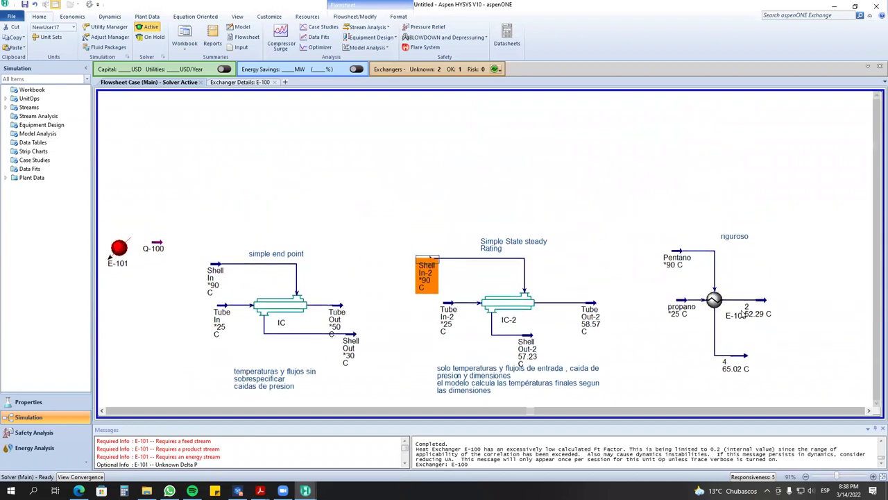
{"action": "mouse_move", "coordinate": [722, 310]}
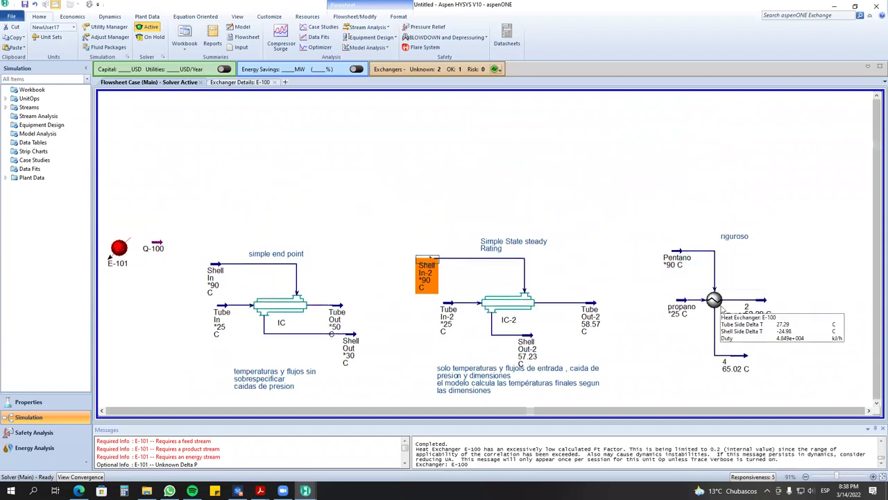
Move Tube In-2 farther from IC-2, bring Shell In-2 closer to it, and raise the "Simple State steady Rating" label.
{"action": "left_click", "coordinate": [430, 312]}
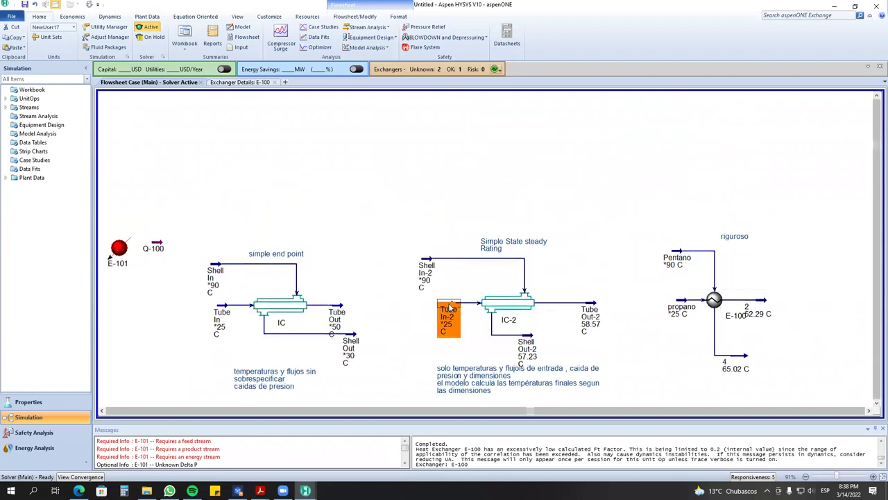
{"action": "left_click", "coordinate": [426, 272]}
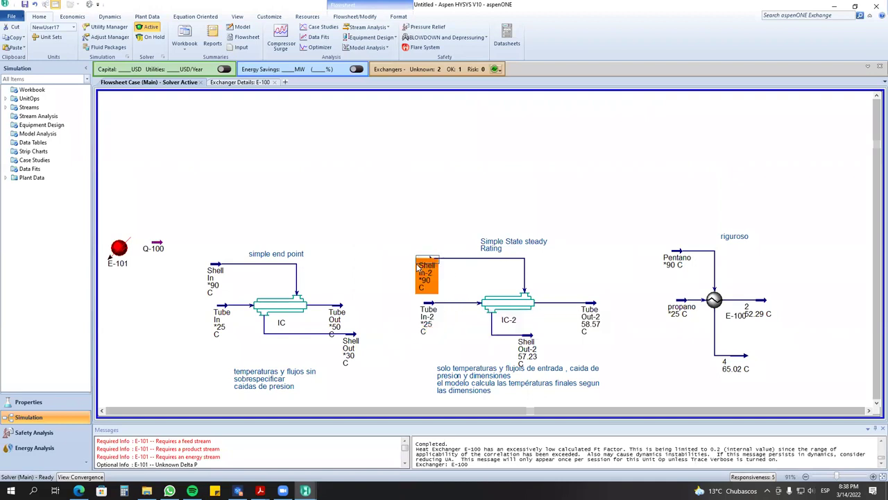
{"action": "left_click_drag", "start_coordinate": [451, 271], "coordinate": [452, 270]}
{"action": "left_click_drag", "start_coordinate": [503, 247], "coordinate": [491, 234]}
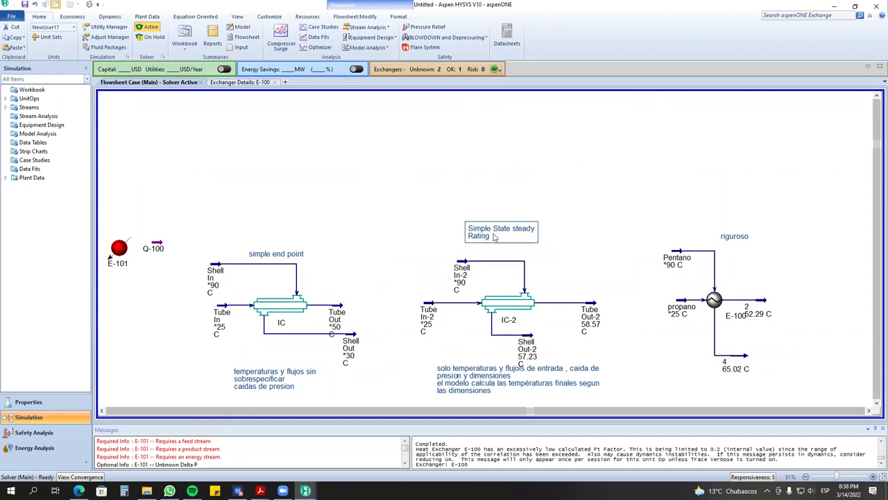
Check IC-2's duty and side temperature differences, and lower its explanatory note clear of the Shell Out-2 label.
{"action": "mouse_move", "coordinate": [490, 308]}
{"action": "mouse_move", "coordinate": [514, 297]}
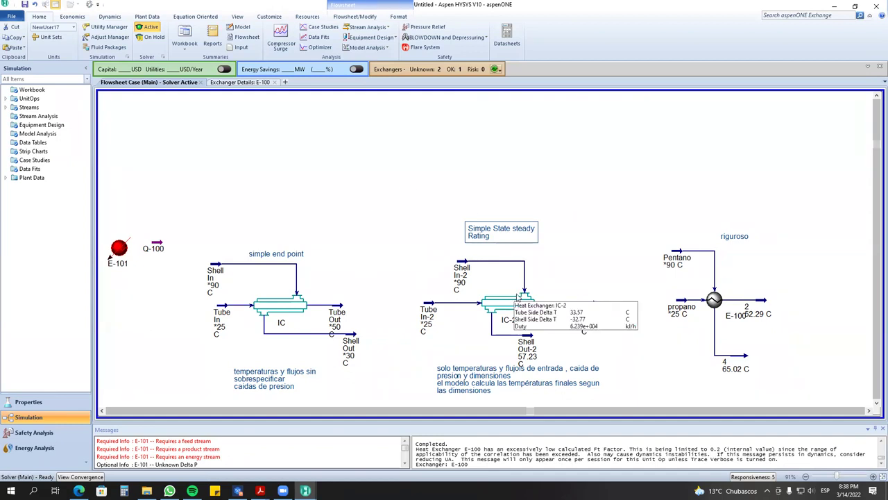
{"action": "left_click", "coordinate": [568, 271]}
{"action": "left_click", "coordinate": [614, 338]}
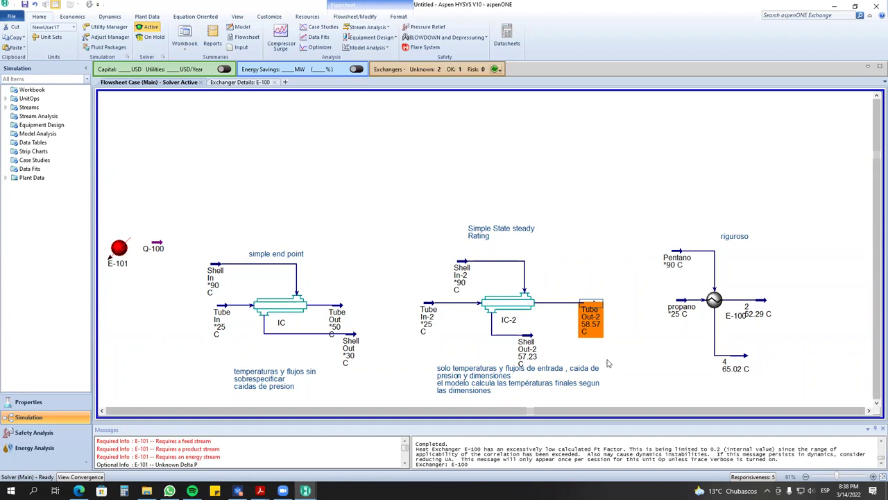
{"action": "left_click", "coordinate": [555, 379]}
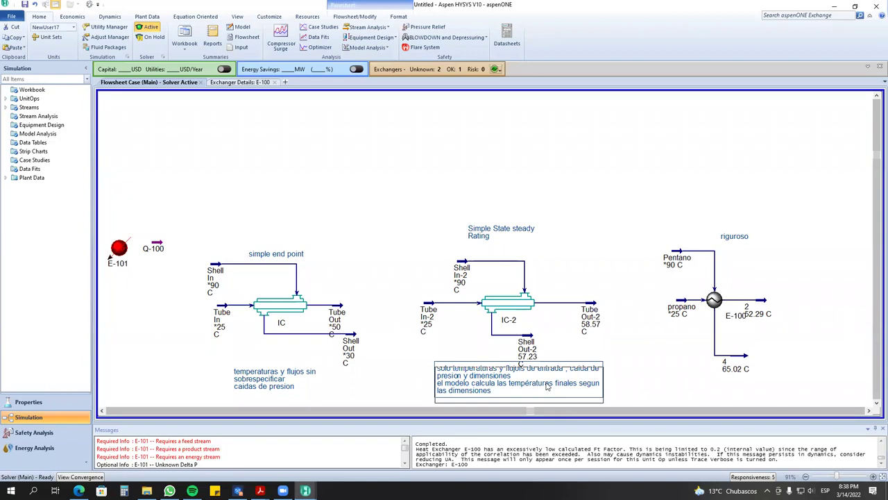
{"action": "left_click", "coordinate": [616, 337]}
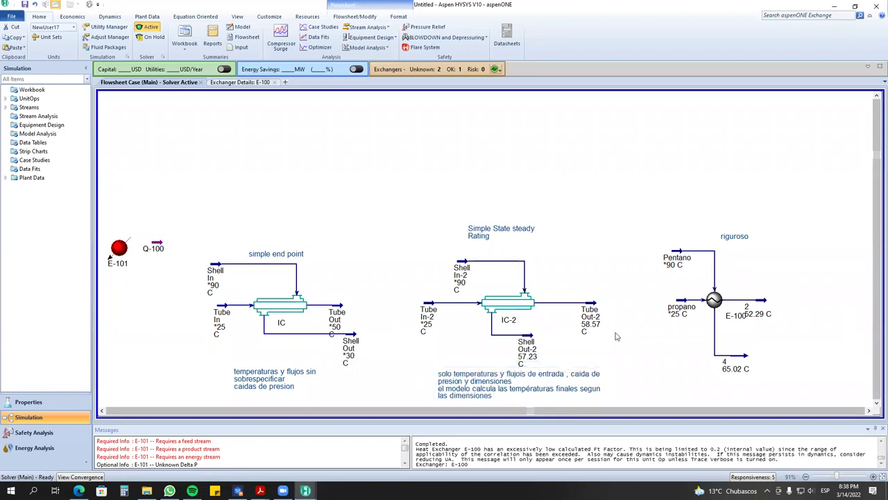
Review IC-2's Simple Steady State Rating model and the shell-side sizing data behind its rating.
{"action": "left_click_drag", "start_coordinate": [386, 182], "coordinate": [614, 403]}
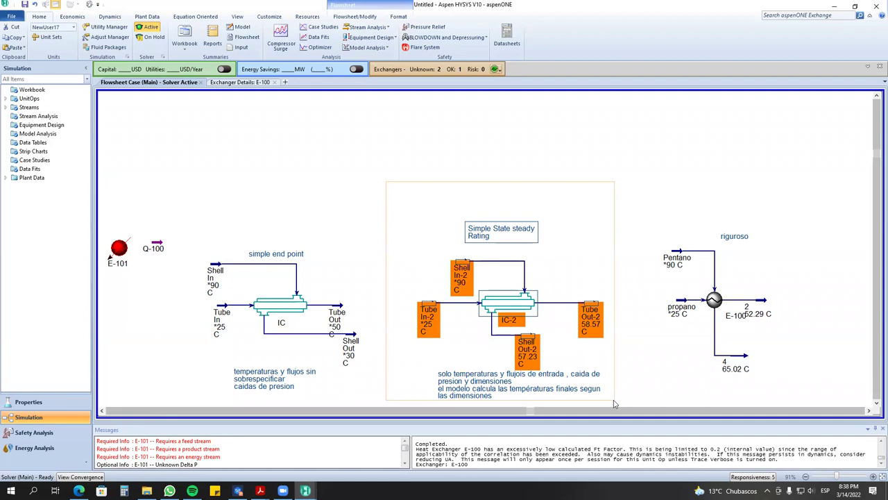
{"action": "left_click", "coordinate": [545, 312]}
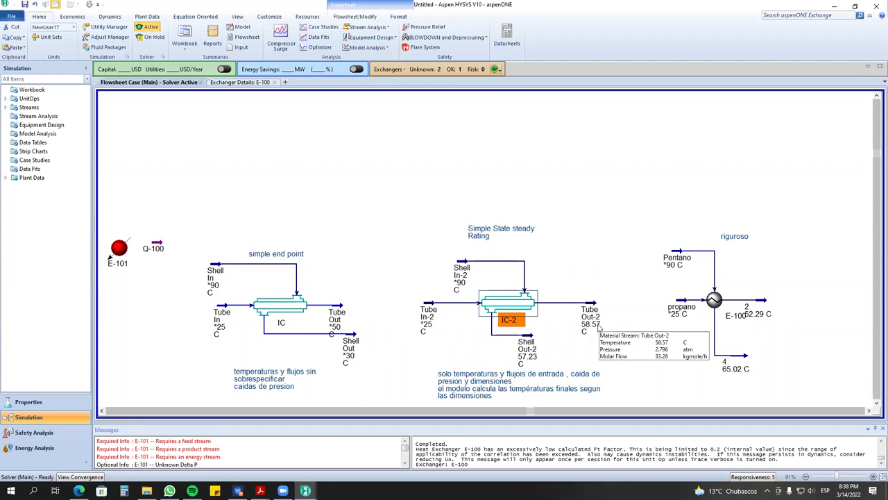
{"action": "double_click", "coordinate": [528, 305]}
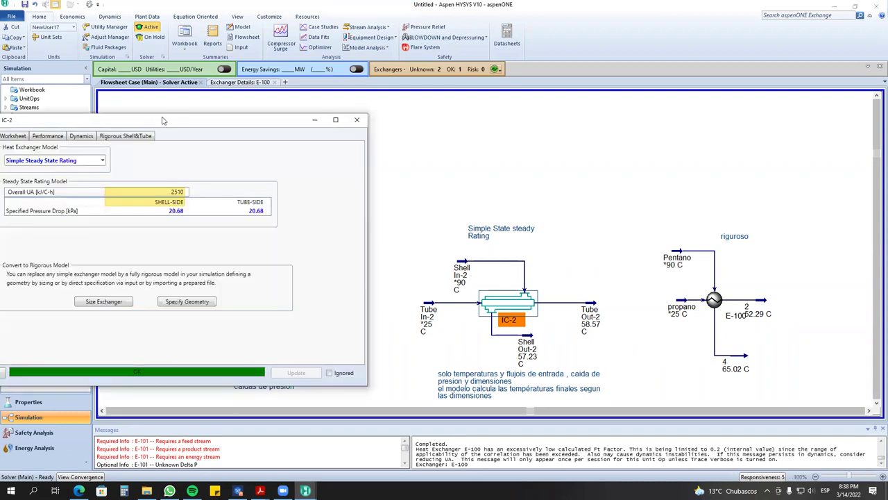
{"action": "left_click_drag", "start_coordinate": [164, 122], "coordinate": [269, 116]}
{"action": "left_click", "coordinate": [94, 130]}
{"action": "left_click", "coordinate": [145, 153]}
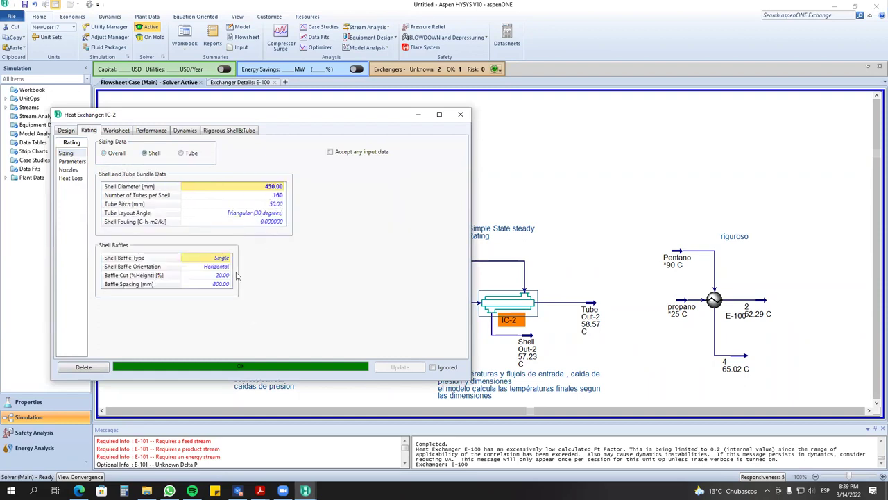
{"action": "left_click", "coordinate": [460, 116]}
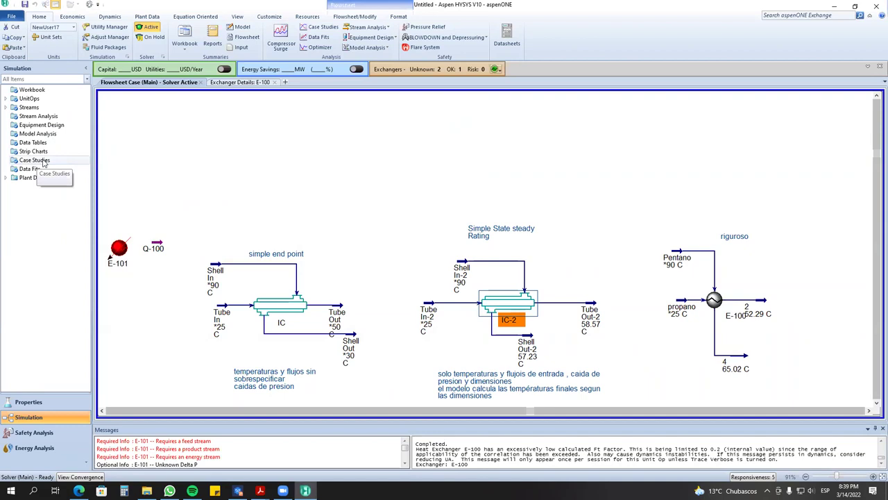
Highlight the IC-2 case and the "riguroso" case in turn, and revisit E-100's rigorous results summary.
{"action": "left_click_drag", "start_coordinate": [382, 196], "coordinate": [631, 392]}
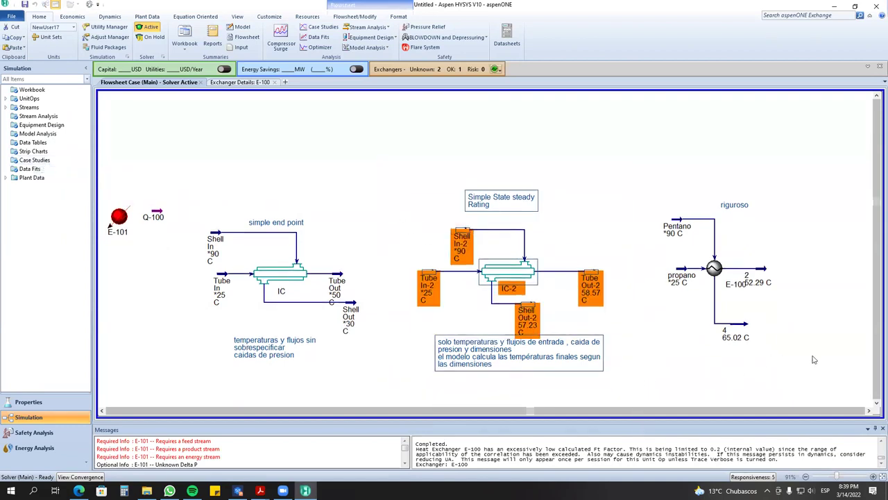
{"action": "left_click", "coordinate": [853, 384]}
{"action": "left_click", "coordinate": [744, 264]}
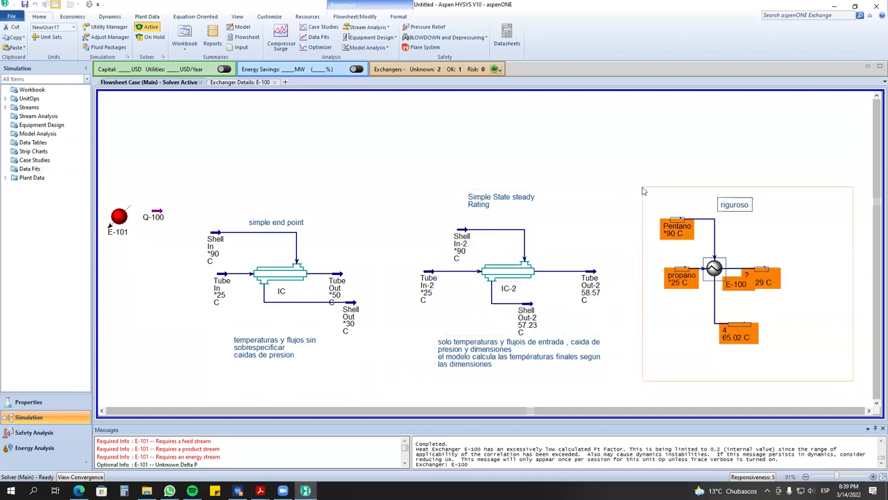
{"action": "left_click", "coordinate": [796, 261]}
{"action": "left_click", "coordinate": [712, 274]}
{"action": "double_click", "coordinate": [708, 272]}
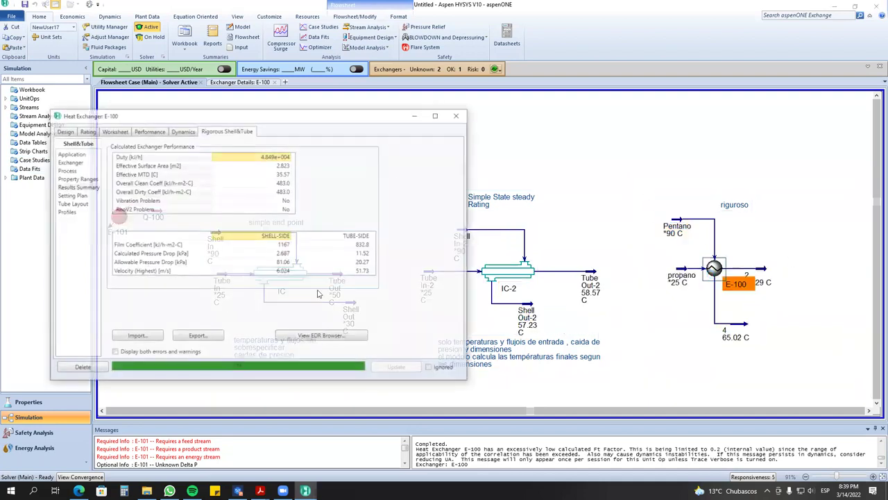
{"action": "left_click", "coordinate": [460, 109]}
Review the Simple End Point design parameters of exchanger IC and its options for converting to a rigorous model.
{"action": "left_click", "coordinate": [255, 267]}
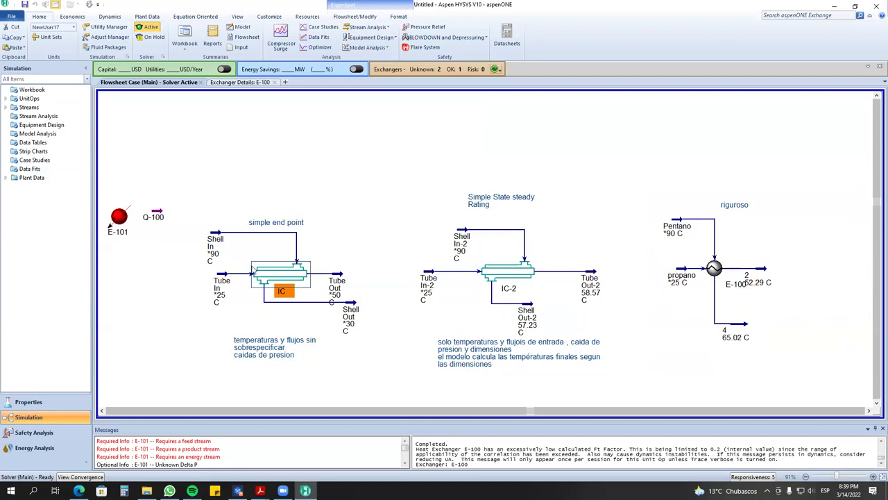
{"action": "double_click", "coordinate": [254, 270]}
{"action": "left_click", "coordinate": [82, 150]}
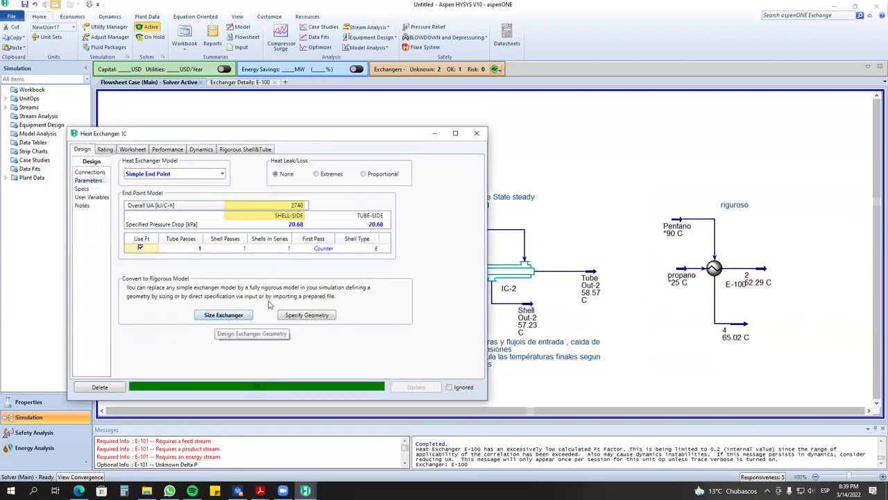
{"action": "left_click", "coordinate": [477, 133]}
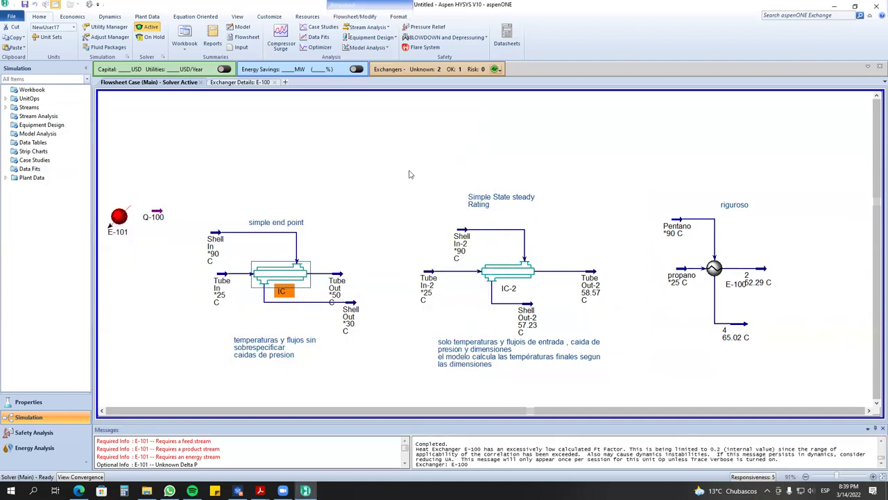
Examine which equipment design types can be added to the simulation, and return to the flowsheet.
{"action": "double_click", "coordinate": [41, 125]}
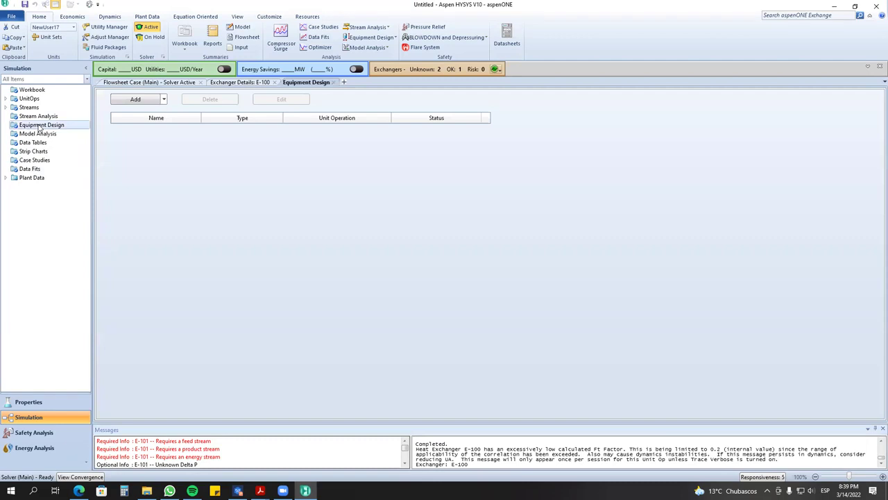
{"action": "left_click", "coordinate": [164, 100]}
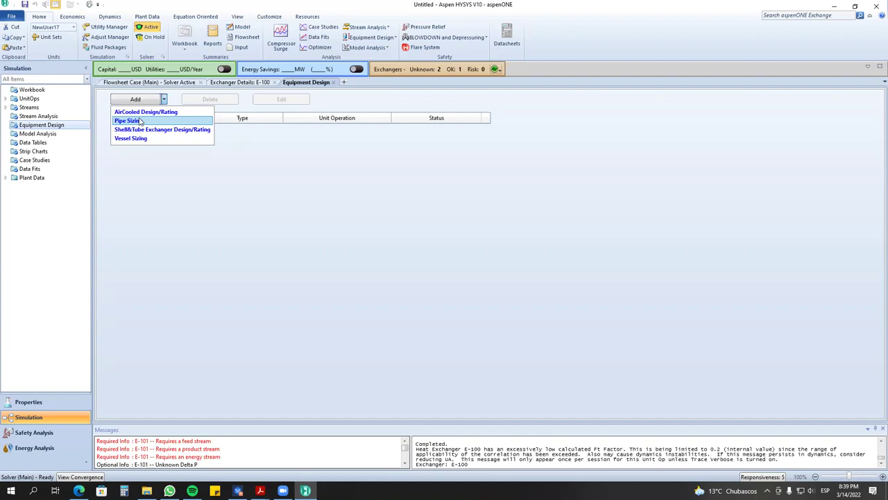
{"action": "left_click", "coordinate": [149, 82]}
{"action": "left_click", "coordinate": [149, 82]}
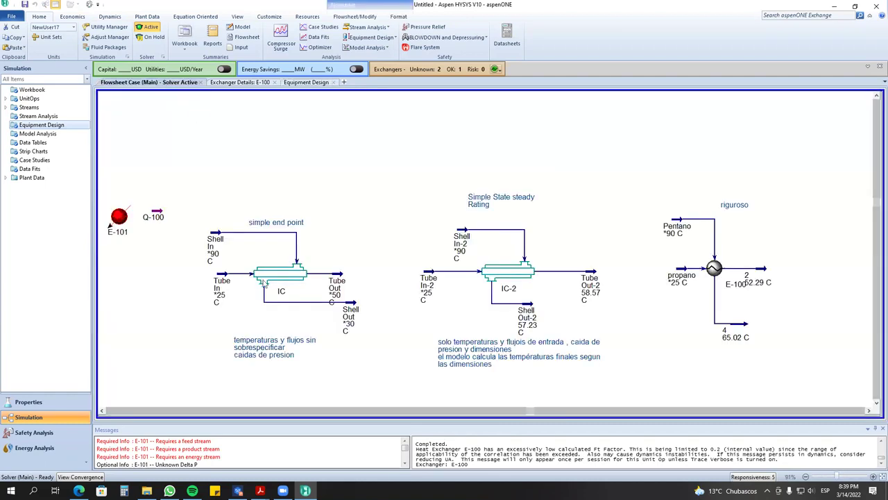
Examine which stream analyses can be created for the Shell In stream of exchanger IC, and close its property windows.
{"action": "right_click", "coordinate": [215, 240]}
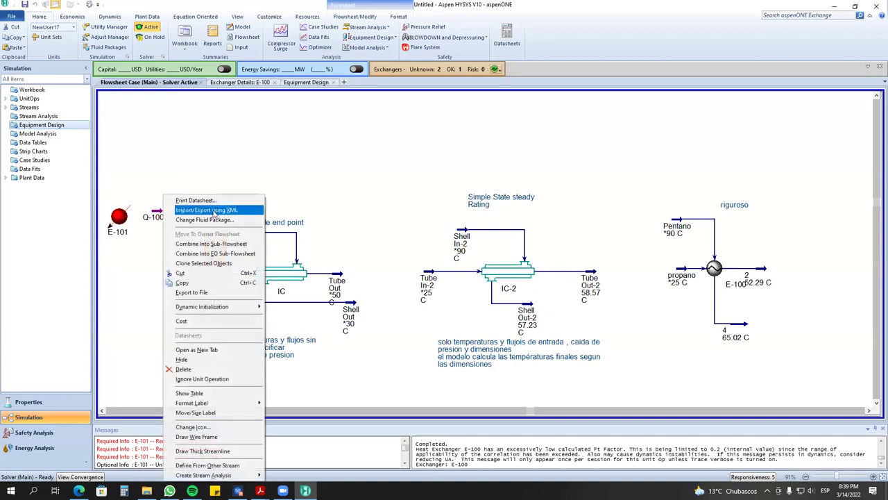
{"action": "key", "text": "Escape"}
{"action": "left_click", "coordinate": [215, 237]}
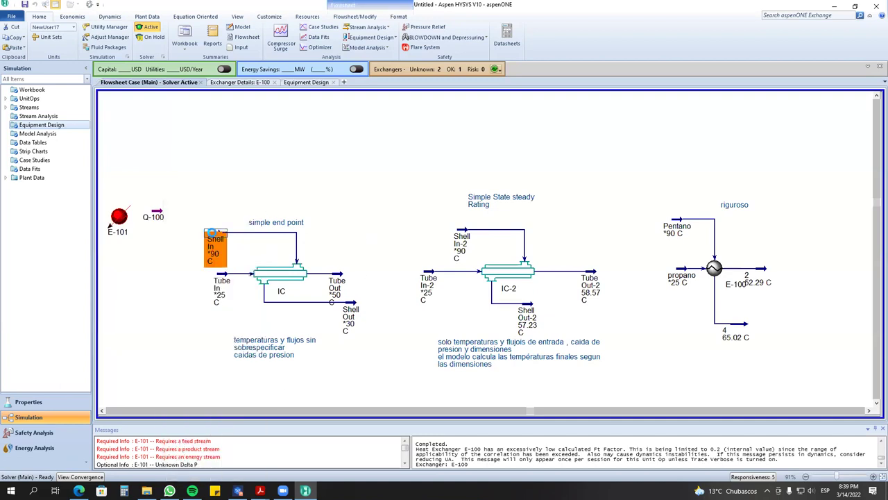
{"action": "left_click", "coordinate": [61, 93]}
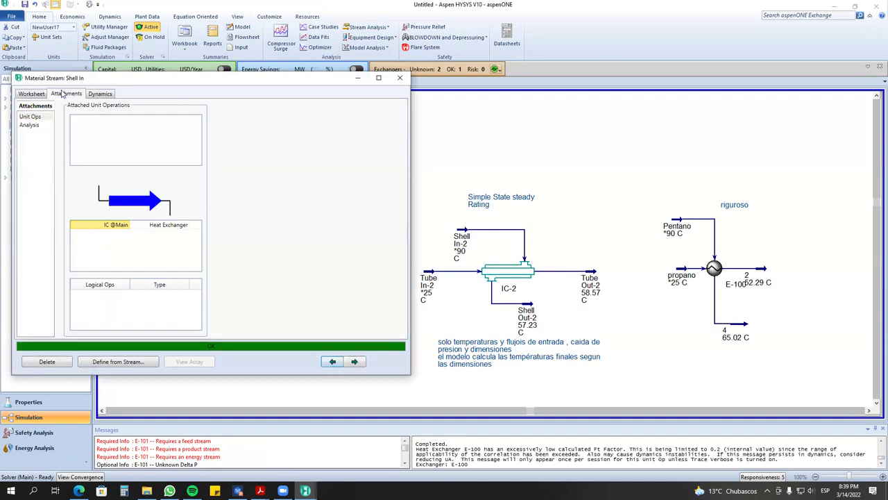
{"action": "left_click", "coordinate": [36, 125]}
{"action": "left_click", "coordinate": [375, 137]}
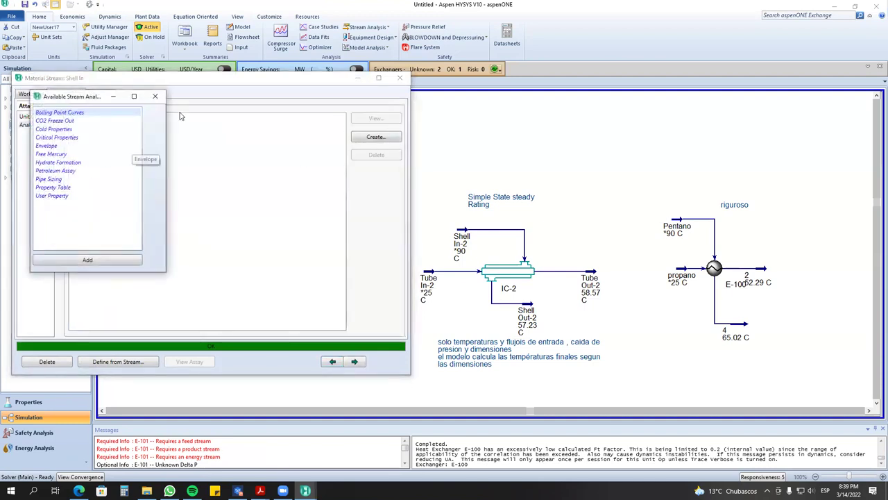
{"action": "left_click", "coordinate": [154, 95]}
{"action": "left_click", "coordinate": [398, 77]}
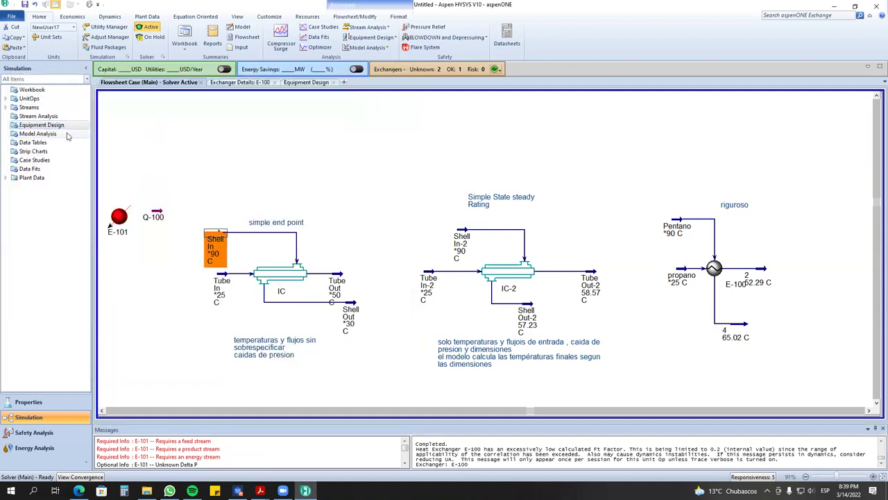
Add a Shell&Tube Exchanger Design/Rating item to the equipment designs.
{"action": "left_click", "coordinate": [42, 125]}
{"action": "left_click", "coordinate": [151, 101]}
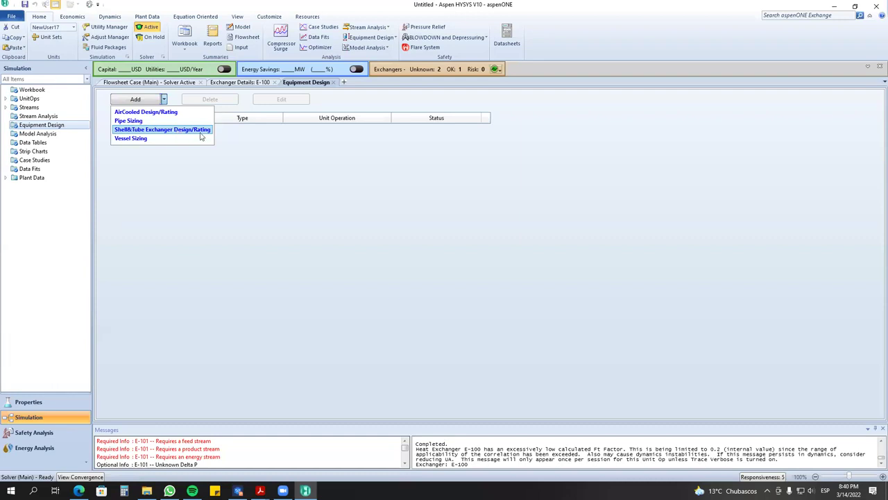
{"action": "left_click", "coordinate": [289, 157]}
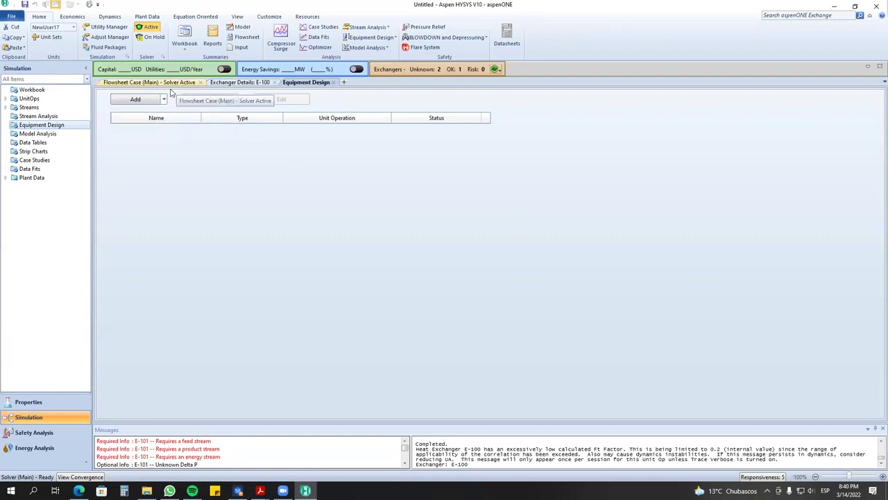
{"action": "left_click", "coordinate": [164, 99]}
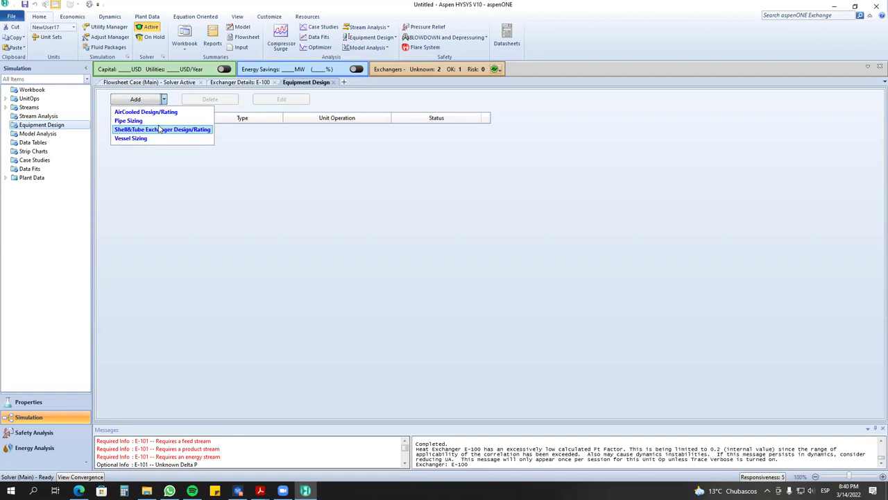
{"action": "left_click", "coordinate": [160, 130]}
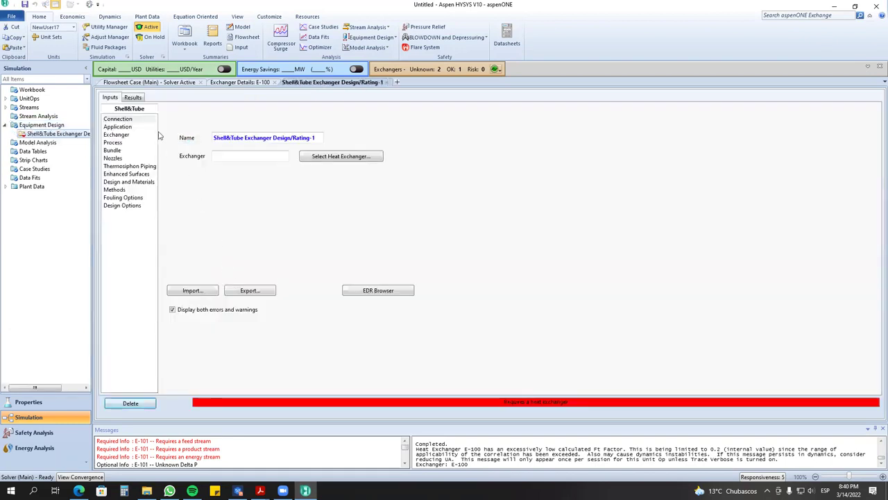
Check exchanger IC on the flowsheet and link it to the new Shell&Tube design.
{"action": "left_click", "coordinate": [149, 83]}
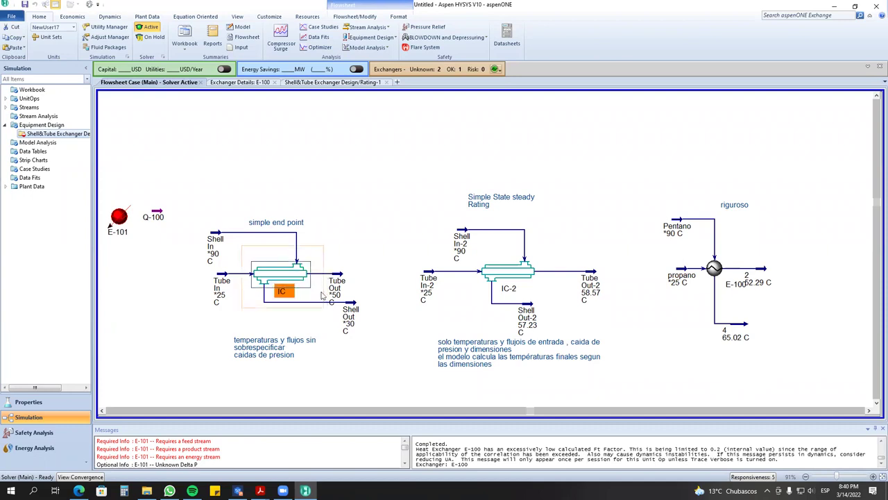
{"action": "left_click", "coordinate": [65, 134]}
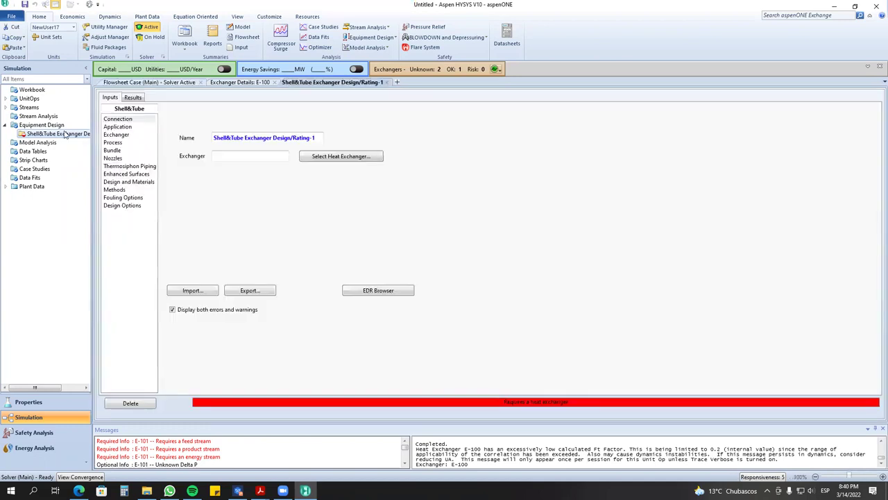
{"action": "left_click", "coordinate": [323, 156]}
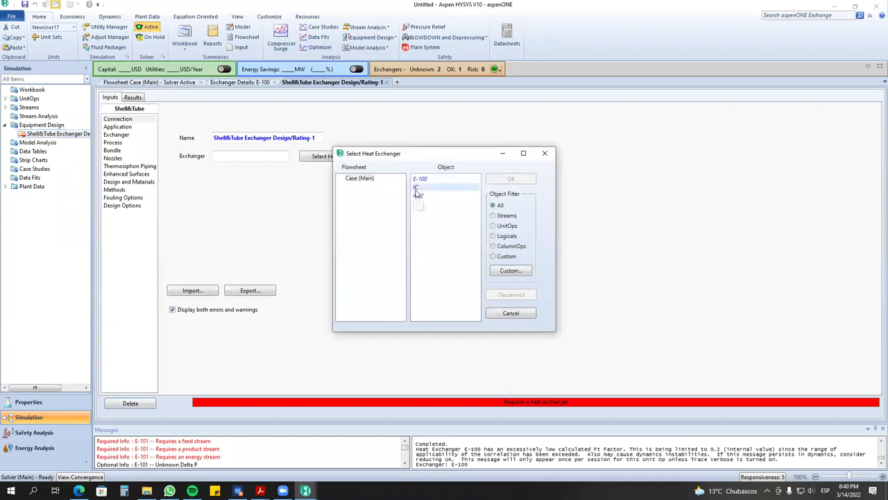
{"action": "left_click", "coordinate": [417, 188]}
{"action": "left_click", "coordinate": [523, 182]}
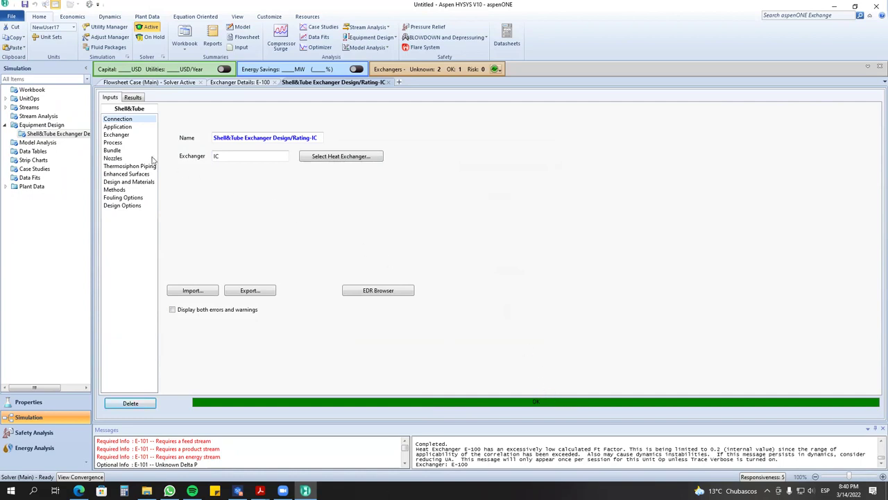
Review the IC design's exchanger, process and nozzle inputs, plus its bundle, supports and baffles data.
{"action": "left_click", "coordinate": [124, 137]}
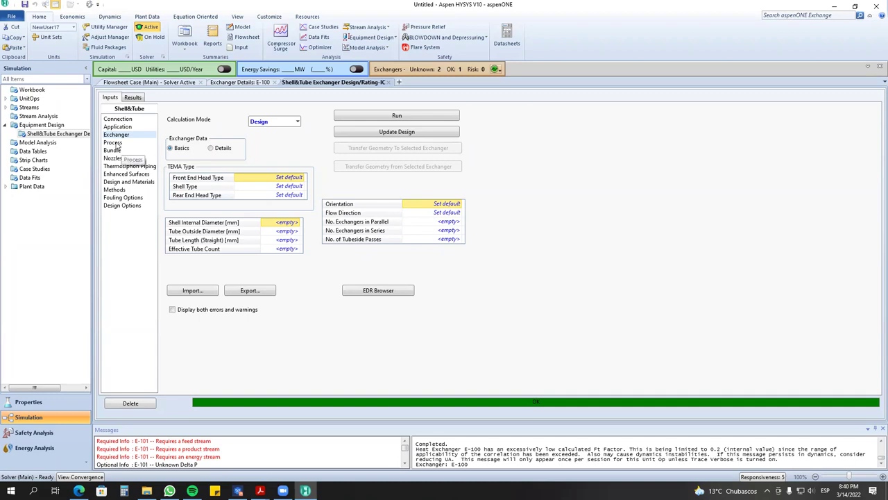
{"action": "left_click", "coordinate": [113, 143]}
{"action": "left_click", "coordinate": [115, 158]}
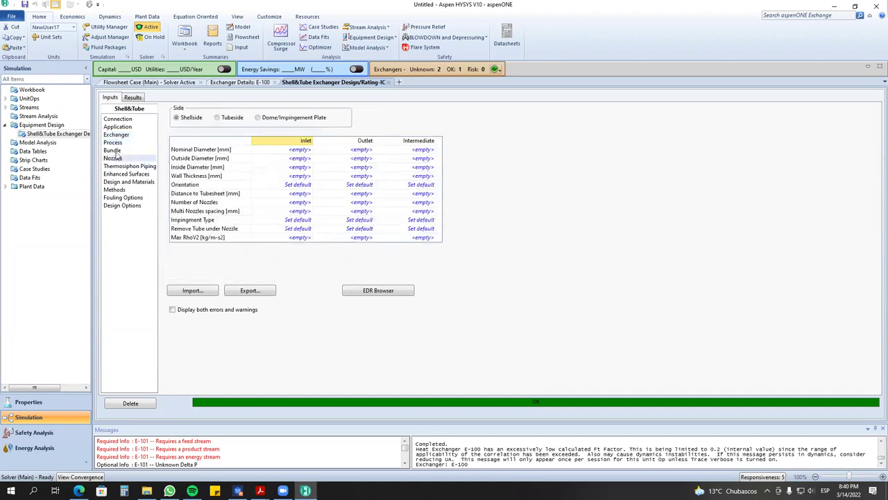
{"action": "left_click", "coordinate": [116, 151]}
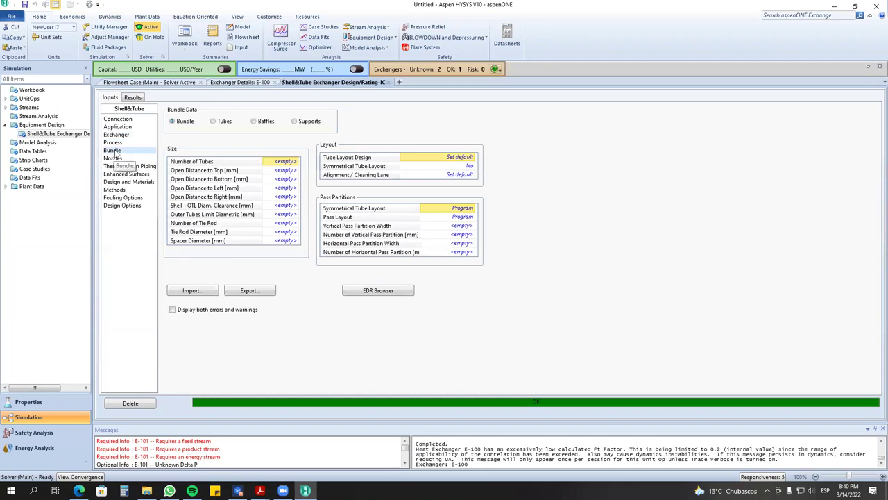
{"action": "left_click", "coordinate": [294, 122]}
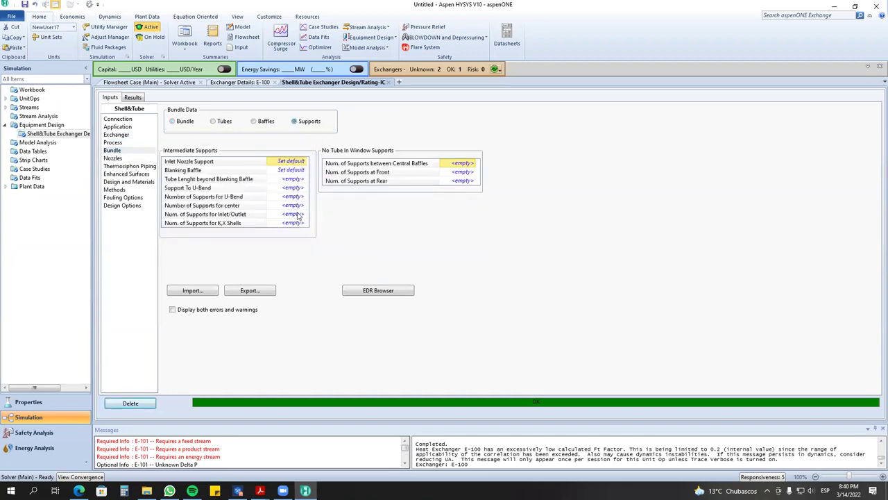
{"action": "left_click", "coordinate": [254, 121]}
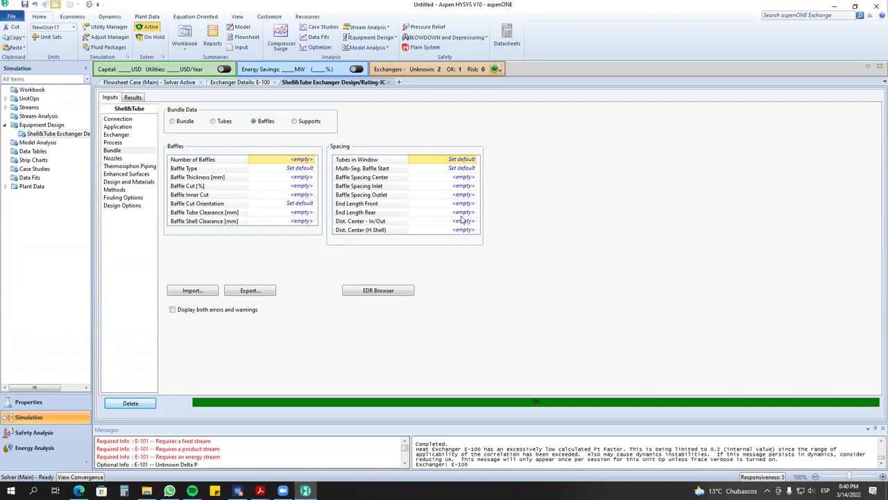
Run the shell-and-tube calculation for IC in Design mode, and compare with E-100 on the flowsheet.
{"action": "left_click", "coordinate": [120, 136]}
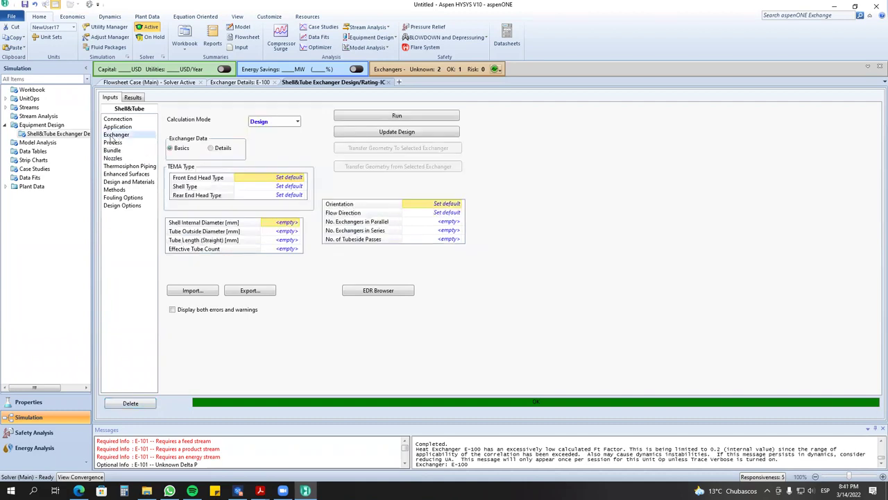
{"action": "left_click", "coordinate": [385, 118]}
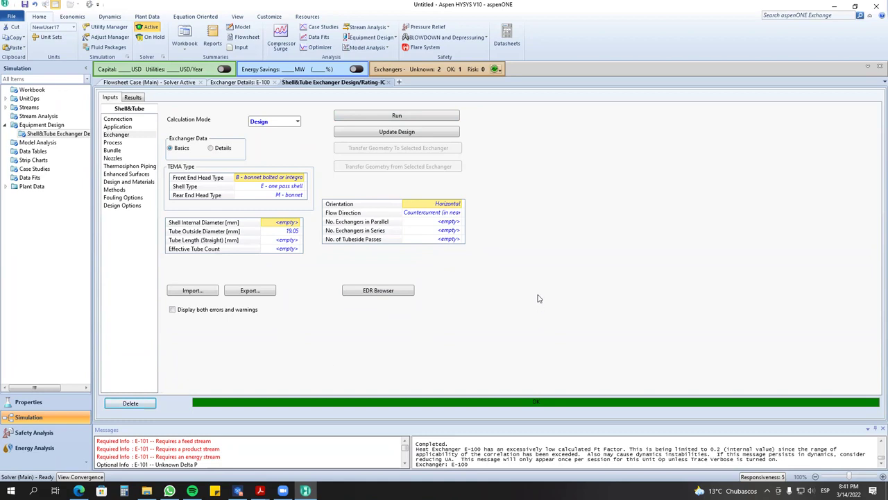
{"action": "left_click", "coordinate": [152, 84]}
{"action": "mouse_move", "coordinate": [715, 266]}
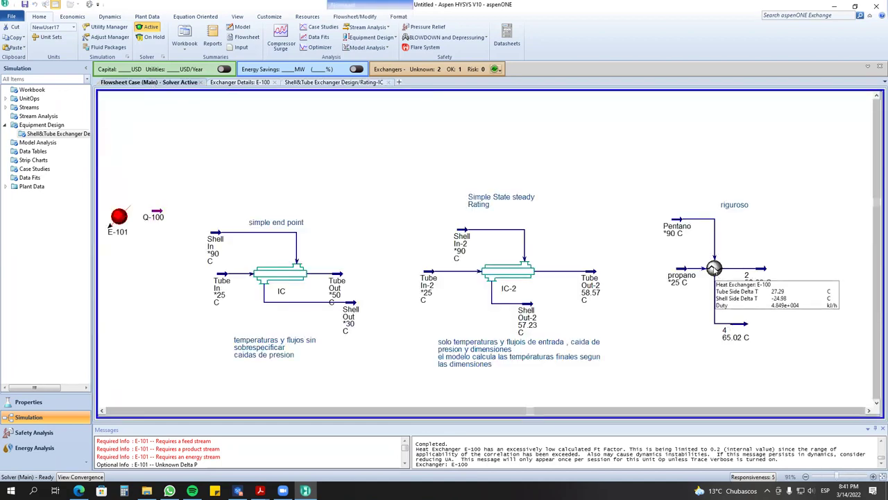
{"action": "left_click", "coordinate": [361, 82]}
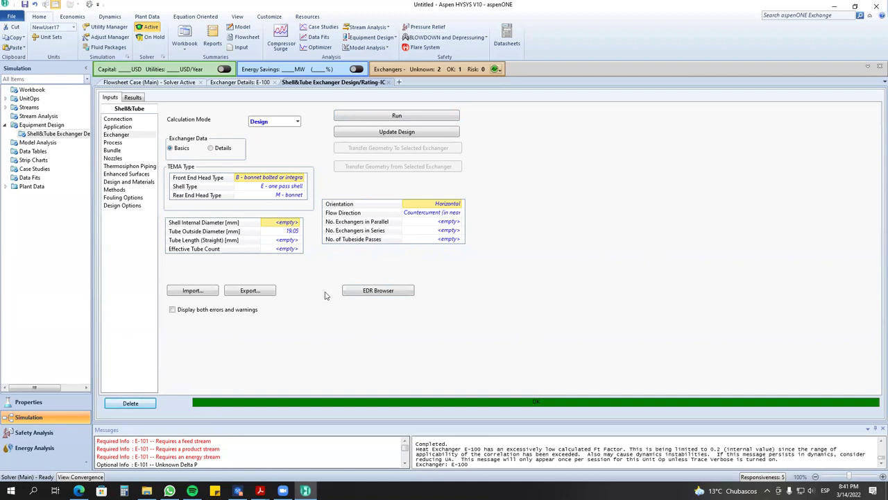
Export the IC design as "EDR IC" to the "clase intercambiadores de calor" folder inside "hysys intermedio v2".
{"action": "left_click", "coordinate": [242, 294]}
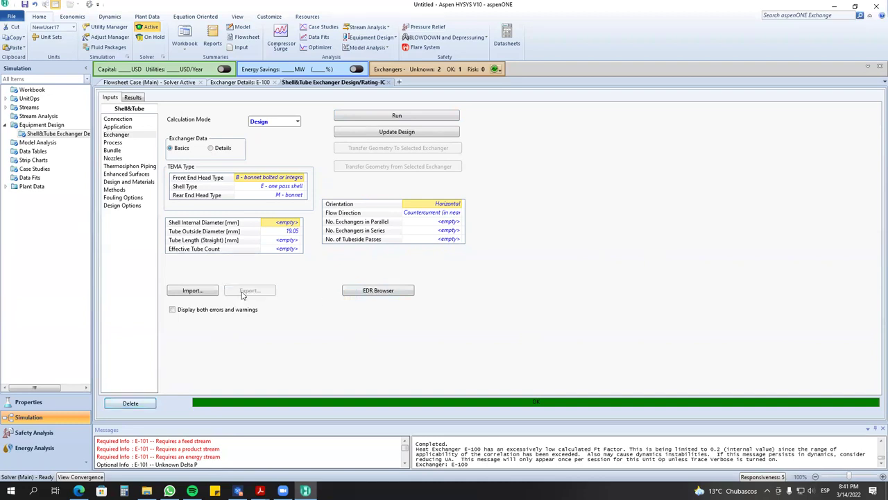
{"action": "scroll", "coordinate": [59, 118], "scroll_direction": "up", "scroll_amount": 3}
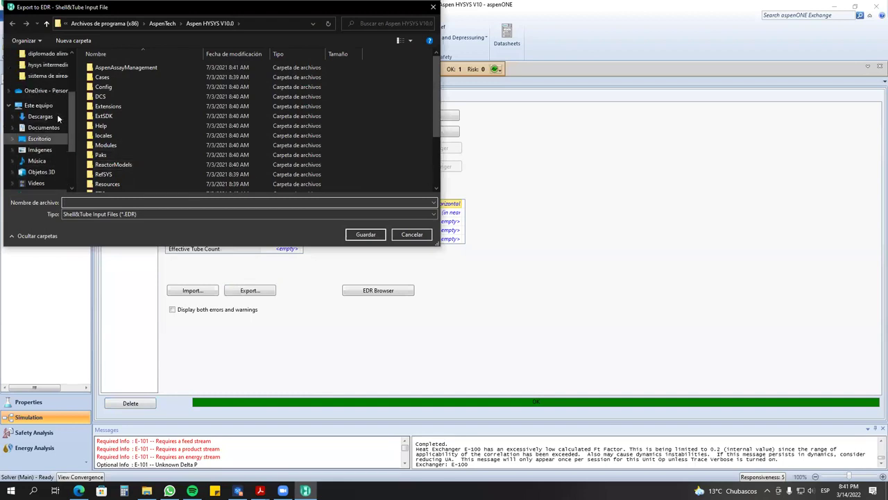
{"action": "left_click", "coordinate": [47, 65]}
{"action": "left_click", "coordinate": [162, 84]}
{"action": "double_click", "coordinate": [162, 84]}
{"action": "left_click", "coordinate": [126, 202]}
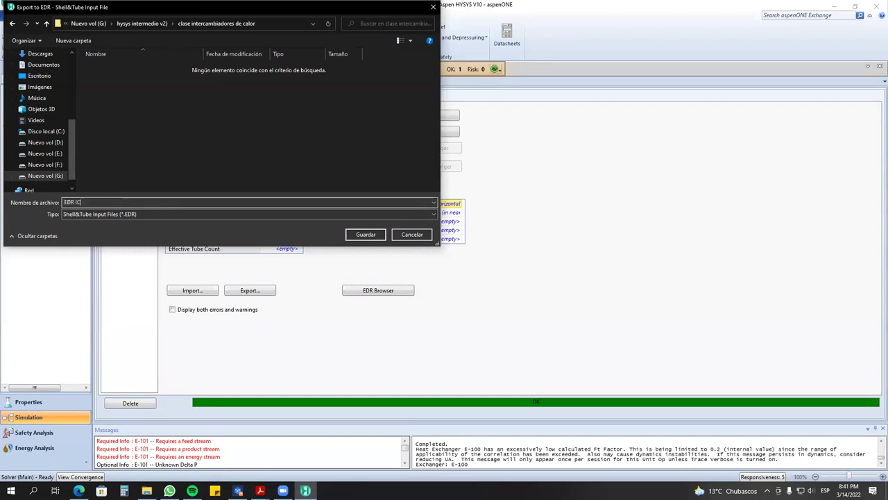
{"action": "type", "text": "EDR IC"}
{"action": "key", "text": "Return"}
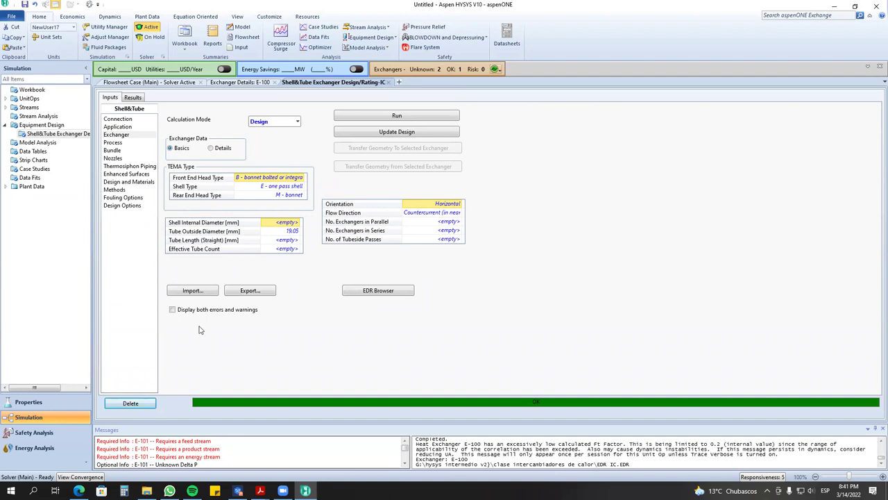
Open the exported EDR IC file from its folder in Aspen Exchanger Design & Rating, and maximize the window.
{"action": "left_click", "coordinate": [147, 490]}
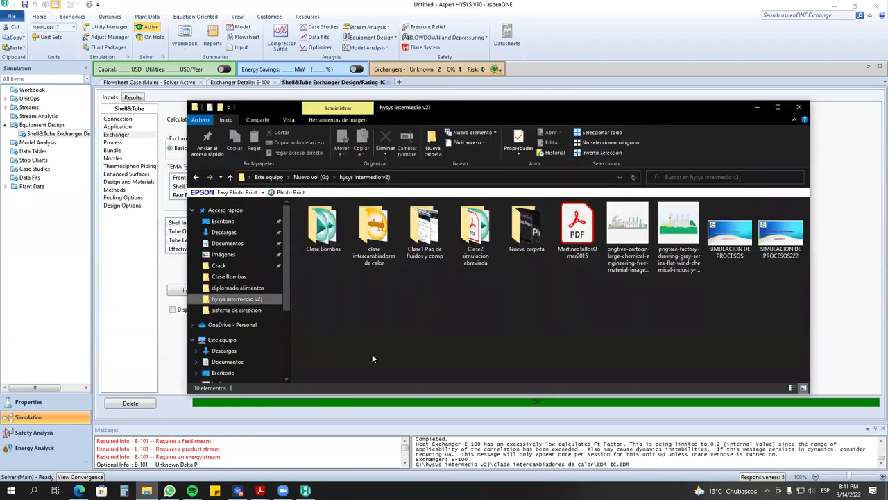
{"action": "double_click", "coordinate": [372, 229]}
{"action": "double_click", "coordinate": [332, 216]}
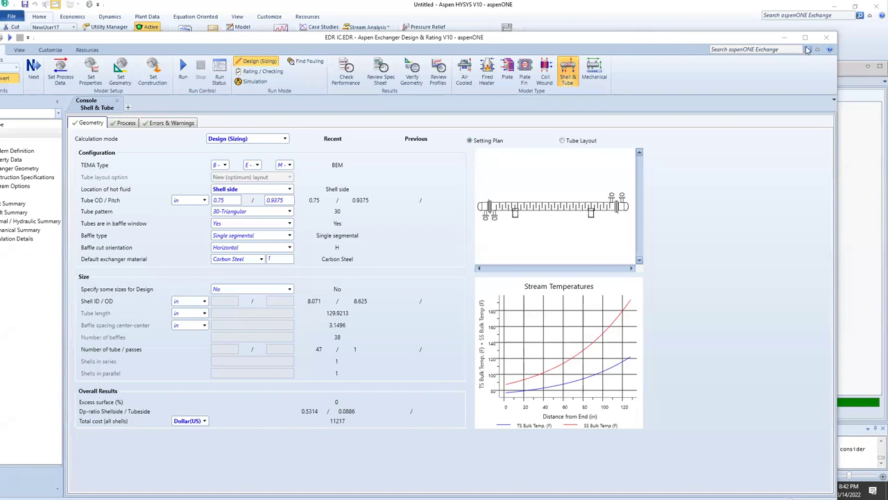
{"action": "left_click", "coordinate": [806, 38]}
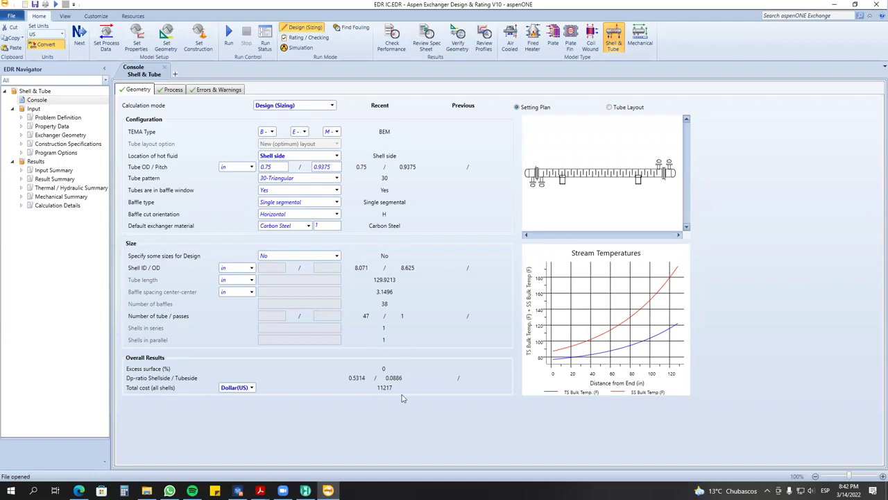
Compare the candidate designs in the result summary's Optimization Path, including the 10.136 in shell and the selected case.
{"action": "left_click", "coordinate": [21, 170]}
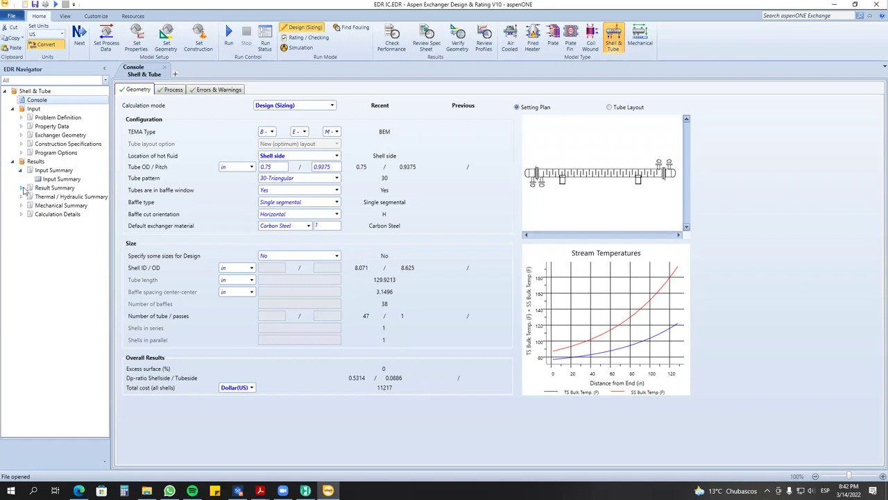
{"action": "left_click", "coordinate": [22, 188]}
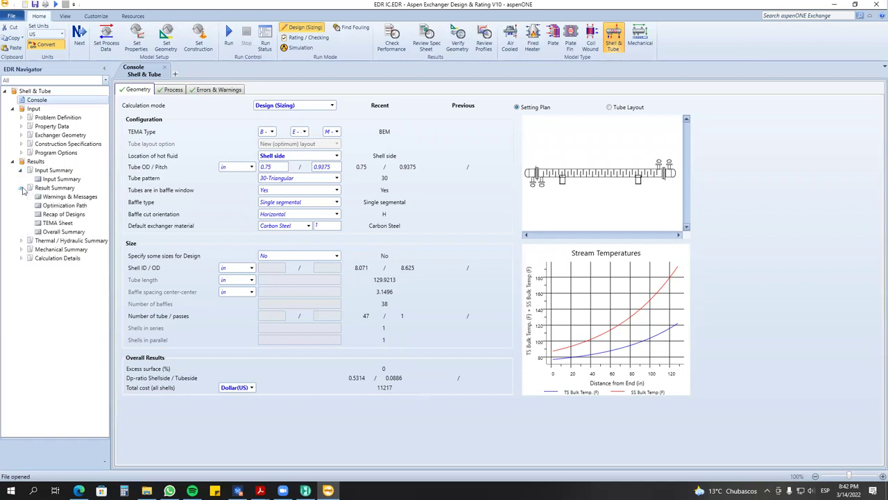
{"action": "left_click", "coordinate": [60, 206]}
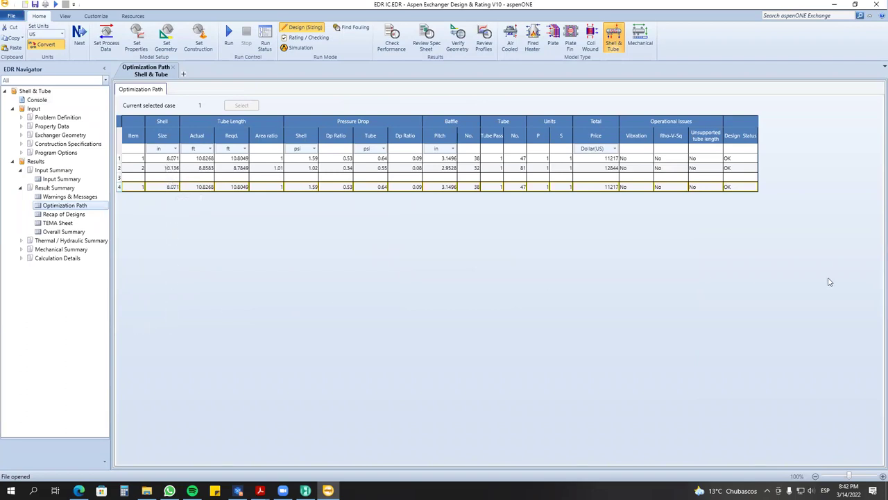
{"action": "left_click", "coordinate": [163, 168]}
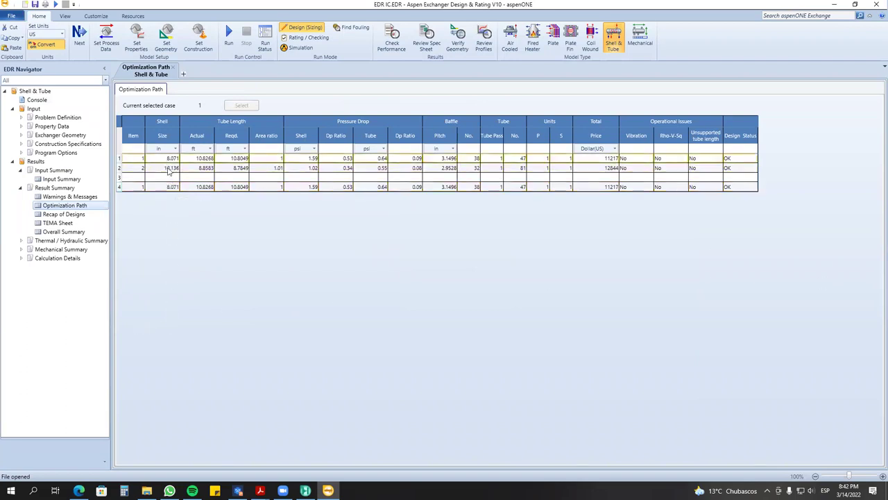
{"action": "left_click", "coordinate": [144, 188]}
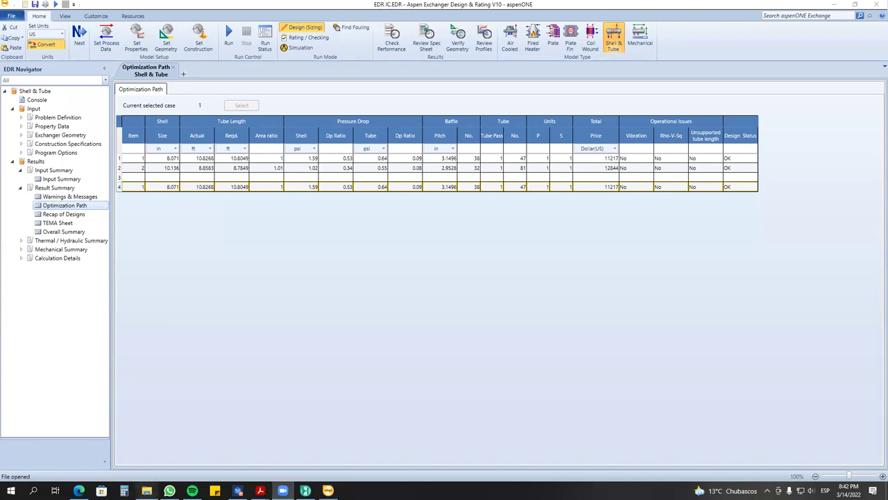
Review the Recap of Designs and the TEMA Sheet specification of the exported exchanger.
{"action": "left_click", "coordinate": [146, 491]}
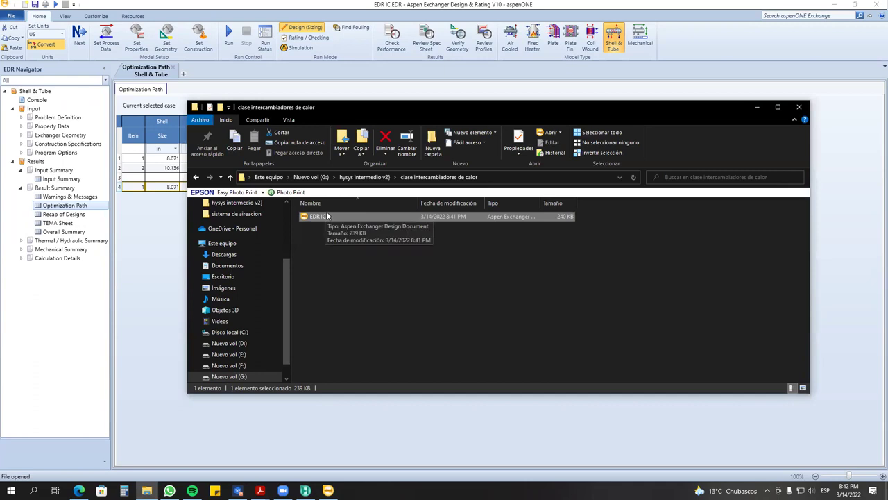
{"action": "left_click", "coordinate": [137, 232]}
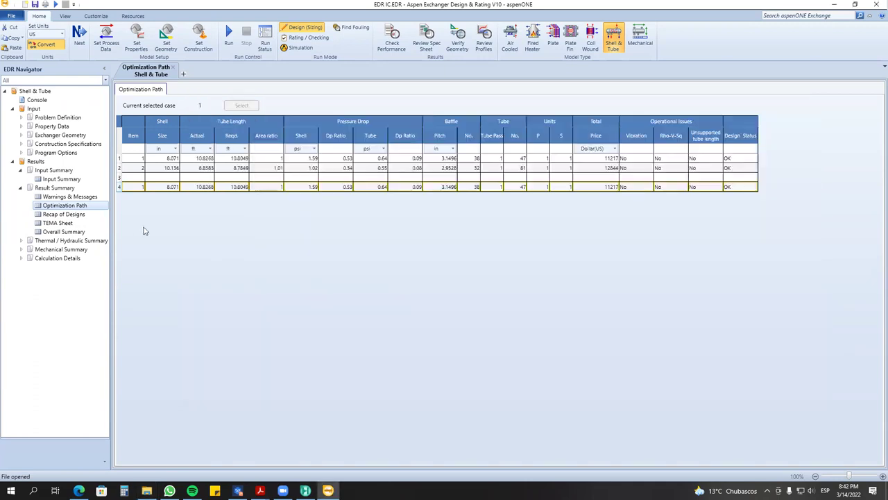
{"action": "left_click", "coordinate": [76, 215]}
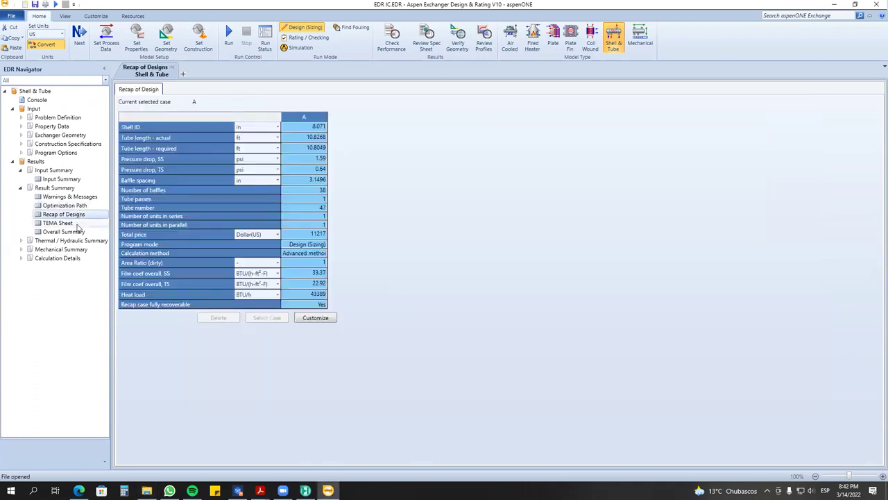
{"action": "left_click", "coordinate": [77, 224]}
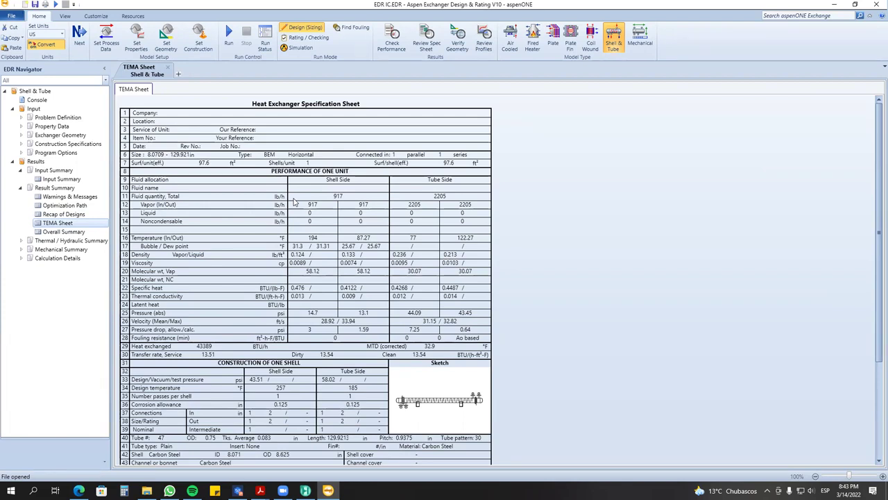
{"action": "scroll", "coordinate": [295, 201], "scroll_direction": "down", "scroll_amount": 1}
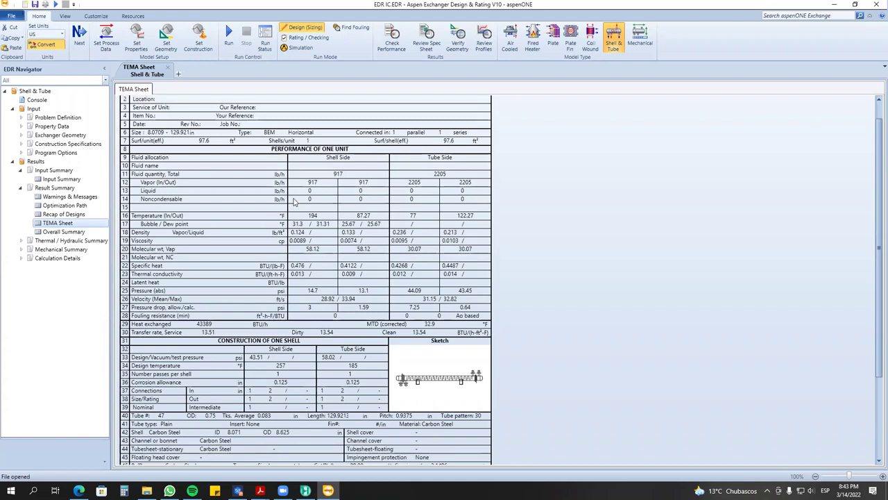
Review the heat transfer results in the Thermal / Hydraulic Summary and the exchanger's Overall Summary.
{"action": "left_click", "coordinate": [21, 241]}
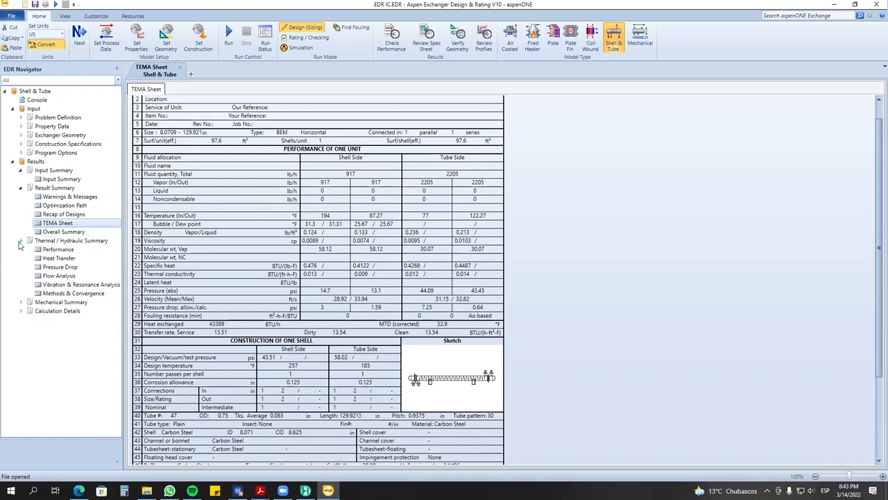
{"action": "left_click", "coordinate": [69, 267]}
{"action": "left_click", "coordinate": [68, 258]}
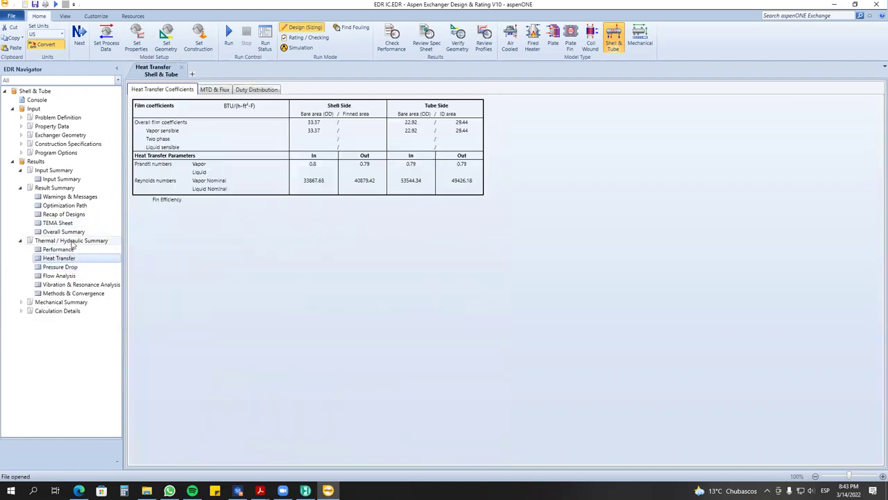
{"action": "left_click", "coordinate": [70, 231]}
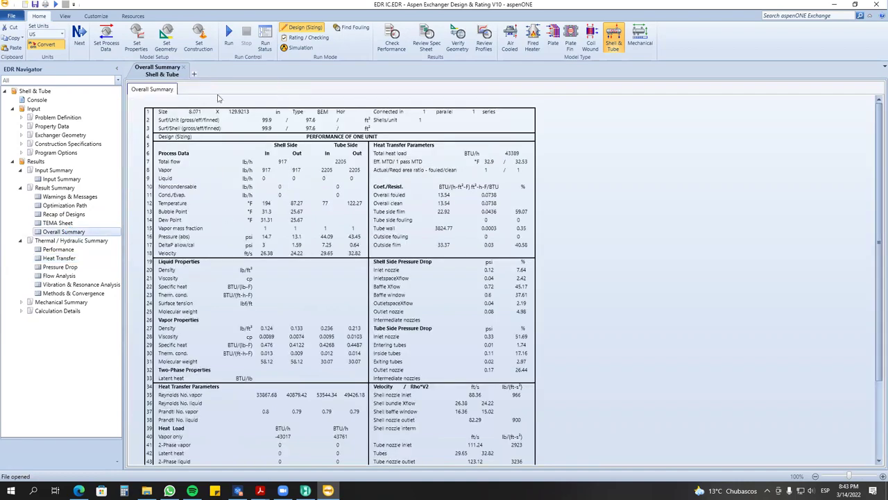
Try to set Microsoft Print to PDF as the printer for the report, and return to the results.
{"action": "left_click", "coordinate": [12, 15]}
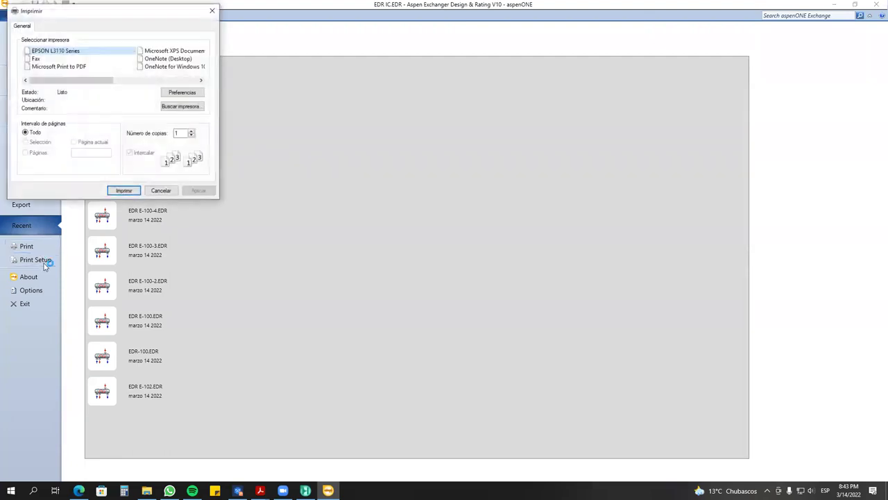
{"action": "left_click", "coordinate": [67, 67]}
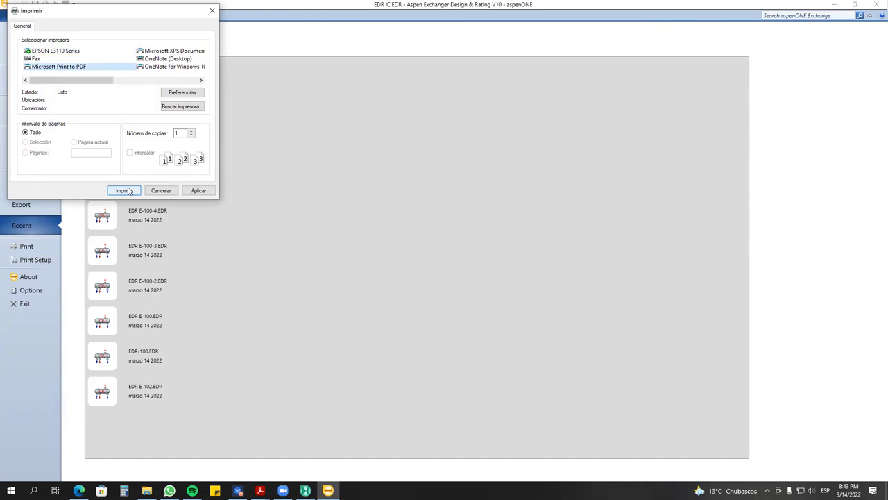
{"action": "left_click", "coordinate": [199, 190]}
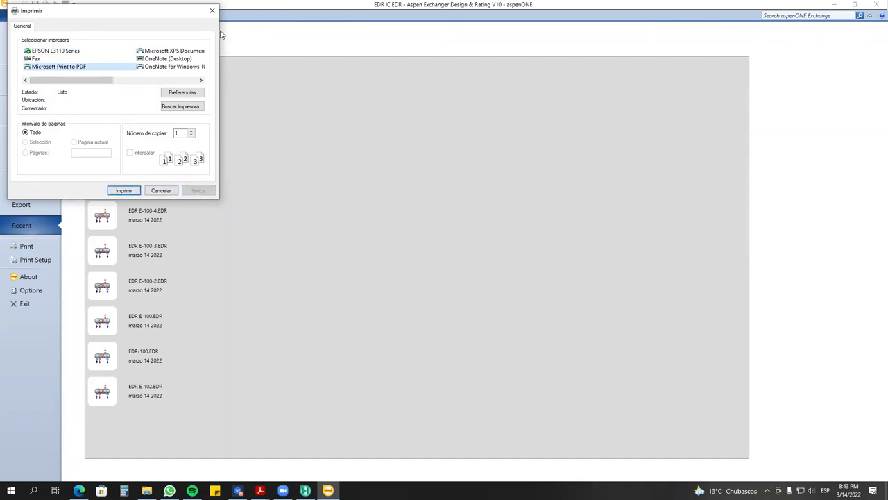
{"action": "left_click", "coordinate": [211, 11]}
{"action": "key", "text": "Escape"}
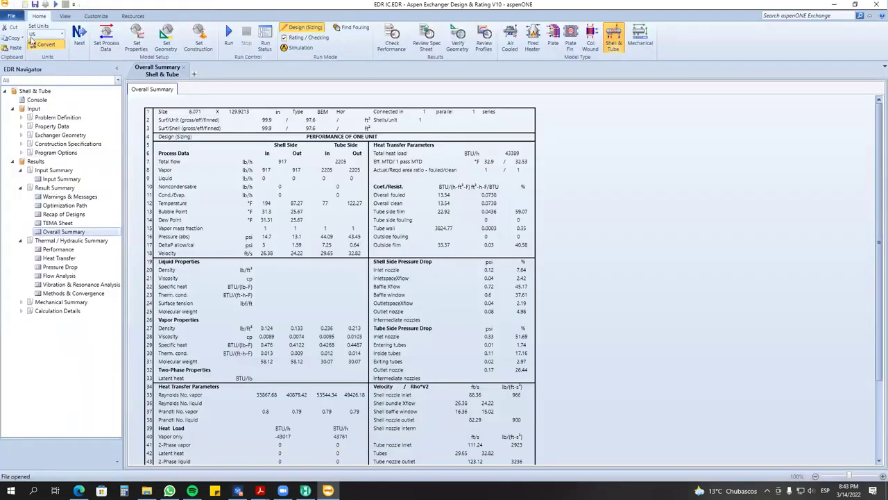
Include the Input, Results, Thermal / Hydraulic and Mechanical summaries and the Calculation Details in the print selection.
{"action": "left_click", "coordinate": [11, 15]}
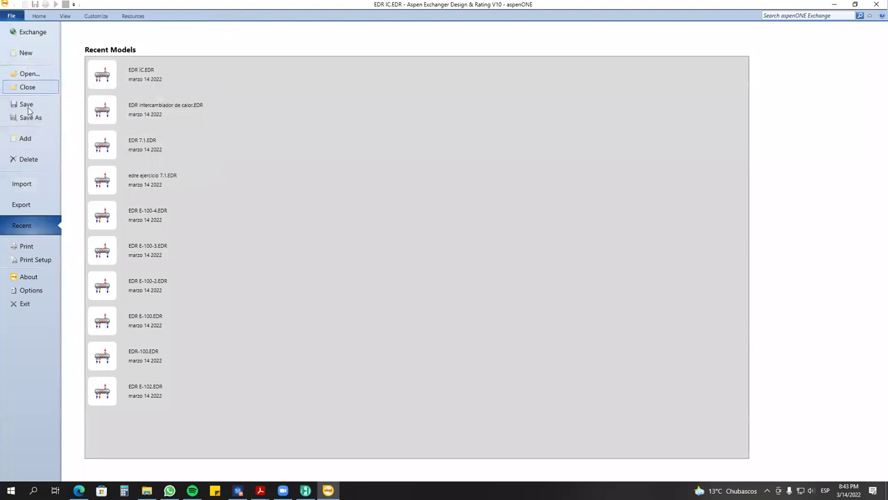
{"action": "left_click", "coordinate": [27, 247]}
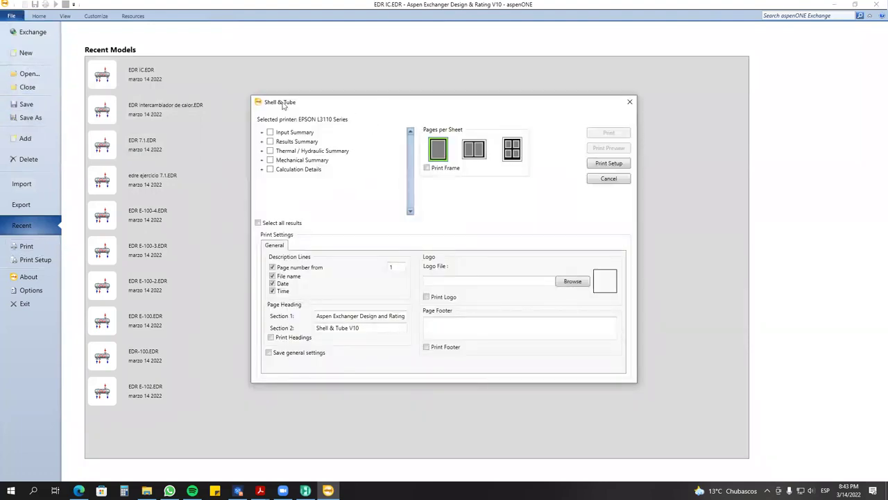
{"action": "left_click_drag", "start_coordinate": [316, 102], "coordinate": [218, 64]}
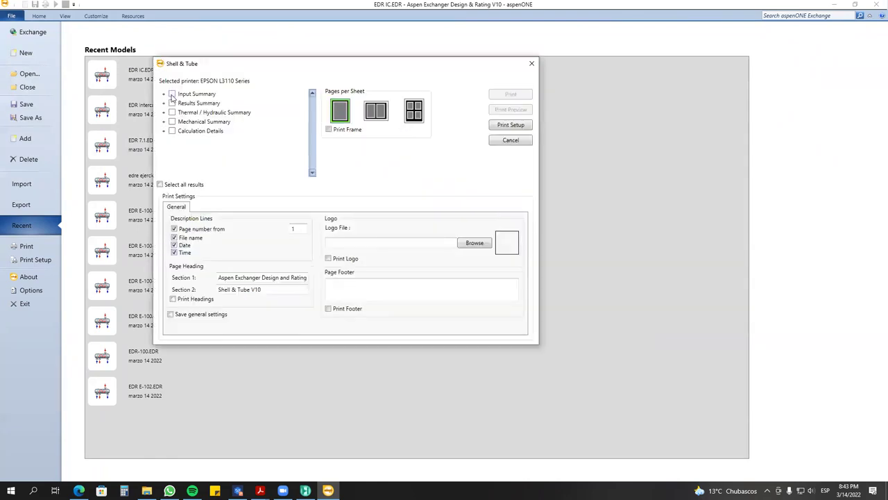
{"action": "left_click", "coordinate": [172, 94]}
{"action": "left_click", "coordinate": [172, 103]}
{"action": "left_click", "coordinate": [172, 112]}
{"action": "left_click", "coordinate": [173, 122]}
{"action": "left_click", "coordinate": [164, 122]}
{"action": "left_click", "coordinate": [165, 122]}
Check which pages the selected report sections contain, and print the report on the EPSON L3110 Series printer.
{"action": "left_click", "coordinate": [164, 112]}
{"action": "left_click", "coordinate": [164, 103]}
{"action": "left_click", "coordinate": [164, 94]}
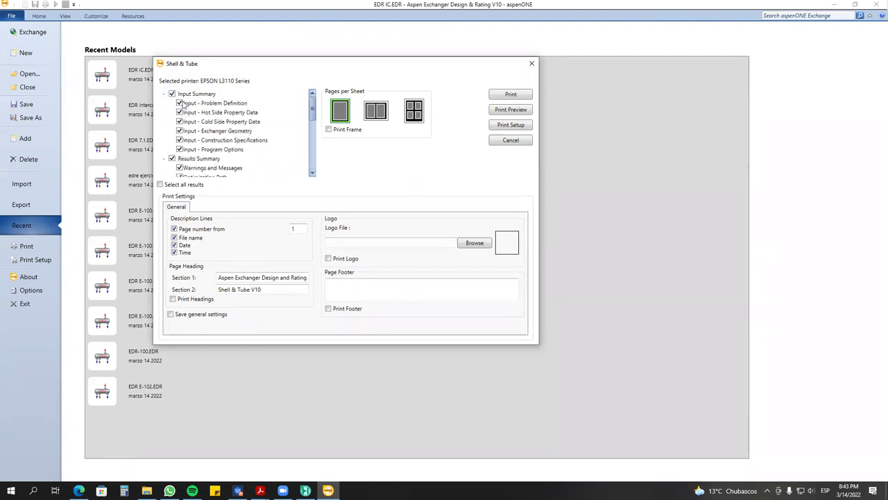
{"action": "left_click", "coordinate": [164, 94]}
{"action": "left_click", "coordinate": [164, 102]}
{"action": "left_click", "coordinate": [164, 113]}
{"action": "left_click", "coordinate": [163, 121]}
{"action": "left_click", "coordinate": [163, 131]}
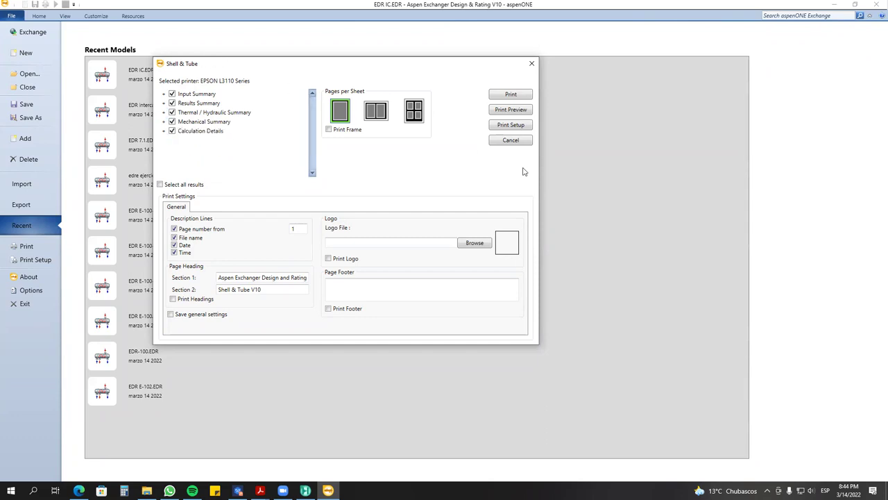
{"action": "left_click", "coordinate": [511, 95]}
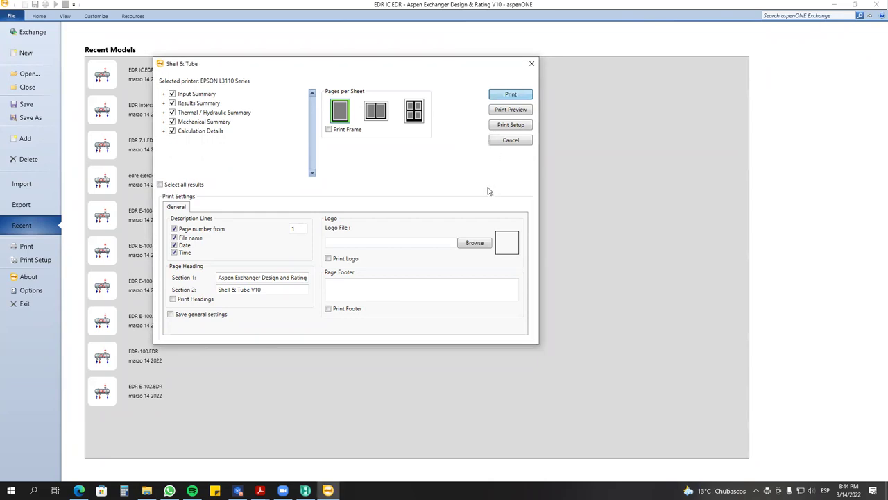
{"action": "left_click", "coordinate": [494, 99]}
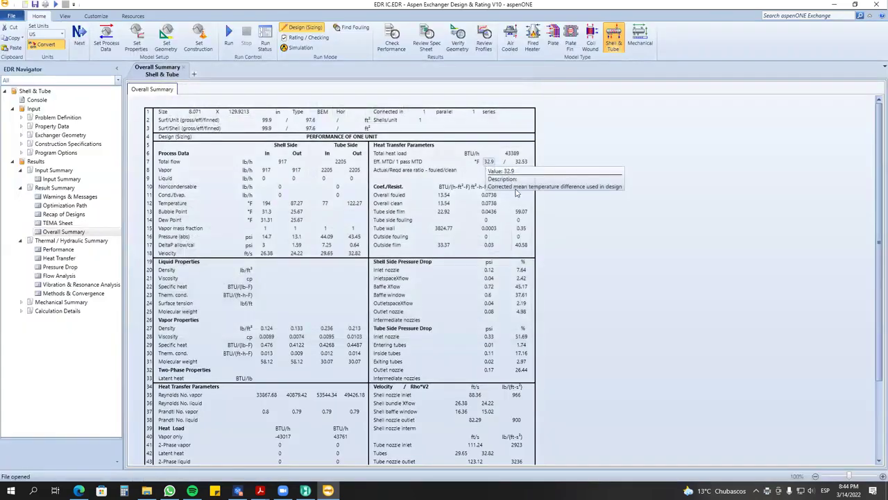
Cancel the Output document in the EPSON L3110 Series print queue and close the queue.
{"action": "right_click", "coordinate": [767, 491]}
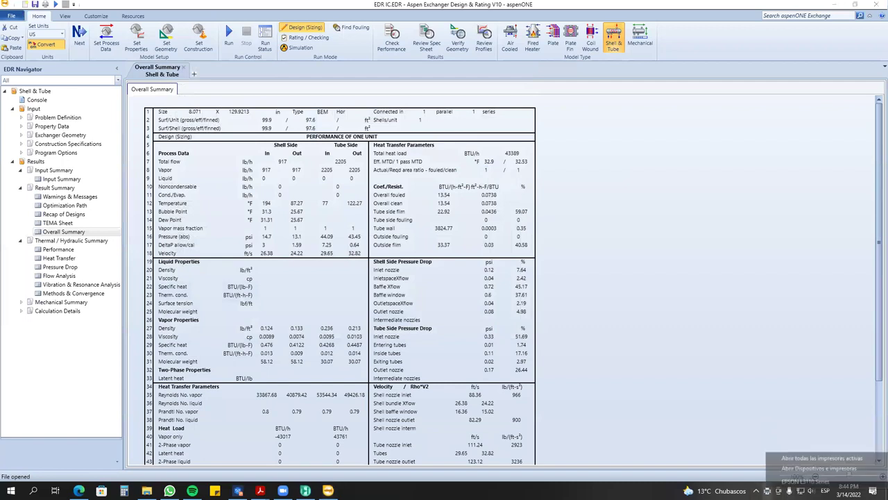
{"action": "left_click", "coordinate": [776, 484]}
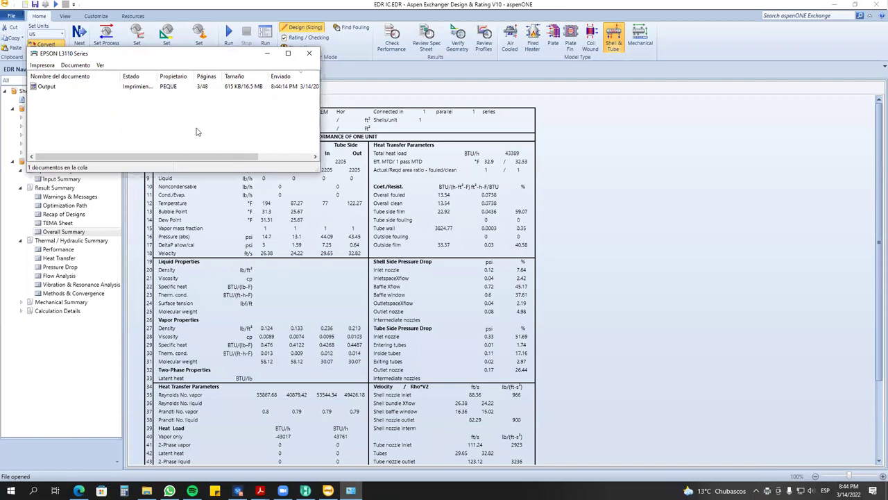
{"action": "left_click", "coordinate": [43, 87]}
{"action": "right_click", "coordinate": [138, 89]}
{"action": "left_click", "coordinate": [104, 93]}
{"action": "right_click", "coordinate": [50, 89]}
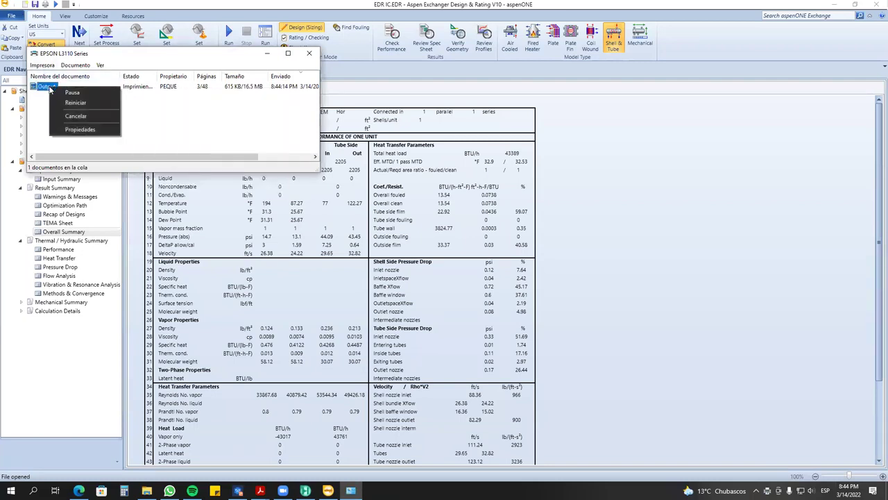
{"action": "left_click", "coordinate": [86, 117]}
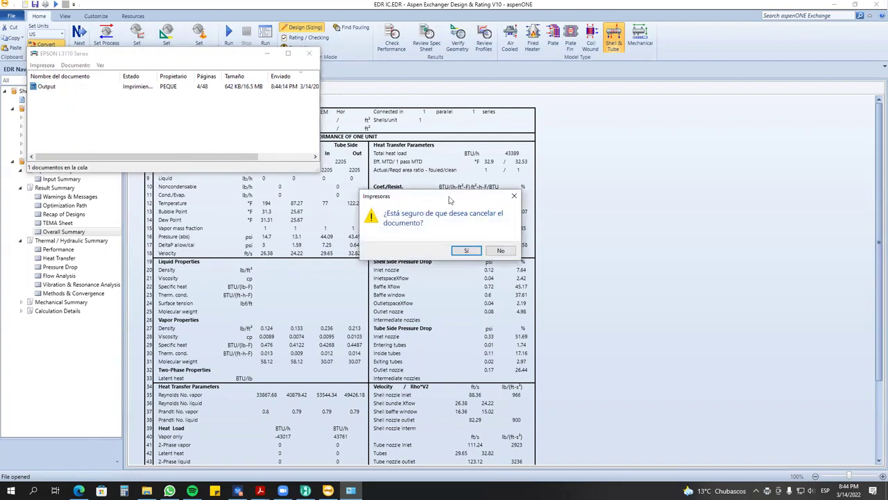
{"action": "left_click_drag", "start_coordinate": [449, 196], "coordinate": [436, 110]}
{"action": "left_click", "coordinate": [456, 166]}
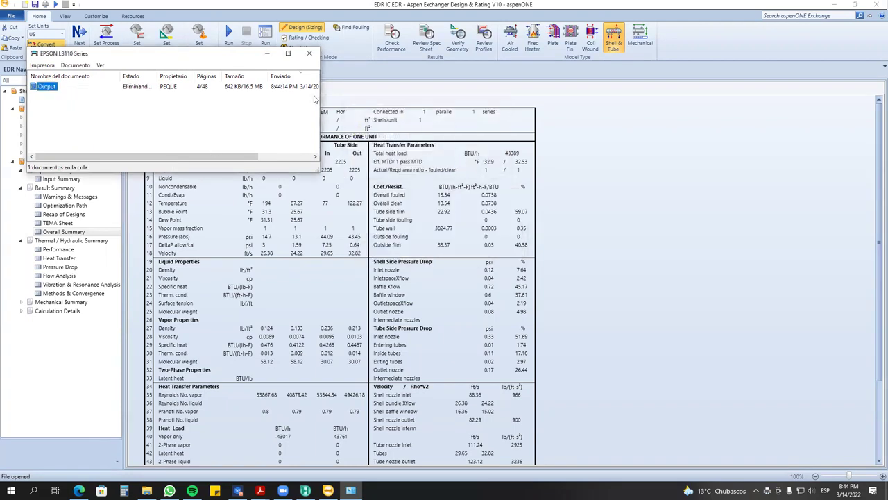
{"action": "left_click", "coordinate": [310, 56]}
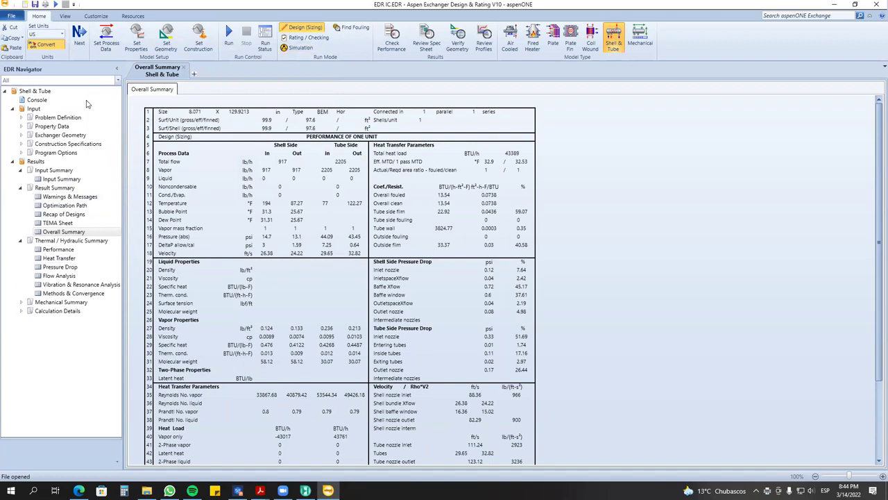
Reopen the print settings for the Shell & Tube report.
{"action": "left_click", "coordinate": [10, 16]}
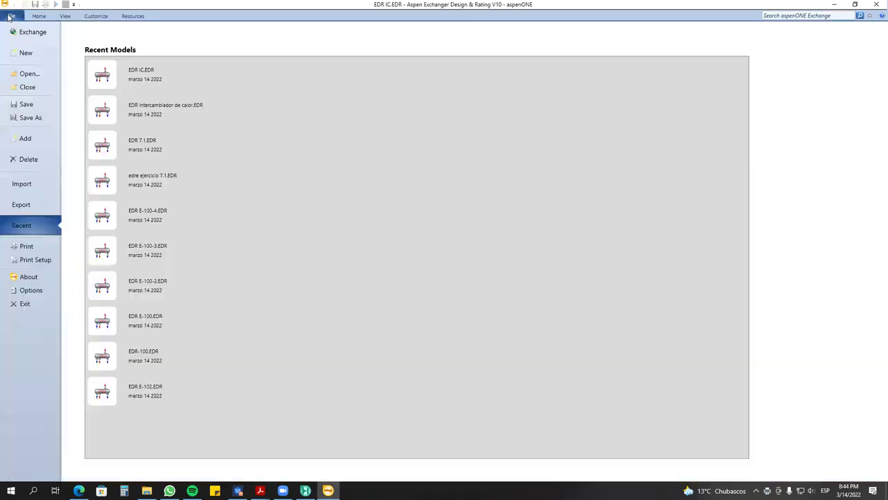
{"action": "left_click", "coordinate": [37, 248]}
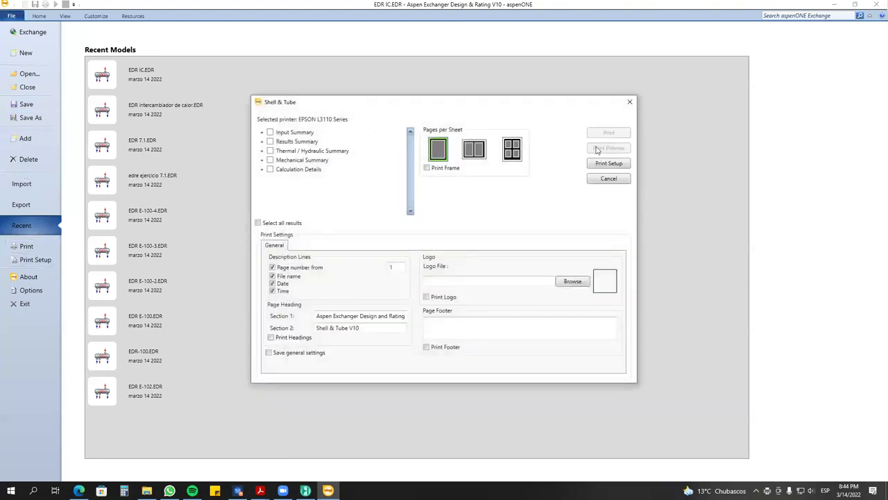
Include the Input, Results, Thermal / Hydraulic and Mechanical Summaries and the Calculation Details in the Shell & Tube printout.
{"action": "left_click", "coordinate": [270, 132]}
{"action": "left_click", "coordinate": [270, 141]}
{"action": "left_click", "coordinate": [270, 151]}
{"action": "left_click", "coordinate": [270, 160]}
{"action": "left_click", "coordinate": [261, 169]}
{"action": "left_click", "coordinate": [262, 169]}
{"action": "left_click", "coordinate": [270, 169]}
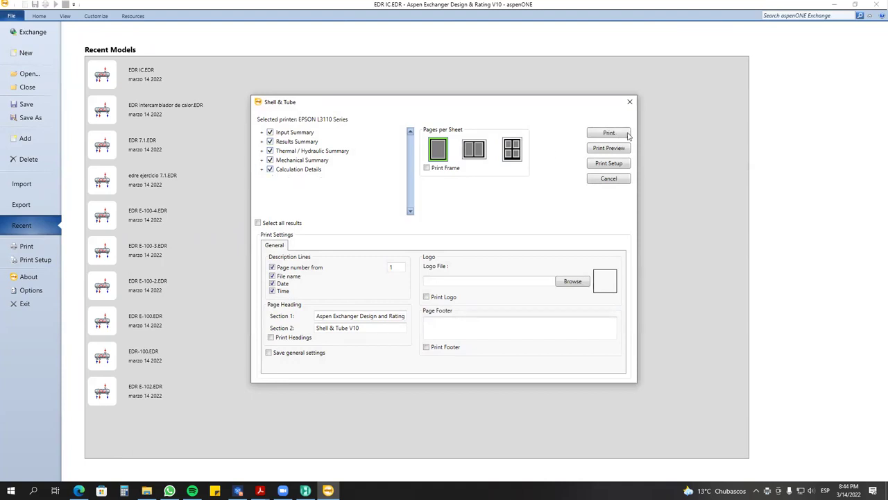
Set Microsoft Print to PDF as the printer for the report.
{"action": "left_click", "coordinate": [609, 163]}
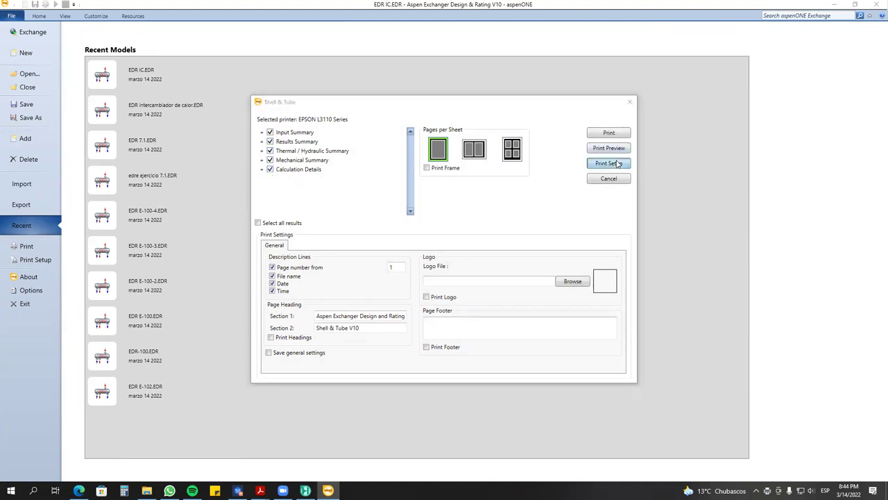
{"action": "left_click", "coordinate": [63, 67]}
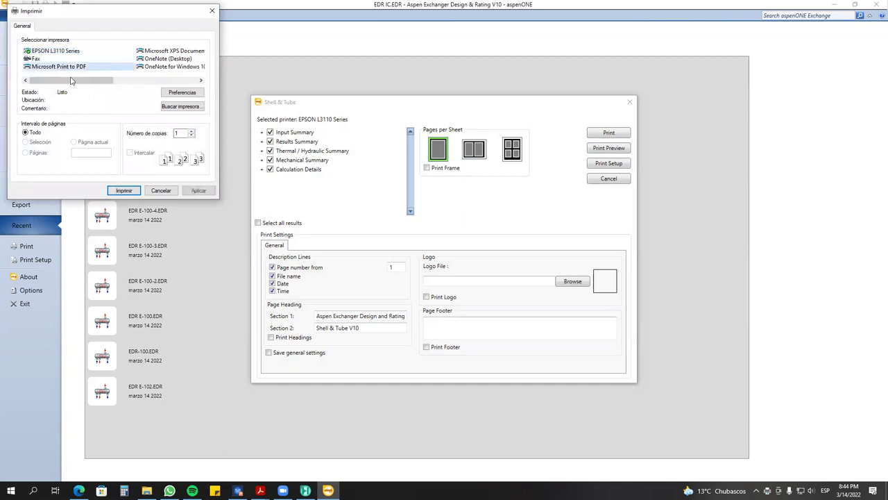
{"action": "left_click", "coordinate": [124, 192]}
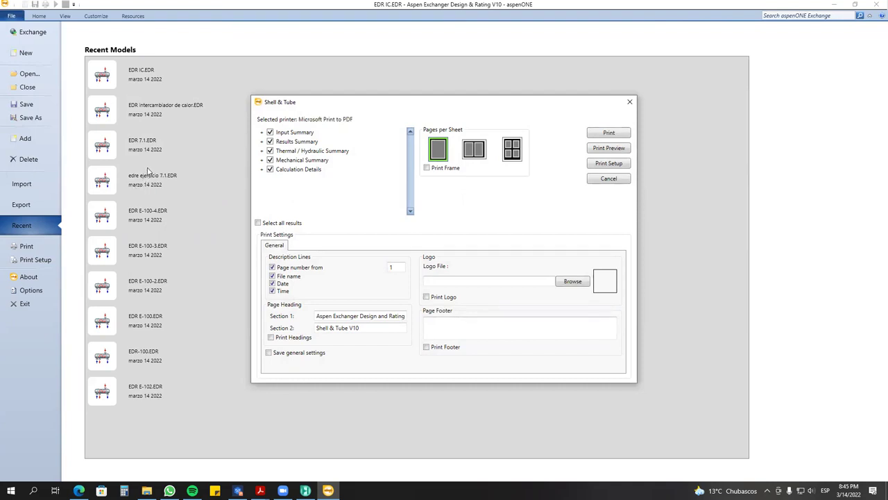
Print the report to a PDF named report IC in the clase intercambiadores de calor folder on drive G.
{"action": "left_click", "coordinate": [609, 132]}
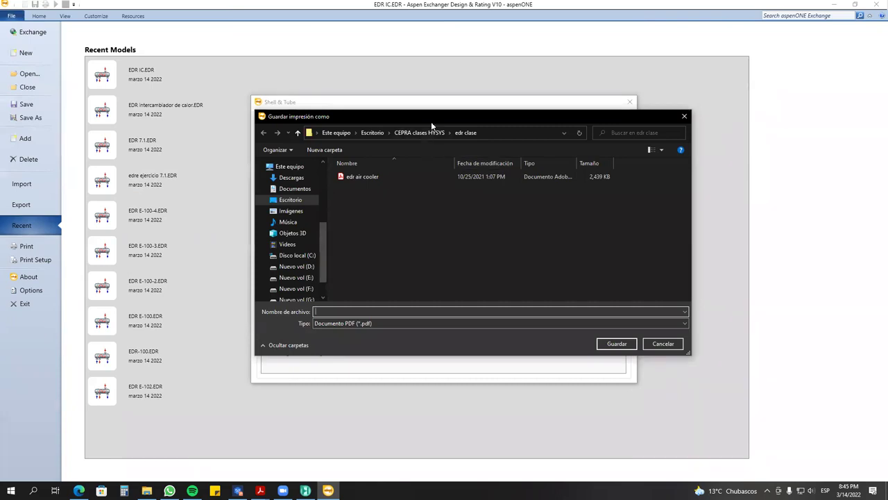
{"action": "left_click_drag", "start_coordinate": [431, 121], "coordinate": [267, 183]}
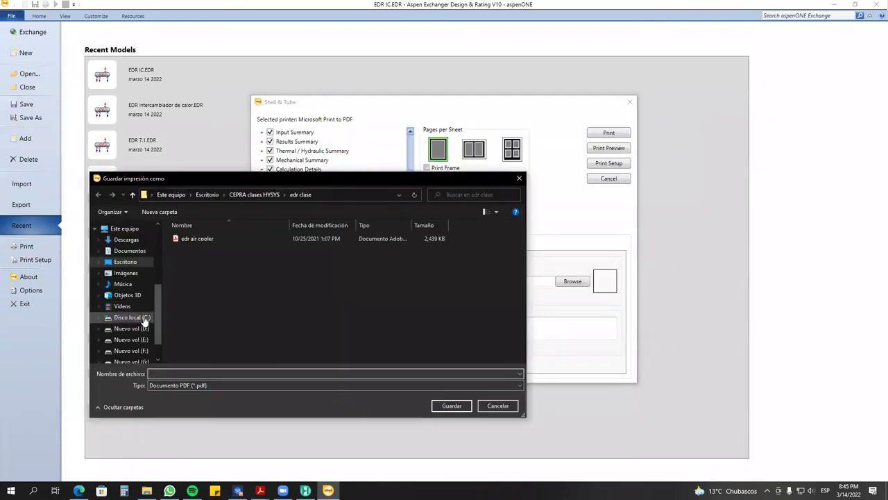
{"action": "scroll", "coordinate": [145, 317], "scroll_direction": "down", "scroll_amount": 1}
{"action": "left_click", "coordinate": [131, 336]}
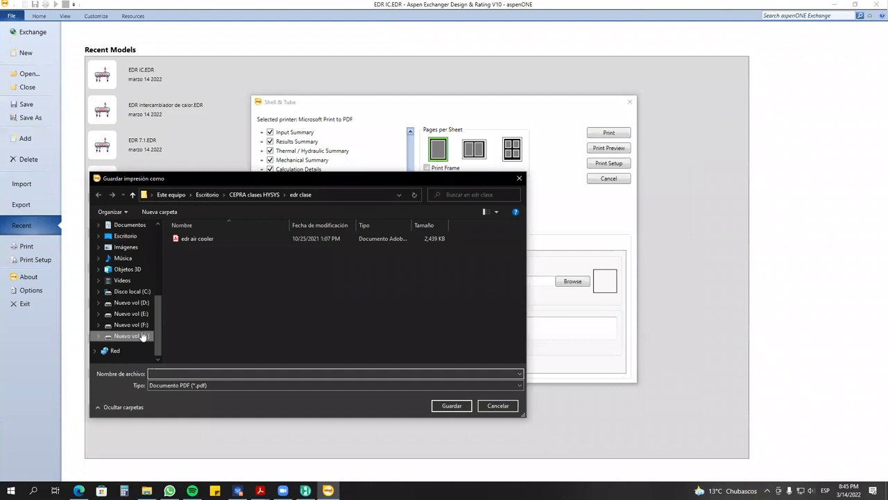
{"action": "scroll", "coordinate": [145, 292], "scroll_direction": "up", "scroll_amount": 1}
{"action": "scroll", "coordinate": [144, 291], "scroll_direction": "up", "scroll_amount": 2}
{"action": "left_click", "coordinate": [133, 235]}
{"action": "left_click", "coordinate": [197, 376]}
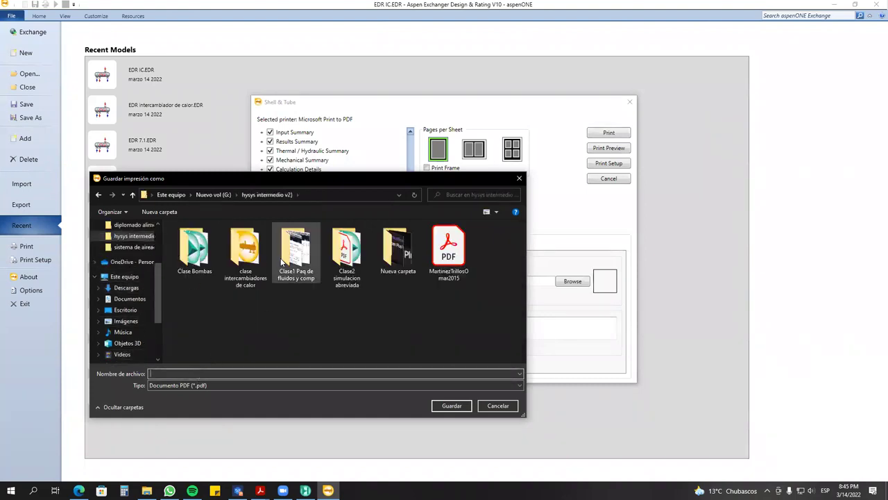
{"action": "double_click", "coordinate": [245, 251]}
{"action": "left_click", "coordinate": [198, 372]}
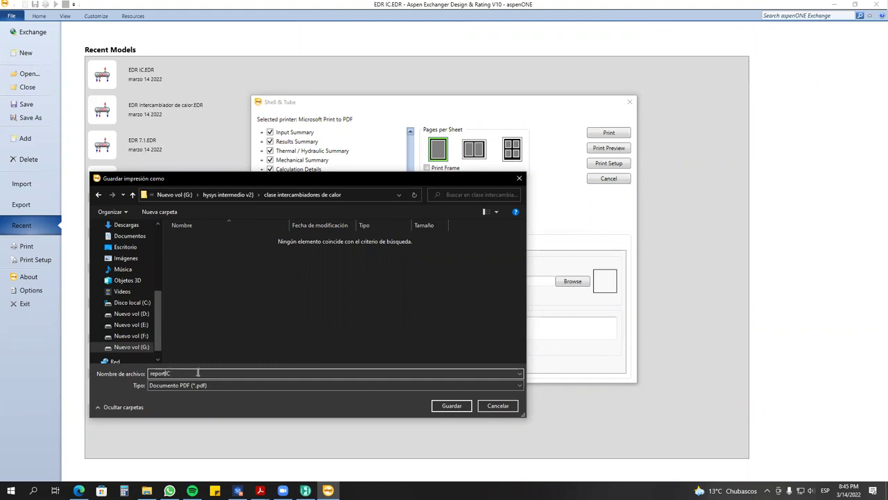
{"action": "left_click", "coordinate": [444, 407]}
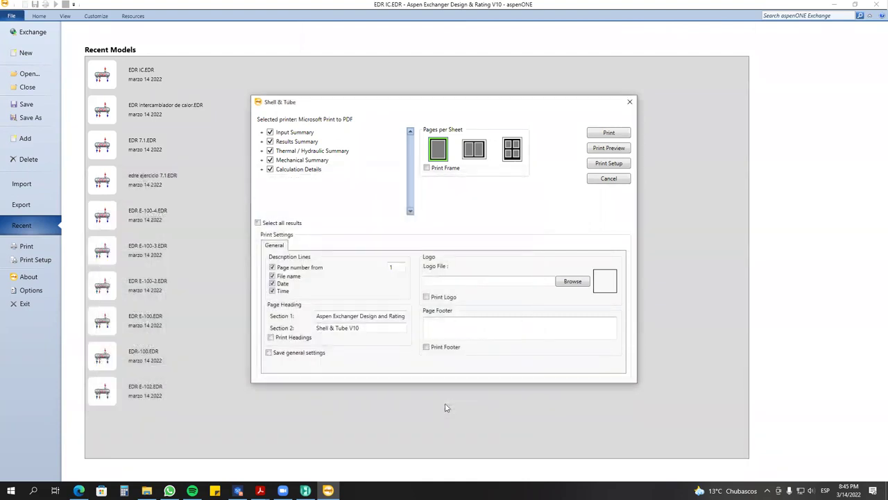
Open report IC.pdf in Acrobat Reader, dismissing the error and closing the documents already open there.
{"action": "left_click", "coordinate": [147, 491]}
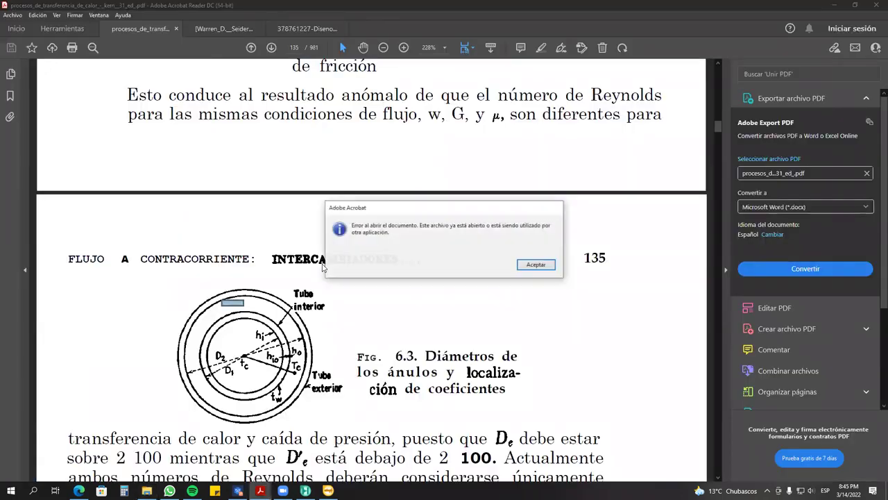
{"action": "left_click", "coordinate": [322, 263]}
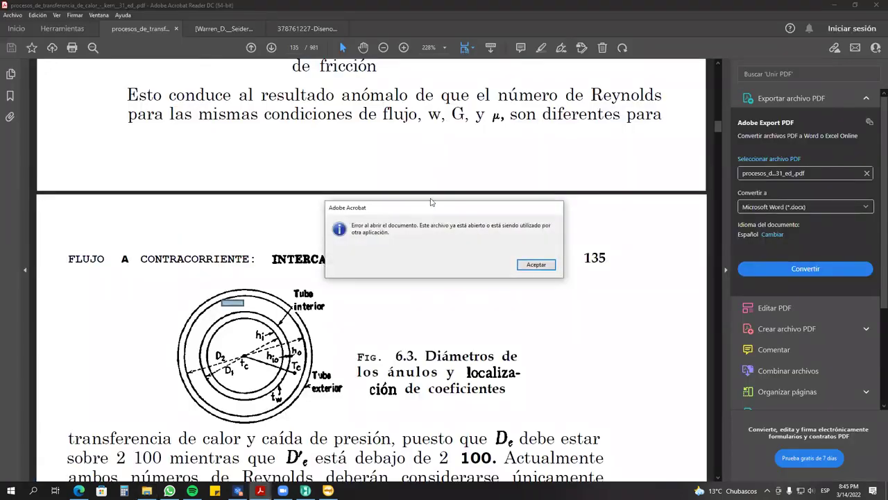
{"action": "left_click_drag", "start_coordinate": [418, 204], "coordinate": [247, 110]}
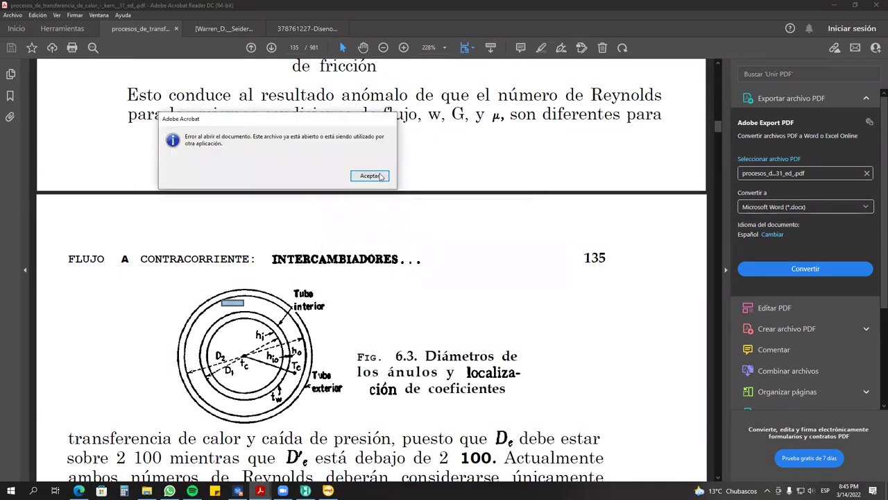
{"action": "left_click", "coordinate": [378, 173]}
{"action": "left_click", "coordinate": [876, 5]}
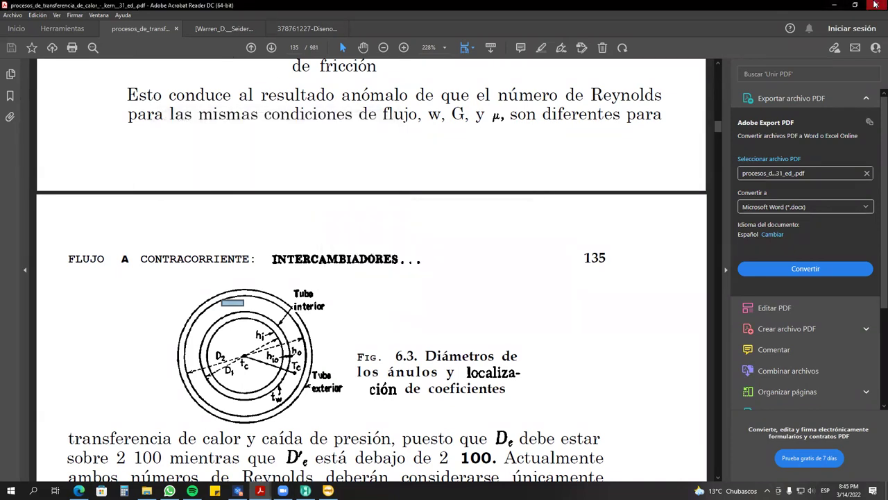
{"action": "left_click", "coordinate": [395, 265]}
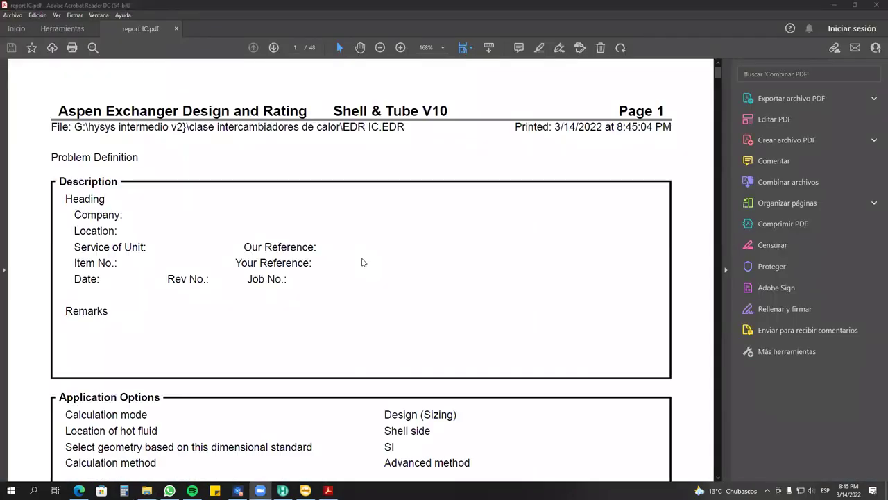
Examine the file path, print date and heading fields on the report's first page.
{"action": "left_click_drag", "start_coordinate": [75, 127], "coordinate": [660, 137]}
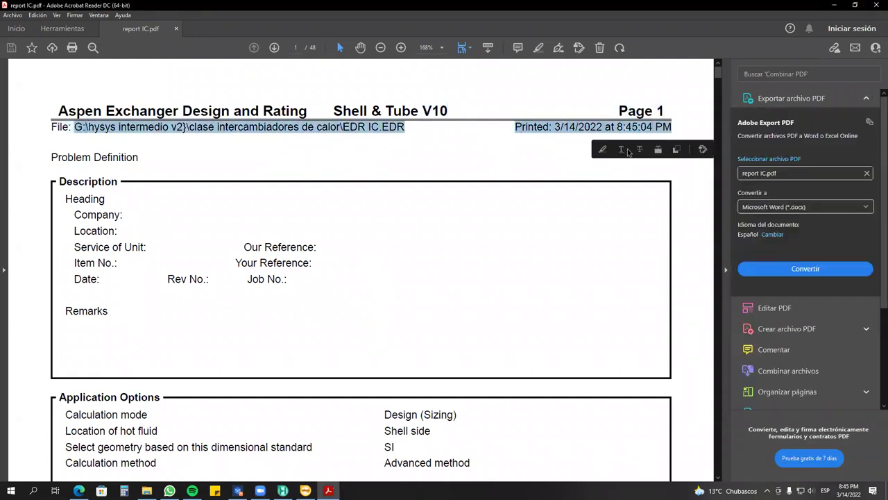
{"action": "scroll", "coordinate": [276, 201], "scroll_direction": "down", "scroll_amount": 1}
{"action": "left_click", "coordinate": [71, 196]}
{"action": "left_click_drag", "start_coordinate": [71, 197], "coordinate": [146, 228]}
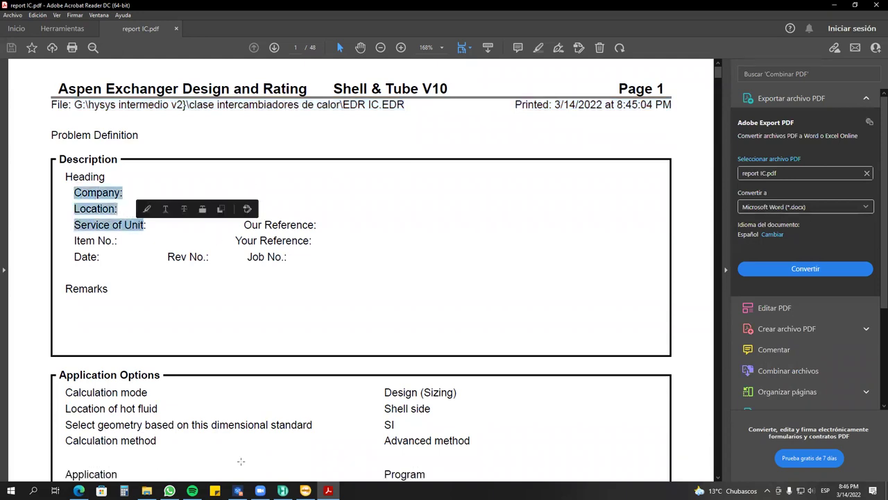
Switch to Aspen Exchanger Design & Rating and view the Shell & Tube Console.
{"action": "key", "text": "alt+Tab"}
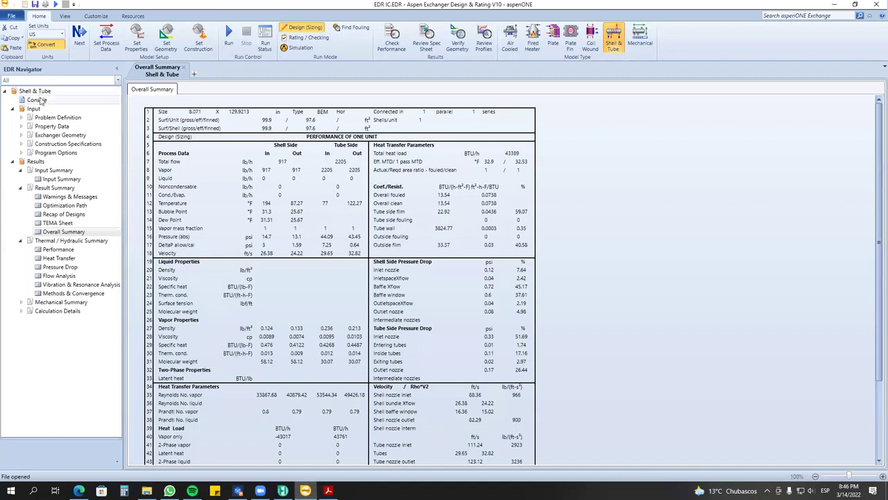
{"action": "left_click", "coordinate": [5, 92]}
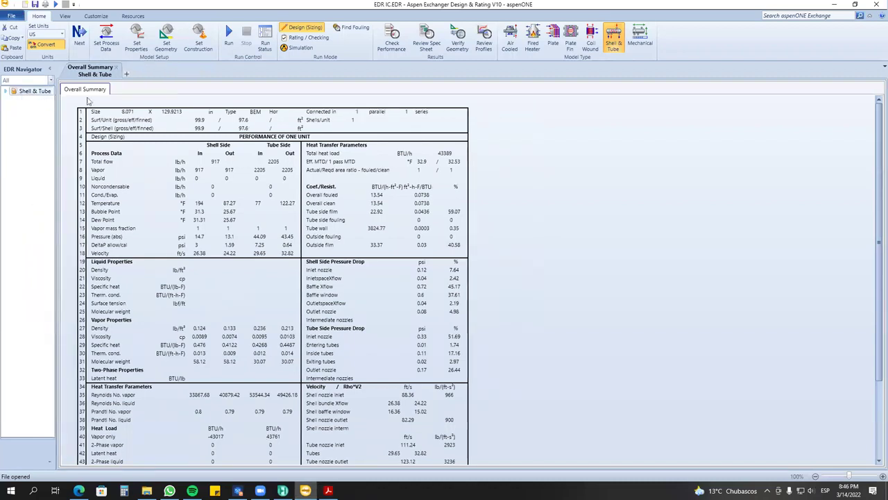
{"action": "left_click", "coordinate": [6, 91]}
{"action": "left_click", "coordinate": [34, 100]}
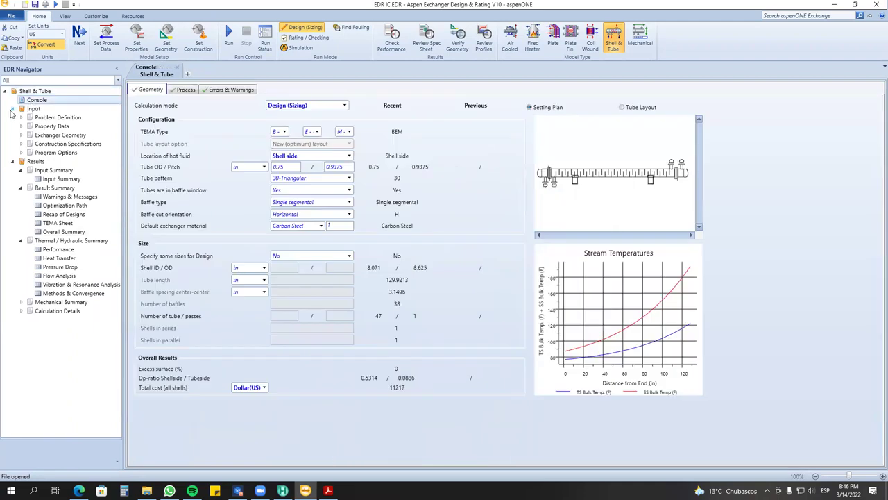
Review the Application Options, Process Data and Headings/Remarks inputs under Problem Definition, ending at the Company field.
{"action": "left_click", "coordinate": [49, 117]}
{"action": "left_click", "coordinate": [20, 126]}
{"action": "left_click", "coordinate": [21, 117]}
{"action": "left_click", "coordinate": [69, 135]}
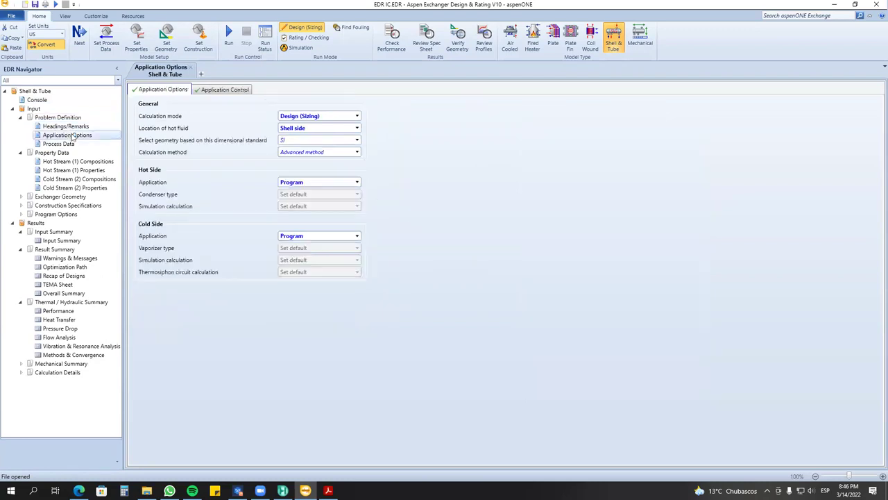
{"action": "left_click", "coordinate": [59, 143]}
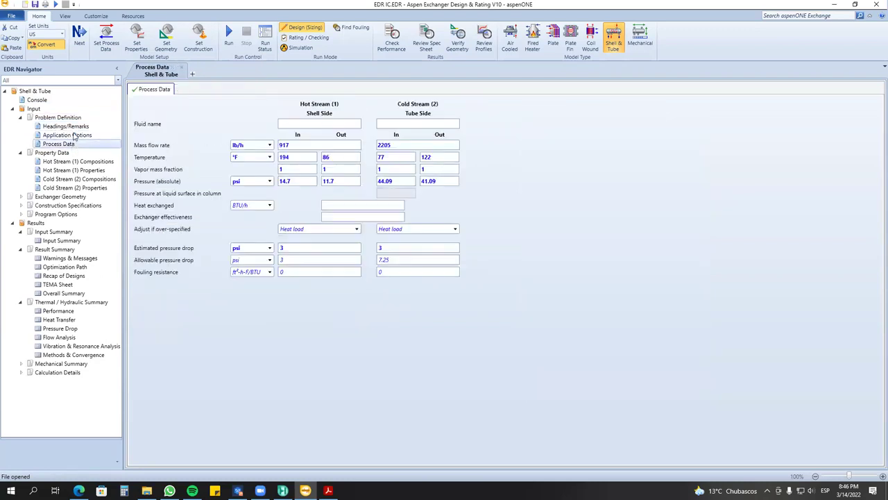
{"action": "left_click", "coordinate": [74, 135]}
{"action": "left_click", "coordinate": [74, 127]}
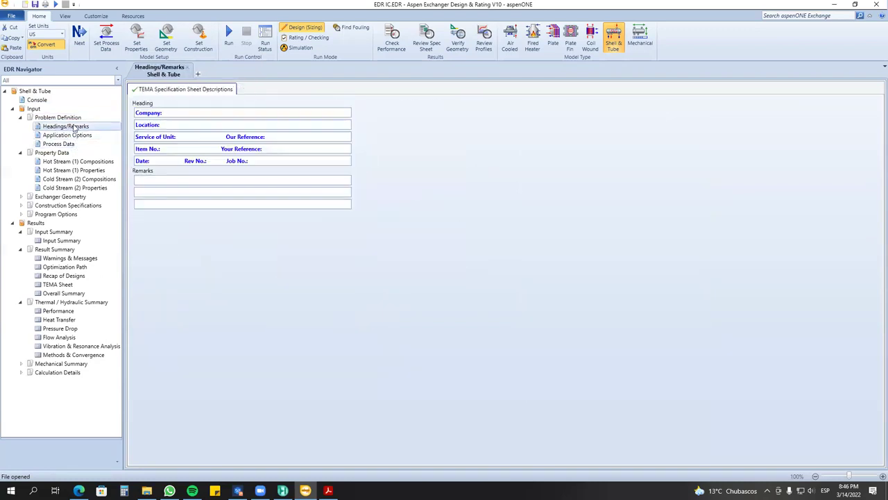
{"action": "left_click", "coordinate": [214, 112]}
Return to report IC.pdf in Acrobat Reader and look through it from the first page to the Setting Plan on page 41.
{"action": "left_click", "coordinate": [328, 491]}
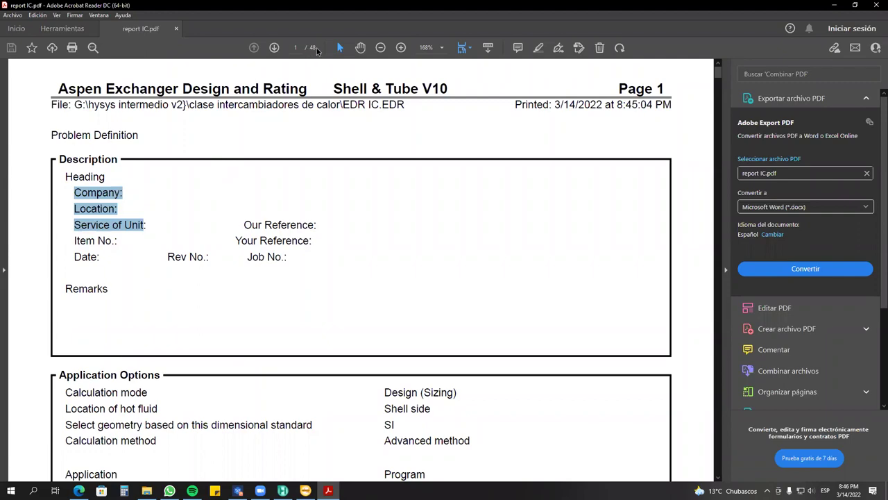
{"action": "left_click_drag", "start_coordinate": [722, 78], "coordinate": [718, 264]}
{"action": "scroll", "coordinate": [669, 247], "scroll_direction": "down", "scroll_amount": 15}
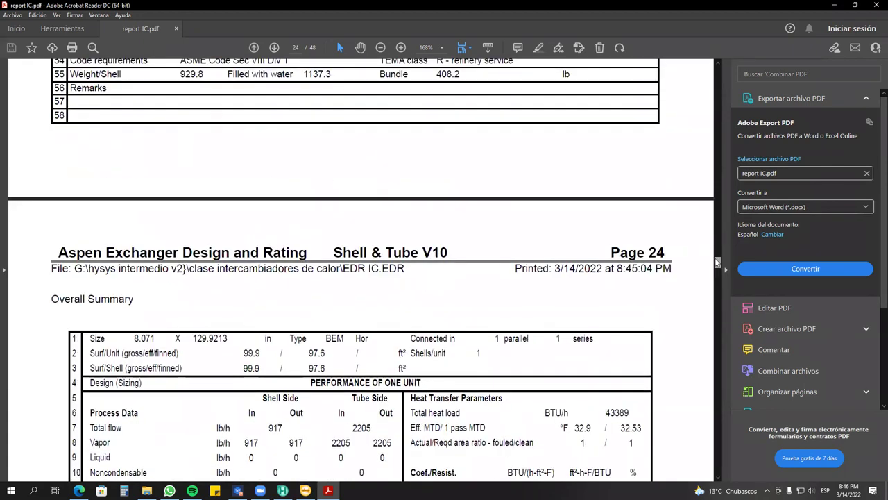
{"action": "scroll", "coordinate": [716, 260], "scroll_direction": "up", "scroll_amount": 5}
{"action": "left_click_drag", "start_coordinate": [714, 259], "coordinate": [717, 422]}
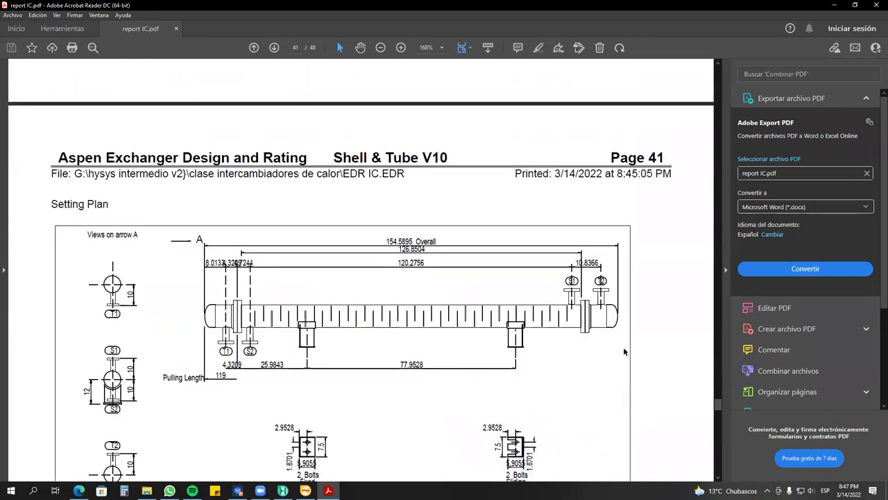
Examine the Setting Plan drawing with its data tables and the Tube Layout drawing in the report.
{"action": "scroll", "coordinate": [610, 303], "scroll_direction": "down", "scroll_amount": 2}
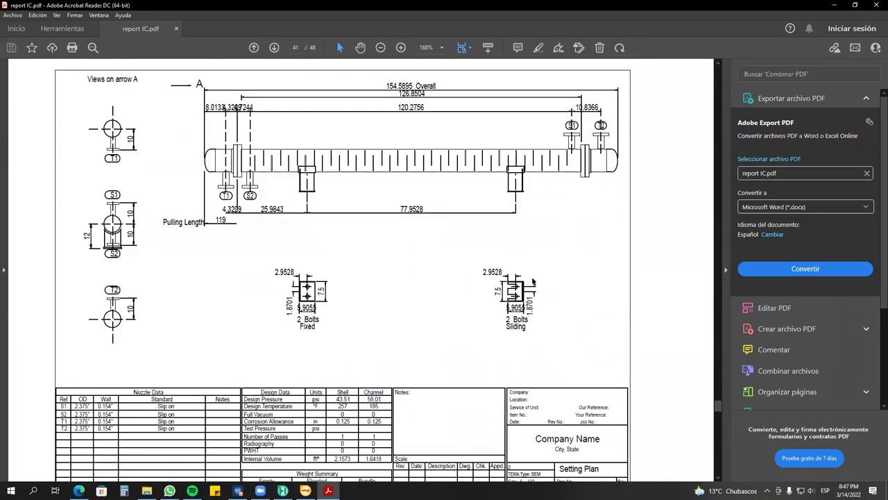
{"action": "scroll", "coordinate": [532, 276], "scroll_direction": "down", "scroll_amount": 2}
{"action": "scroll", "coordinate": [671, 429], "scroll_direction": "down", "scroll_amount": 5}
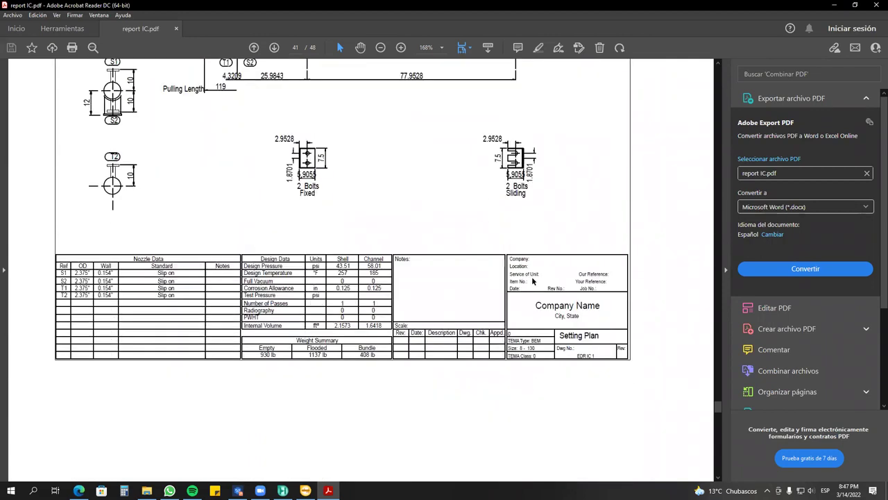
{"action": "scroll", "coordinate": [718, 444], "scroll_direction": "down", "scroll_amount": 20}
{"action": "scroll", "coordinate": [260, 174], "scroll_direction": "up", "scroll_amount": 3}
{"action": "scroll", "coordinate": [667, 398], "scroll_direction": "down", "scroll_amount": 15}
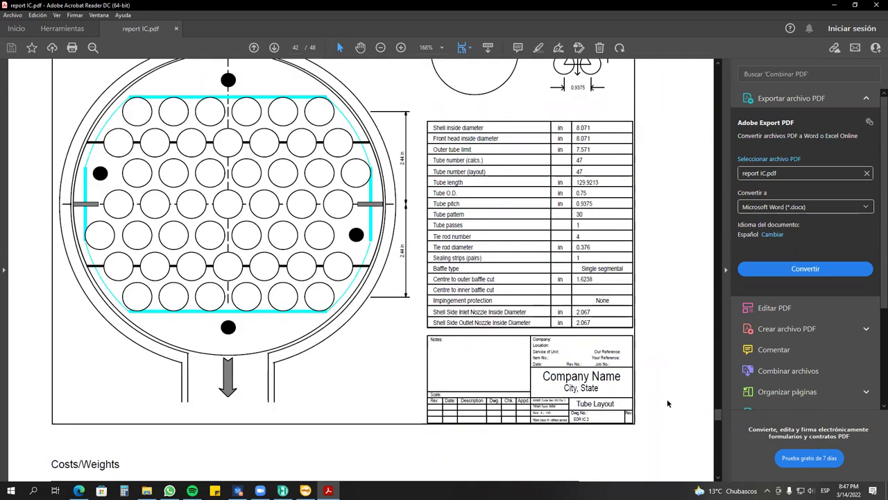
Look through the calculation detail tables on the report's final pages and go back toward its beginning.
{"action": "scroll", "coordinate": [722, 464], "scroll_direction": "down", "scroll_amount": 20}
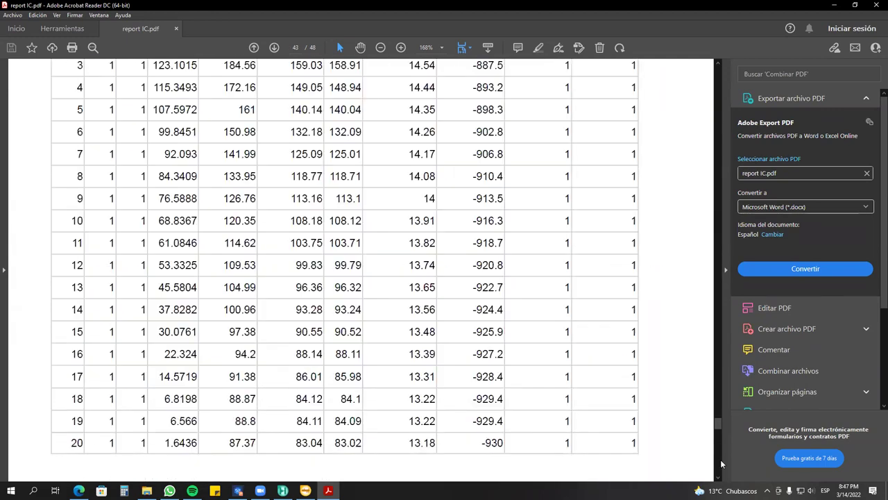
{"action": "scroll", "coordinate": [722, 464], "scroll_direction": "down", "scroll_amount": 20}
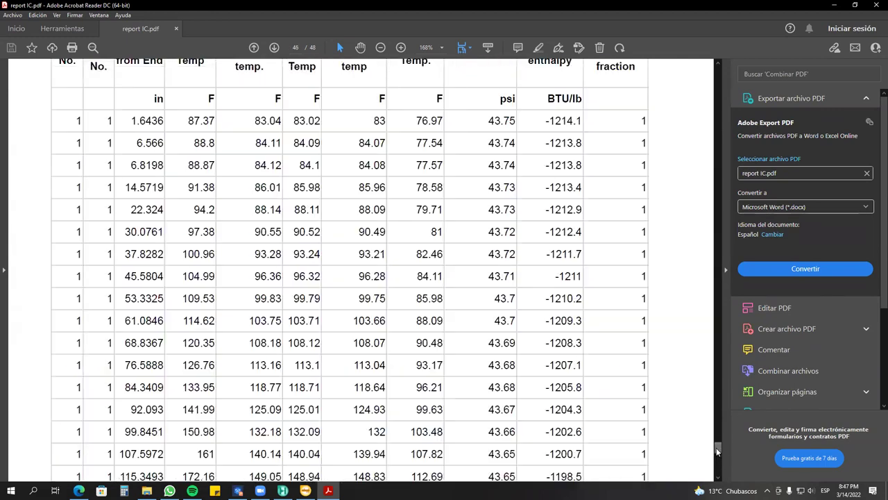
{"action": "scroll", "coordinate": [712, 458], "scroll_direction": "up", "scroll_amount": 20}
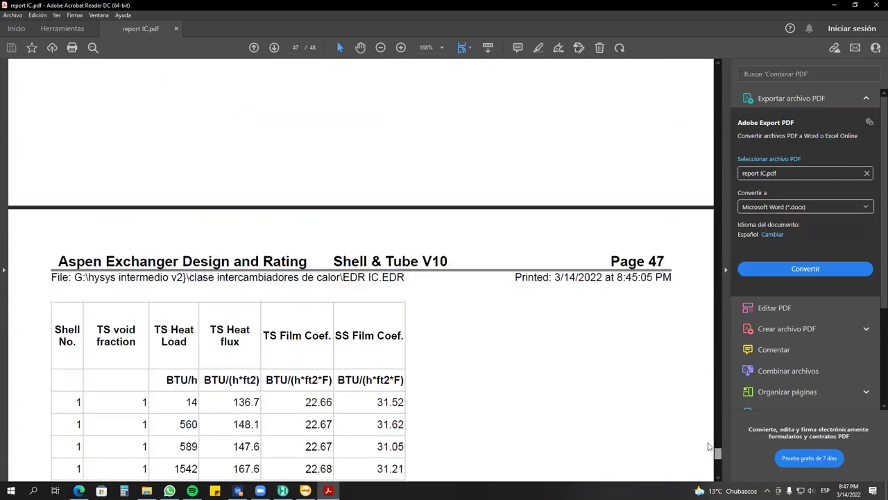
{"action": "left_click", "coordinate": [719, 70]}
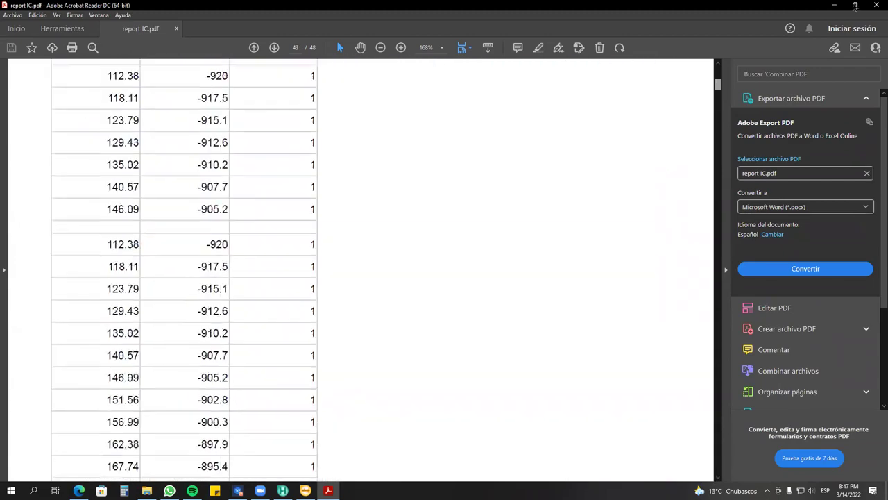
Minimize the PDF report and switch to the Aspen HYSYS simulation.
{"action": "left_click", "coordinate": [834, 5]}
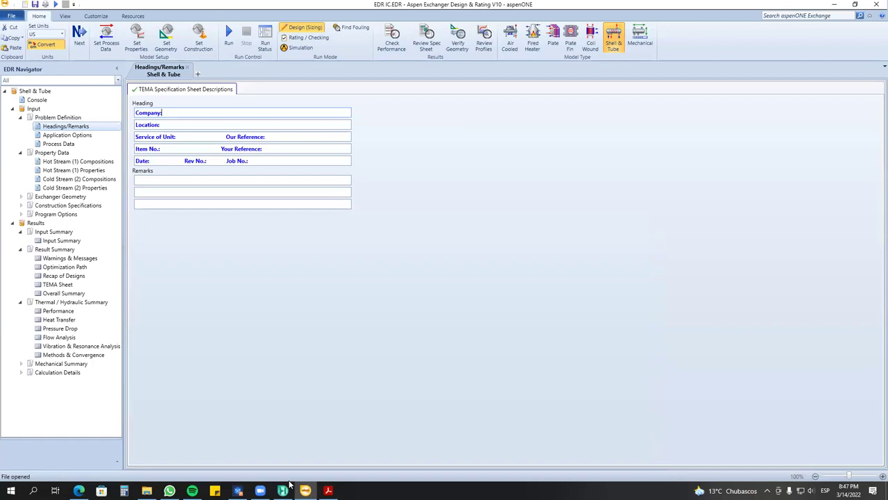
{"action": "left_click", "coordinate": [283, 491]}
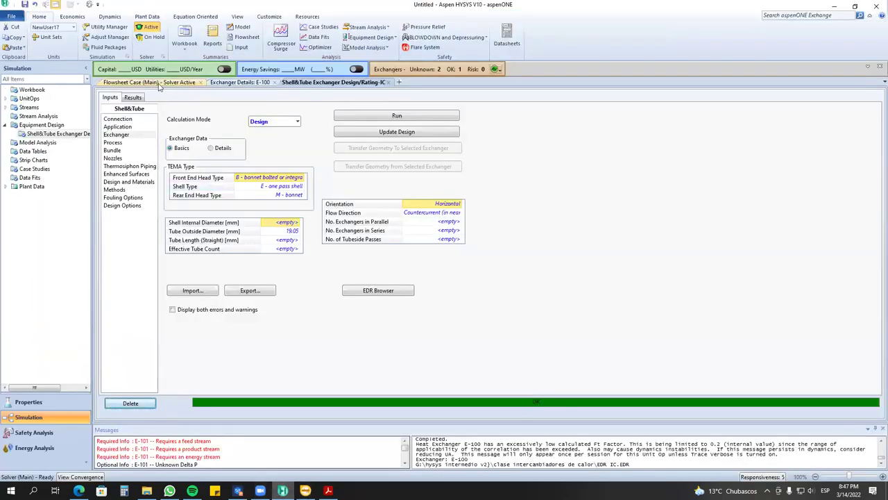
Return to the main flowsheet and look over the three heat exchanger cases.
{"action": "left_click", "coordinate": [188, 82]}
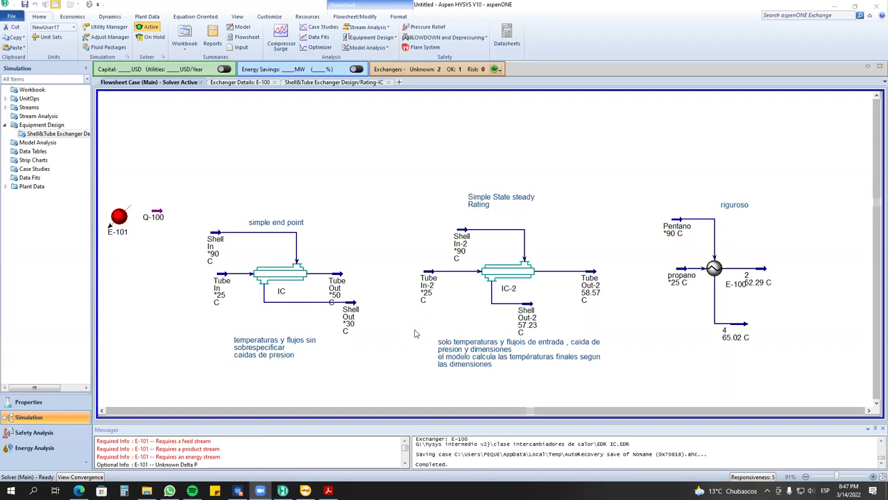
{"action": "left_click_drag", "start_coordinate": [188, 183], "coordinate": [789, 341]}
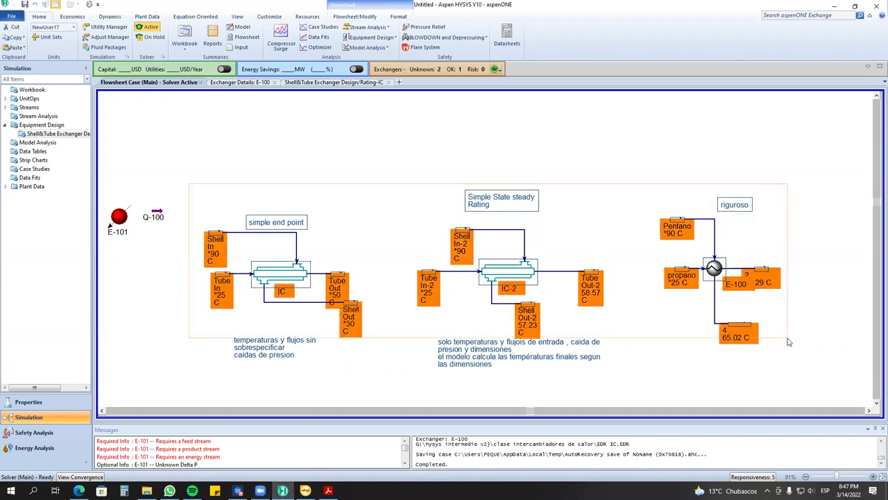
{"action": "left_click", "coordinate": [375, 245]}
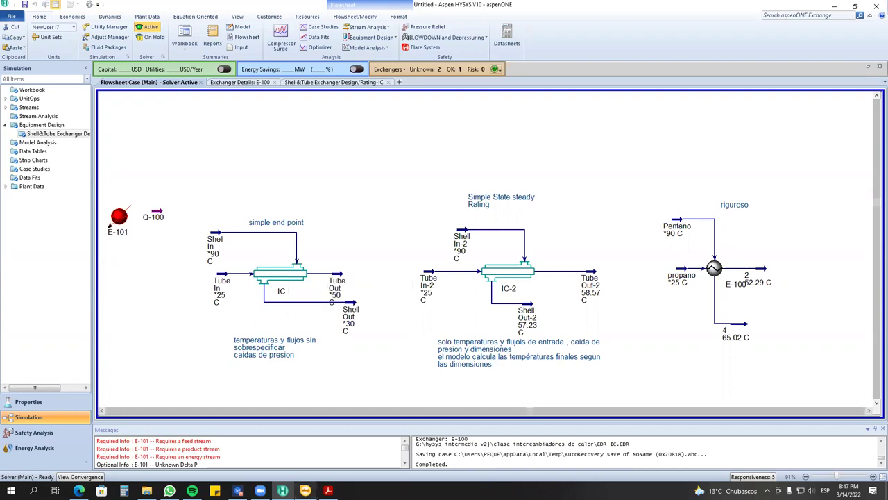
Switch to Aspen Exchanger Design & Rating and view the exchanger types available for a new model.
{"action": "left_click", "coordinate": [306, 491]}
{"action": "left_click", "coordinate": [11, 16]}
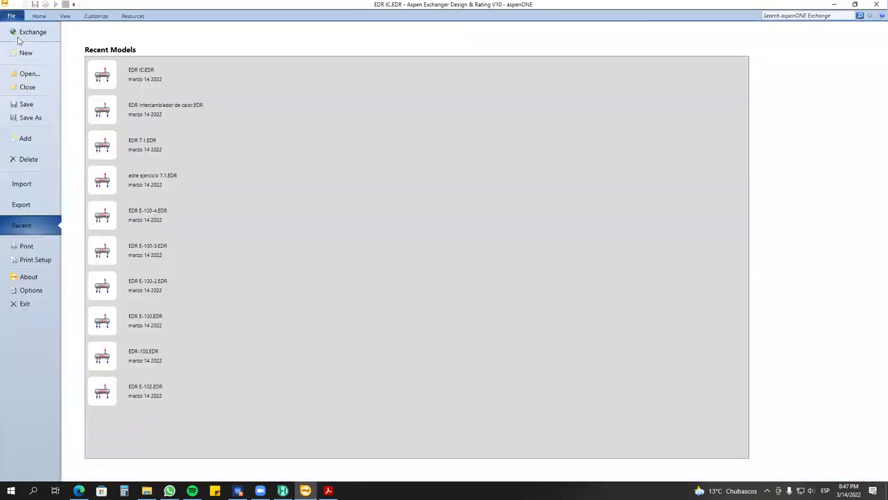
{"action": "left_click", "coordinate": [27, 53]}
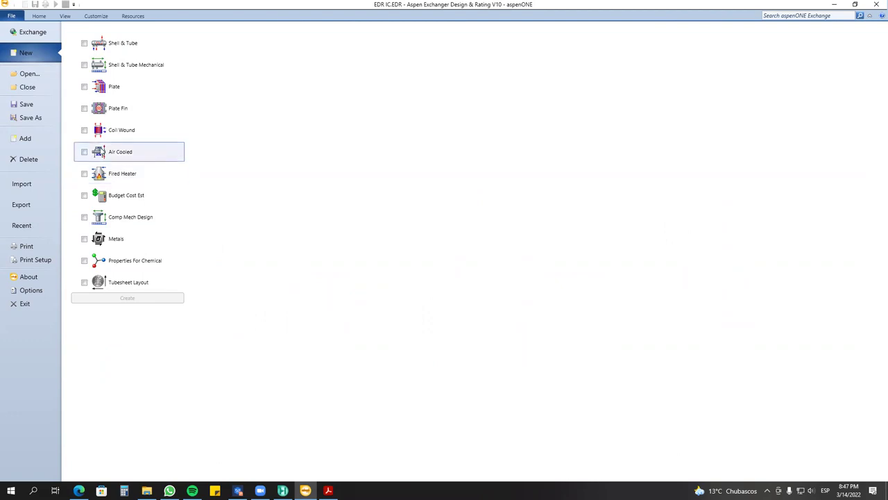
{"action": "mouse_move", "coordinate": [283, 488]}
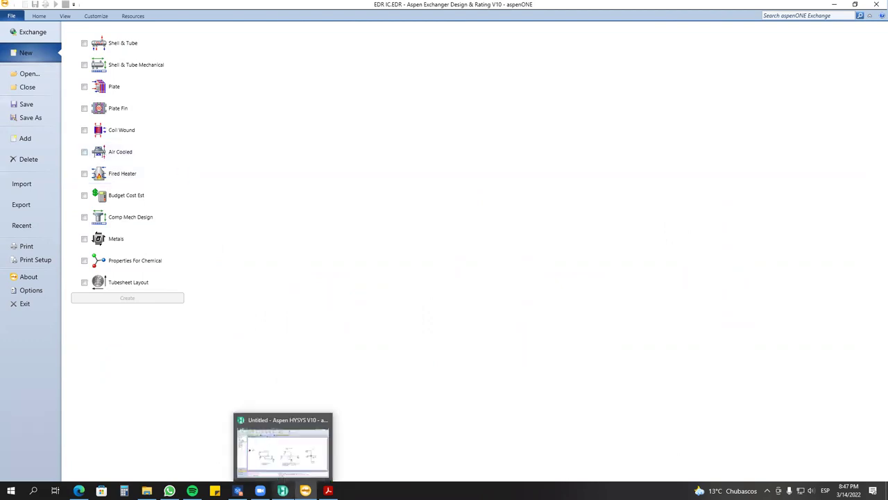
Switch back to Aspen HYSYS and place an air cooler from the Heat Transfer models above the exchangers on the flowsheet.
{"action": "left_click", "coordinate": [291, 464]}
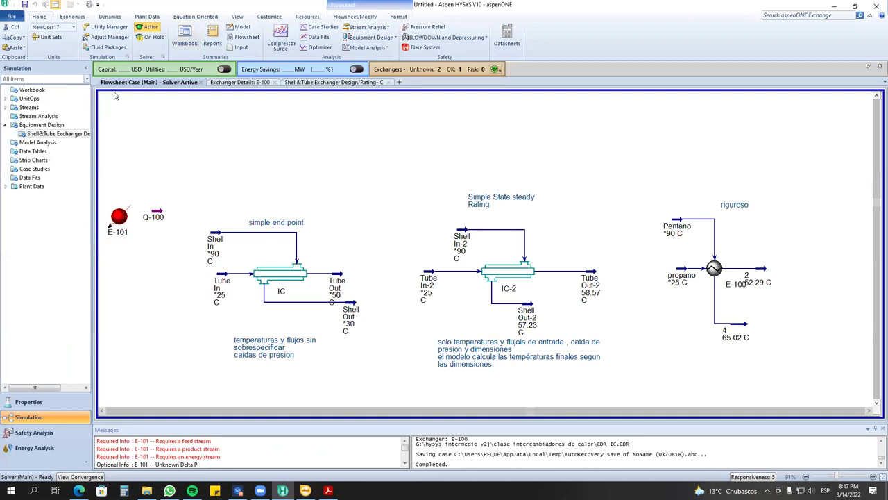
{"action": "left_click", "coordinate": [237, 17]}
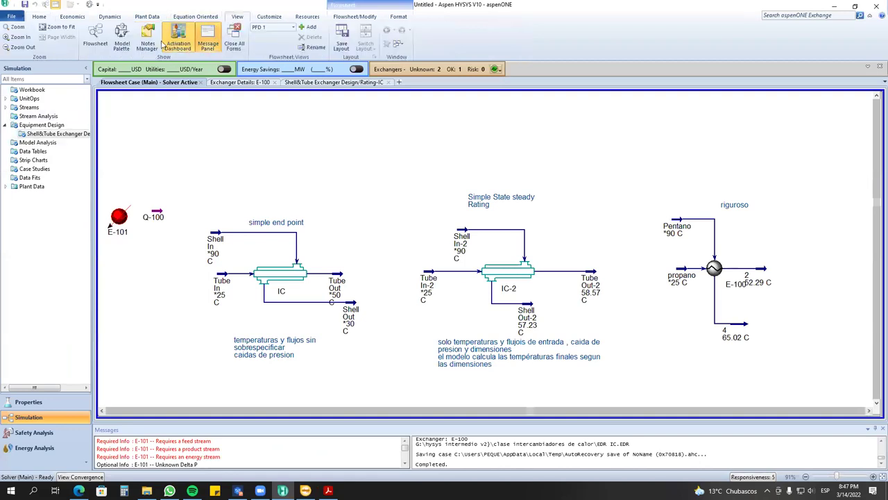
{"action": "left_click", "coordinate": [122, 41]}
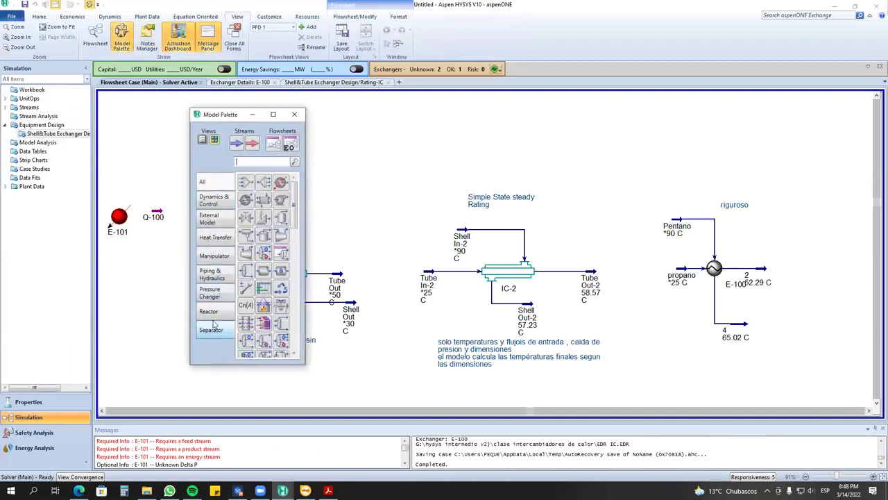
{"action": "left_click", "coordinate": [218, 239]}
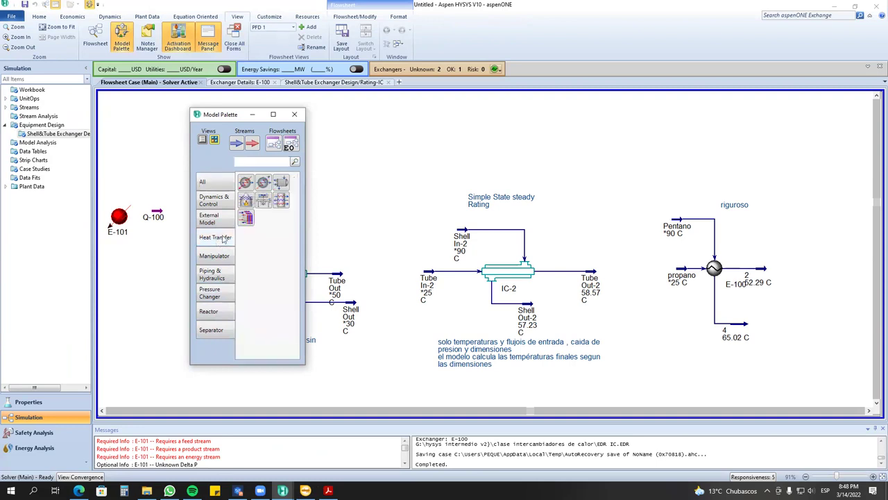
{"action": "left_click", "coordinate": [263, 203]}
{"action": "left_click", "coordinate": [385, 161]}
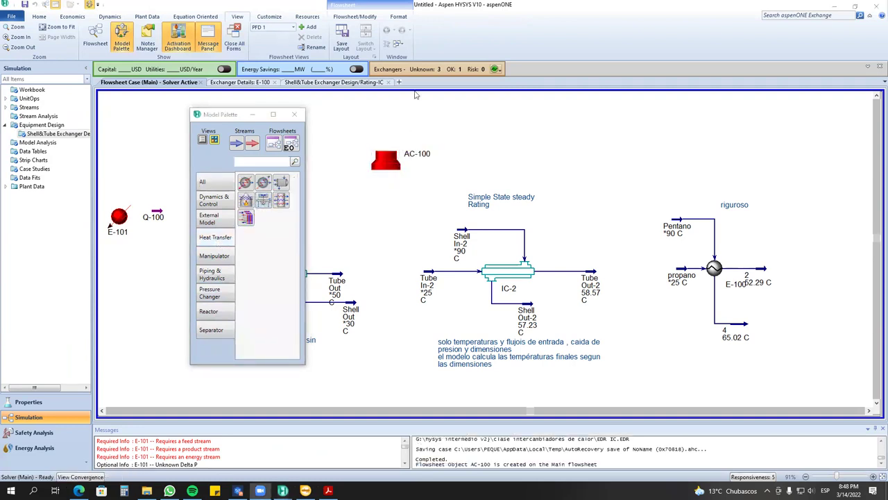
Open the Exchanger Summary Table and move the Model Palette clear of its rows.
{"action": "left_click", "coordinate": [416, 69]}
{"action": "left_click_drag", "start_coordinate": [229, 114], "coordinate": [123, 246]}
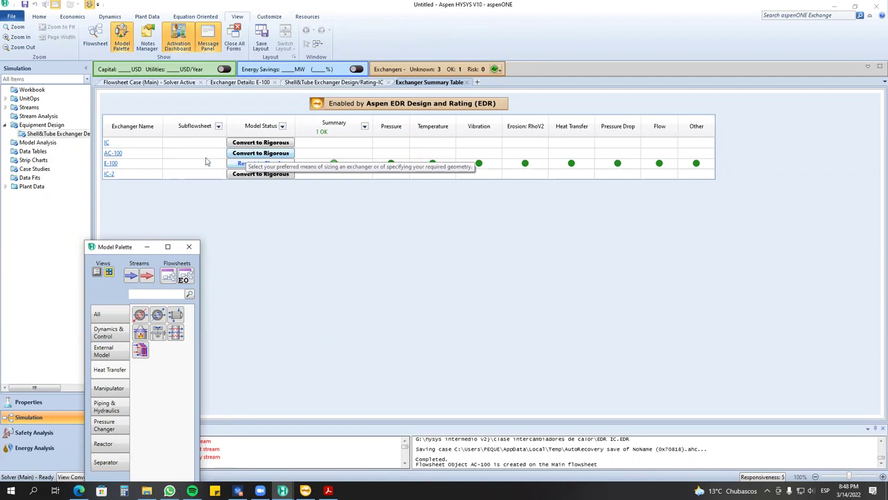
{"action": "left_click_drag", "start_coordinate": [109, 245], "coordinate": [152, 143]}
Look at the new-model exchanger list in Aspen Exchanger Design & Rating and return to the summary table in Aspen HYSYS.
{"action": "left_click", "coordinate": [311, 457]}
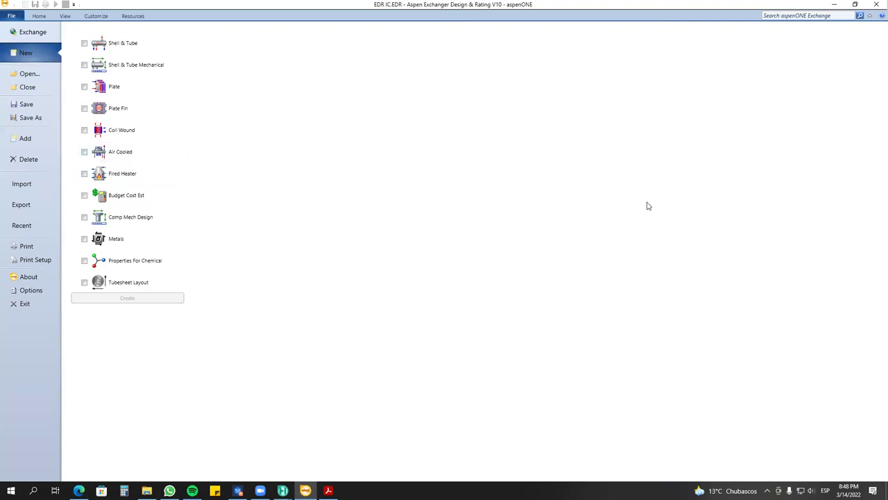
{"action": "key", "text": "super+Down"}
{"action": "left_click", "coordinate": [782, 188]}
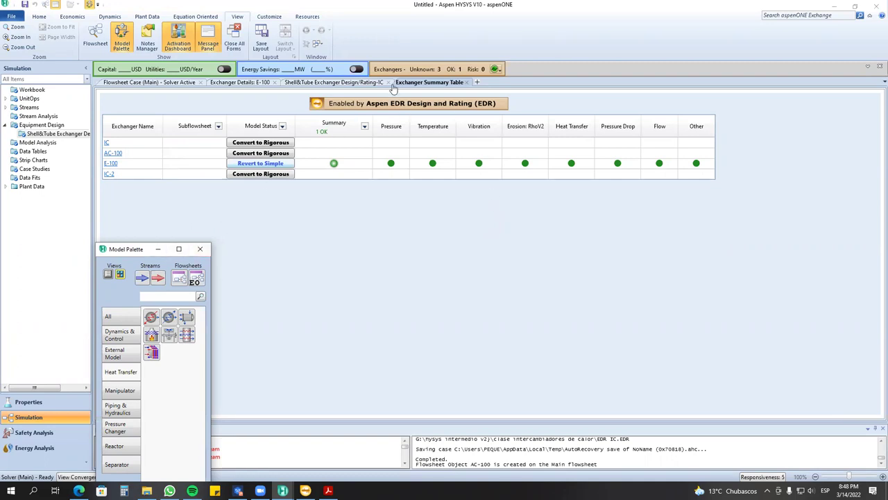
Return to the main flowsheet, move the Model Palette out of the way and shift the "riguroso" label slightly to the left.
{"action": "left_click", "coordinate": [145, 83]}
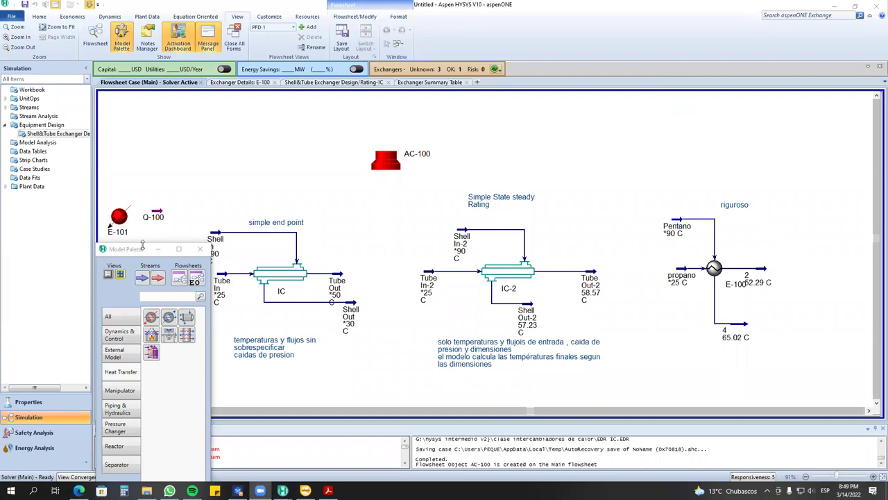
{"action": "left_click_drag", "start_coordinate": [136, 251], "coordinate": [129, 349]}
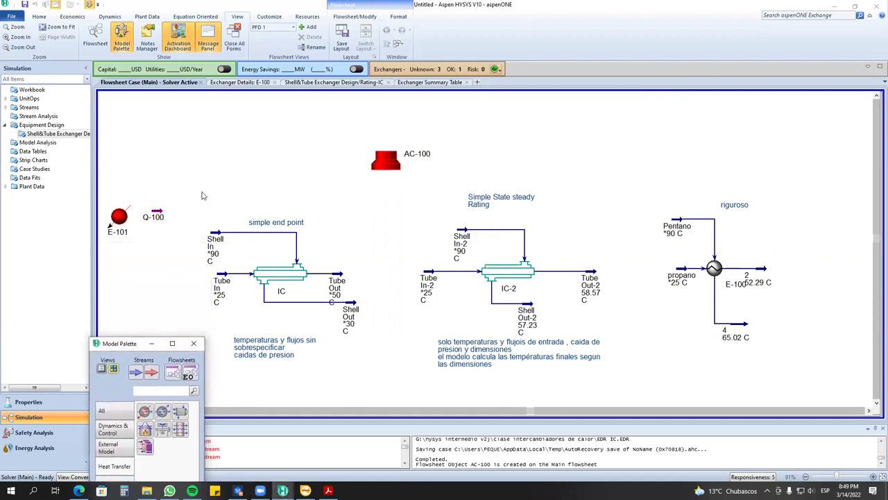
{"action": "left_click_drag", "start_coordinate": [738, 206], "coordinate": [715, 207]}
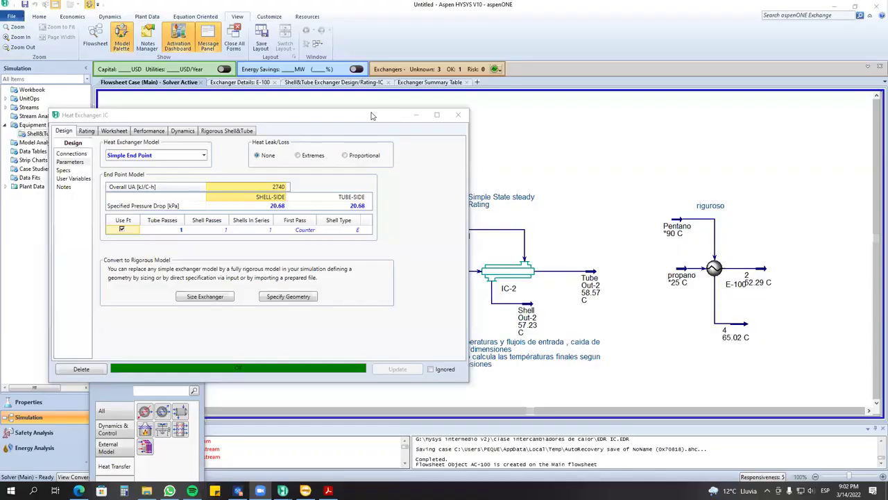
Review exchanger IC's rating sizing data, worksheet stream conditions and performance details.
{"action": "left_click_drag", "start_coordinate": [375, 116], "coordinate": [604, 104]}
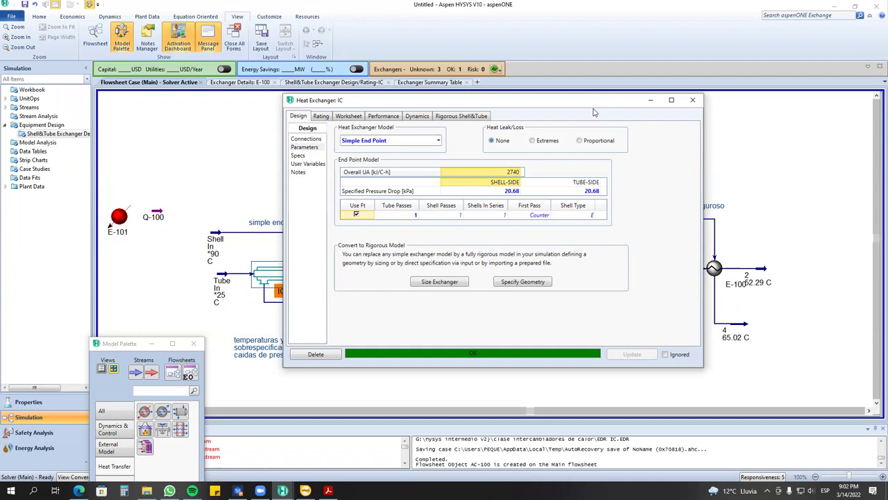
{"action": "left_click_drag", "start_coordinate": [305, 102], "coordinate": [295, 132]}
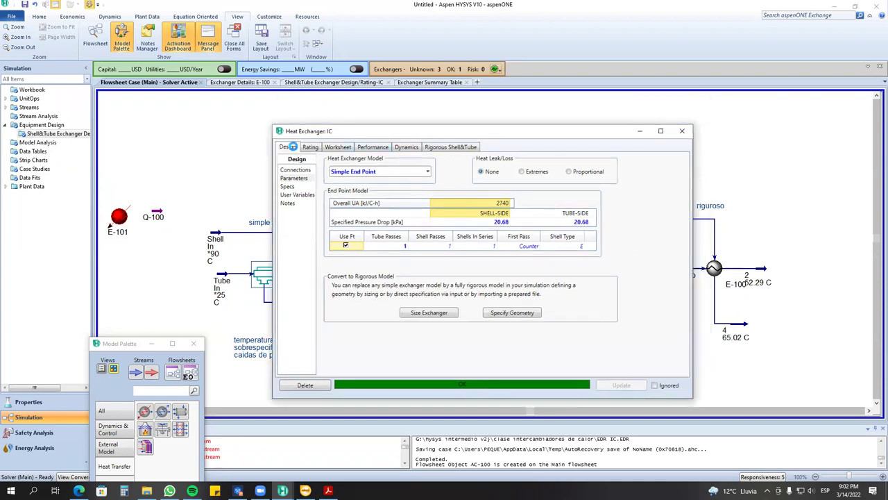
{"action": "left_click", "coordinate": [311, 147]}
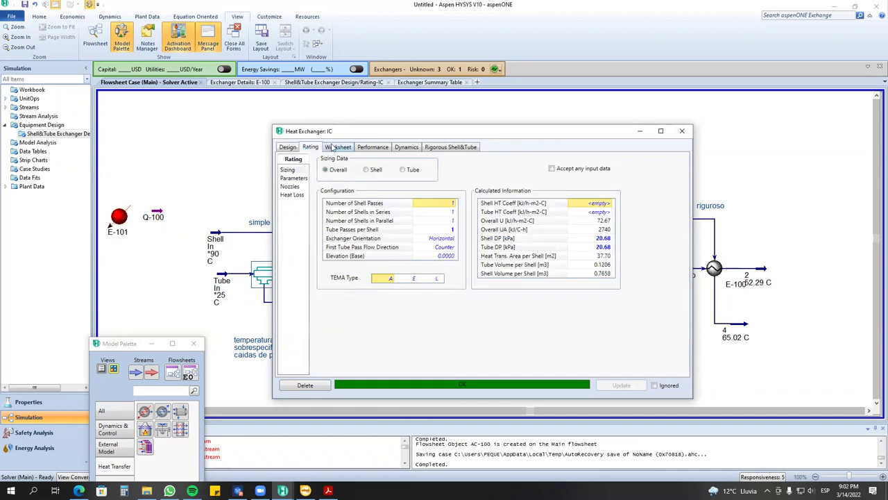
{"action": "left_click", "coordinate": [336, 147]}
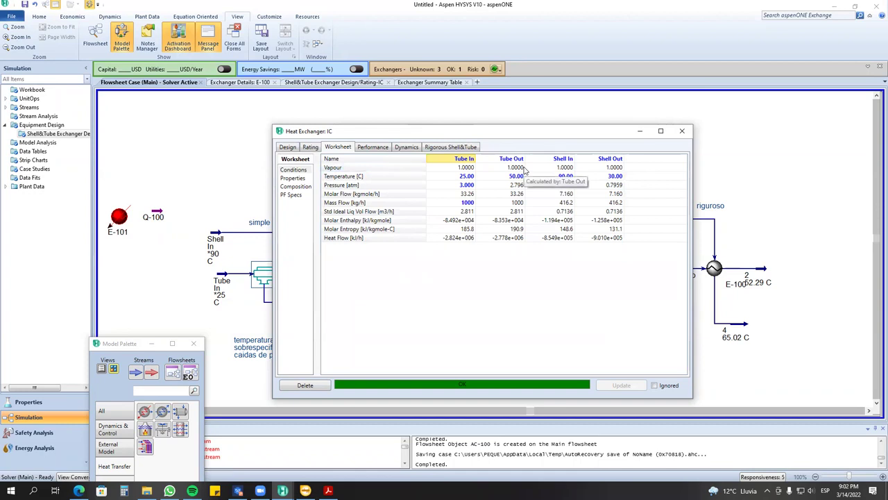
{"action": "left_click", "coordinate": [372, 148]}
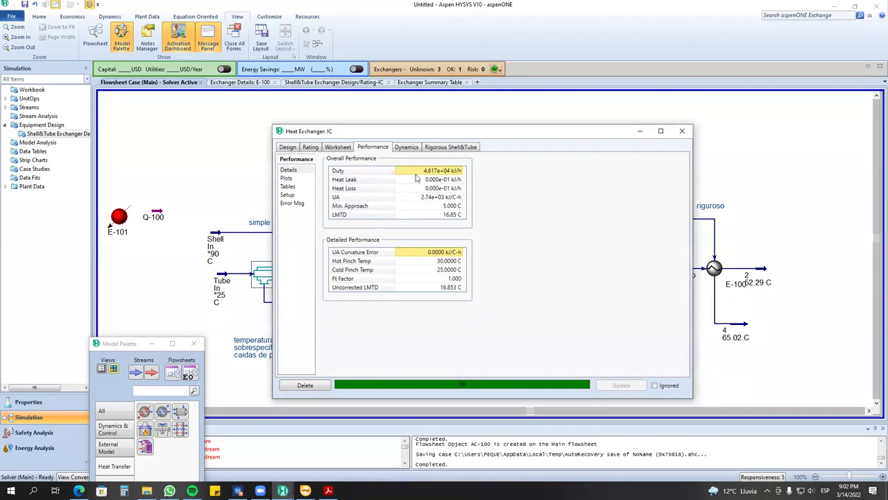
{"action": "mouse_move", "coordinate": [422, 173]}
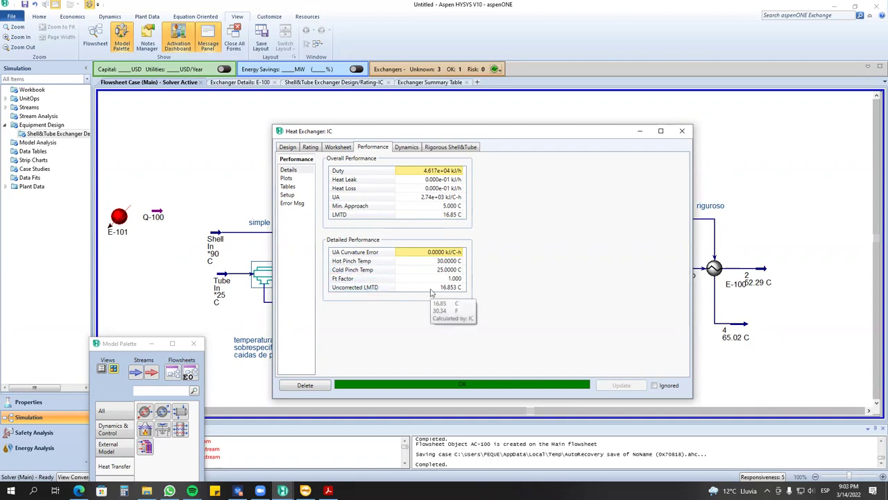
Plot Enthalpy against Heat Flow in exchanger IC's performance plots.
{"action": "left_click", "coordinate": [287, 178]}
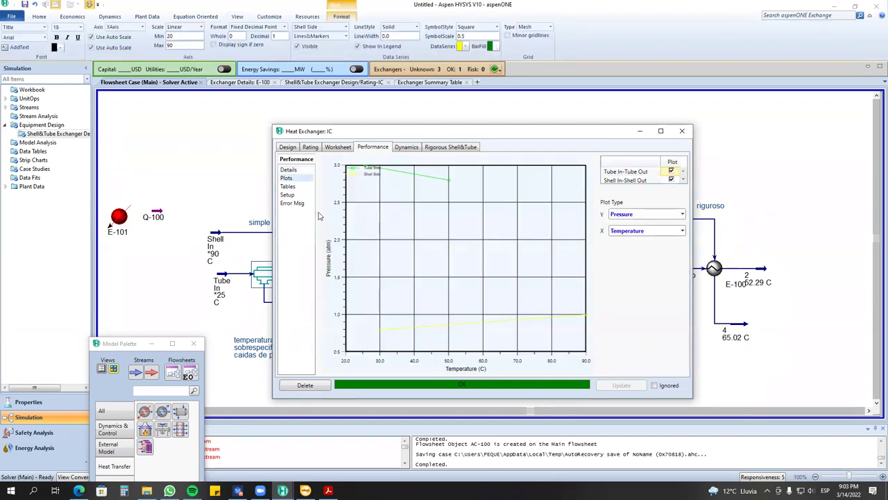
{"action": "left_click", "coordinate": [682, 214]}
{"action": "left_click", "coordinate": [683, 214]}
{"action": "left_click", "coordinate": [683, 214]}
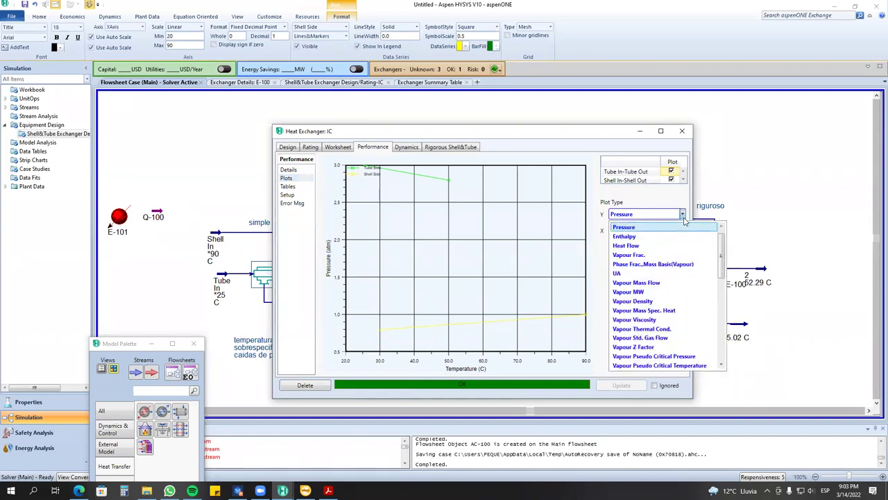
{"action": "left_click", "coordinate": [676, 236]}
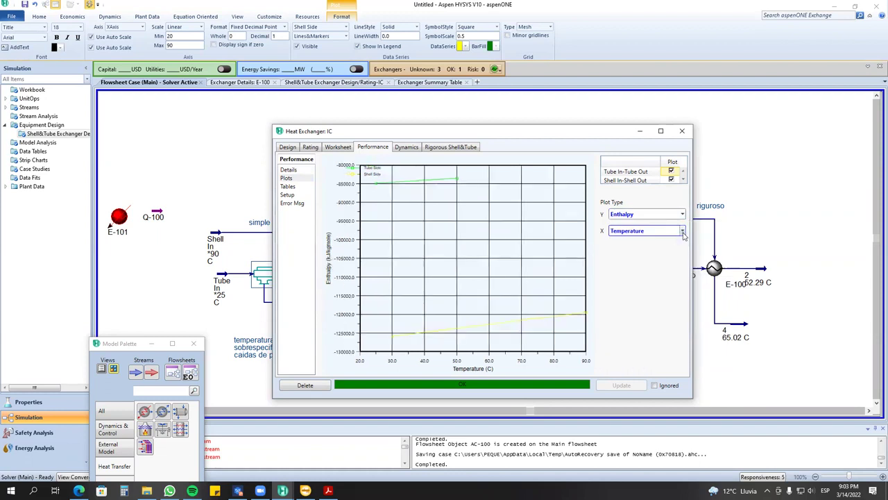
{"action": "left_click", "coordinate": [683, 232]}
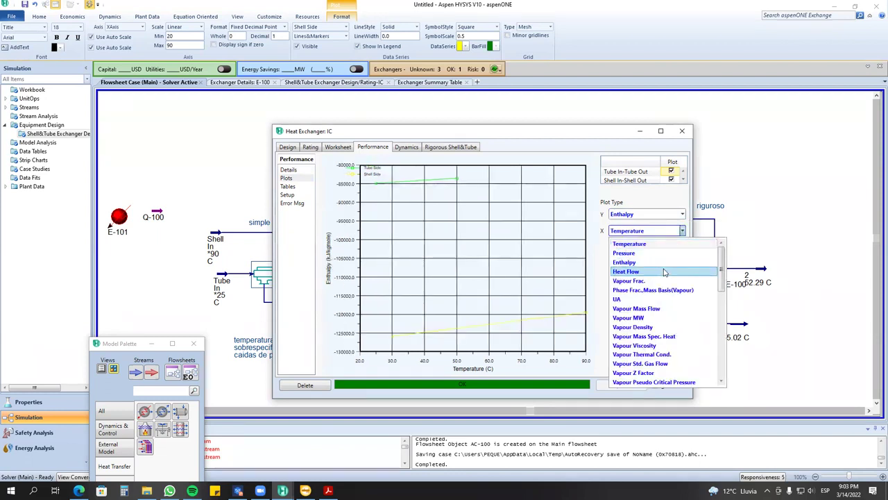
{"action": "left_click", "coordinate": [664, 273]}
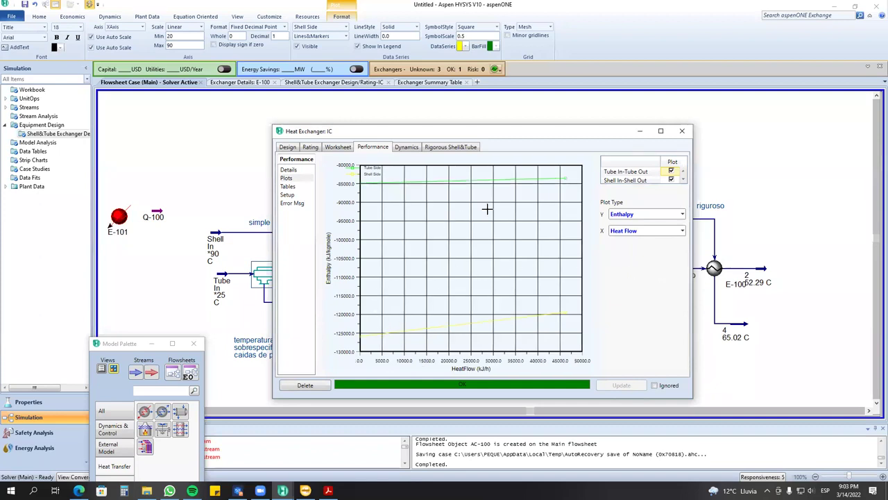
Change the Shell Side data series color in the performance plot from yellow to red.
{"action": "left_click", "coordinate": [478, 69]}
{"action": "left_click", "coordinate": [494, 47]}
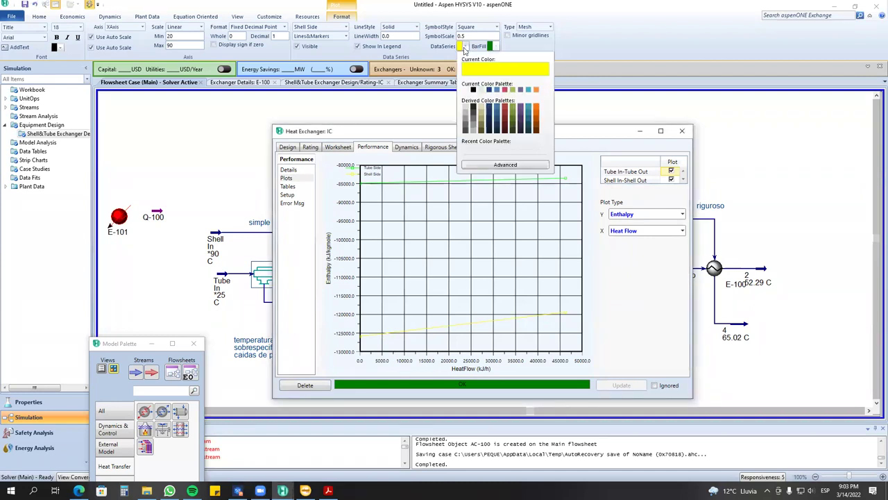
{"action": "left_click", "coordinate": [507, 112]}
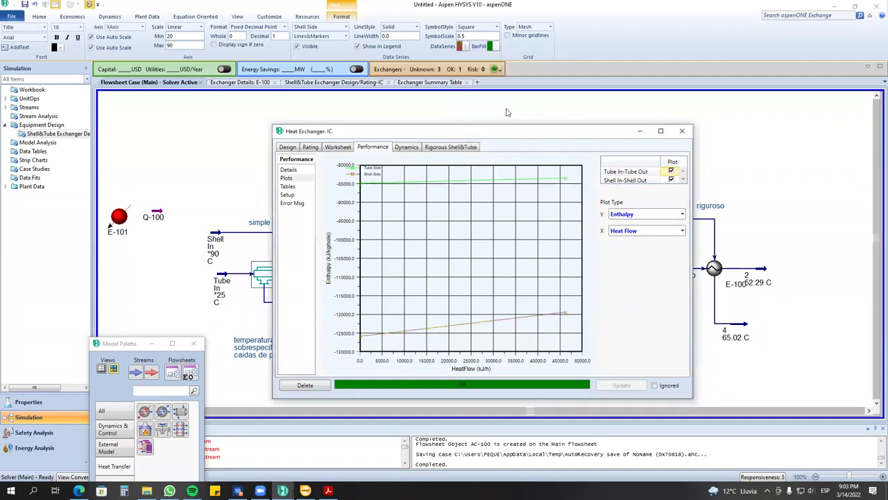
{"action": "left_click", "coordinate": [465, 46]}
{"action": "left_click", "coordinate": [466, 47]}
{"action": "left_click", "coordinate": [498, 64]}
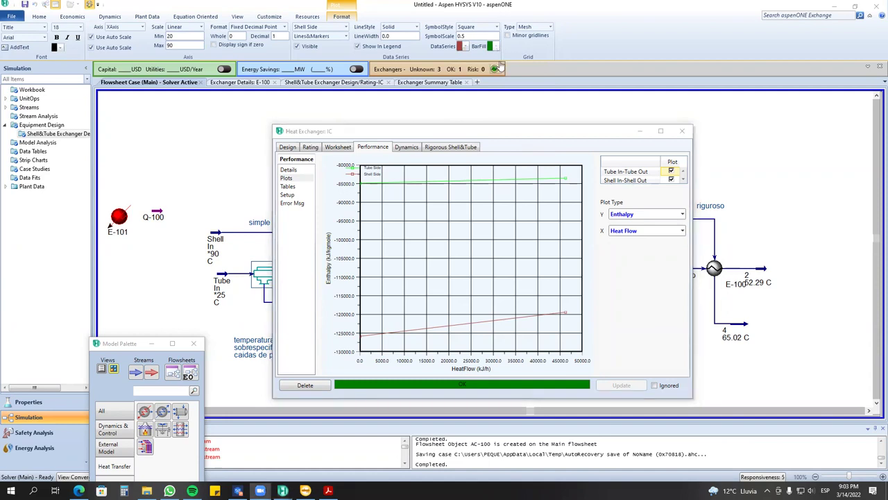
{"action": "left_click", "coordinate": [466, 46]}
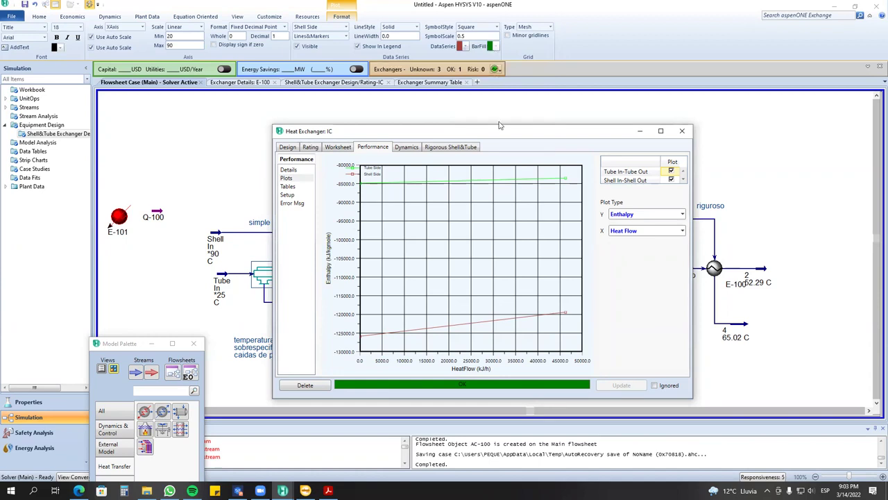
{"action": "left_click", "coordinate": [559, 173]}
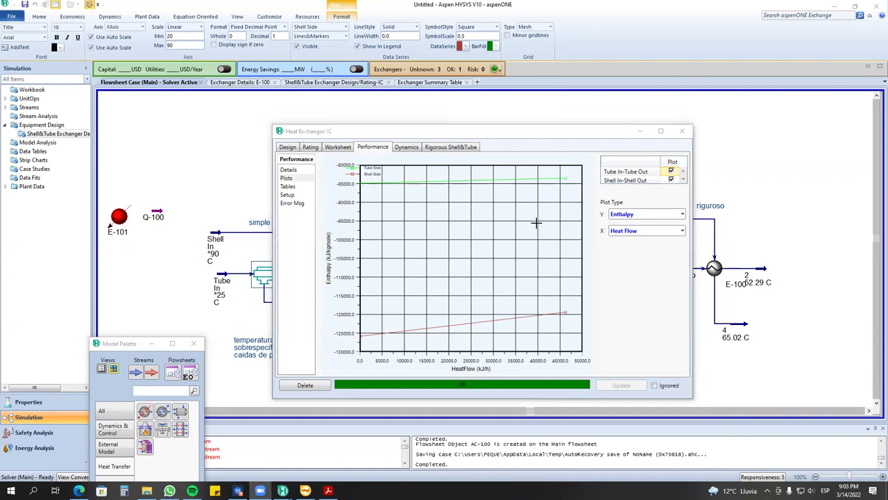
Set the performance plot's Y variable to UA.
{"action": "left_click", "coordinate": [682, 215]}
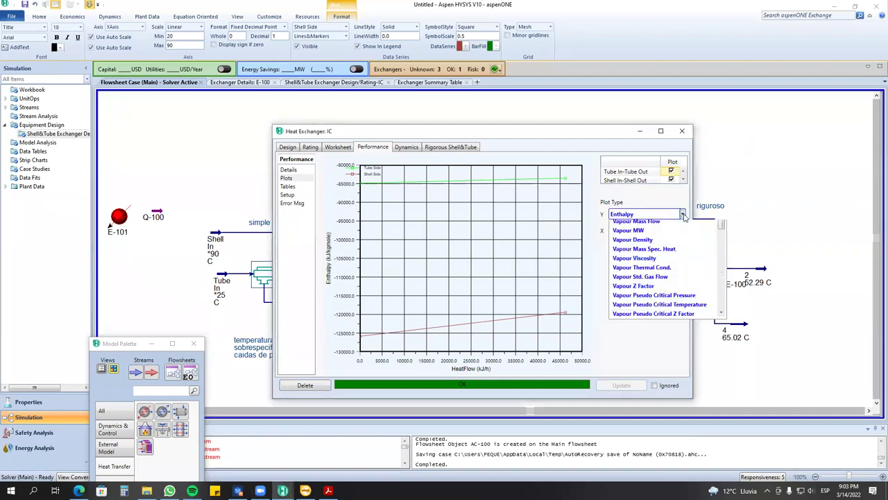
{"action": "scroll", "coordinate": [646, 250], "scroll_direction": "up", "scroll_amount": 3}
{"action": "left_click", "coordinate": [643, 268]}
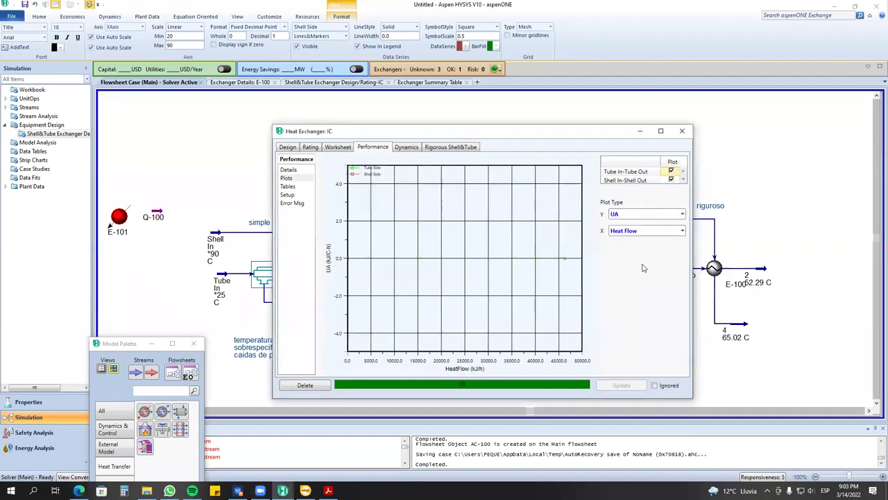
Plot Vapour Viscosity against Heat Flow in exchanger IC's performance plots.
{"action": "left_click", "coordinate": [683, 214]}
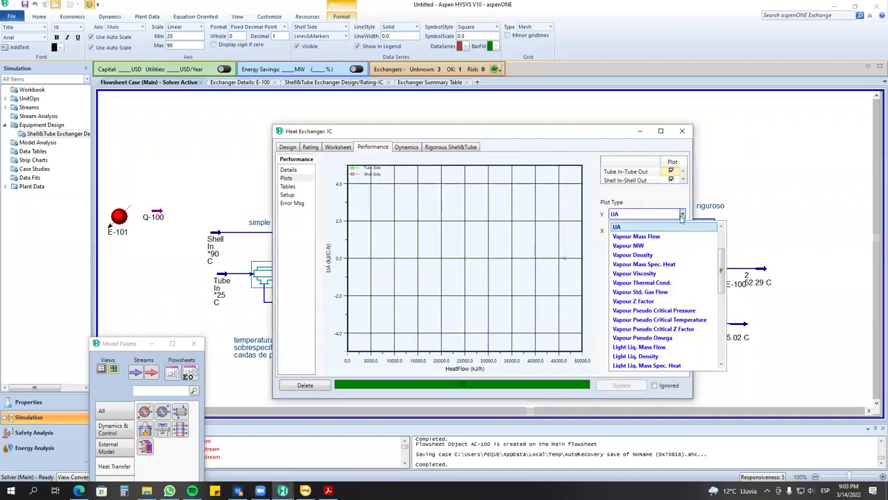
{"action": "left_click", "coordinate": [644, 275]}
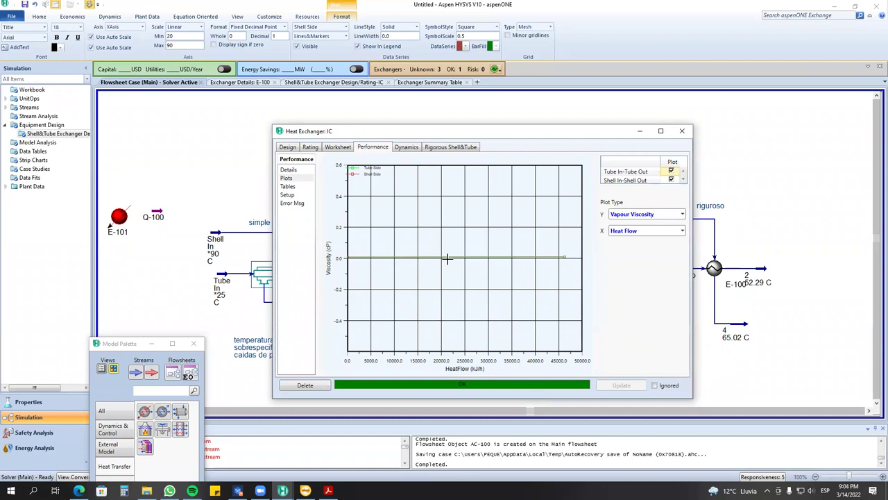
{"action": "left_click", "coordinate": [286, 187]}
{"action": "left_click", "coordinate": [288, 179]}
Set the performance plot's Y variable to Temperature.
{"action": "left_click", "coordinate": [683, 215]}
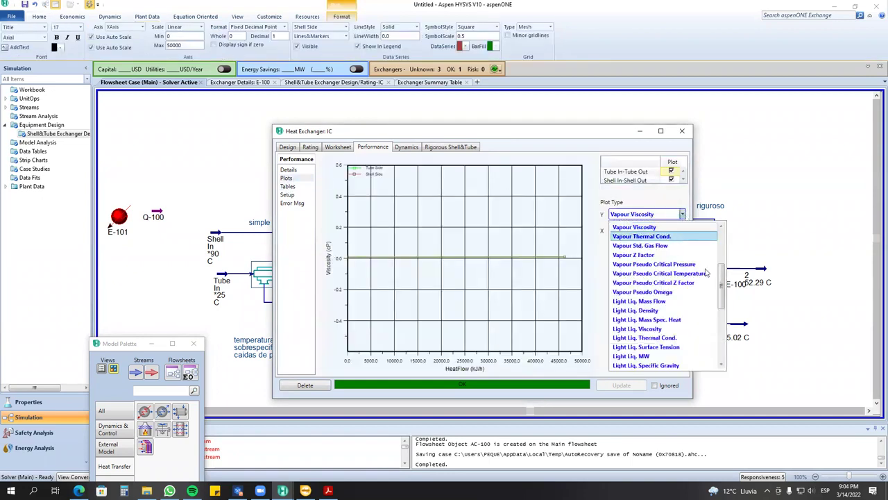
{"action": "scroll", "coordinate": [720, 233], "scroll_direction": "up", "scroll_amount": 4}
{"action": "left_click", "coordinate": [632, 227]}
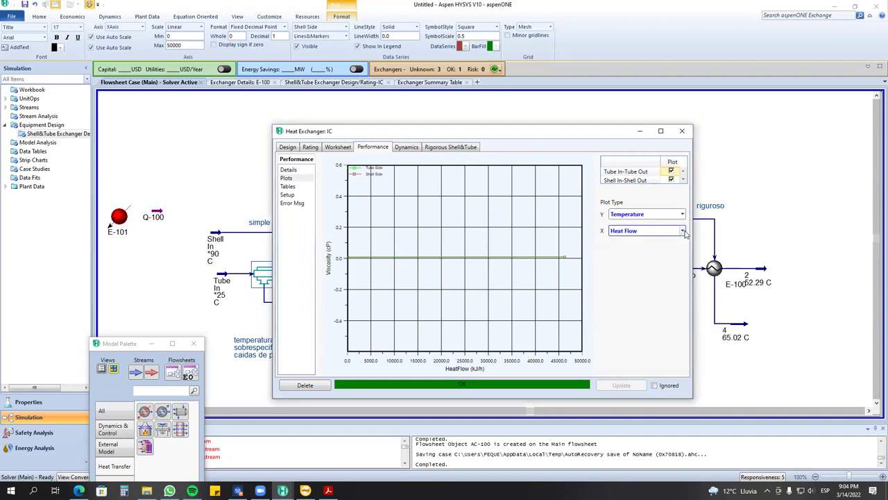
Review exchanger IC's tabular performance results for the tube side and the shell side.
{"action": "left_click", "coordinate": [288, 187]}
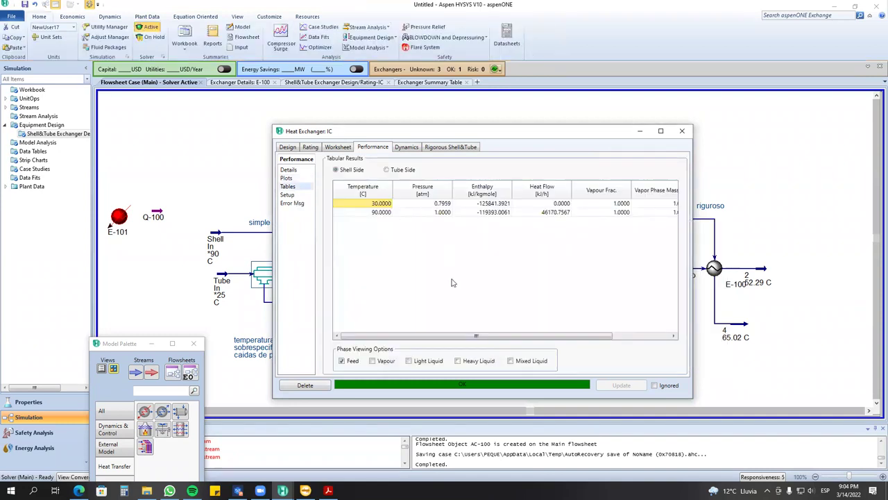
{"action": "mouse_move", "coordinate": [471, 337]}
{"action": "left_mouse_down"}
{"action": "mouse_move", "coordinate": [617, 338]}
{"action": "mouse_move", "coordinate": [457, 332]}
{"action": "left_mouse_up"}
{"action": "left_click", "coordinate": [388, 170]}
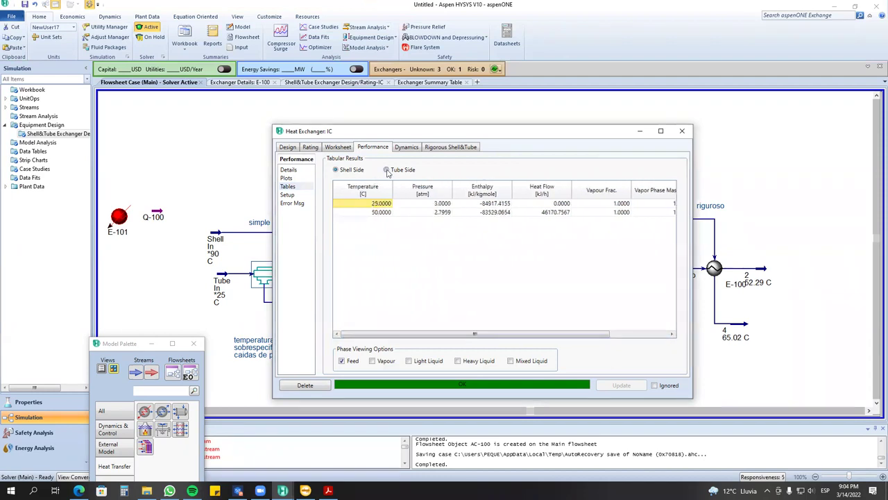
{"action": "left_click", "coordinate": [352, 170]}
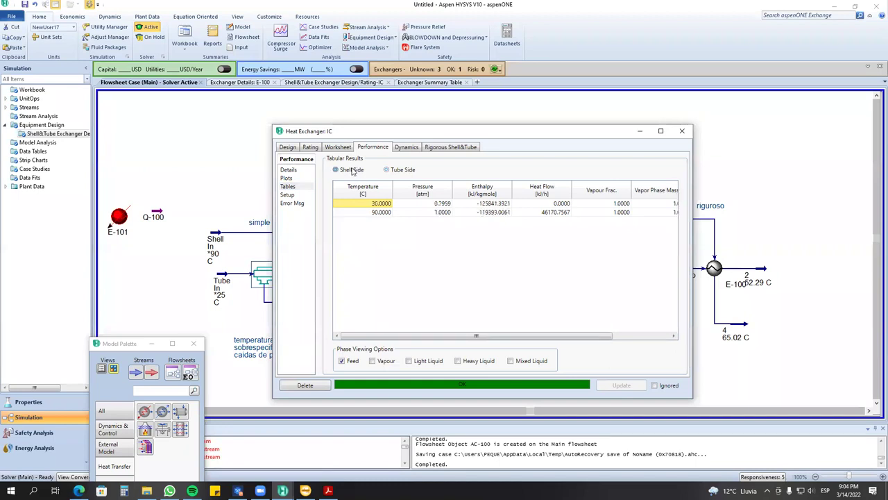
Examine the available and selected viewing variables in exchanger IC's performance setup, down to the heavy liquid properties.
{"action": "left_click", "coordinate": [286, 195]}
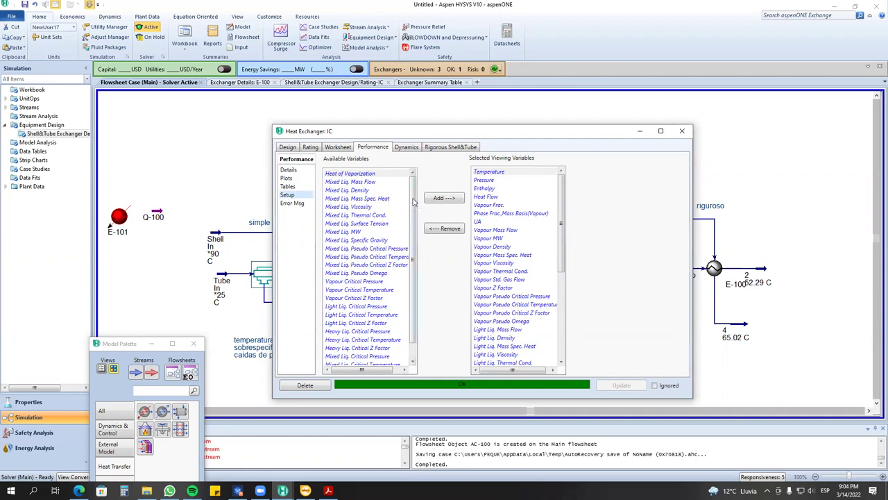
{"action": "left_click", "coordinate": [286, 179]}
{"action": "left_click", "coordinate": [288, 196]}
{"action": "left_click", "coordinate": [488, 180]}
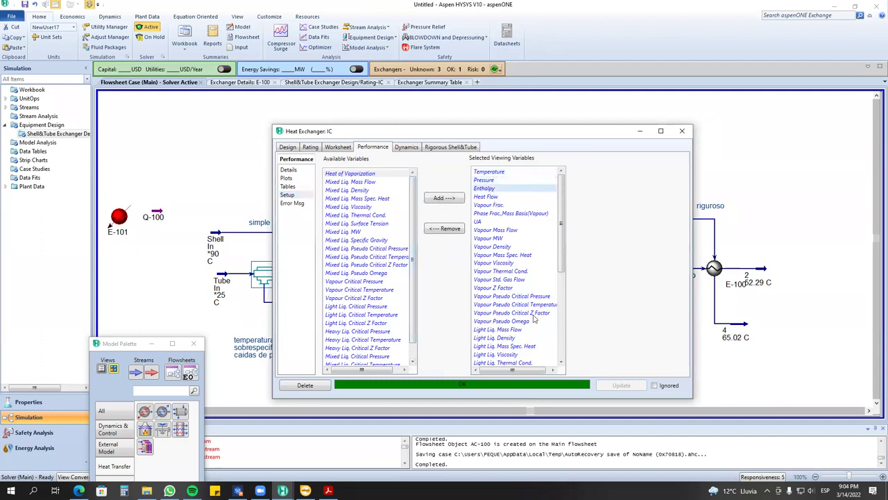
{"action": "scroll", "coordinate": [536, 319], "scroll_direction": "down", "scroll_amount": 5}
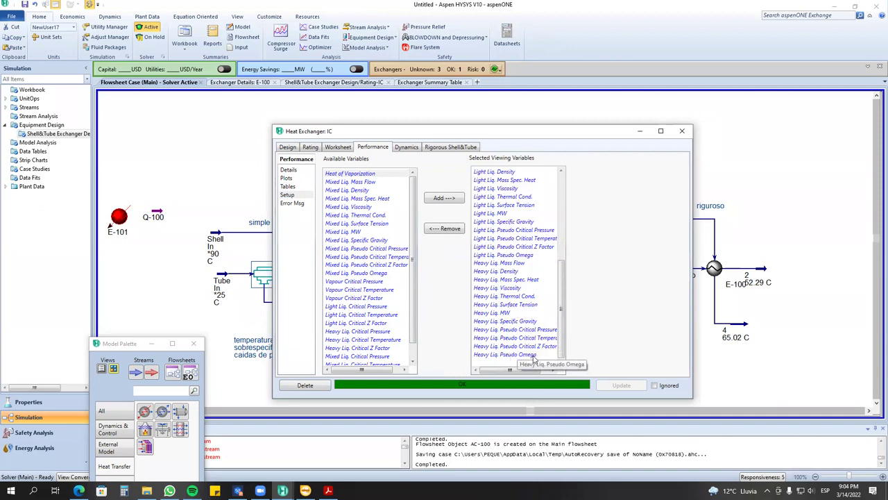
Check exchanger IC's Temperature against Heat Flow plot and browse the variables available for its Y axis.
{"action": "left_click", "coordinate": [286, 179]}
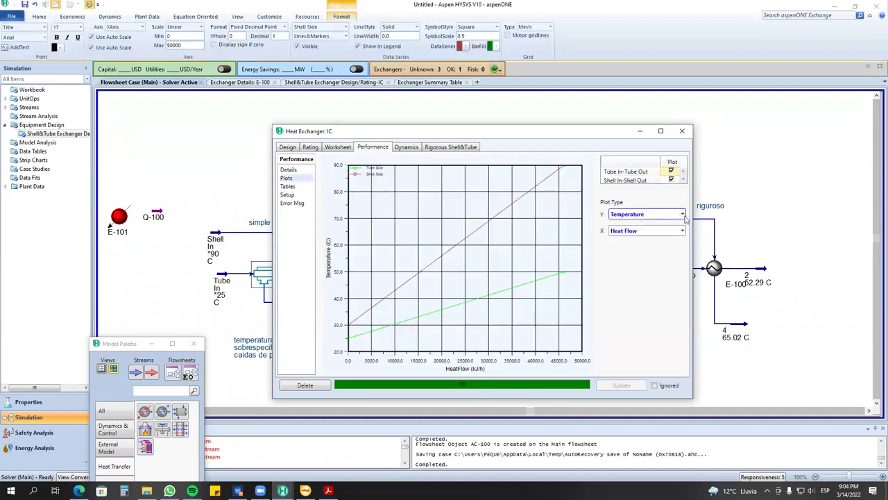
{"action": "left_click", "coordinate": [683, 215]}
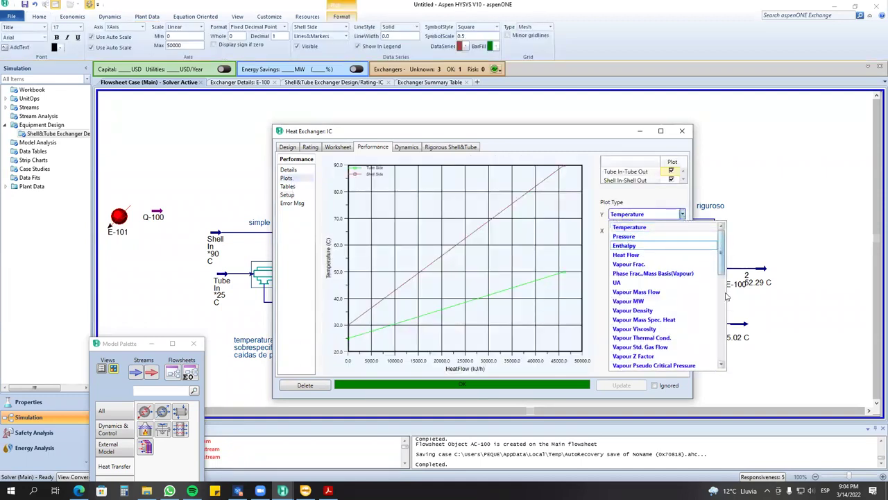
{"action": "scroll", "coordinate": [725, 297], "scroll_direction": "down", "scroll_amount": 10}
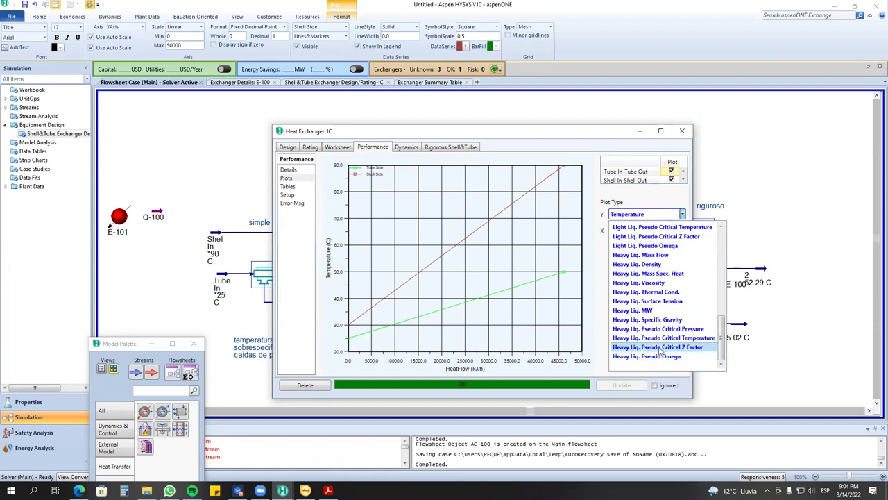
{"action": "left_click", "coordinate": [682, 214]}
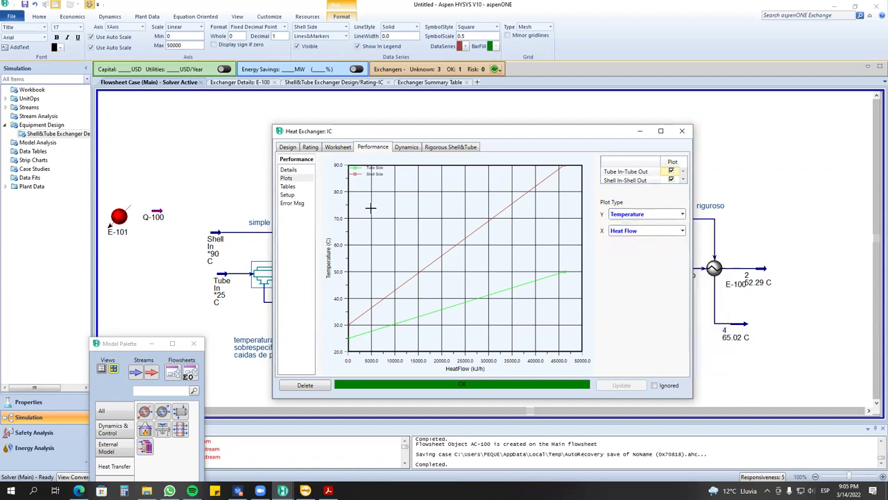
Compare the viewing variables in the performance setup with the columns of exchanger IC's shell-side results table.
{"action": "left_click", "coordinate": [287, 196]}
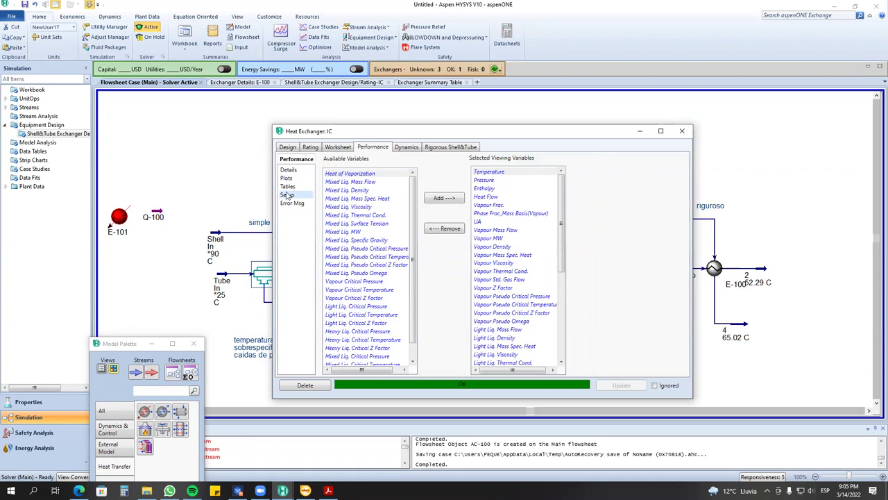
{"action": "left_click", "coordinate": [287, 188]}
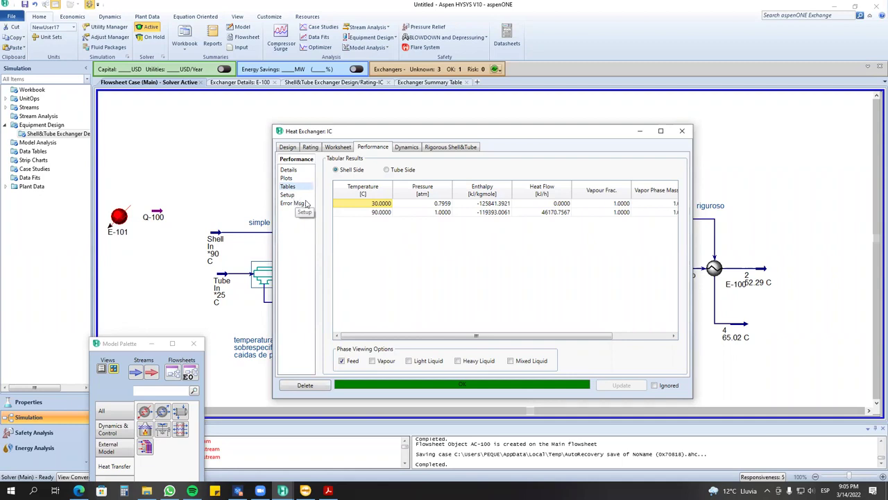
{"action": "left_click", "coordinate": [288, 195]}
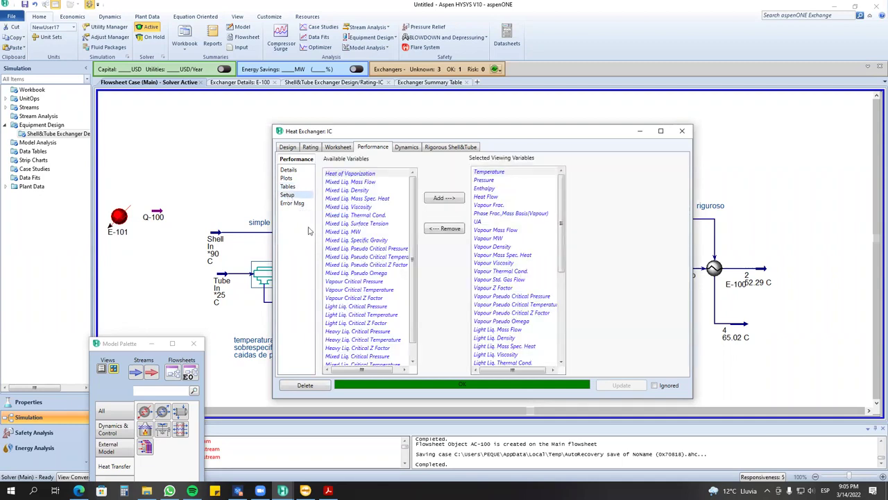
{"action": "left_click", "coordinate": [287, 187]}
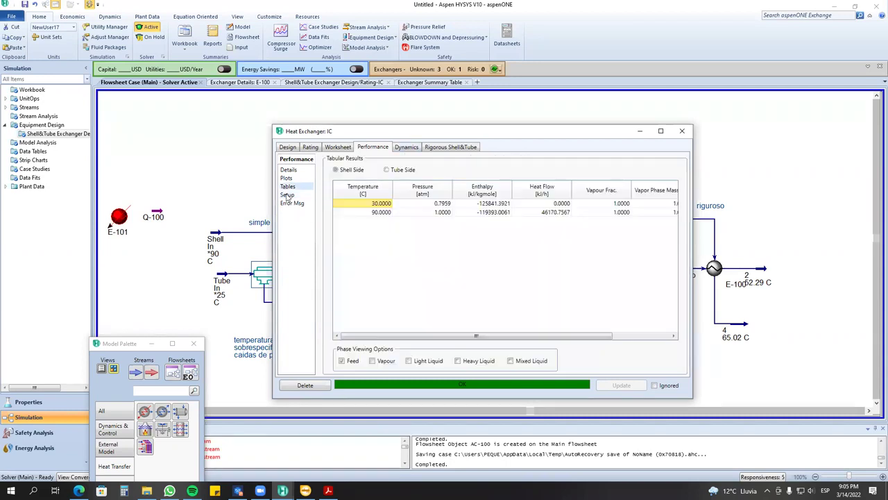
{"action": "left_click", "coordinate": [287, 195]}
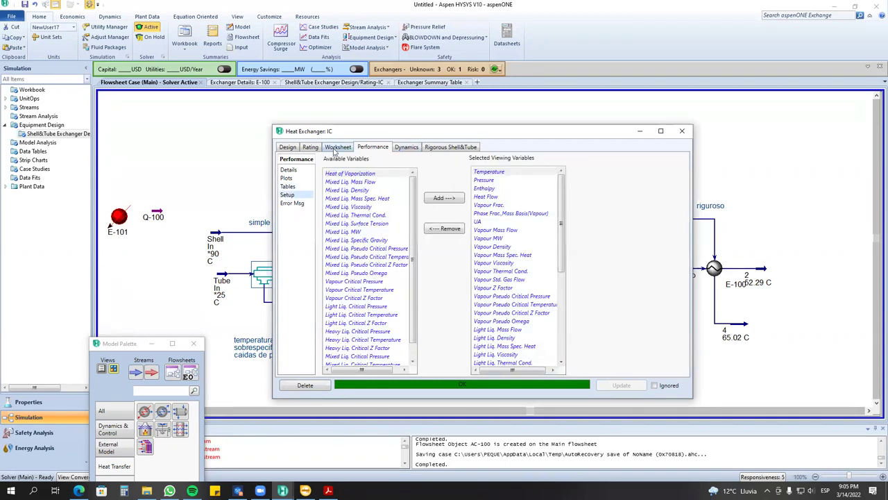
Review exchanger IC's rating sizing data for the tube dimensions and properties and the shell bundle and baffles.
{"action": "left_click", "coordinate": [288, 147]}
{"action": "left_click", "coordinate": [310, 148]}
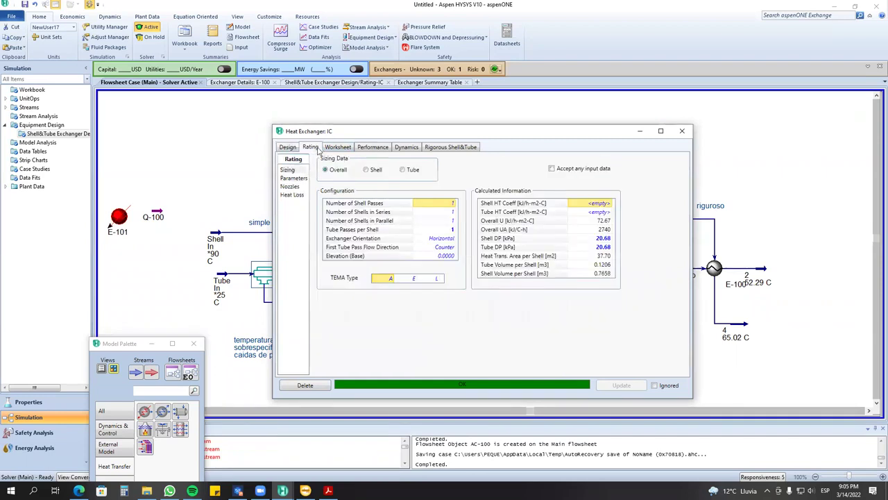
{"action": "left_click", "coordinate": [367, 170]}
{"action": "left_click", "coordinate": [415, 170]}
{"action": "left_click", "coordinate": [415, 170]}
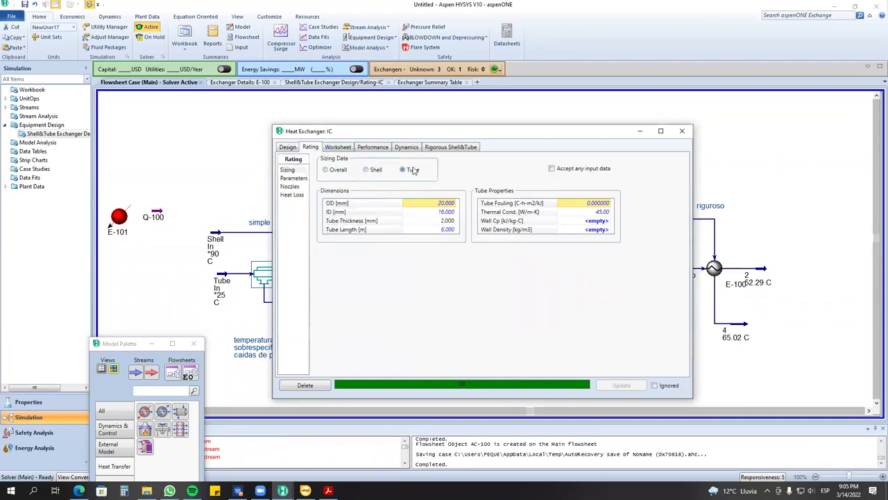
{"action": "left_click_drag", "start_coordinate": [505, 138], "coordinate": [503, 383]}
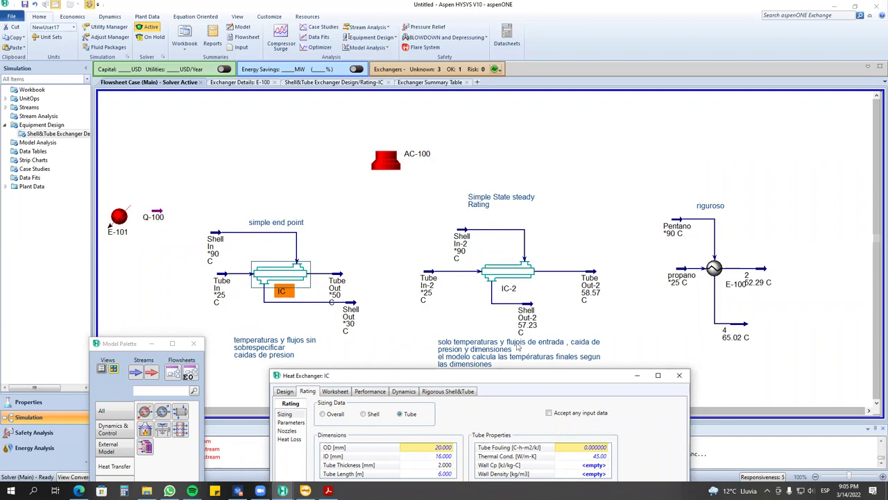
{"action": "left_click_drag", "start_coordinate": [514, 382], "coordinate": [498, 158]}
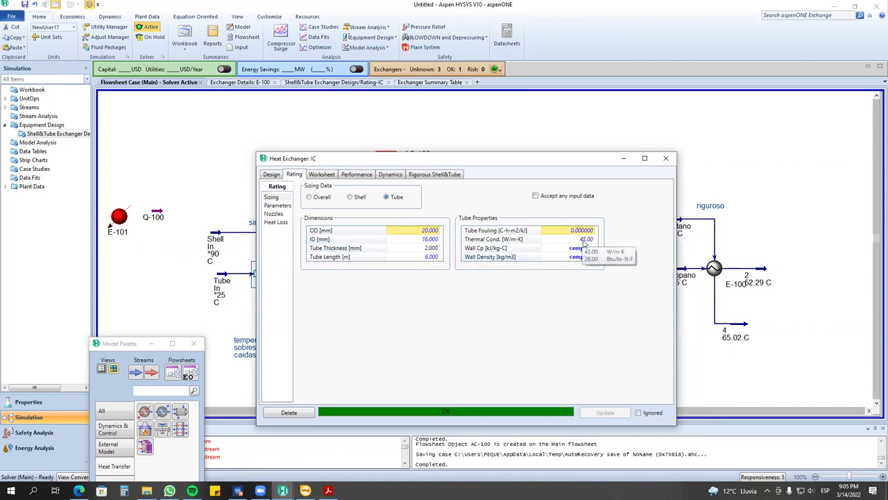
{"action": "left_click", "coordinate": [351, 197]}
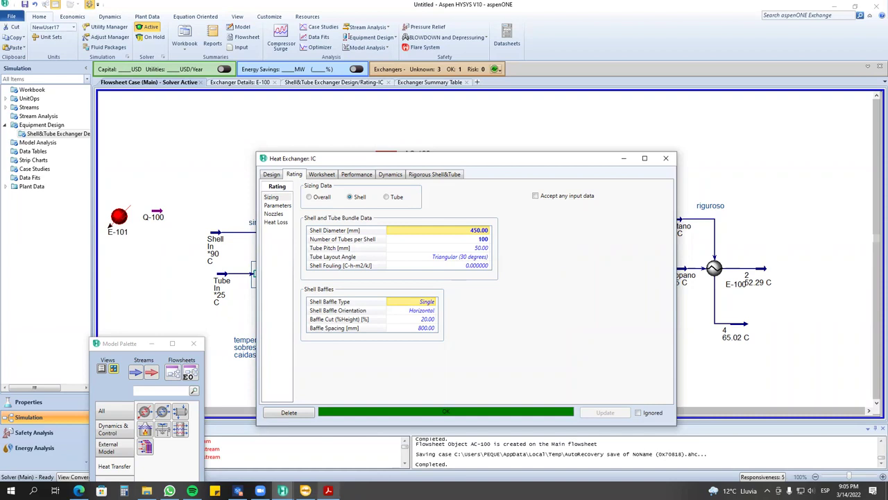
Review exchanger IC's worksheet stream conditions and its basic dynamics model parameters.
{"action": "left_click", "coordinate": [326, 175]}
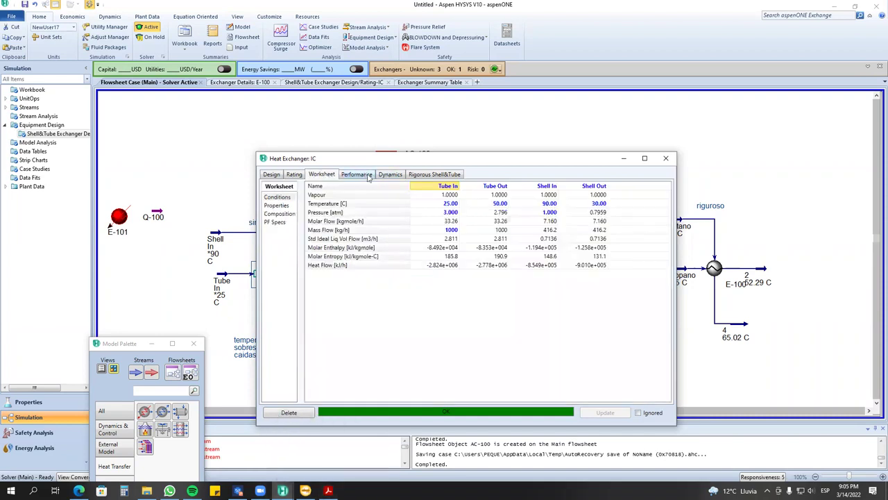
{"action": "left_click", "coordinate": [368, 176]}
{"action": "left_click", "coordinate": [389, 176]}
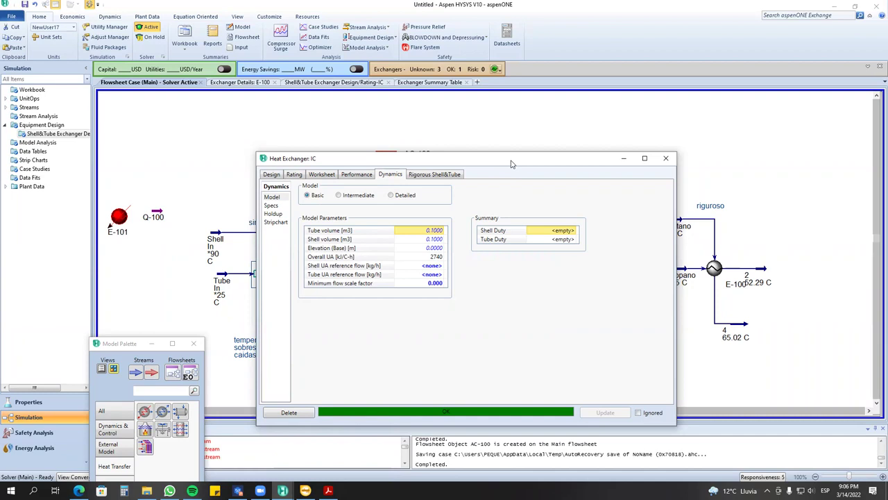
{"action": "left_click_drag", "start_coordinate": [511, 163], "coordinate": [465, 131]}
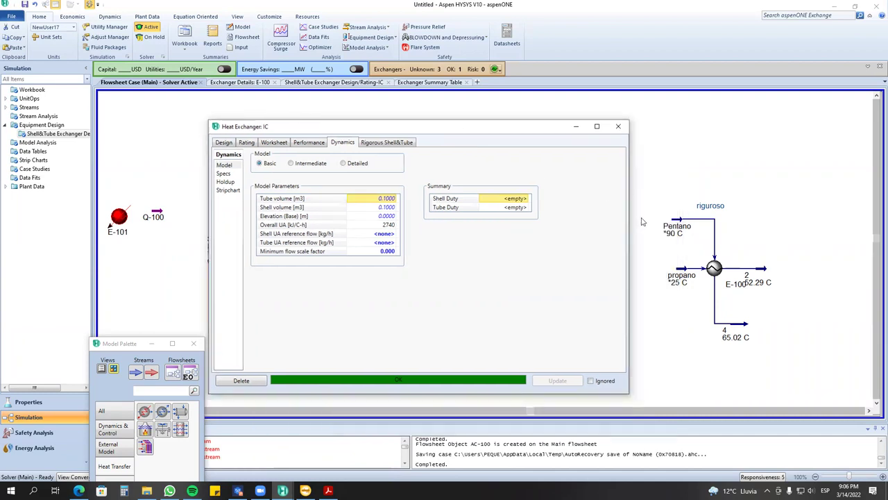
Spread out the streams around exchanger E-100, moving Pentano higher above it and propano and stream 2 farther out on either side.
{"action": "left_click_drag", "start_coordinate": [668, 221], "coordinate": [731, 193]}
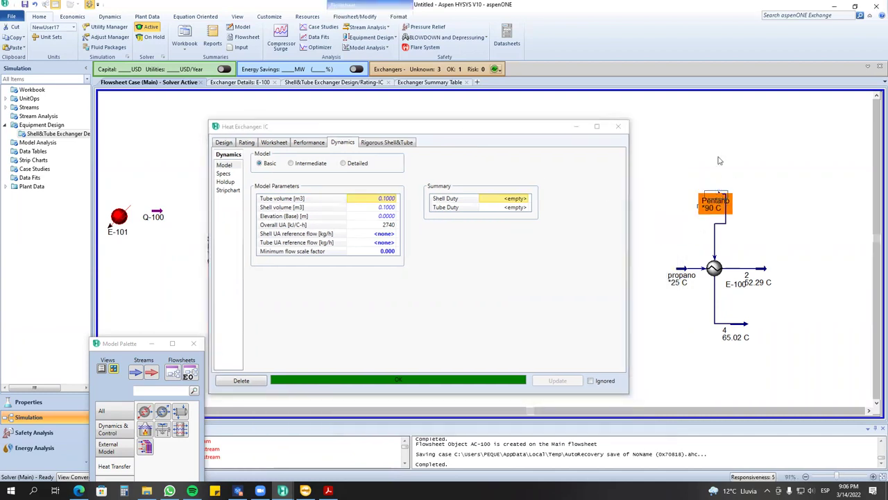
{"action": "left_click", "coordinate": [686, 274]}
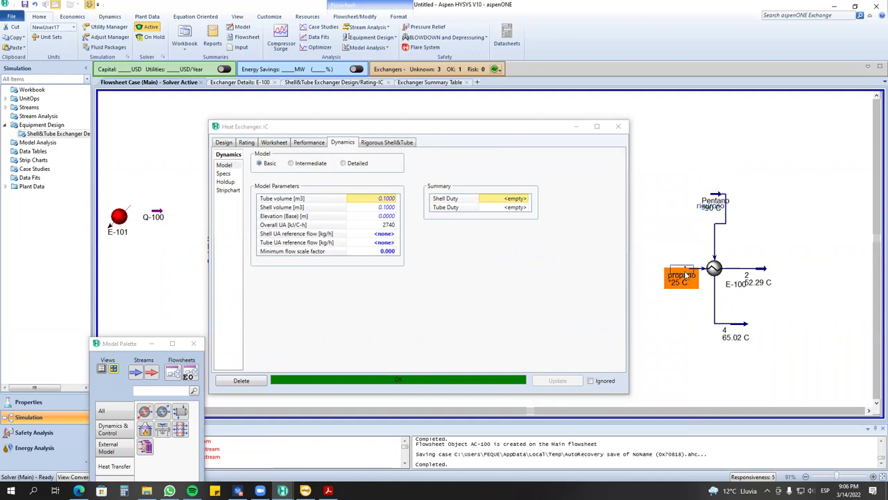
{"action": "left_click_drag", "start_coordinate": [686, 274], "coordinate": [650, 274]}
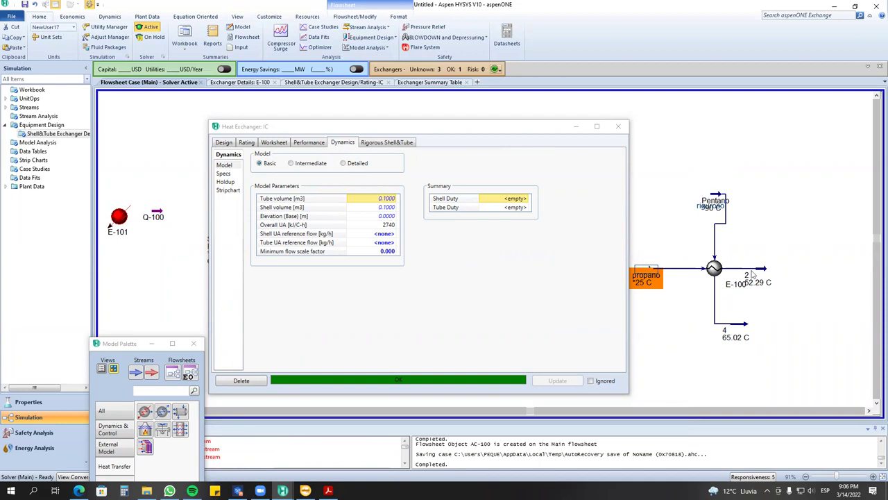
{"action": "left_click_drag", "start_coordinate": [763, 276], "coordinate": [794, 274]}
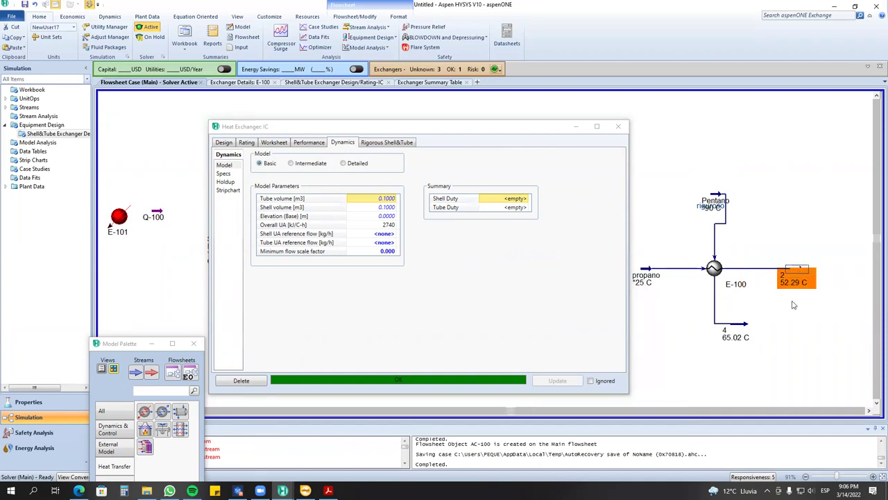
{"action": "left_click", "coordinate": [798, 290]}
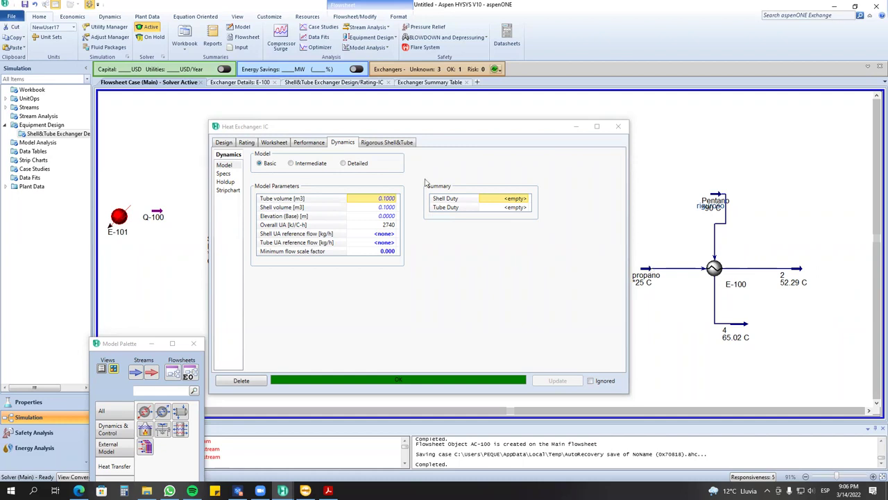
Check exchanger IC's Rigorous Shell&Tube information and reposition the Pentano stream above and to the left of exchanger E-100.
{"action": "left_click", "coordinate": [388, 143]}
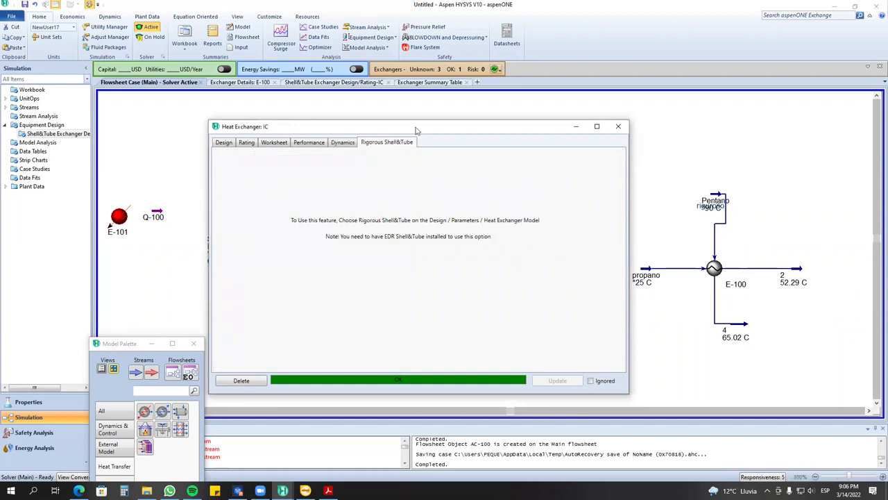
{"action": "left_click_drag", "start_coordinate": [415, 127], "coordinate": [459, 360]}
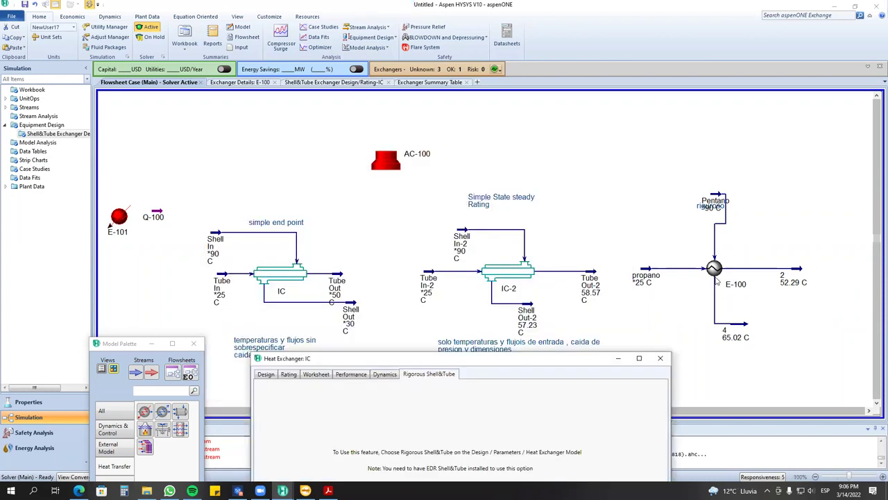
{"action": "left_click", "coordinate": [720, 199]}
{"action": "left_click_drag", "start_coordinate": [701, 193], "coordinate": [670, 184]}
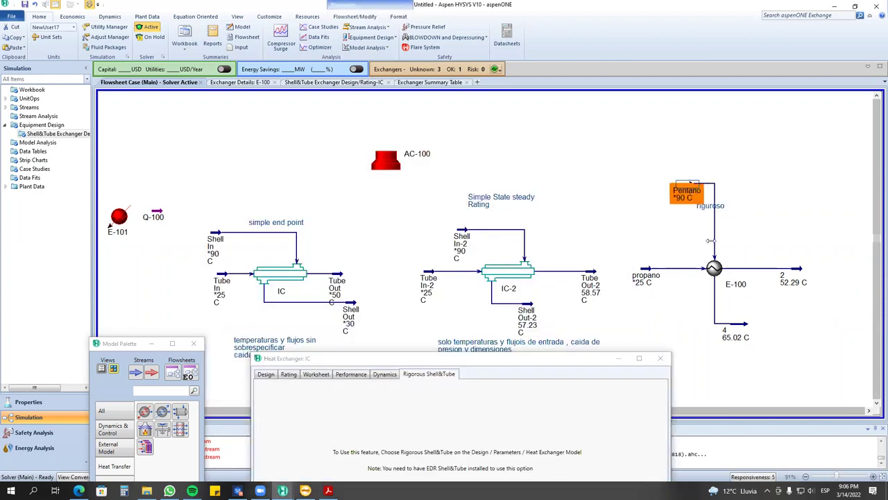
Move the "riguroso" label clear of the Pentano line, placing it just to the line's right above exchanger E-100.
{"action": "left_click", "coordinate": [708, 206]}
{"action": "left_click_drag", "start_coordinate": [708, 206], "coordinate": [738, 212]}
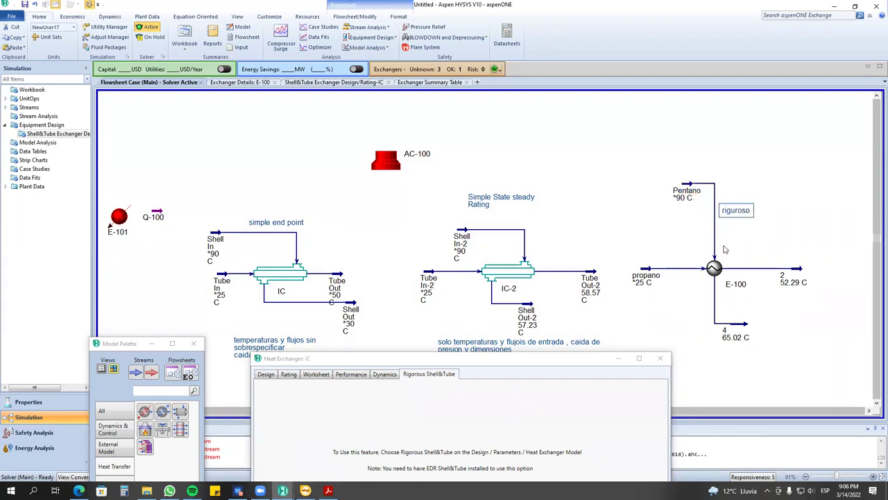
Review exchanger IC's design parameters, user variables and solver specs, and its shell sizing data for the bundle and baffles.
{"action": "left_click_drag", "start_coordinate": [522, 362], "coordinate": [532, 147]}
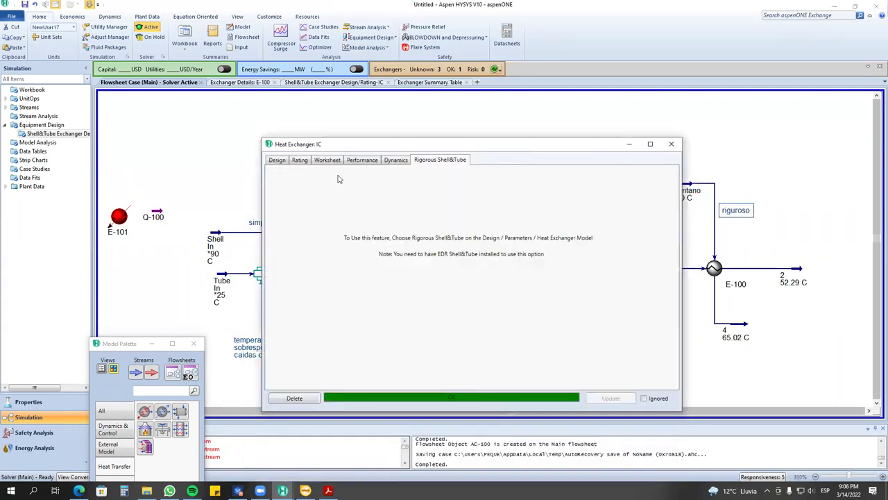
{"action": "left_click", "coordinate": [278, 161]}
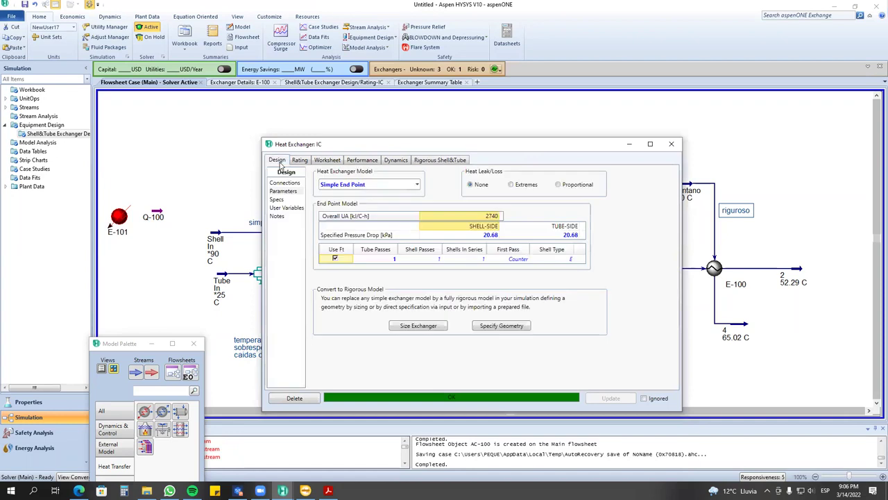
{"action": "left_click", "coordinate": [278, 207]}
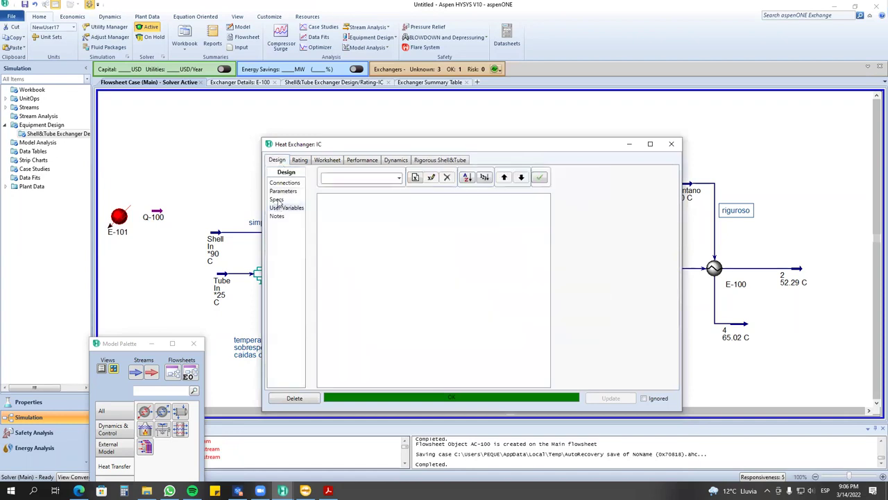
{"action": "left_click", "coordinate": [277, 200]}
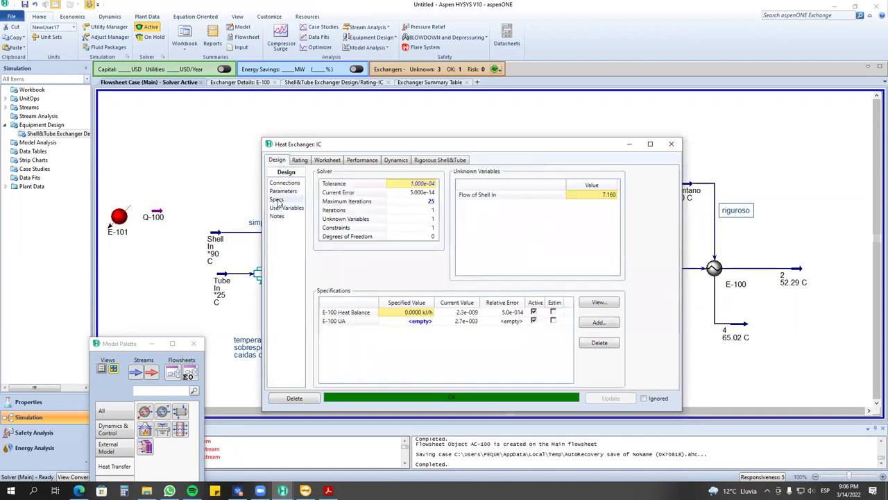
{"action": "left_click", "coordinate": [300, 160]}
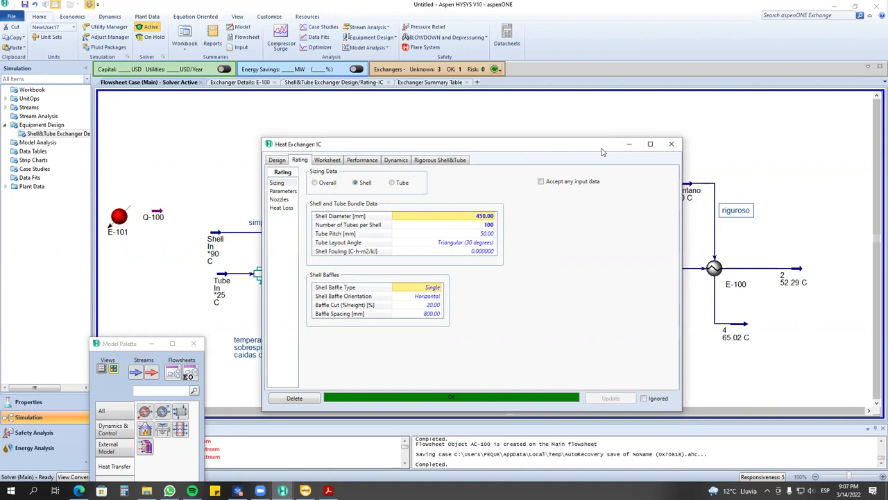
{"action": "left_click_drag", "start_coordinate": [602, 152], "coordinate": [531, 170]}
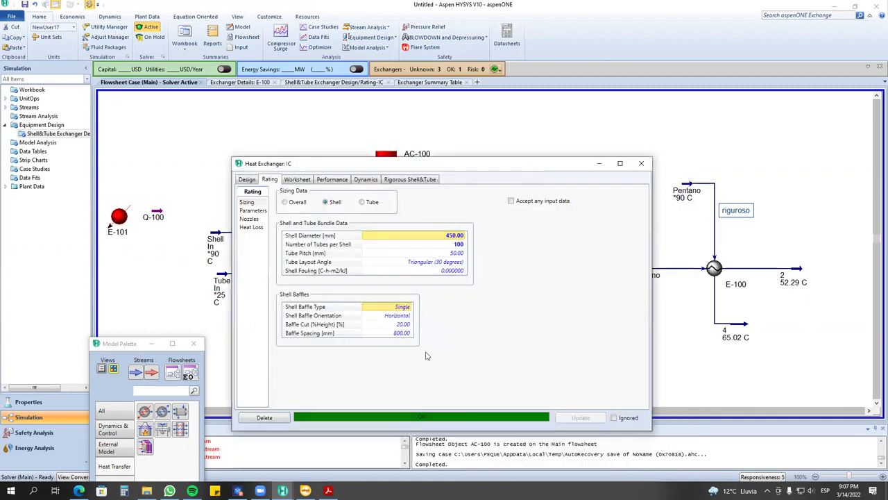
Switch to File Explorer, search drive G: for "kern" and open the PDF book Procesos de Transferencia de Calor.
{"action": "key", "text": "alt+Tab"}
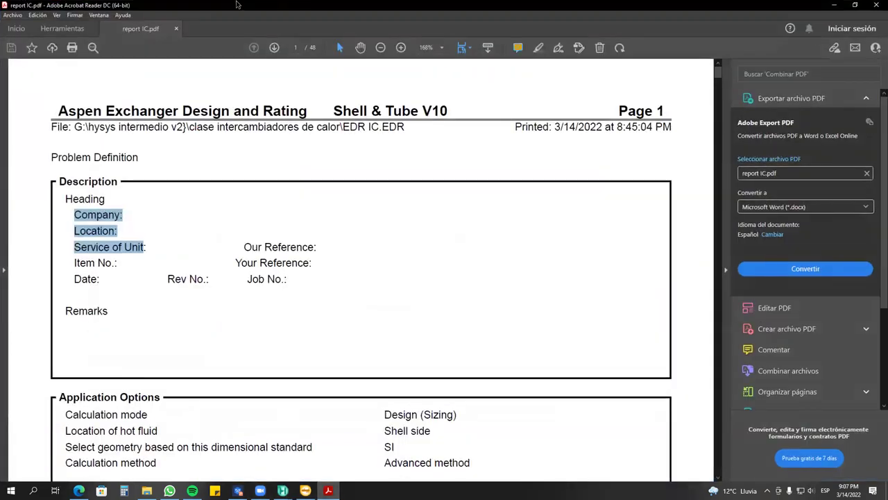
{"action": "left_click", "coordinate": [146, 491]}
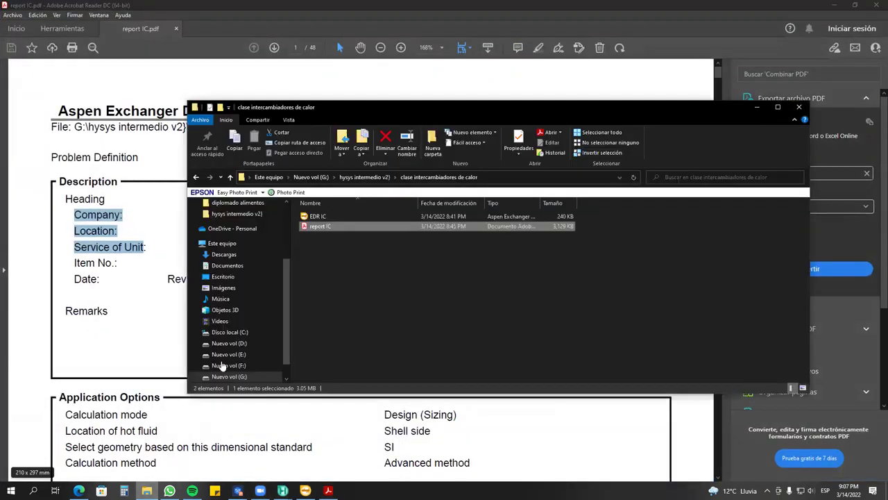
{"action": "left_click", "coordinate": [311, 177]}
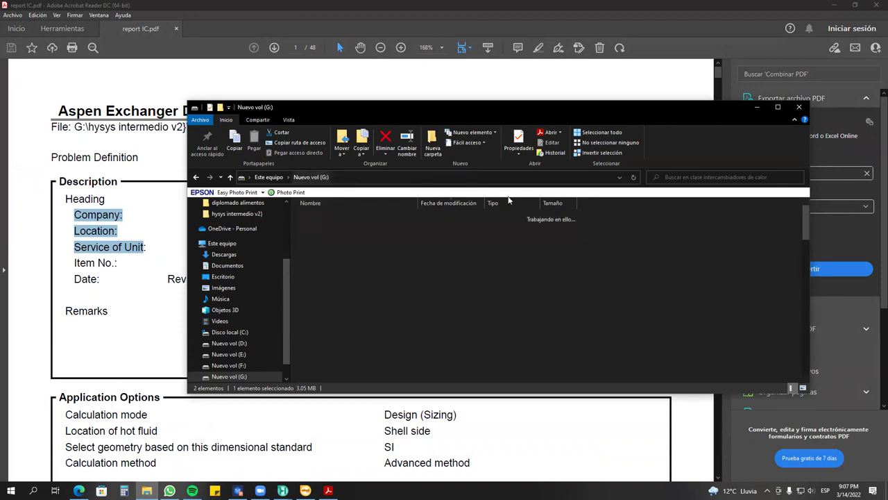
{"action": "left_click", "coordinate": [680, 178]}
{"action": "type", "text": "kern"}
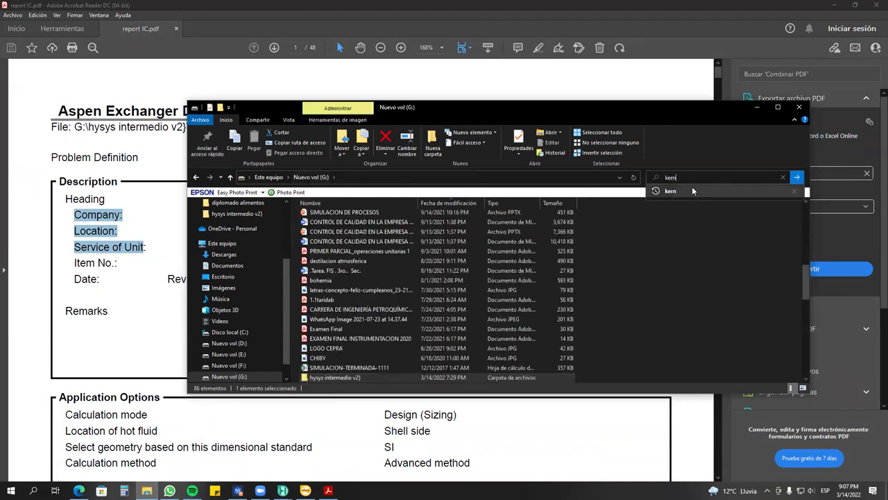
{"action": "left_click", "coordinate": [694, 190]}
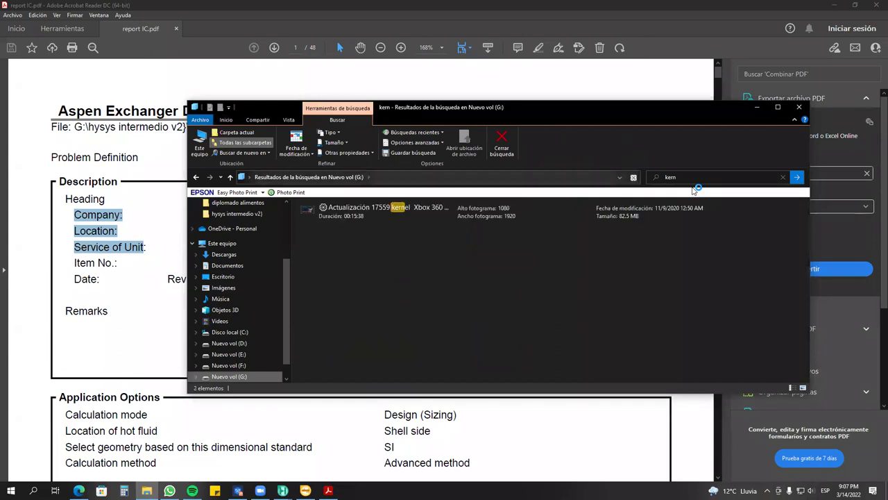
{"action": "double_click", "coordinate": [420, 236]}
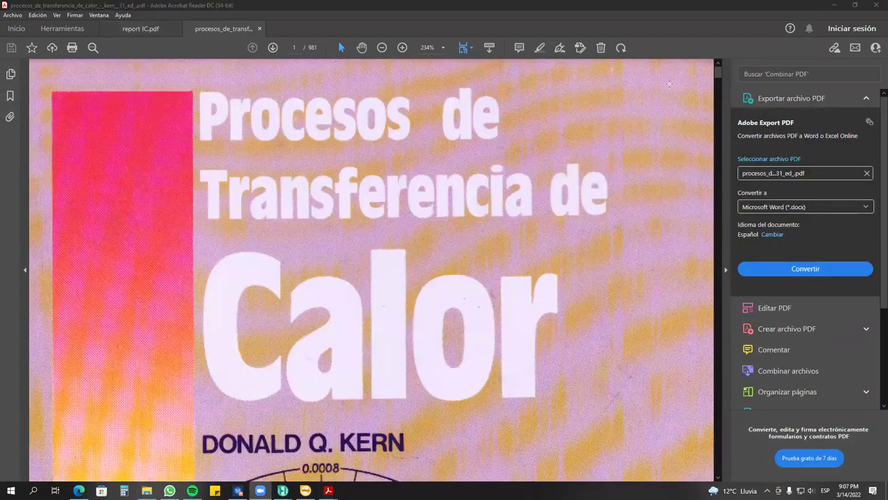
Skim the heat transfer book from its cover through the 2-4 exchanger temperature diagram to the kettle reboiler in Fig. 15.8.
{"action": "left_click_drag", "start_coordinate": [718, 72], "coordinate": [713, 165]}
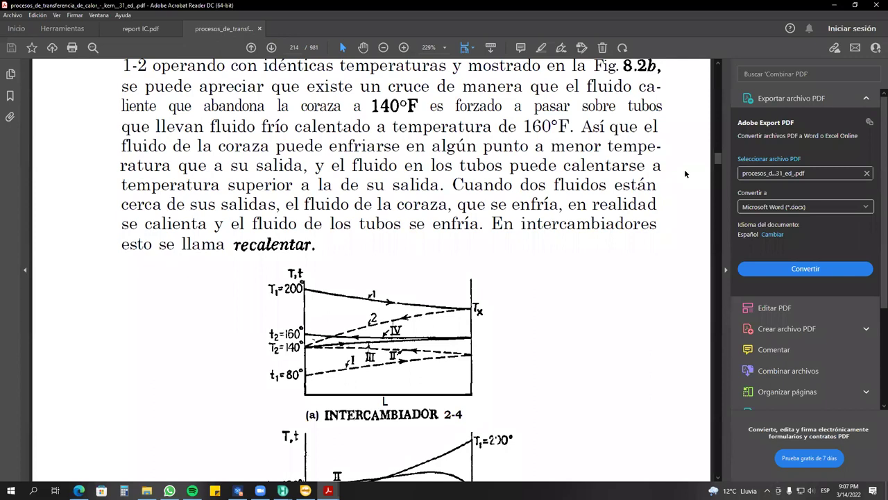
{"action": "left_click_drag", "start_coordinate": [715, 161], "coordinate": [715, 192]}
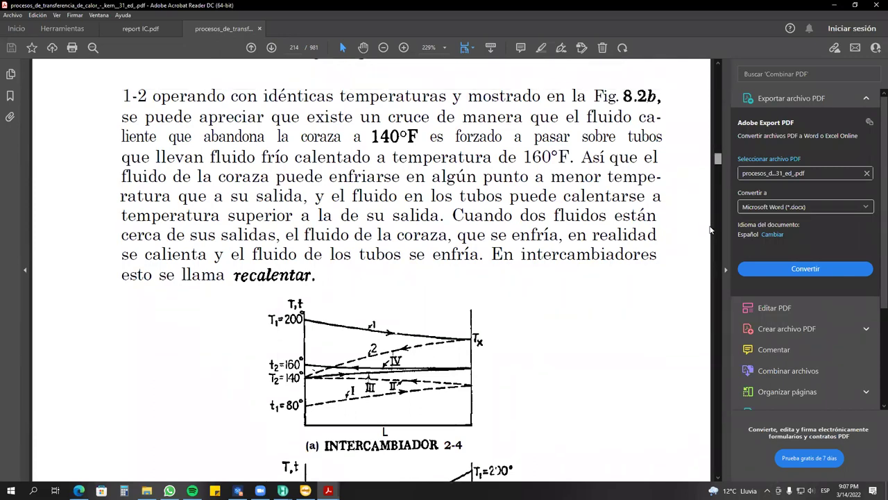
{"action": "left_click_drag", "start_coordinate": [708, 277], "coordinate": [708, 304]}
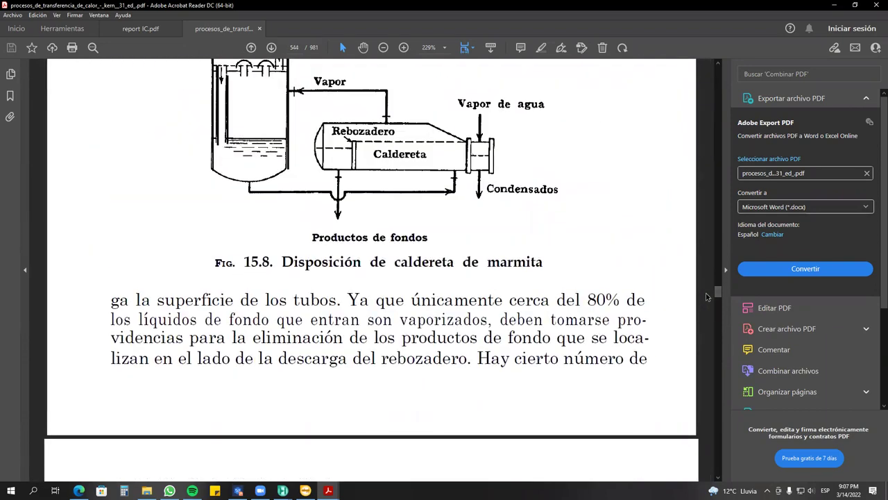
Return to Aspen HYSYS, close exchanger IC's window and move stream 2 farther from E-100 and slightly higher.
{"action": "mouse_move", "coordinate": [282, 491]}
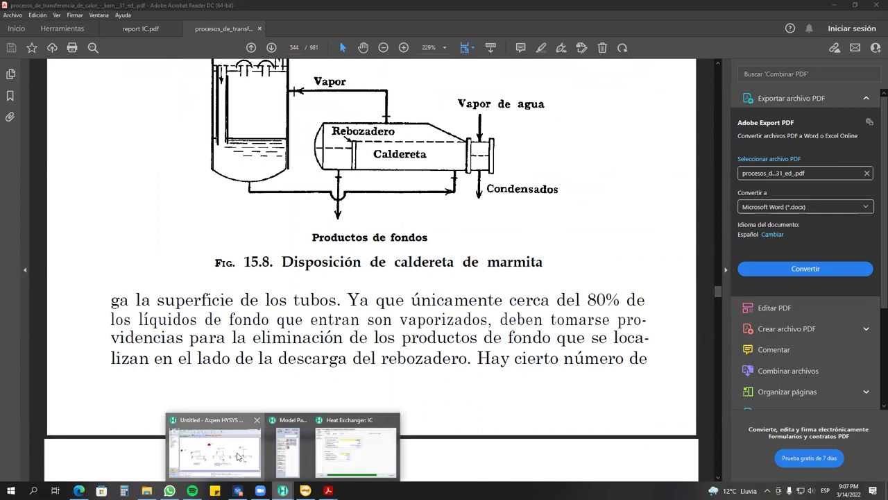
{"action": "left_click", "coordinate": [255, 430]}
{"action": "left_click", "coordinate": [641, 163]}
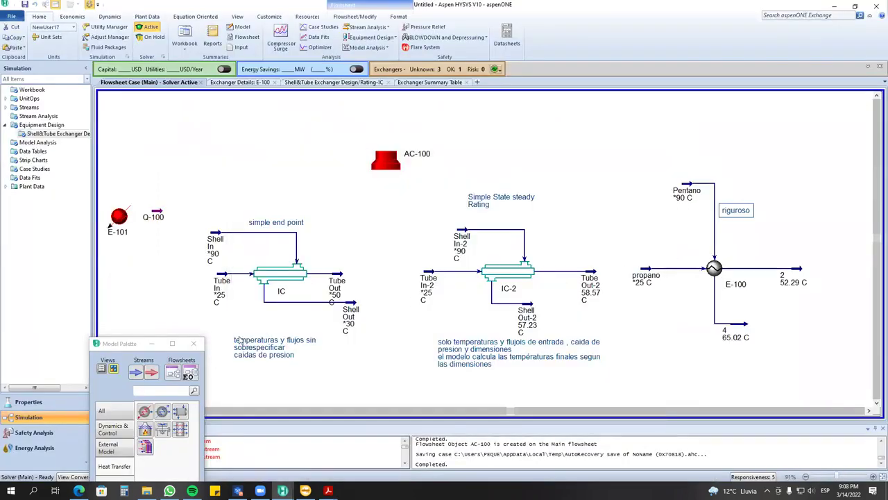
{"action": "left_click_drag", "start_coordinate": [790, 277], "coordinate": [828, 275]}
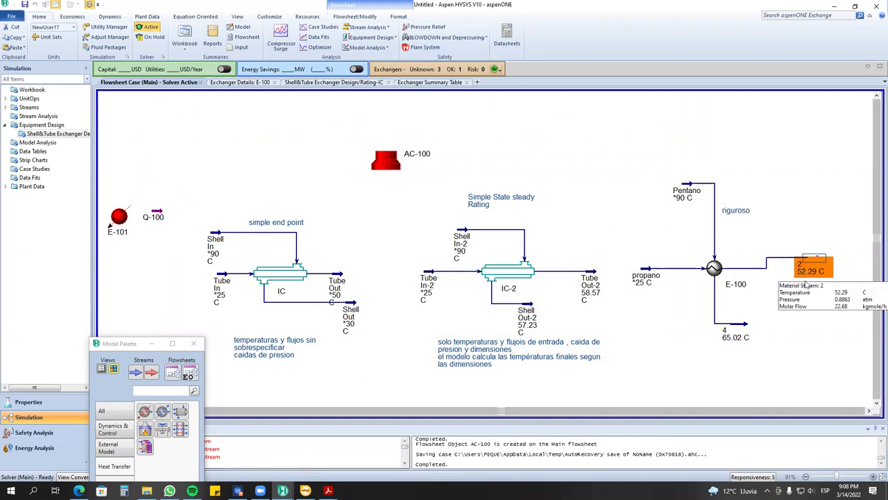
Review the Rigorous Shell&Tube results summary of exchanger E-100 and close its window.
{"action": "double_click", "coordinate": [714, 267]}
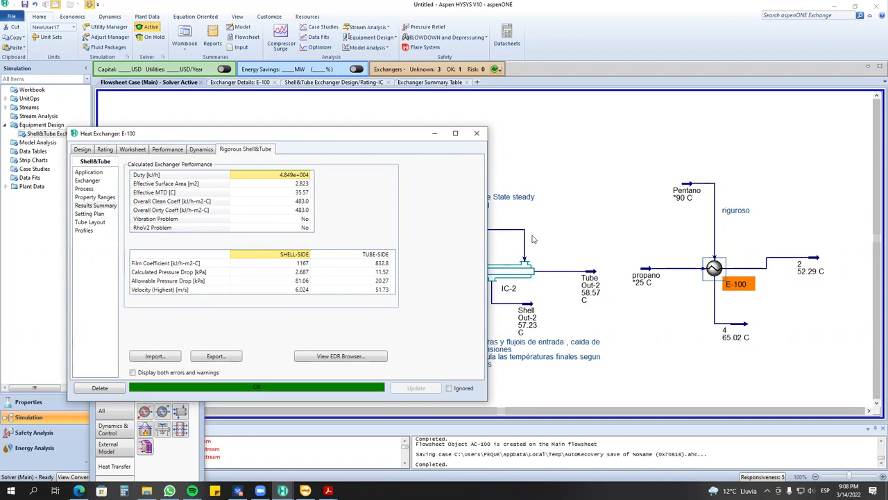
{"action": "left_click", "coordinate": [477, 132]}
Select exchanger IC together with its four streams and label, and move the Model Palette higher to show all its categories.
{"action": "left_click_drag", "start_coordinate": [179, 213], "coordinate": [408, 331]}
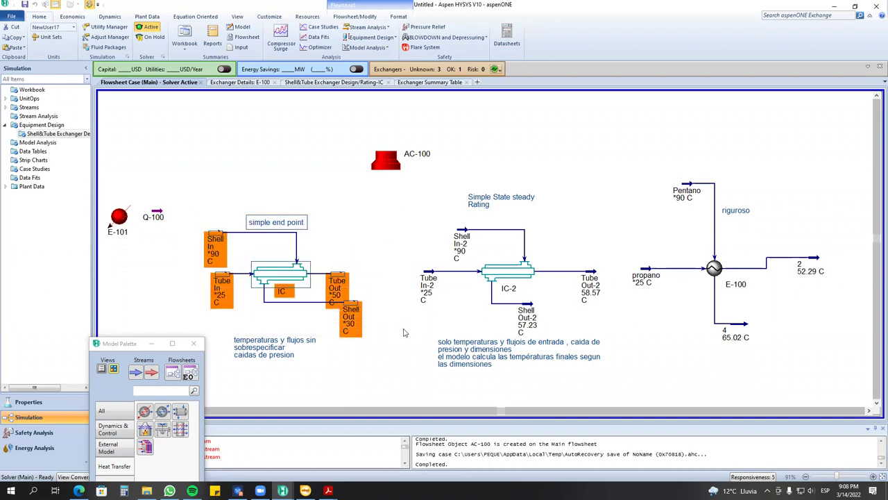
{"action": "left_click", "coordinate": [407, 334]}
{"action": "mouse_move", "coordinate": [199, 210]}
{"action": "left_mouse_down"}
{"action": "mouse_move", "coordinate": [441, 334]}
{"action": "mouse_move", "coordinate": [441, 347]}
{"action": "mouse_move", "coordinate": [198, 212]}
{"action": "mouse_move", "coordinate": [175, 211]}
{"action": "mouse_move", "coordinate": [186, 206]}
{"action": "mouse_move", "coordinate": [406, 333]}
{"action": "mouse_move", "coordinate": [393, 337]}
{"action": "mouse_move", "coordinate": [197, 196]}
{"action": "left_mouse_up"}
{"action": "left_click", "coordinate": [127, 346]}
{"action": "left_click_drag", "start_coordinate": [127, 345], "coordinate": [97, 153]}
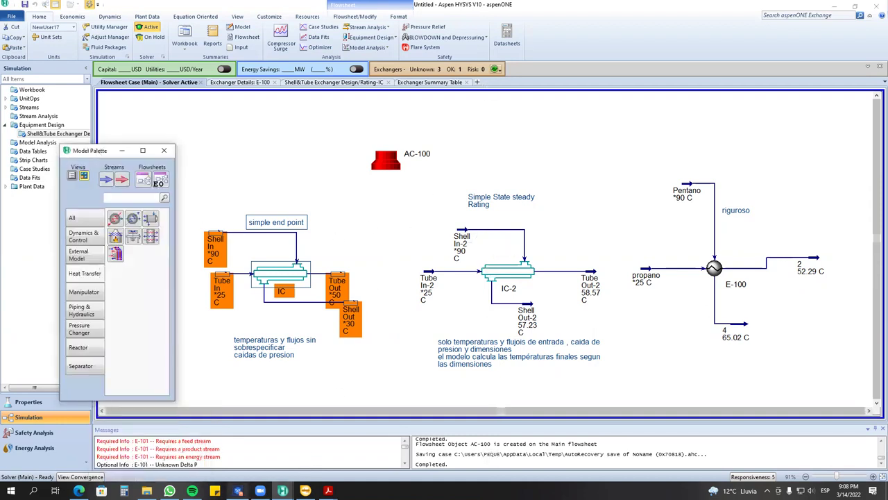
Switch to the WPS presentation, highlight the exchanger types listed on the "Intercambiadores de calor" slide, and return to HYSYS.
{"action": "left_click", "coordinate": [238, 491]}
{"action": "left_click", "coordinate": [342, 238]}
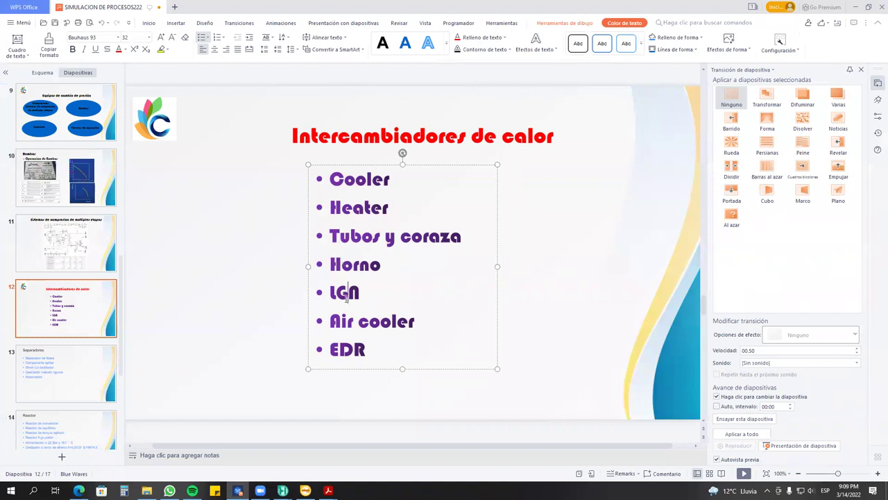
{"action": "left_click_drag", "start_coordinate": [398, 362], "coordinate": [325, 176]}
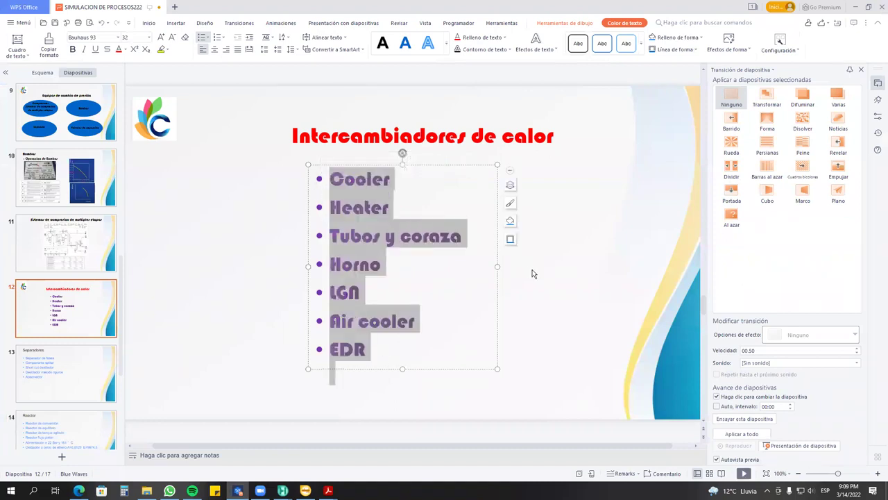
{"action": "left_click", "coordinate": [855, 8]}
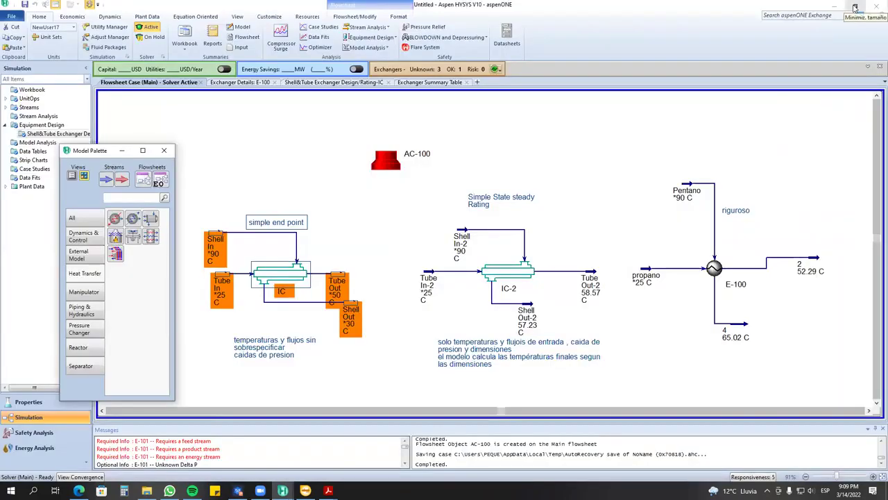
Review exchanger IC-2's overall rating sizing data and its performance details.
{"action": "left_click", "coordinate": [486, 278]}
{"action": "double_click", "coordinate": [485, 278]}
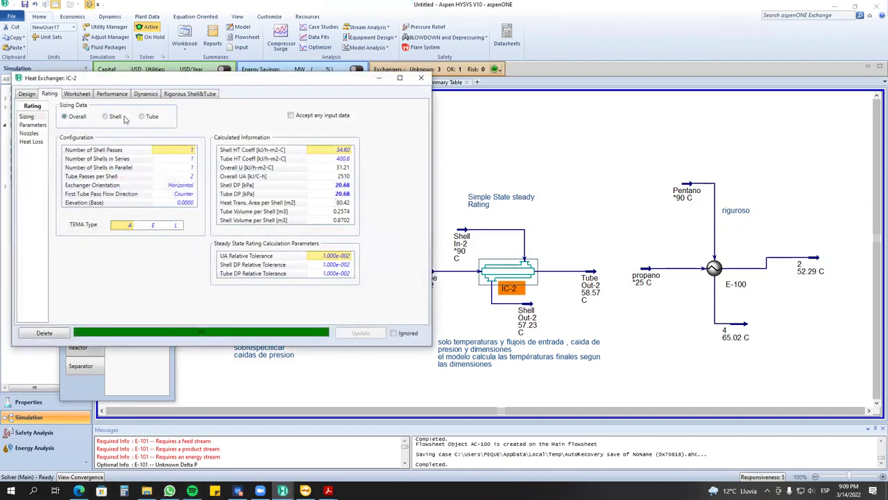
{"action": "left_click", "coordinate": [115, 94]}
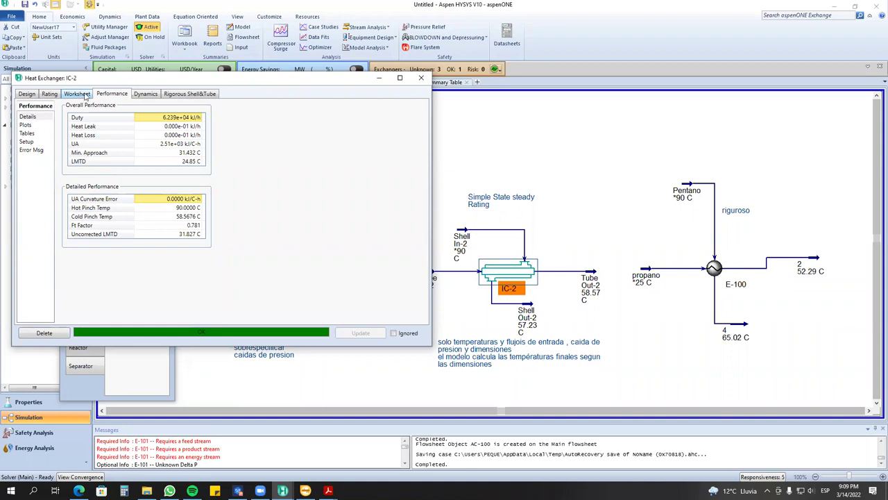
{"action": "left_click_drag", "start_coordinate": [56, 82], "coordinate": [162, 183]}
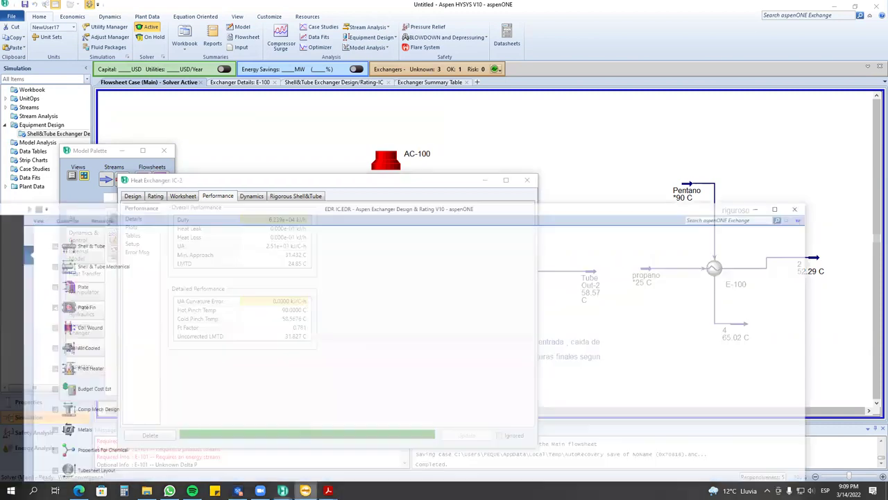
Check the list of new exchanger types in Aspen Exchanger Design & Rating, and close exchanger IC-2's window in HYSYS.
{"action": "double_click", "coordinate": [543, 188]}
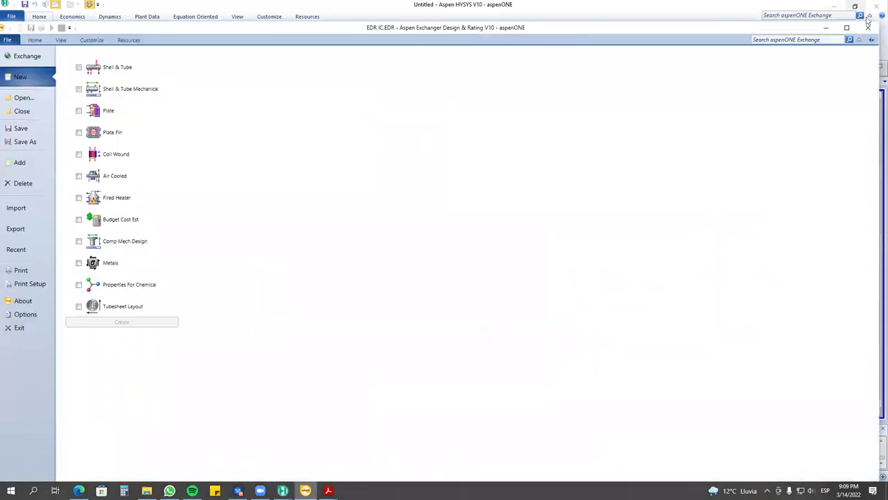
{"action": "left_click", "coordinate": [826, 29]}
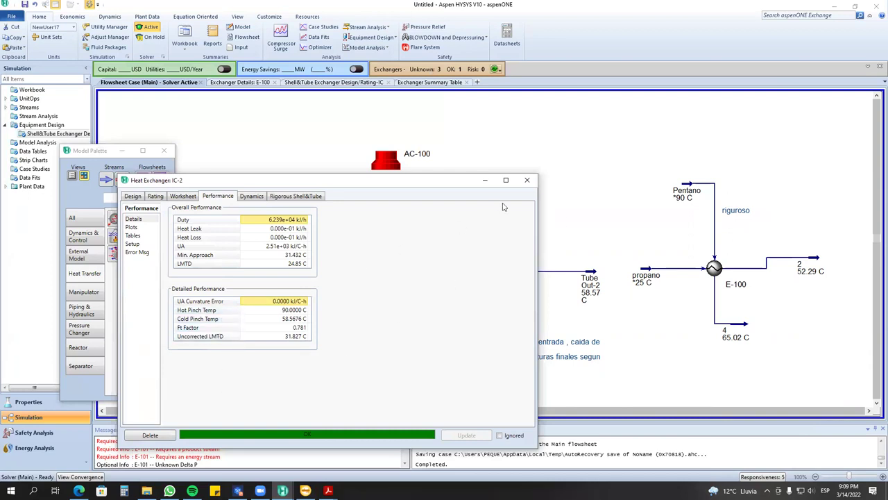
{"action": "left_click", "coordinate": [527, 180]}
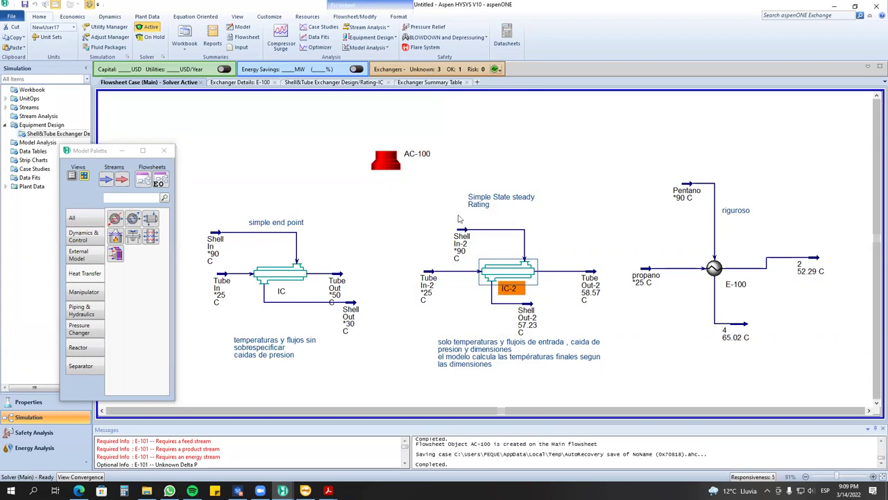
Move air cooler AC-100 from above the exchangers to the empty flowsheet area below exchanger IC's notes.
{"action": "left_click", "coordinate": [381, 167]}
{"action": "left_click_drag", "start_coordinate": [367, 300], "coordinate": [359, 414]}
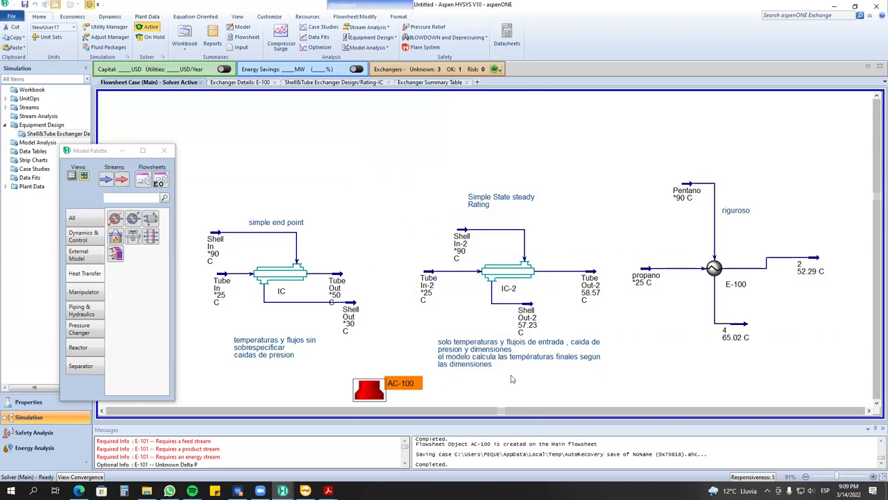
{"action": "left_click", "coordinate": [876, 404]}
{"action": "left_click", "coordinate": [876, 404]}
{"action": "left_click_drag", "start_coordinate": [371, 240], "coordinate": [272, 317]}
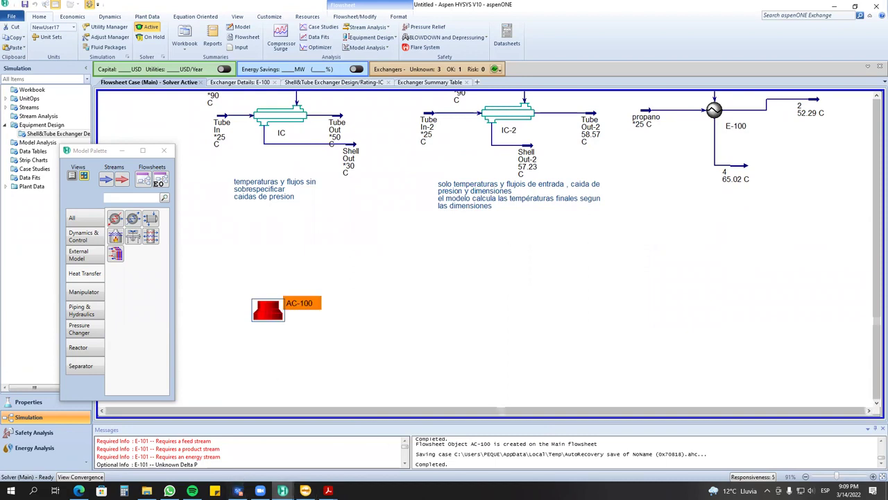
Switch to the WPS presentation and view the "Intercambiadores de calor" slide with its text deselected.
{"action": "left_click", "coordinate": [238, 437]}
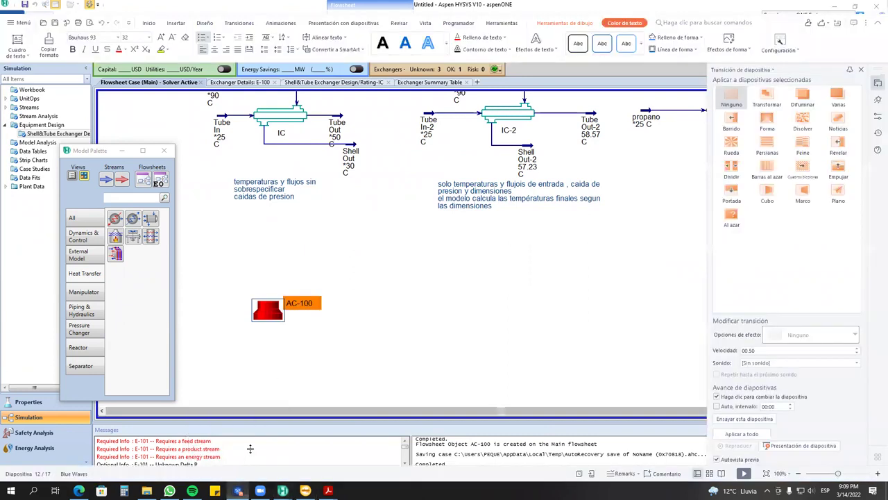
{"action": "left_click", "coordinate": [611, 265]}
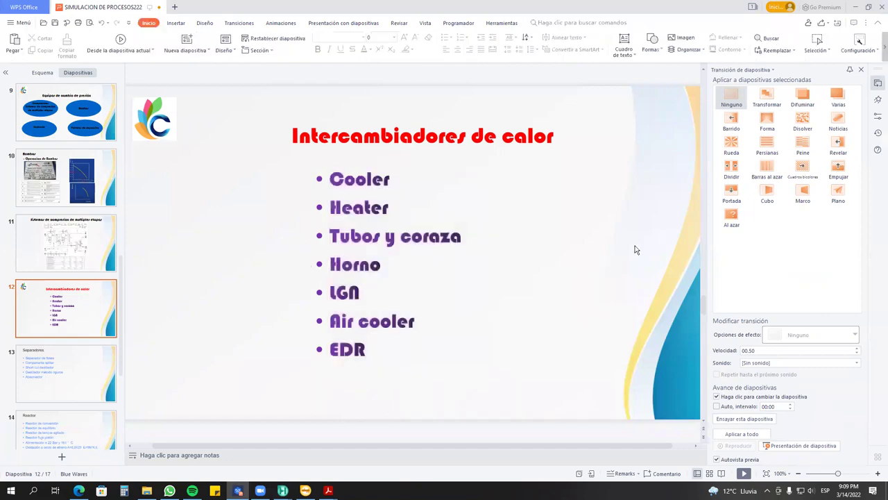
Return to the HYSYS flowsheet and move air cooler AC-100 into the empty area below exchanger IC-2's notes.
{"action": "key", "text": "alt+Tab"}
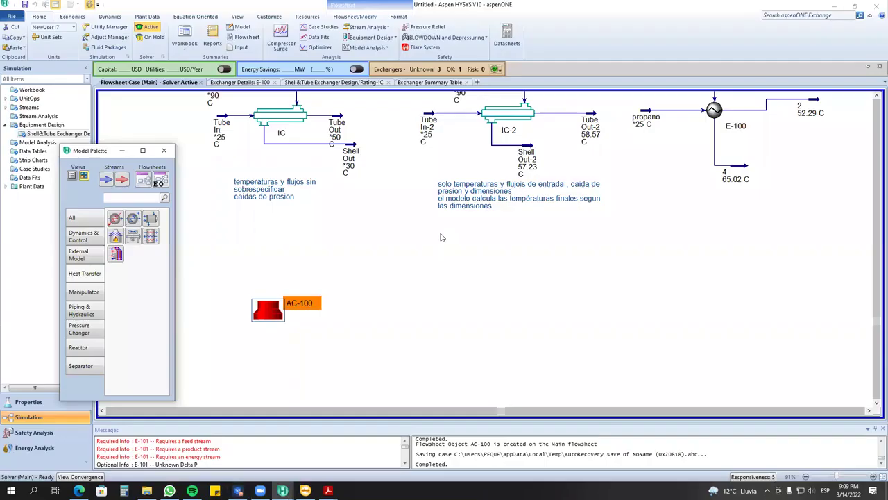
{"action": "left_click_drag", "start_coordinate": [272, 314], "coordinate": [338, 321]}
{"action": "left_click_drag", "start_coordinate": [277, 273], "coordinate": [392, 329]}
{"action": "left_click", "coordinate": [498, 345]}
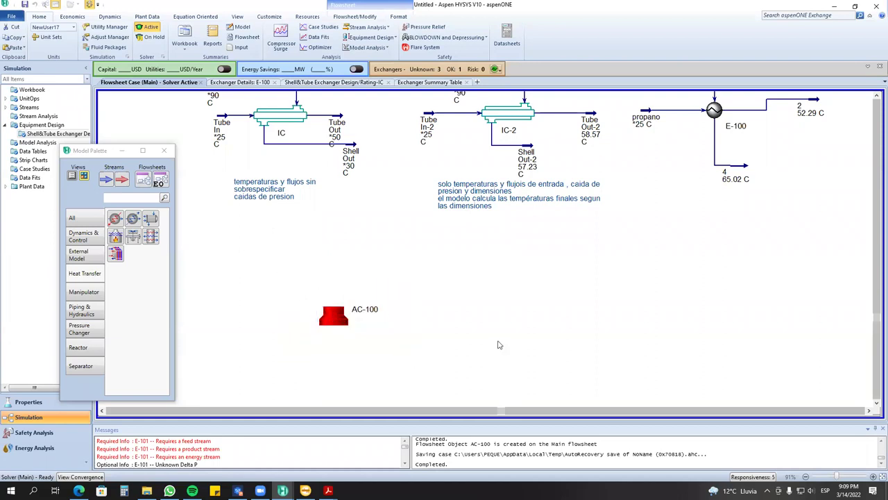
{"action": "left_click_drag", "start_coordinate": [334, 320], "coordinate": [430, 339]}
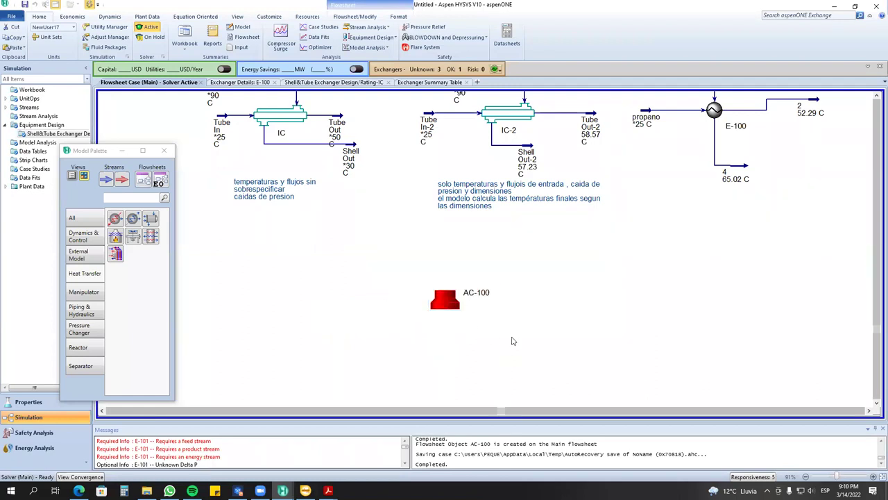
Switch to File Explorer, search drive G: for "ulrich" and open the PDF of Ulrich's process design book.
{"action": "mouse_move", "coordinate": [146, 491]}
{"action": "left_click", "coordinate": [148, 451]}
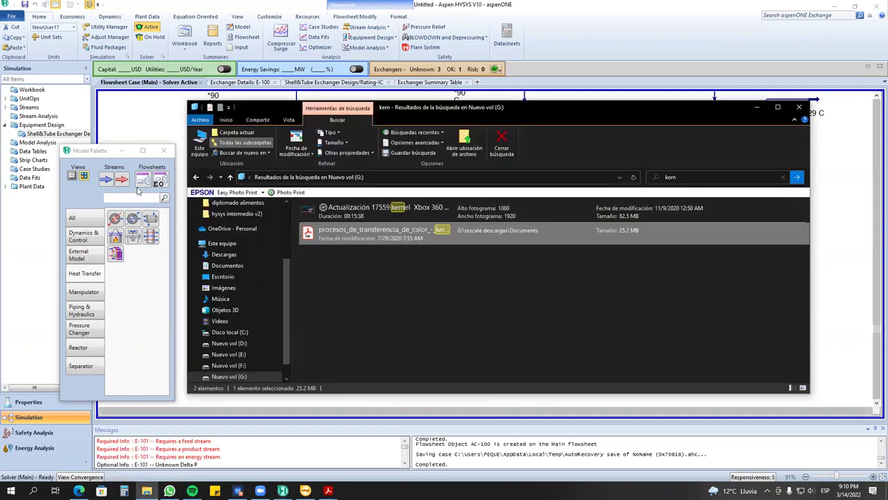
{"action": "left_click", "coordinate": [196, 177]}
{"action": "left_click", "coordinate": [694, 179]}
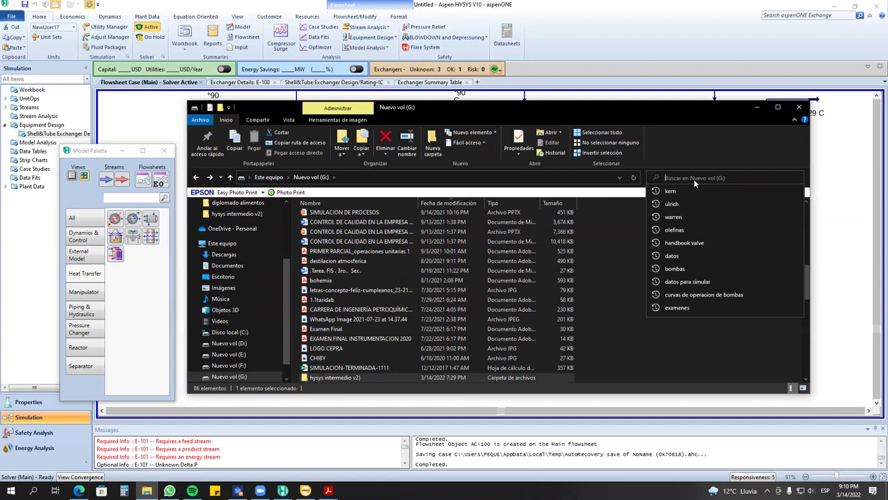
{"action": "left_click", "coordinate": [691, 200]}
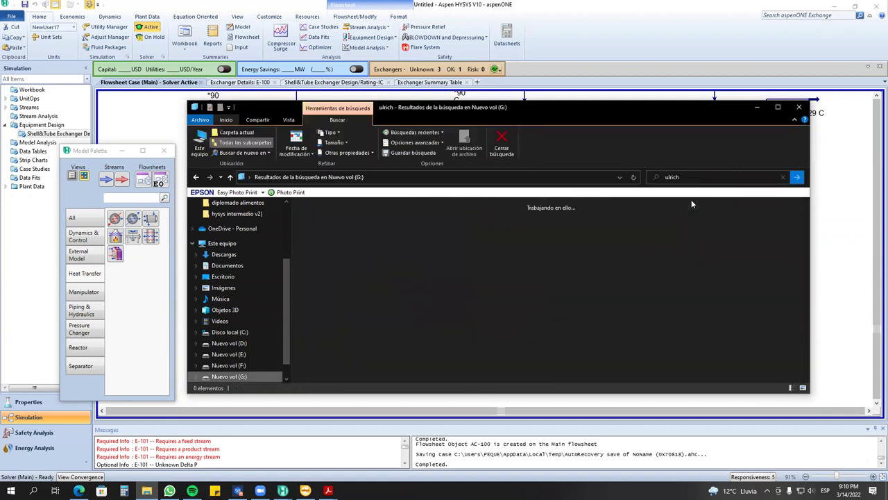
{"action": "double_click", "coordinate": [447, 210]}
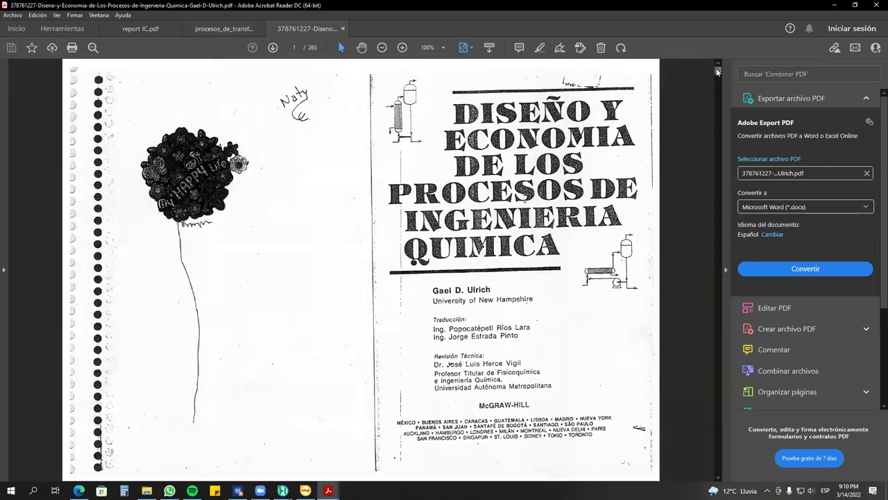
Skim the equipment design chapters of Ulrich's book, as far as the heat transfer coefficient tables 4-15a to 4-15c.
{"action": "left_click_drag", "start_coordinate": [715, 72], "coordinate": [714, 115]}
{"action": "left_click", "coordinate": [710, 162]}
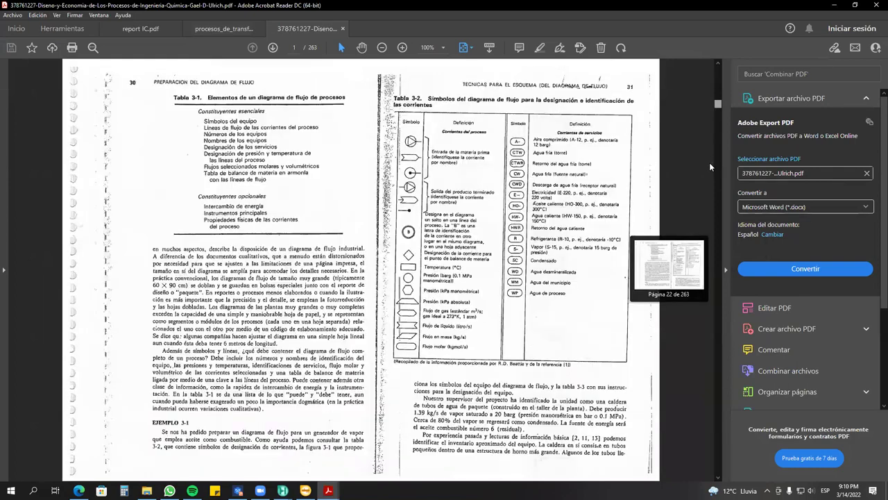
{"action": "left_click_drag", "start_coordinate": [710, 164], "coordinate": [701, 241]}
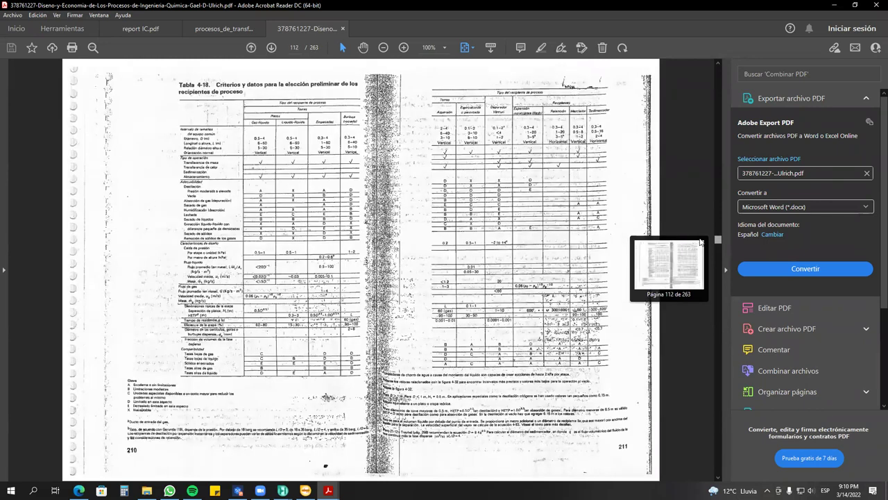
{"action": "left_click_drag", "start_coordinate": [701, 241], "coordinate": [719, 197]}
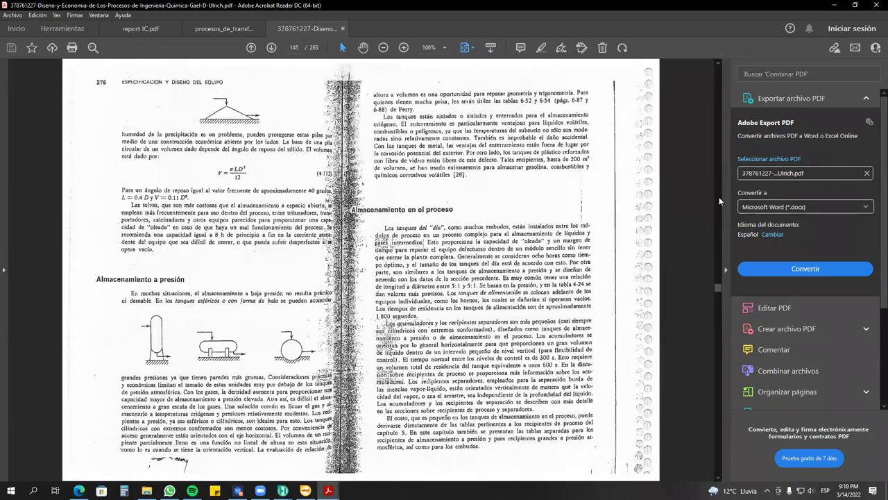
{"action": "scroll", "coordinate": [719, 196], "scroll_direction": "up", "scroll_amount": 3}
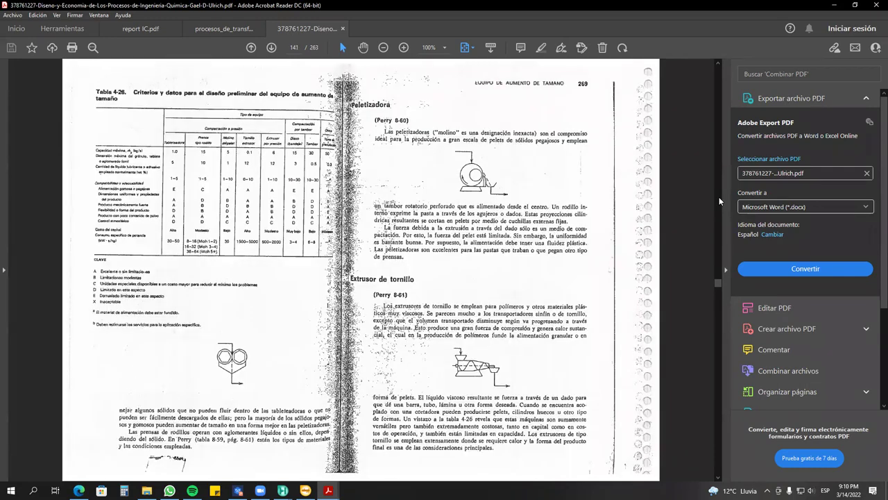
{"action": "scroll", "coordinate": [719, 201], "scroll_direction": "up", "scroll_amount": 1}
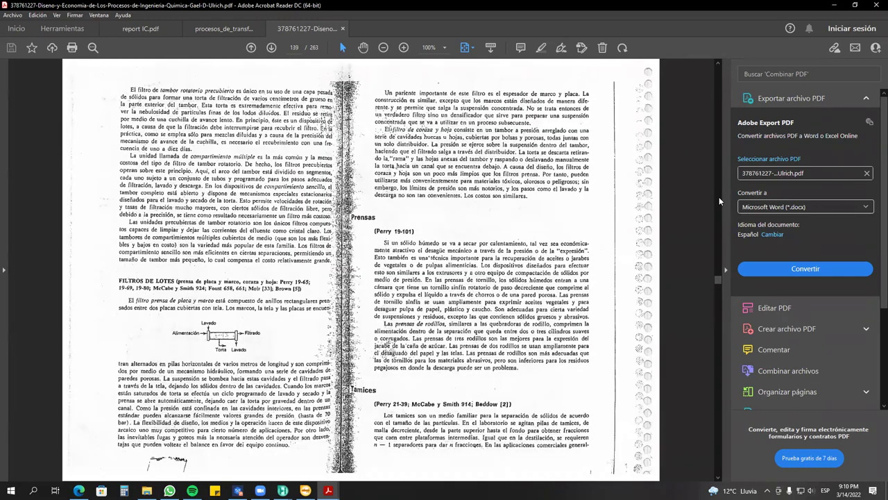
{"action": "scroll", "coordinate": [719, 196], "scroll_direction": "up", "scroll_amount": 4}
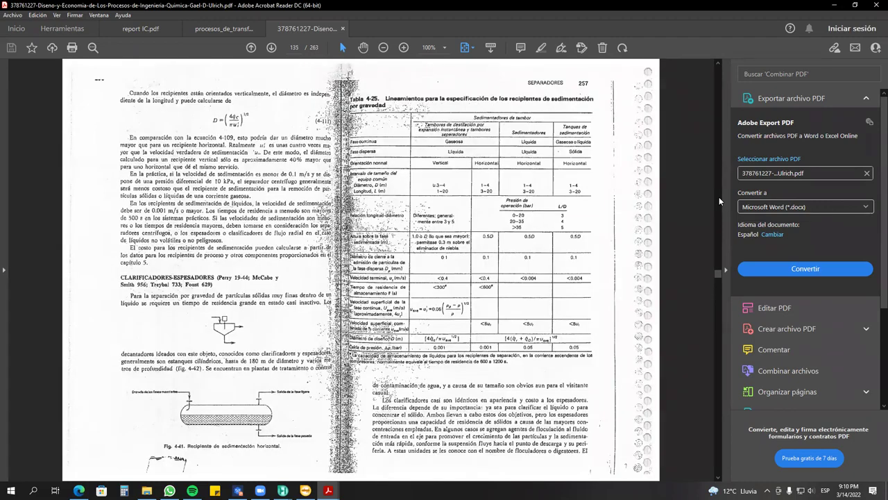
{"action": "scroll", "coordinate": [719, 196], "scroll_direction": "up", "scroll_amount": 3}
{"action": "scroll", "coordinate": [719, 196], "scroll_direction": "up", "scroll_amount": 6}
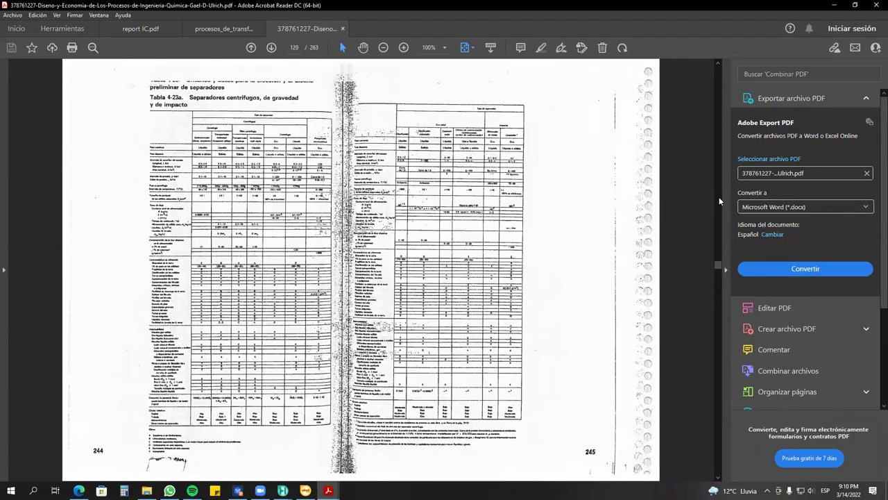
{"action": "scroll", "coordinate": [719, 197], "scroll_direction": "up", "scroll_amount": 8}
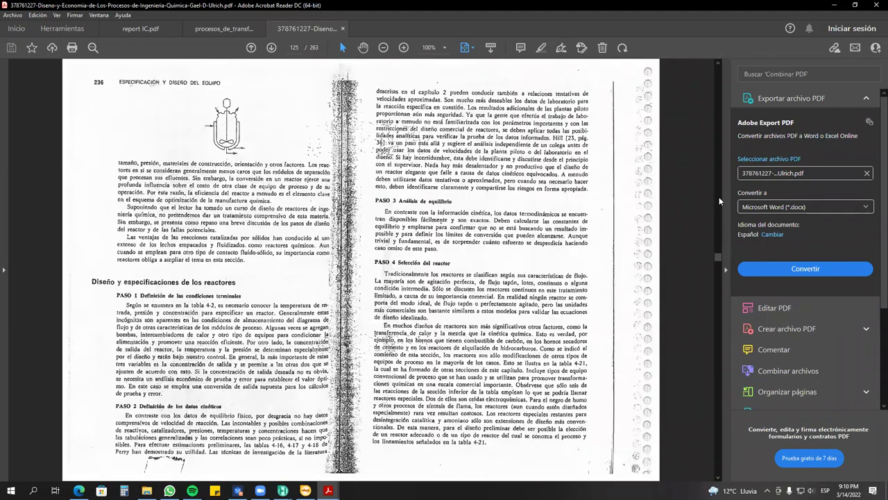
{"action": "scroll", "coordinate": [719, 197], "scroll_direction": "up", "scroll_amount": 11}
{"action": "scroll", "coordinate": [719, 196], "scroll_direction": "up", "scroll_amount": 9}
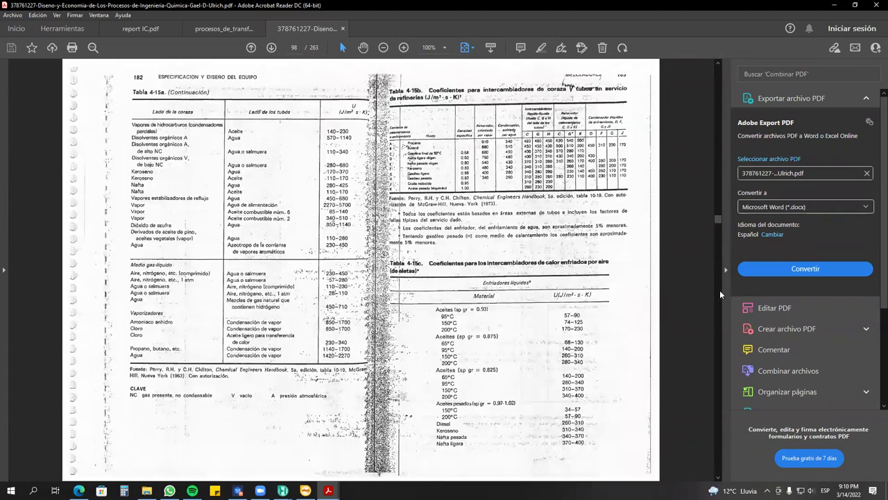
Find the section "Intercambiadores de enfriamiento de aire" on book page 174 of Ulrich's PDF.
{"action": "scroll", "coordinate": [719, 290], "scroll_direction": "down", "scroll_amount": 7}
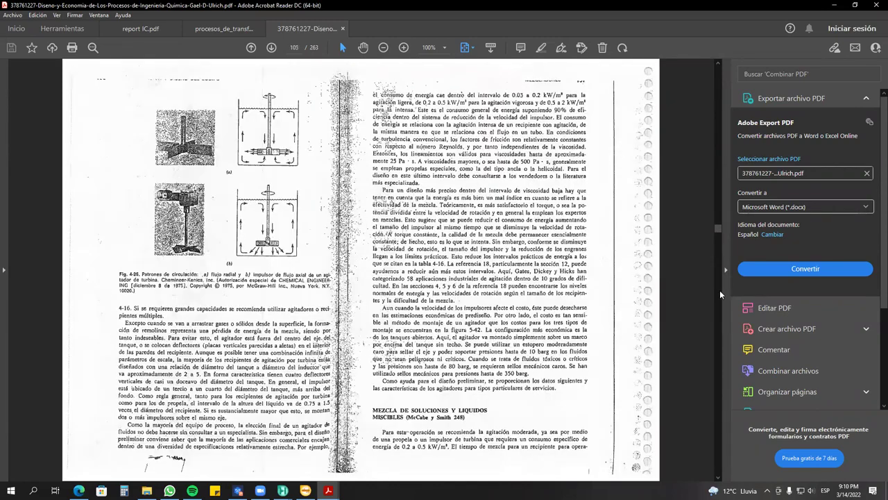
{"action": "scroll", "coordinate": [719, 290], "scroll_direction": "down", "scroll_amount": 11}
{"action": "scroll", "coordinate": [566, 265], "scroll_direction": "down", "scroll_amount": 7}
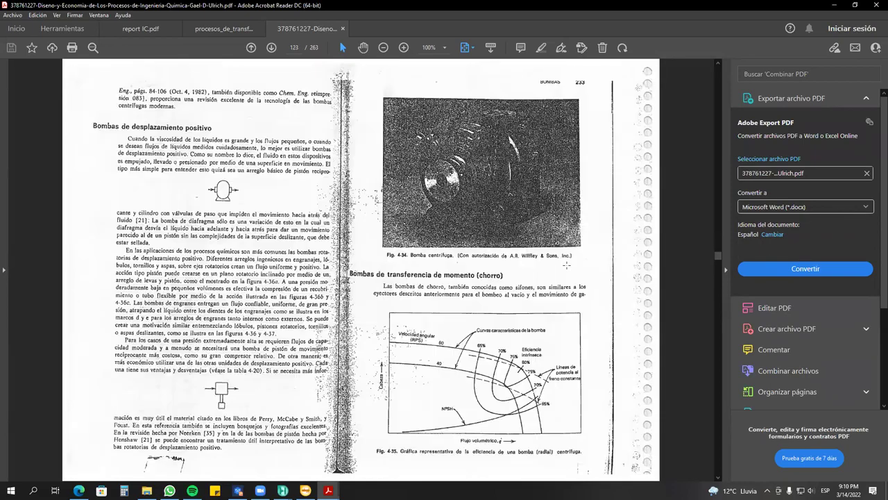
{"action": "scroll", "coordinate": [567, 264], "scroll_direction": "down", "scroll_amount": 11}
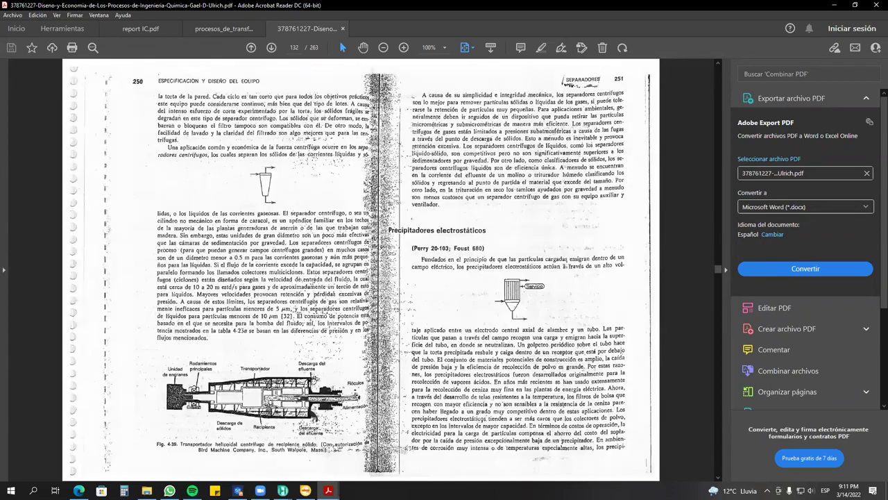
{"action": "scroll", "coordinate": [361, 270], "scroll_direction": "down", "scroll_amount": 5}
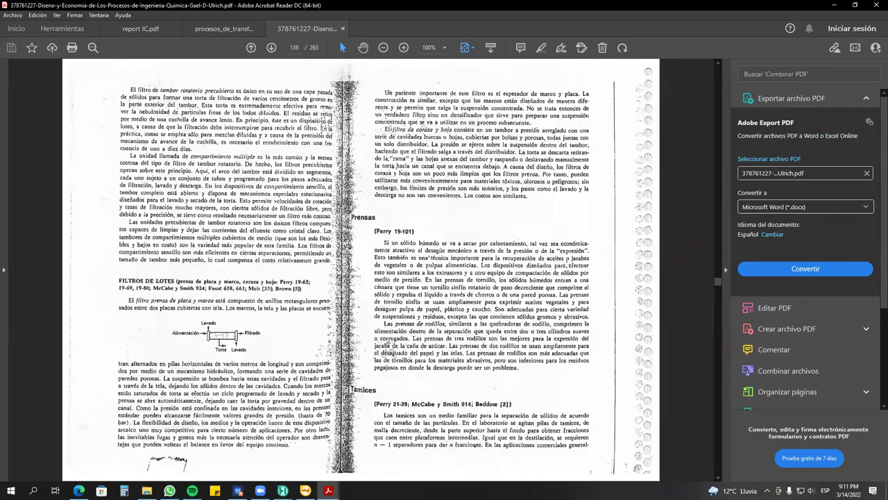
{"action": "scroll", "coordinate": [361, 271], "scroll_direction": "down", "scroll_amount": 5}
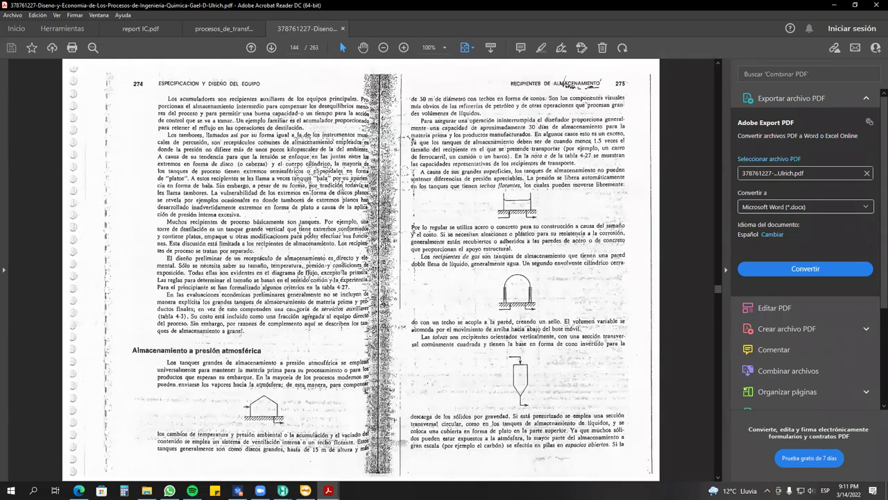
{"action": "scroll", "coordinate": [722, 299], "scroll_direction": "down", "scroll_amount": 8}
{"action": "left_click_drag", "start_coordinate": [724, 232], "coordinate": [725, 210]}
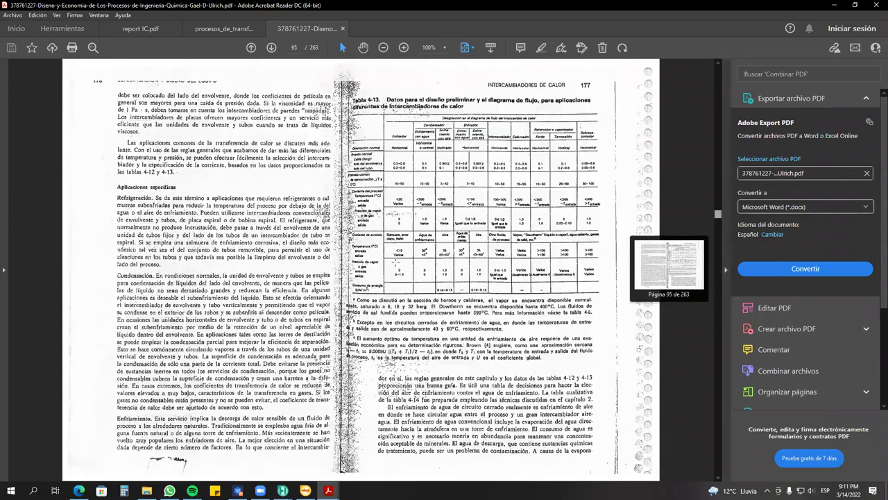
{"action": "scroll", "coordinate": [397, 262], "scroll_direction": "down", "scroll_amount": 5}
{"action": "scroll", "coordinate": [380, 229], "scroll_direction": "up", "scroll_amount": 10}
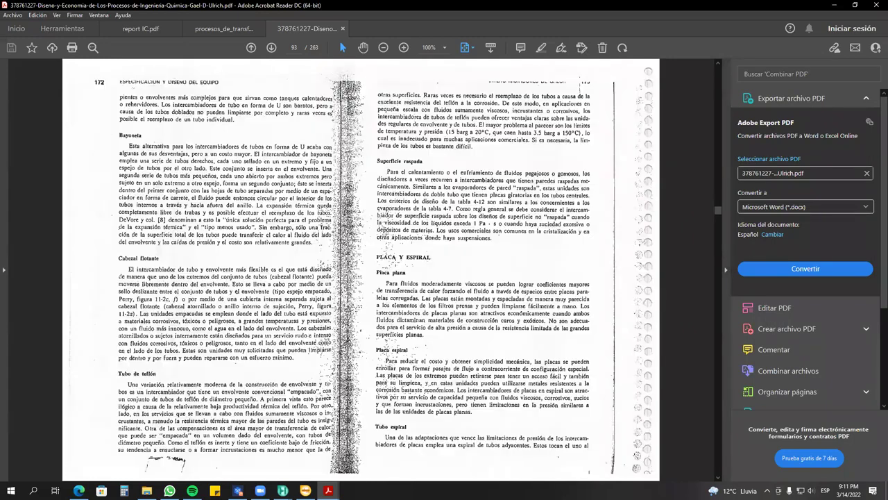
{"action": "scroll", "coordinate": [317, 47], "scroll_direction": "down", "scroll_amount": 2}
{"action": "left_click", "coordinate": [251, 47]}
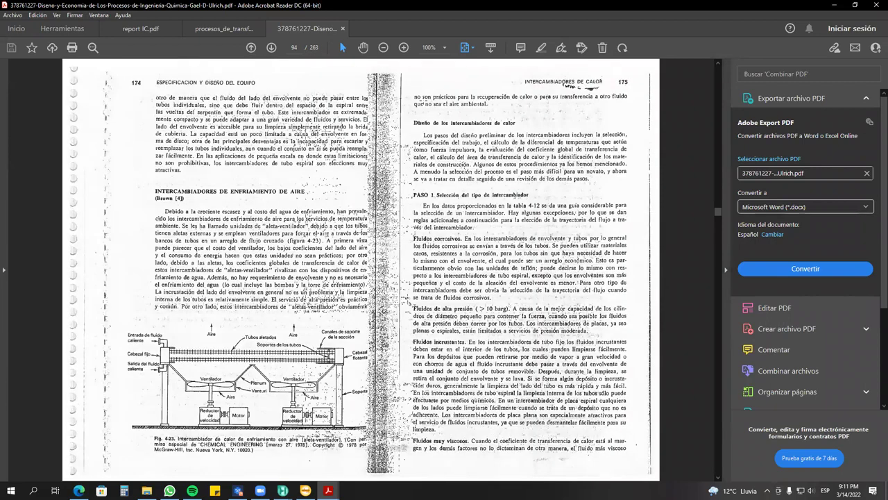
Enlarge the page to 200% and examine the fan, finned tube and header layout of the air-cooled exchanger in Fig. 4-23.
{"action": "left_click", "coordinate": [403, 48]}
{"action": "left_click", "coordinate": [403, 47]}
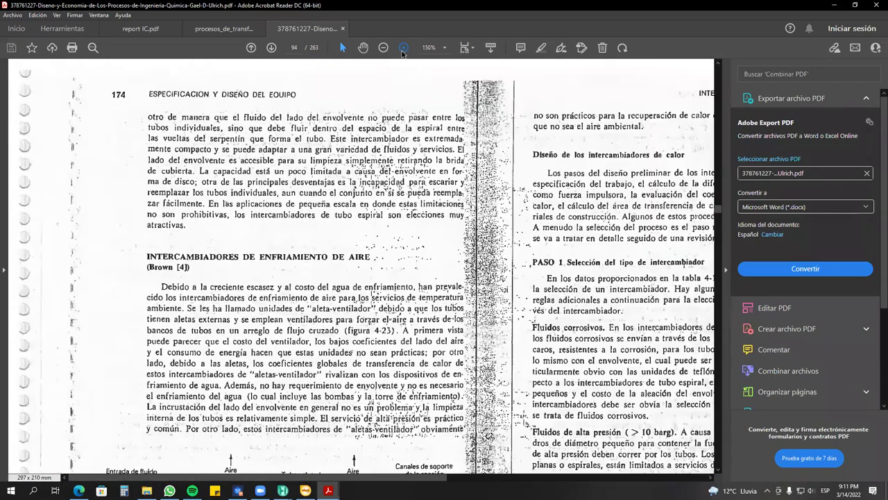
{"action": "left_click", "coordinate": [403, 47]}
{"action": "left_click", "coordinate": [403, 47]}
{"action": "left_click", "coordinate": [383, 47]}
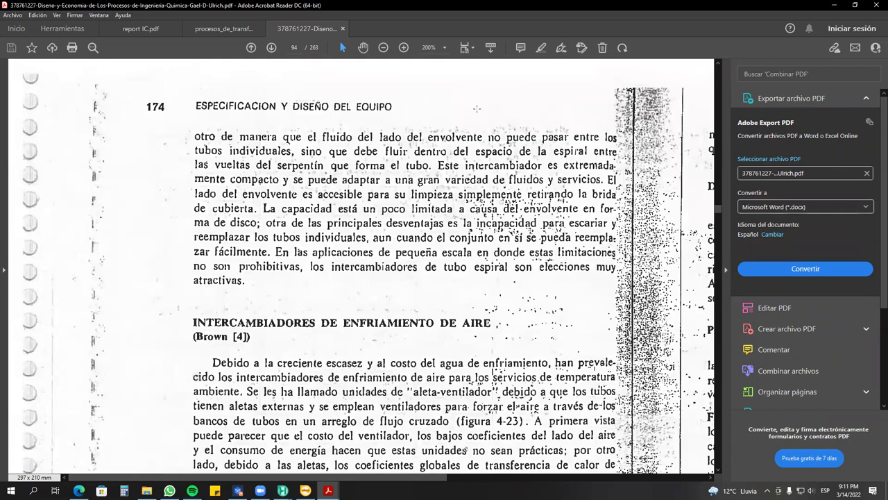
{"action": "scroll", "coordinate": [515, 254], "scroll_direction": "down", "scroll_amount": 5}
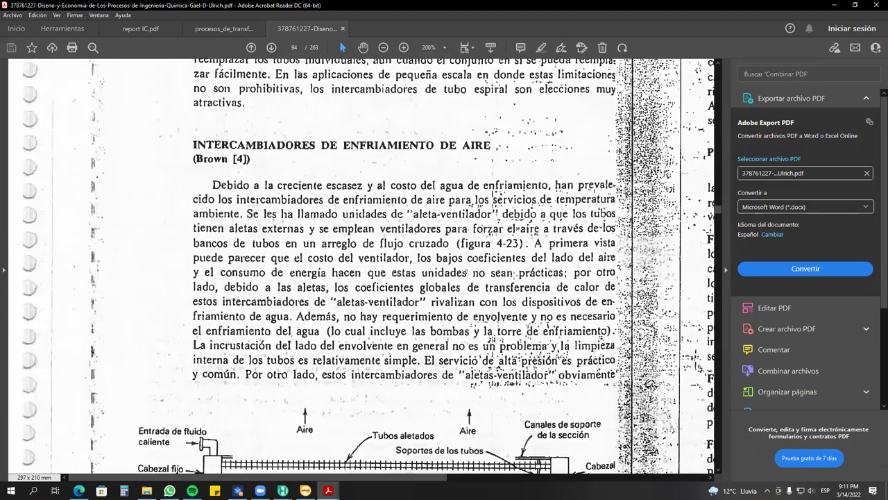
{"action": "scroll", "coordinate": [515, 254], "scroll_direction": "down", "scroll_amount": 4}
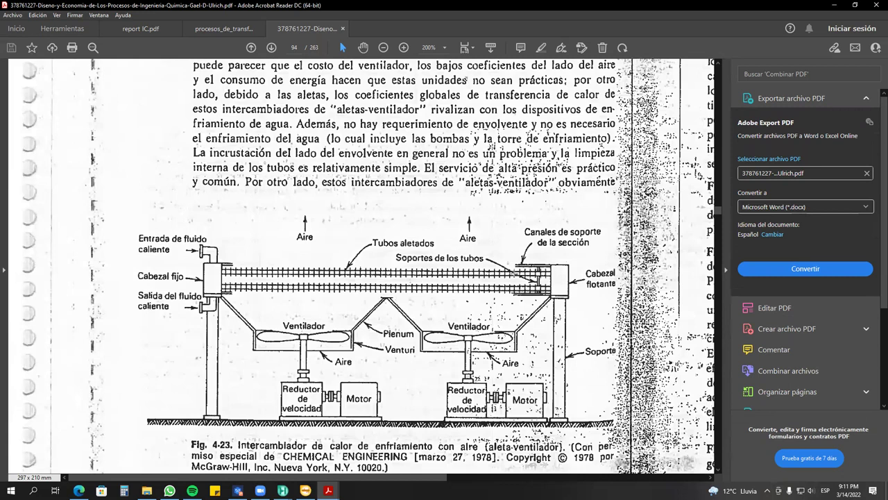
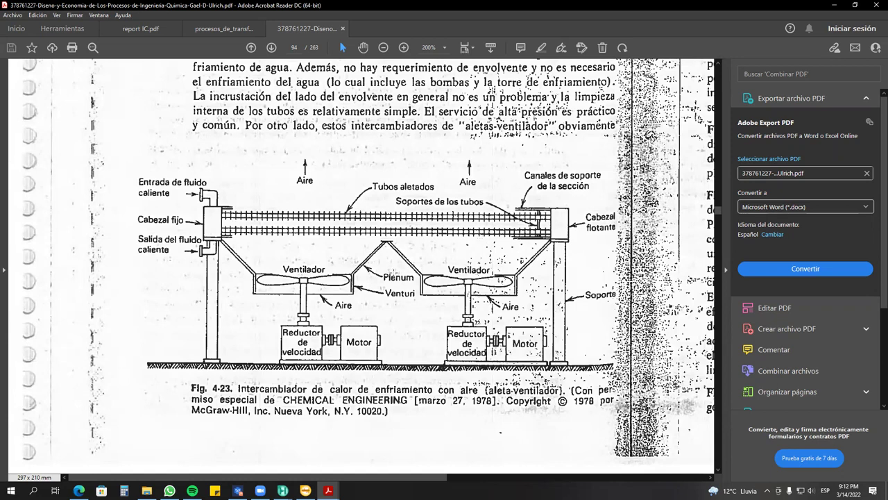
{"action": "left_click_drag", "start_coordinate": [118, 165], "coordinate": [636, 382]}
{"action": "left_click", "coordinate": [597, 319]}
Switch back to HYSYS, place a material stream beside the inlet side of air cooler AC-100 and open its properties.
{"action": "mouse_move", "coordinate": [282, 490]}
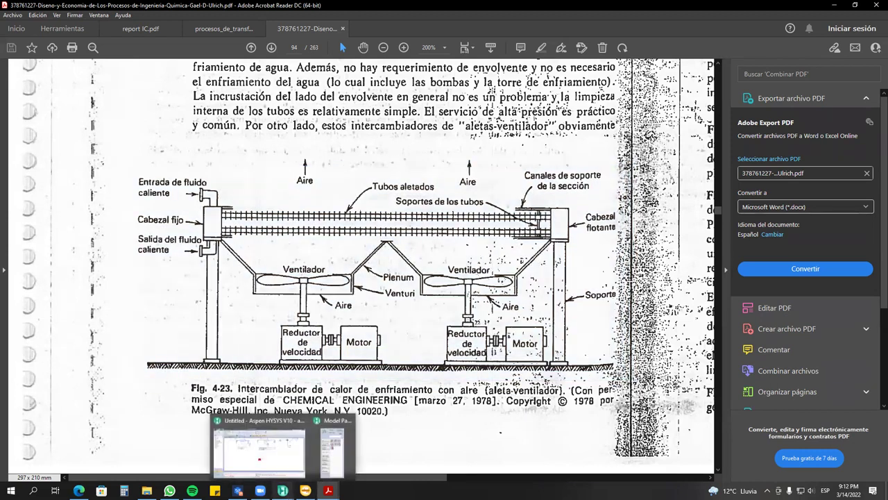
{"action": "left_click", "coordinate": [282, 458]}
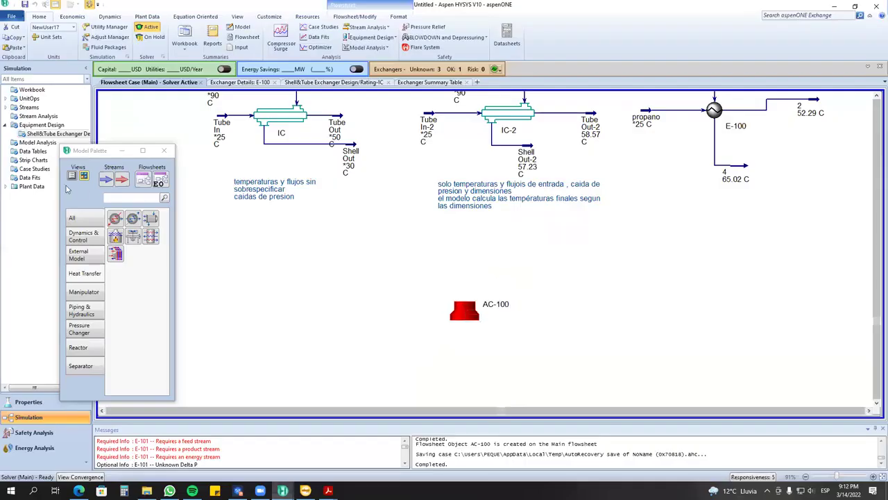
{"action": "left_click", "coordinate": [108, 179]}
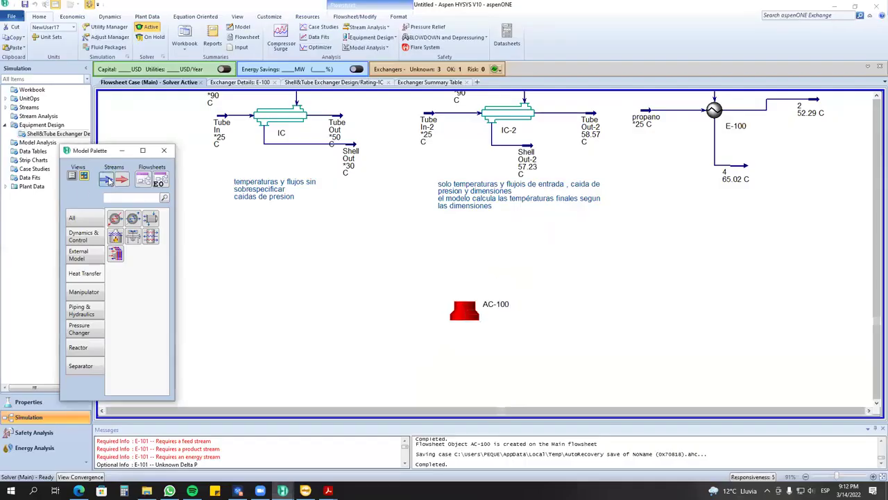
{"action": "left_click", "coordinate": [386, 321]}
{"action": "double_click", "coordinate": [388, 323]}
Define material stream 1 as pure n-pentane by setting the n-Pentane mole fraction to 1.
{"action": "left_click", "coordinate": [69, 149]}
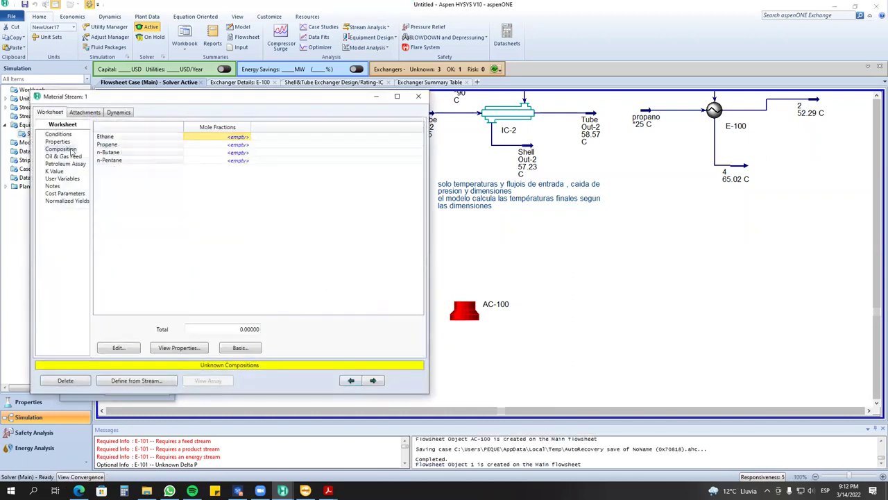
{"action": "left_click", "coordinate": [228, 161]}
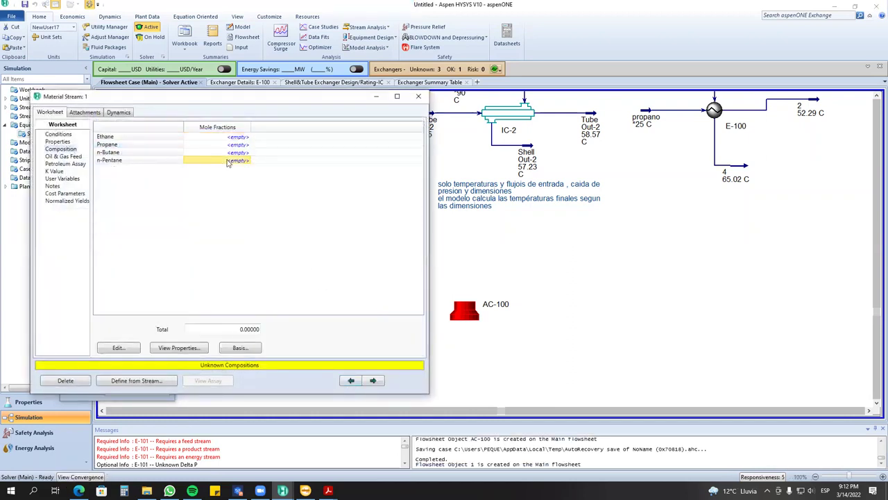
{"action": "type", "text": "1"}
{"action": "key", "text": "Return"}
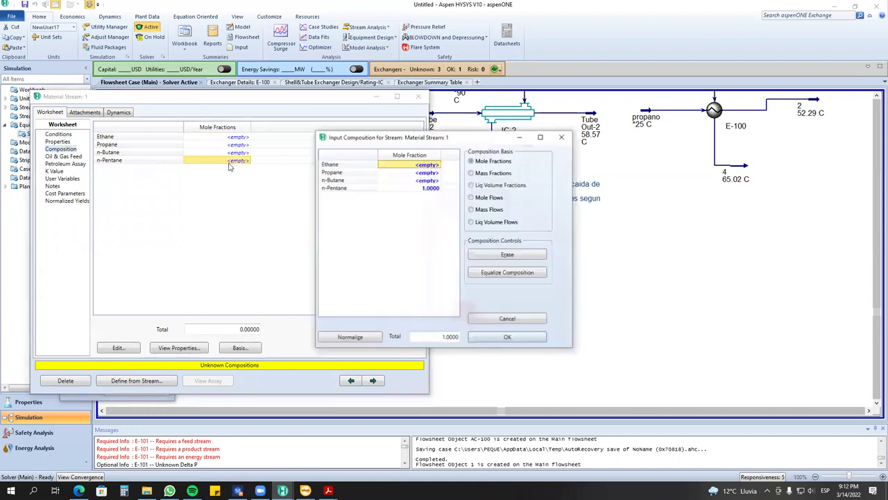
{"action": "left_click", "coordinate": [489, 340]}
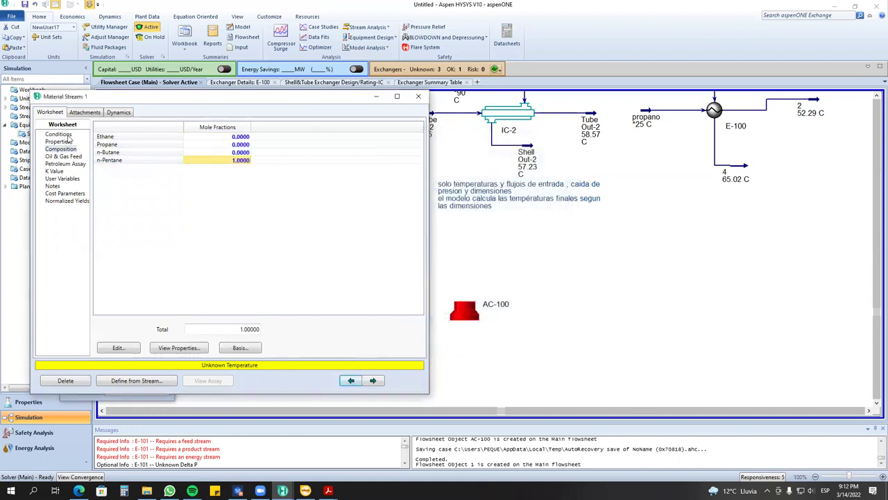
Set stream 1's temperature to 150 °C and its pressure to 2 atm.
{"action": "left_click", "coordinate": [62, 134]}
{"action": "left_click", "coordinate": [216, 142]}
{"action": "type", "text": "1"}
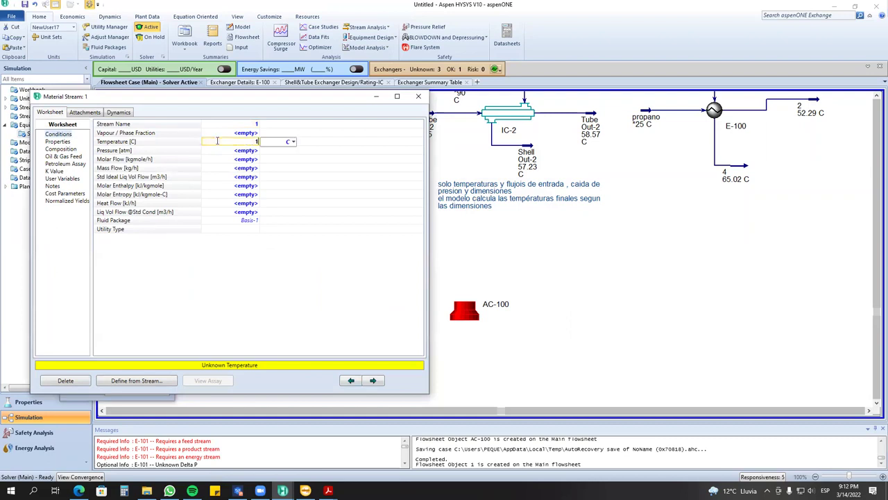
{"action": "type", "text": "50"}
{"action": "key", "text": "Return"}
{"action": "type", "text": "2"}
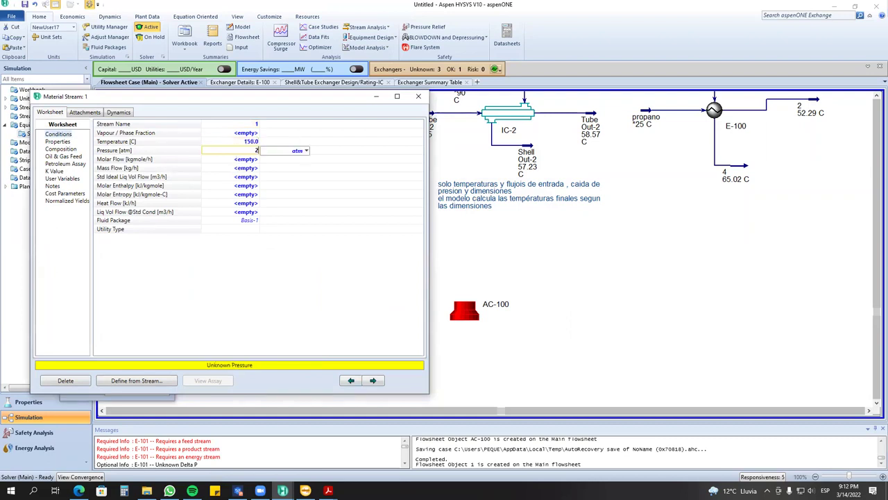
{"action": "key", "text": "Return"}
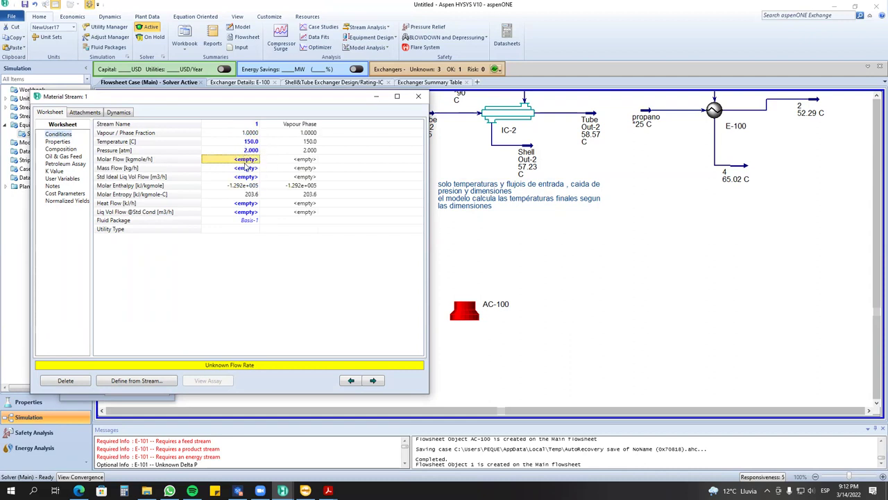
Set stream 1's molar flow to 1000 kgmole/h and close the stream's properties.
{"action": "left_click", "coordinate": [246, 168]}
{"action": "left_click", "coordinate": [244, 160]}
{"action": "type", "text": "1000"}
{"action": "key", "text": "Return"}
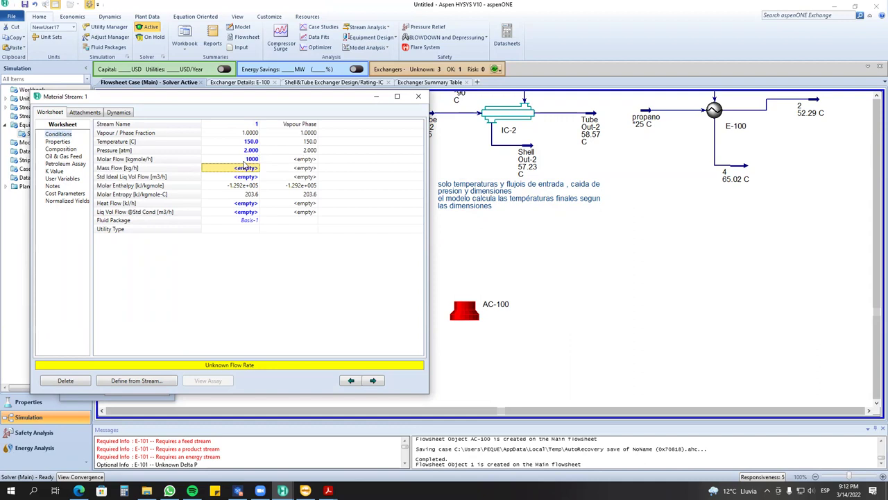
{"action": "left_click_drag", "start_coordinate": [322, 103], "coordinate": [265, 149]}
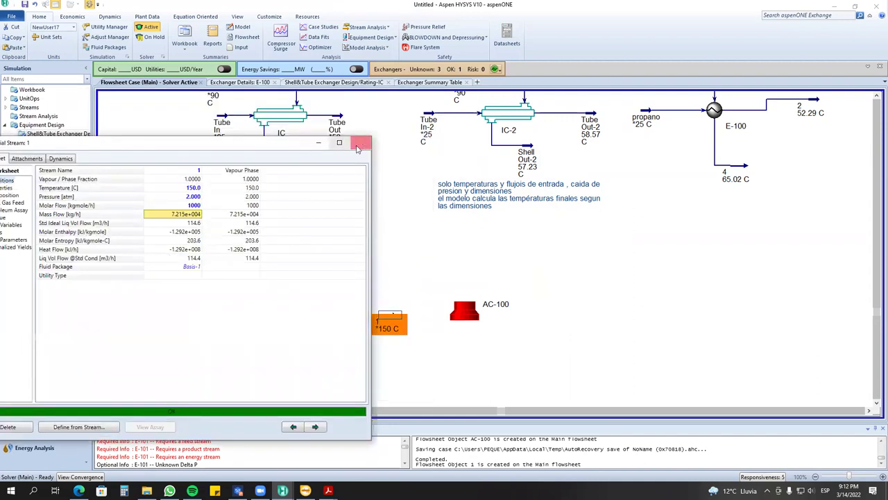
{"action": "left_click", "coordinate": [361, 144]}
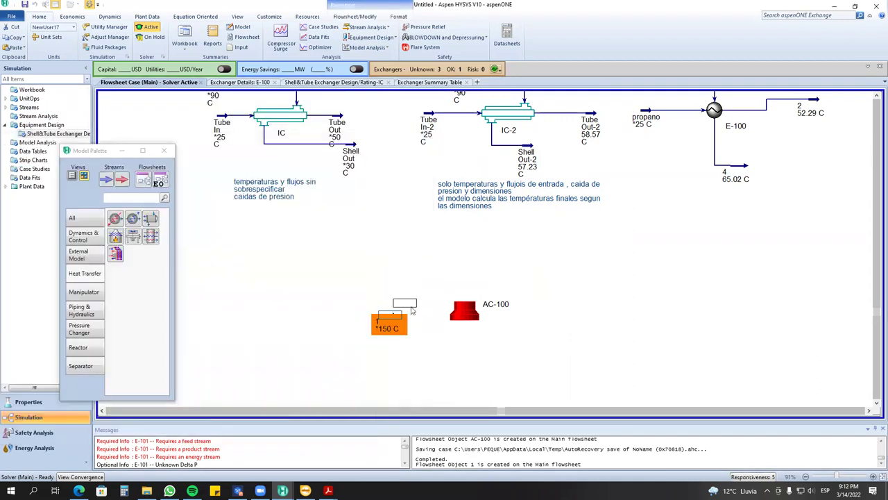
Move stream 1 closer to AC-100 and place a new material stream on the air cooler's outlet side.
{"action": "left_click_drag", "start_coordinate": [411, 311], "coordinate": [410, 311]}
{"action": "left_click", "coordinate": [105, 179]}
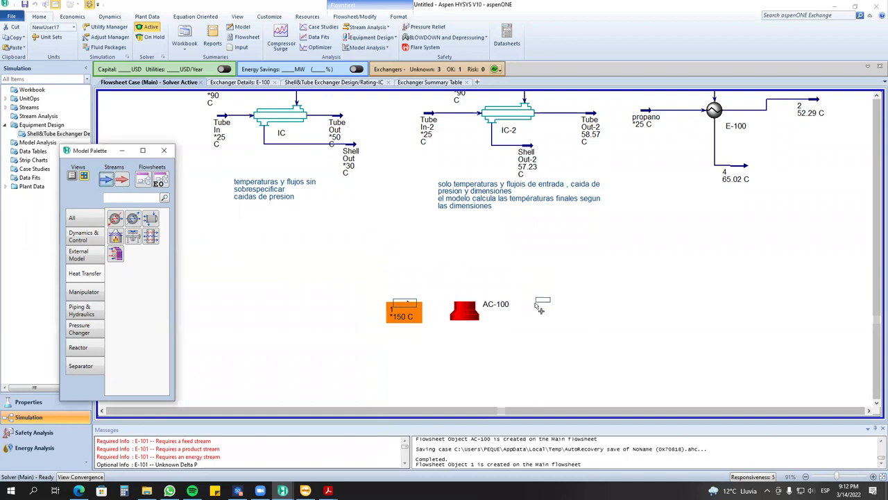
{"action": "left_click", "coordinate": [540, 307]}
Connect stream 1 as AC-100's process inlet and stream 3 as its outlet, and space both streams away from the cooler.
{"action": "double_click", "coordinate": [464, 311]}
{"action": "left_click", "coordinate": [181, 192]}
{"action": "left_click", "coordinate": [121, 200]}
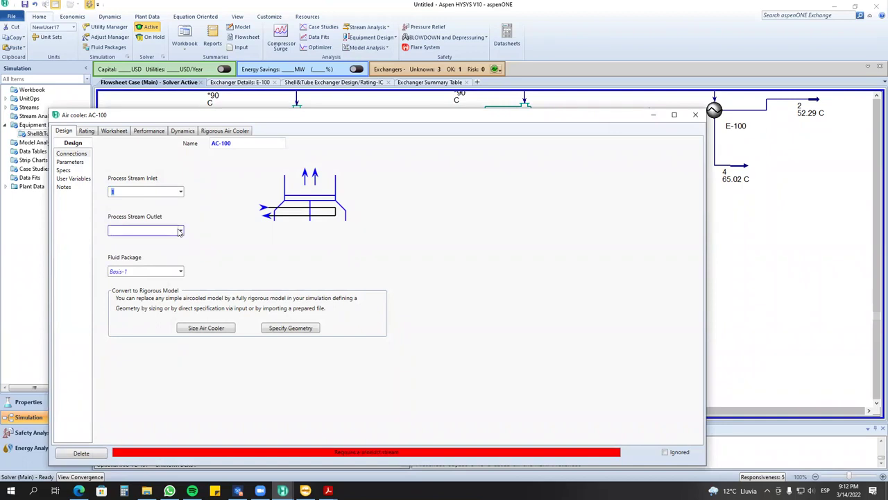
{"action": "left_click", "coordinate": [179, 232]}
{"action": "left_click", "coordinate": [176, 241]}
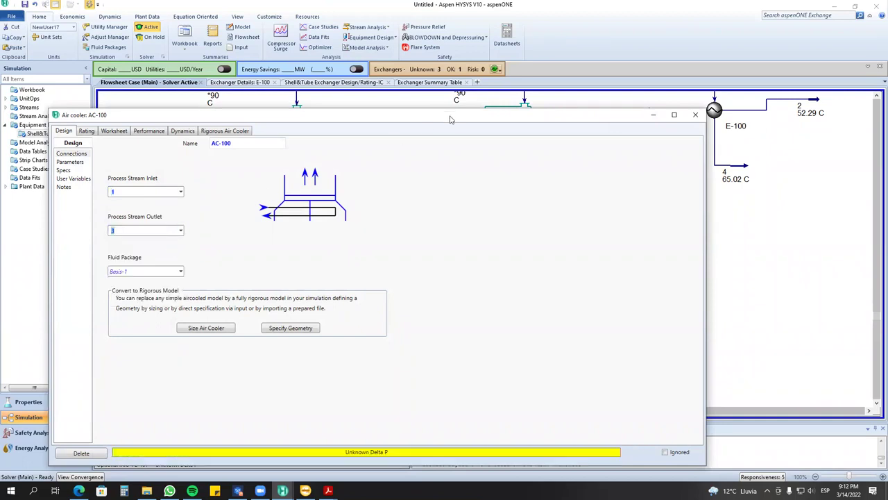
{"action": "left_click_drag", "start_coordinate": [450, 120], "coordinate": [411, 194]}
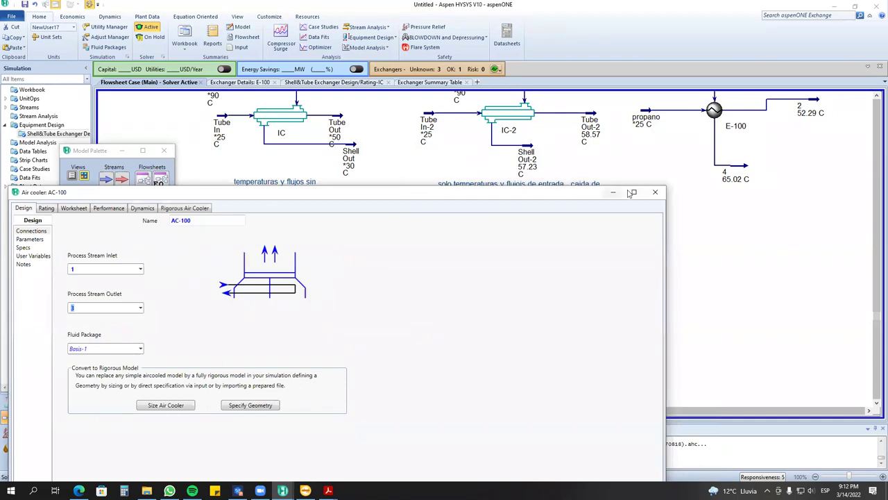
{"action": "left_click", "coordinate": [655, 192]}
{"action": "left_click_drag", "start_coordinate": [404, 312], "coordinate": [381, 326]}
{"action": "left_click_drag", "start_coordinate": [519, 316], "coordinate": [527, 325]}
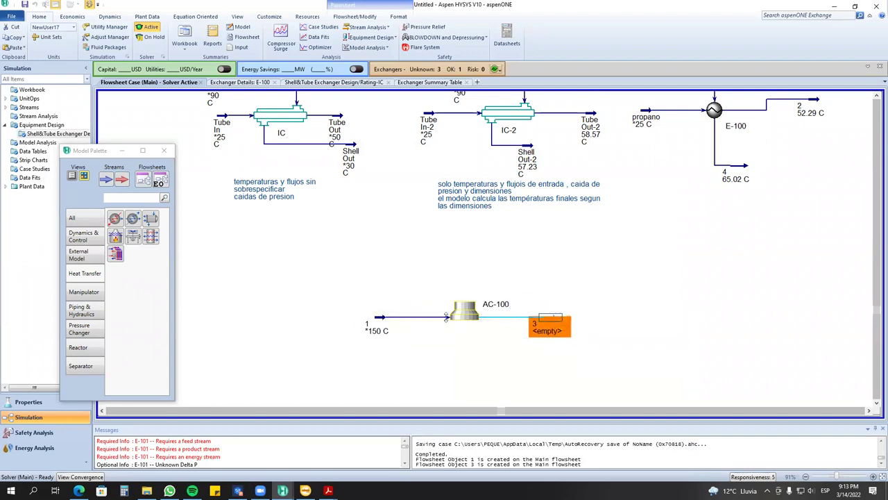
Reopen AC-100, check its fluid package choices and set the process stream pressure drop to 10 kPa.
{"action": "left_click", "coordinate": [465, 310]}
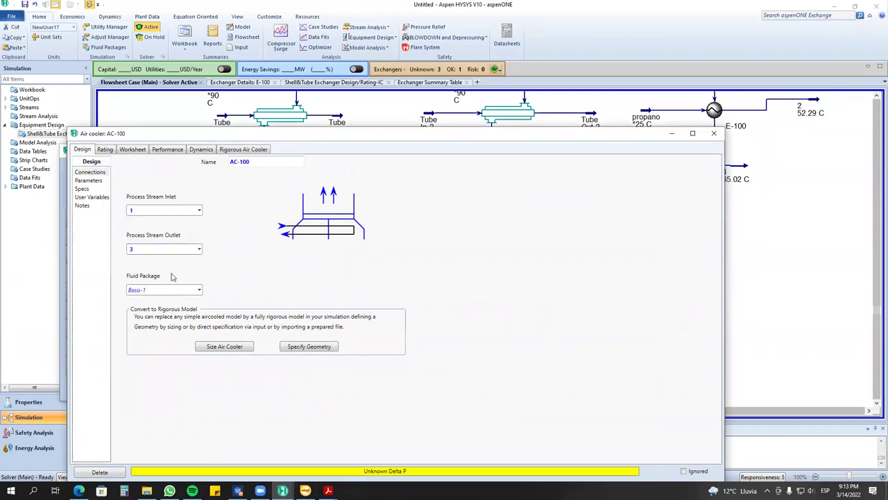
{"action": "left_click", "coordinate": [200, 291]}
{"action": "left_click", "coordinate": [182, 303]}
{"action": "left_click", "coordinate": [179, 291]}
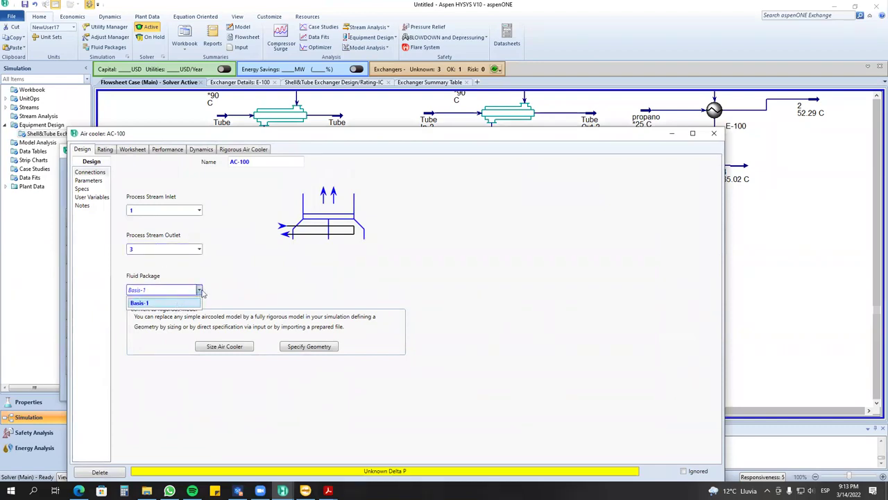
{"action": "left_click", "coordinate": [202, 291]}
{"action": "left_click_drag", "start_coordinate": [444, 137], "coordinate": [543, 138]}
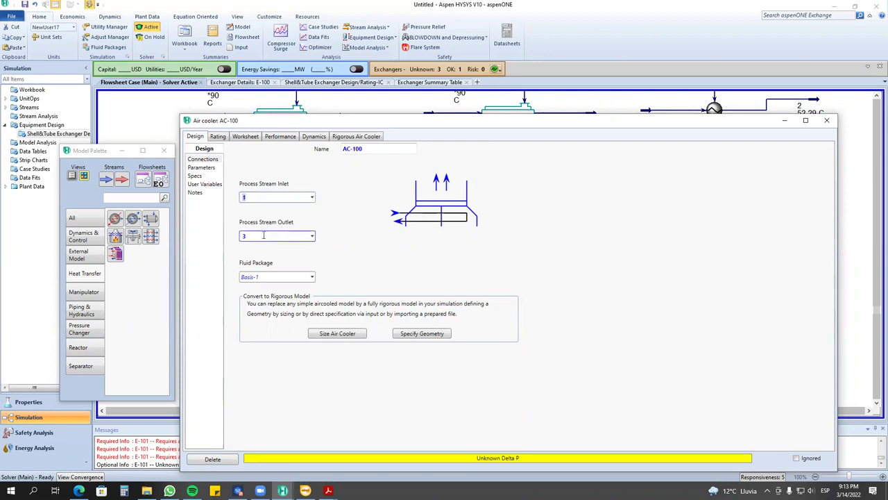
{"action": "left_click", "coordinate": [208, 178]}
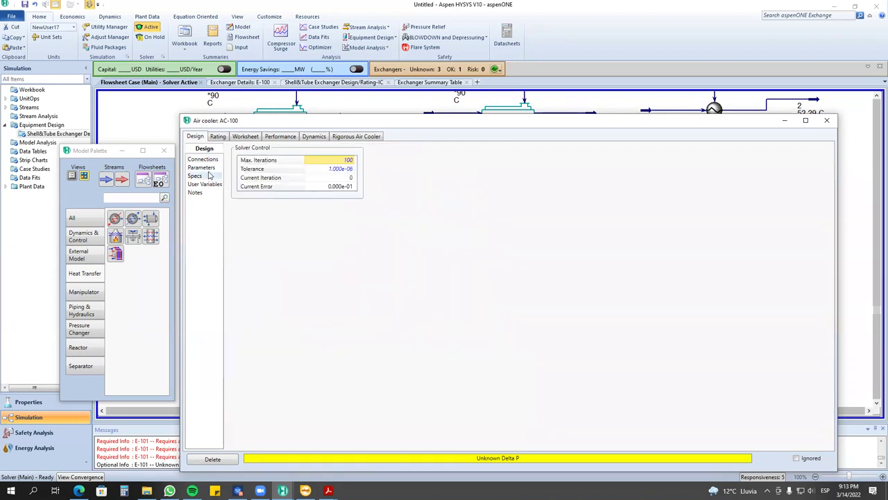
{"action": "left_click", "coordinate": [207, 170]}
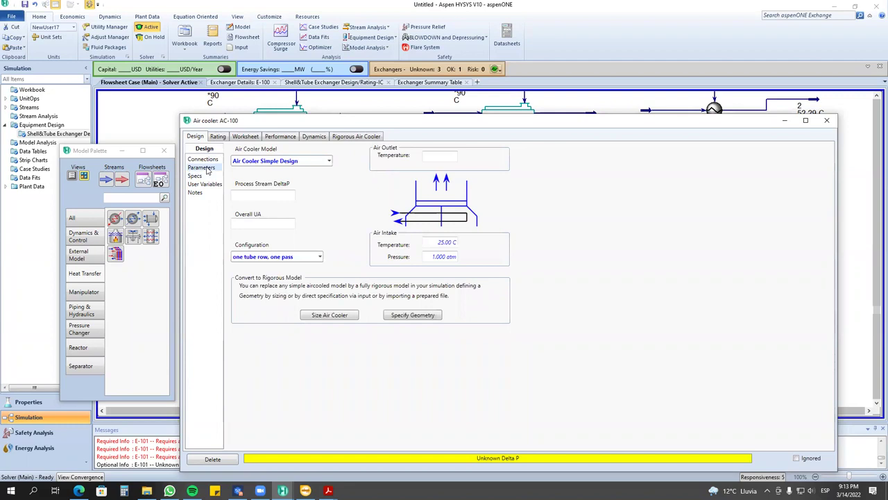
{"action": "left_click", "coordinate": [254, 194]}
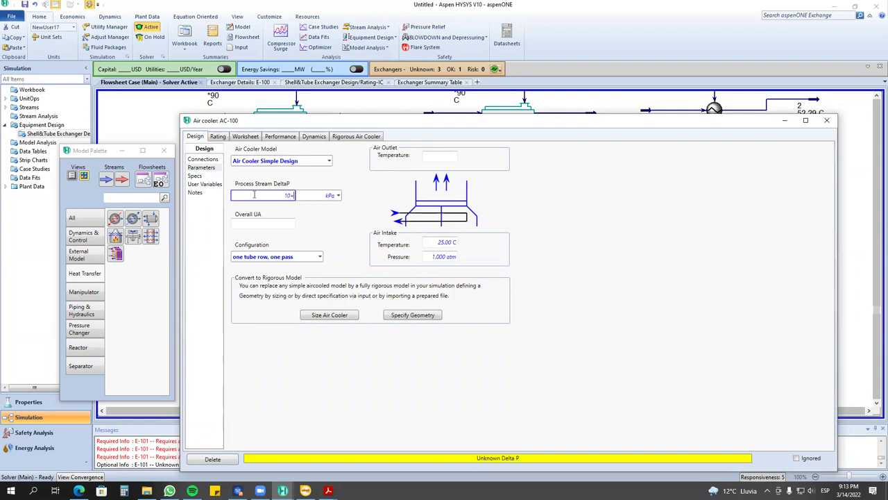
{"action": "type", "text": "10"}
{"action": "key", "text": "Return"}
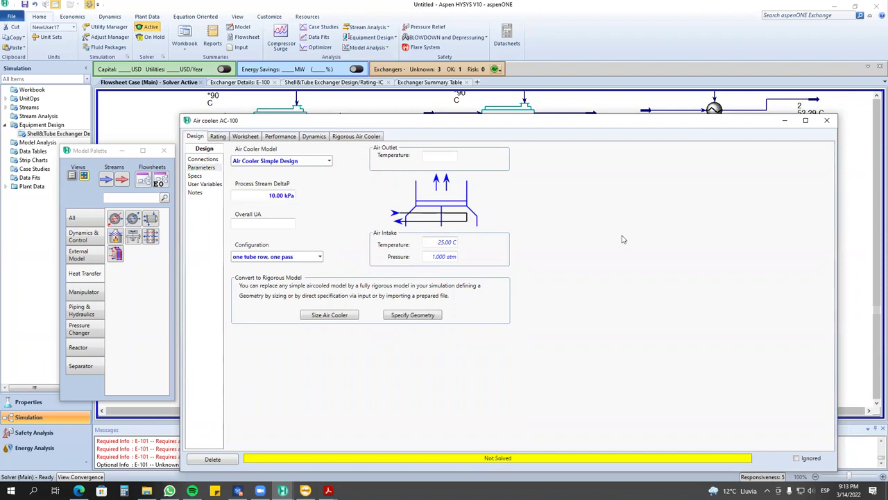
Open outlet stream 3 and examine which of its conditions are calculated and which are still missing.
{"action": "left_click_drag", "start_coordinate": [476, 129], "coordinate": [379, 382]}
{"action": "double_click", "coordinate": [550, 326]}
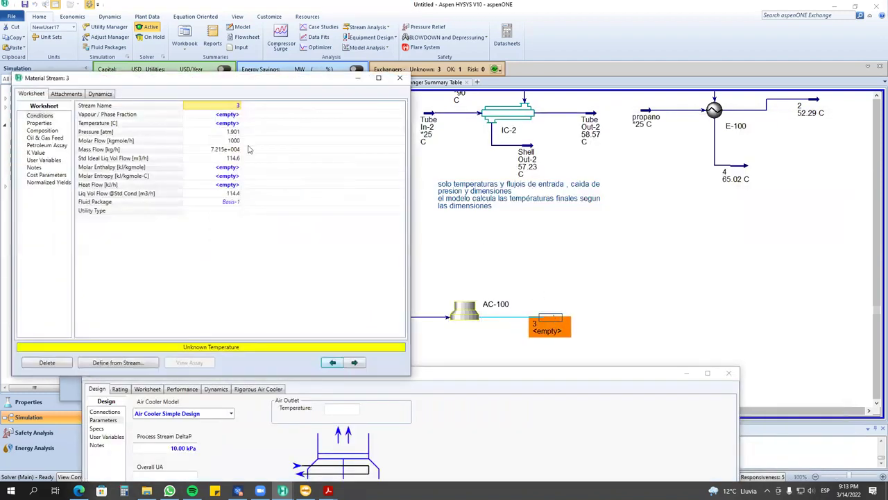
{"action": "left_click_drag", "start_coordinate": [399, 81], "coordinate": [314, 164]}
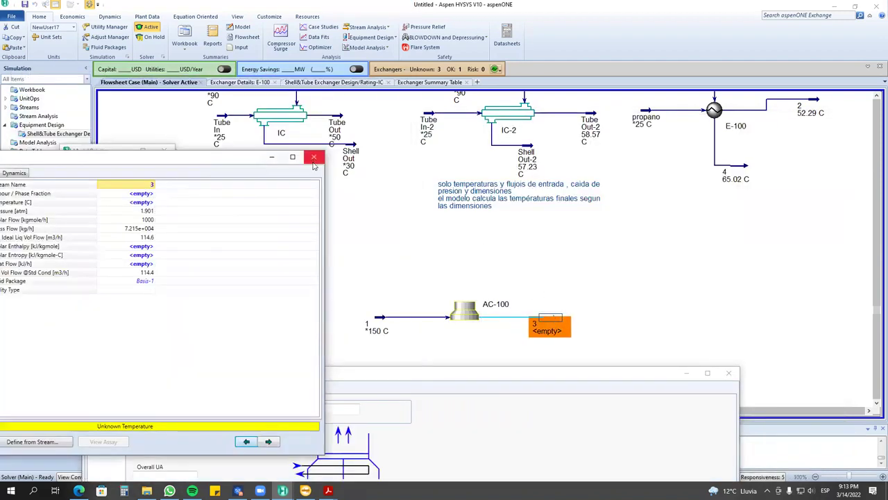
{"action": "left_click", "coordinate": [314, 158]}
{"action": "left_click_drag", "start_coordinate": [413, 379], "coordinate": [436, 405]}
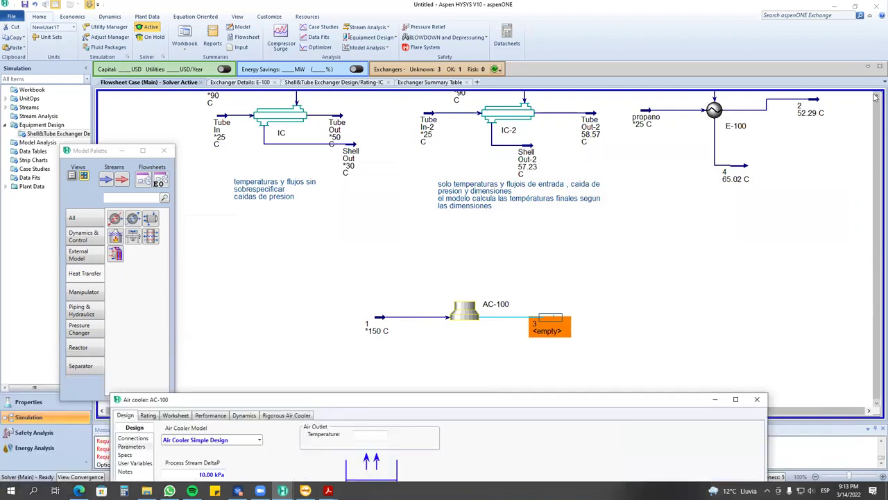
Compare the earlier exchangers IC, IC-2 and E-100 on the flowsheet with AC-100's design parameters and air outlet temperature.
{"action": "left_click", "coordinate": [271, 184]}
{"action": "scroll", "coordinate": [271, 184], "scroll_direction": "up", "scroll_amount": 3}
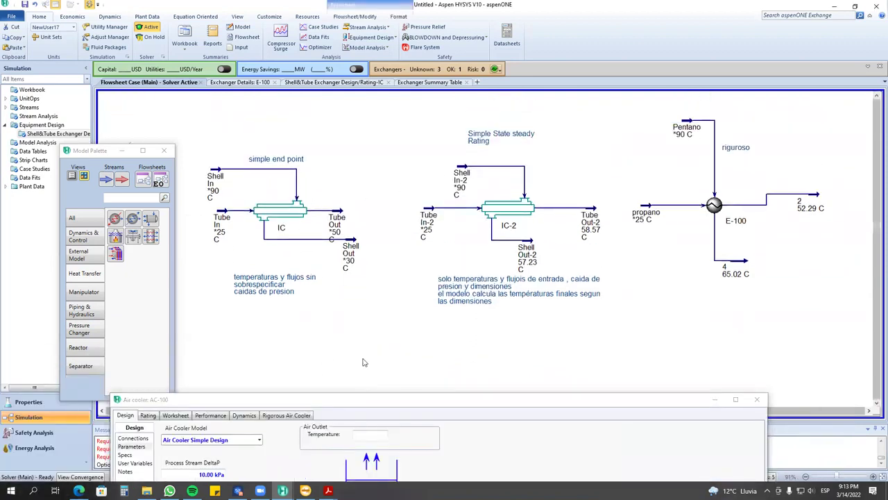
{"action": "left_click", "coordinate": [876, 403]}
{"action": "left_click", "coordinate": [877, 403]}
{"action": "left_click", "coordinate": [576, 407]}
{"action": "left_click_drag", "start_coordinate": [576, 406], "coordinate": [614, 135]}
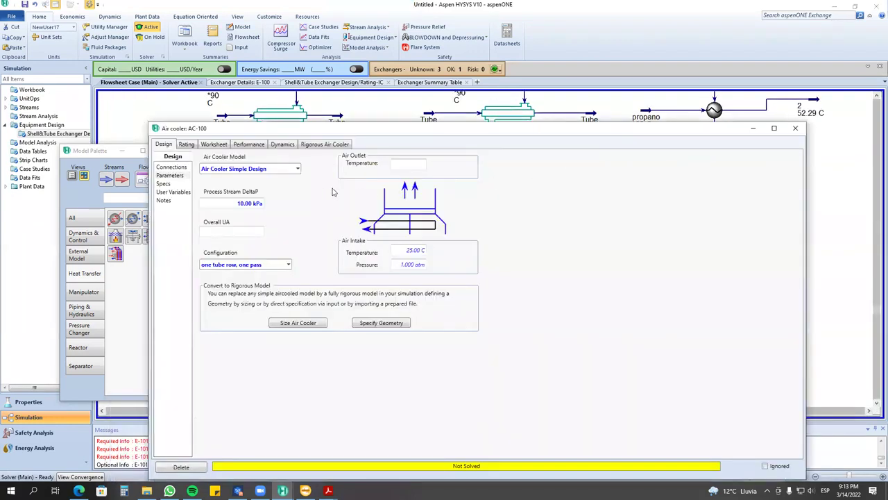
{"action": "left_click", "coordinate": [420, 163]}
{"action": "left_click_drag", "start_coordinate": [552, 132], "coordinate": [561, 397]}
{"action": "left_click", "coordinate": [570, 292]}
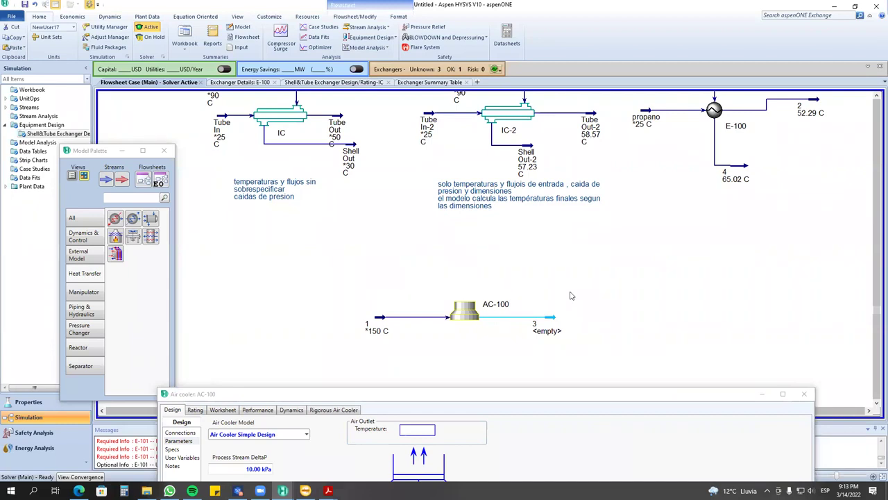
{"action": "mouse_move", "coordinate": [297, 101]}
Move inlet stream 1 closer to AC-100 and outlet stream 3 farther away from it on the flowsheet.
{"action": "left_click_drag", "start_coordinate": [409, 321], "coordinate": [440, 321]}
{"action": "left_click_drag", "start_coordinate": [532, 401], "coordinate": [545, 370]}
{"action": "left_click", "coordinate": [488, 339]}
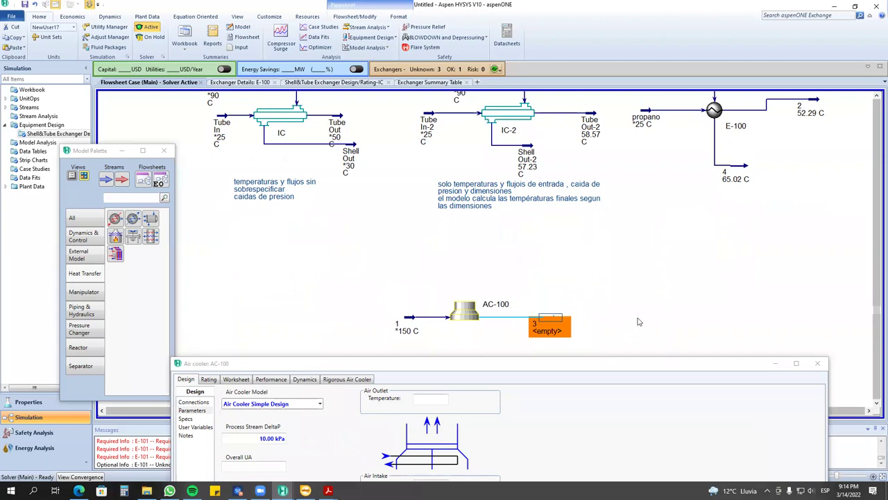
{"action": "mouse_move", "coordinate": [557, 333]}
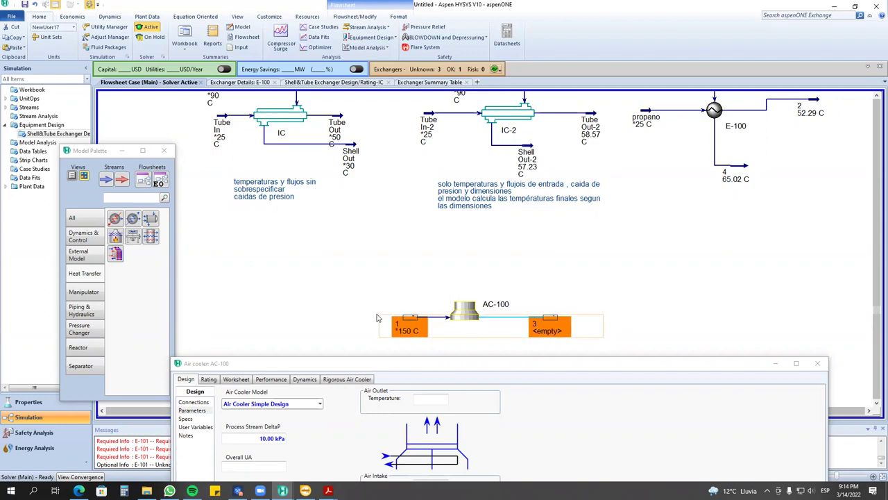
{"action": "left_click_drag", "start_coordinate": [573, 326], "coordinate": [595, 327]}
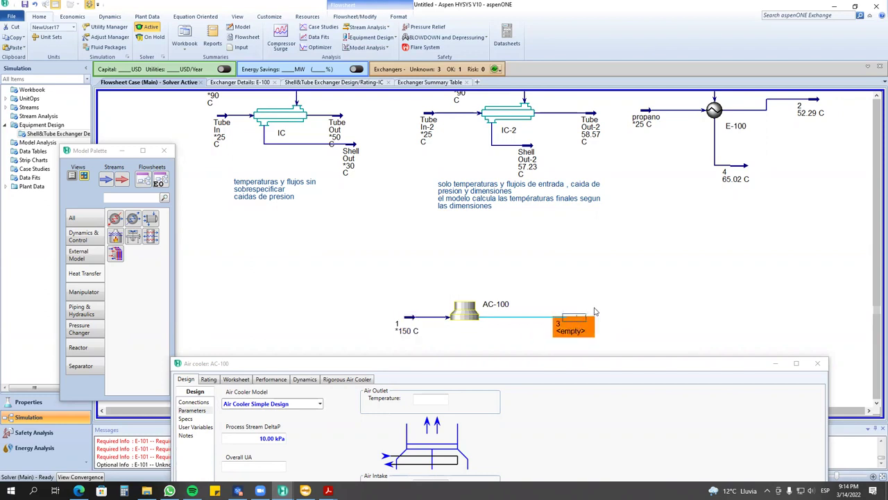
Rename AC-100's inlet stream 1 as "C5 Caliente".
{"action": "double_click", "coordinate": [409, 319]}
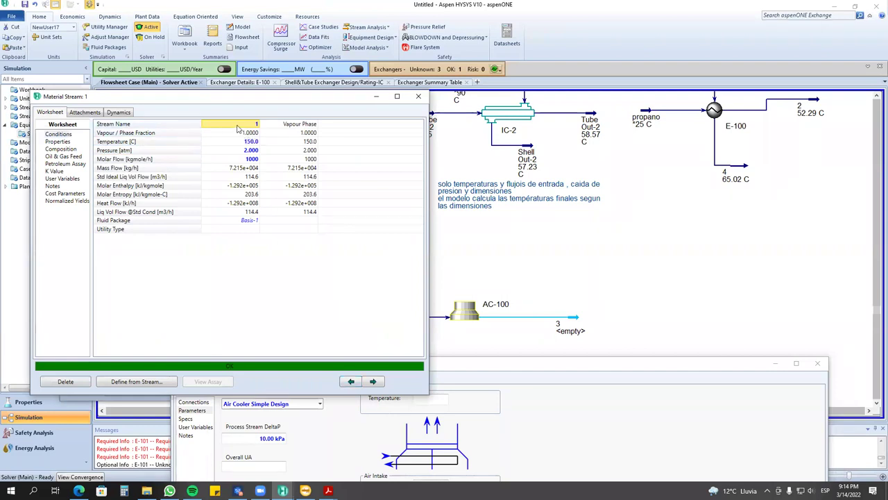
{"action": "type", "text": "PEntano V"}
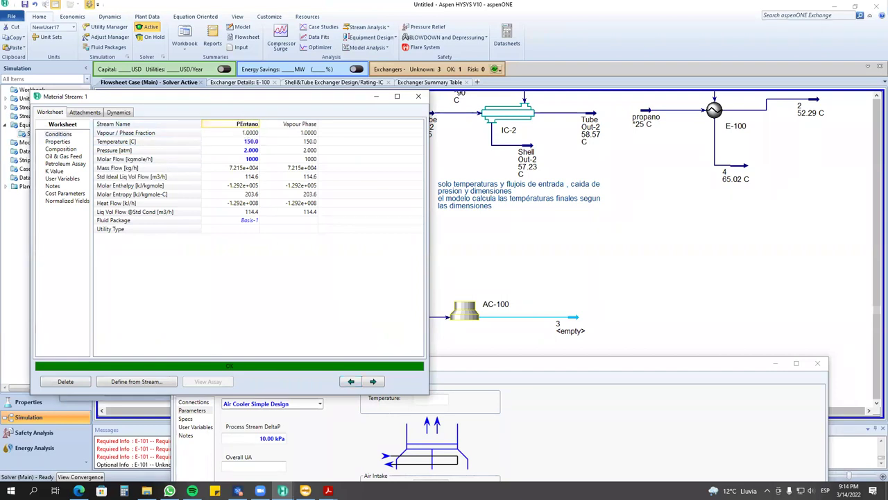
{"action": "key", "text": "BackSpace"}
{"action": "type", "text": "CAliente"}
{"action": "key", "text": "BackSpace"}
{"action": "key", "text": "BackSpace"}
{"action": "key", "text": "BackSpace"}
{"action": "key", "text": "BackSpace"}
{"action": "key", "text": "BackSpace"}
{"action": "key", "text": "BackSpace"}
{"action": "key", "text": "BackSpace"}
{"action": "key", "text": "BackSpace"}
{"action": "key", "text": "BackSpace"}
{"action": "key", "text": "BackSpace"}
{"action": "key", "text": "BackSpace"}
{"action": "key", "text": "BackSpace"}
{"action": "key", "text": "BackSpace"}
{"action": "key", "text": "BackSpace"}
{"action": "type", "text": "aliente"}
{"action": "key", "text": "Return"}
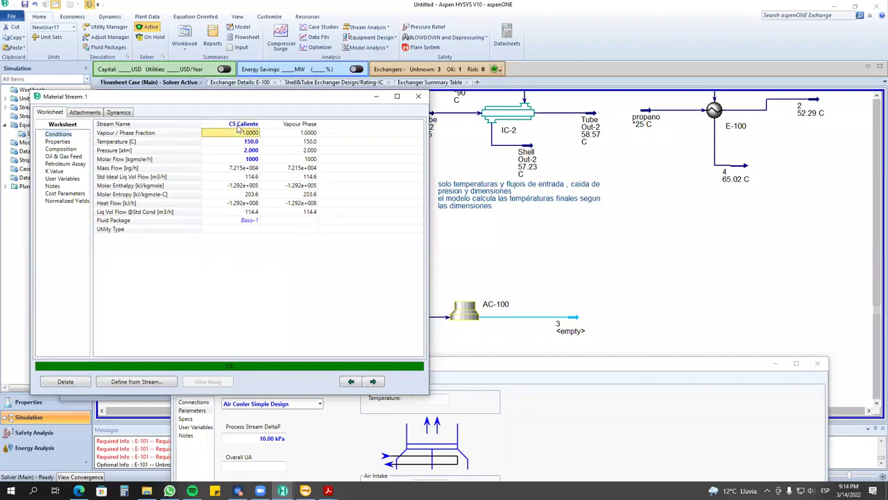
{"action": "left_click_drag", "start_coordinate": [254, 103], "coordinate": [236, 189]}
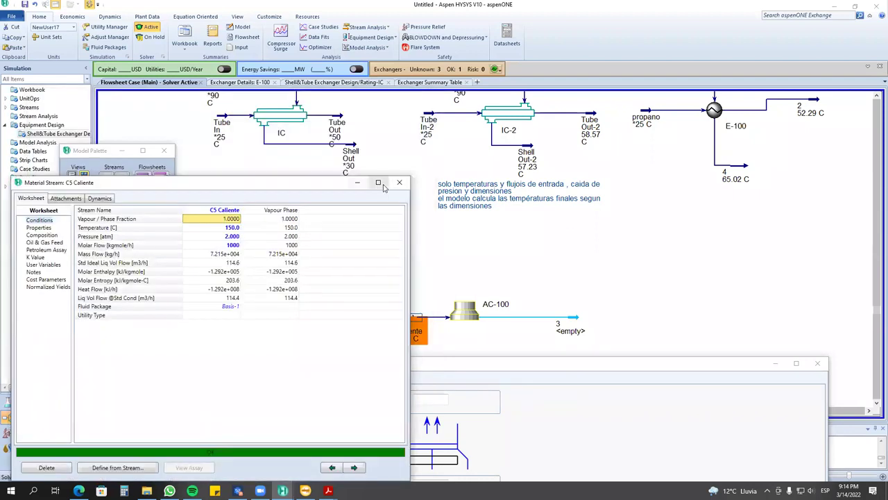
Set the temperature of AC-100's outlet stream 3 to 100 C and close the stream windows.
{"action": "left_click", "coordinate": [399, 182]}
{"action": "left_click", "coordinate": [577, 323]}
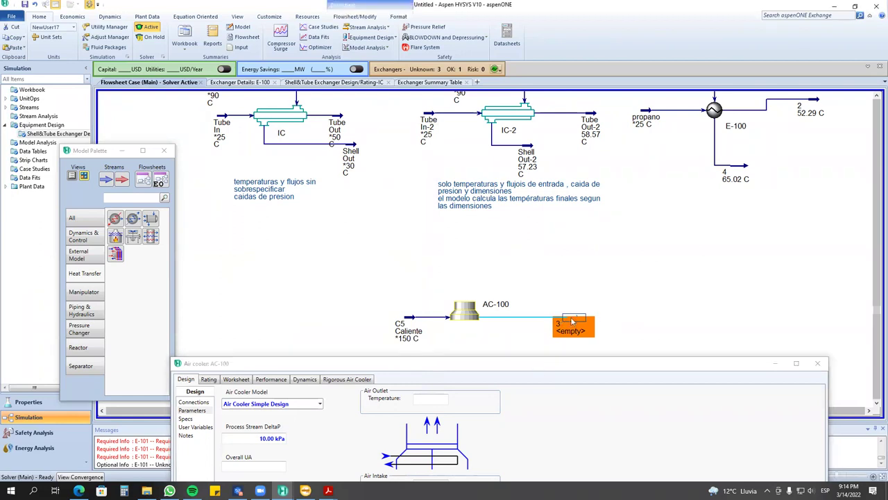
{"action": "double_click", "coordinate": [573, 321]}
{"action": "type", "text": "100"}
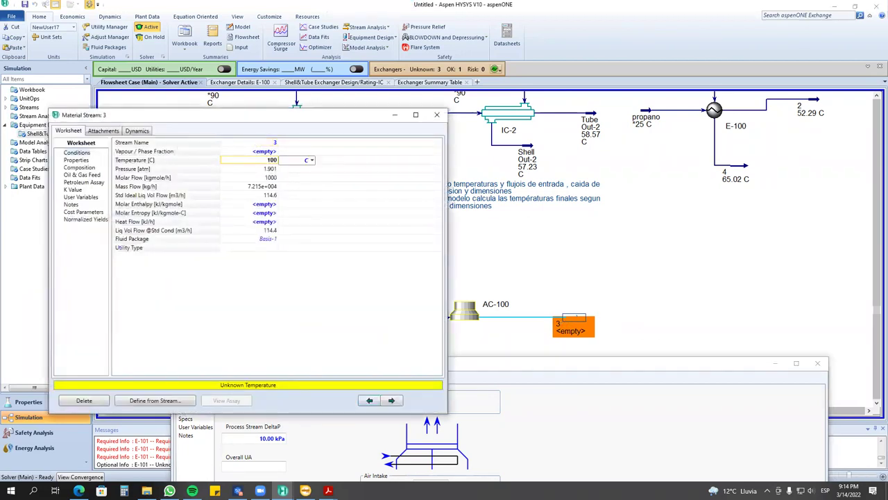
{"action": "key", "text": "Return"}
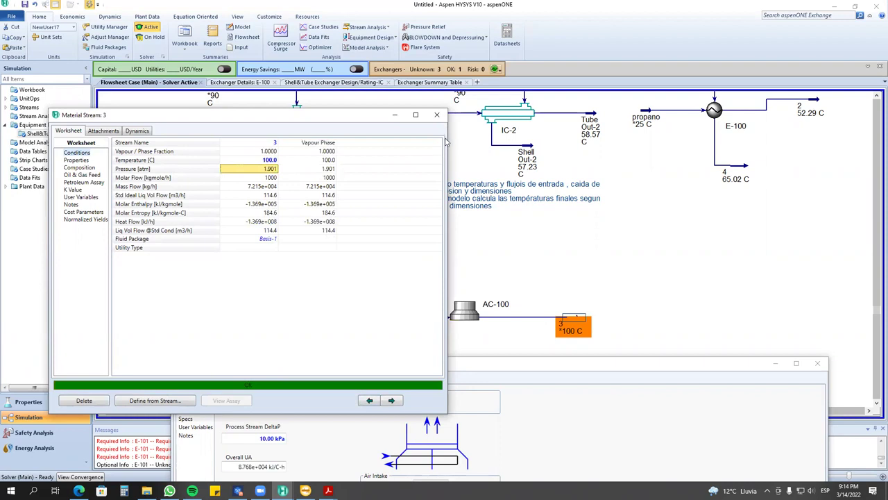
{"action": "left_click", "coordinate": [436, 115]}
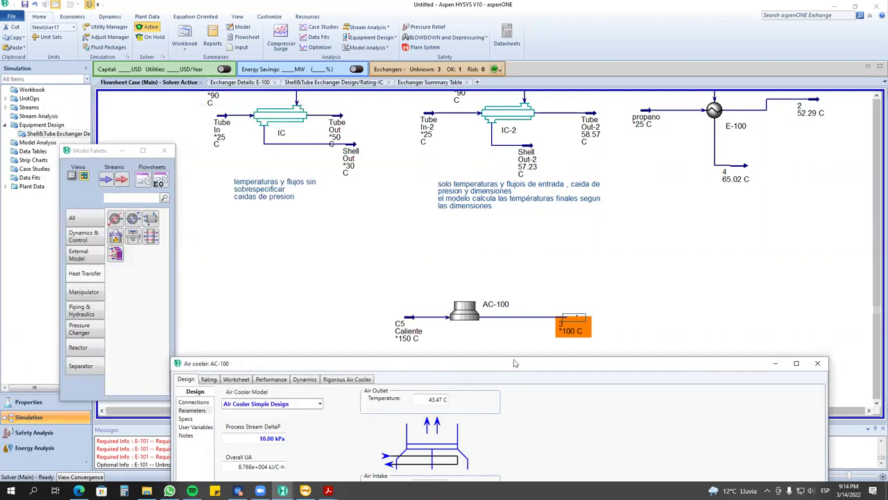
Examine AC-100's air outlet temperature and its air intake temperature and pressure in the design parameters.
{"action": "left_click_drag", "start_coordinate": [514, 363], "coordinate": [513, 184]}
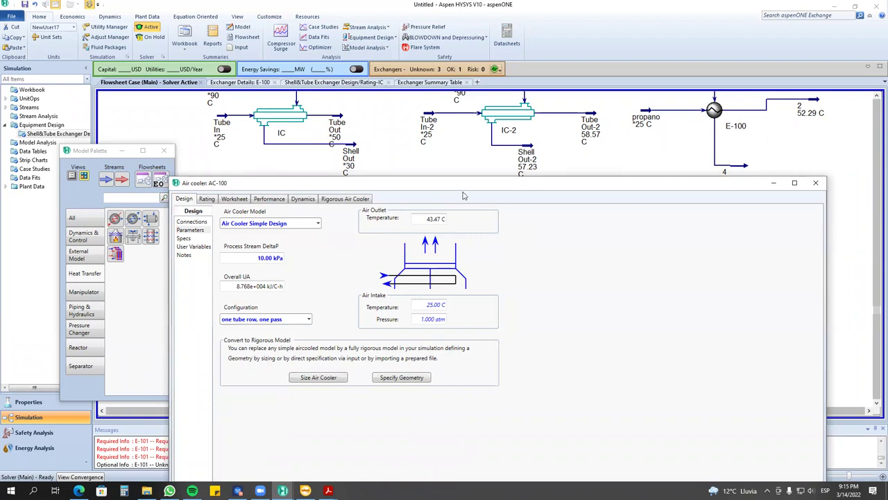
{"action": "left_click_drag", "start_coordinate": [458, 183], "coordinate": [441, 176]}
{"action": "left_click", "coordinate": [397, 213]}
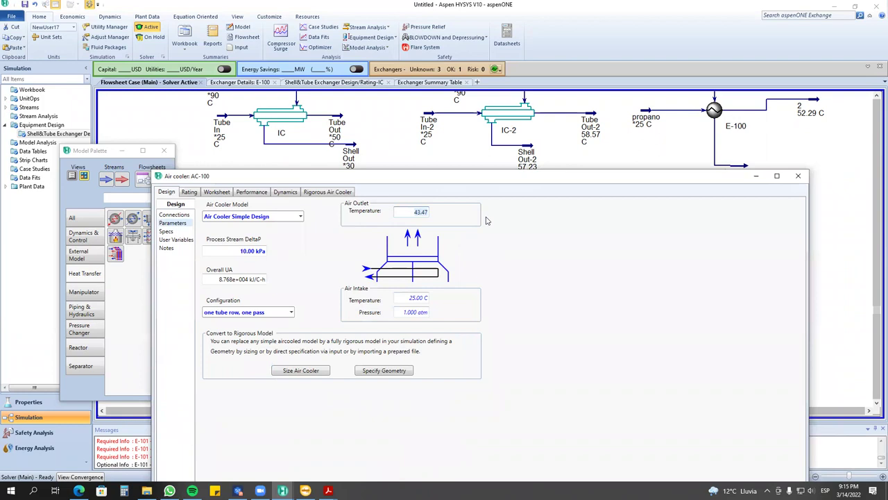
{"action": "left_click", "coordinate": [415, 299]}
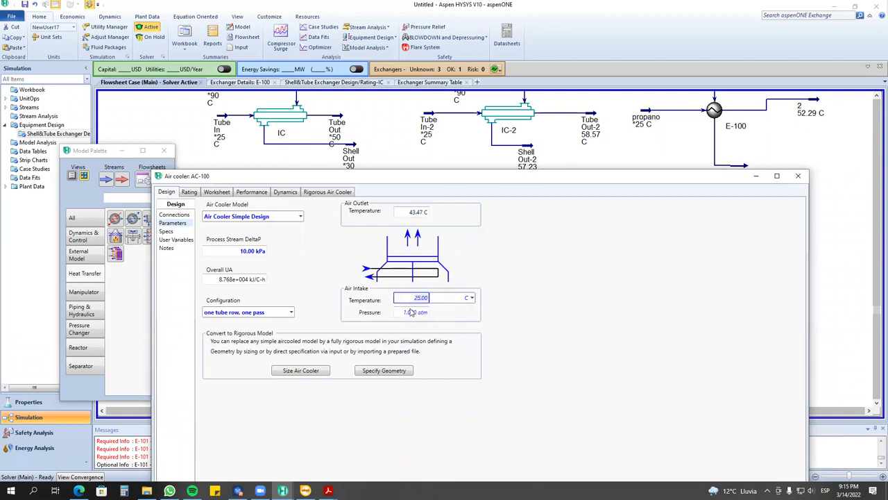
{"action": "left_click", "coordinate": [411, 298]}
{"action": "key", "text": "Return"}
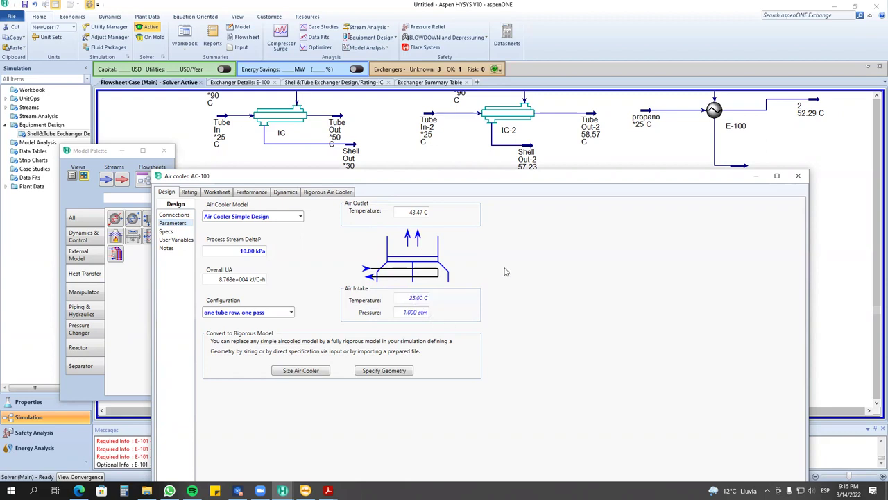
{"action": "left_click", "coordinate": [406, 215]}
Compare AC-100's available air cooler models with the exchanger types offered in Aspen Exchanger Design & Rating, including Air Cooled.
{"action": "left_click", "coordinate": [300, 217]}
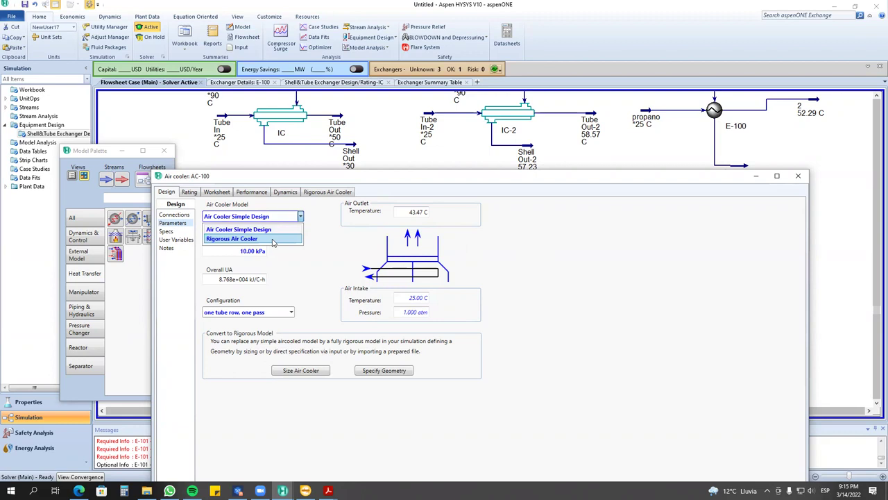
{"action": "left_click", "coordinate": [344, 242]}
{"action": "left_click", "coordinate": [306, 489]}
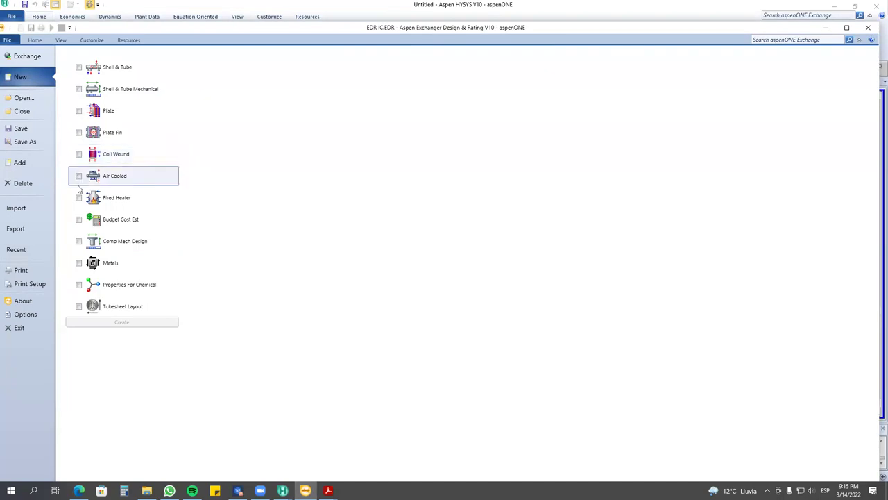
{"action": "left_click", "coordinate": [826, 29]}
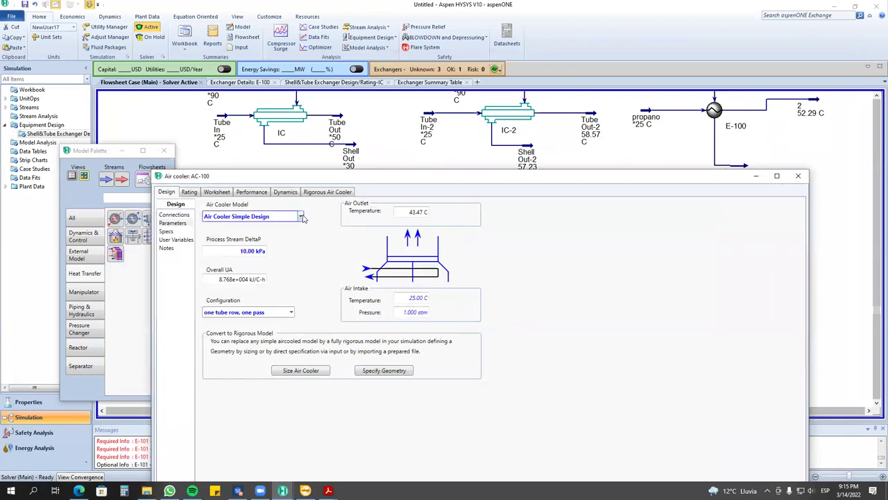
{"action": "left_click", "coordinate": [305, 490]}
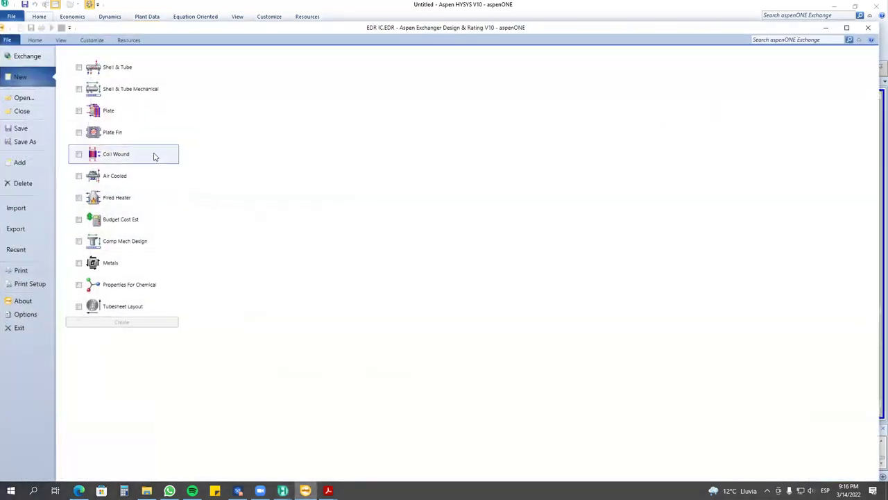
{"action": "left_click", "coordinate": [825, 27]}
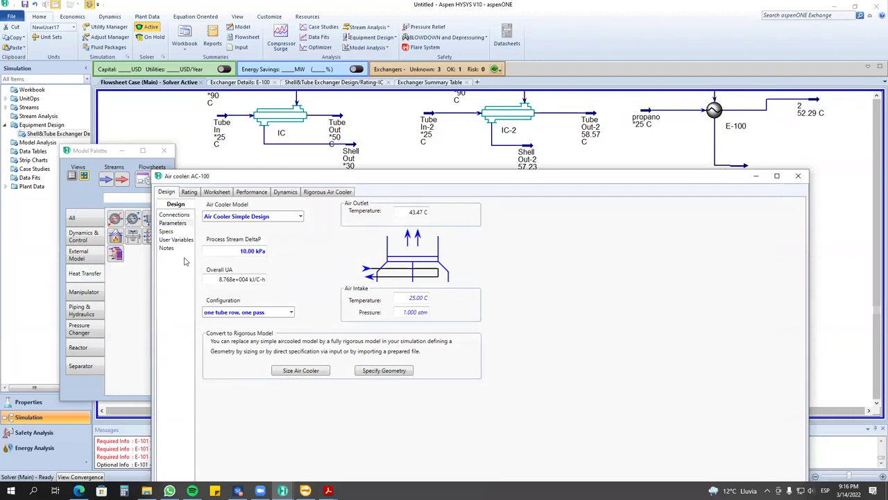
Try to convert AC-100 to a rigorous air cooler with Auto Size.
{"action": "left_click", "coordinate": [184, 214]}
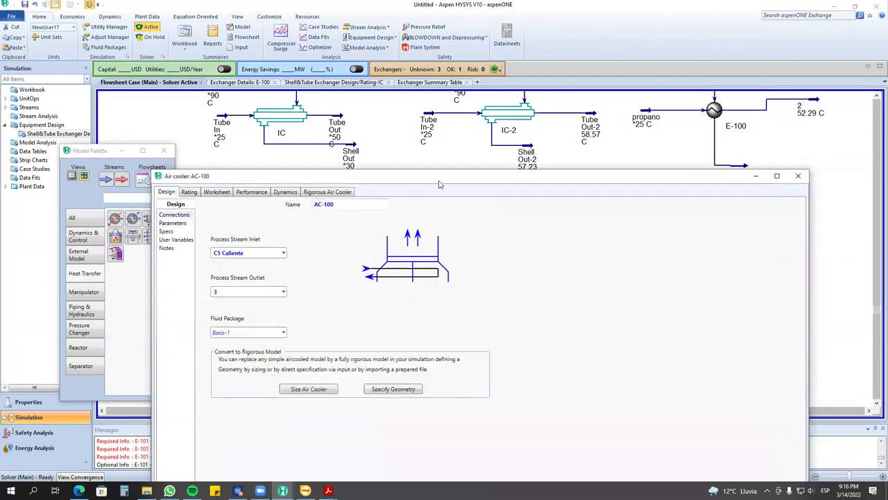
{"action": "left_click", "coordinate": [308, 390]}
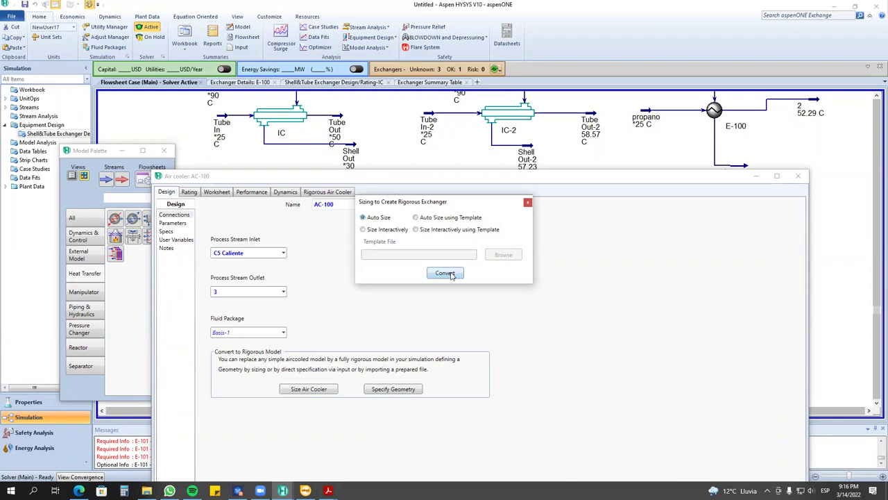
{"action": "left_click", "coordinate": [445, 273]}
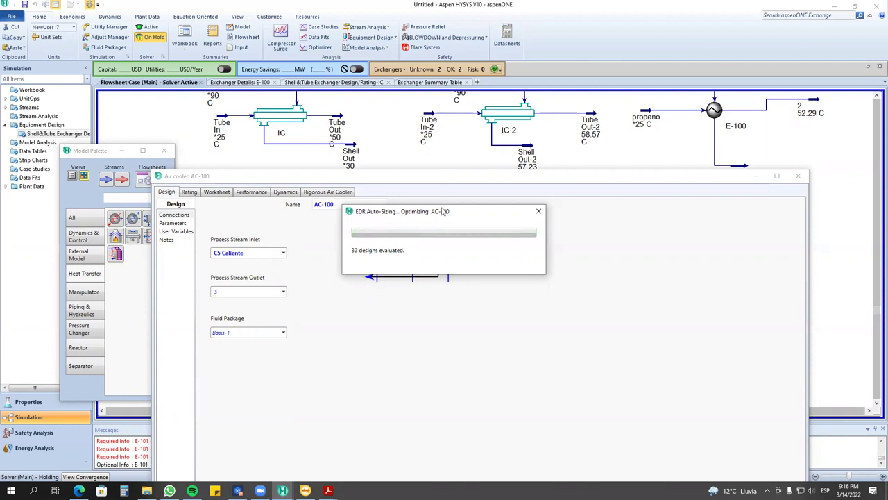
{"action": "left_click_drag", "start_coordinate": [444, 211], "coordinate": [608, 89]}
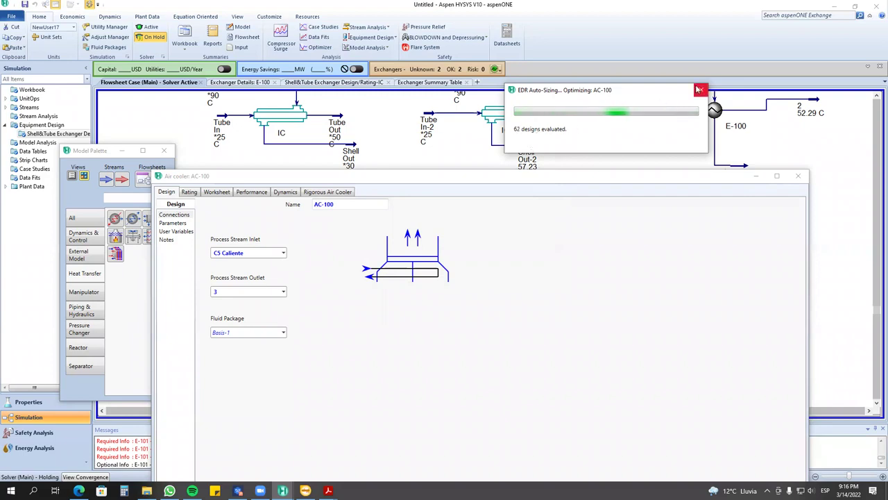
{"action": "left_click", "coordinate": [699, 90]}
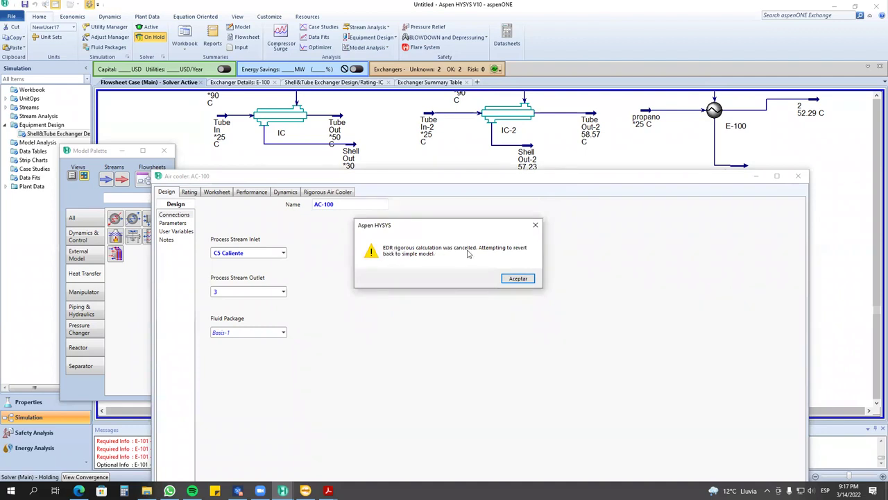
{"action": "left_click", "coordinate": [526, 279]}
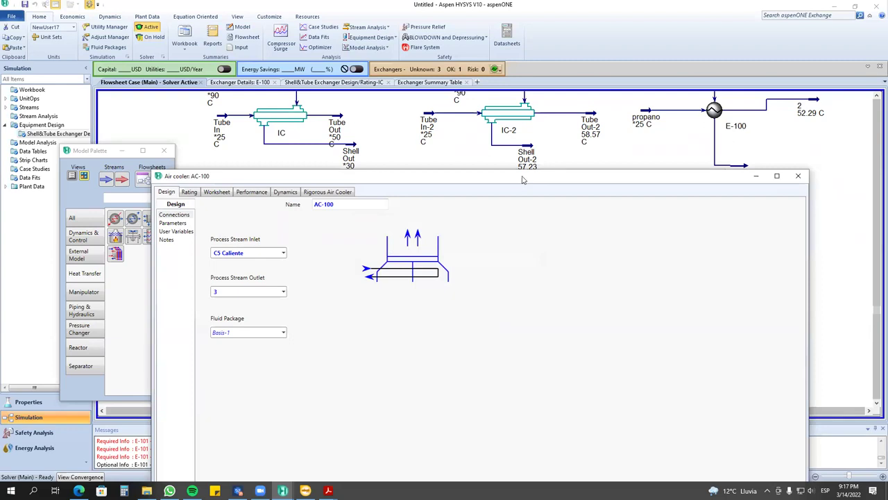
Examine the tube row and pass configurations available for AC-100 in its design parameters.
{"action": "left_click_drag", "start_coordinate": [522, 182], "coordinate": [542, 128]}
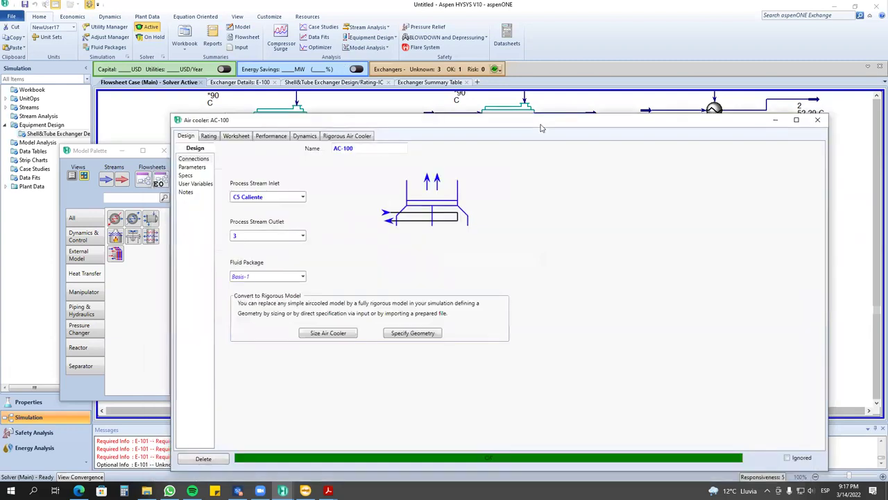
{"action": "left_click", "coordinate": [187, 168]}
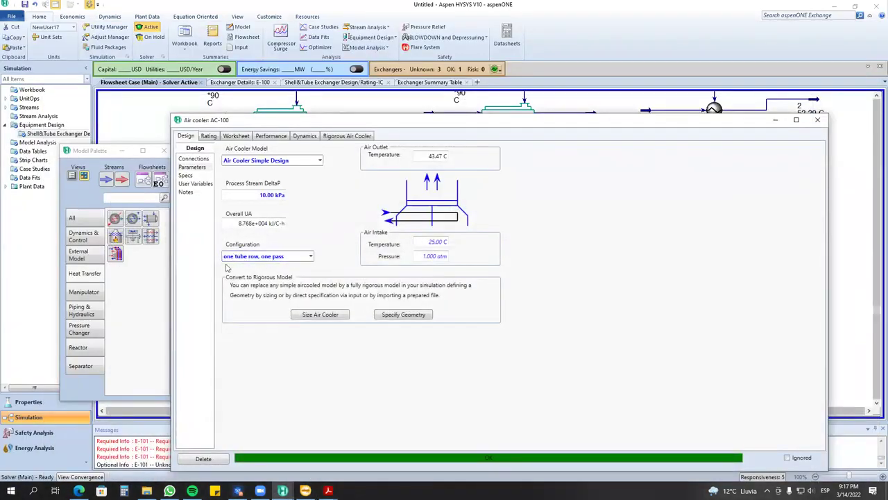
{"action": "left_click", "coordinate": [311, 257]}
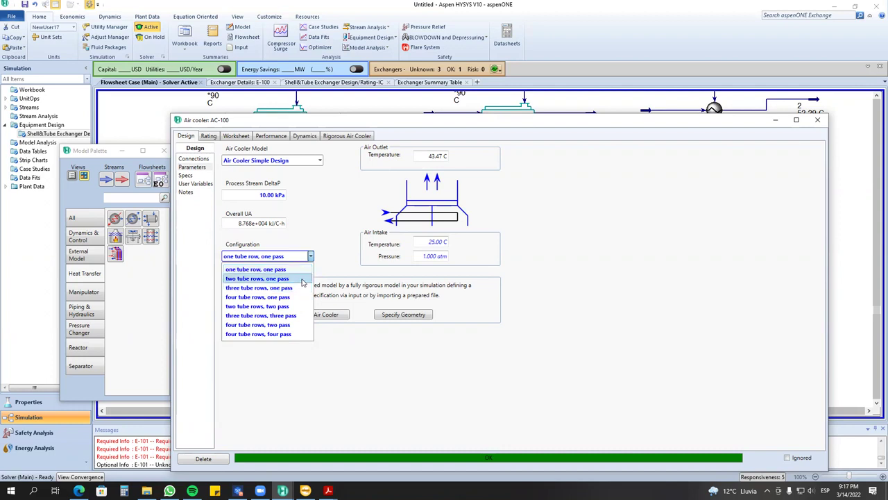
{"action": "left_click", "coordinate": [339, 258]}
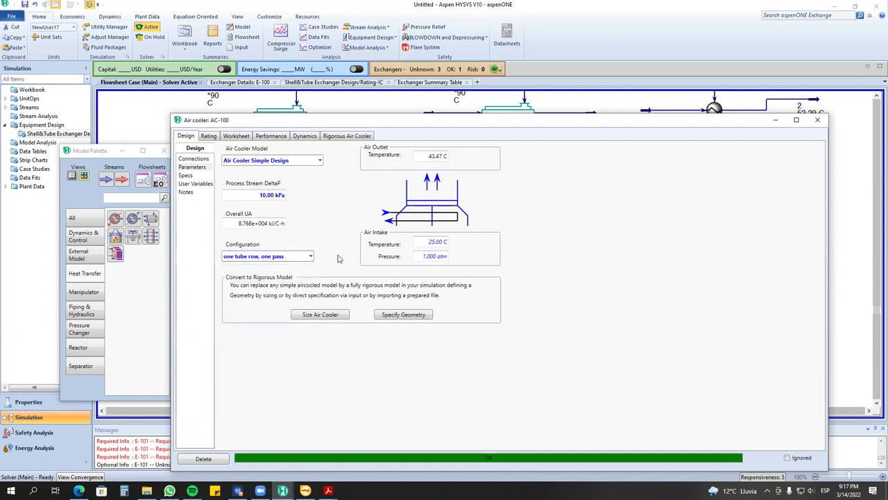
Set AC-100's number of fans to 2 and check the effect on the air outlet temperature.
{"action": "left_click", "coordinate": [208, 137]}
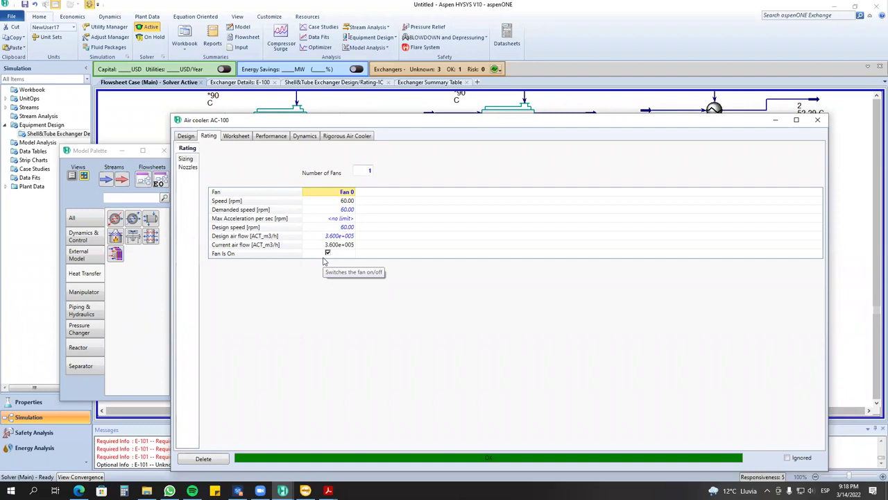
{"action": "left_click", "coordinate": [186, 136]}
{"action": "left_click", "coordinate": [217, 137]}
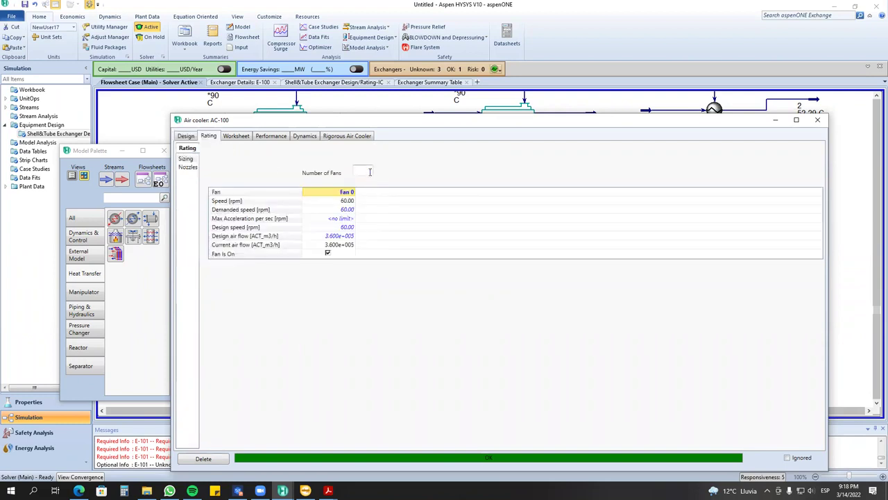
{"action": "left_click", "coordinate": [185, 137]}
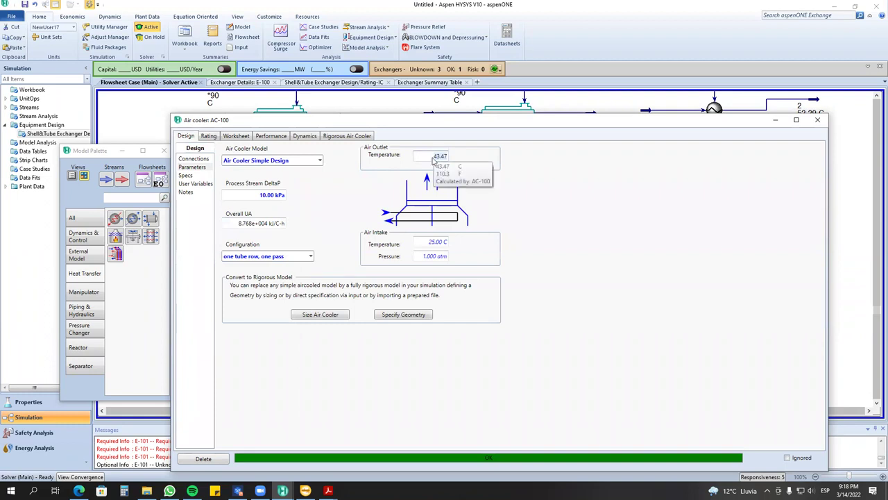
{"action": "left_click", "coordinate": [208, 136]}
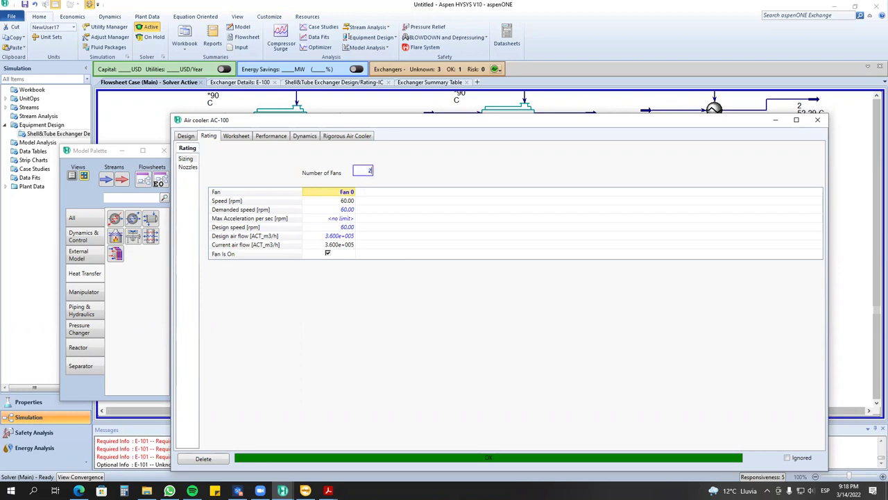
{"action": "key", "text": "Return"}
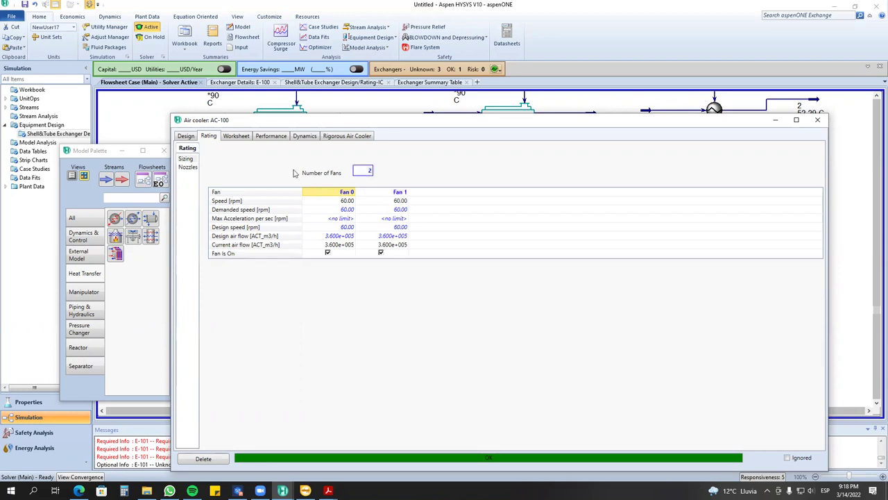
{"action": "left_click", "coordinate": [188, 137]}
{"action": "left_click", "coordinate": [428, 156]}
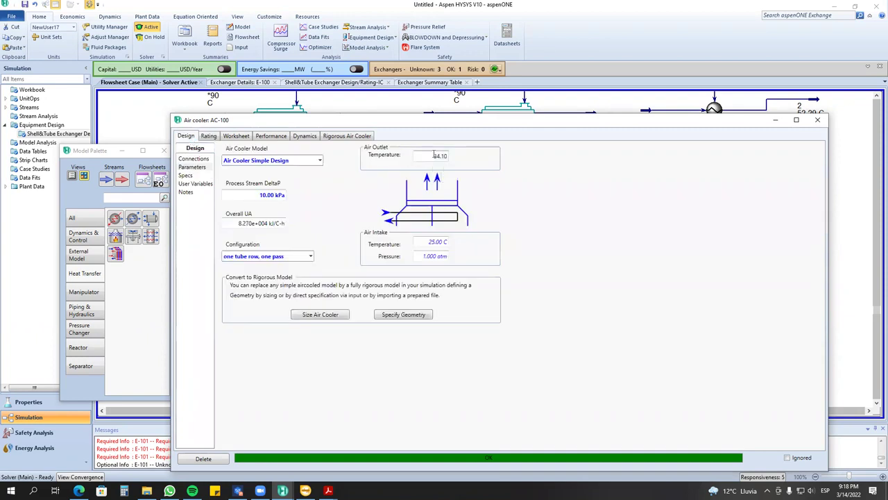
Examine the design air flow, current air flow and design speed of AC-100's two fans, and return to the design parameters.
{"action": "left_click", "coordinate": [209, 136]}
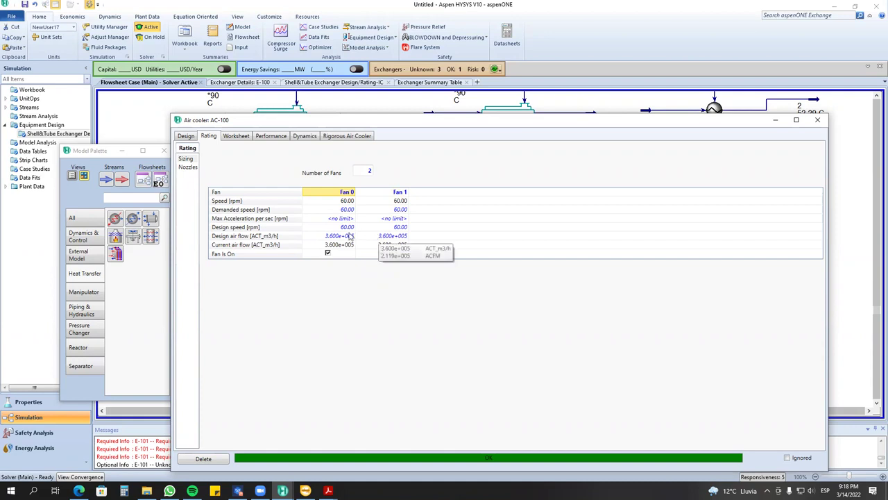
{"action": "left_click", "coordinate": [264, 238]}
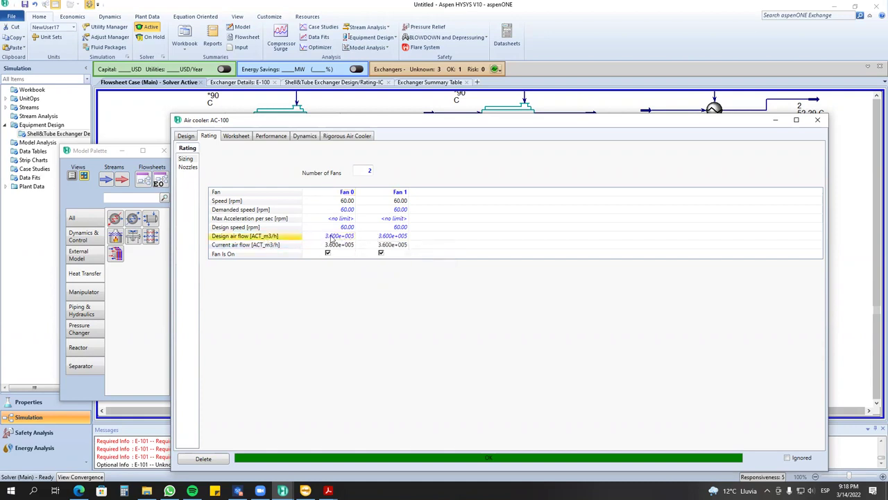
{"action": "left_click", "coordinate": [323, 238]}
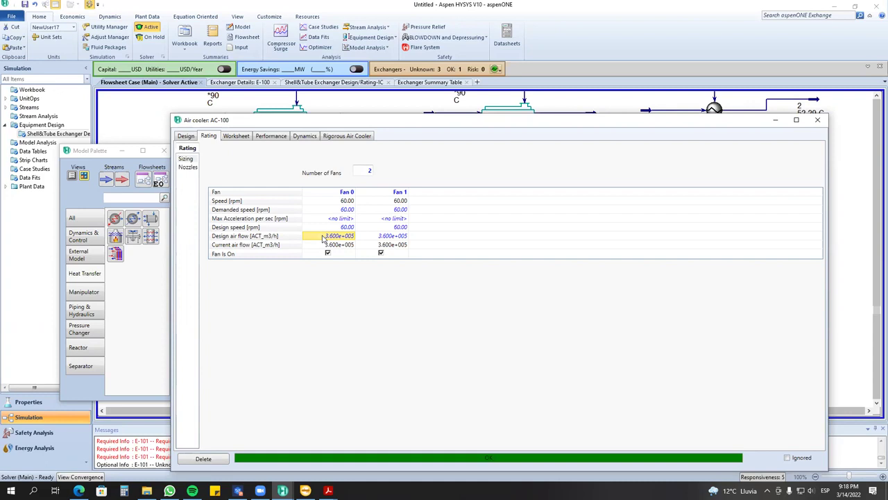
{"action": "mouse_move", "coordinate": [350, 240]}
{"action": "mouse_move", "coordinate": [384, 249]}
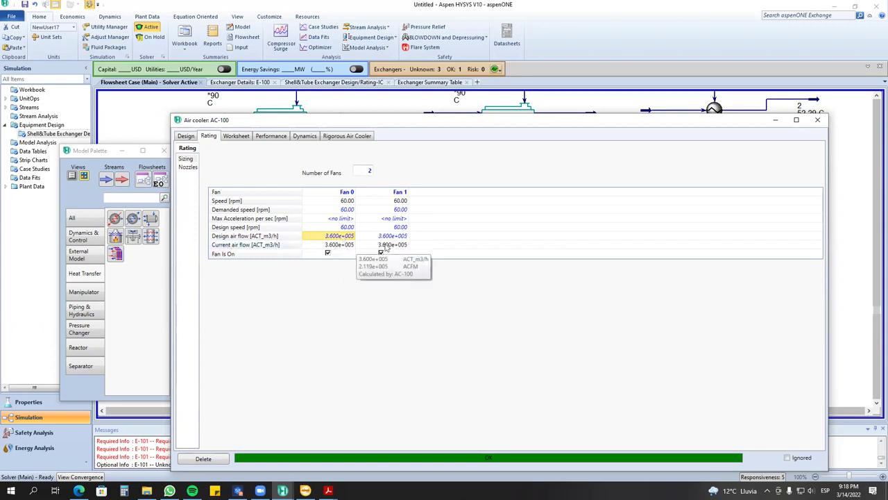
{"action": "left_click", "coordinate": [342, 228]}
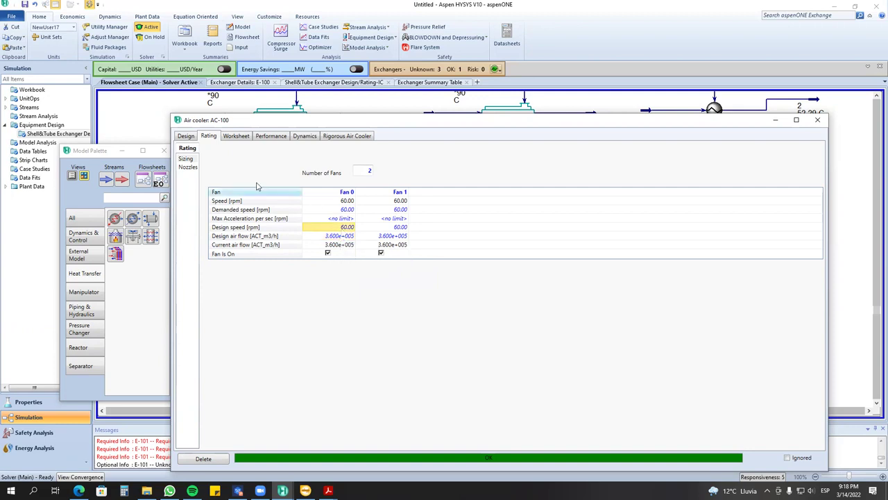
{"action": "left_click", "coordinate": [186, 167]}
{"action": "left_click", "coordinate": [186, 136]}
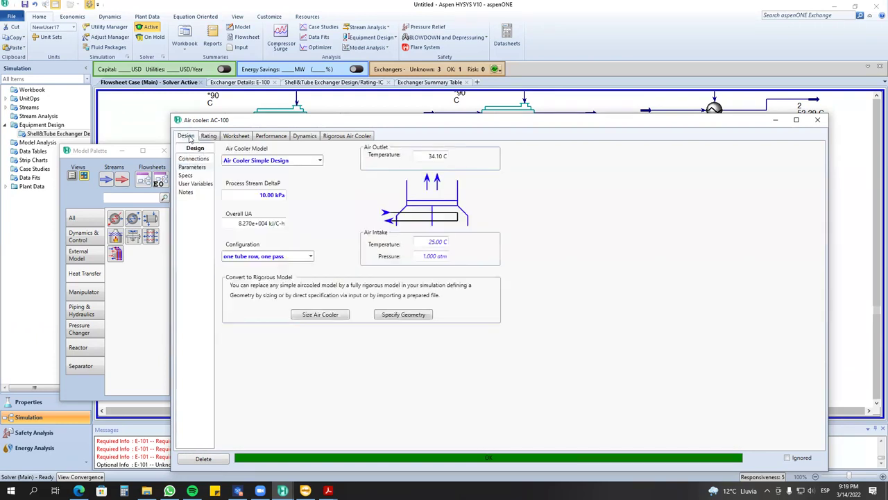
Set the demanded speed of AC-100's Fan 0 to 30 rpm and check the effect on the air outlet temperature.
{"action": "left_click", "coordinate": [208, 136]}
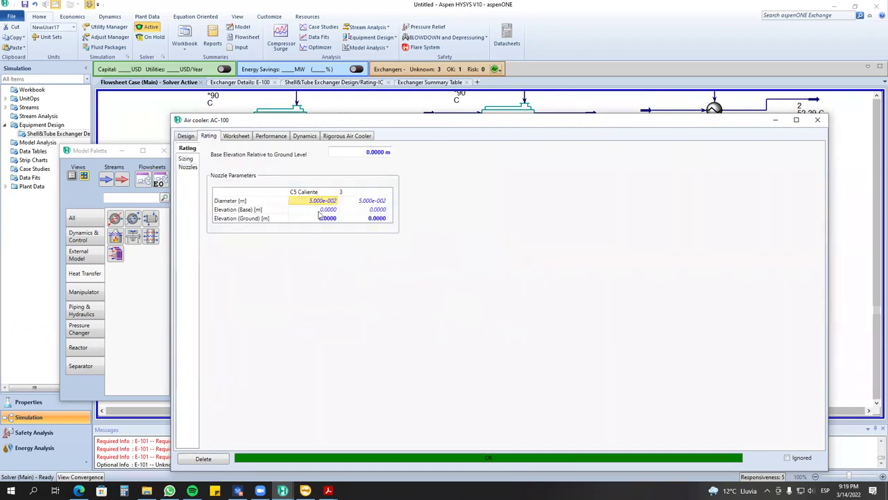
{"action": "left_click", "coordinate": [186, 159]}
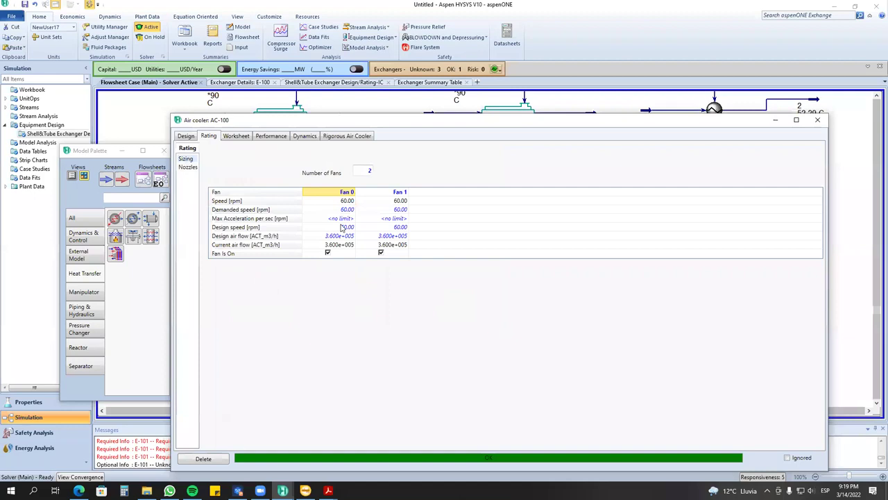
{"action": "left_click", "coordinate": [343, 210]}
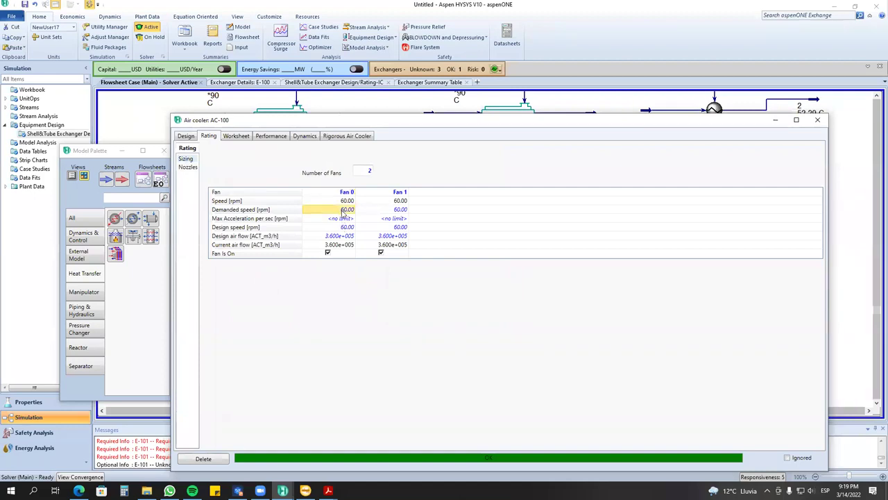
{"action": "type", "text": "30"}
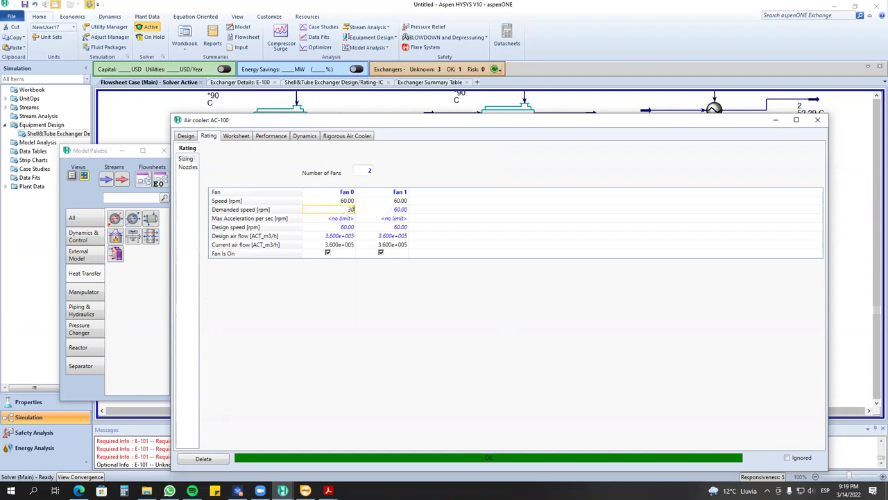
{"action": "key", "text": "Return"}
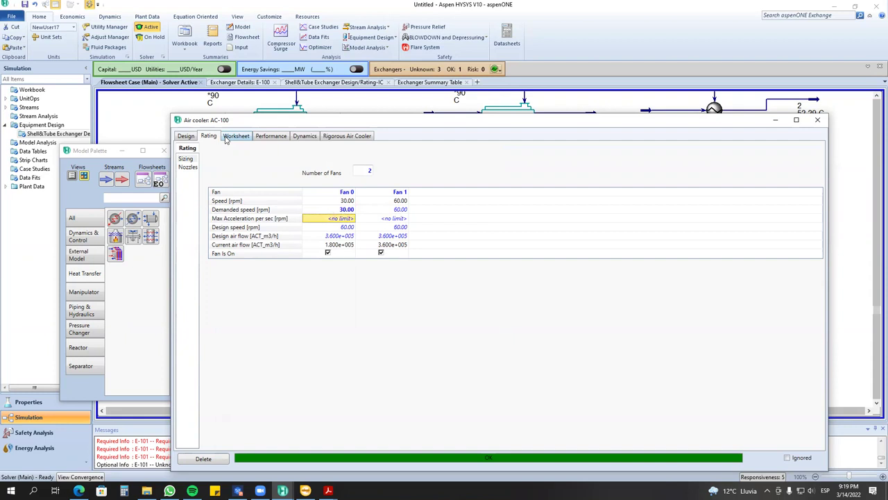
{"action": "left_click", "coordinate": [186, 136]}
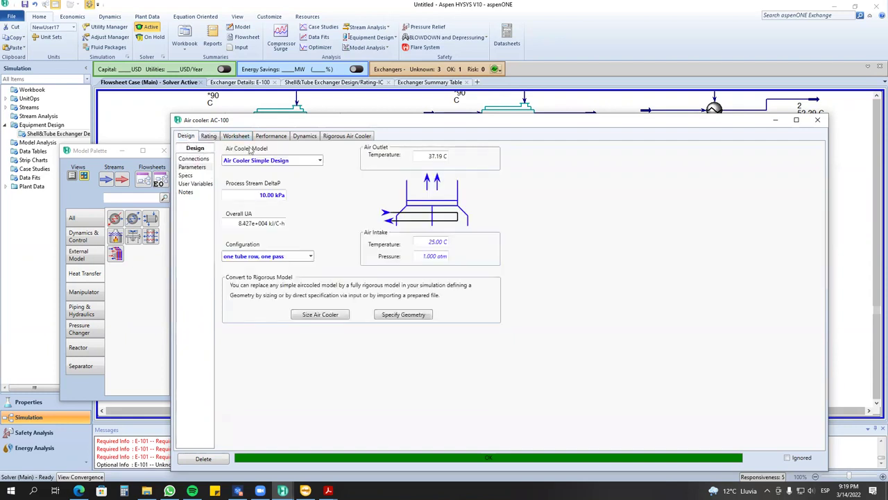
Compare the speeds and current air flows of AC-100's two fans with the resulting air outlet temperature.
{"action": "left_click", "coordinate": [212, 138]}
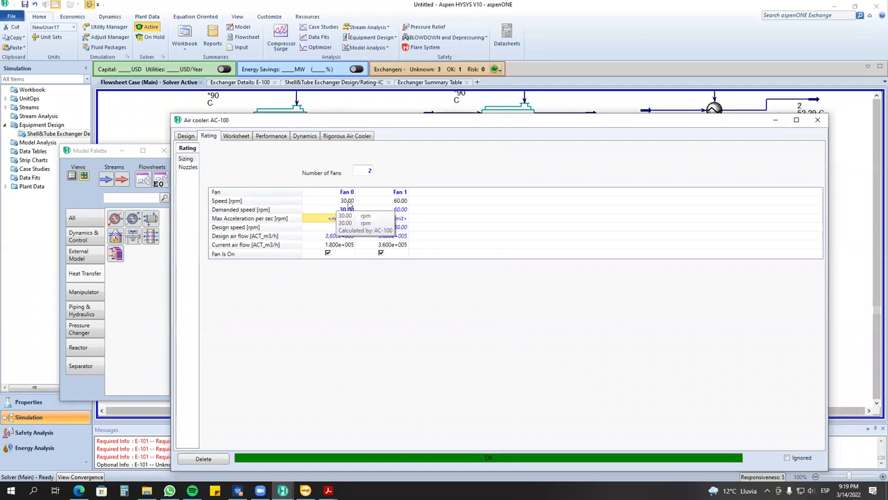
{"action": "left_click", "coordinate": [186, 136]}
{"action": "left_click", "coordinate": [428, 156]}
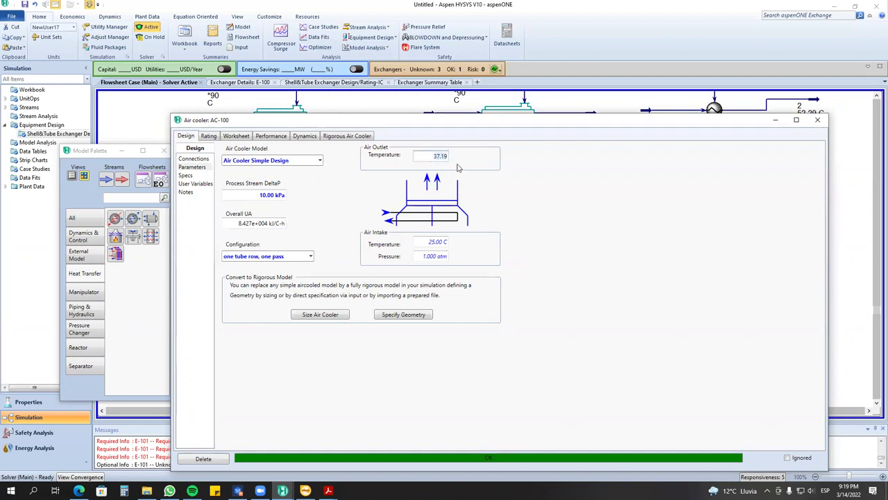
{"action": "left_click", "coordinate": [208, 136]}
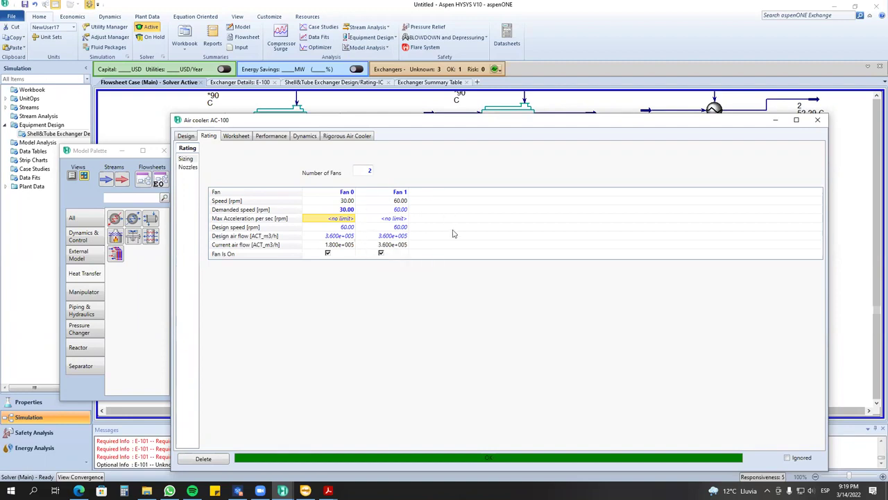
{"action": "left_click", "coordinate": [185, 136]}
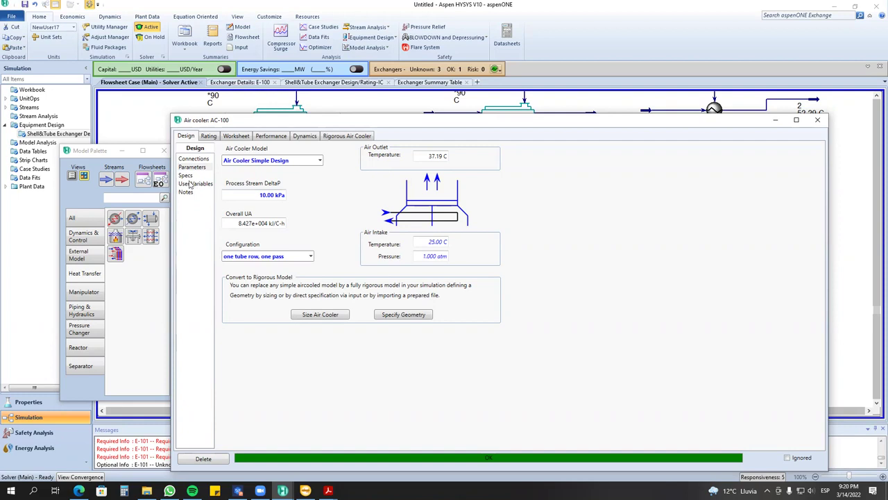
Examine AC-100's solver control specs, design parameters and process stream connections.
{"action": "left_click", "coordinate": [186, 176]}
{"action": "left_click", "coordinate": [196, 184]}
{"action": "left_click", "coordinate": [187, 176]}
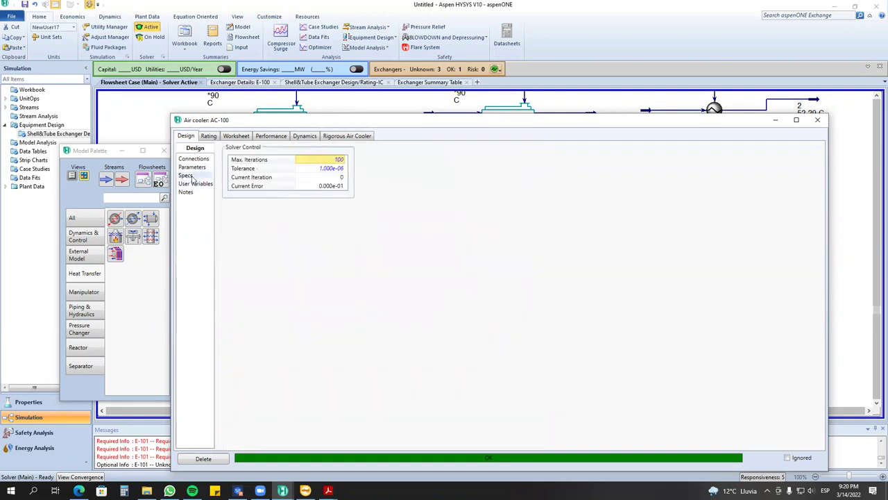
{"action": "left_click", "coordinate": [192, 167]}
{"action": "left_click", "coordinate": [194, 159]}
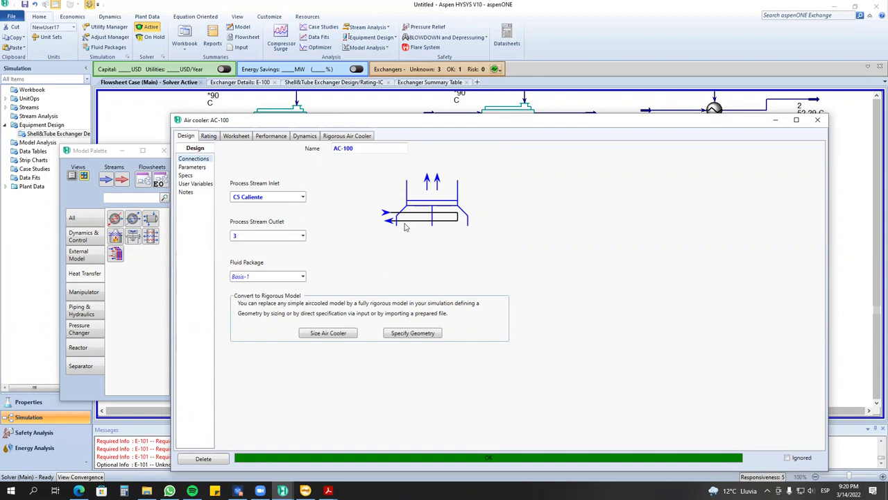
Examine AC-100's fan sizing data and the conditions and properties of its inlet and outlet streams.
{"action": "left_click", "coordinate": [209, 136]}
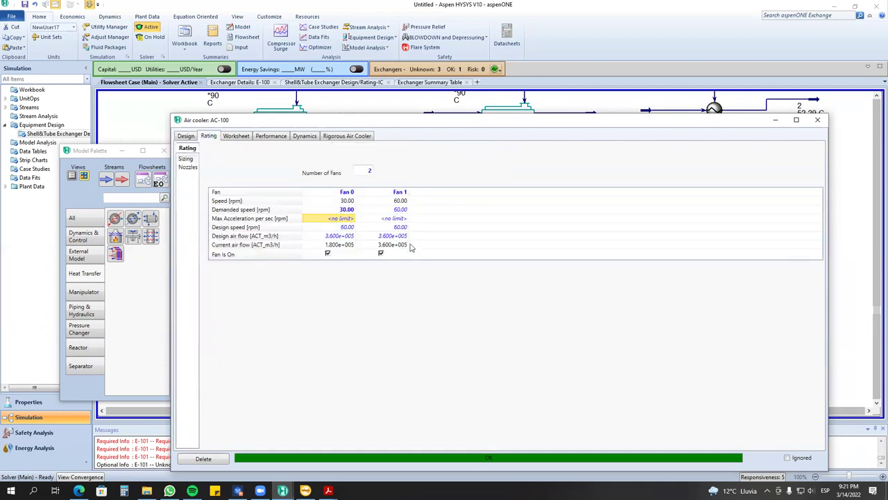
{"action": "left_click", "coordinate": [236, 137]}
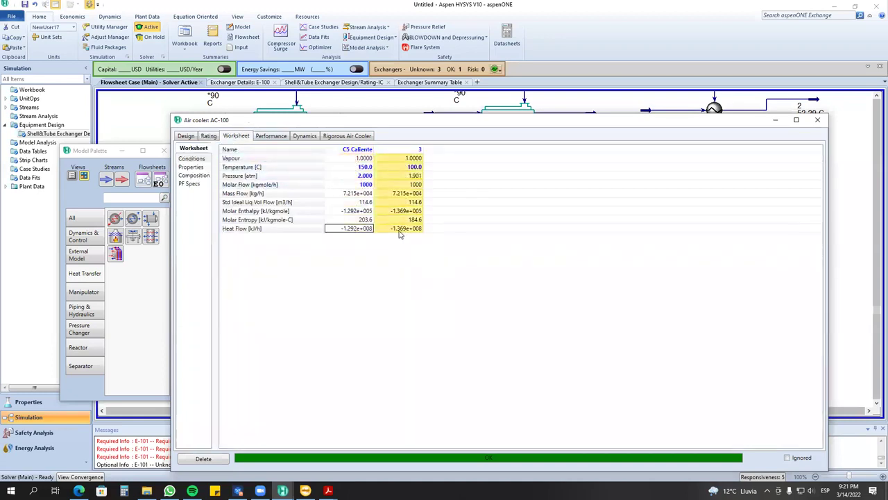
{"action": "left_click", "coordinate": [192, 168]}
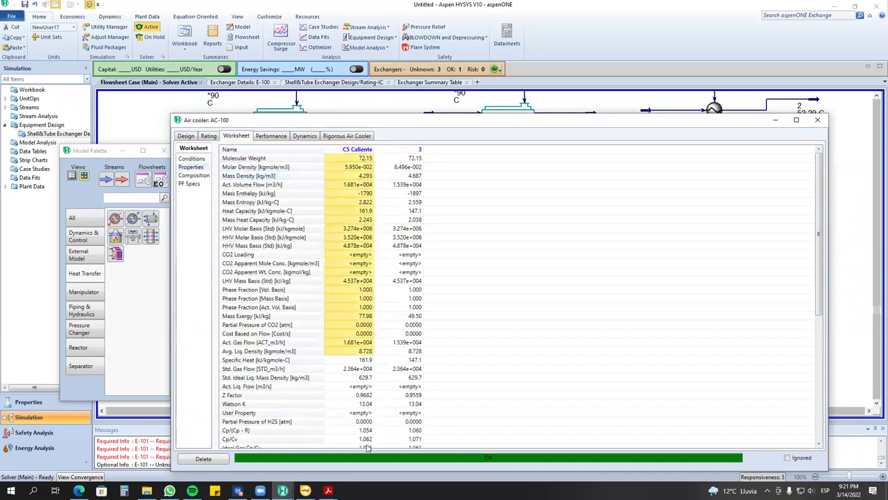
{"action": "scroll", "coordinate": [419, 226], "scroll_direction": "down", "scroll_amount": 1}
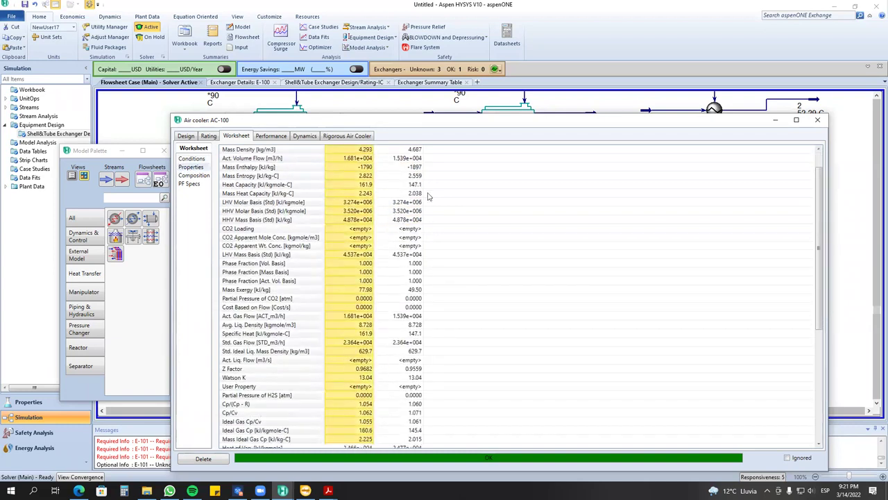
Examine AC-100's performance results, temperature profile, pressure-temperature plot, tabular results and curve setup options.
{"action": "left_click", "coordinate": [271, 137]}
{"action": "mouse_move", "coordinate": [373, 190]}
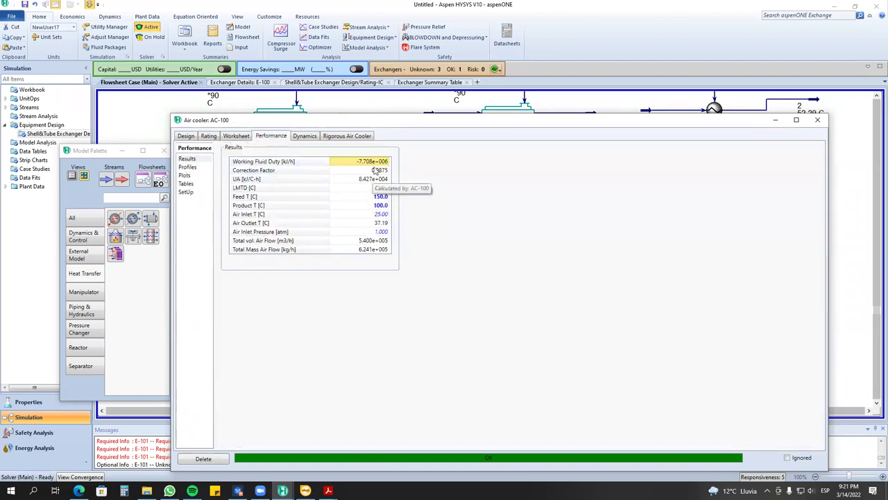
{"action": "mouse_move", "coordinate": [375, 164]}
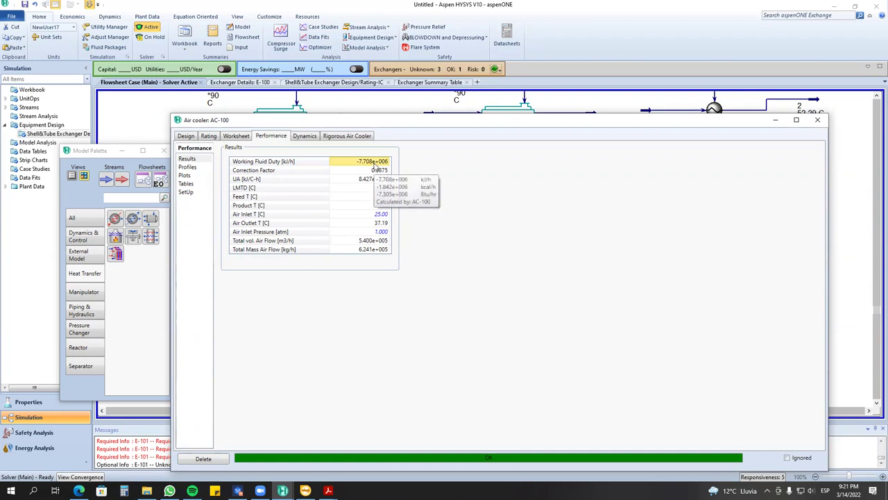
{"action": "mouse_move", "coordinate": [368, 231]}
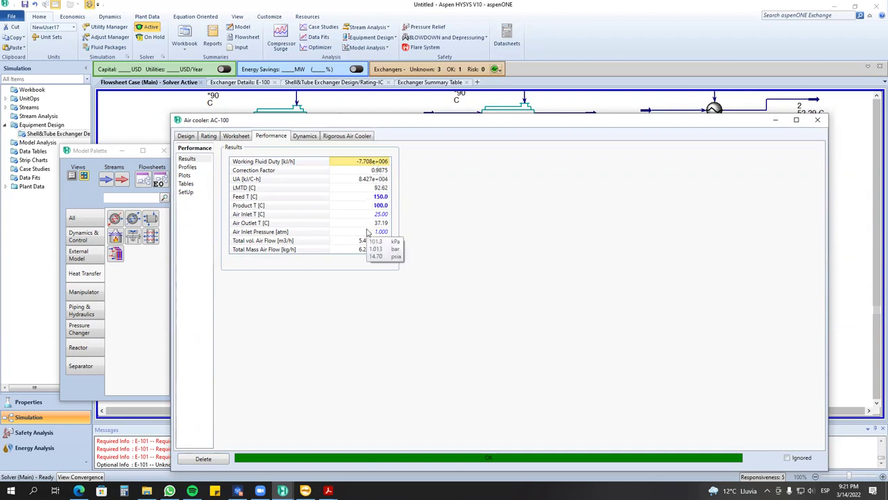
{"action": "left_click", "coordinate": [185, 175]}
{"action": "left_click", "coordinate": [186, 169]}
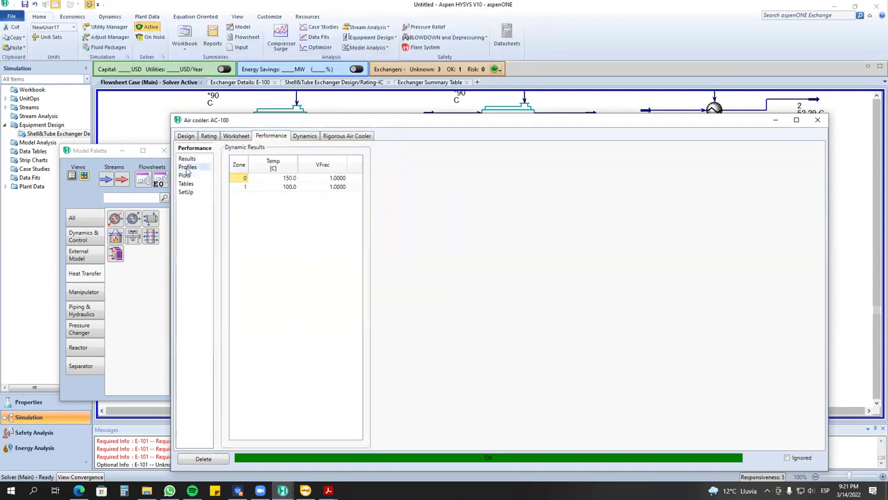
{"action": "left_click", "coordinate": [185, 176]}
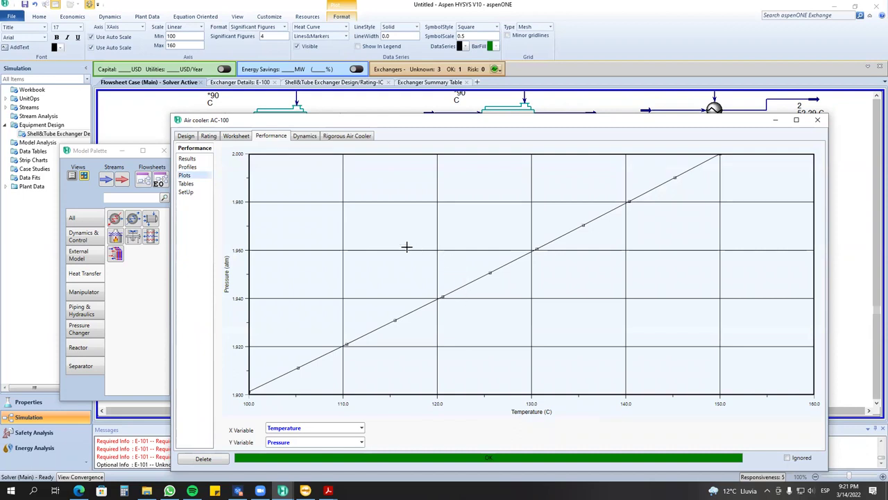
{"action": "left_click", "coordinate": [186, 184]}
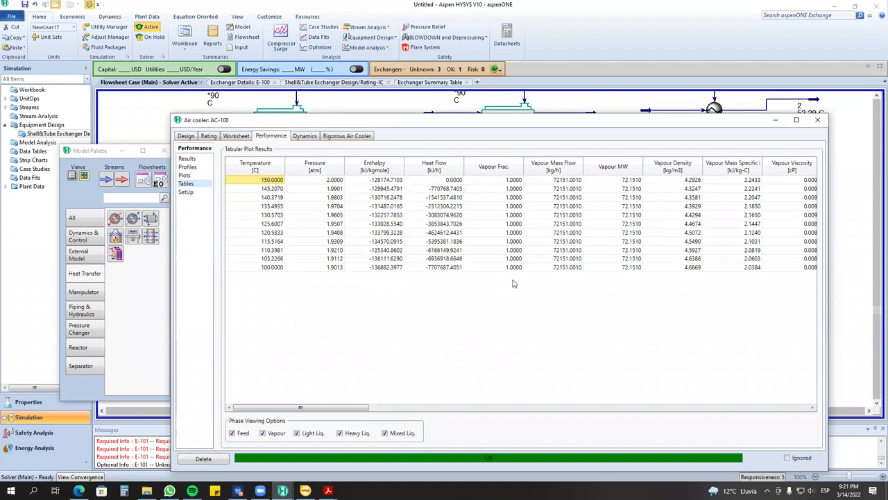
{"action": "left_click", "coordinate": [186, 192]}
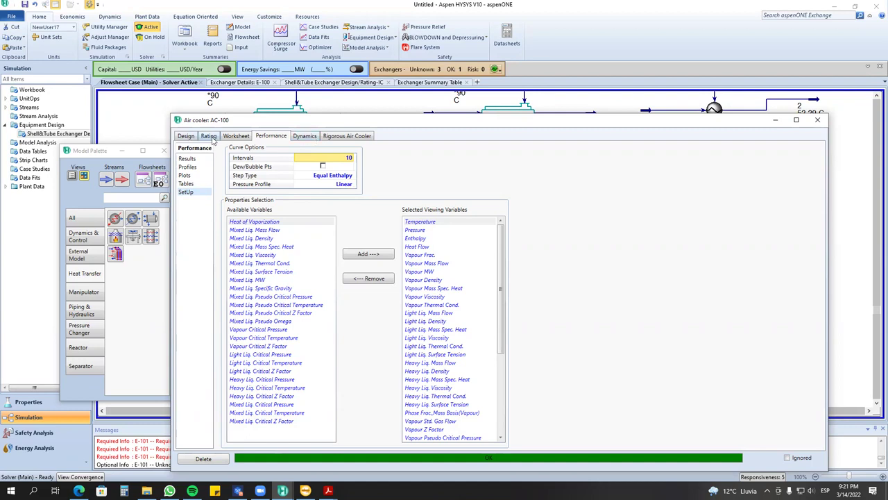
Examine AC-100's dynamic UA calculation and the rigorous air cooler requirements, and move its window clear of the flowsheet equipment.
{"action": "left_click", "coordinate": [303, 136]}
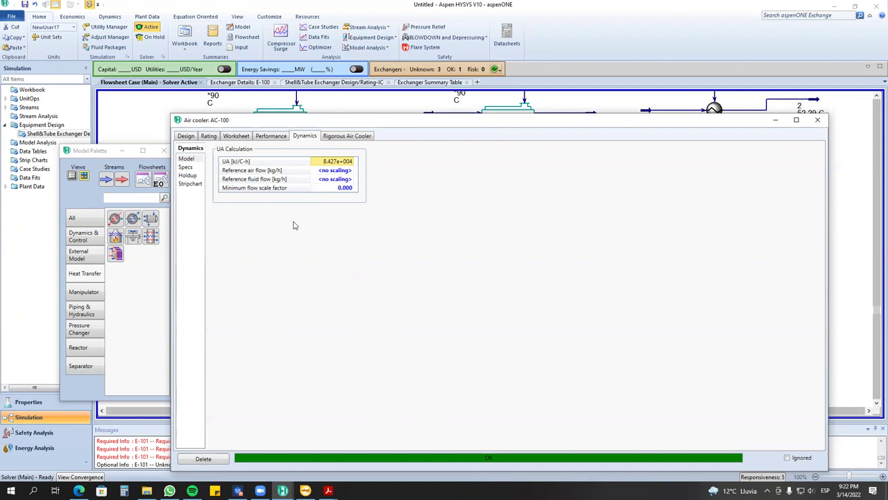
{"action": "left_click", "coordinate": [343, 139]}
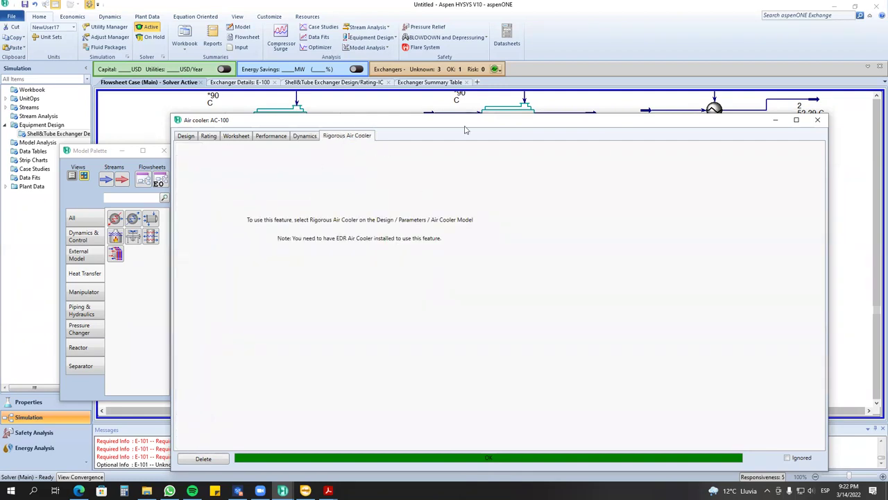
{"action": "left_click_drag", "start_coordinate": [466, 132], "coordinate": [444, 174]}
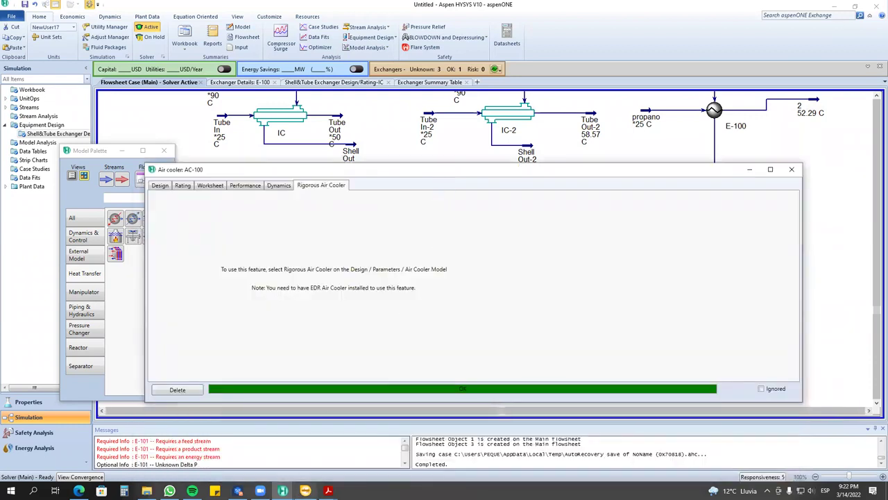
Switch to Aspen Exchanger Design & Rating and close it without saving the changes to EDR IC.EDR.
{"action": "left_click", "coordinate": [305, 491]}
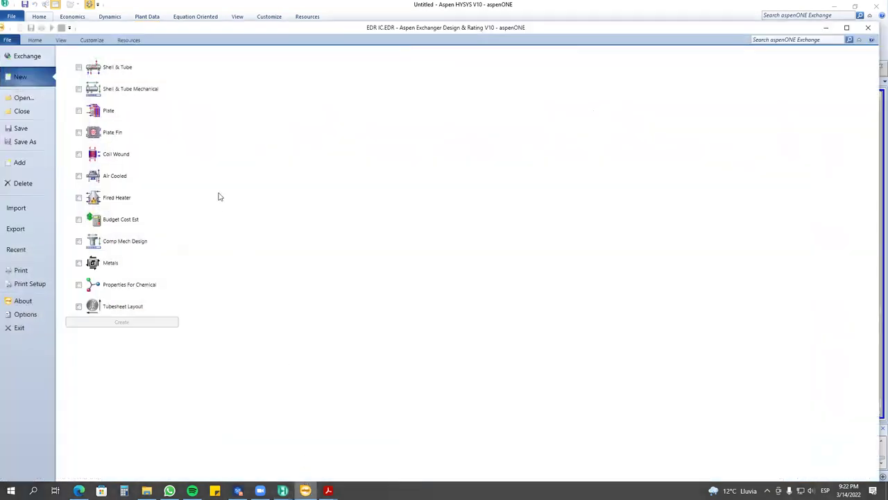
{"action": "left_click", "coordinate": [868, 27]}
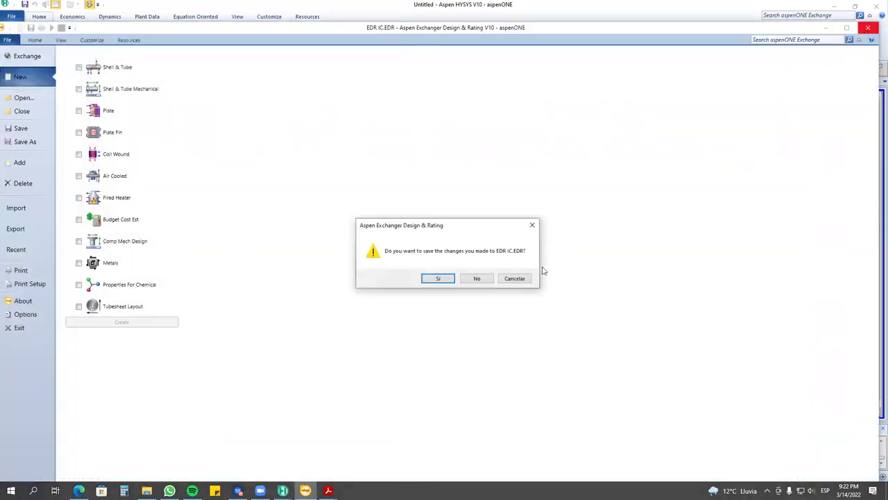
{"action": "left_click", "coordinate": [477, 279]}
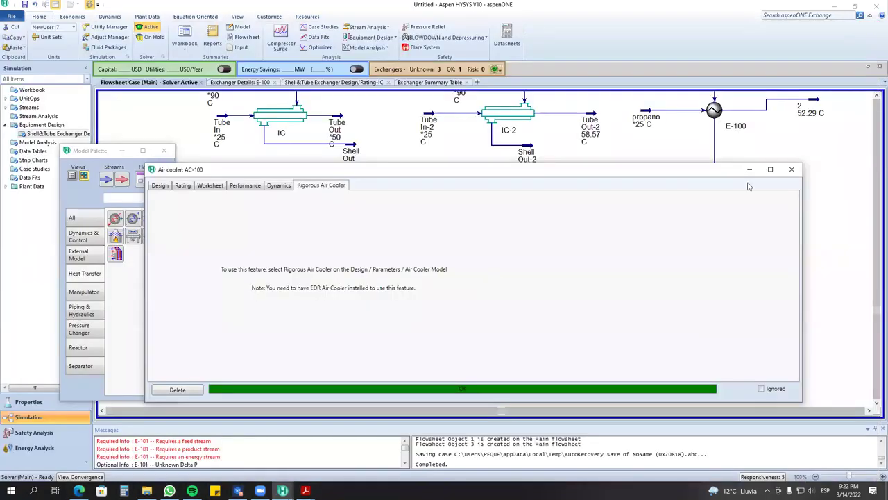
Review AC-100's connections, design parameters, solver specs, fan sizing and worksheet stream properties.
{"action": "left_click", "coordinate": [161, 186]}
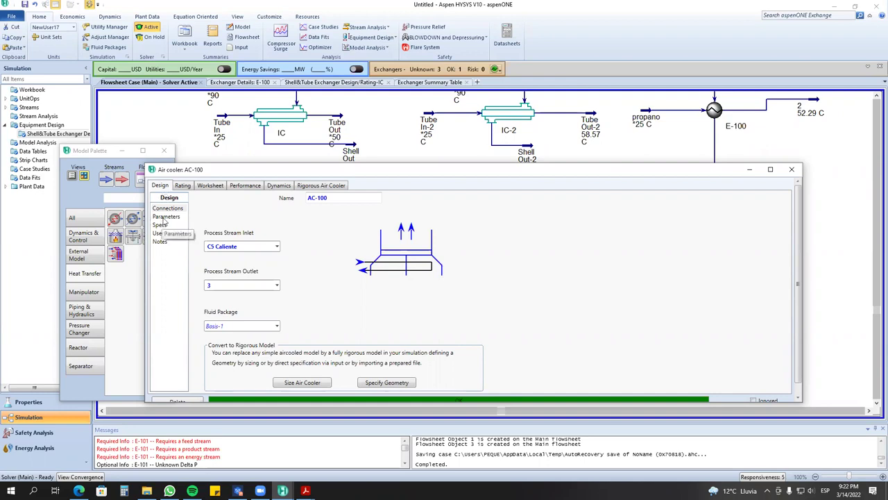
{"action": "left_click", "coordinate": [165, 217]}
{"action": "left_click", "coordinate": [162, 225]}
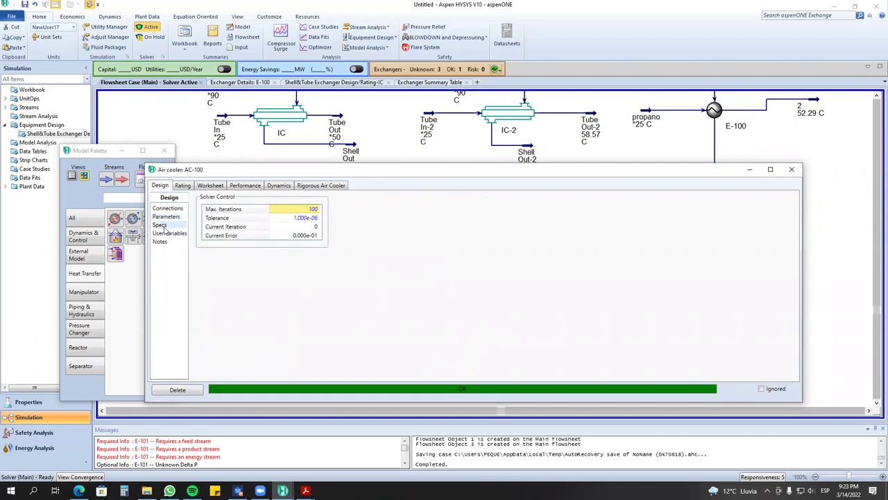
{"action": "left_click", "coordinate": [165, 210]}
{"action": "left_click", "coordinate": [166, 218]}
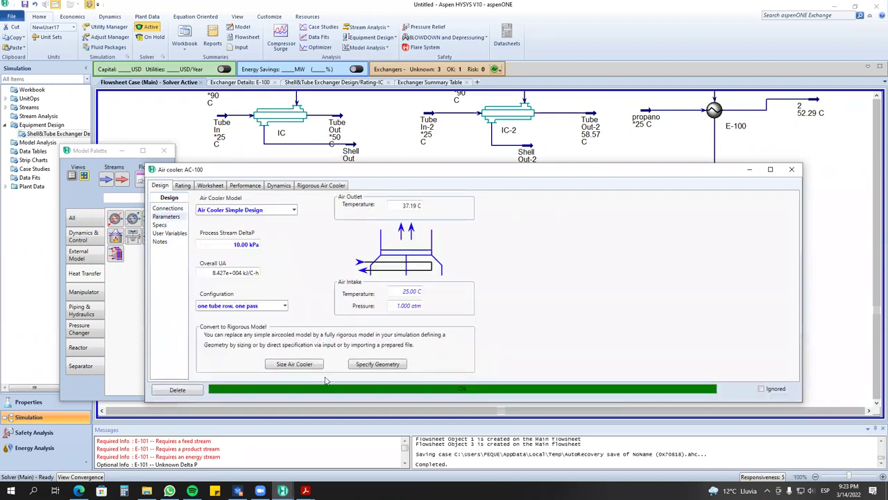
{"action": "left_click", "coordinate": [191, 186]}
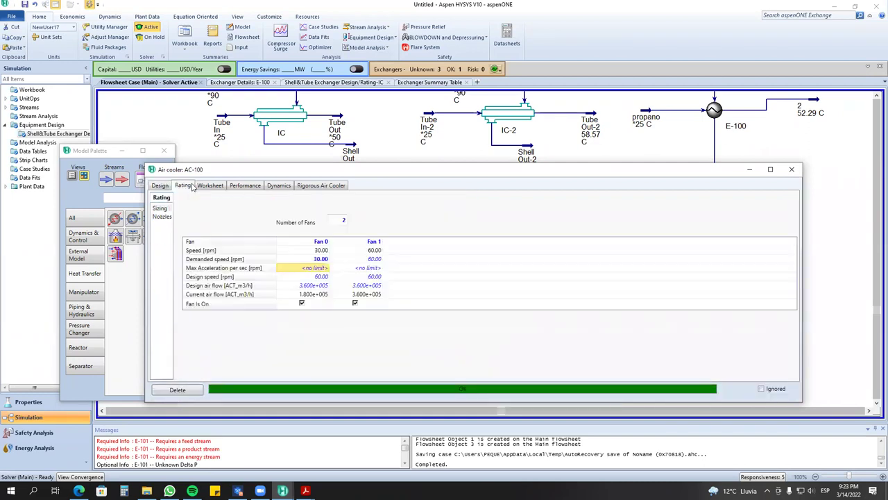
{"action": "left_click", "coordinate": [203, 186]}
{"action": "left_click", "coordinate": [185, 185]}
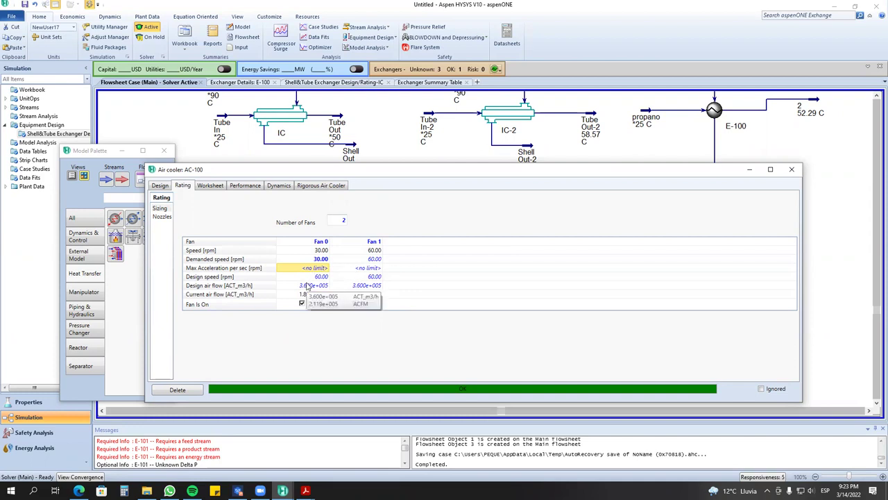
{"action": "left_click", "coordinate": [211, 186]}
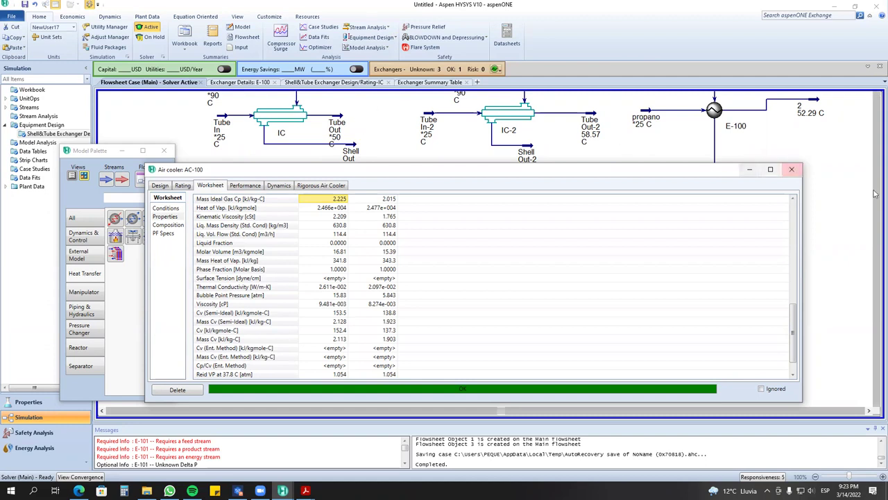
Close AC-100's window and move the air cooler with its two streams to an empty area below exchanger IC.
{"action": "left_click", "coordinate": [792, 169]}
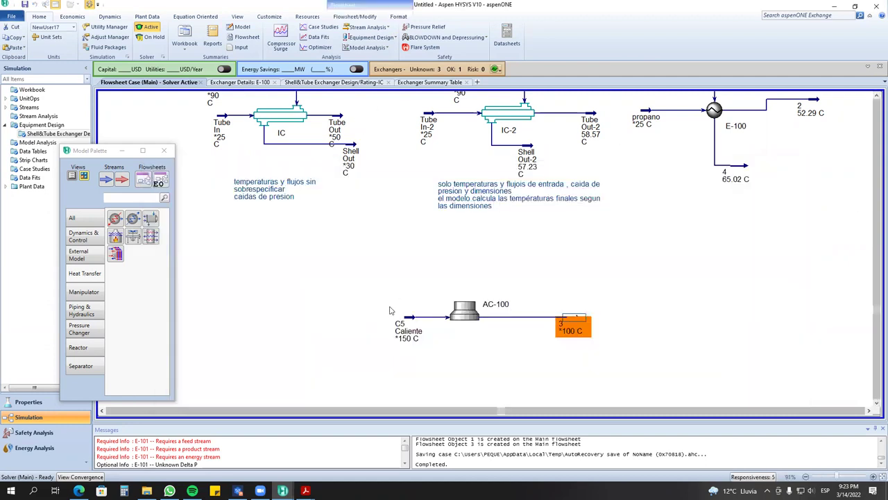
{"action": "left_click_drag", "start_coordinate": [382, 268], "coordinate": [669, 360]}
{"action": "left_click_drag", "start_coordinate": [464, 316], "coordinate": [298, 367]}
{"action": "left_click", "coordinate": [380, 256]}
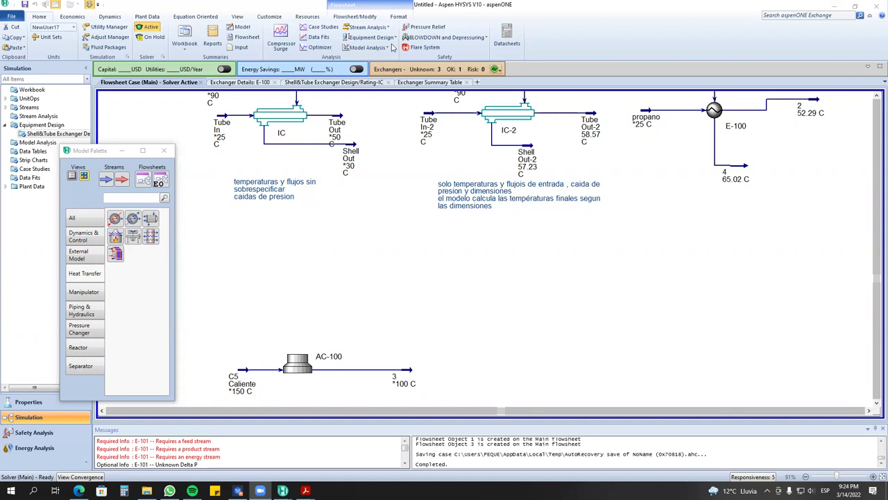
{"action": "left_click", "coordinate": [876, 404]}
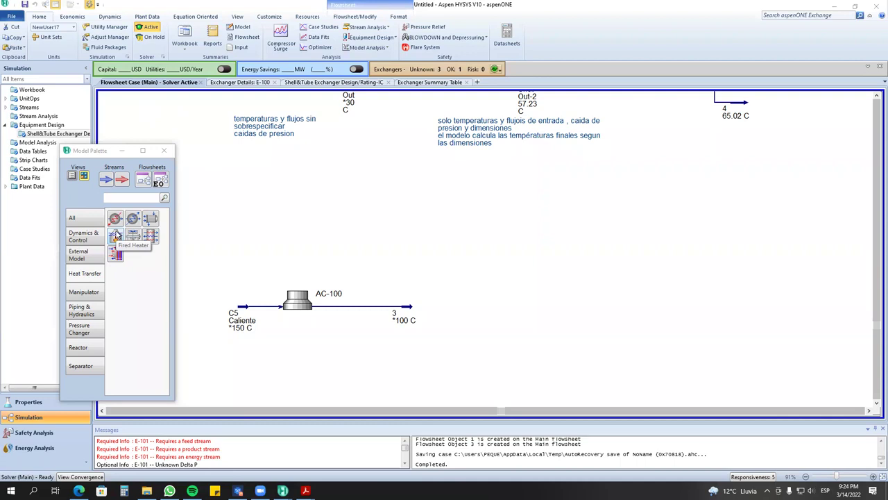
Add Oxygen and Nitrogen to Component List - 1 in the properties environment.
{"action": "left_click", "coordinate": [41, 404]}
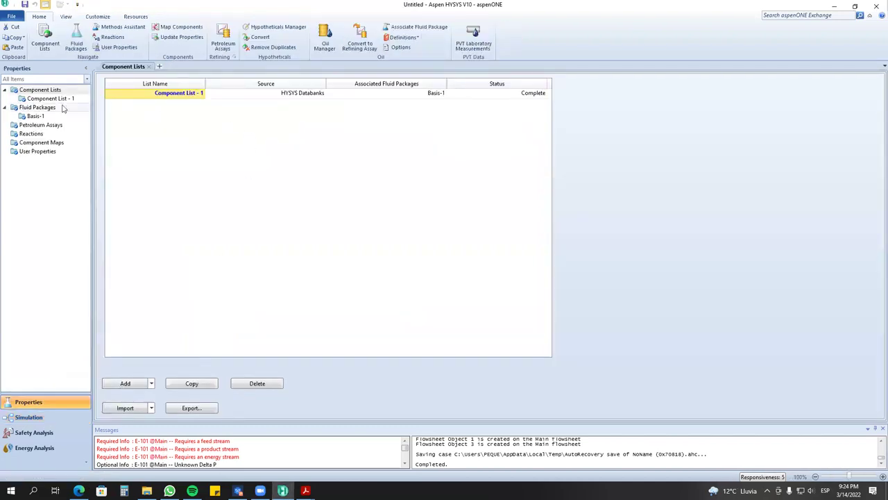
{"action": "left_click", "coordinate": [50, 98]}
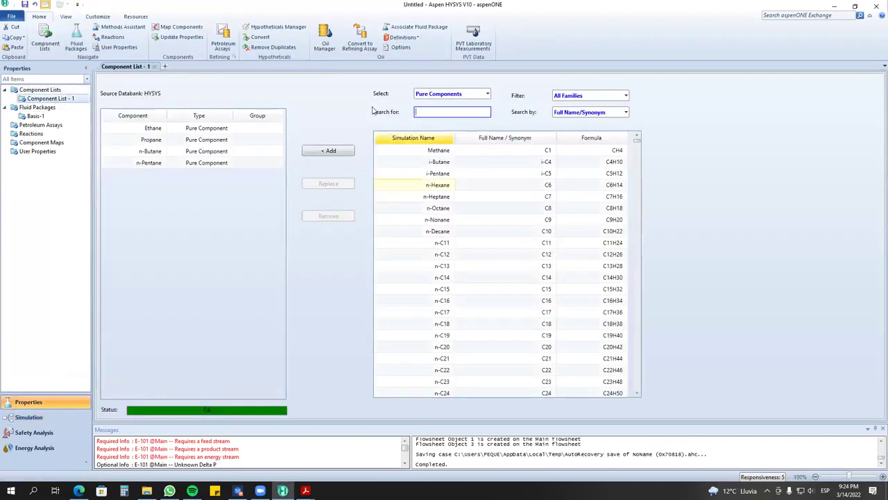
{"action": "type", "text": "o2"}
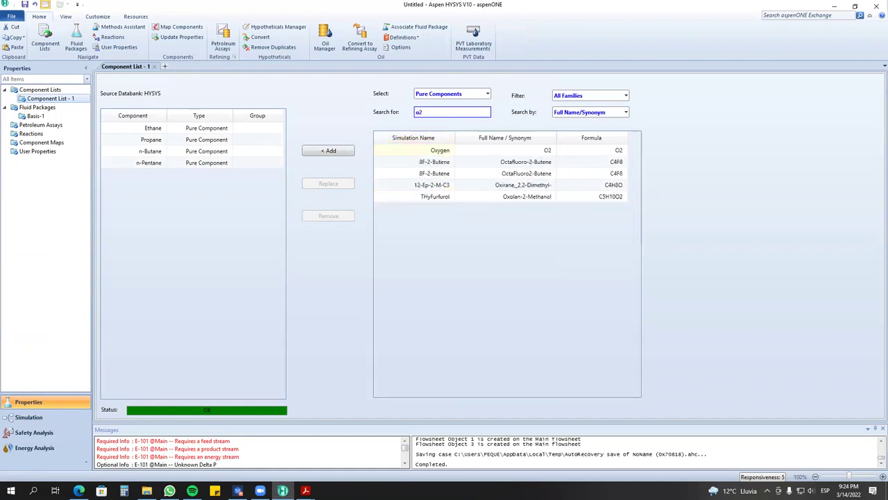
{"action": "double_click", "coordinate": [440, 150]}
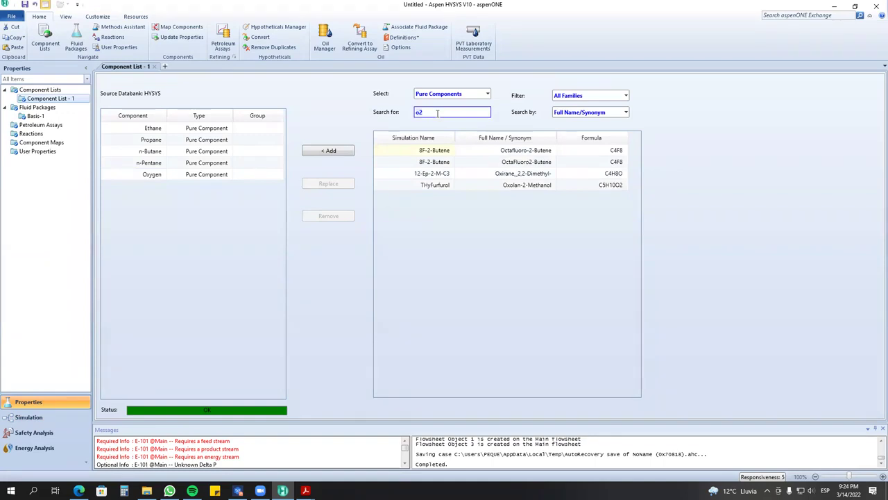
{"action": "key", "text": "BackSpace"}
{"action": "key", "text": "BackSpace"}
{"action": "type", "text": "n2"}
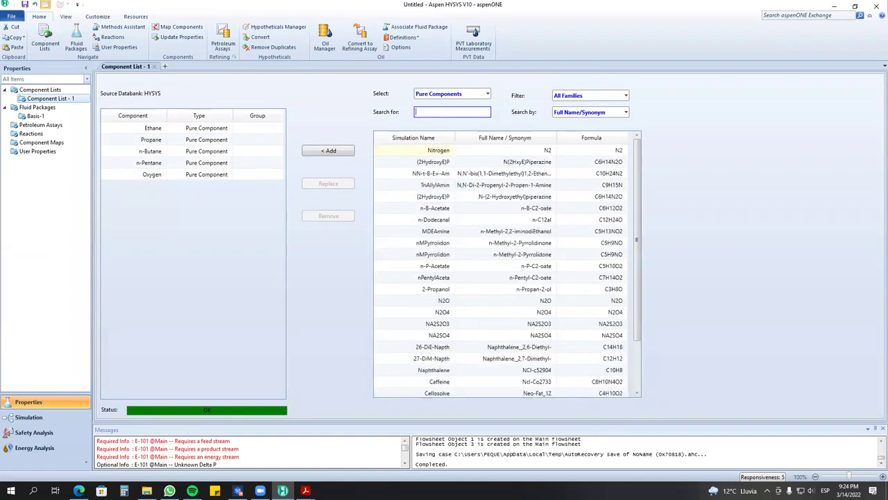
{"action": "key", "text": "Return"}
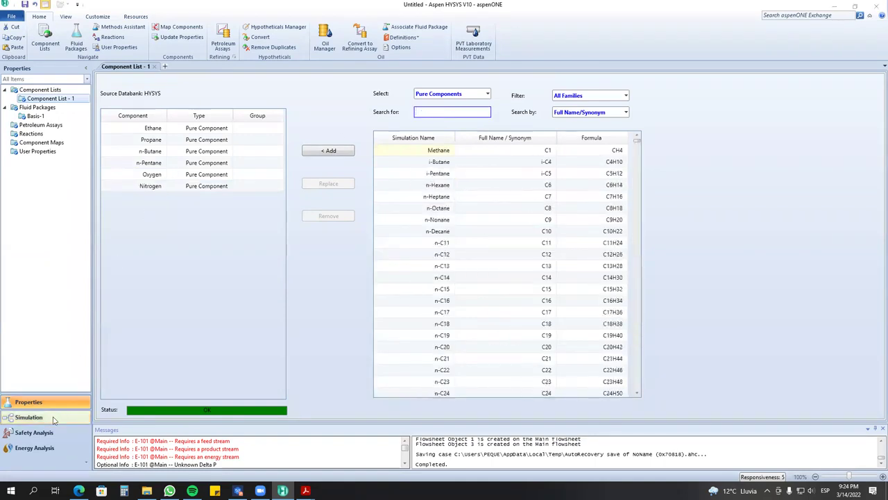
Return to the simulation environment in holding mode and set the solver back to active.
{"action": "left_click", "coordinate": [29, 418]}
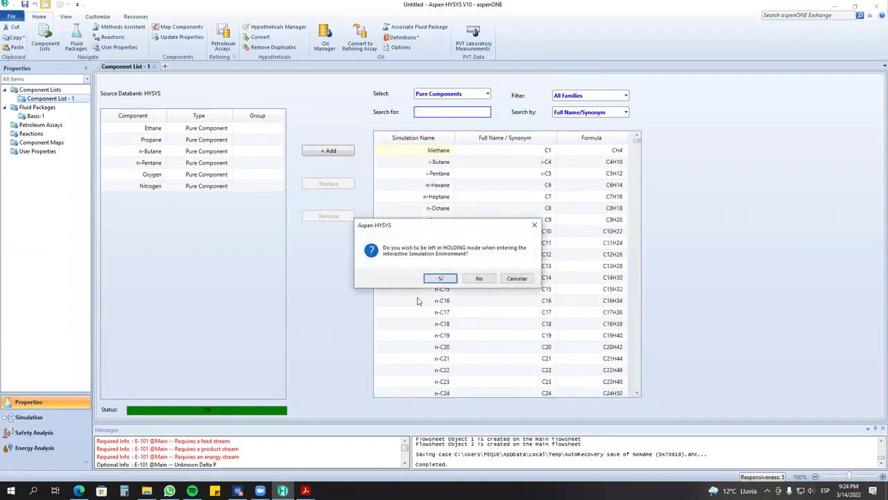
{"action": "left_click", "coordinate": [446, 277]}
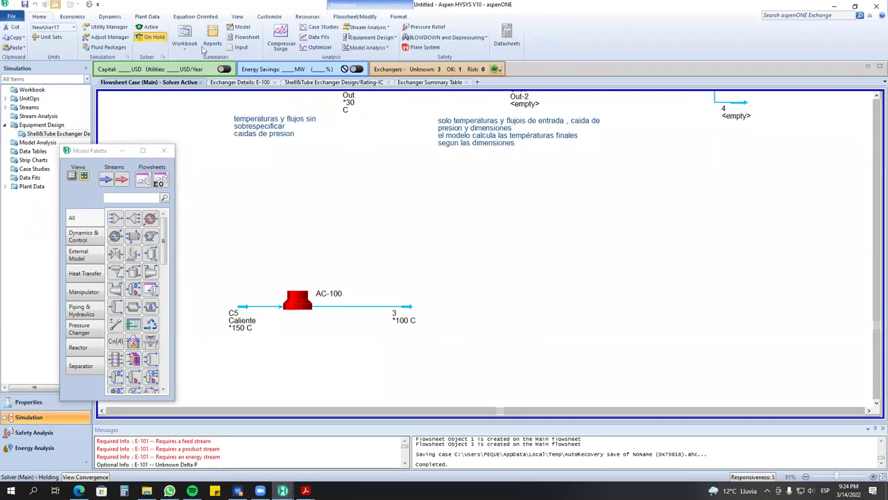
{"action": "left_click", "coordinate": [147, 28]}
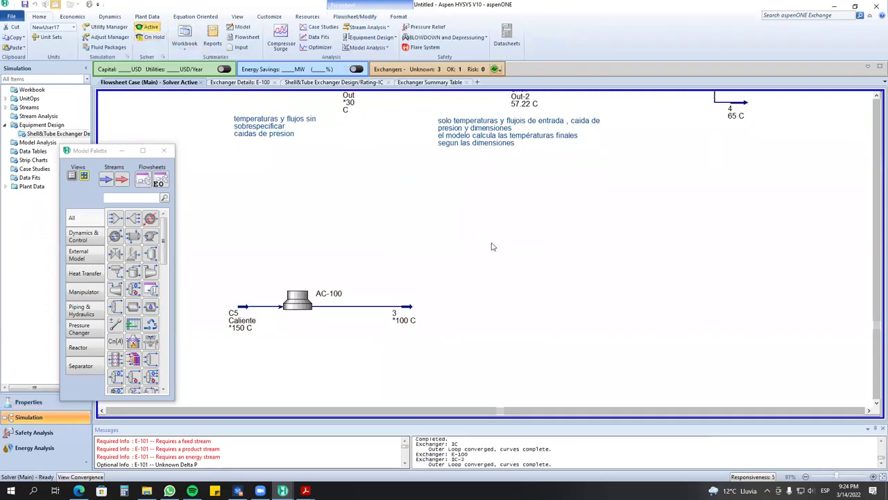
Check the composition of stream C5 Caliente and close its window.
{"action": "scroll", "coordinate": [491, 247], "scroll_direction": "down", "scroll_amount": 4}
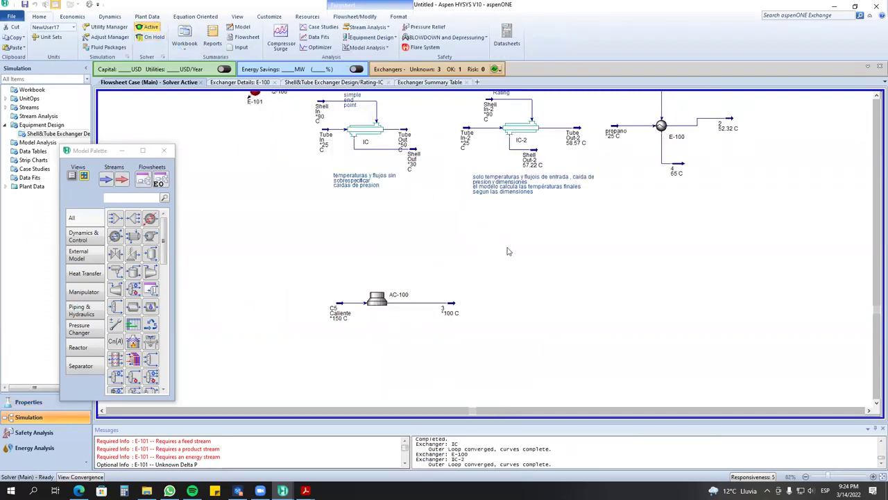
{"action": "scroll", "coordinate": [507, 250], "scroll_direction": "up", "scroll_amount": 2}
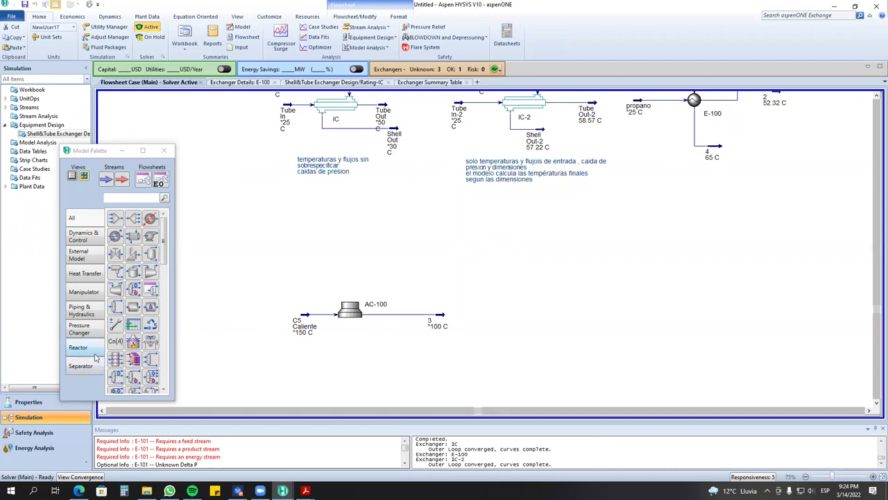
{"action": "left_click", "coordinate": [309, 324]}
{"action": "double_click", "coordinate": [308, 323]}
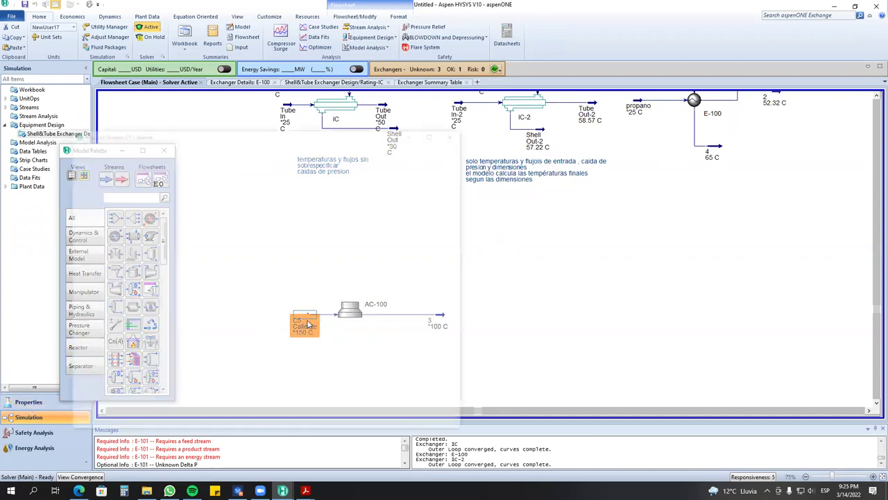
{"action": "left_click", "coordinate": [97, 186]}
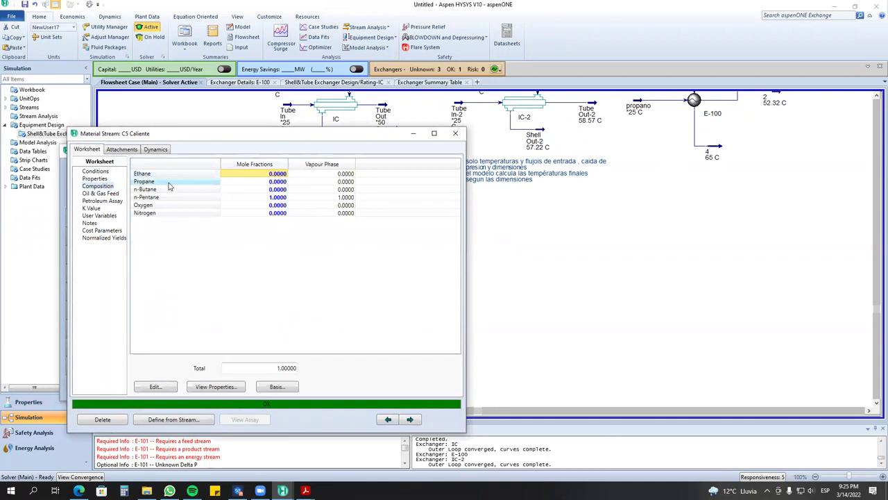
{"action": "left_click", "coordinate": [455, 132]}
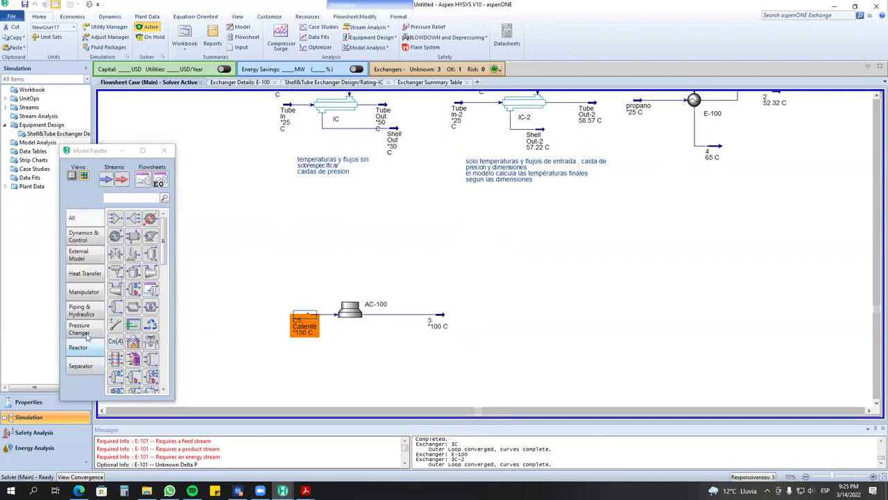
Place a fired heater from the heat transfer models on the flowsheet, to the right of AC-100 and stream 3.
{"action": "left_click", "coordinate": [96, 275]}
{"action": "left_click_drag", "start_coordinate": [115, 253], "coordinate": [523, 341]}
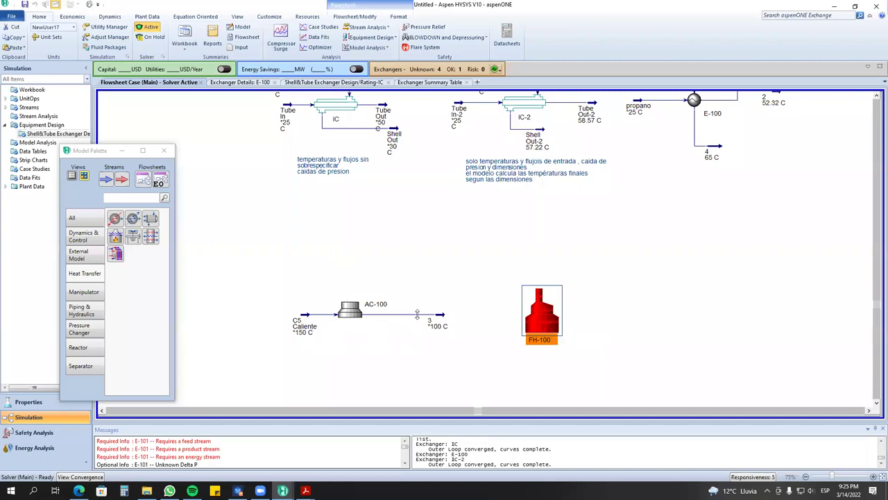
Examine the component list in stream 3's composition, including H2O, CO and CO2.
{"action": "mouse_move", "coordinate": [418, 315]}
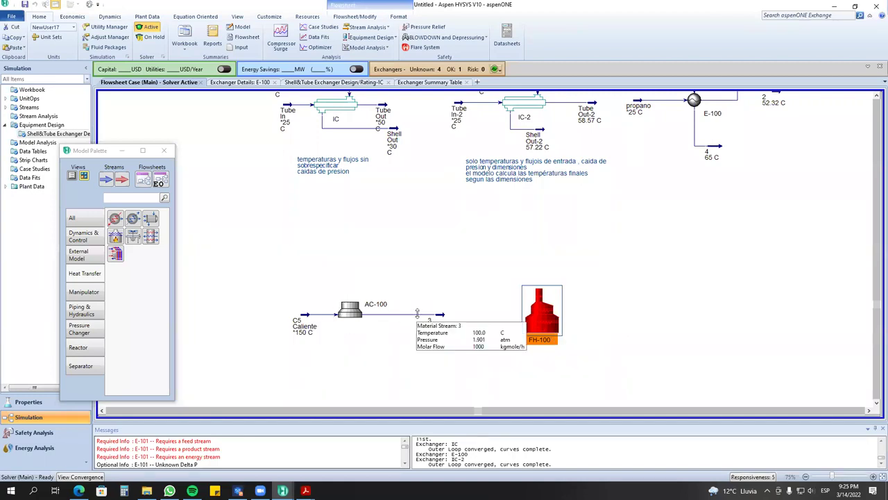
{"action": "double_click", "coordinate": [445, 321]}
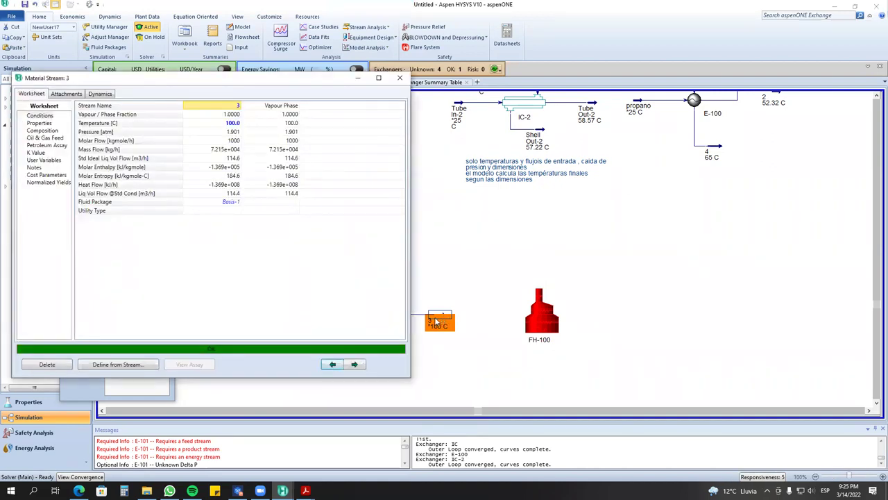
{"action": "left_click", "coordinate": [46, 131]}
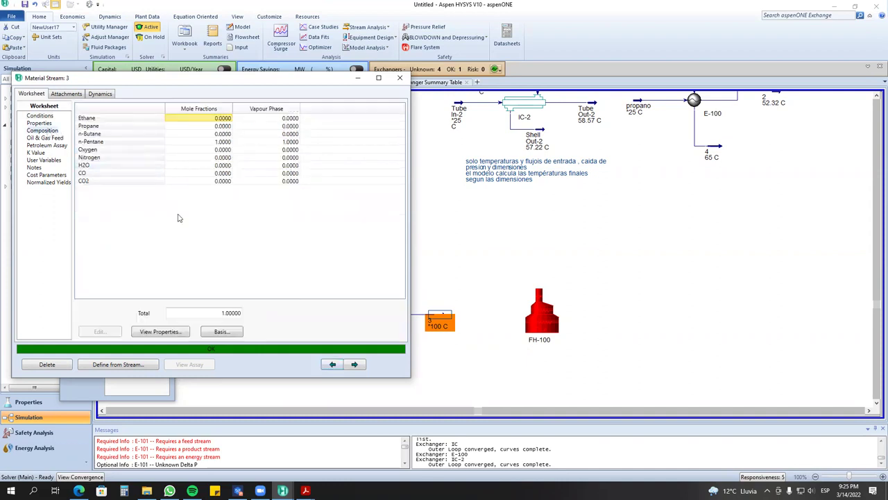
{"action": "left_click", "coordinate": [143, 173]}
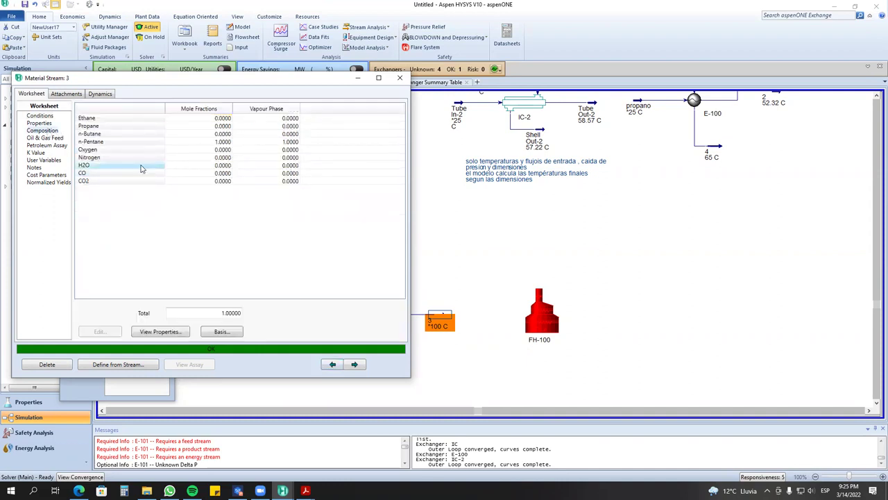
{"action": "left_click", "coordinate": [141, 186]}
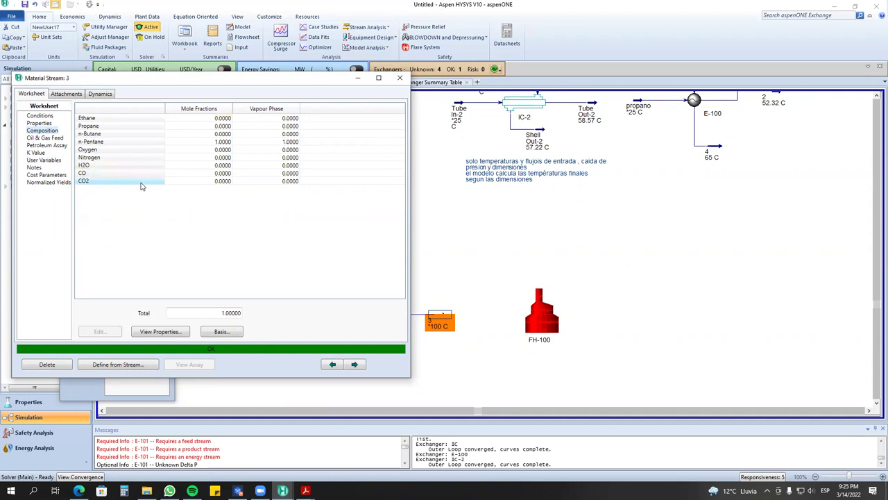
{"action": "left_click", "coordinate": [141, 185]}
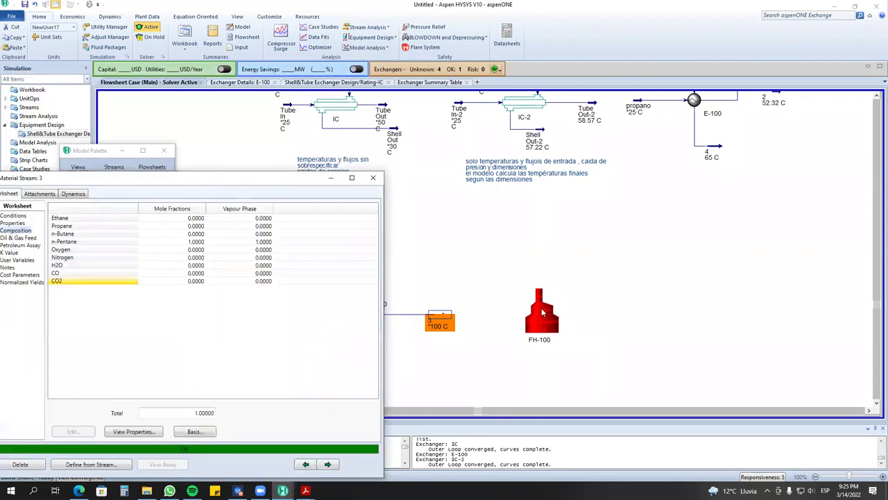
Shift fired heater FH-100 slightly farther from stream 3, review the stream's combustion components and minimize its window.
{"action": "left_click", "coordinate": [544, 312]}
{"action": "left_click_drag", "start_coordinate": [544, 313], "coordinate": [576, 306]}
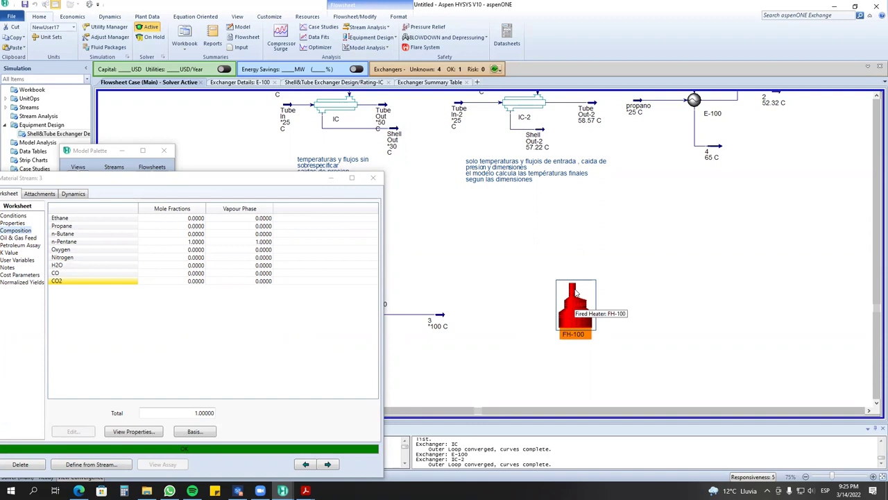
{"action": "left_click", "coordinate": [107, 275]}
{"action": "left_click", "coordinate": [109, 266]}
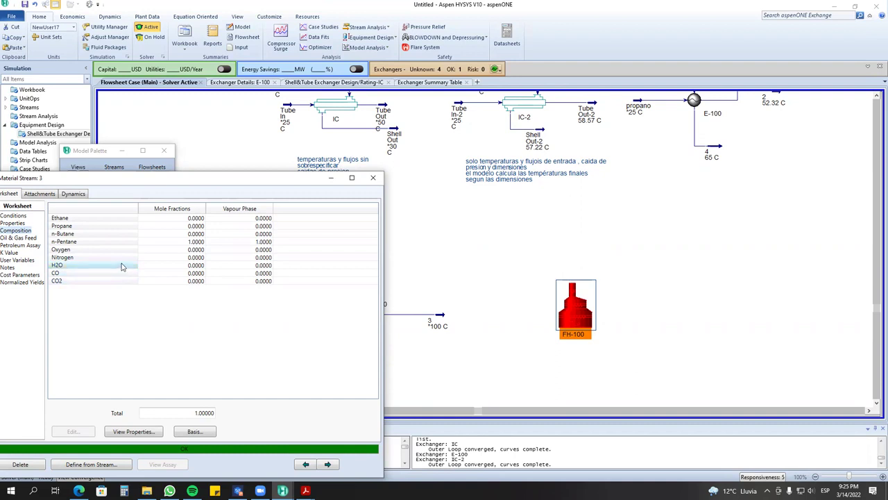
{"action": "left_click", "coordinate": [331, 178]}
{"action": "scroll", "coordinate": [414, 267], "scroll_direction": "down", "scroll_amount": 5}
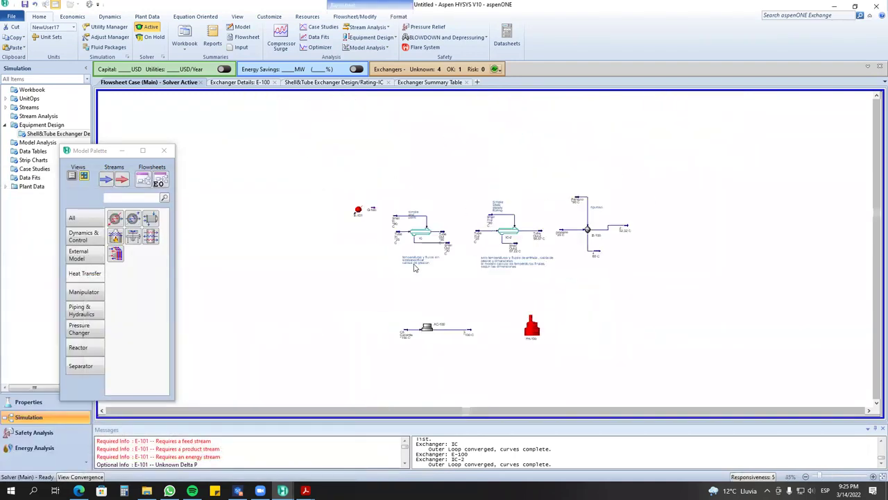